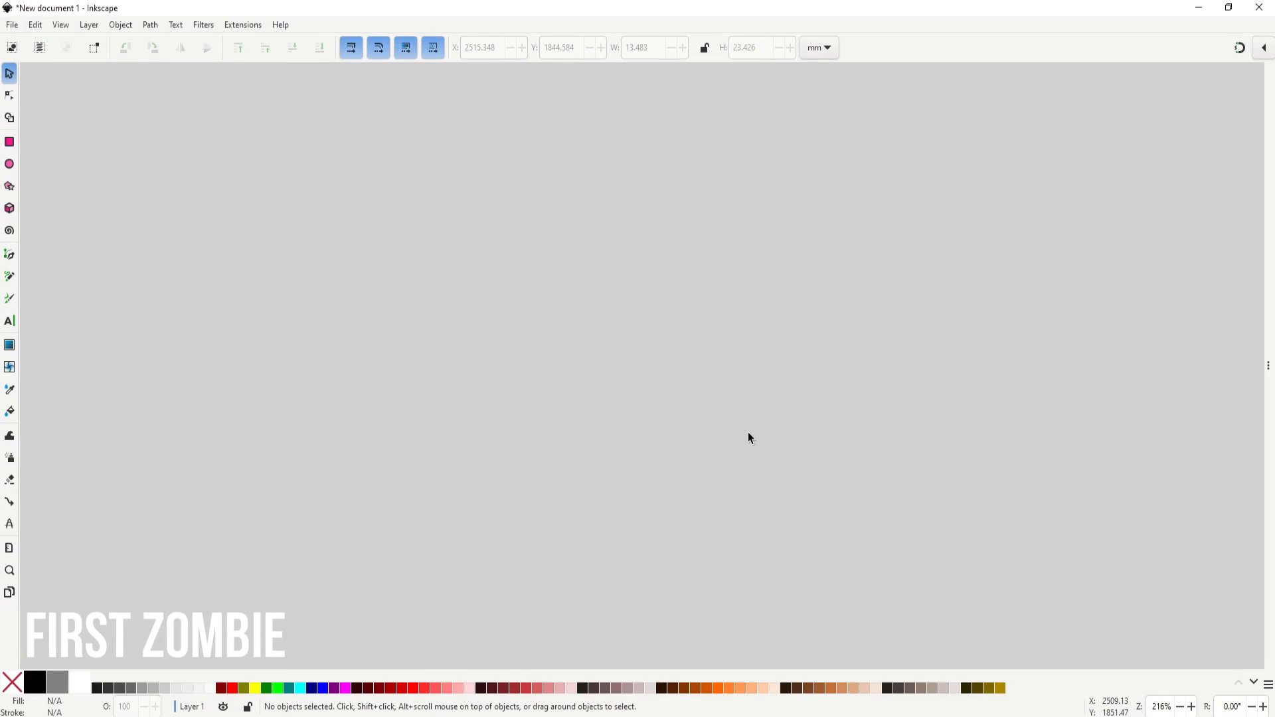
# Step: Draw a closed four-sided body outline with the Pen tool, narrow and slanted at the top and wider along its flat base
pyautogui.press('b')
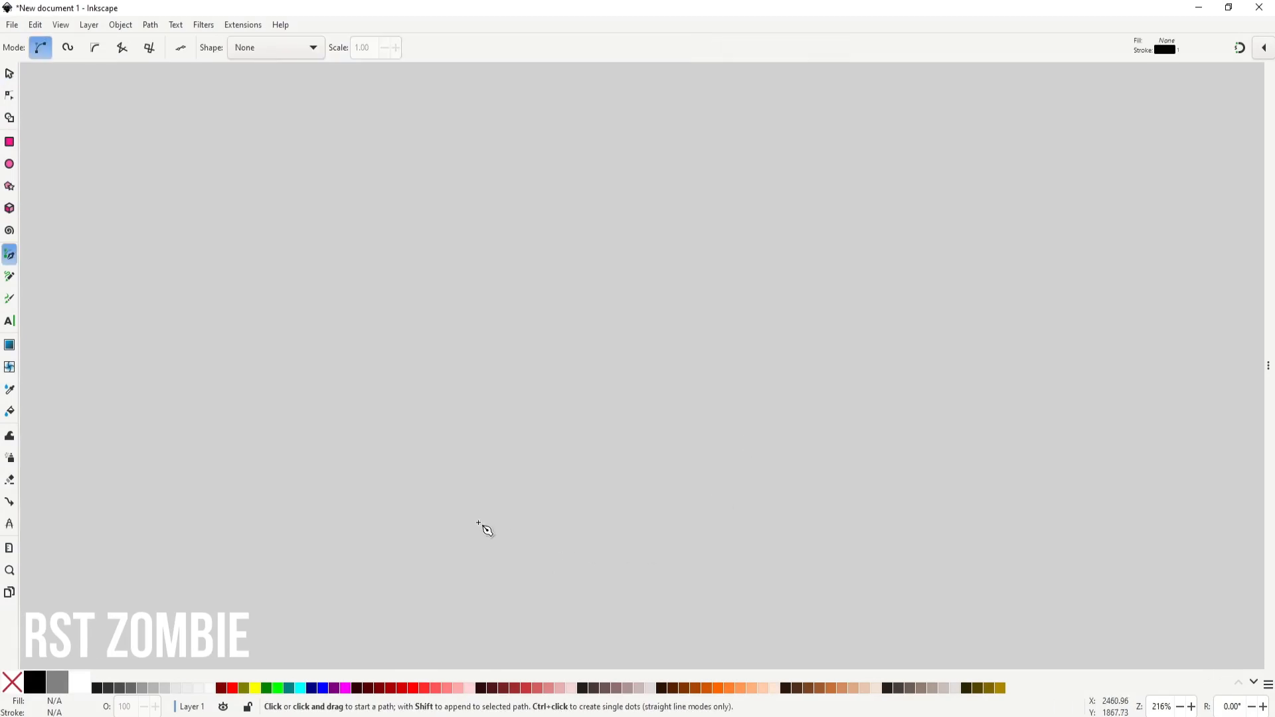
pyautogui.click(449, 485)
pyautogui.click(438, 261)
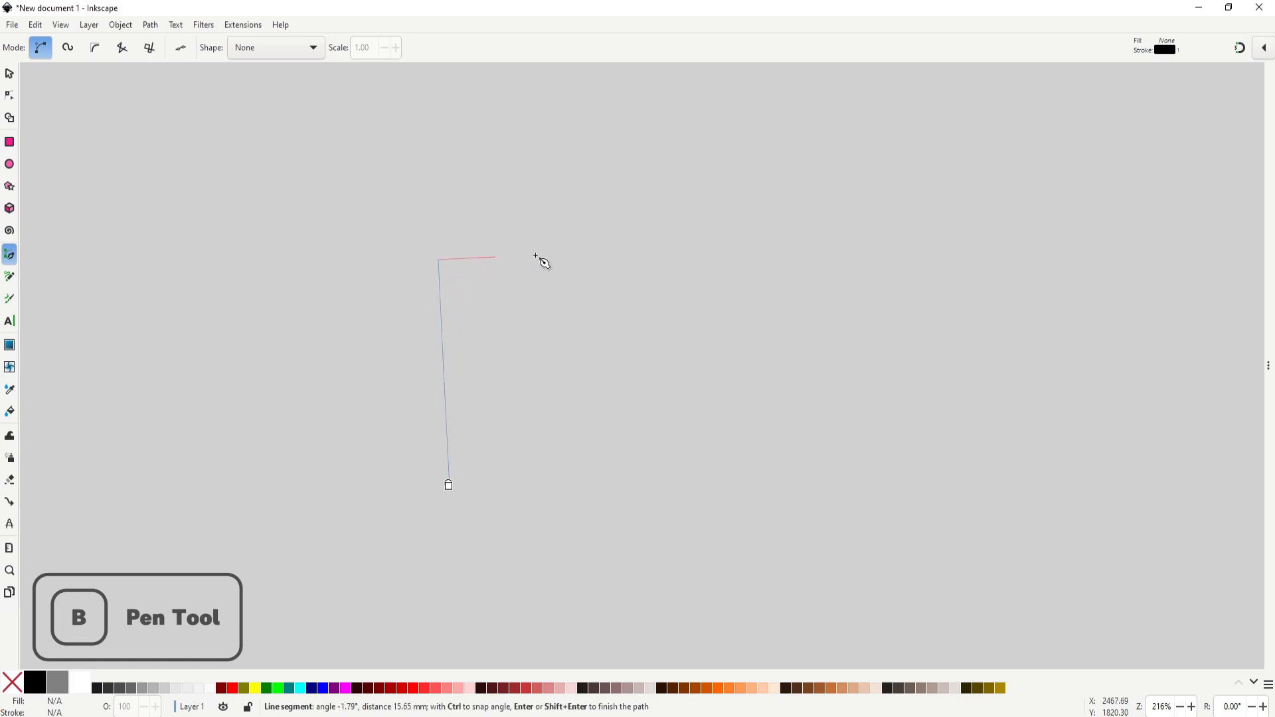
pyautogui.click(531, 239)
pyautogui.click(613, 488)
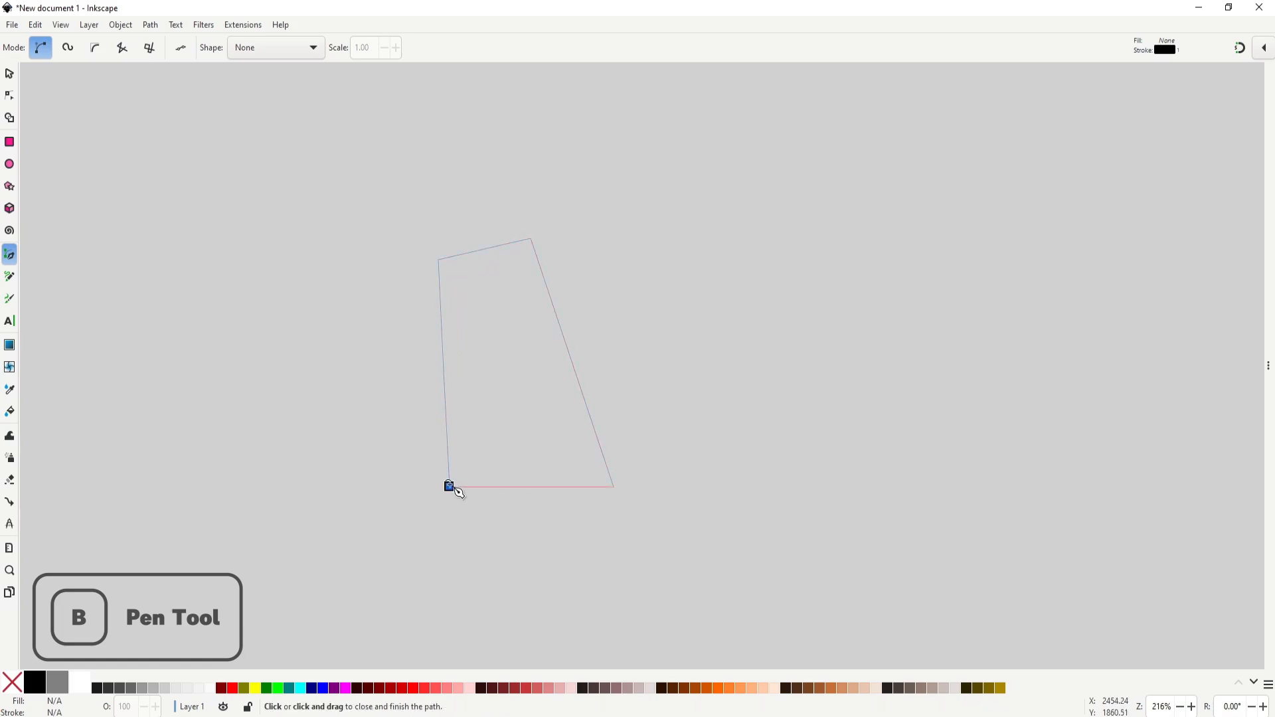
pyautogui.click(449, 485)
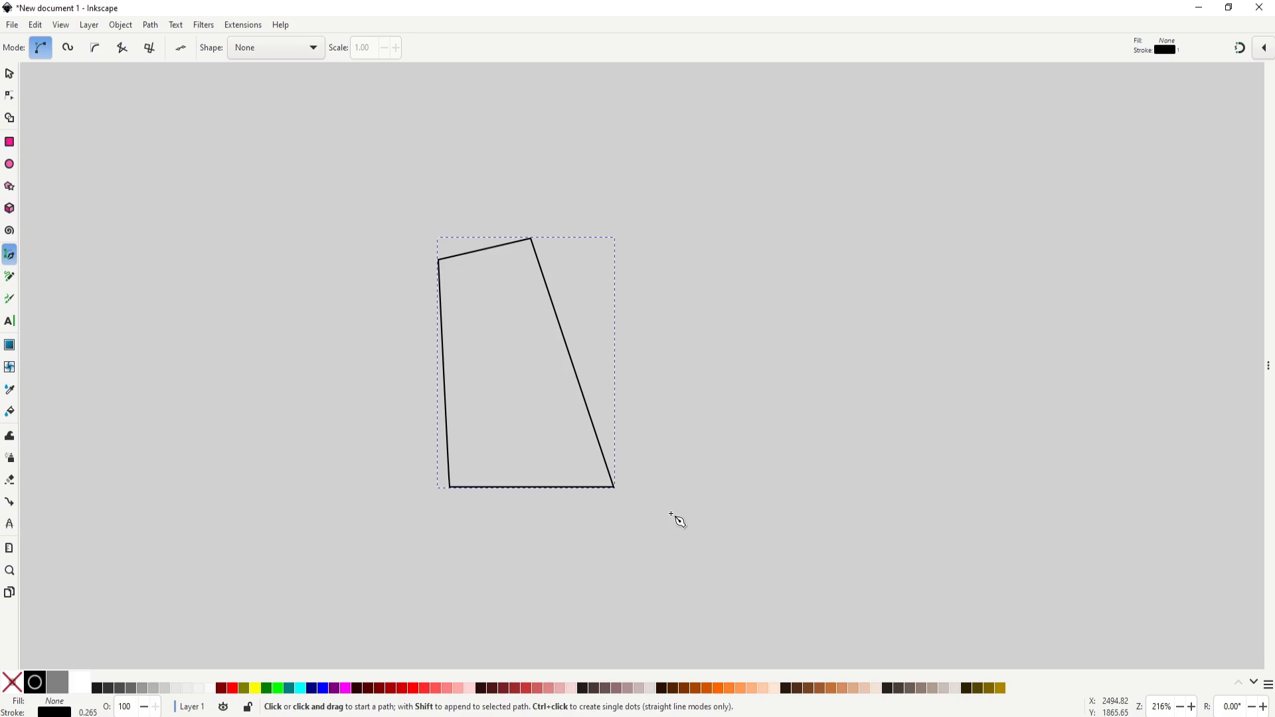
# Step: Reposition the outline's two upper corner nodes, shifting the back one slightly inward and the front one up and toward the back
pyautogui.press('n')
pyautogui.moveTo(438, 259); pyautogui.dragTo(444, 266)
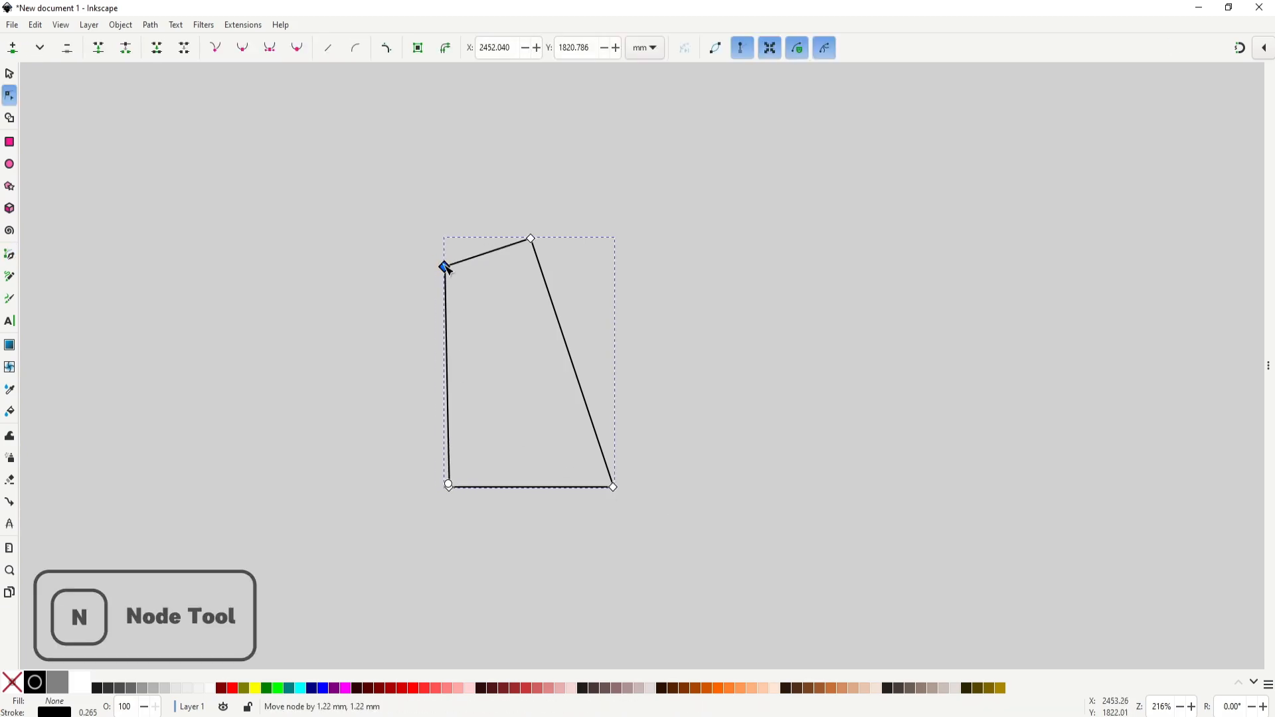
pyautogui.moveTo(534, 243); pyautogui.dragTo(500, 232)
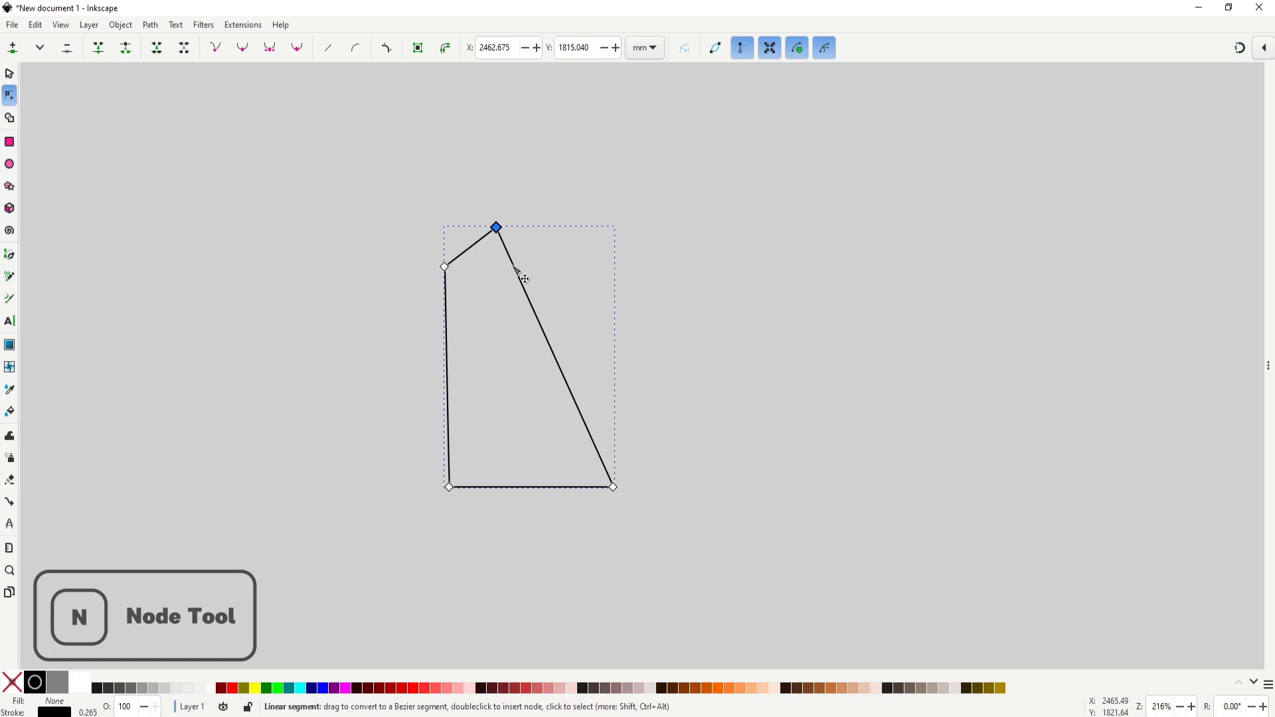
# Step: Add nodes along the slanted front edge and move them to form a pointed nose with a notch and upper lip beneath it
pyautogui.doubleClick(515, 268)
pyautogui.moveTo(516, 267)
pyautogui.mouseDown()
pyautogui.moveTo(581, 284)
pyautogui.moveTo(528, 289)
pyautogui.mouseUp()
pyautogui.doubleClick(585, 313)
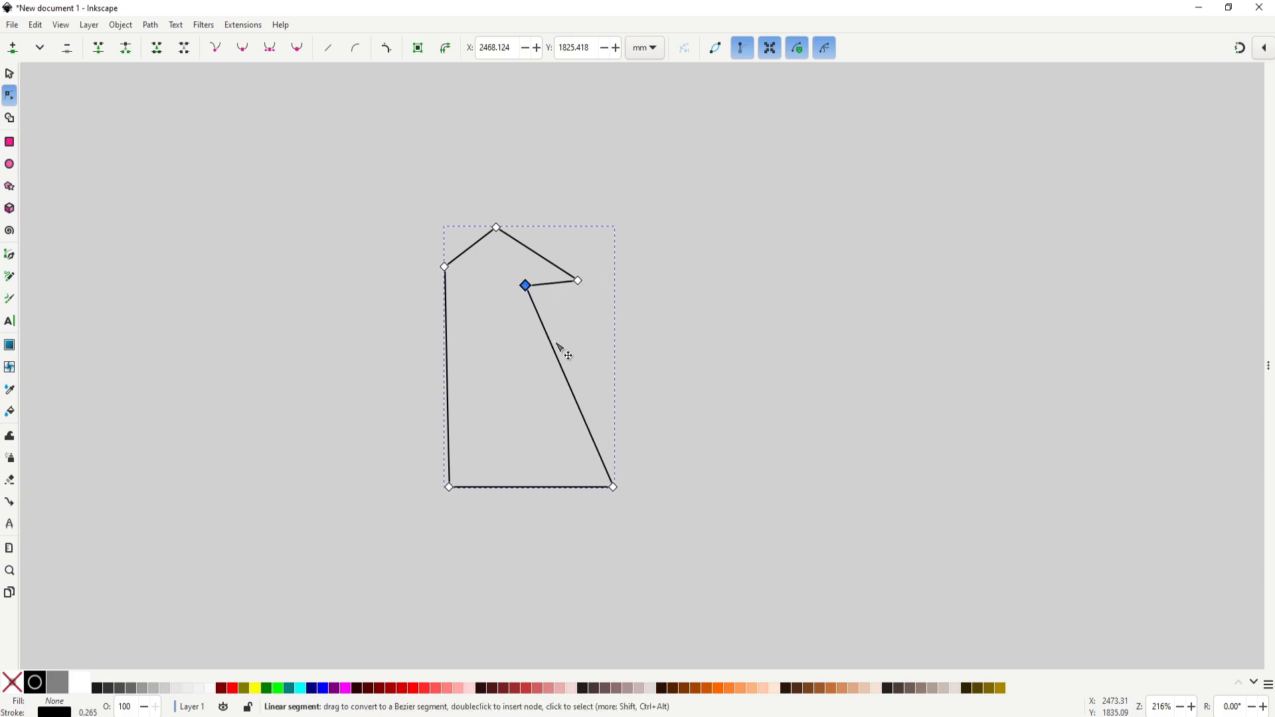
pyautogui.doubleClick(553, 348)
pyautogui.moveTo(554, 349); pyautogui.dragTo(557, 318)
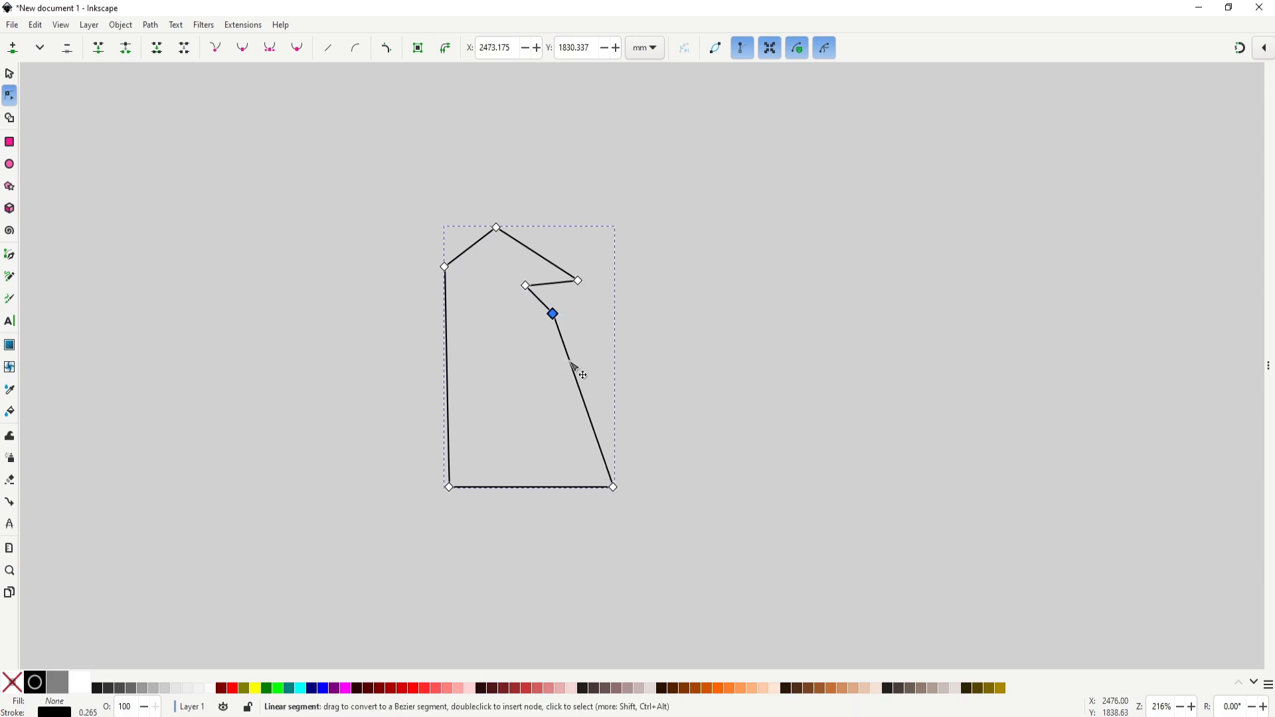
# Step: Add two nodes below the upper lip, pull one inward as the mouth corner and one outward as the chin, and raise the lip slightly
pyautogui.doubleClick(569, 364)
pyautogui.moveTo(570, 364); pyautogui.dragTo(492, 316)
pyautogui.doubleClick(543, 387)
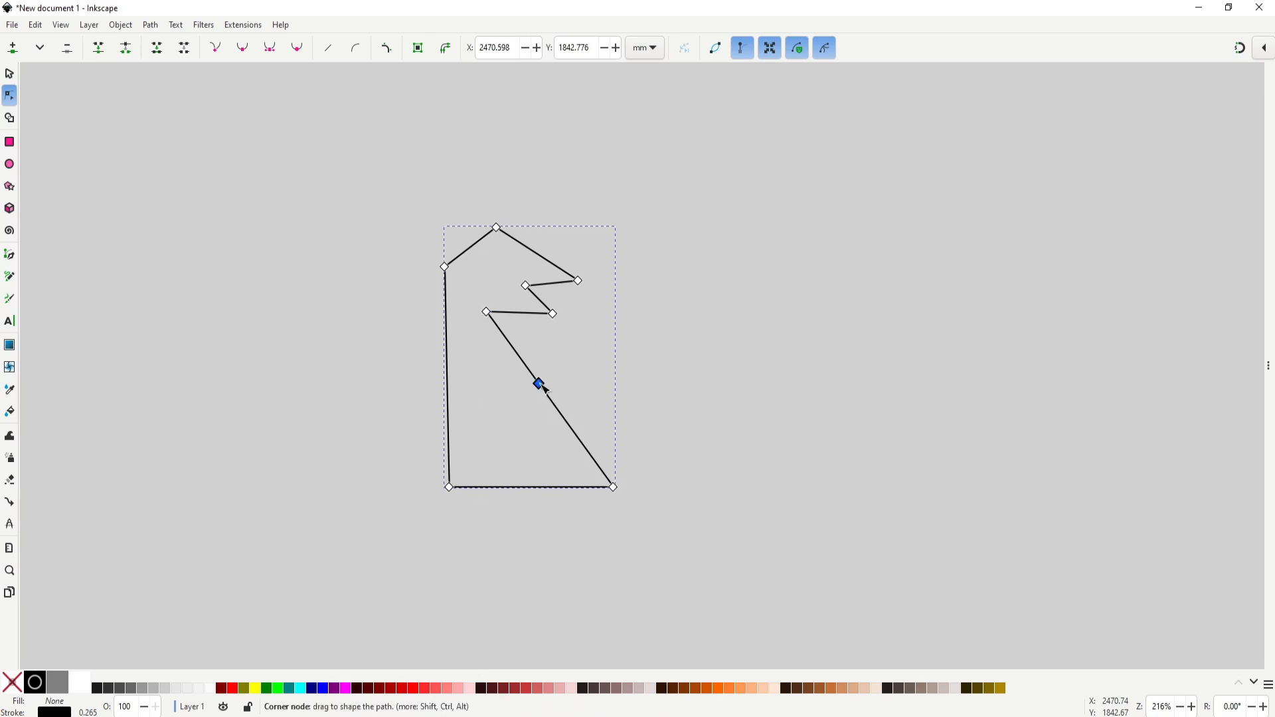
pyautogui.moveTo(543, 387); pyautogui.dragTo(567, 363)
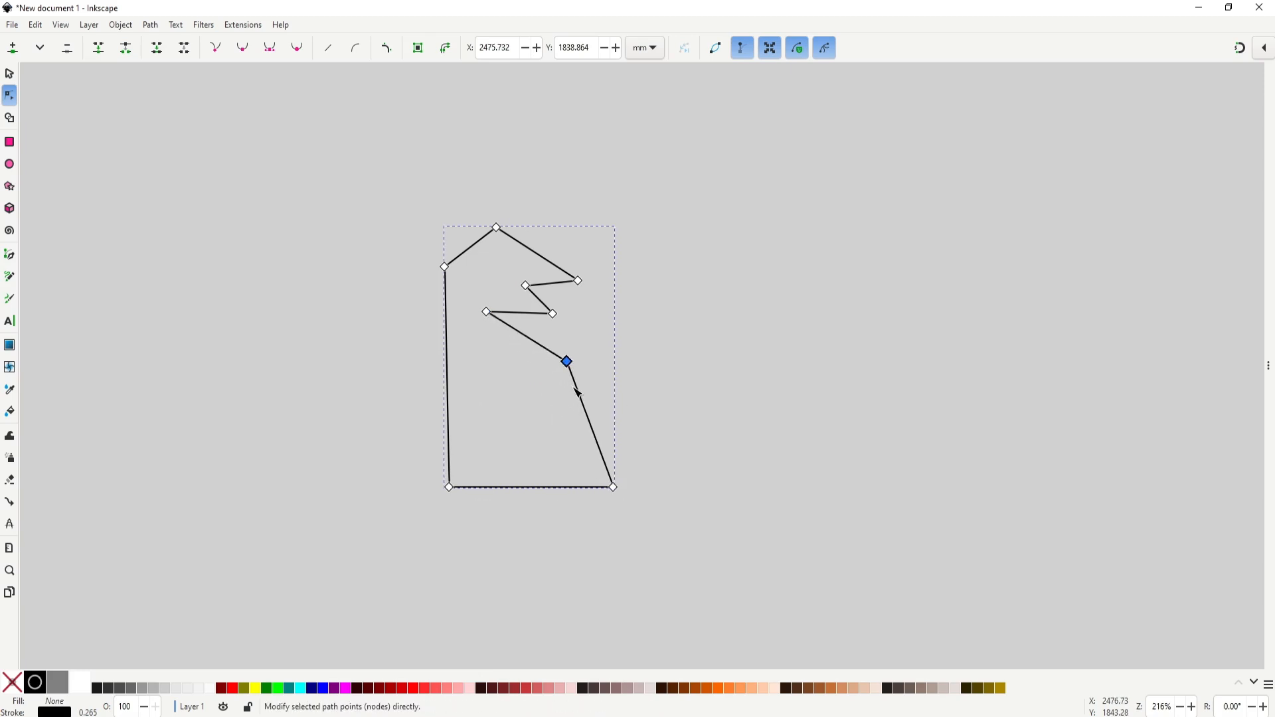
pyautogui.moveTo(466, 191); pyautogui.dragTo(528, 258)
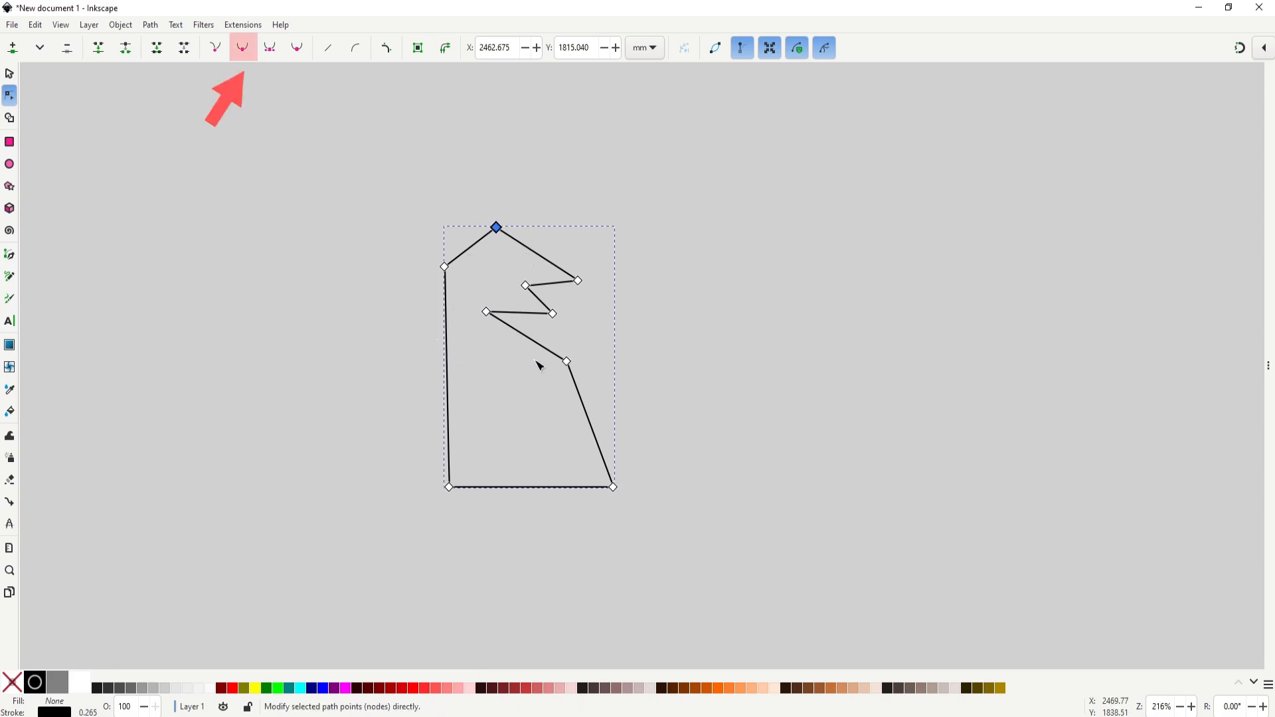
pyautogui.moveTo(553, 314); pyautogui.dragTo(555, 302)
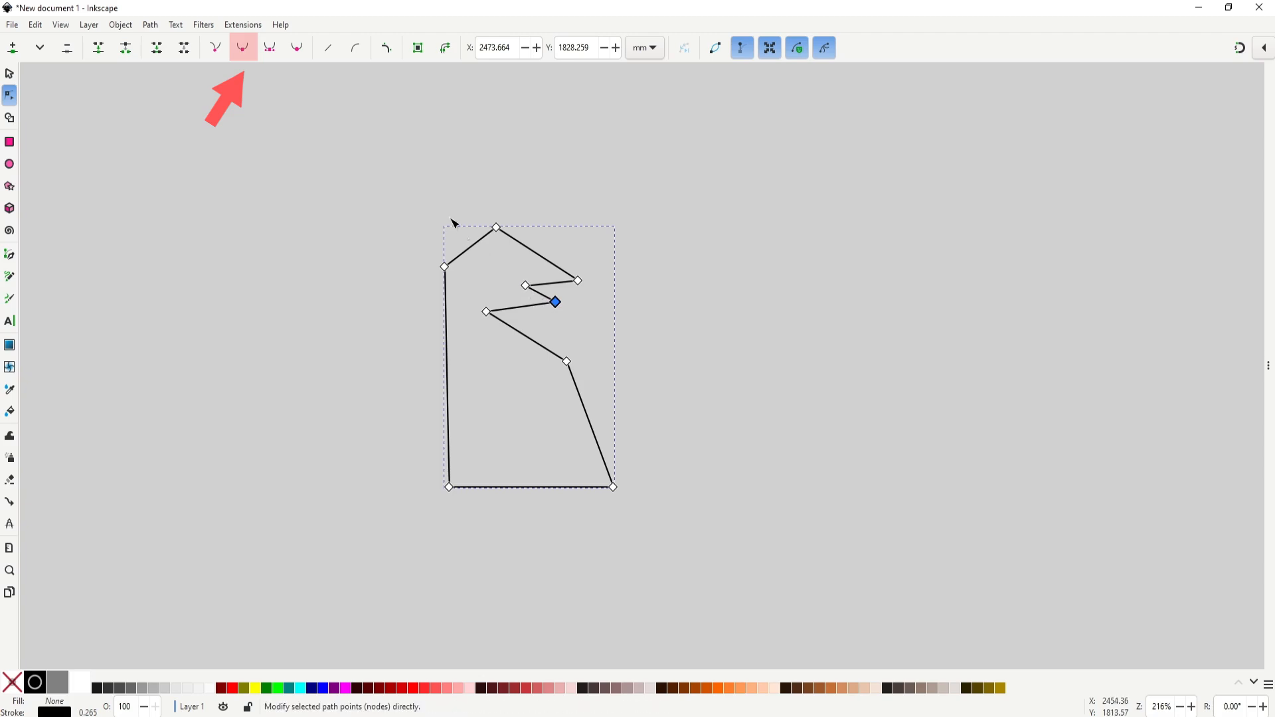
# Step: Make the top head node smooth and lengthen both of its handles to round the skull
pyautogui.click(496, 227)
pyautogui.click(241, 50)
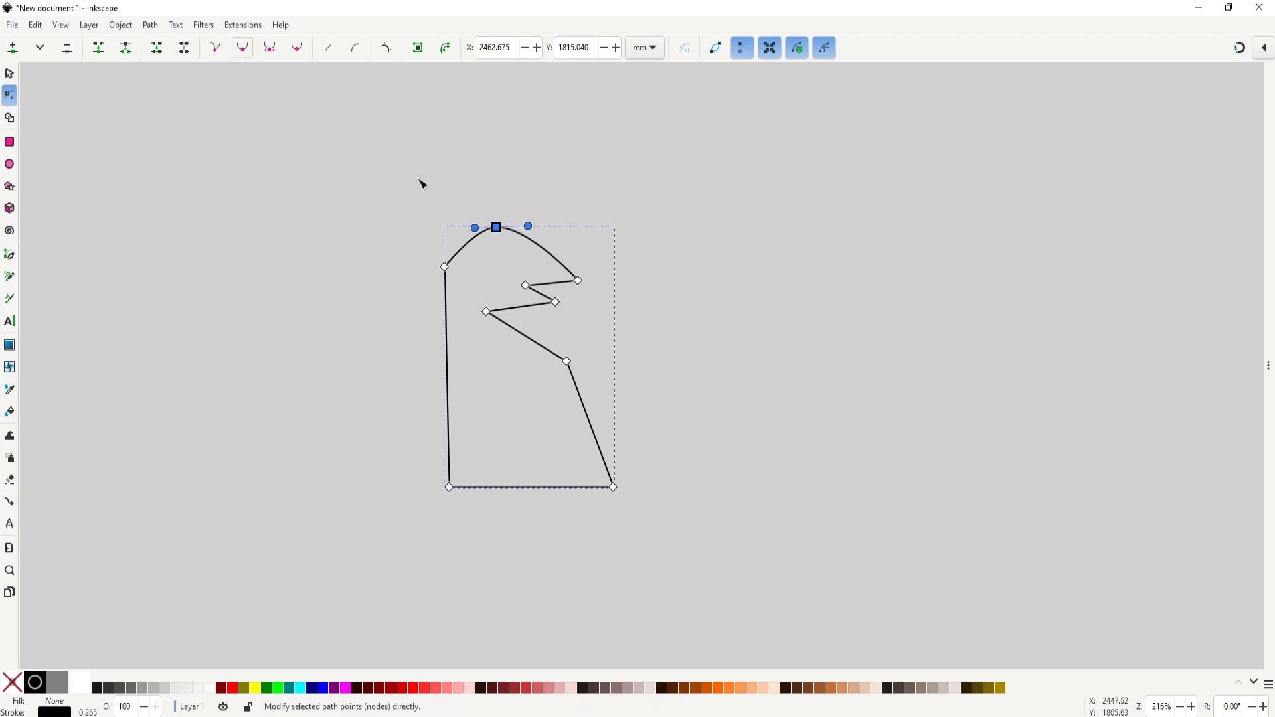
pyautogui.keyDown('ctrl'); pyautogui.scroll(4, 486, 230); pyautogui.keyUp('ctrl')
pyautogui.moveTo(422, 245); pyautogui.dragTo(338, 247)
pyautogui.moveTo(634, 238); pyautogui.dragTo(677, 236)
pyautogui.keyDown('ctrl'); pyautogui.scroll(-1, 626, 362); pyautogui.keyUp('ctrl')
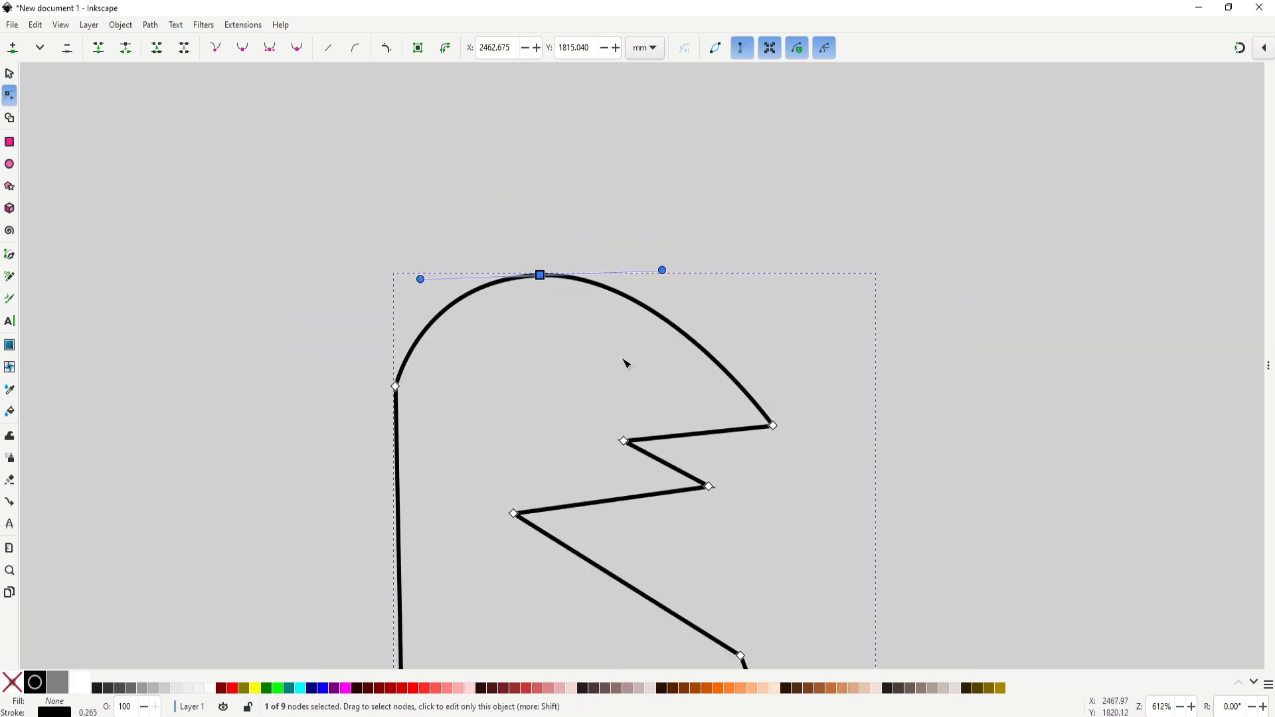
# Step: Bend the upper and lower mouth edges upward into curves
pyautogui.scroll(-5, 593, 276)
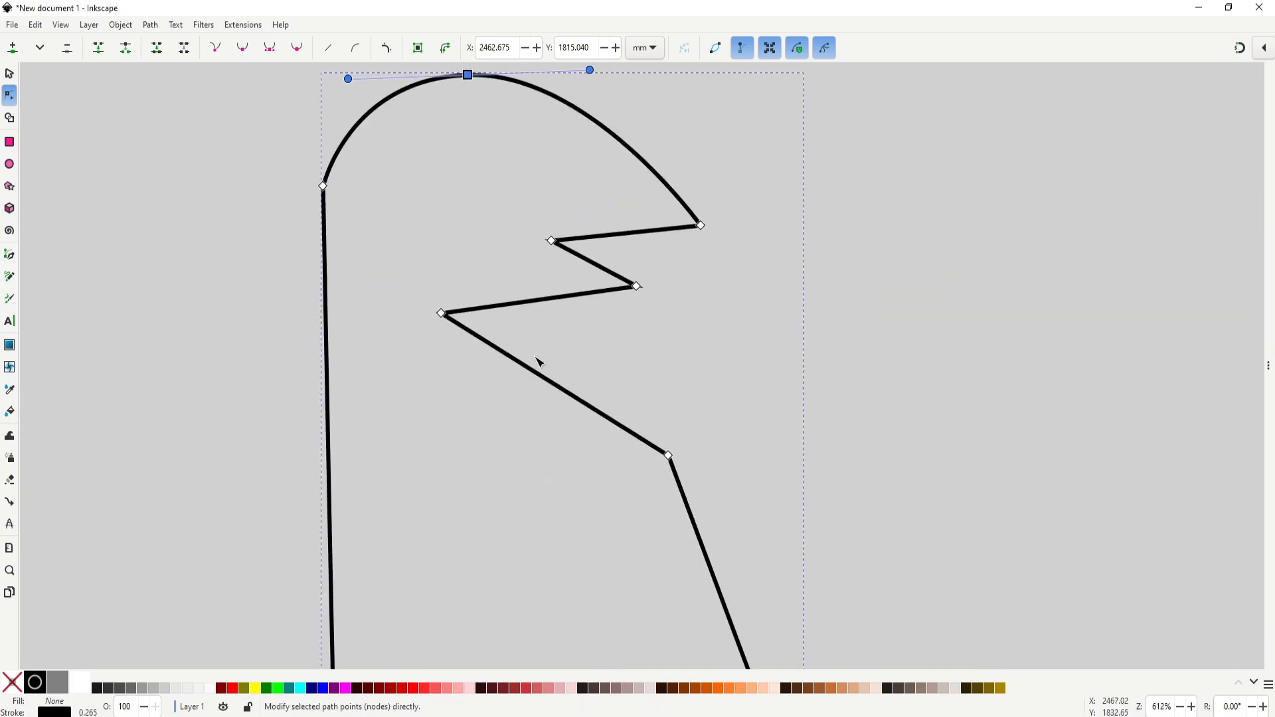
pyautogui.keyDown('ctrl'); pyautogui.scroll(-3, 535, 362); pyautogui.keyUp('ctrl')
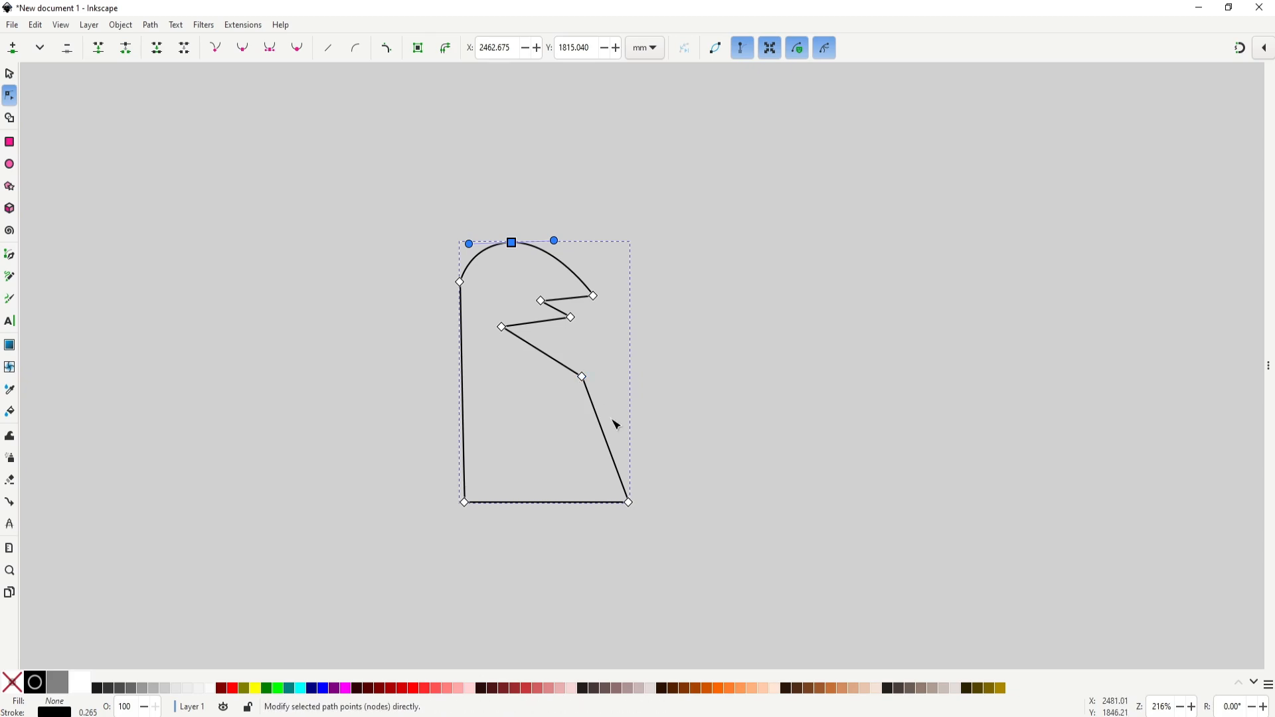
pyautogui.keyDown('ctrl'); pyautogui.scroll(3, 575, 364); pyautogui.keyUp('ctrl')
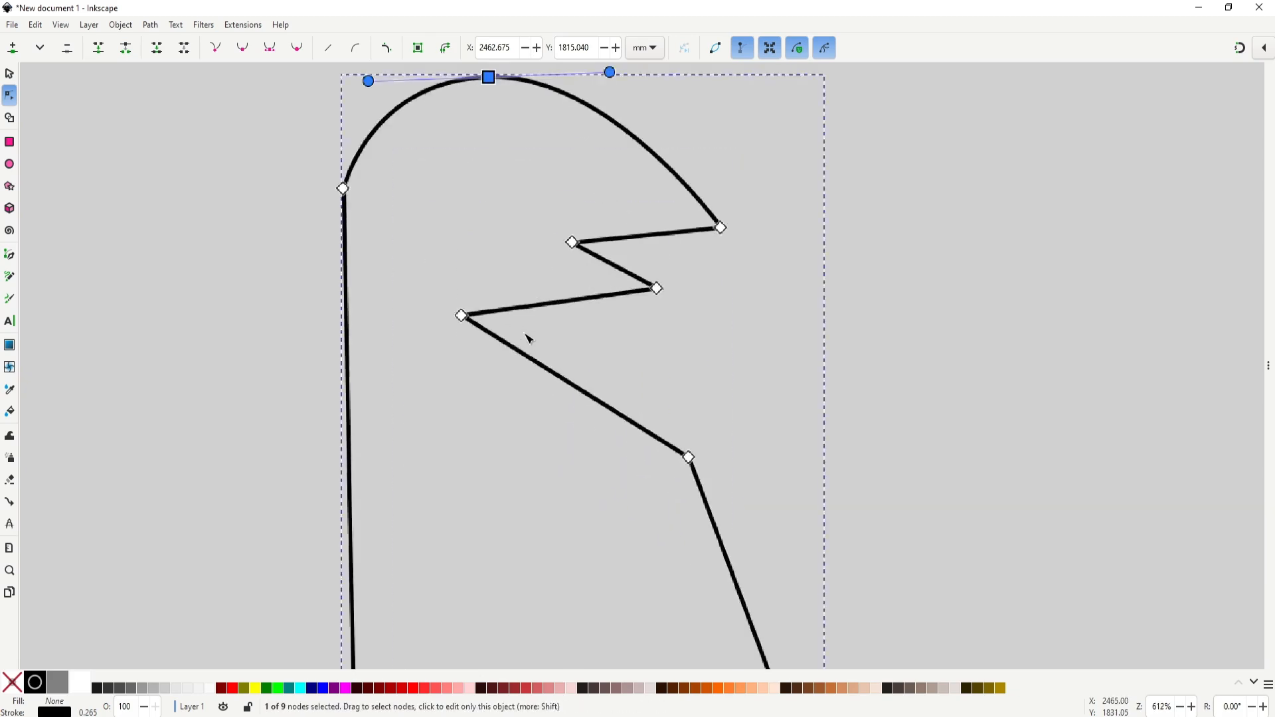
pyautogui.moveTo(557, 311); pyautogui.dragTo(567, 286)
pyautogui.moveTo(586, 394); pyautogui.dragTo(592, 369)
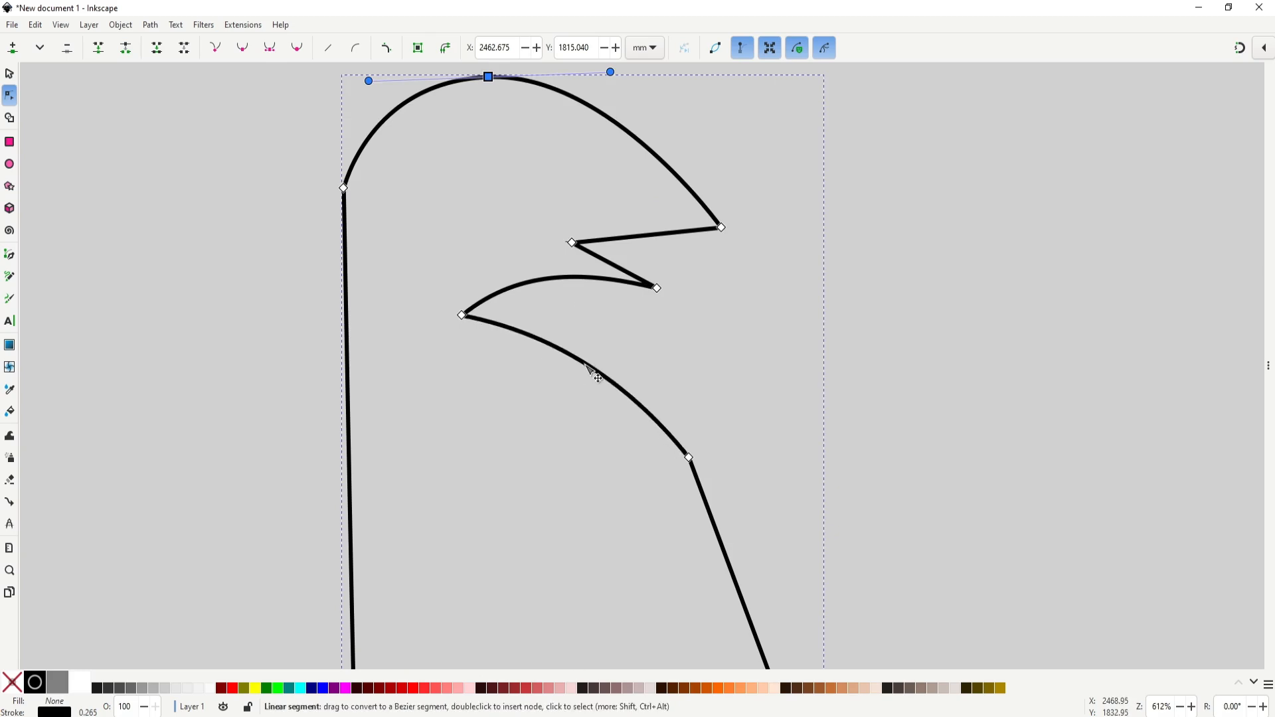
# Step: Fine-tune the mouth corner, chin and top head nodes with small moves, and deselect the outline
pyautogui.click(462, 316)
pyautogui.scroll(-3, 531, 325)
pyautogui.hscroll(1, 674, 394)
pyautogui.moveTo(673, 394); pyautogui.dragTo(666, 396)
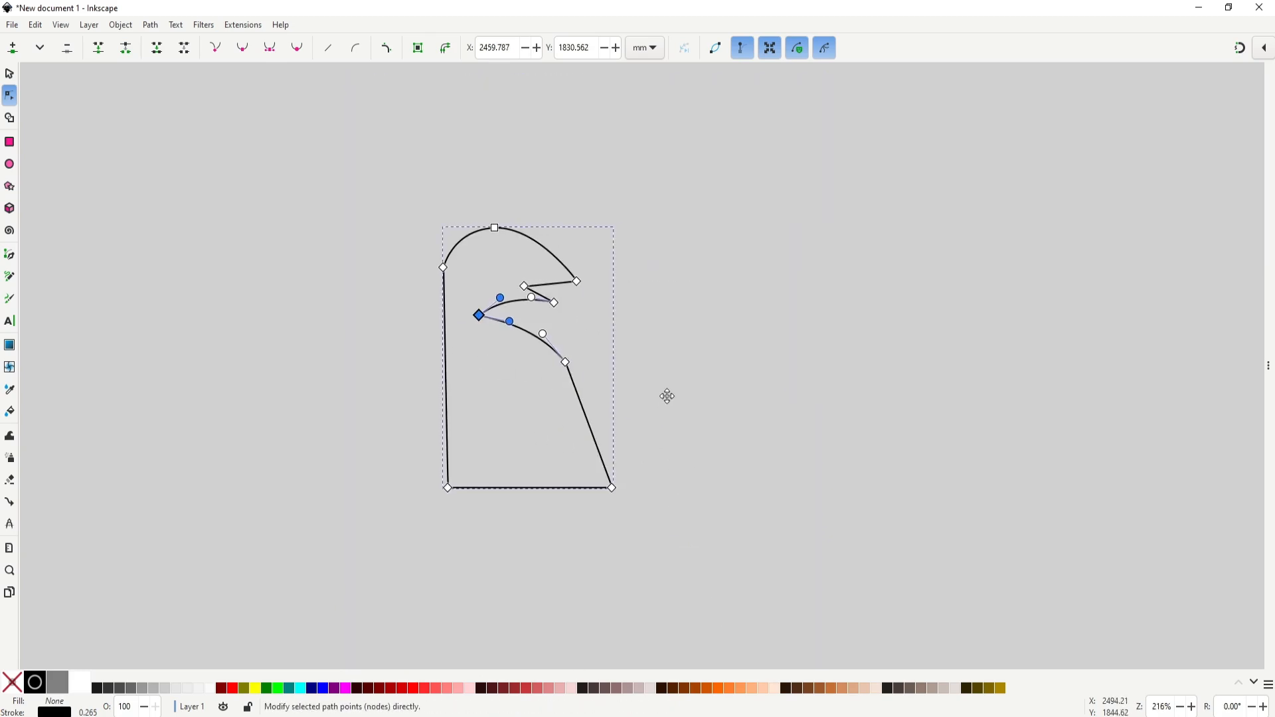
pyautogui.moveTo(478, 315); pyautogui.dragTo(484, 320)
pyautogui.moveTo(566, 361); pyautogui.dragTo(571, 365)
pyautogui.moveTo(493, 228); pyautogui.dragTo(492, 231)
pyautogui.click(661, 396)
pyautogui.moveTo(661, 395); pyautogui.dragTo(744, 391)
pyautogui.click(744, 390)
# Step: Draw an angular three-segment ear outline on the back edge of the head with the Pen tool
pyautogui.scroll(3, 632, 327)
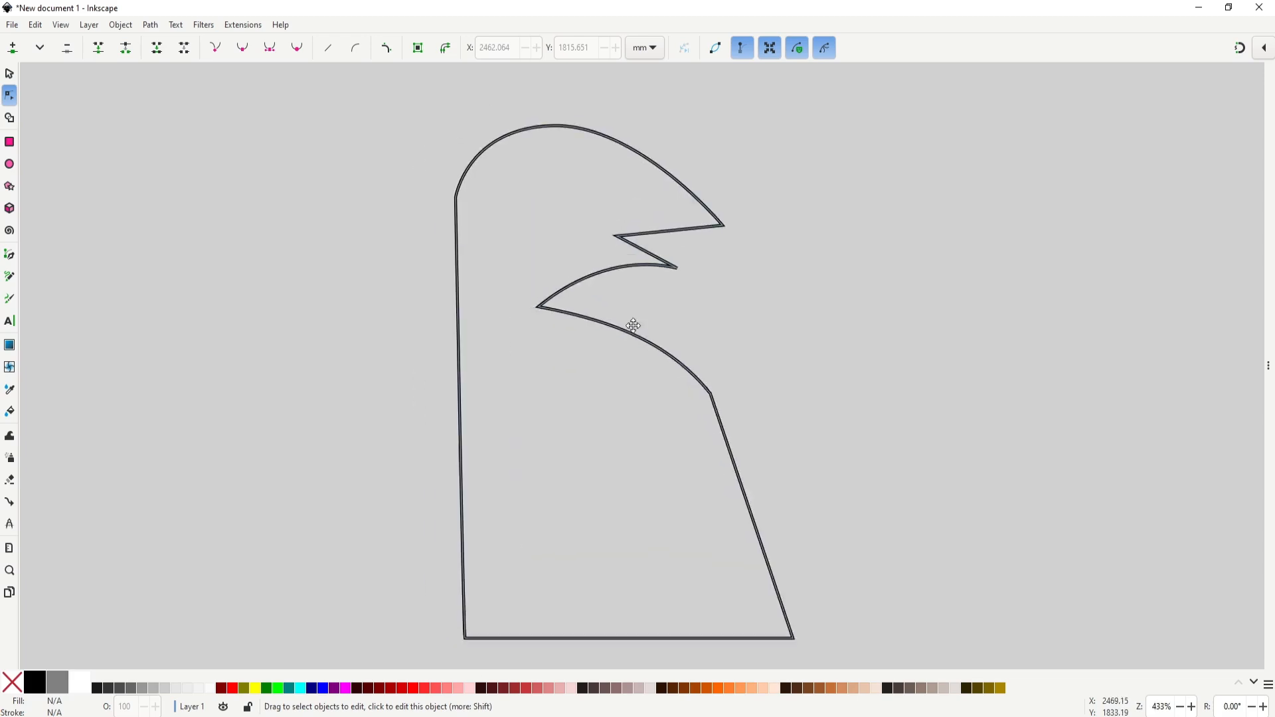
pyautogui.press('b')
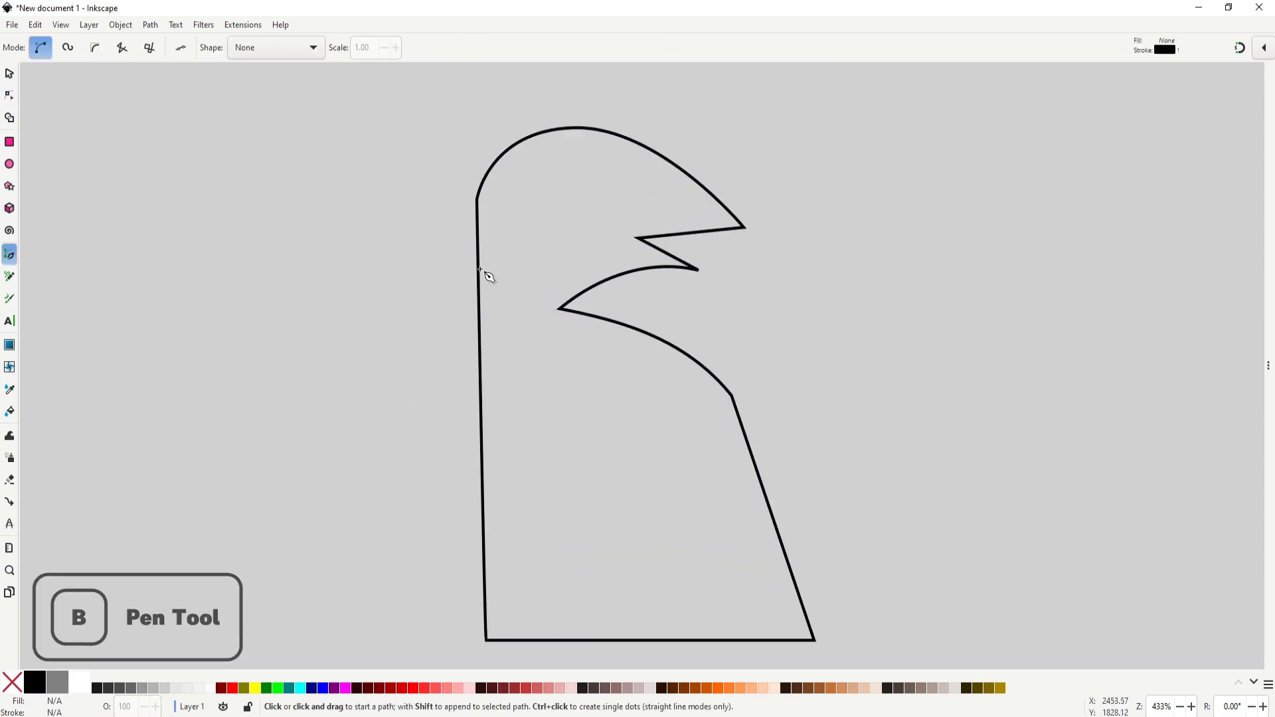
pyautogui.click(479, 270)
pyautogui.click(432, 243)
pyautogui.click(458, 308)
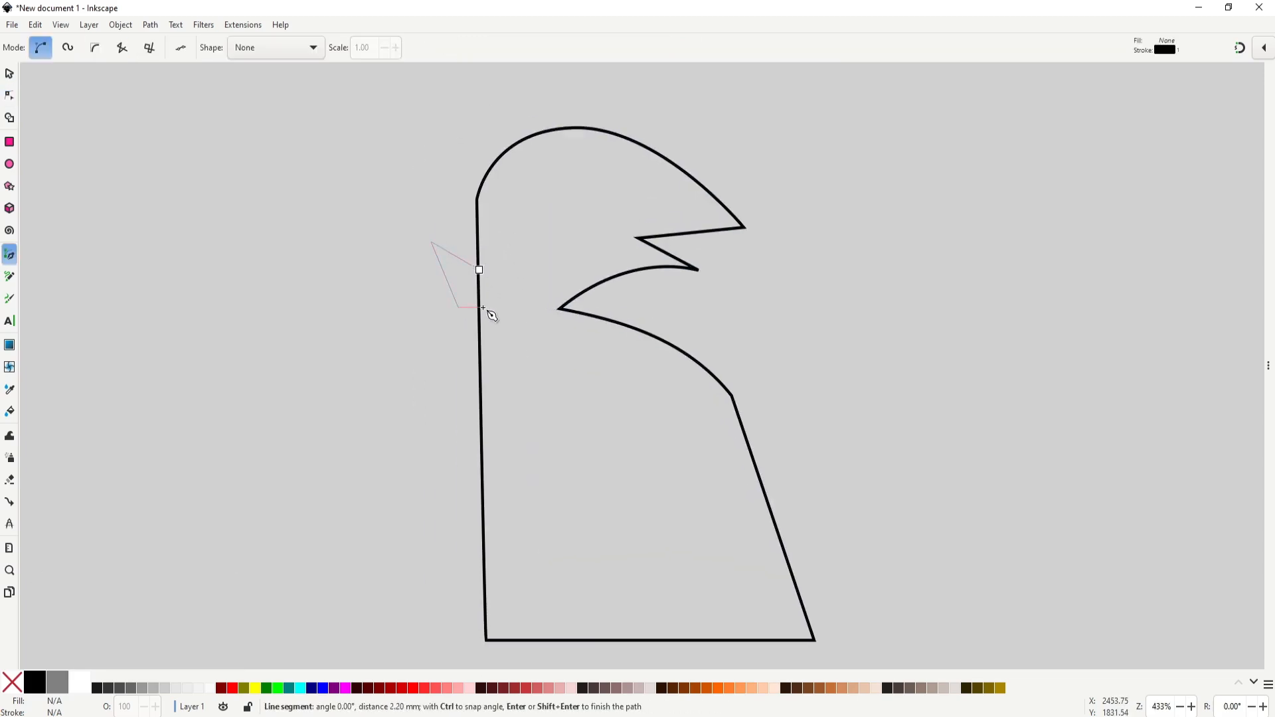
pyautogui.click(483, 306)
pyautogui.press('s')
# Step: Smooth the ear's two outer nodes, adjust its shape, and delete the lower outer node to leave a rounded ear
pyautogui.press('n')
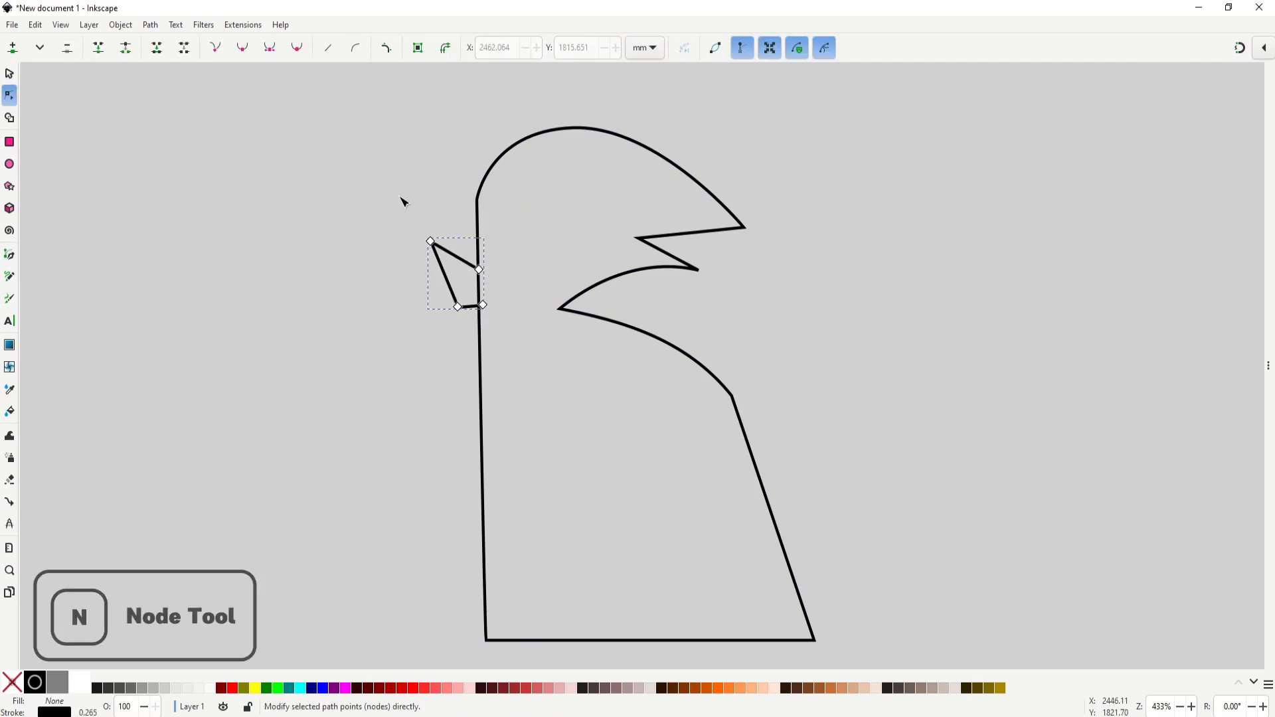
pyautogui.moveTo(401, 193); pyautogui.dragTo(470, 345)
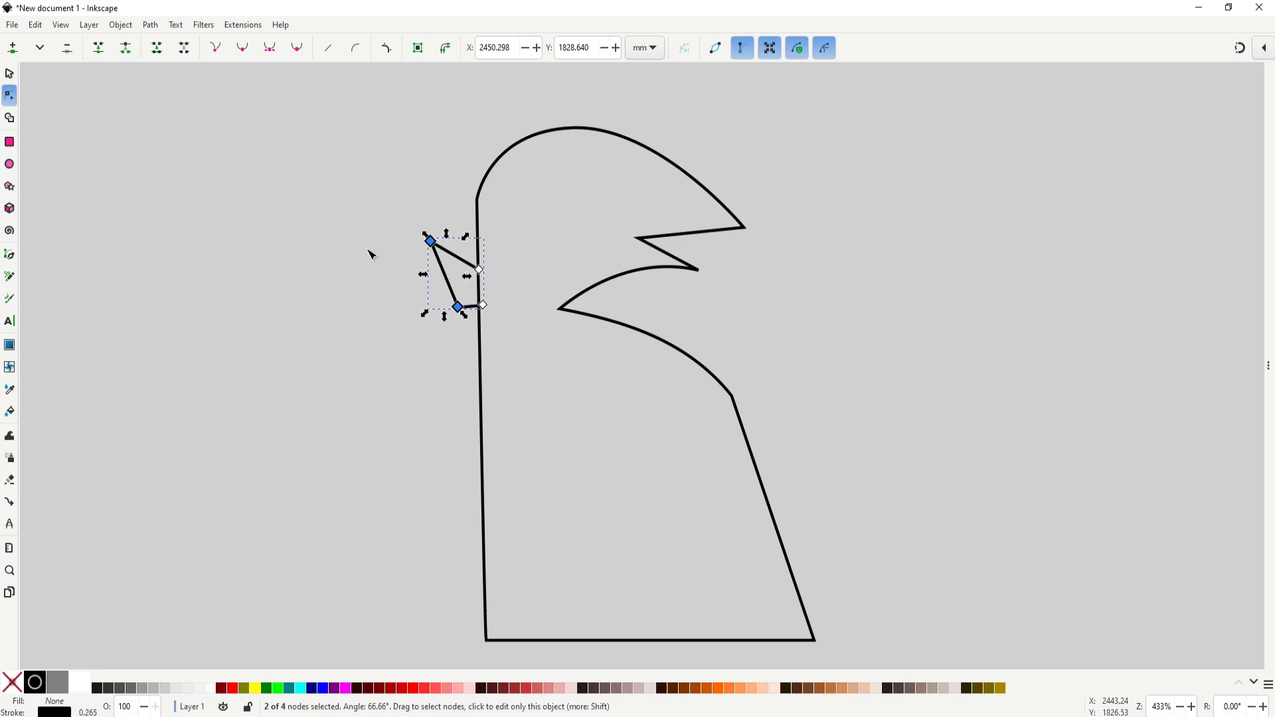
pyautogui.click(242, 47)
pyautogui.moveTo(430, 241); pyautogui.dragTo(437, 250)
pyautogui.click(459, 292)
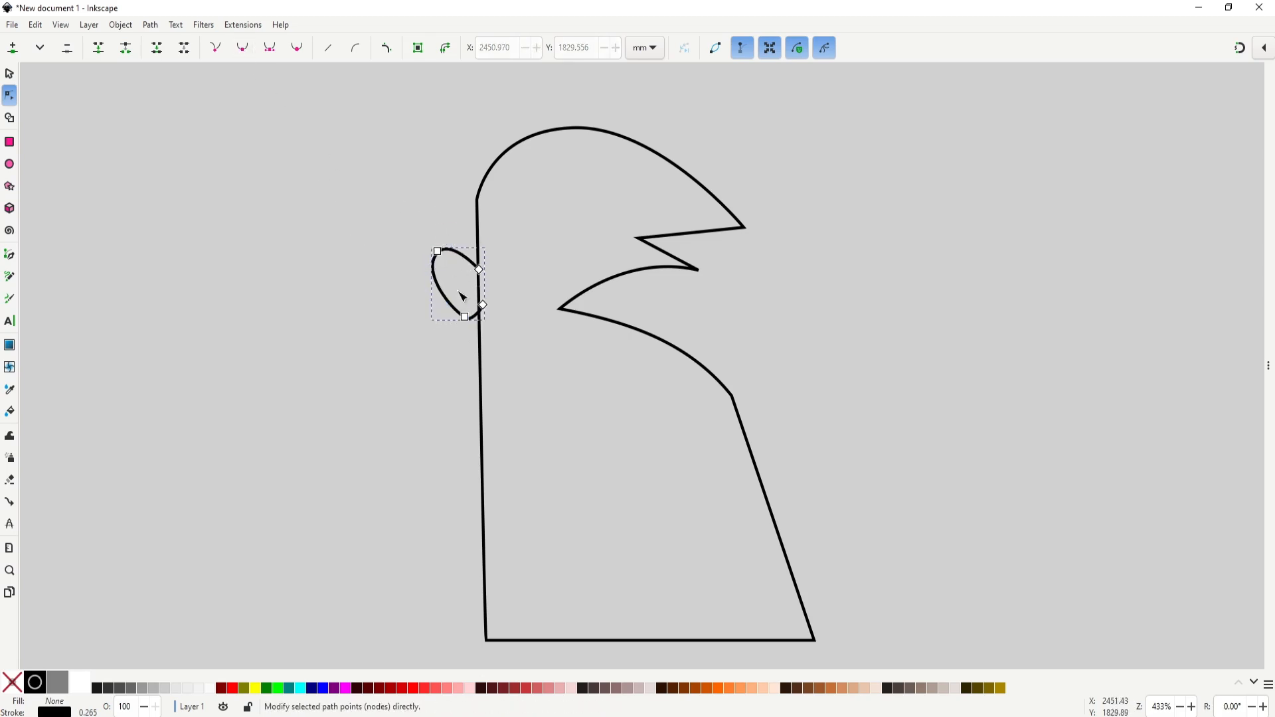
pyautogui.moveTo(465, 317); pyautogui.dragTo(442, 343)
pyautogui.scroll(3, 465, 279)
pyautogui.click(479, 270)
pyautogui.press('Delete')
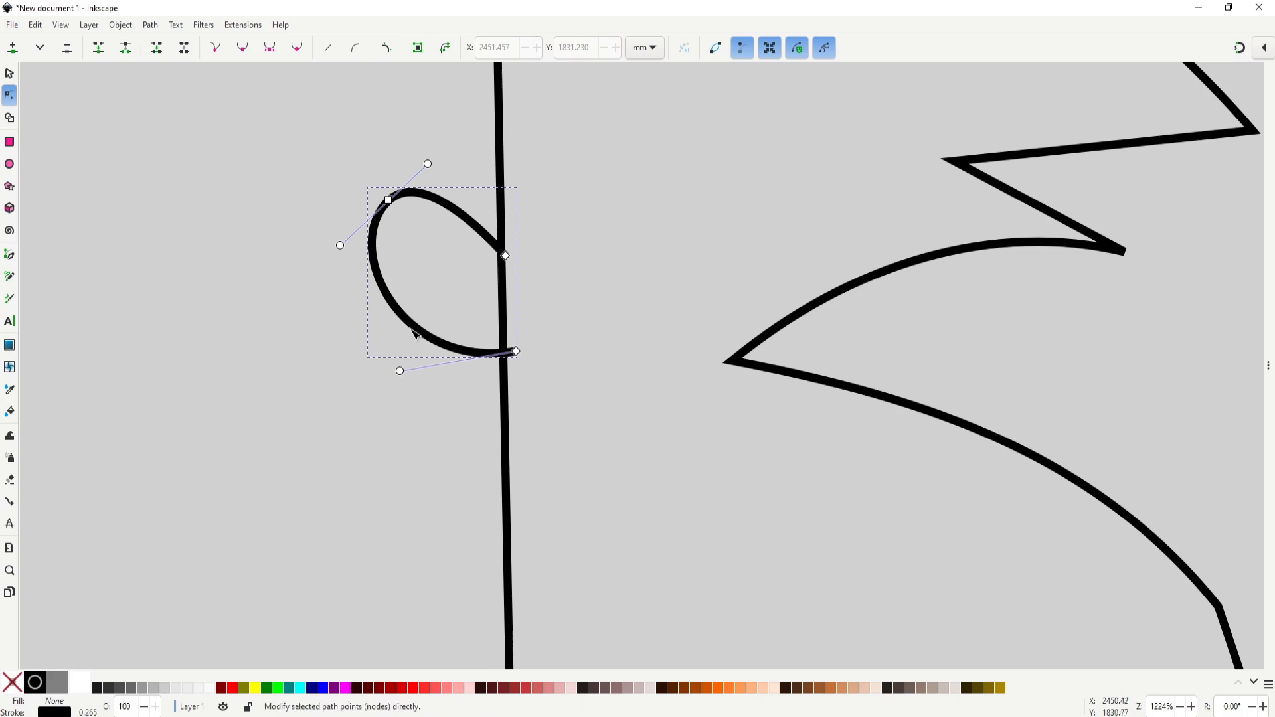
# Step: Draw a short open curve inside the ear as its inner detail, and deselect it
pyautogui.press('b')
pyautogui.click(401, 226)
pyautogui.moveTo(477, 302); pyautogui.dragTo(382, 295)
pyautogui.press('Return')
pyautogui.press('s')
pyautogui.scroll(-5, 546, 381)
pyautogui.click(552, 354)
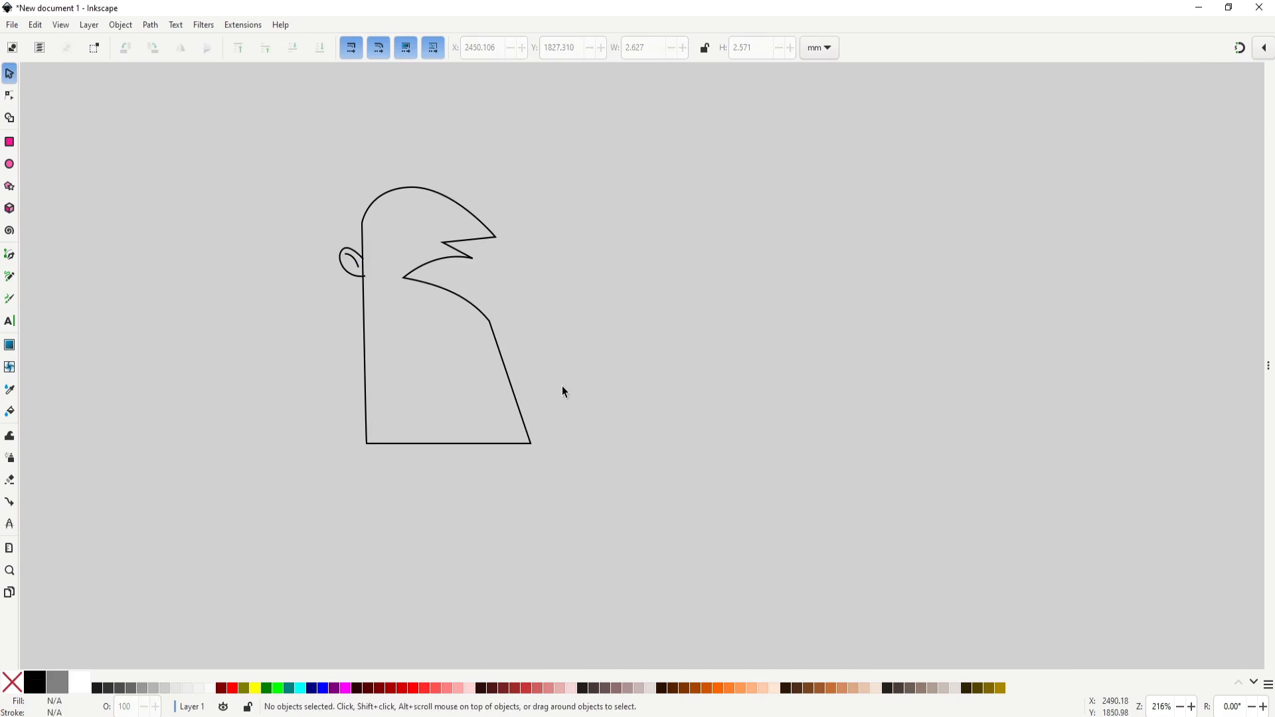
# Step: Select the body and both ear paths and rotate them together slightly counterclockwise so the figure leans back
pyautogui.press('s')
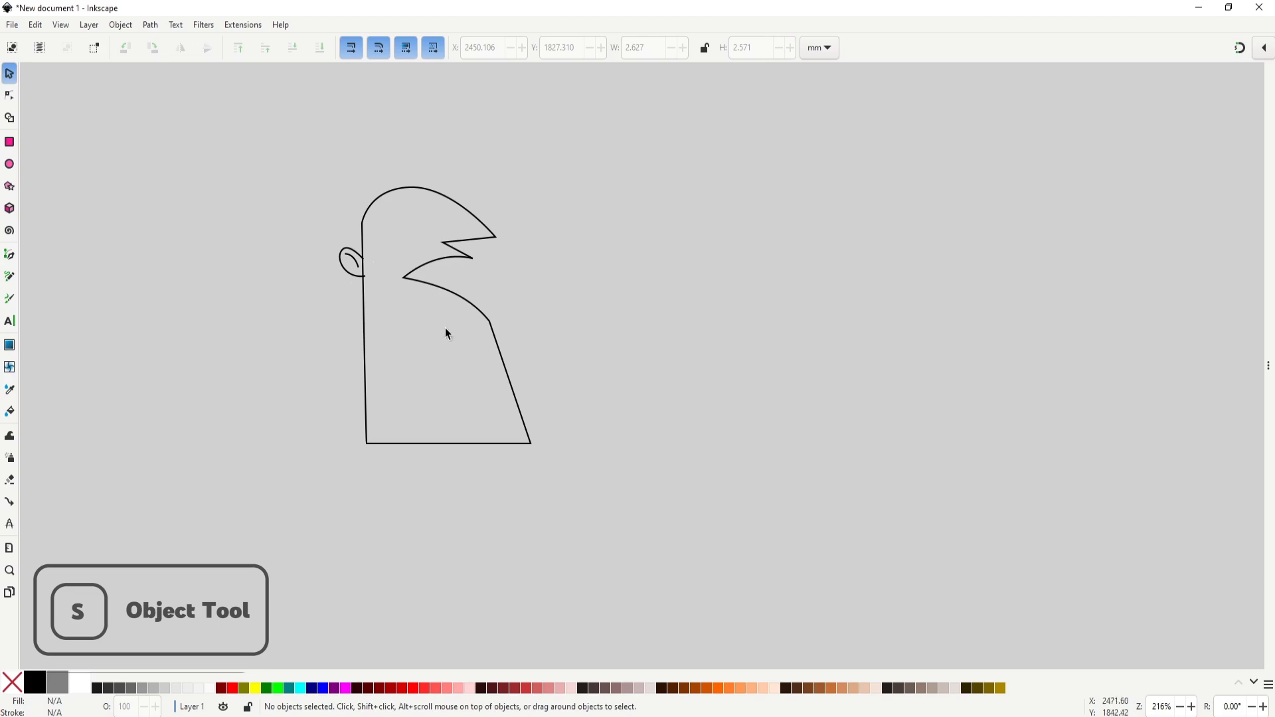
pyautogui.moveTo(286, 142); pyautogui.dragTo(596, 487)
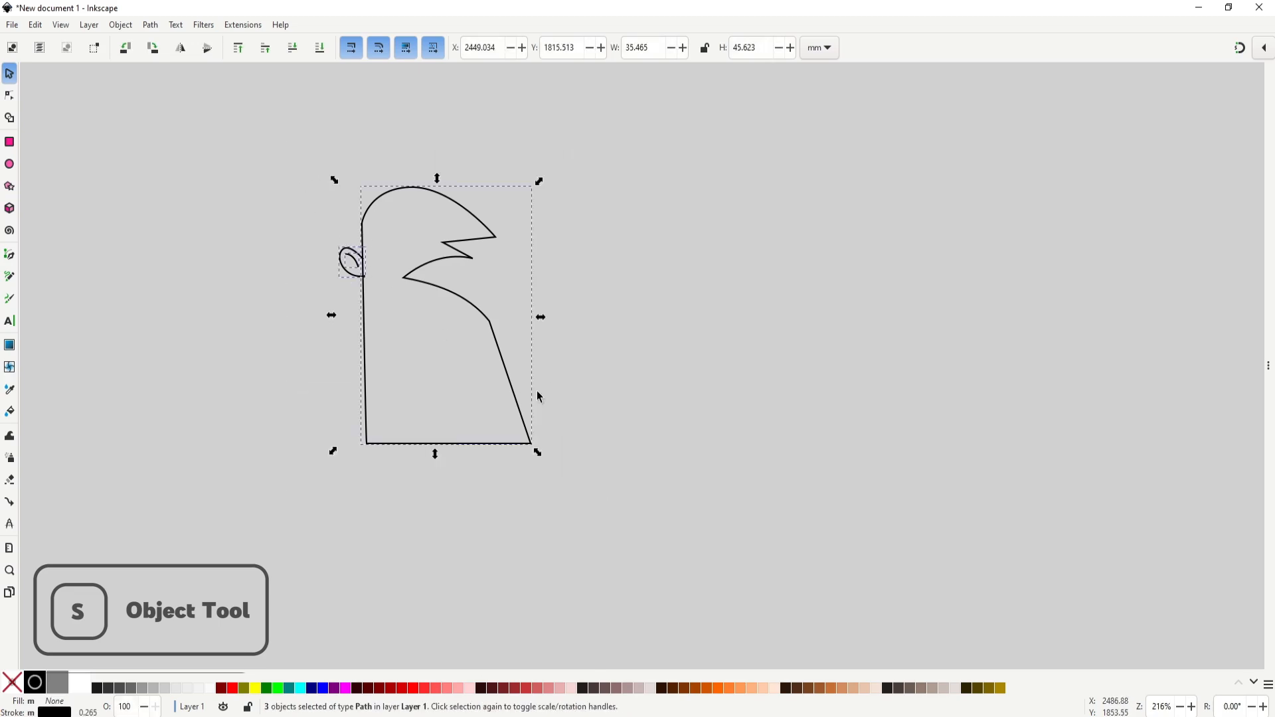
pyautogui.click(462, 208)
pyautogui.moveTo(536, 181); pyautogui.dragTo(526, 175)
pyautogui.click(592, 336)
# Step: Draw a closed tapered back leg with the Pen tool, from the body's base down and backward, widening to a slightly curved hem
pyautogui.press('b')
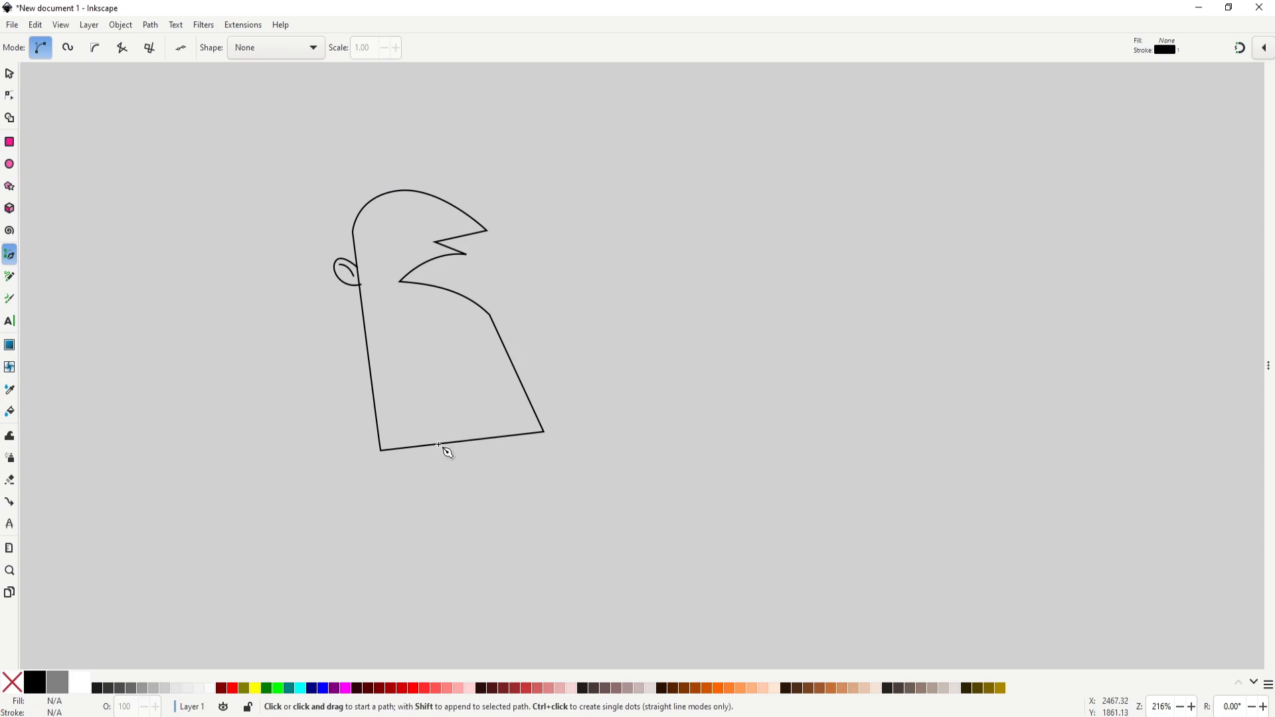
pyautogui.click(438, 444)
pyautogui.moveTo(364, 597); pyautogui.dragTo(403, 602)
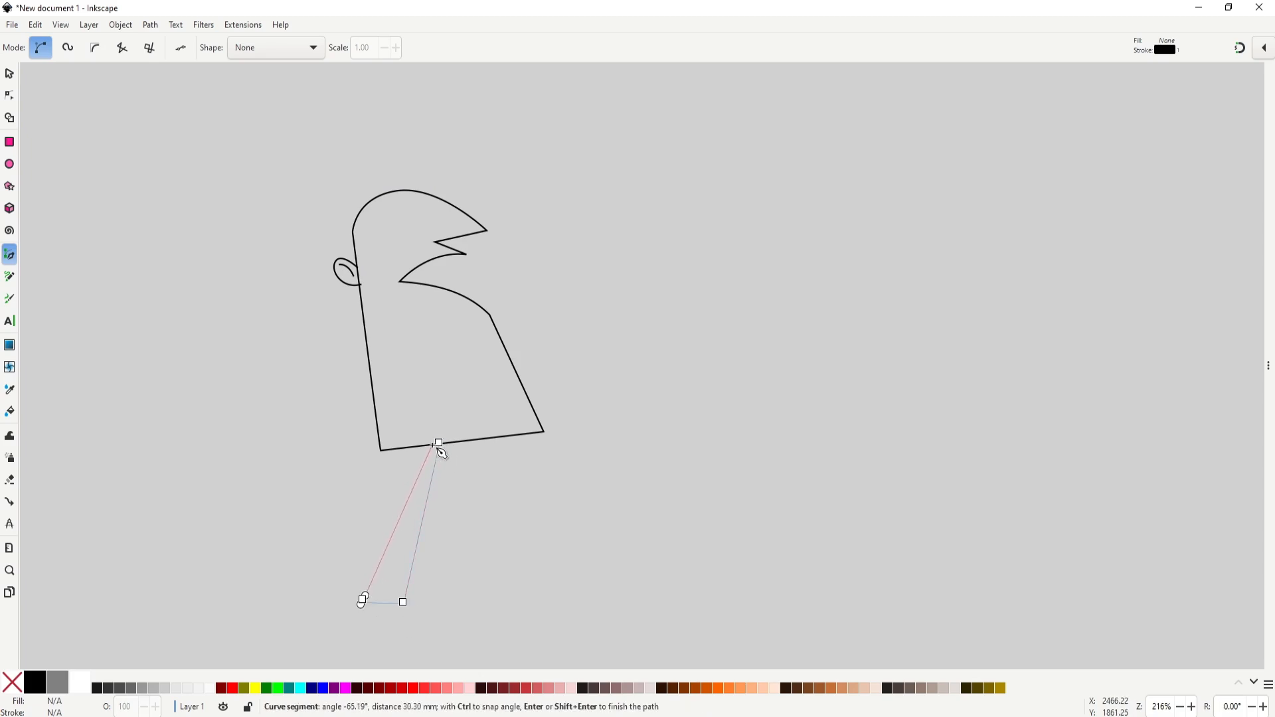
pyautogui.click(436, 444)
# Step: Draw a closed tapered front leg about 32 mm long, extending forward from the body's base and widening toward its end
pyautogui.click(452, 438)
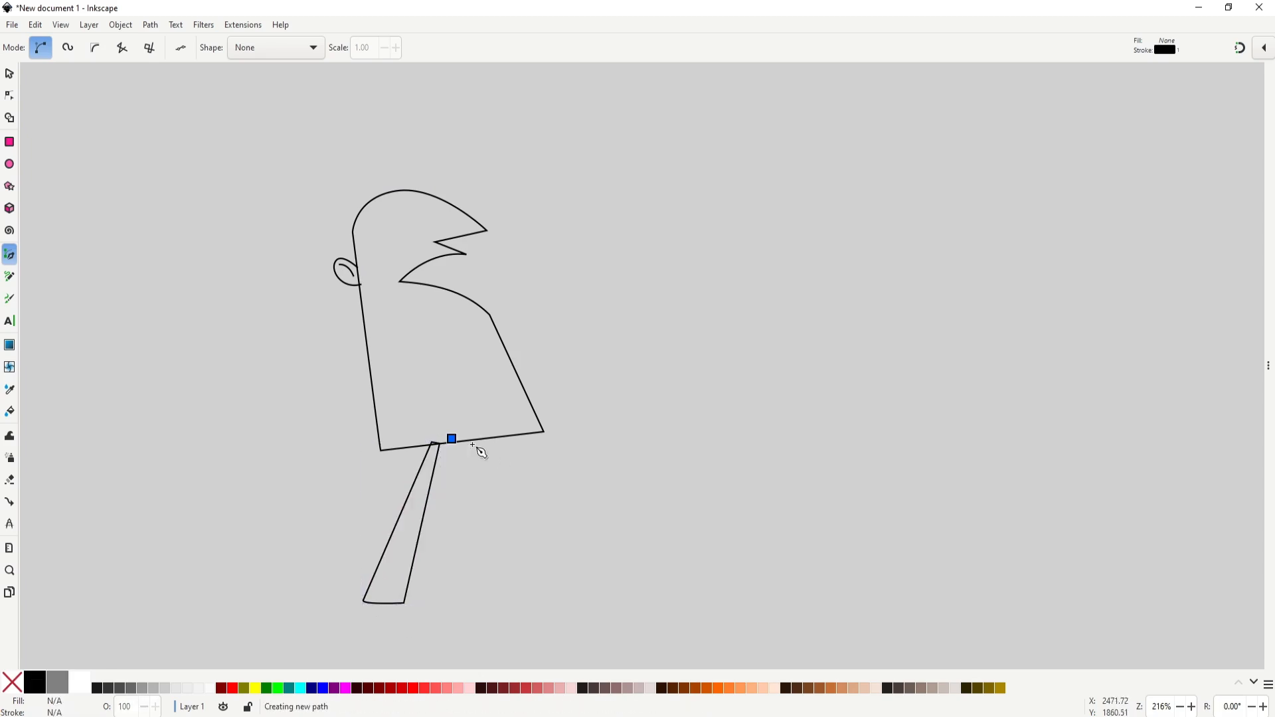
pyautogui.click(618, 484)
pyautogui.click(622, 455)
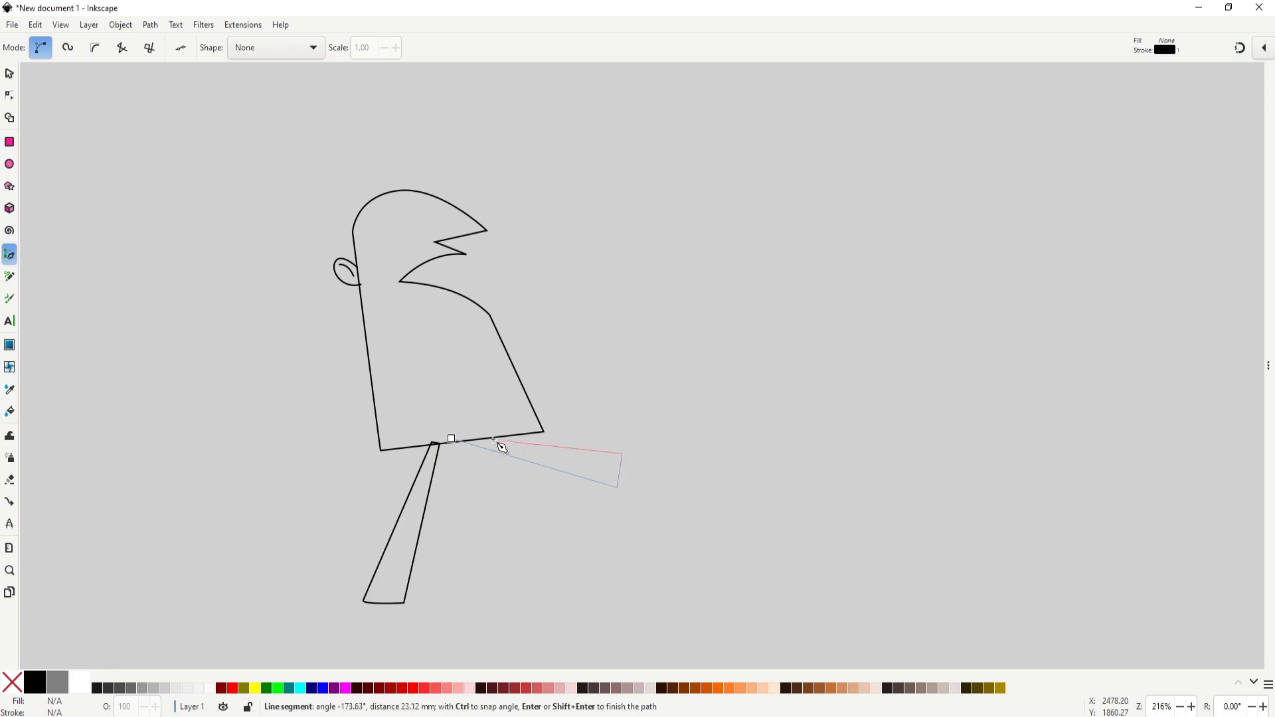
pyautogui.click(453, 440)
pyautogui.press('n')
pyautogui.press('s')
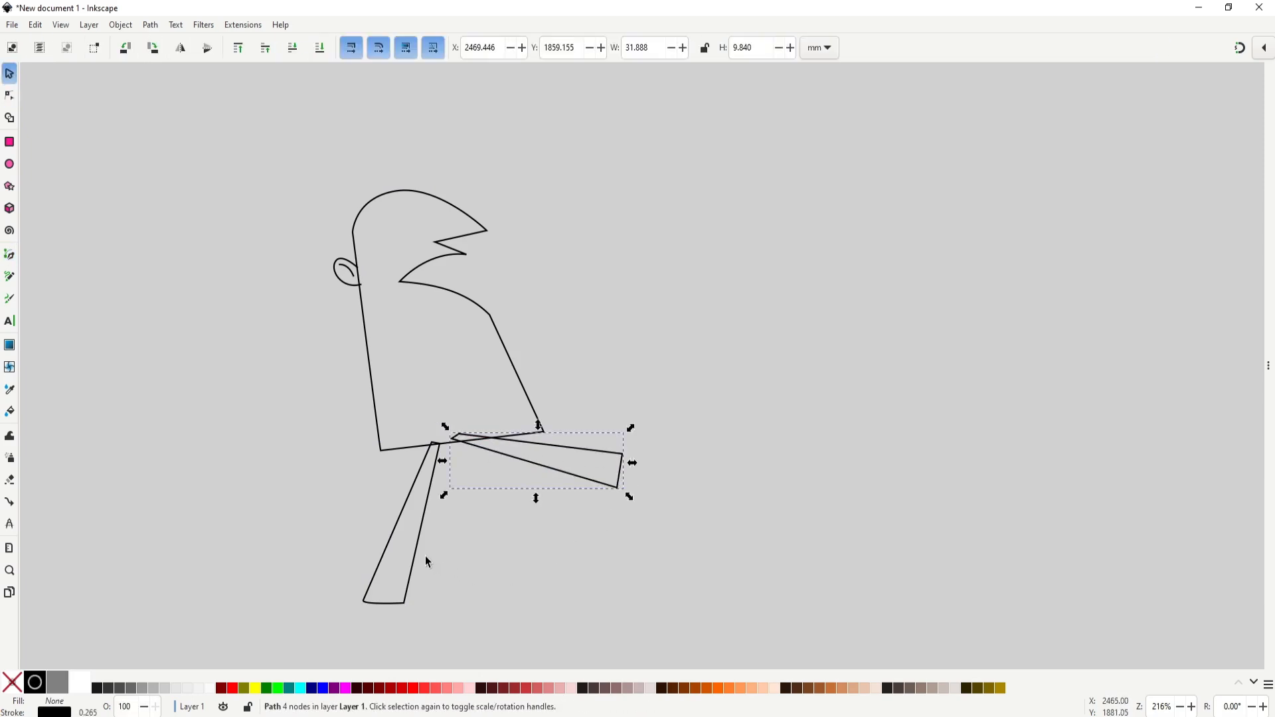
pyautogui.keyDown('ctrl'); pyautogui.scroll(3, 467, 587); pyautogui.keyUp('ctrl')
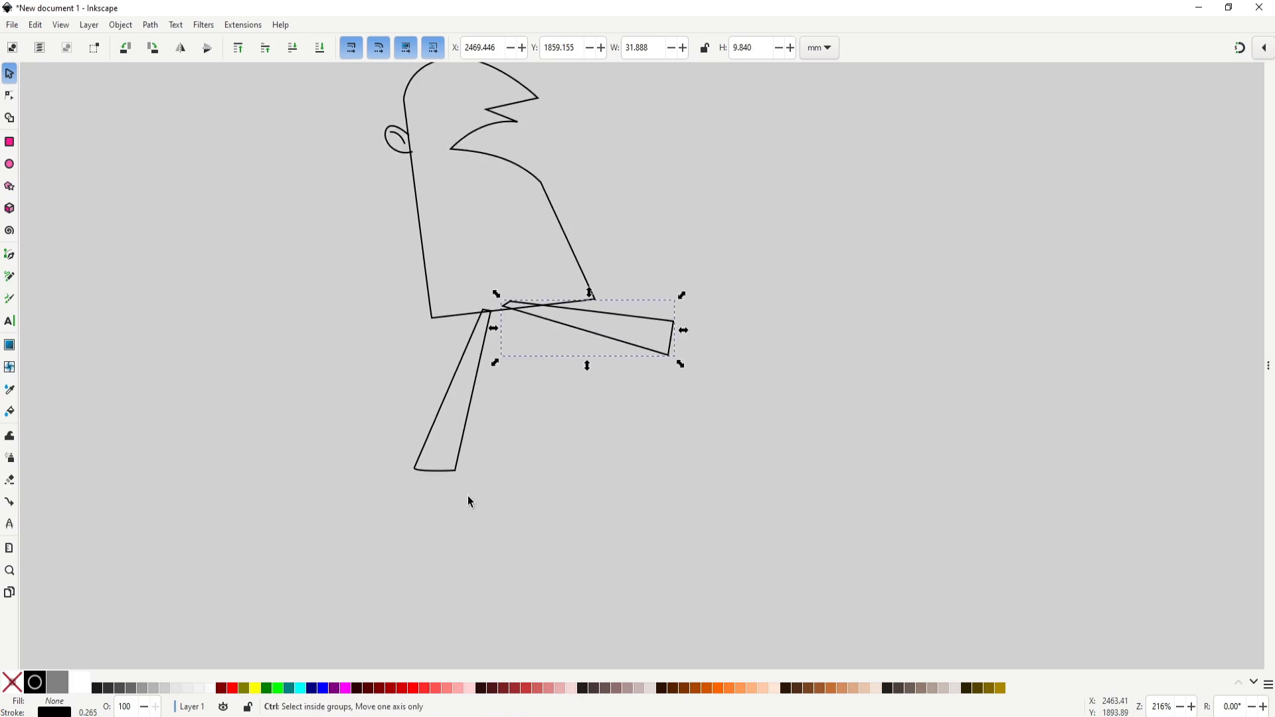
# Step: Straighten the curved hem of the back leg by retracting the curve handle at its corner node
pyautogui.press('n')
pyautogui.click(399, 435)
pyautogui.click(350, 426)
pyautogui.keyDown('ctrl'); pyautogui.click(344, 438); pyautogui.keyUp('ctrl')
pyautogui.click(456, 445)
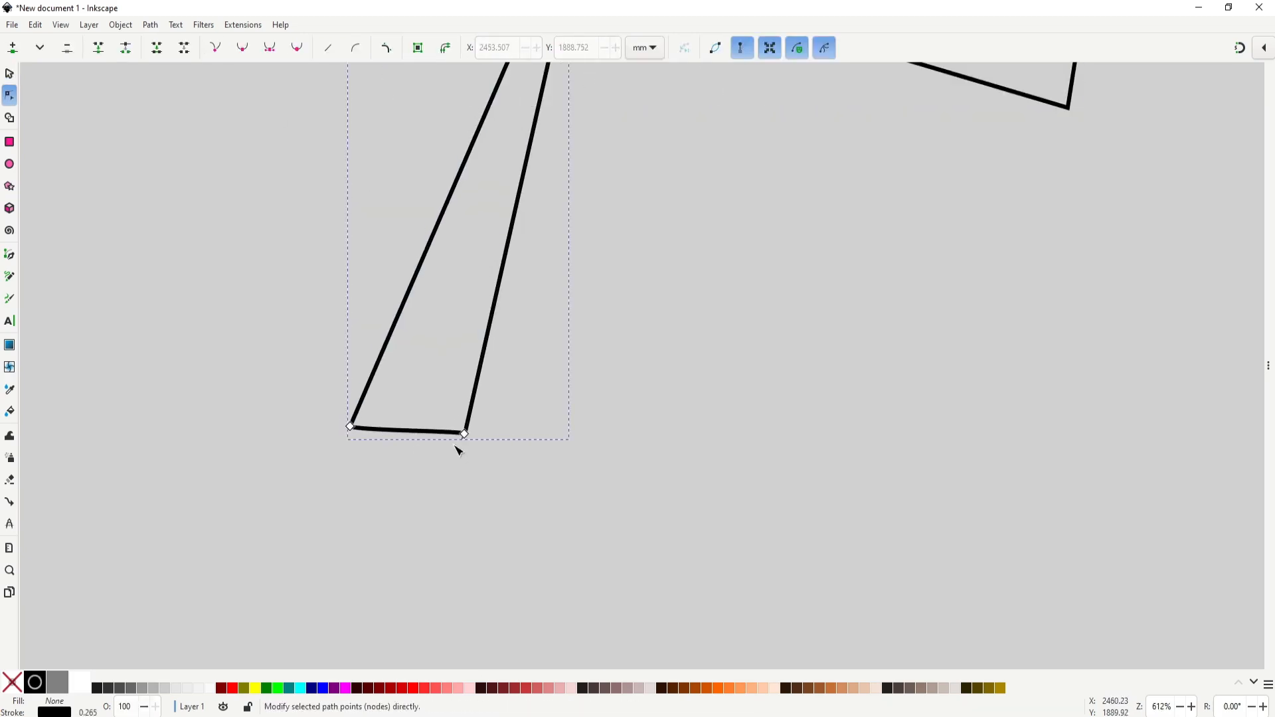
pyautogui.click(350, 426)
# Step: Draw a closed straight-sided shoe outline with the Pen tool under the back leg's hem, with a heel block and a forward-pointing toe
pyautogui.press('b')
pyautogui.click(371, 419)
pyautogui.click(354, 502)
pyautogui.click(385, 503)
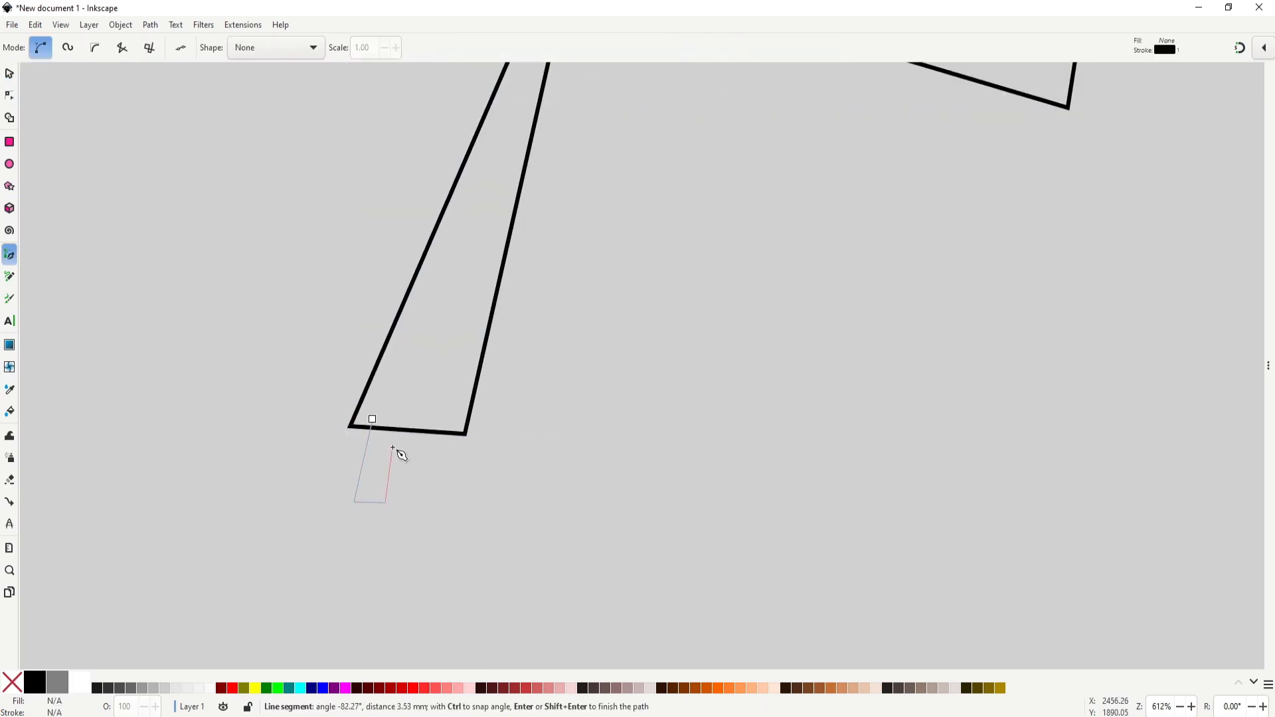
pyautogui.click(392, 447)
pyautogui.click(647, 538)
pyautogui.click(648, 445)
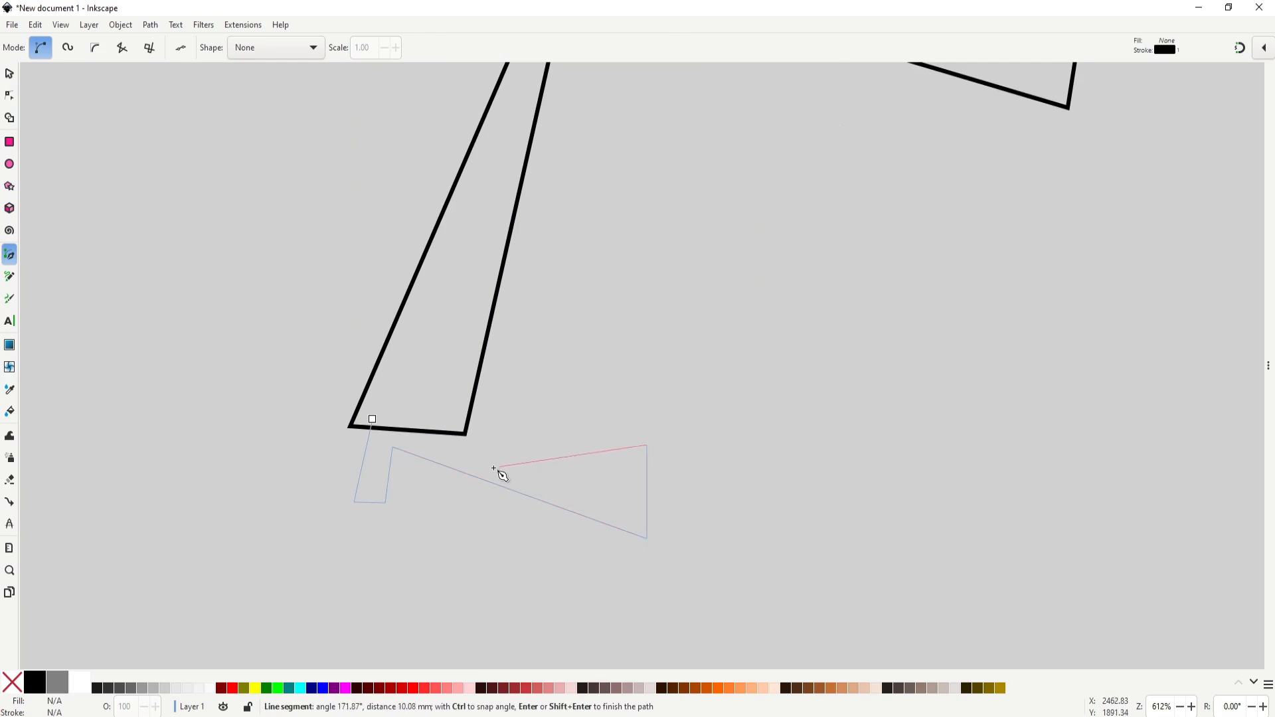
pyautogui.click(493, 467)
pyautogui.click(415, 417)
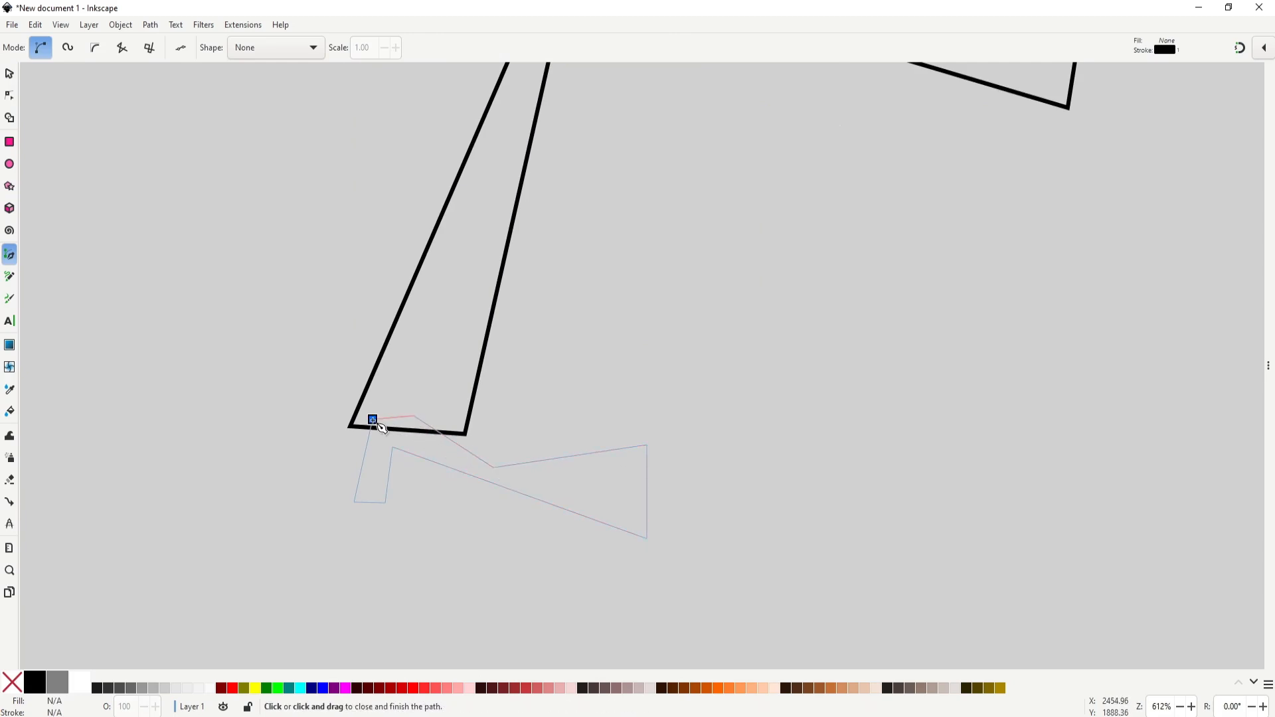
pyautogui.click(377, 423)
# Step: Splay the shoe's heel corners, bow the sole into a downward curve, and adjust the toe and instep nodes
pyautogui.press('n')
pyautogui.moveTo(354, 502); pyautogui.dragTo(336, 497)
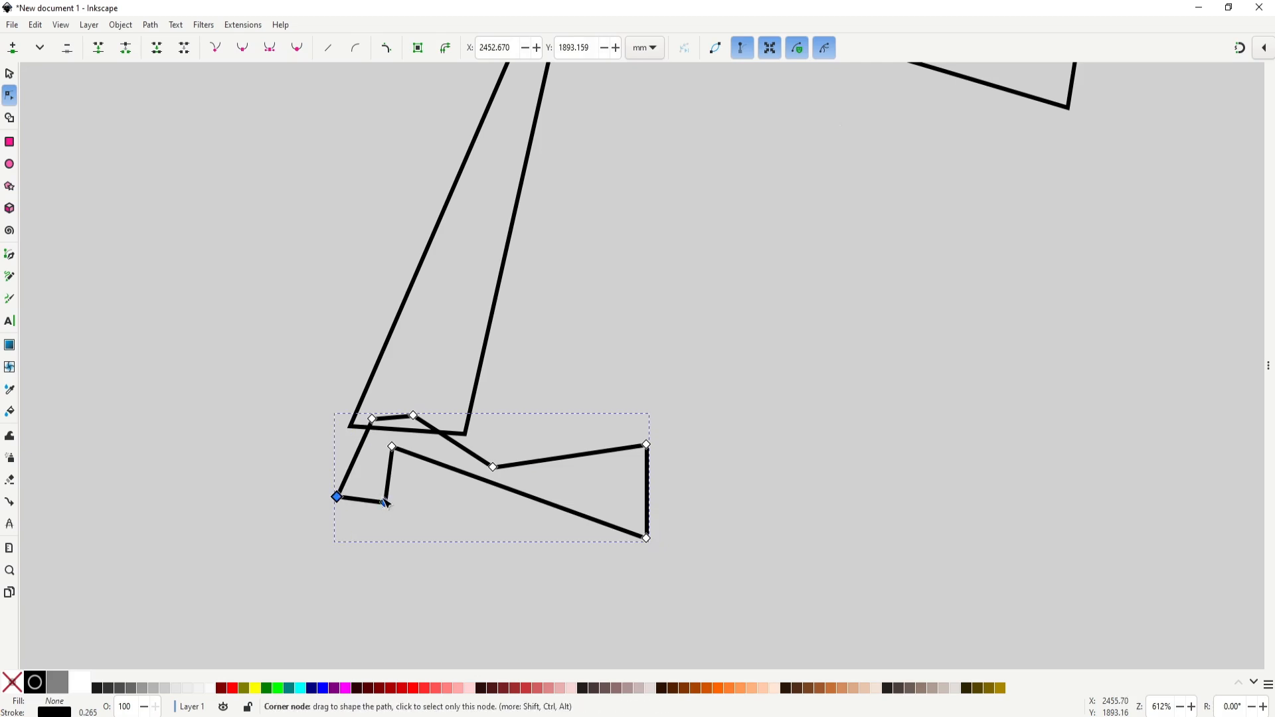
pyautogui.click(383, 505)
pyautogui.moveTo(549, 507); pyautogui.dragTo(549, 537)
pyautogui.keyDown('shift'); pyautogui.click(648, 538); pyautogui.keyUp('shift')
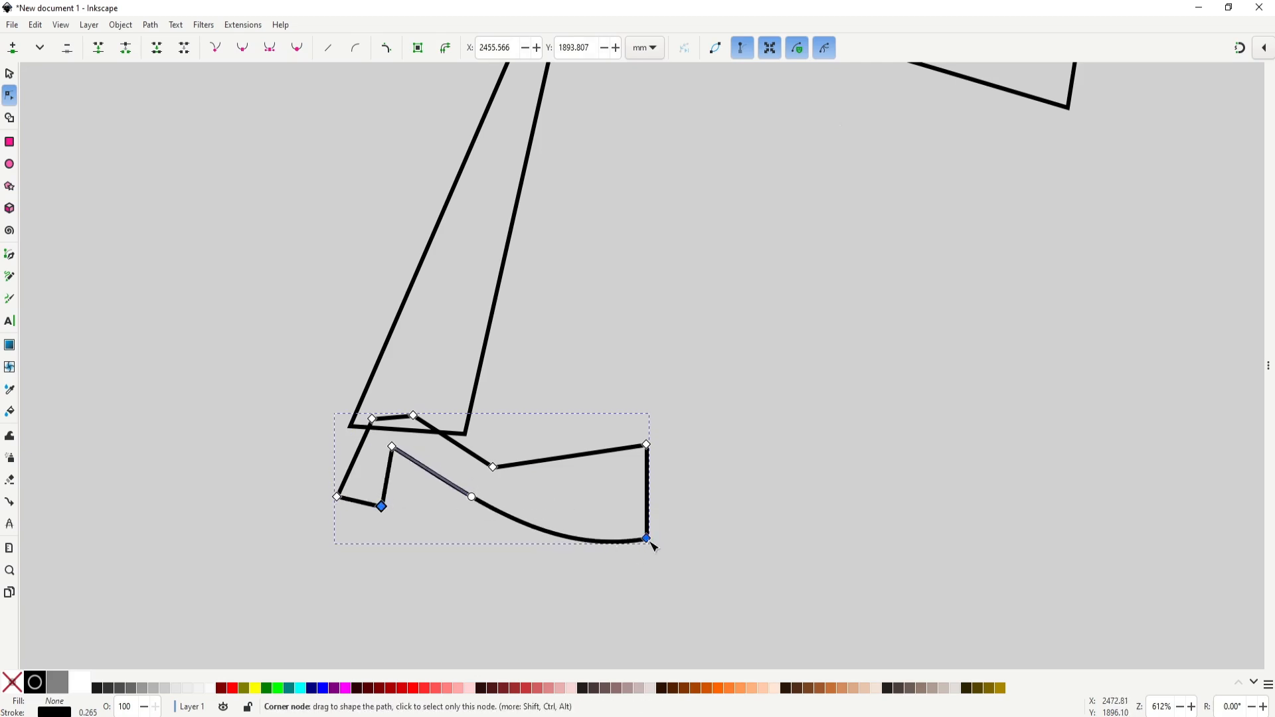
pyautogui.moveTo(648, 539); pyautogui.dragTo(652, 526)
pyautogui.moveTo(493, 467); pyautogui.dragTo(509, 469)
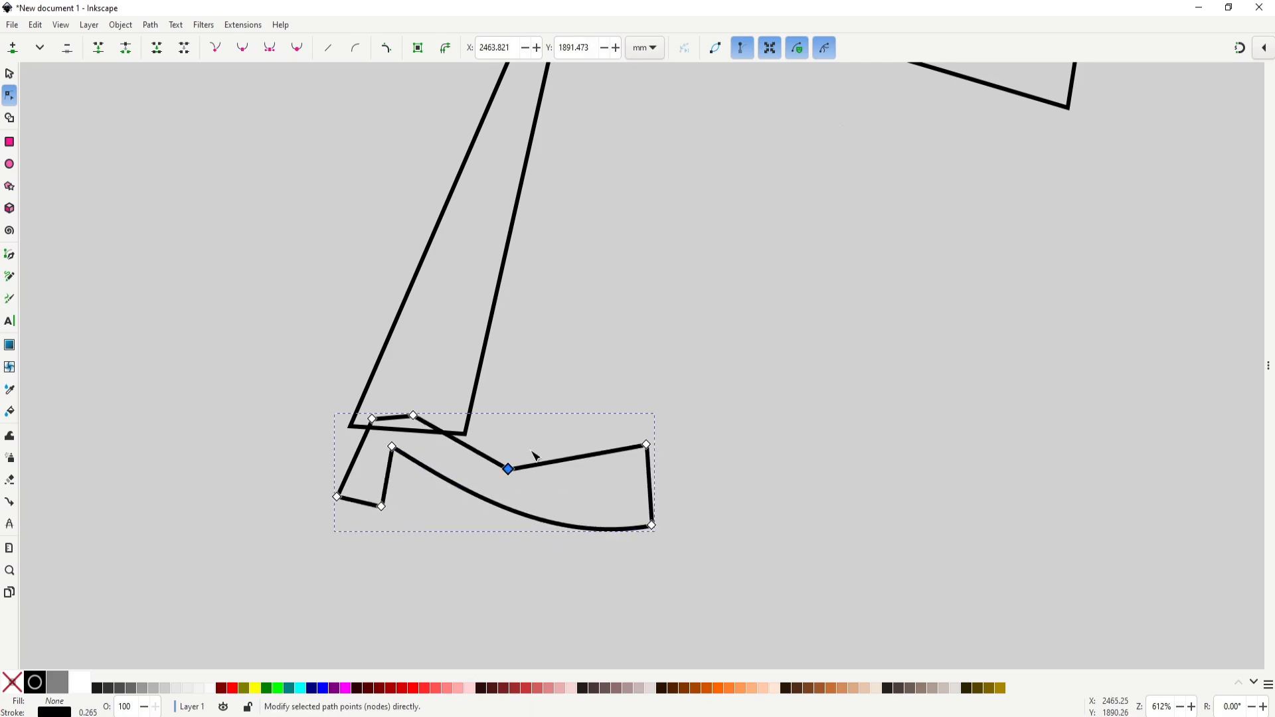
# Step: Smooth the shoe's instep and upper toe nodes into a rounded front, and fine-tune the toe, arch and heel nodes
pyautogui.click(242, 48)
pyautogui.moveTo(606, 427); pyautogui.dragTo(687, 503)
pyautogui.click(243, 48)
pyautogui.moveTo(648, 445); pyautogui.dragTo(646, 461)
pyautogui.moveTo(392, 446); pyautogui.dragTo(394, 449)
pyautogui.moveTo(338, 503); pyautogui.dragTo(335, 510)
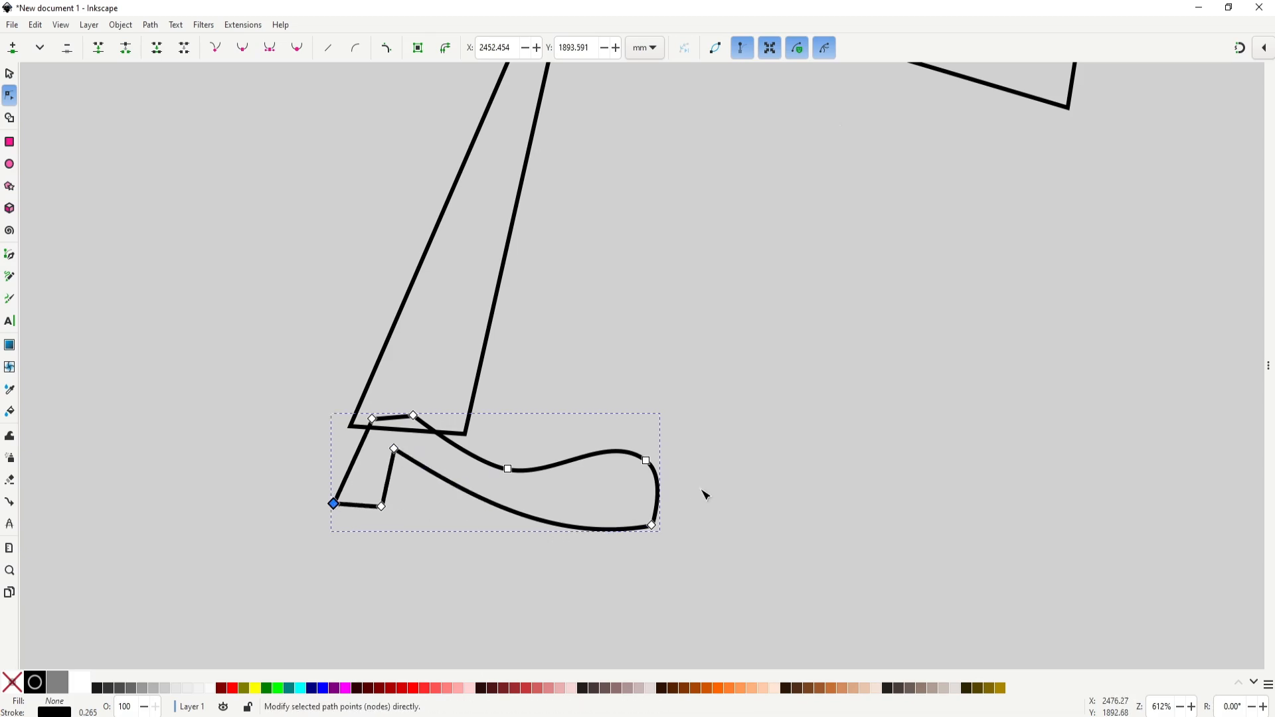
# Step: Duplicate the shoe, rotate the copy so its toe points upward, place it at the front leg's end, and deselect it
pyautogui.press('s')
pyautogui.scroll(-3, 652, 450)
pyautogui.moveTo(652, 444); pyautogui.dragTo(540, 560)
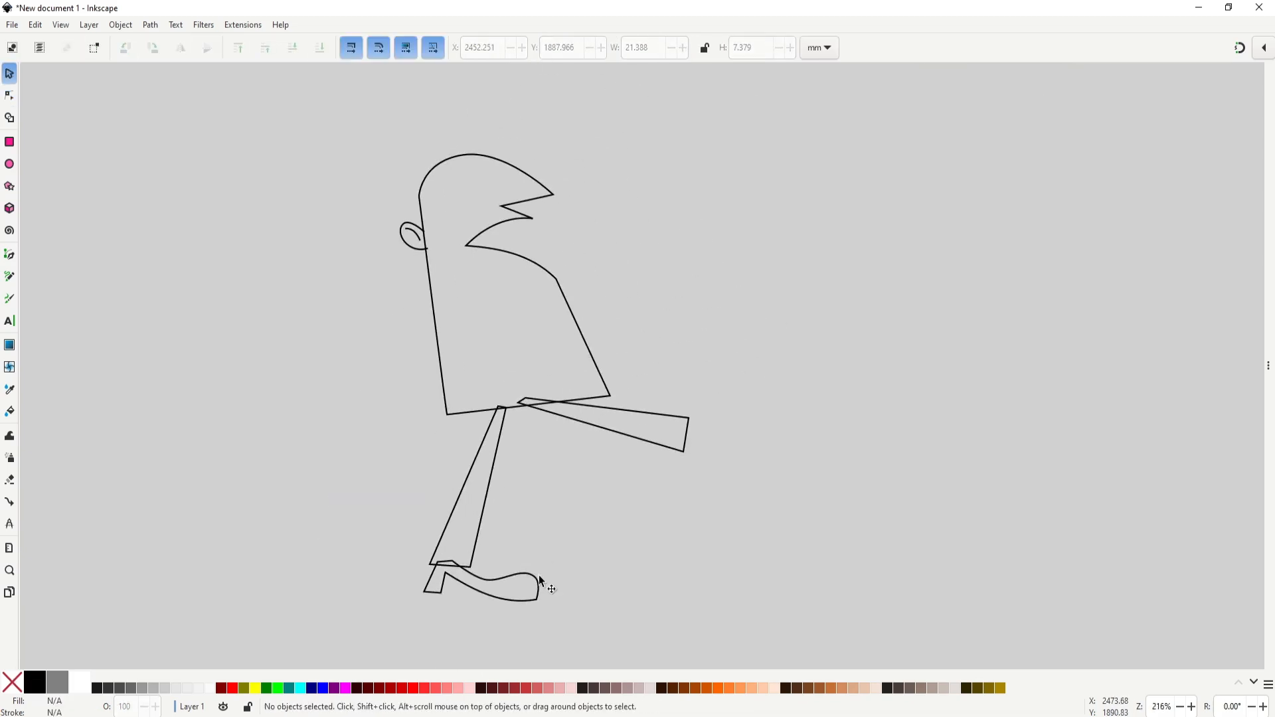
pyautogui.click(540, 577)
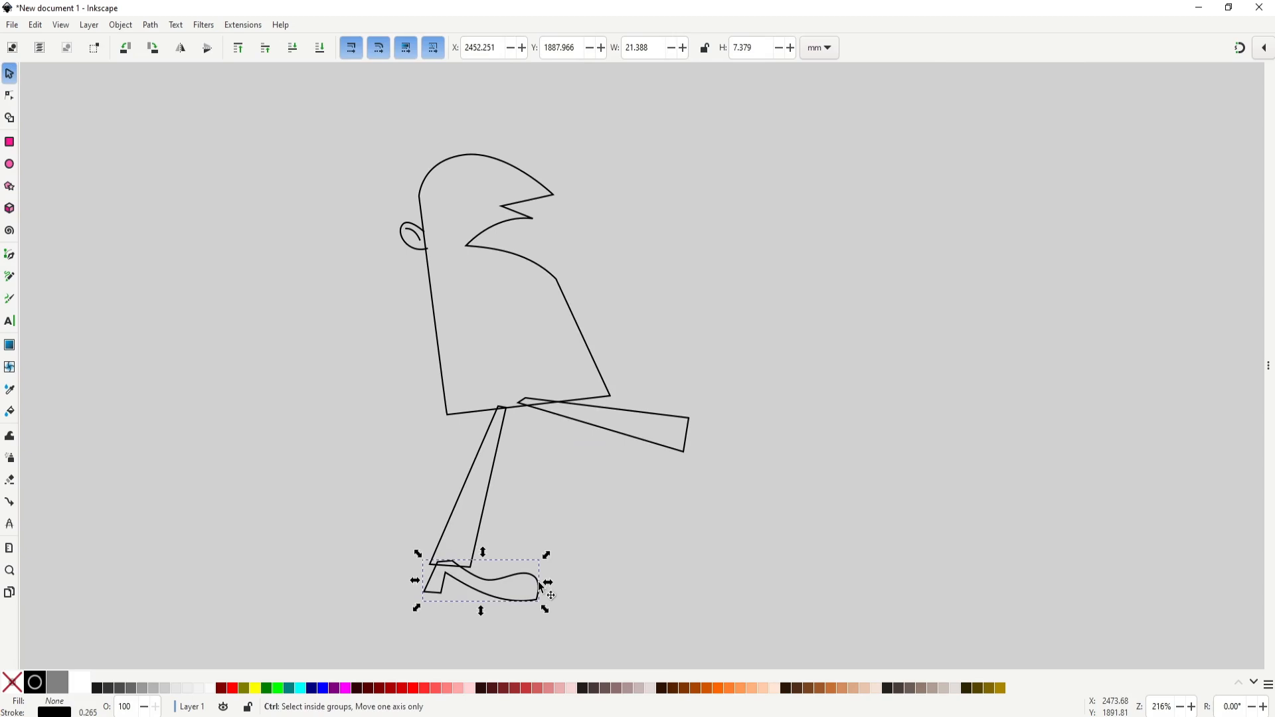
pyautogui.hotkey('ctrl', 'd')
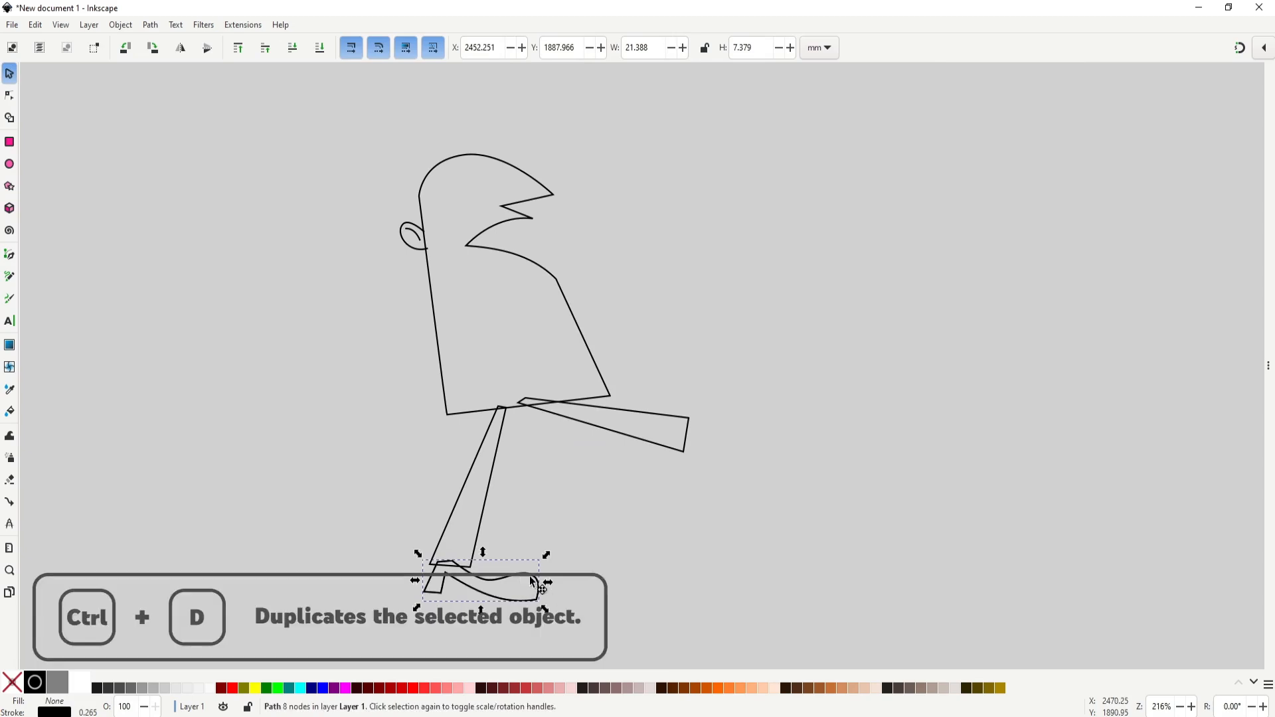
pyautogui.moveTo(541, 586); pyautogui.dragTo(760, 307)
pyautogui.click(792, 435)
pyautogui.moveTo(781, 442); pyautogui.dragTo(724, 408)
pyautogui.moveTo(751, 342); pyautogui.dragTo(736, 328)
pyautogui.moveTo(729, 388); pyautogui.dragTo(718, 385)
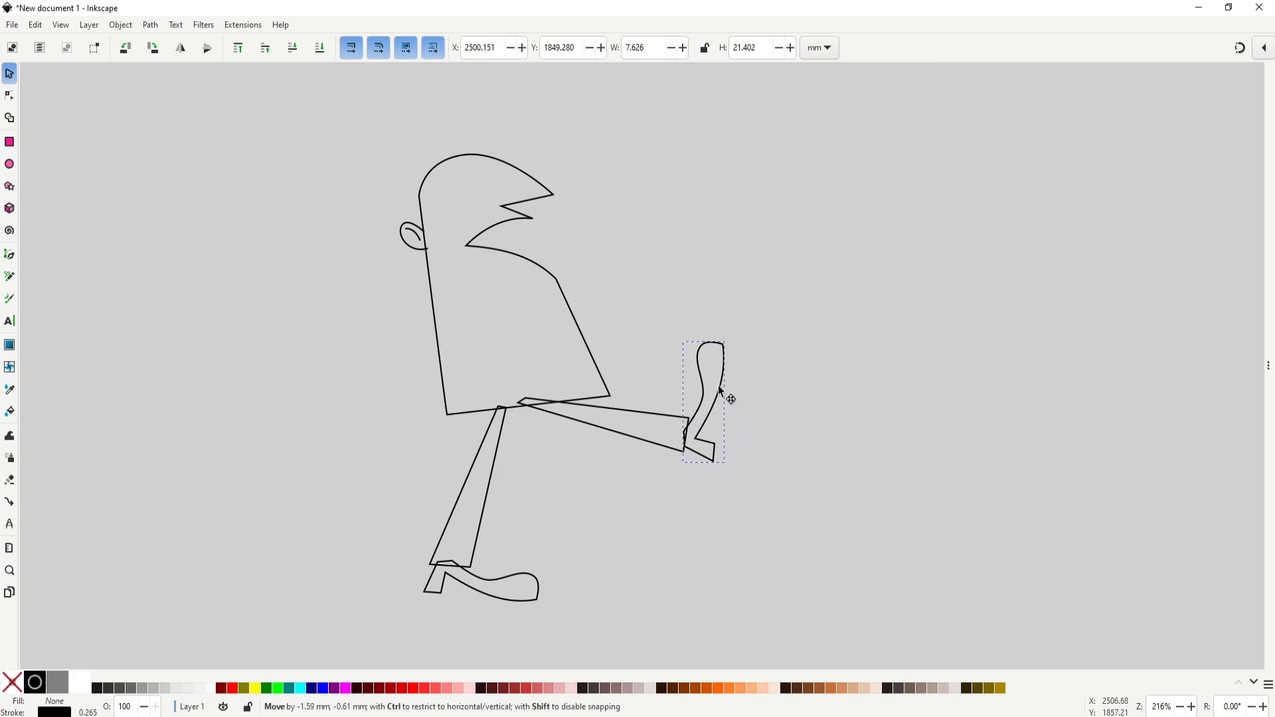
pyautogui.click(736, 484)
# Step: Draw a closed tapered sleeve about 26 mm long with the Pen tool, from mid-chest forward past the body's front edge, widening toward the cuff
pyautogui.scroll(-1, 736, 484)
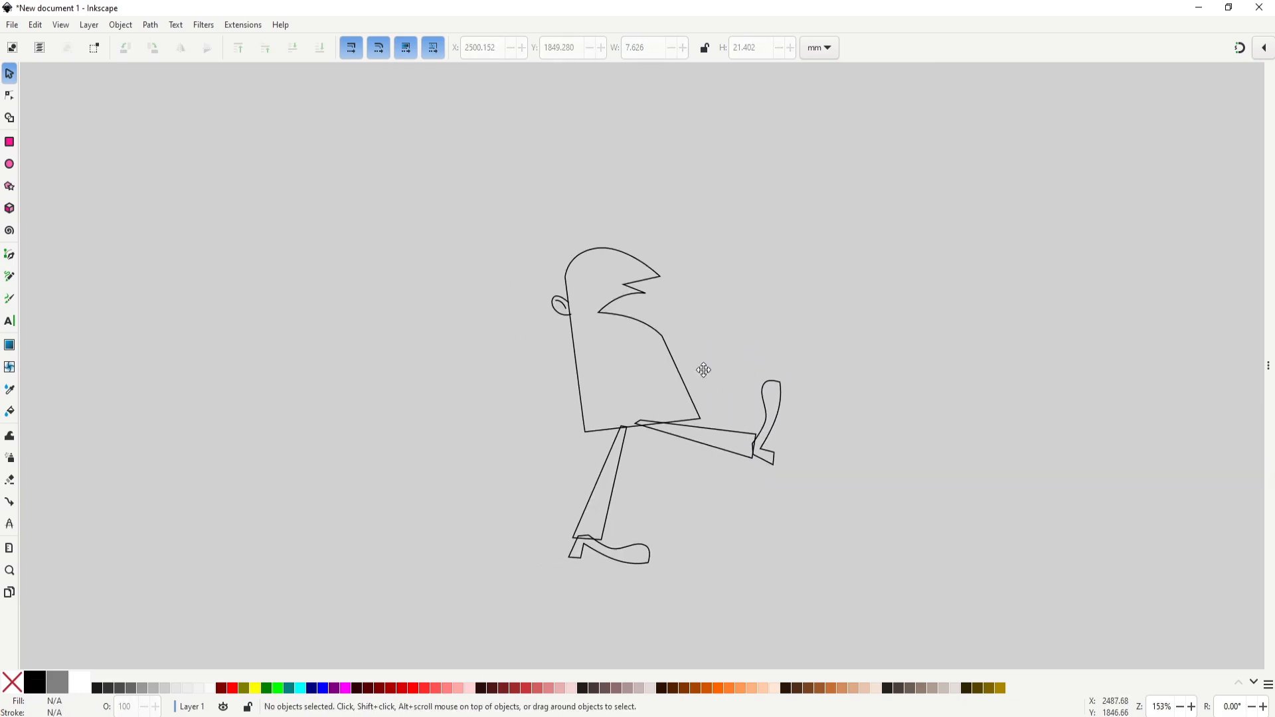
pyautogui.scroll(2, 693, 362)
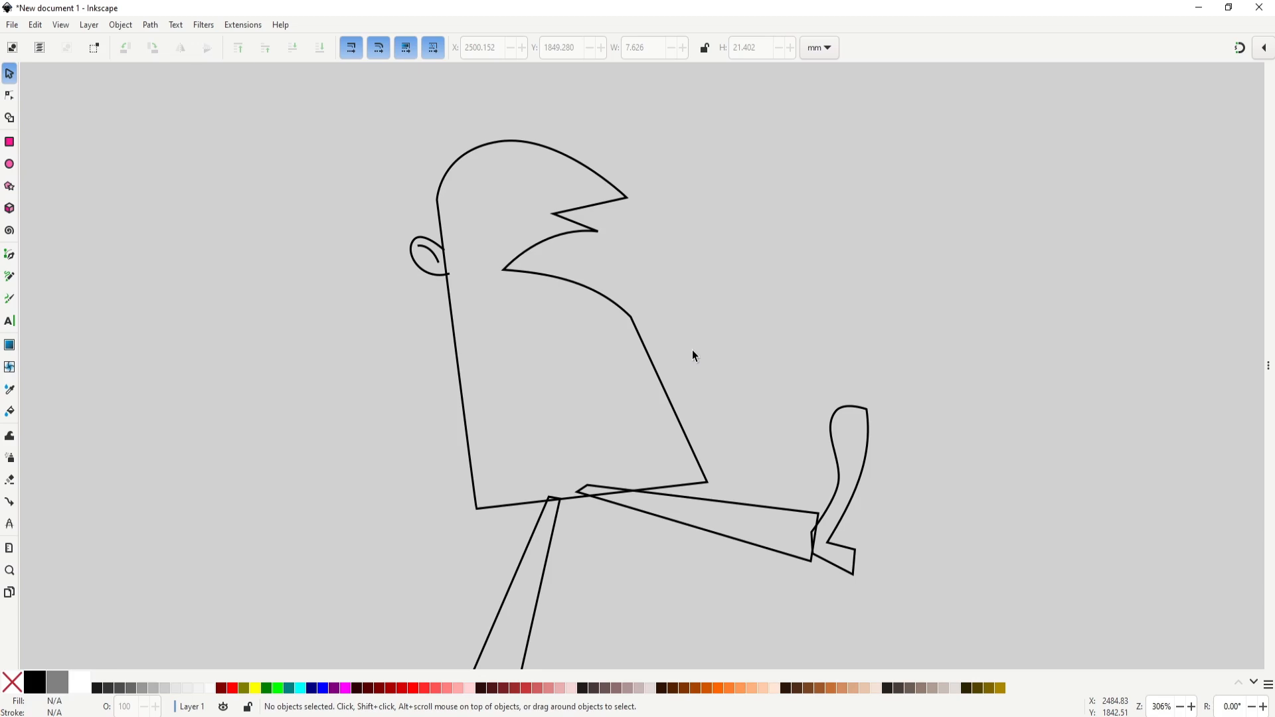
pyautogui.press('b')
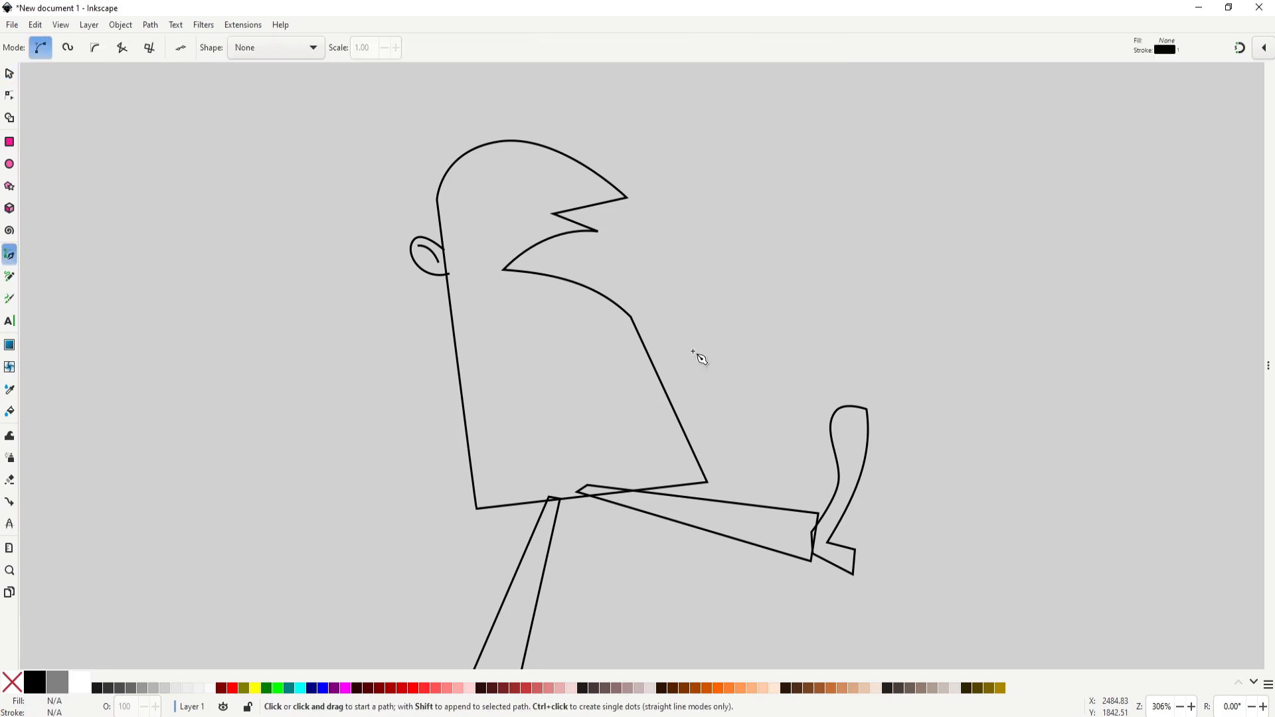
pyautogui.click(519, 369)
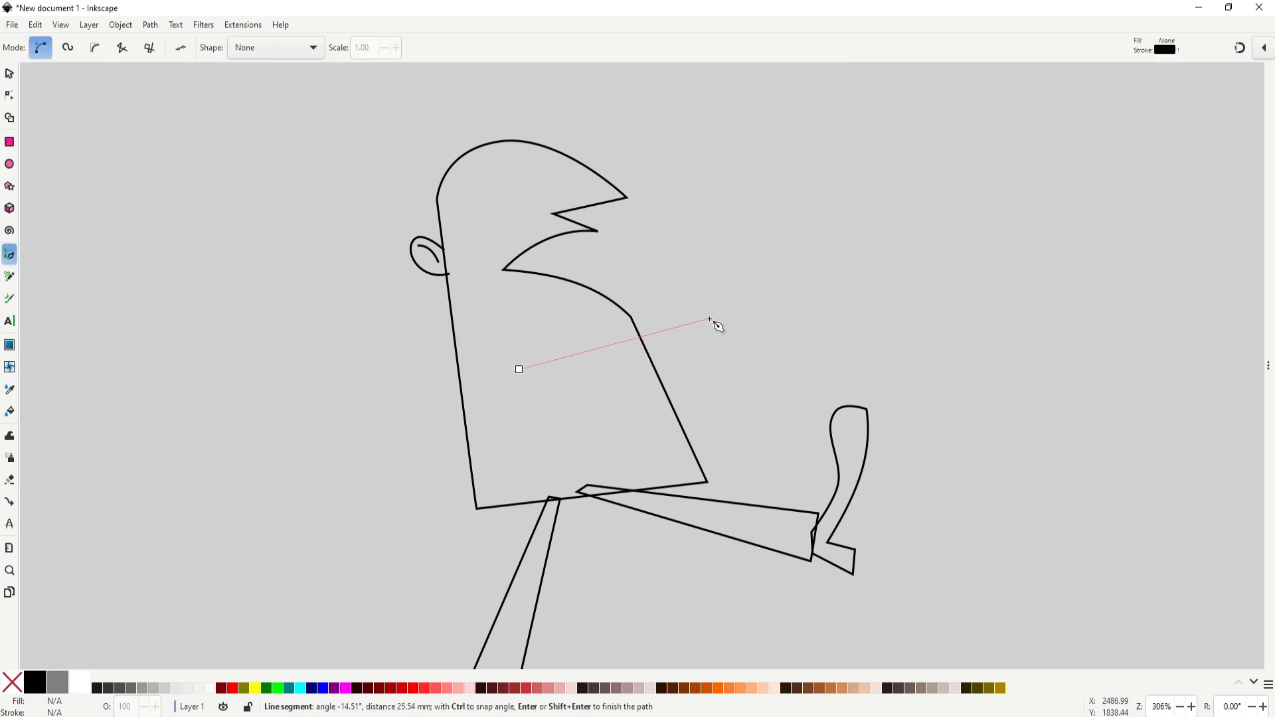
pyautogui.click(709, 319)
pyautogui.click(717, 370)
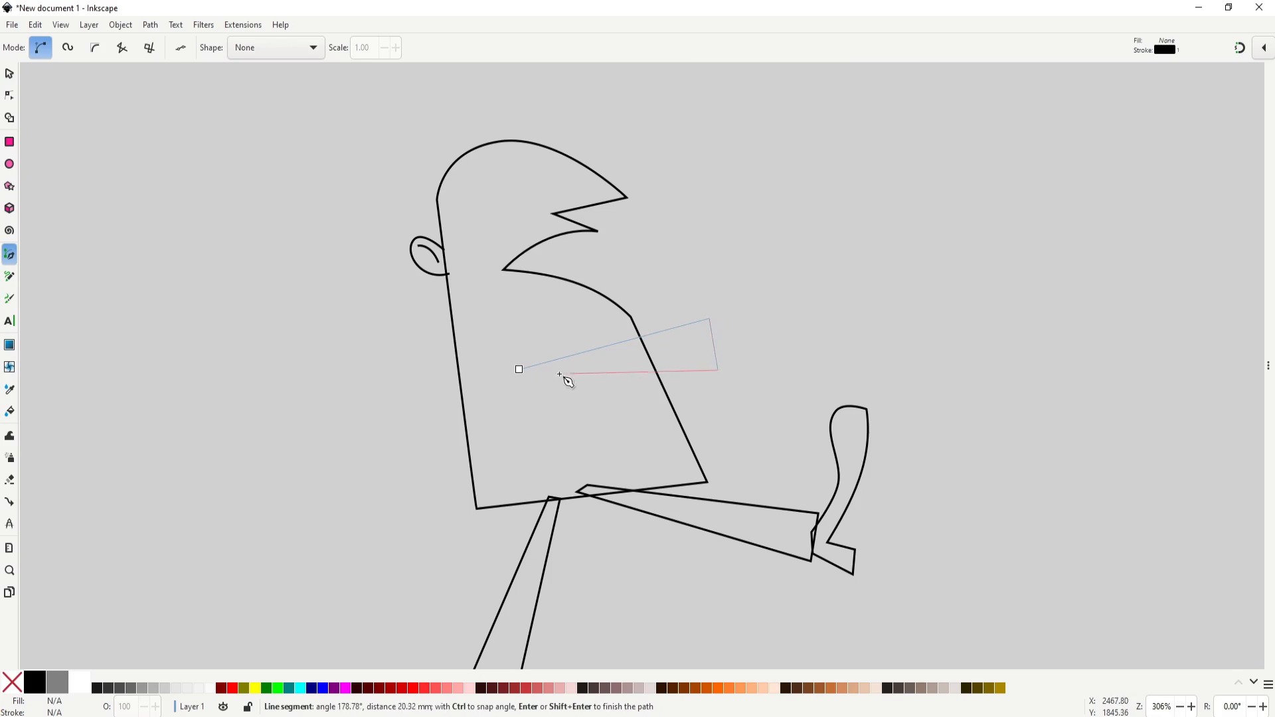
pyautogui.click(524, 376)
# Step: Bow the sleeve's upper and lower edges slightly upward, and deselect the sleeve
pyautogui.press('n')
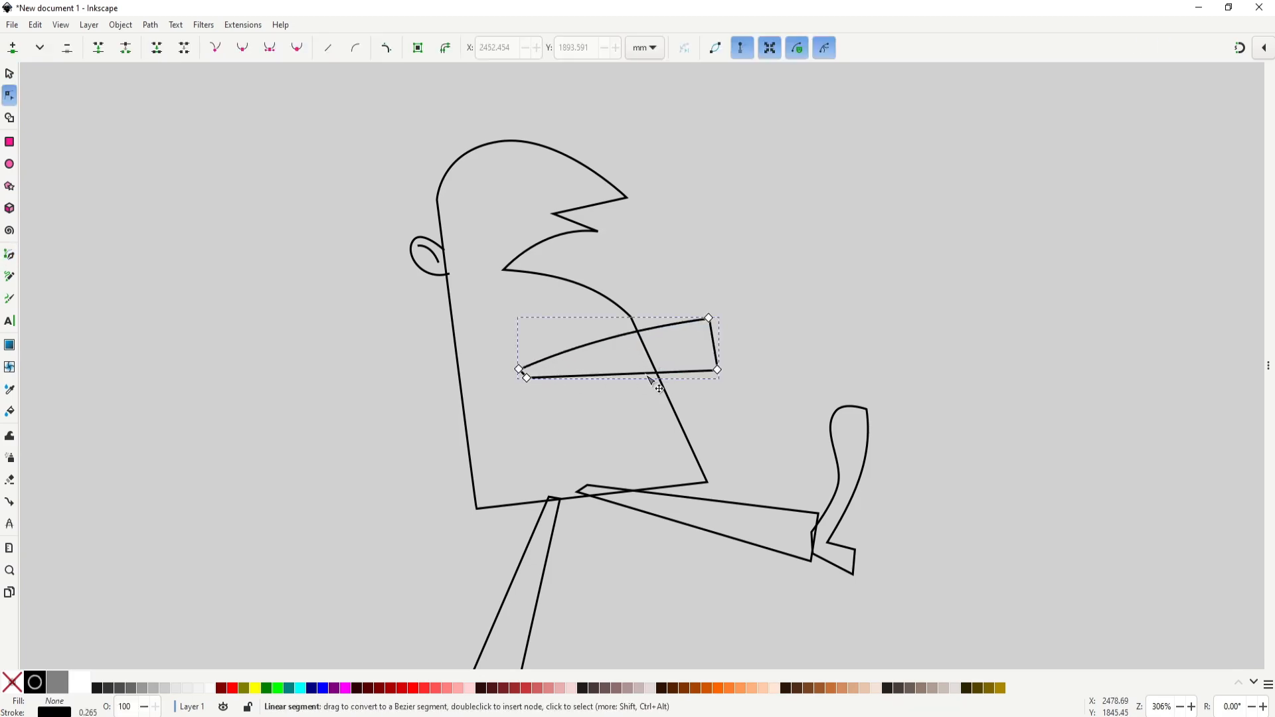
pyautogui.moveTo(641, 378); pyautogui.dragTo(636, 373)
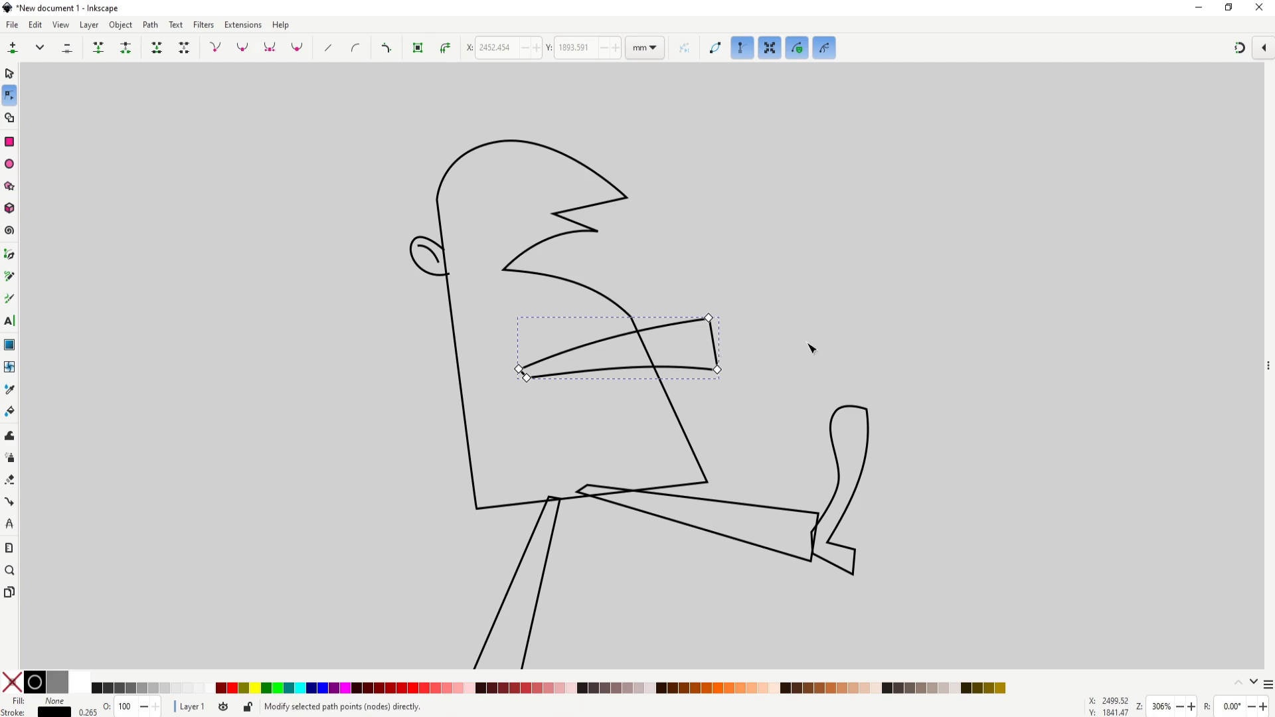
pyautogui.press('s')
pyautogui.scroll(2, 743, 352)
pyautogui.scroll(1, 731, 328)
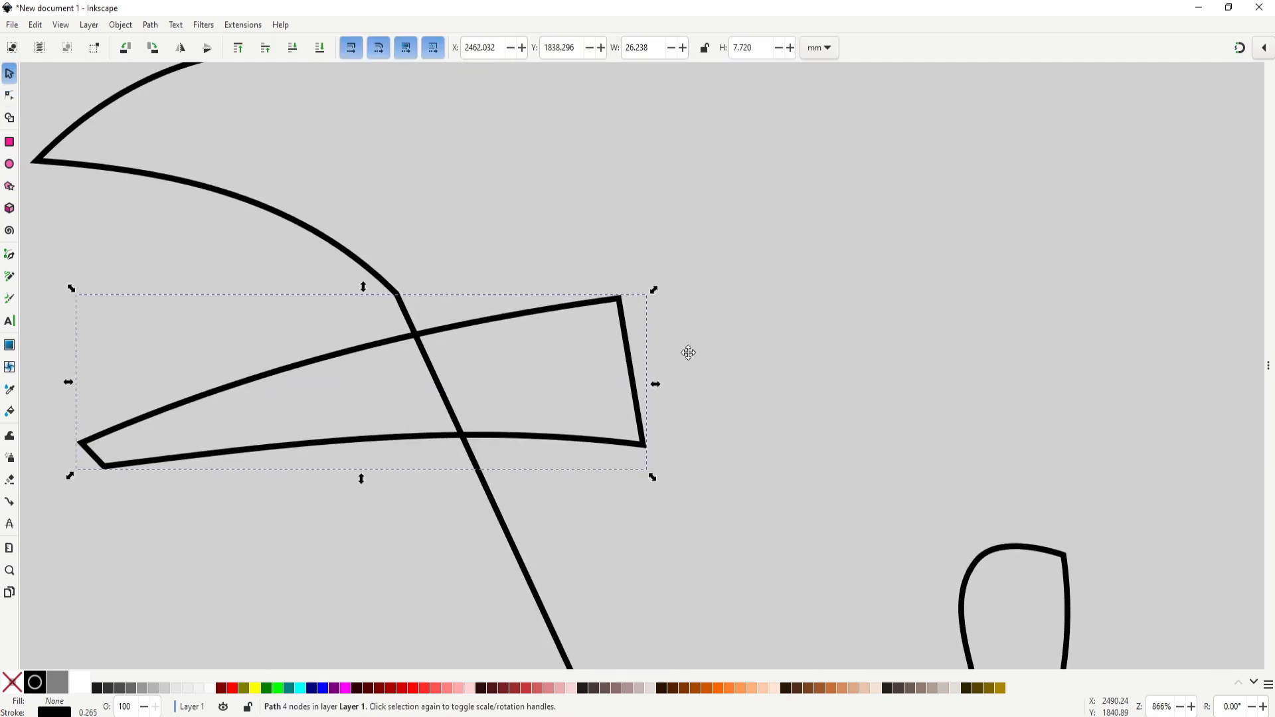
pyautogui.click(644, 363)
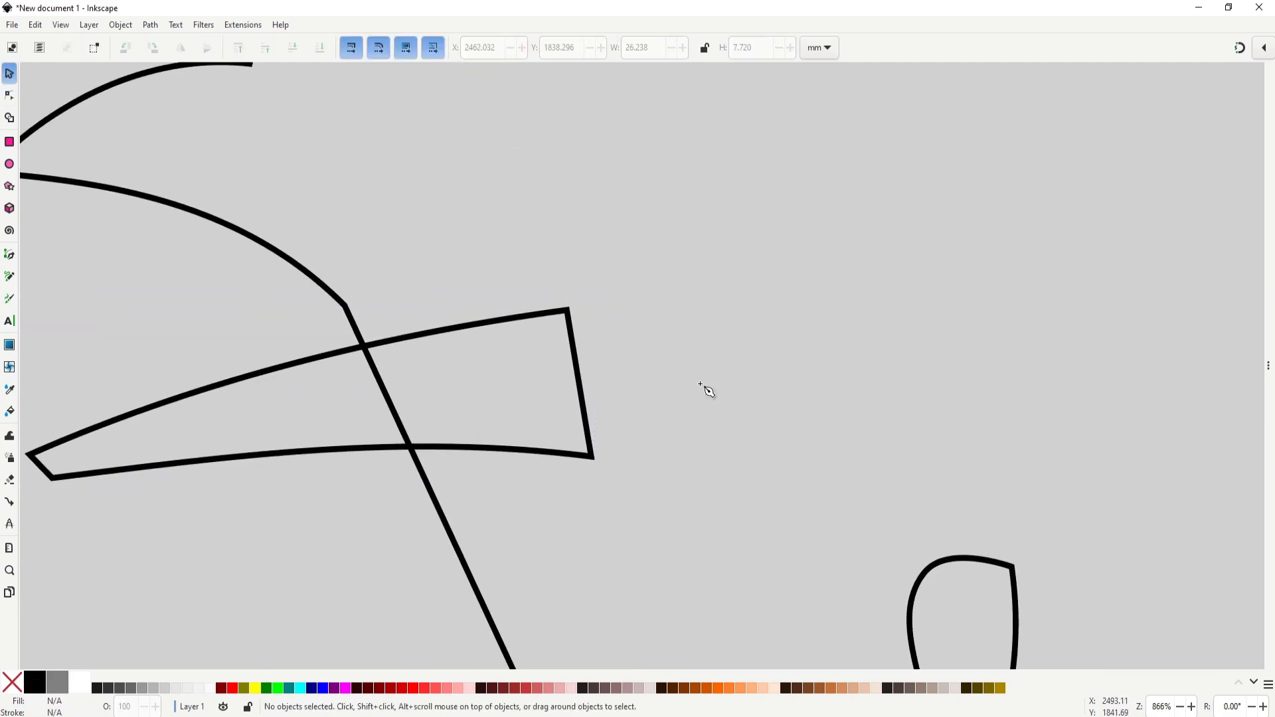
# Step: Draw a closed forearm and hand outline about 16 mm long with the Pen tool, starting inside the cuff and forming three bent, pointed fingers
pyautogui.press('b')
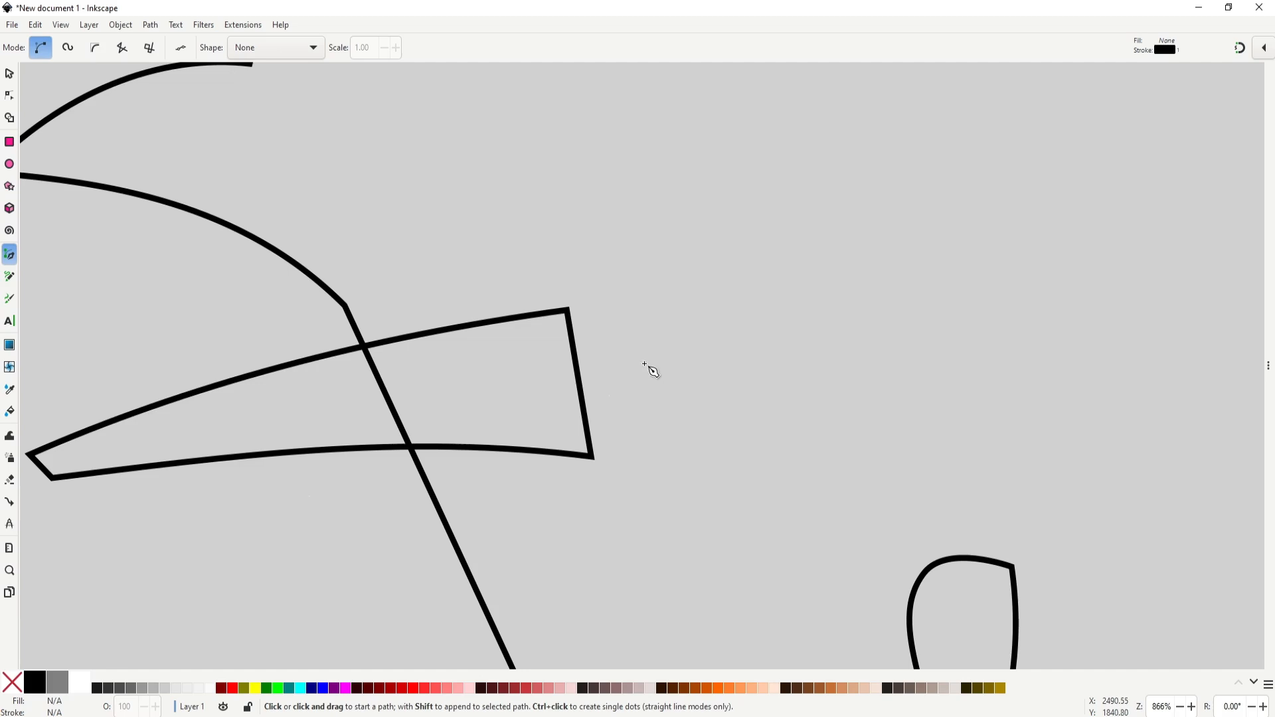
pyautogui.click(530, 331)
pyautogui.click(676, 310)
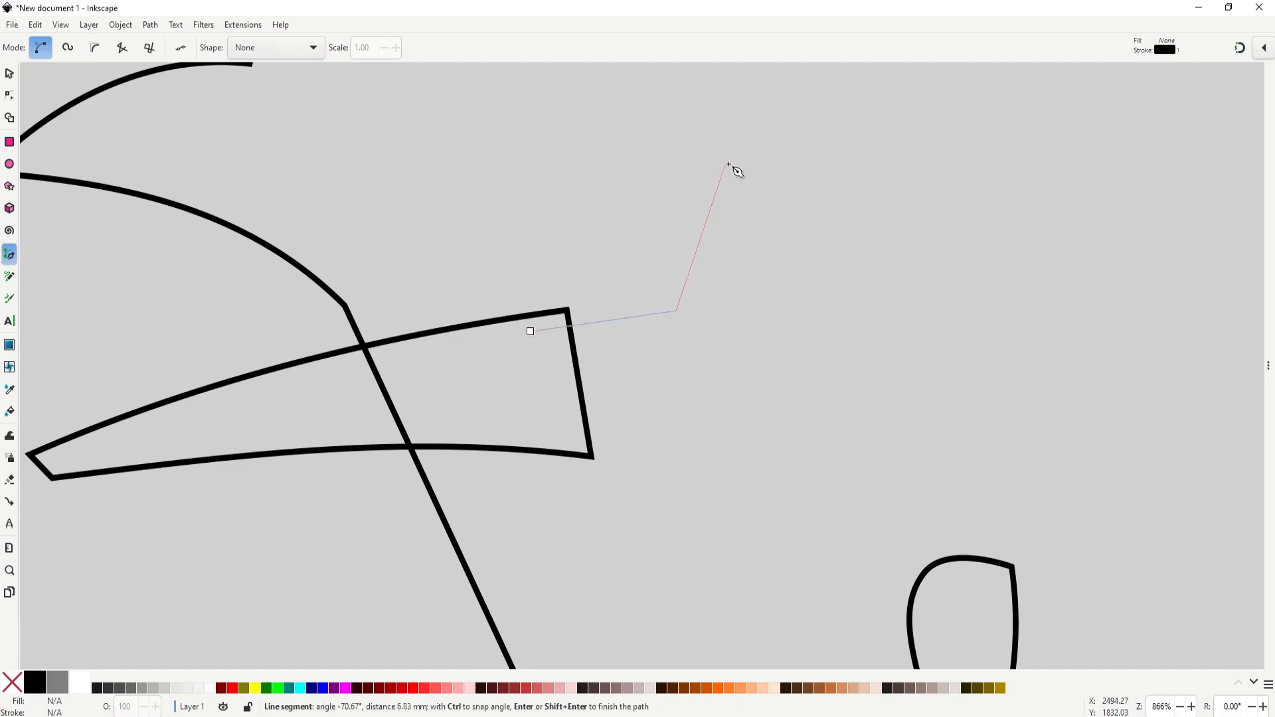
pyautogui.click(740, 166)
pyautogui.click(827, 182)
pyautogui.click(749, 193)
pyautogui.click(733, 248)
pyautogui.click(830, 223)
pyautogui.click(880, 296)
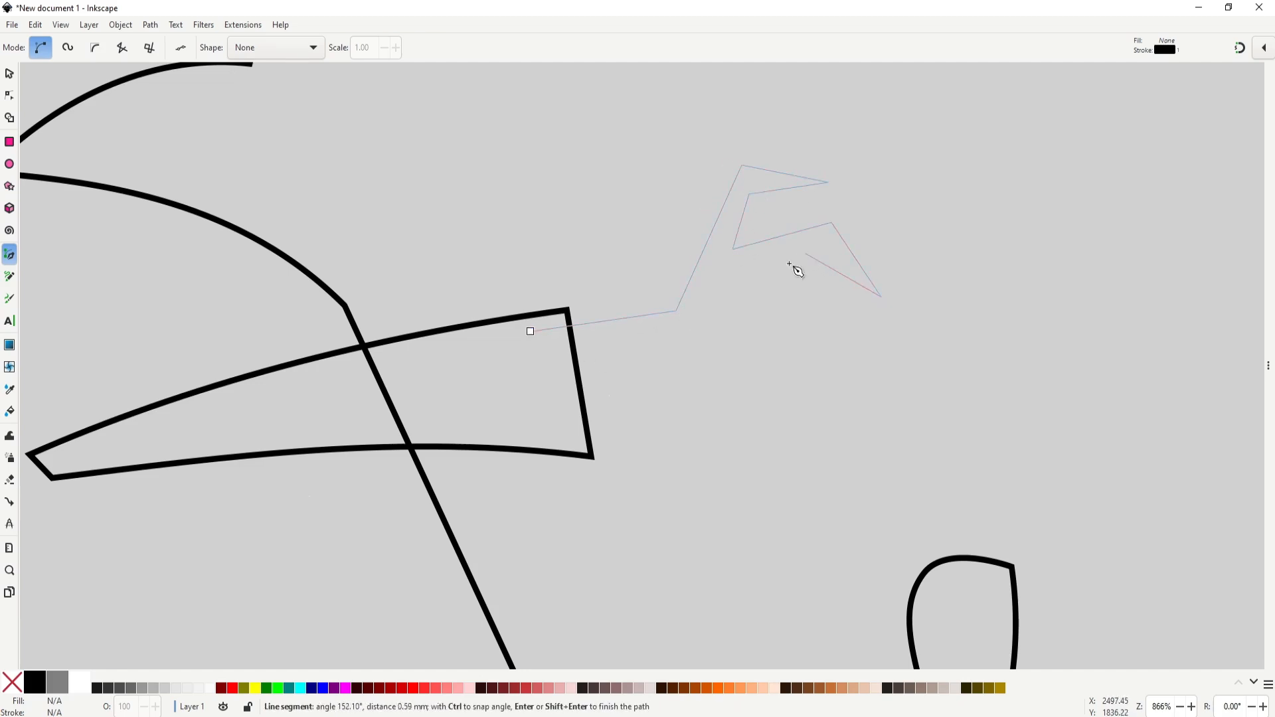
pyautogui.click(805, 253)
pyautogui.click(733, 280)
pyautogui.click(807, 290)
pyautogui.click(854, 354)
pyautogui.click(788, 312)
pyautogui.click(740, 312)
pyautogui.click(715, 358)
pyautogui.click(534, 375)
pyautogui.click(530, 330)
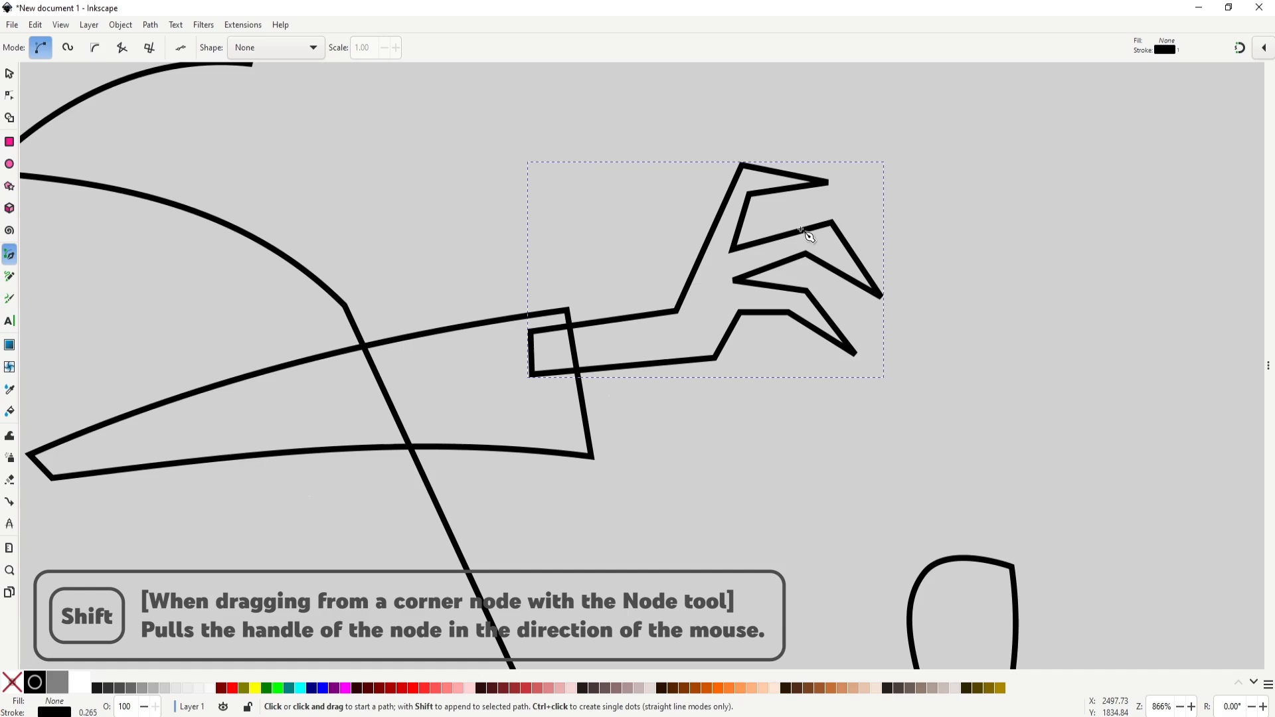
# Step: Round the tips of the three fingers by pulling curve handles out of their corner nodes
pyautogui.press('n')
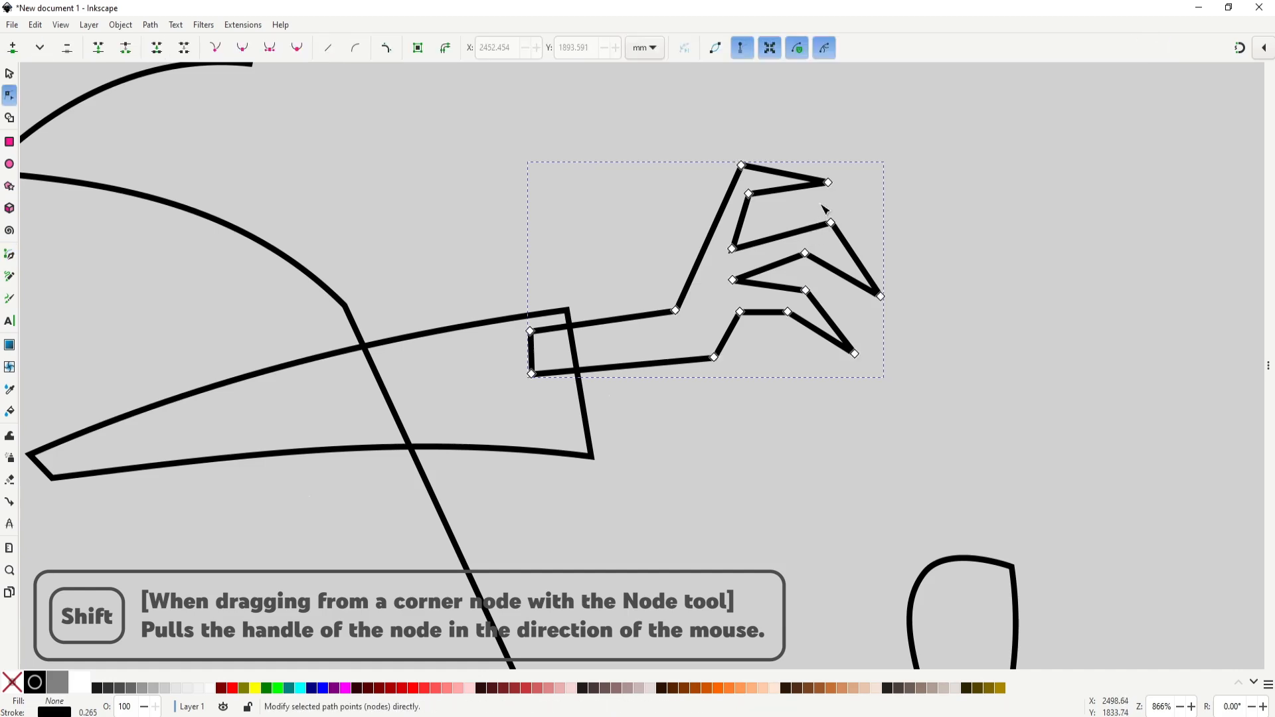
pyautogui.moveTo(828, 182)
pyautogui.mouseDown()
pyautogui.moveTo(825, 167)
pyautogui.moveTo(828, 195)
pyautogui.mouseUp()
pyautogui.moveTo(880, 296)
pyautogui.mouseDown()
pyautogui.moveTo(890, 285)
pyautogui.moveTo(878, 312)
pyautogui.mouseUp()
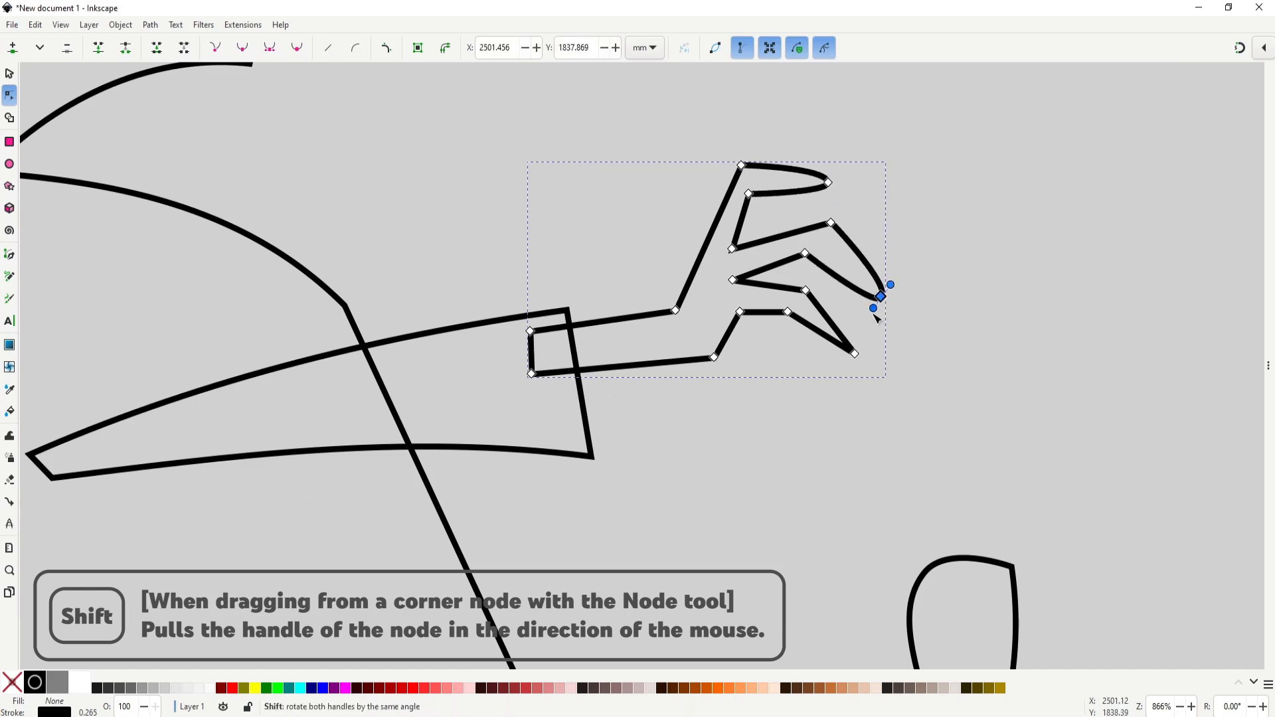
pyautogui.moveTo(855, 355); pyautogui.dragTo(842, 365)
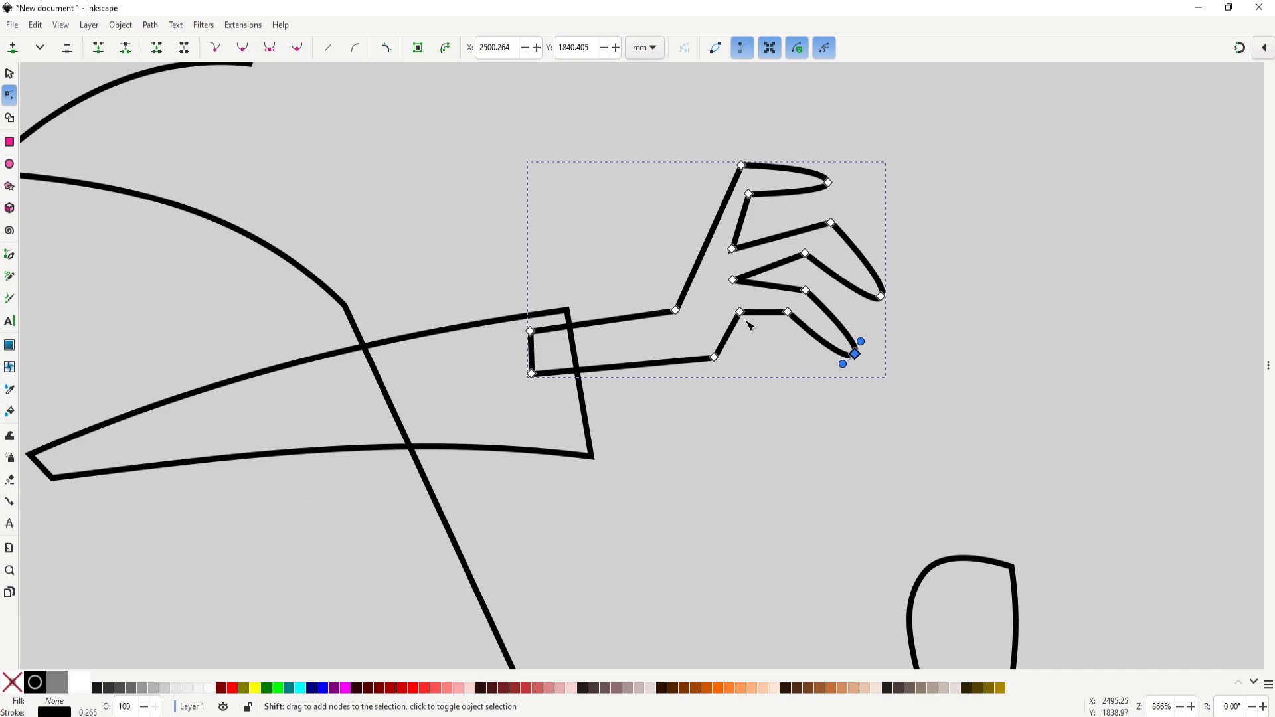
# Step: Draw a bent, pointed thumb about 2 mm wide and 5 mm high with the Pen tool, rising from the back of the hand
pyautogui.press('b')
pyautogui.click(687, 280)
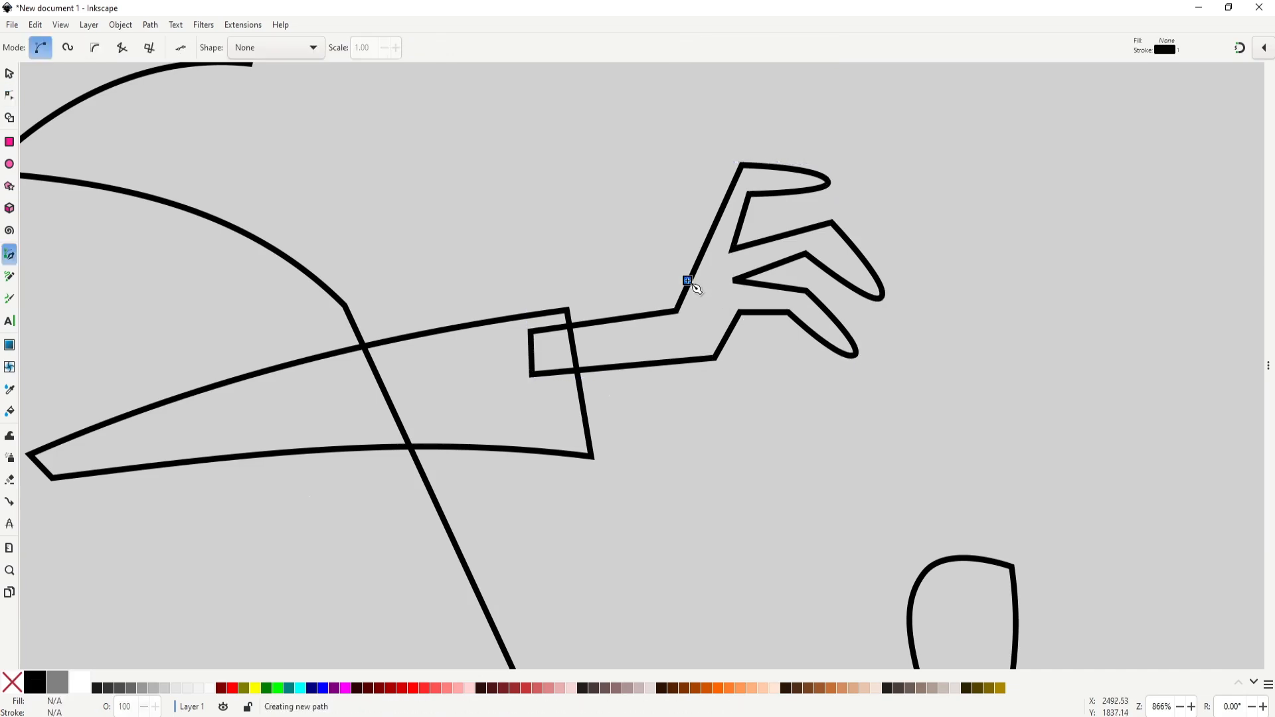
pyautogui.click(681, 255)
pyautogui.click(695, 201)
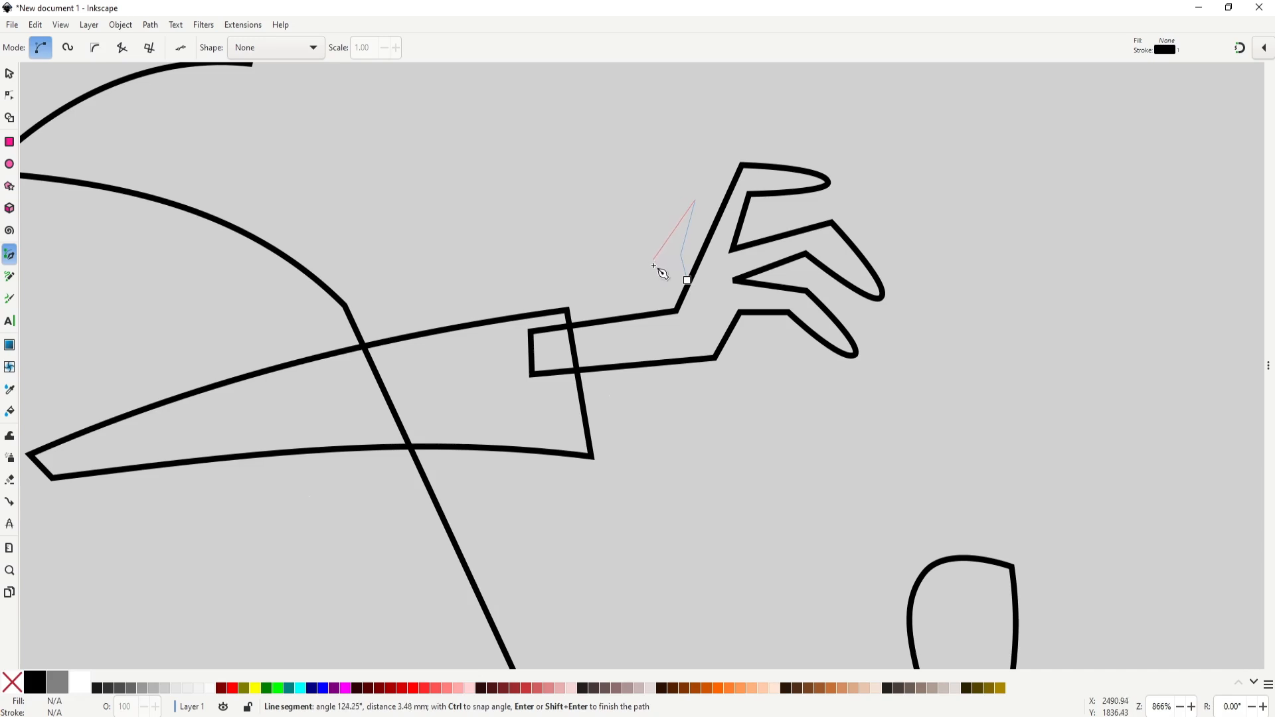
pyautogui.click(659, 266)
pyautogui.click(675, 311)
pyautogui.click(687, 279)
pyautogui.press('s')
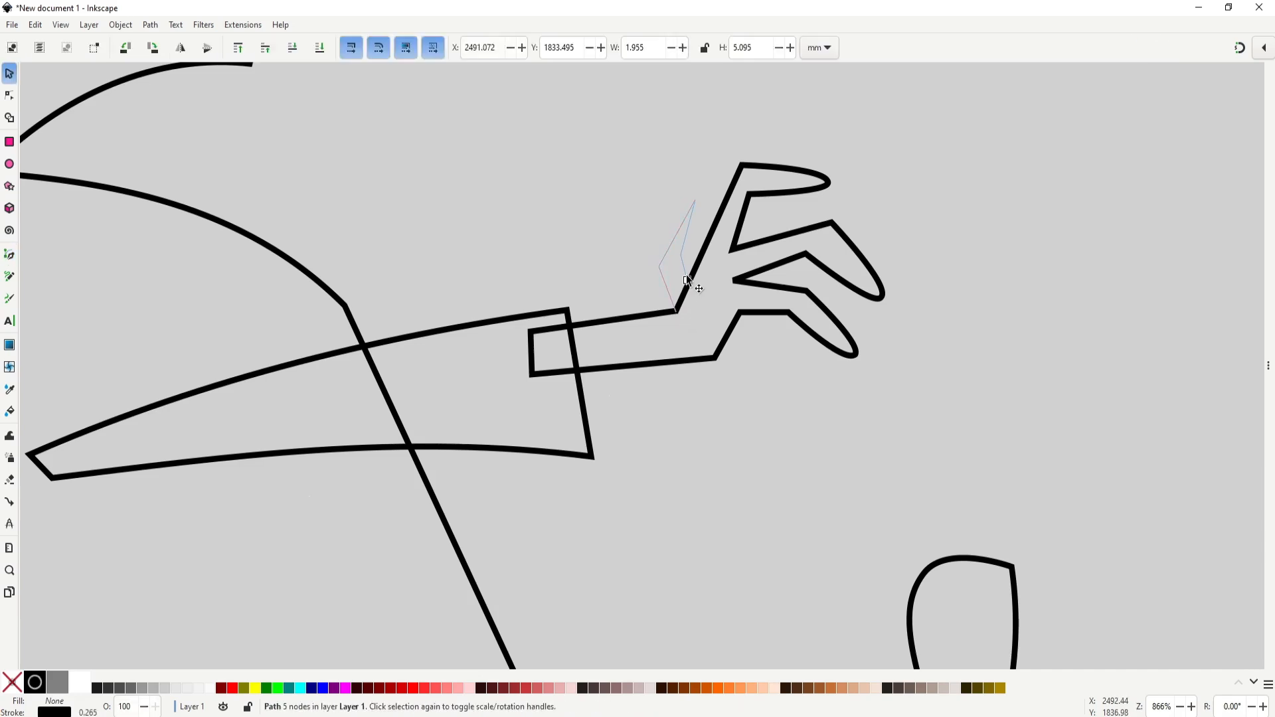
# Step: Move the thumb's inner base node into the hand, round and shorten the thumb's tip, and deselect it
pyautogui.press('n')
pyautogui.moveTo(687, 280); pyautogui.dragTo(695, 282)
pyautogui.click(695, 200)
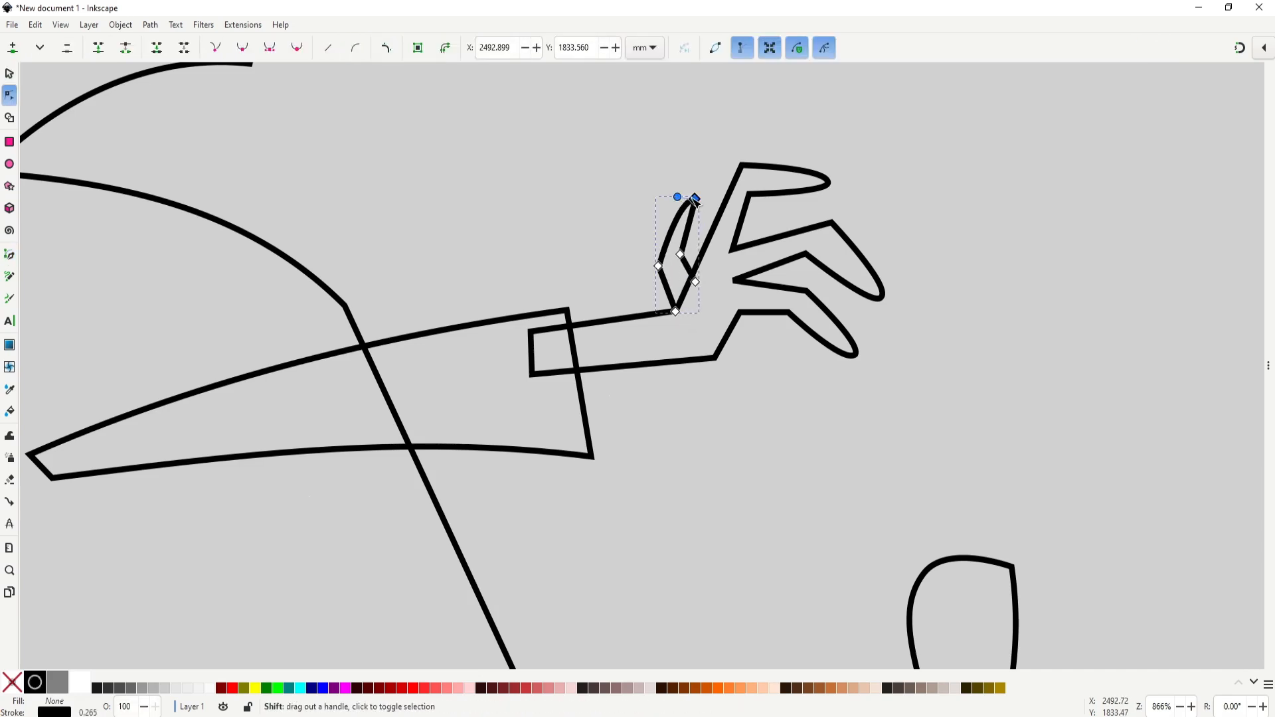
pyautogui.moveTo(695, 200); pyautogui.dragTo(689, 225)
pyautogui.press('s')
pyautogui.click(767, 390)
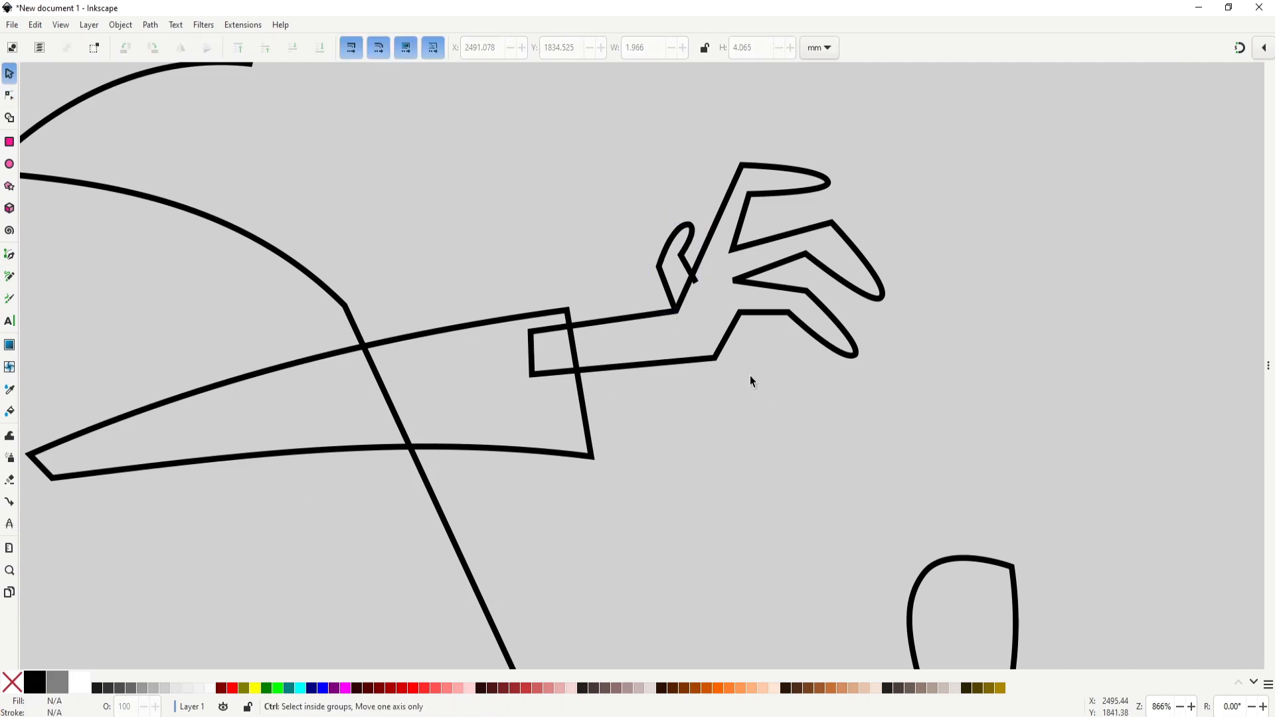
# Step: Duplicate the arm together with its hand and thumb, and place the copy above the original
pyautogui.keyDown('ctrl'); pyautogui.scroll(-4, 750, 376); pyautogui.keyUp('ctrl')
pyautogui.keyDown('ctrl'); pyautogui.scroll(1, 744, 387); pyautogui.keyUp('ctrl')
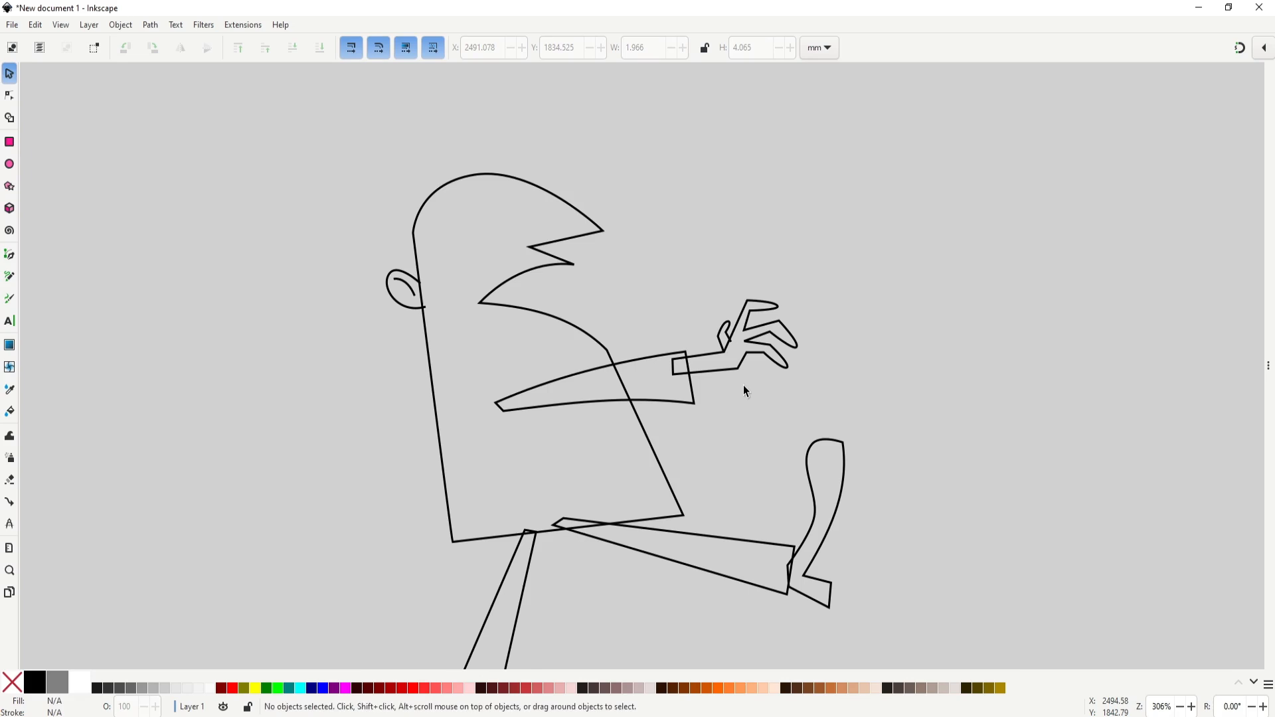
pyautogui.click(735, 372)
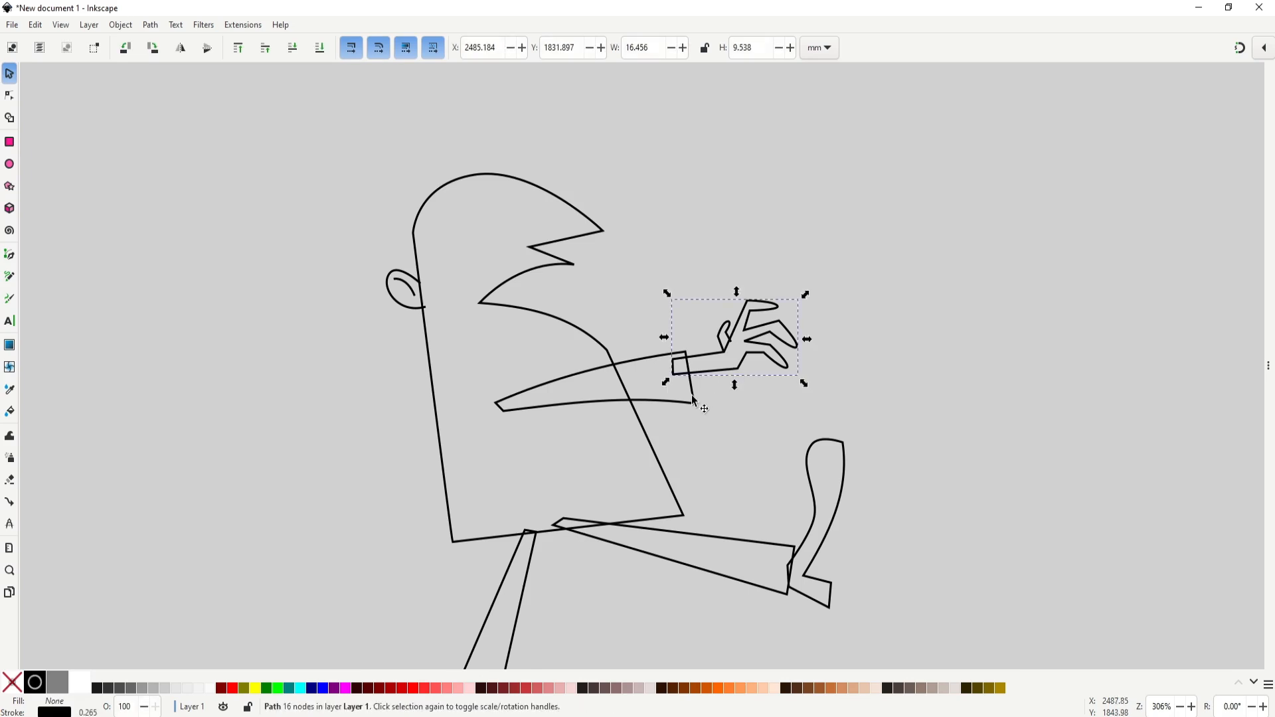
pyautogui.moveTo(835, 258); pyautogui.dragTo(657, 422)
pyautogui.keyDown('shift'); pyautogui.click(662, 402); pyautogui.keyUp('shift')
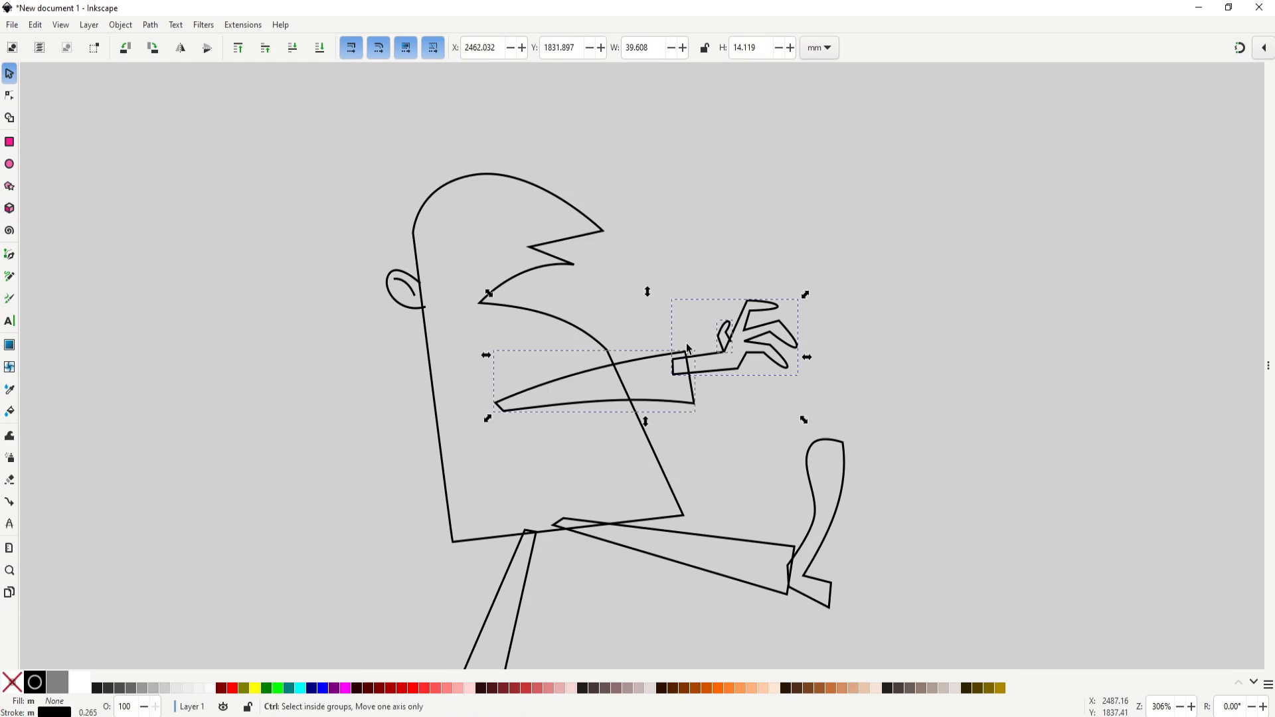
pyautogui.hotkey('ctrl', 'd')
pyautogui.moveTo(686, 348); pyautogui.dragTo(705, 270)
pyautogui.click(705, 269)
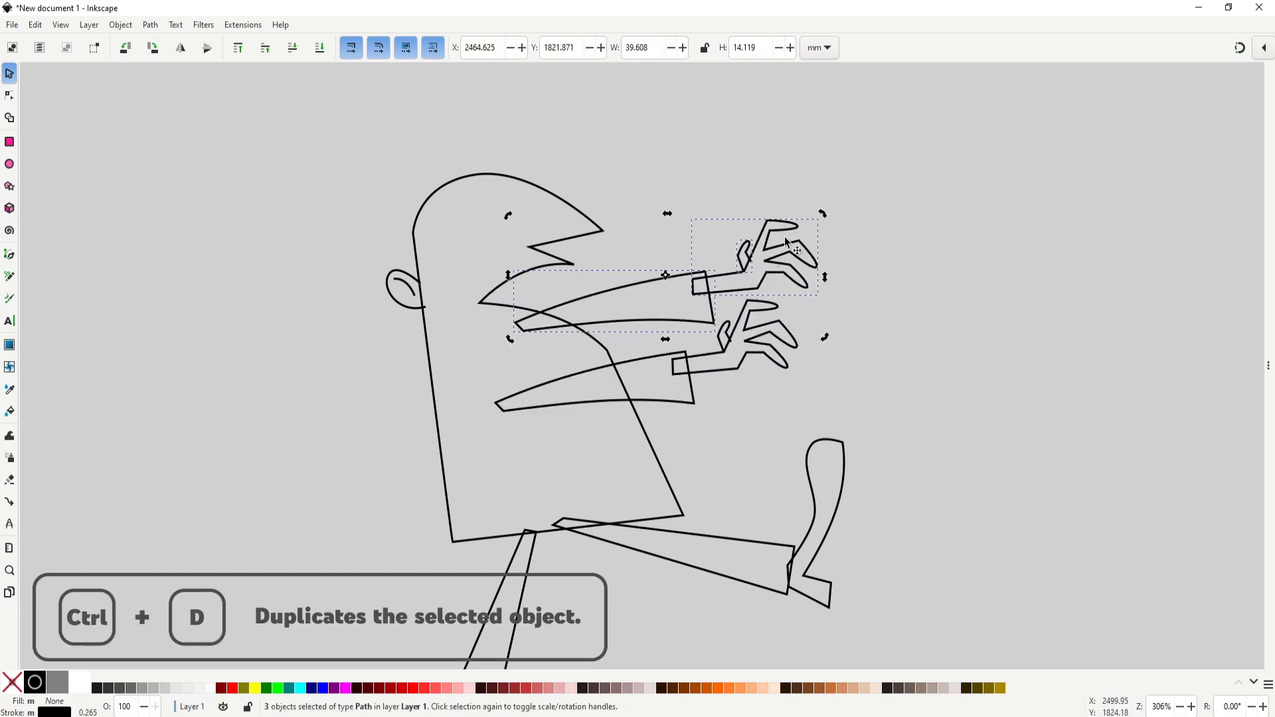
# Step: Rotate the copied arm and hand about 12° counter-clockwise plus a slight further turn, and move them closer to the original arm
pyautogui.moveTo(824, 215); pyautogui.dragTo(822, 182)
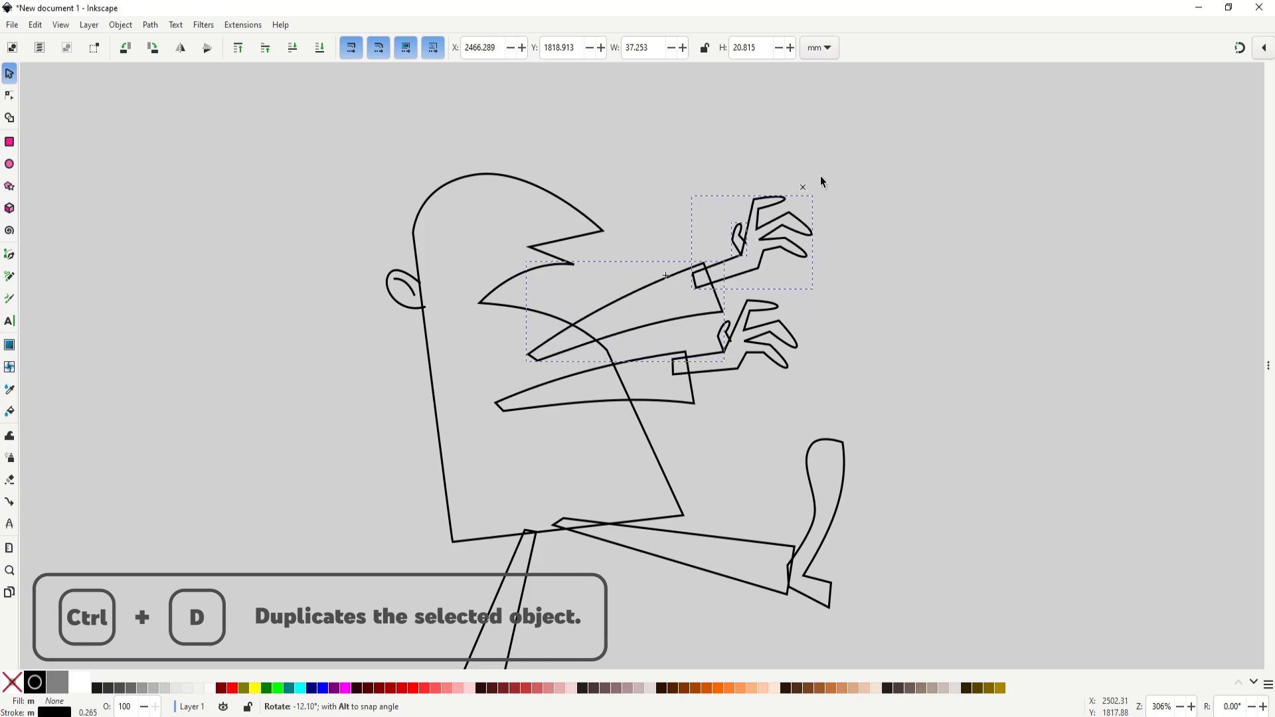
pyautogui.moveTo(714, 286); pyautogui.dragTo(703, 303)
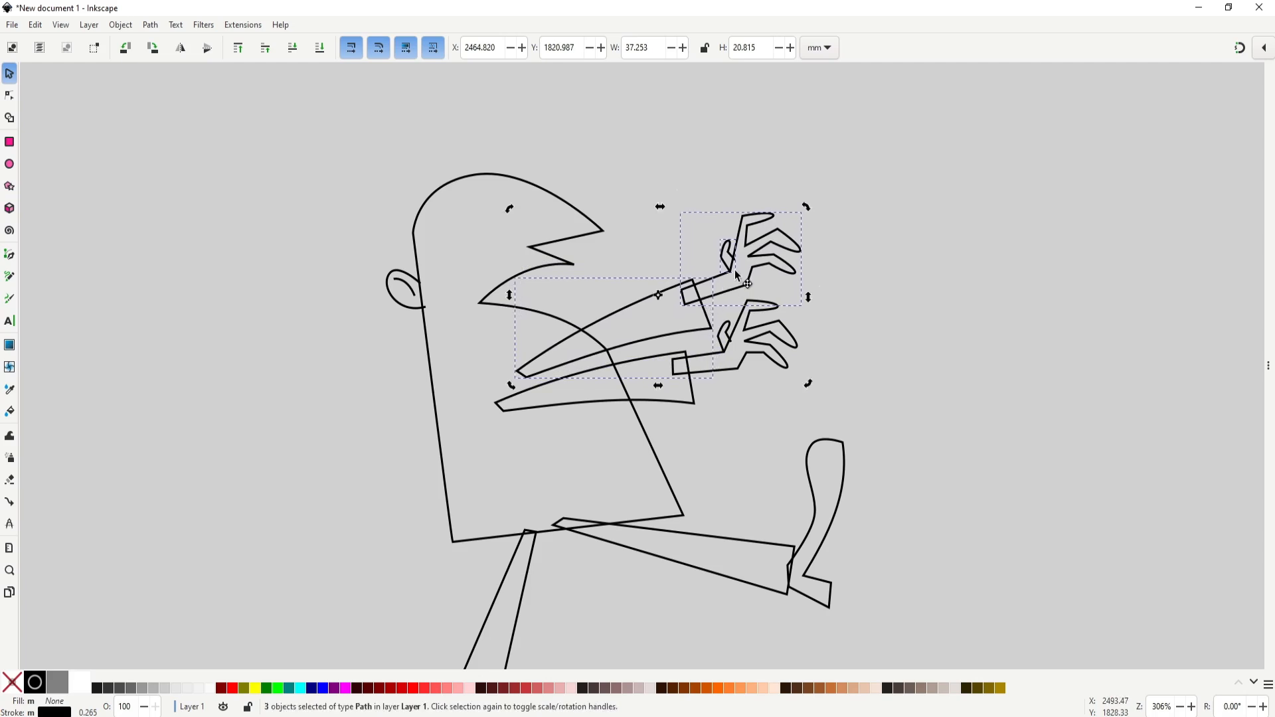
pyautogui.moveTo(806, 207); pyautogui.dragTo(802, 207)
pyautogui.moveTo(733, 260); pyautogui.dragTo(733, 263)
pyautogui.click(843, 305)
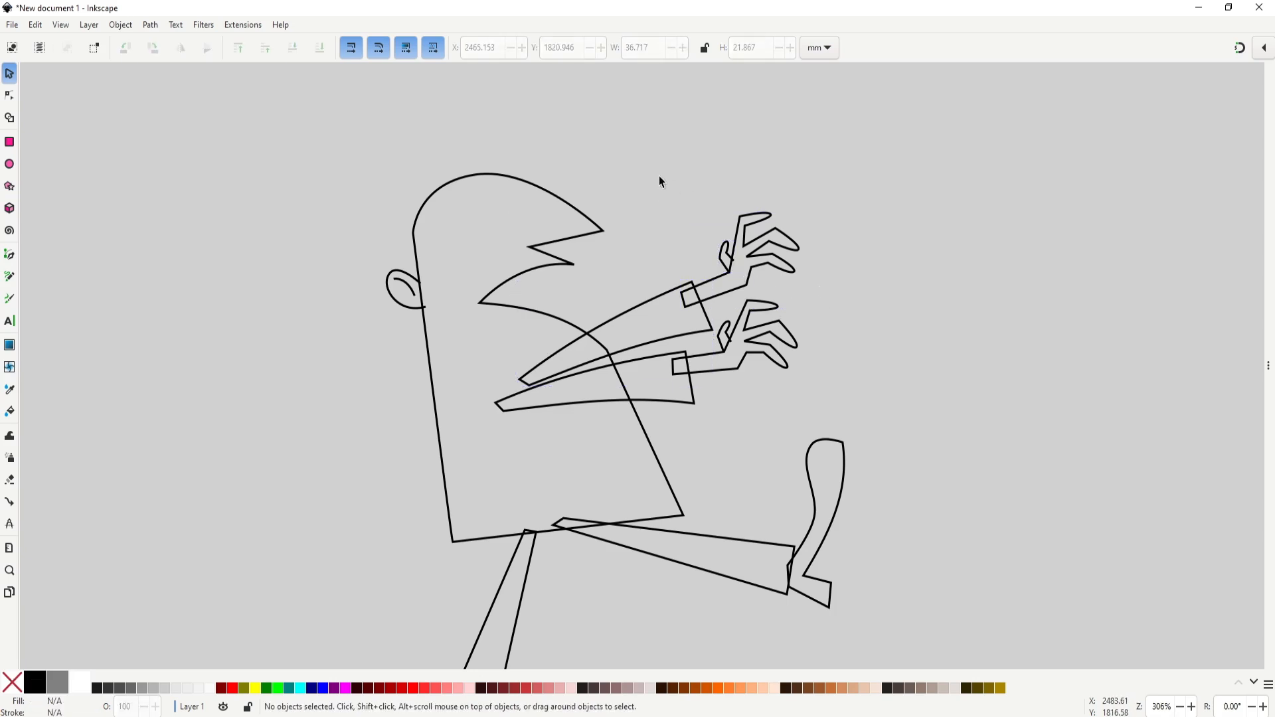
# Step: Delete the upper hand's thumb, and scale the upper hand down slightly so its wrist sits inside the cuff
pyautogui.moveTo(660, 177); pyautogui.dragTo(723, 255)
pyautogui.click(721, 256)
pyautogui.press('Delete')
pyautogui.moveTo(655, 157); pyautogui.dragTo(743, 273)
pyautogui.click(755, 276)
pyautogui.moveTo(797, 312); pyautogui.dragTo(781, 298)
pyautogui.moveTo(741, 267); pyautogui.dragTo(740, 278)
# Step: Duplicate the lower hand's thumb and place the copy under the upper hand's fingers, turned to point away from the body
pyautogui.scroll(3, 729, 291)
pyautogui.click(705, 393)
pyautogui.hotkey('ctrl', 'd')
pyautogui.moveTo(801, 223); pyautogui.dragTo(823, 290)
pyautogui.moveTo(786, 287); pyautogui.dragTo(785, 282)
pyautogui.moveTo(873, 278); pyautogui.dragTo(904, 367)
# Step: Repose the upper hand's three fingers by moving their nodes, giving each finger a different bend
pyautogui.doubleClick(743, 289)
pyautogui.moveTo(714, 161); pyautogui.dragTo(744, 218)
pyautogui.moveTo(839, 198); pyautogui.dragTo(806, 198)
pyautogui.moveTo(848, 231); pyautogui.dragTo(834, 228)
pyautogui.moveTo(841, 296); pyautogui.dragTo(834, 284)
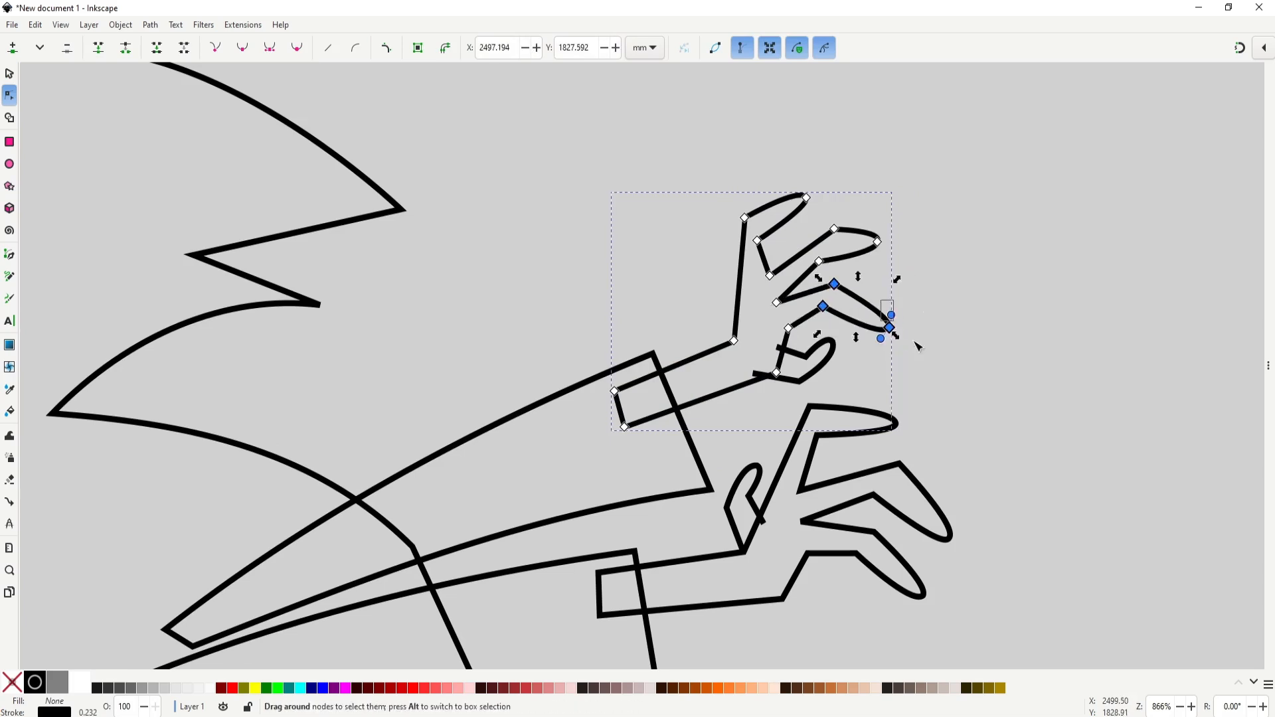
pyautogui.moveTo(889, 328); pyautogui.dragTo(888, 310)
# Step: Move the lower arm with its hand and thumb slightly down, away from the upper arm
pyautogui.press('s')
pyautogui.scroll(-3, 859, 408)
pyautogui.moveTo(860, 408); pyautogui.dragTo(822, 271)
pyautogui.click(778, 310)
pyautogui.keyDown('shift'); pyautogui.click(751, 329); pyautogui.keyUp('shift')
pyautogui.moveTo(749, 362); pyautogui.dragTo(747, 371)
pyautogui.click(782, 463)
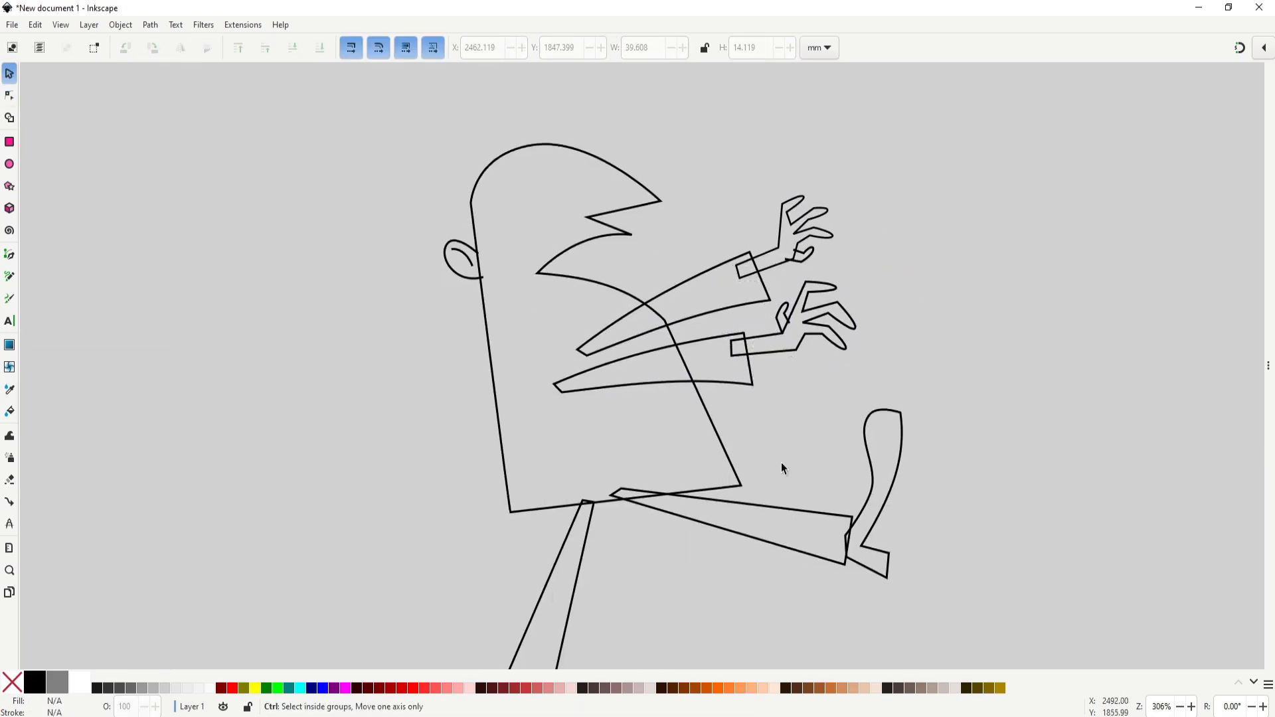
# Step: Fill all parts of the zombie with 10% Gray
pyautogui.scroll(-2, 783, 468)
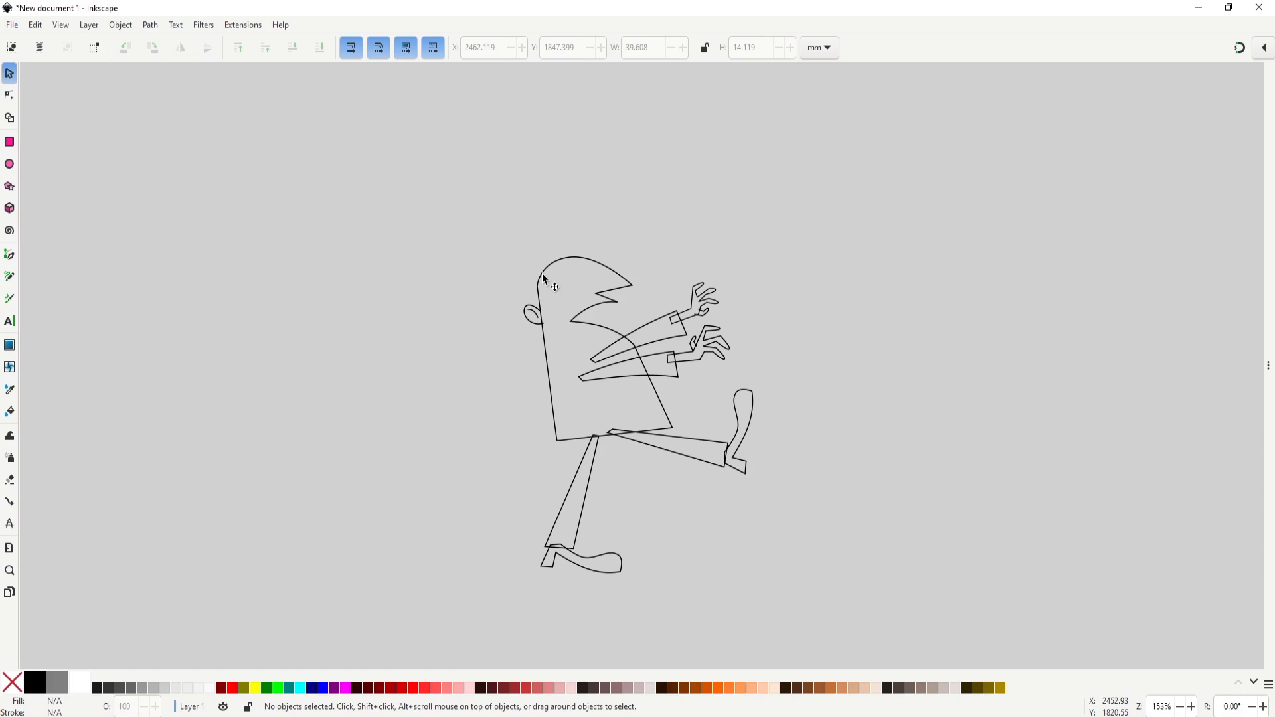
pyautogui.moveTo(416, 201); pyautogui.dragTo(854, 594)
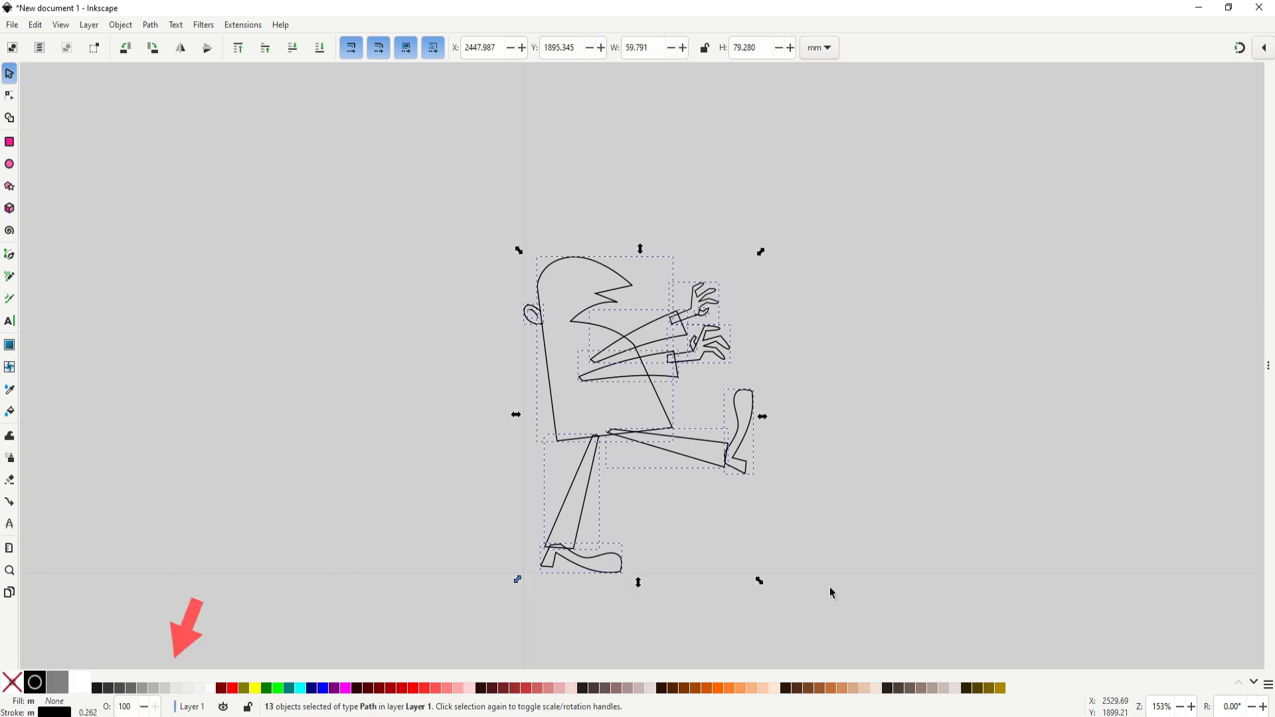
pyautogui.click(177, 691)
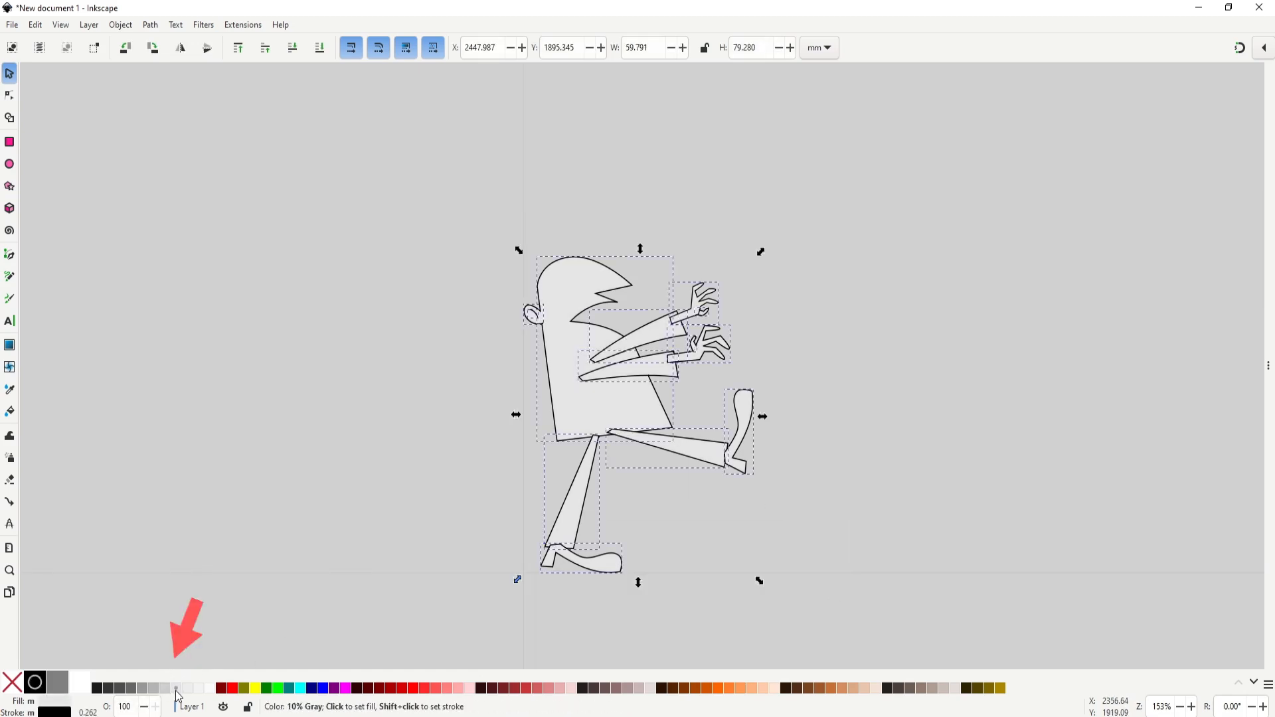
pyautogui.click(787, 303)
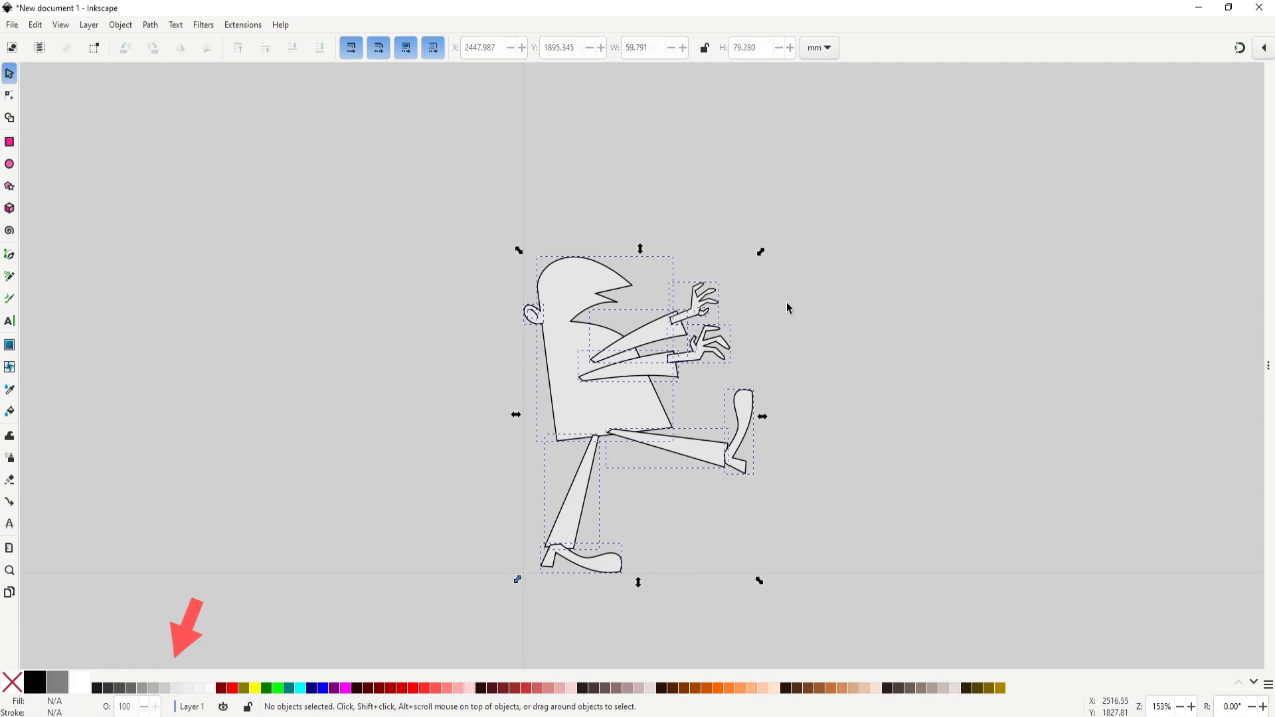
# Step: Lower the upper arm with its hand and thumb in the stacking order until it lies behind the body
pyautogui.click(688, 313)
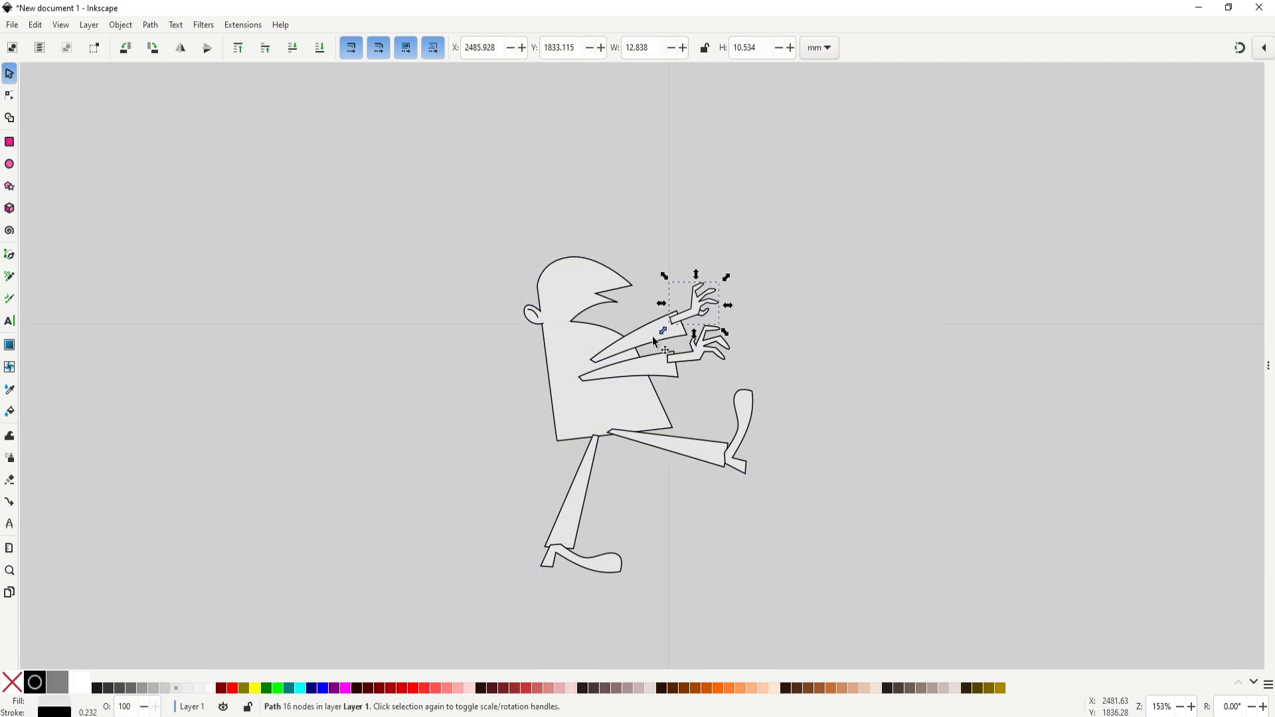
pyautogui.click(652, 338)
pyautogui.keyDown('shift'); pyautogui.click(705, 311); pyautogui.keyUp('shift')
pyautogui.keyDown('shift'); pyautogui.click(711, 301); pyautogui.keyUp('shift')
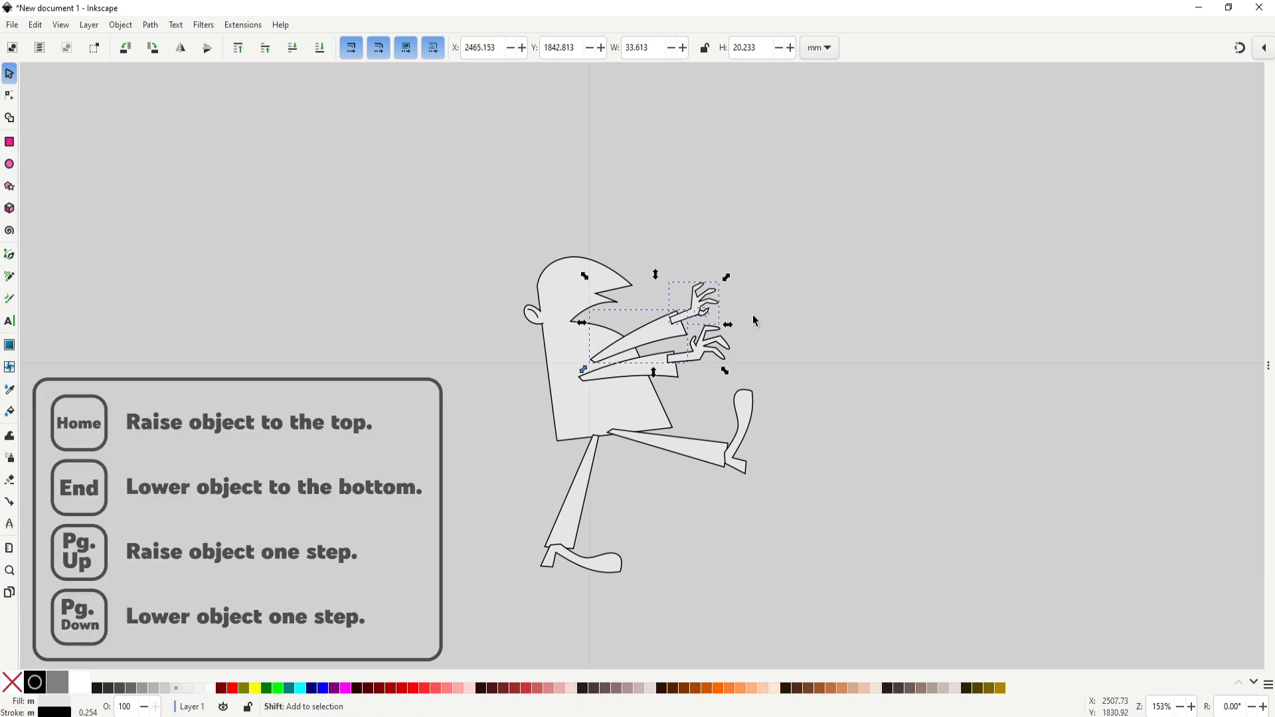
pyautogui.press('pagedown')
pyautogui.click(759, 333)
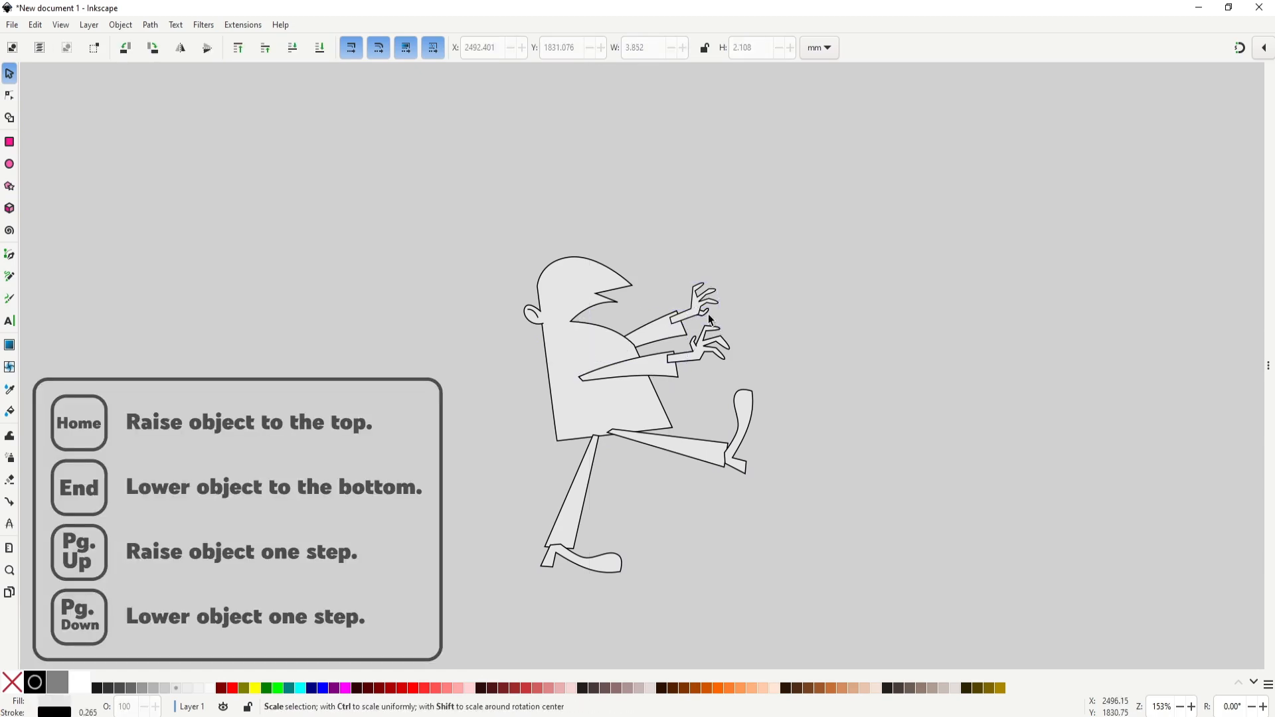
# Step: Send the upper hand and thumb to the bottom of the stack, and lower the lower arm's hand and thumb behind its sleeve
pyautogui.click(705, 311)
pyautogui.keyDown('shift'); pyautogui.click(697, 305); pyautogui.keyUp('shift')
pyautogui.press('End')
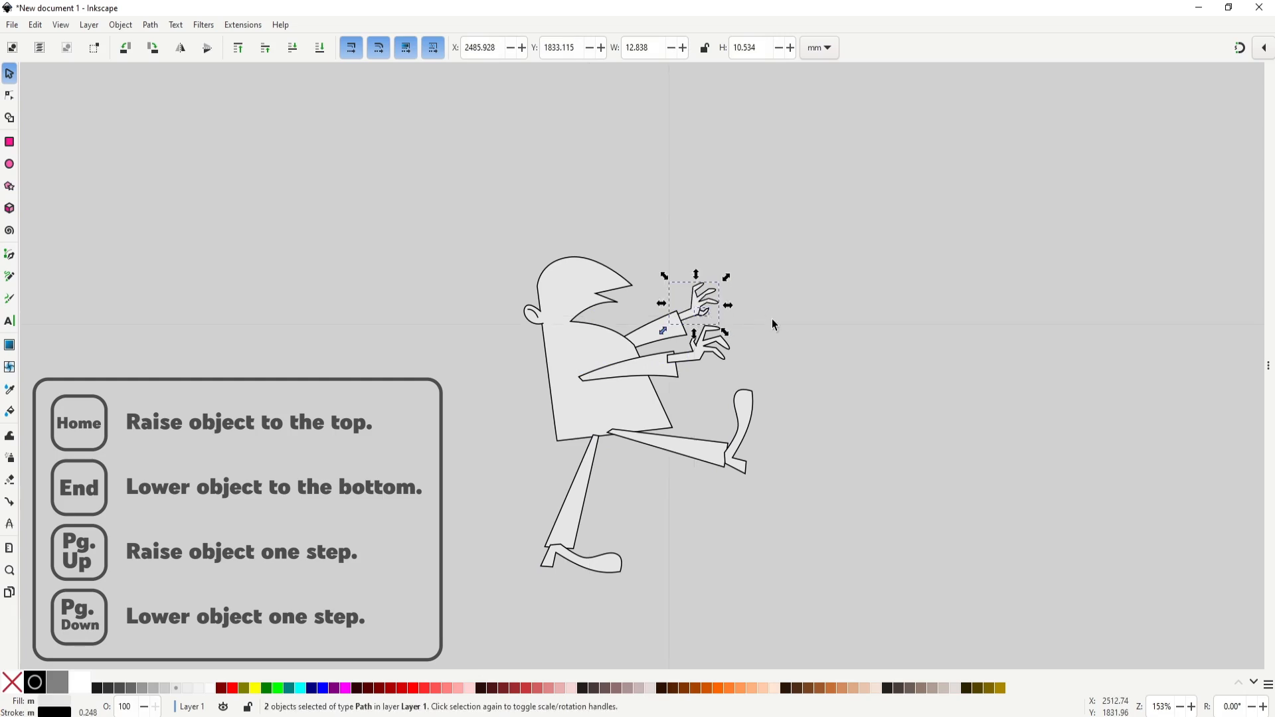
pyautogui.click(771, 318)
pyautogui.click(691, 363)
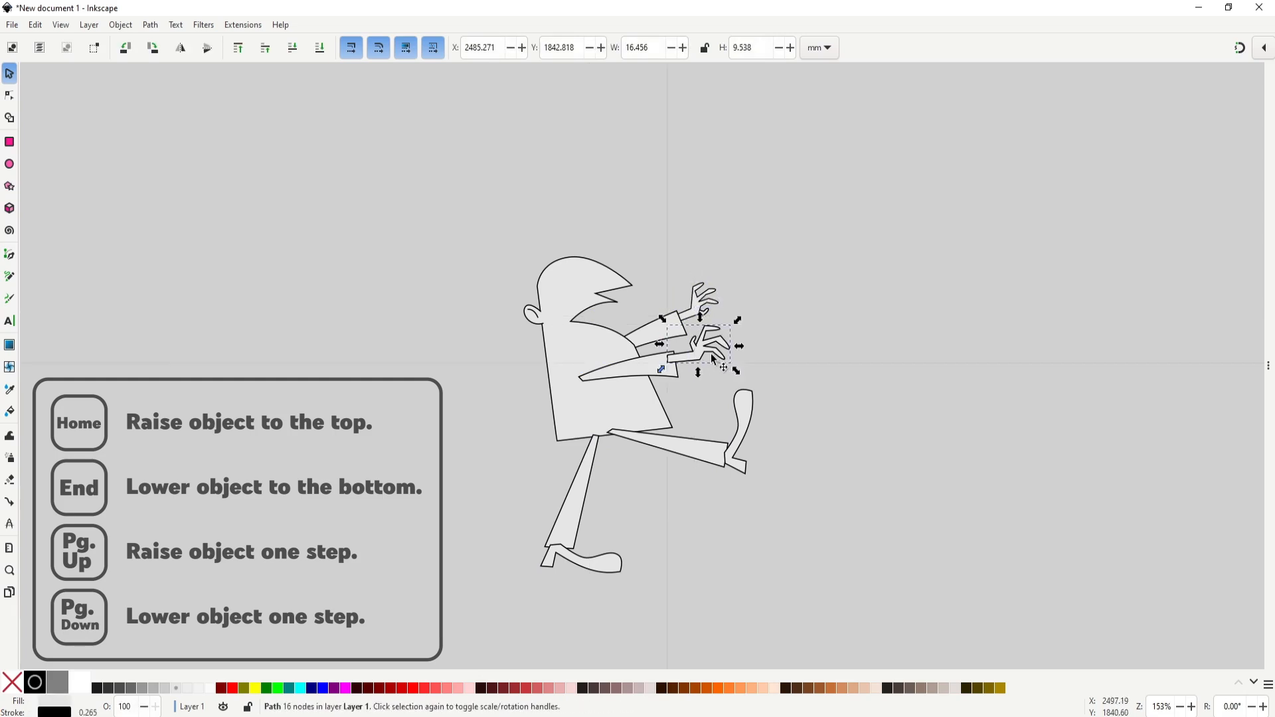
pyautogui.keyDown('shift'); pyautogui.click(694, 344); pyautogui.keyUp('shift')
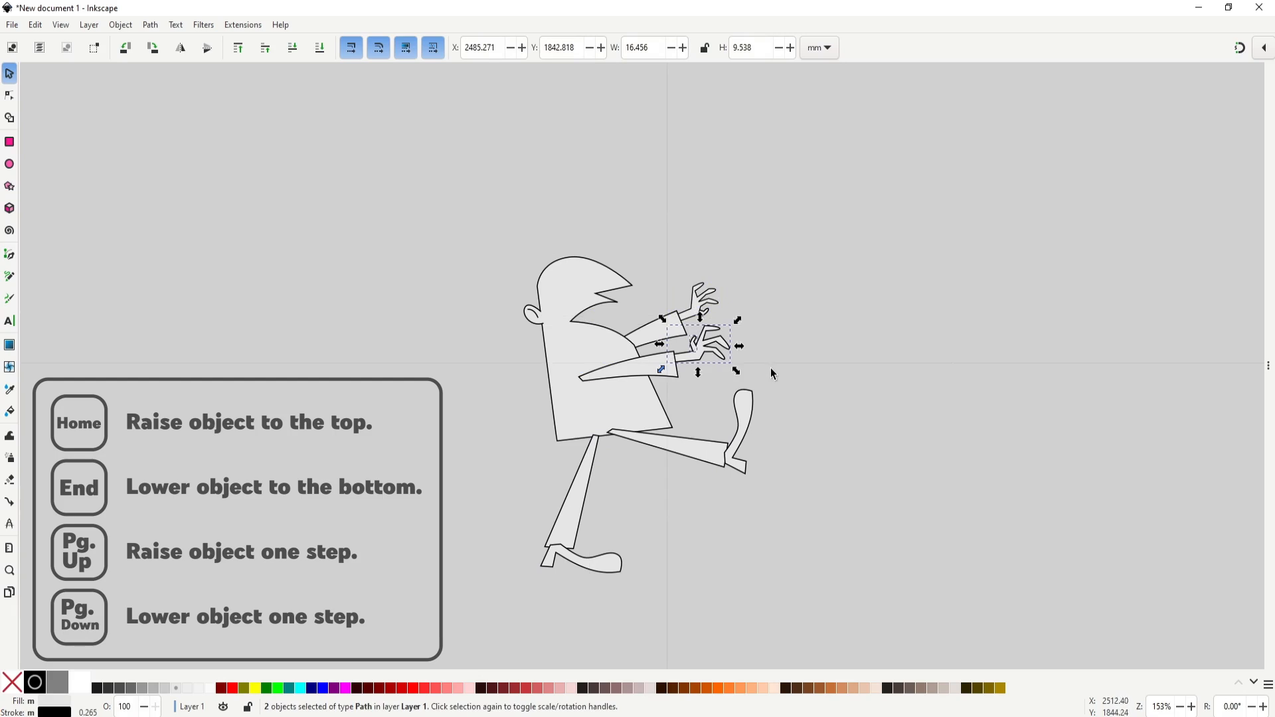
pyautogui.click(772, 363)
# Step: Lower the legs and shoes in the stacking order, with the legs behind the body and the standing shoe behind its trouser leg
pyautogui.click(705, 459)
pyautogui.keyDown('shift'); pyautogui.click(741, 458); pyautogui.keyUp('shift')
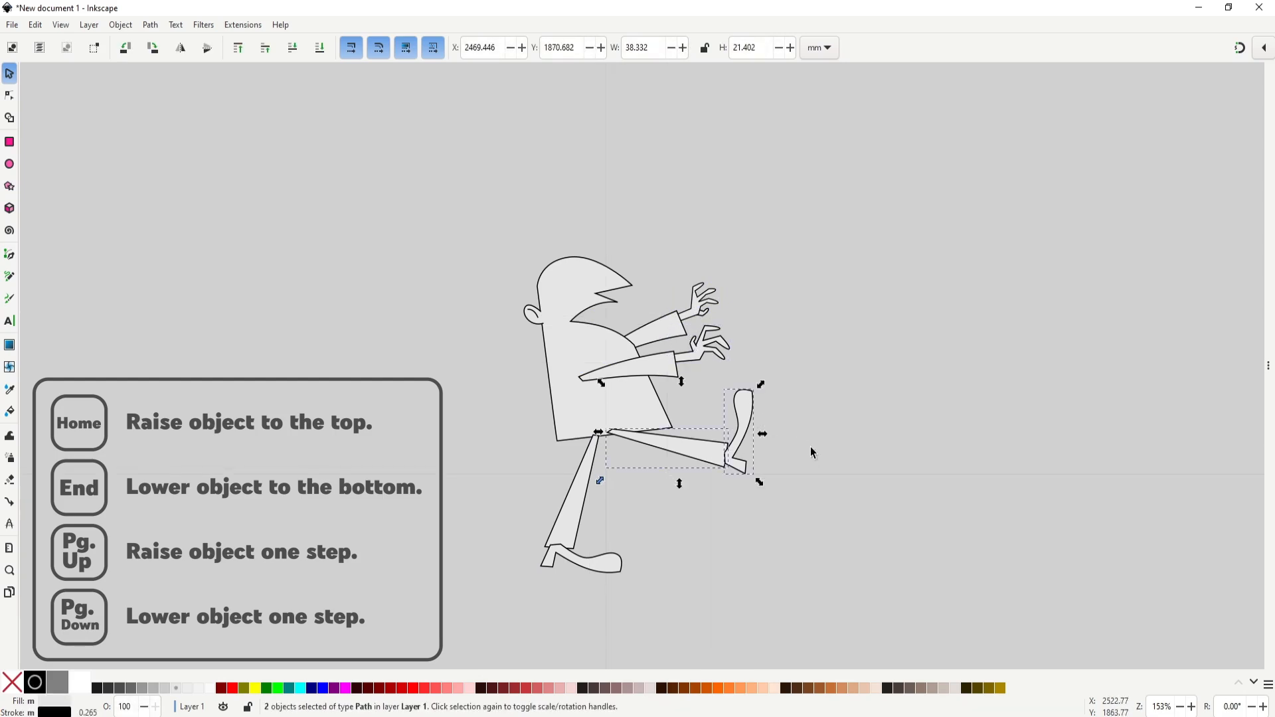
pyautogui.click(597, 563)
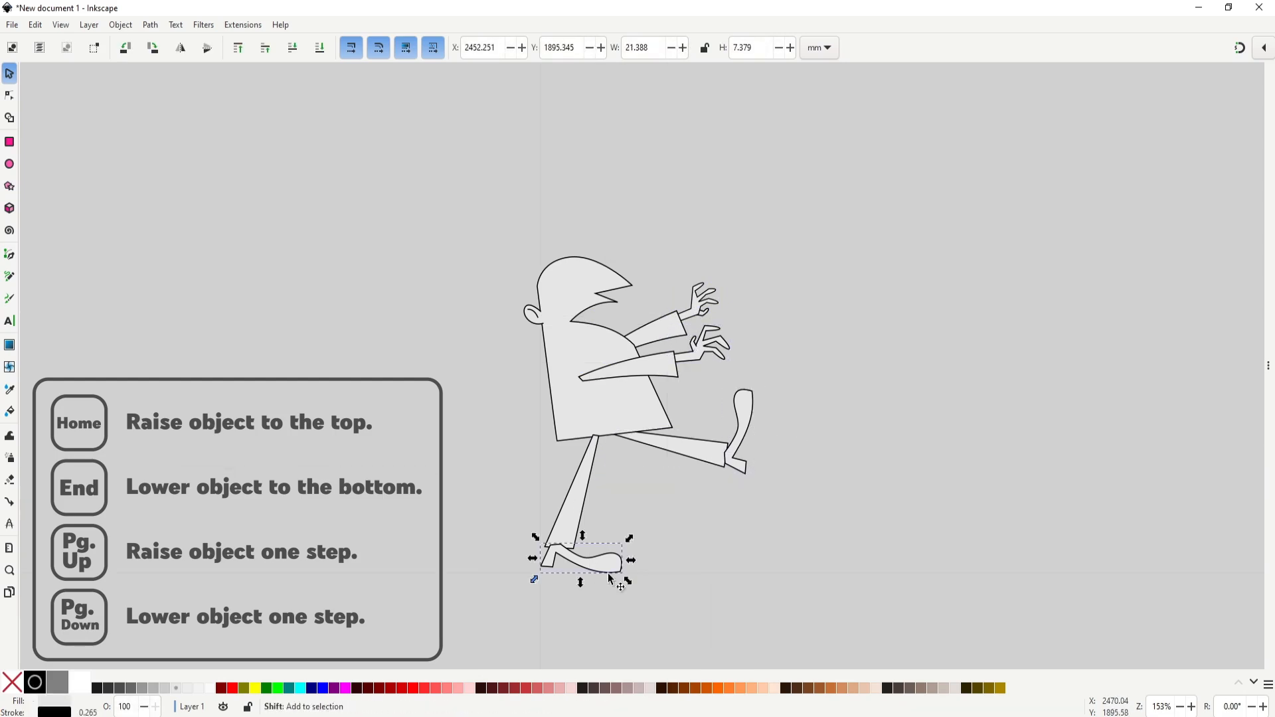
pyautogui.click(752, 538)
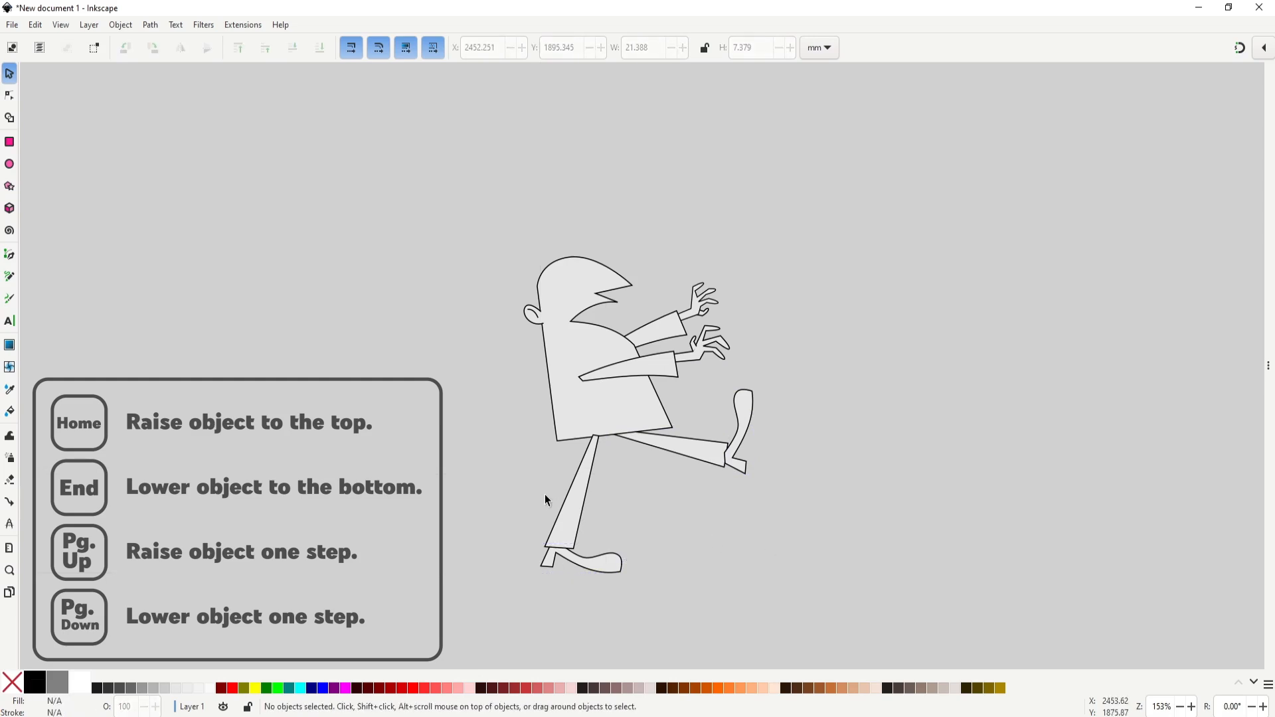
pyautogui.click(578, 531)
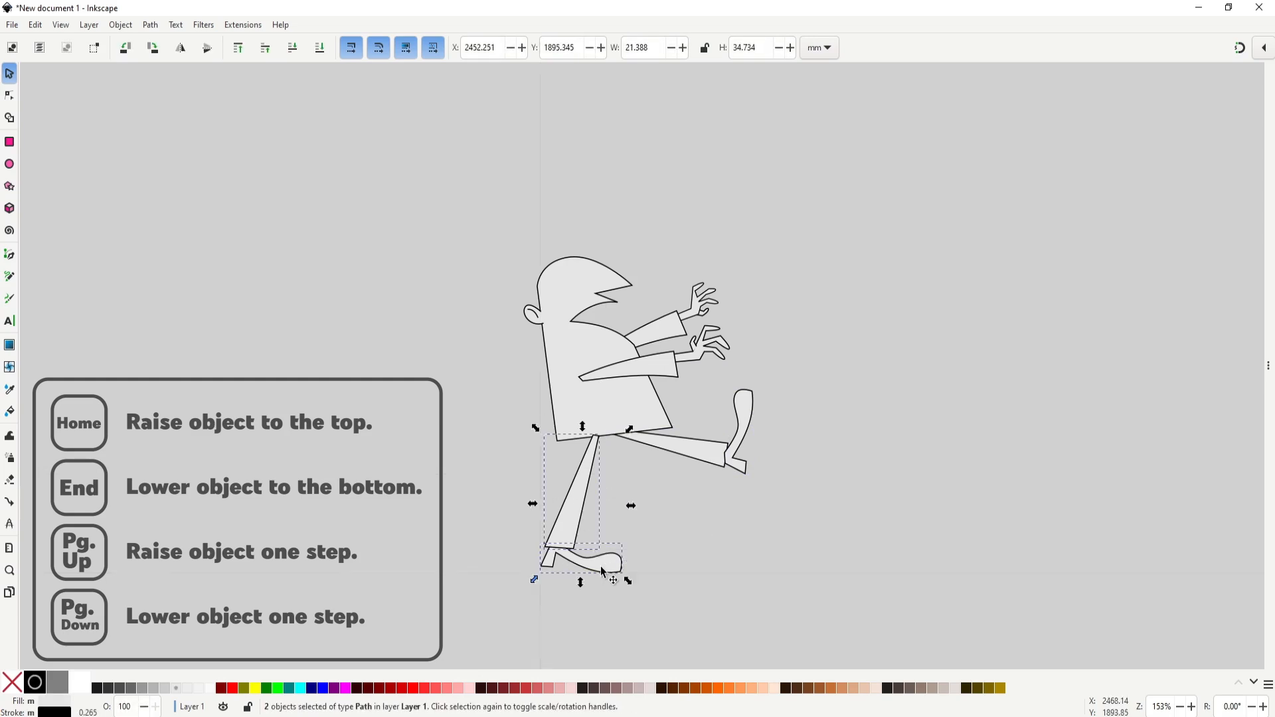
pyautogui.click(723, 536)
# Step: Draw an angular closed hair shape about 24 mm wide and 22 mm high above the ear with the Pen tool, filled black without stroke
pyautogui.scroll(4, 587, 242)
pyautogui.moveTo(539, 454); pyautogui.dragTo(609, 380)
pyautogui.press('b')
pyautogui.click(469, 447)
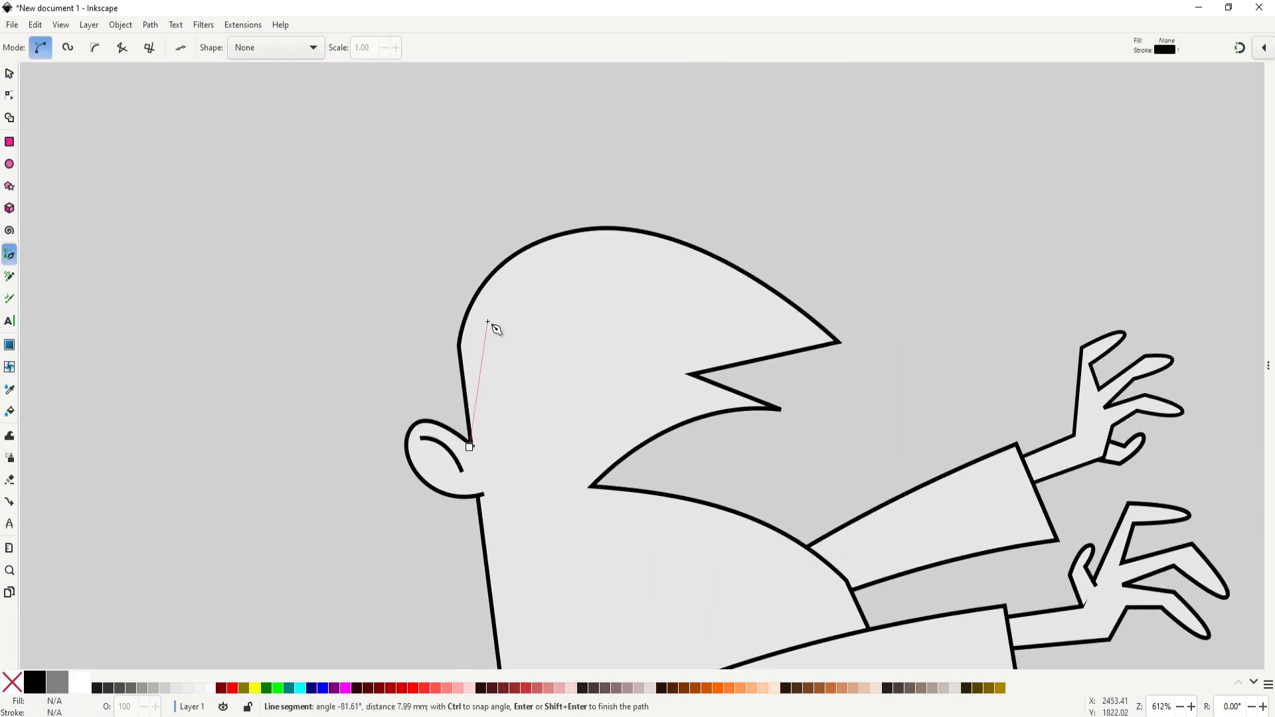
pyautogui.click(487, 320)
pyautogui.click(760, 116)
pyautogui.click(678, 85)
pyautogui.click(461, 291)
pyautogui.click(406, 307)
pyautogui.click(455, 304)
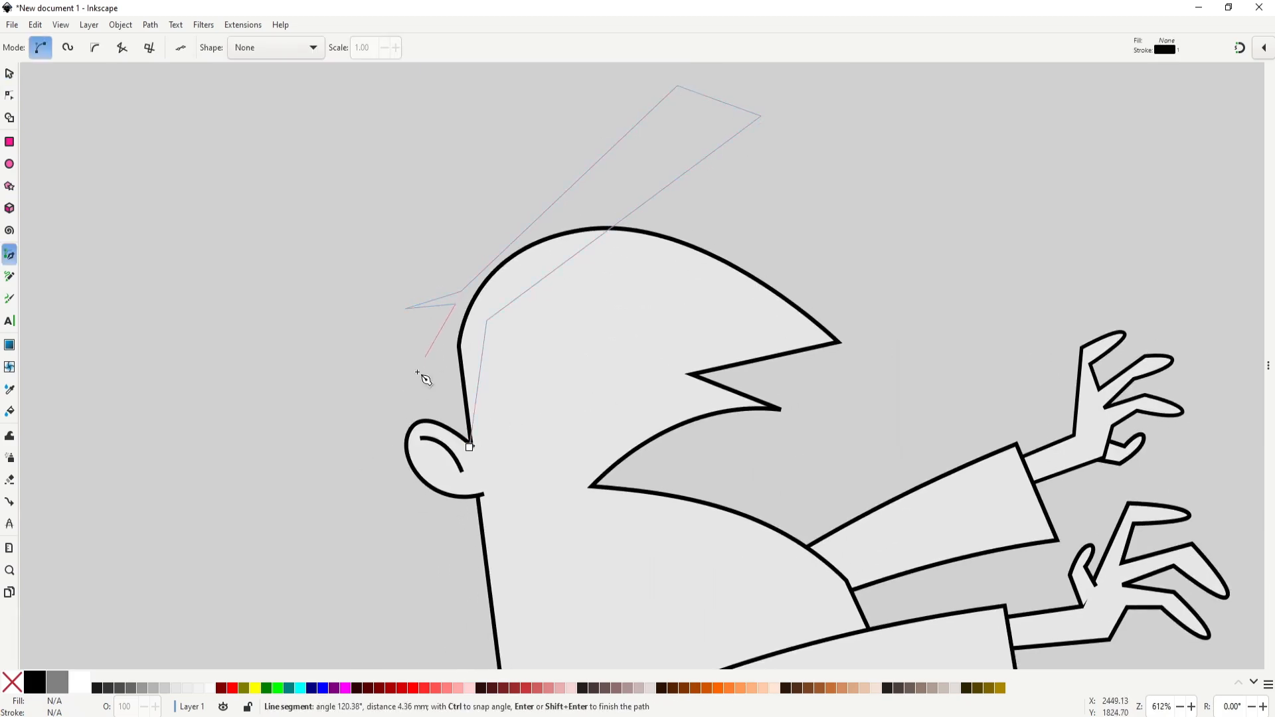
pyautogui.click(397, 404)
pyautogui.click(470, 447)
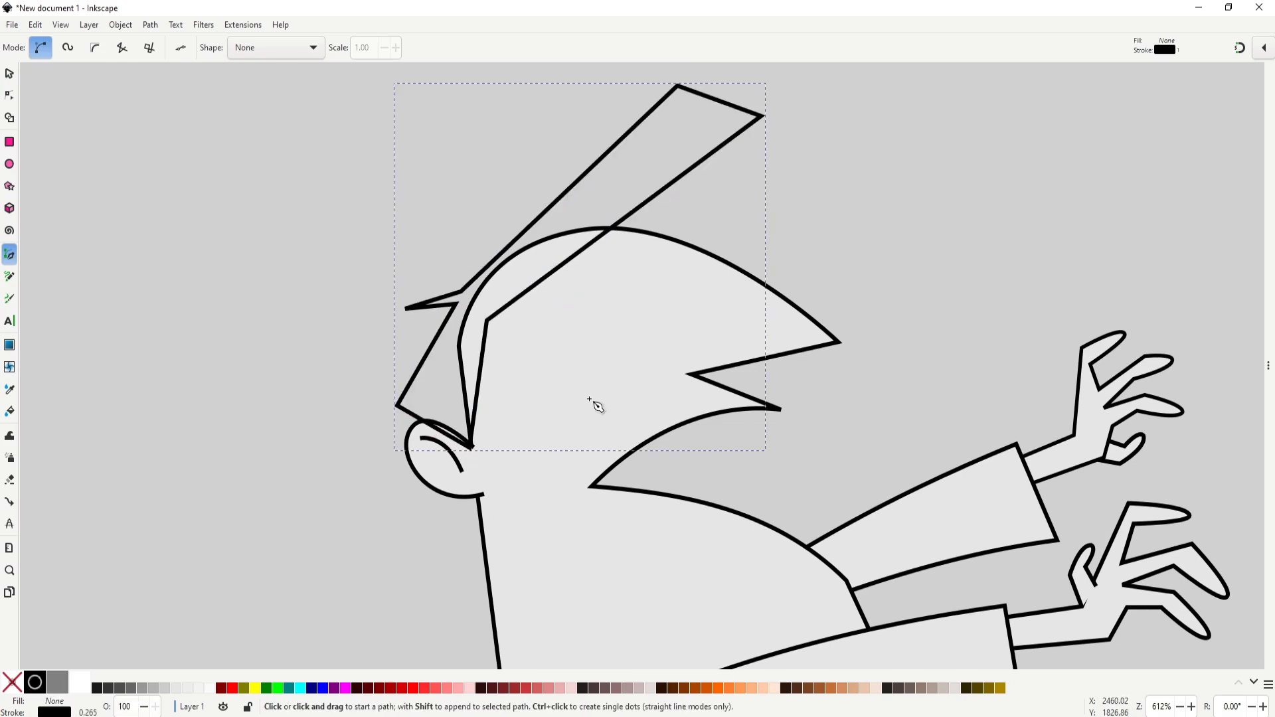
pyautogui.click(39, 678)
pyautogui.keyDown('shift'); pyautogui.click(12, 682); pyautogui.keyUp('shift')
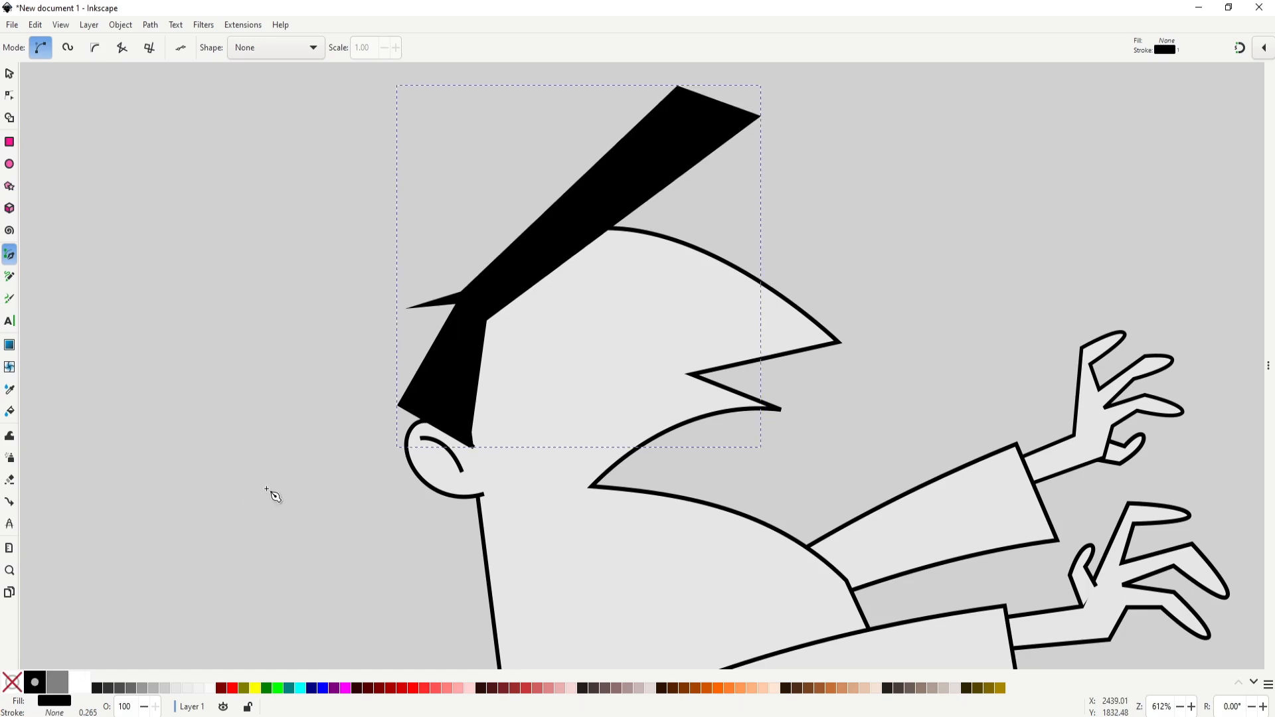
# Step: Raise the hair to the top of the stack, with the ear and its inner line above it
pyautogui.press('n')
pyautogui.press('s')
pyautogui.press('End')
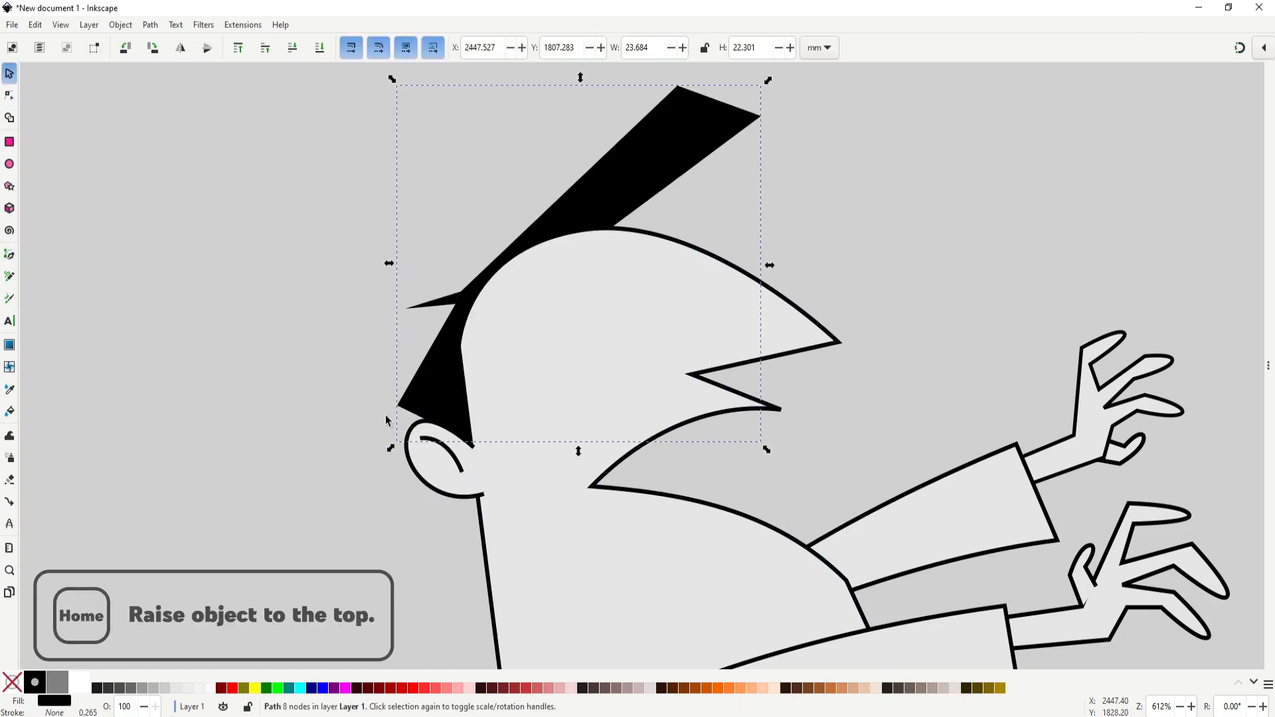
pyautogui.press('Home')
pyautogui.moveTo(303, 364); pyautogui.dragTo(526, 522)
pyautogui.press('Home')
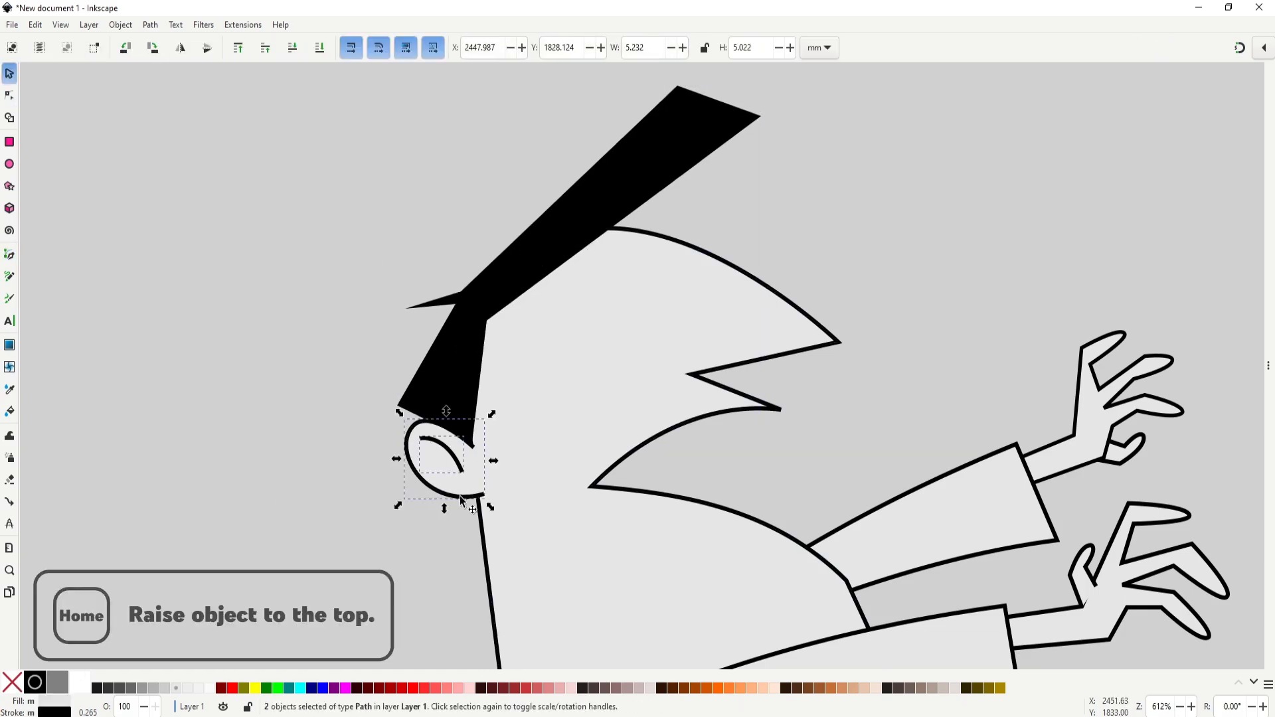
# Step: Curve the hair's sideburn and long quiff by bending their edges and moving the quiff's end nodes to round its tip
pyautogui.click(447, 376)
pyautogui.press('n')
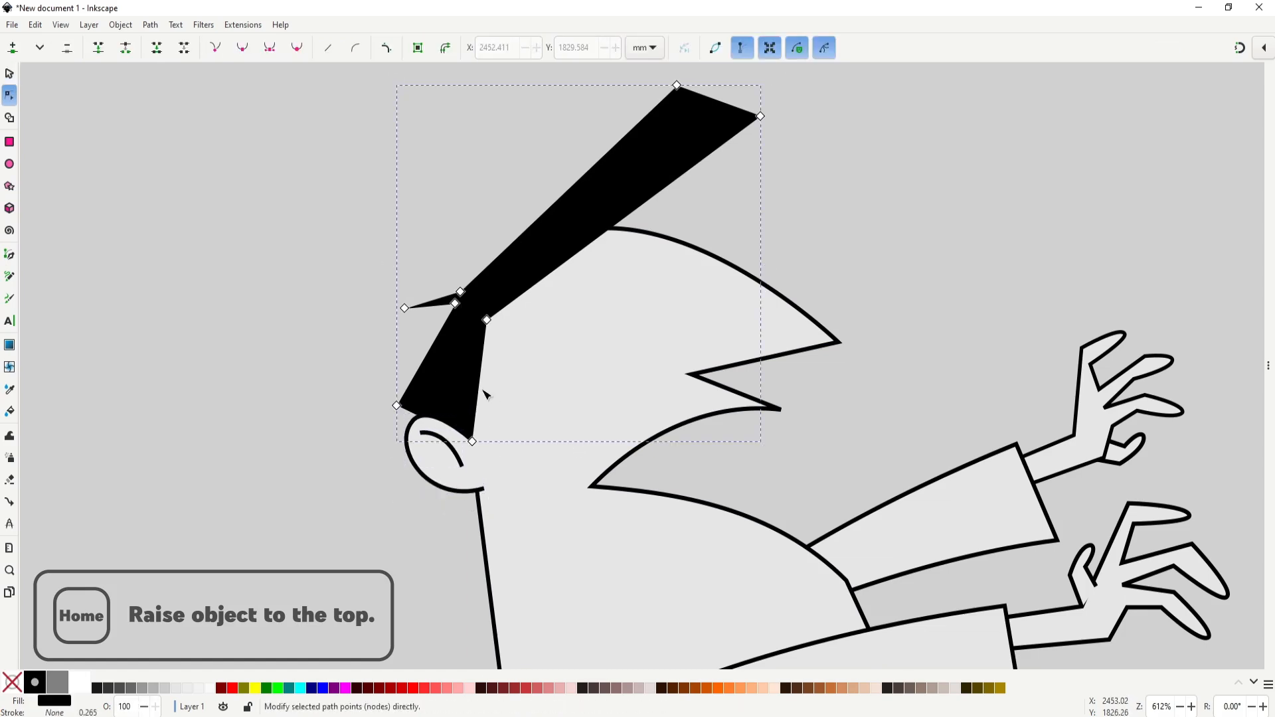
pyautogui.moveTo(479, 395); pyautogui.dragTo(495, 369)
pyautogui.moveTo(517, 302); pyautogui.dragTo(630, 243)
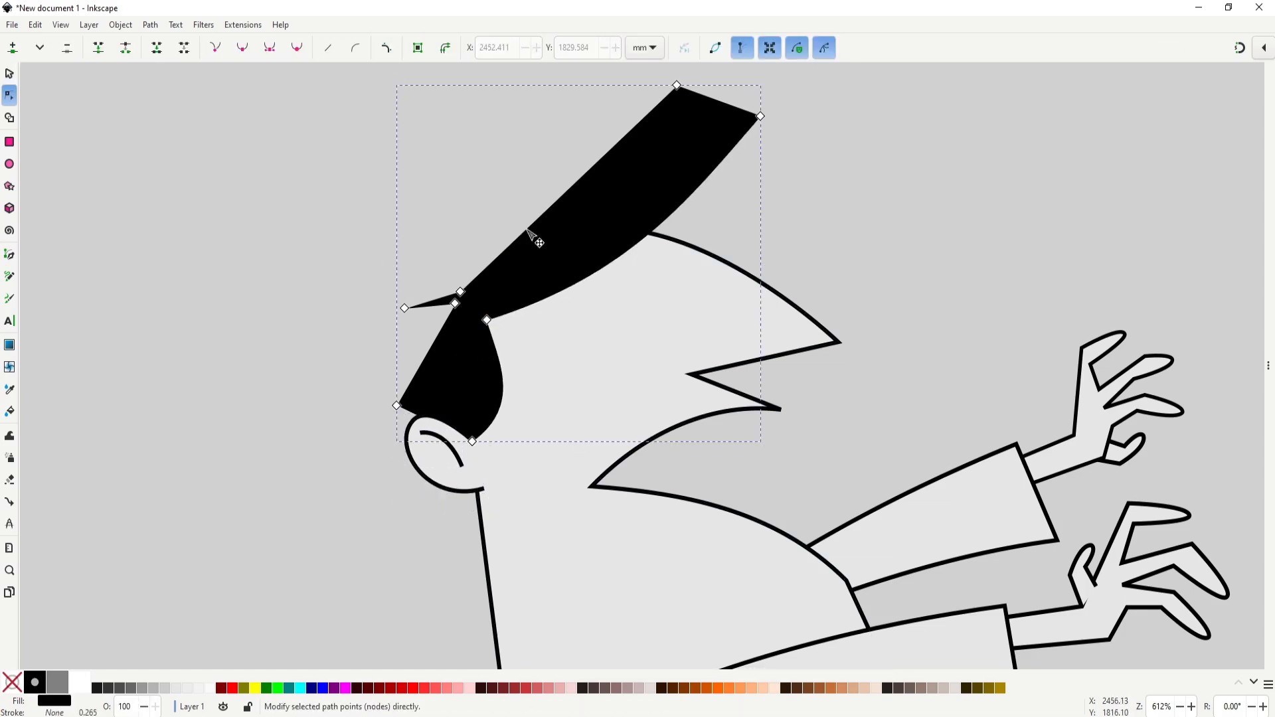
pyautogui.click(461, 290)
pyautogui.moveTo(461, 291); pyautogui.dragTo(516, 245)
pyautogui.moveTo(677, 85); pyautogui.dragTo(610, 106)
pyautogui.moveTo(657, 91); pyautogui.dragTo(746, 74)
pyautogui.moveTo(761, 116)
pyautogui.mouseDown()
pyautogui.moveTo(754, 137)
pyautogui.moveTo(754, 97)
pyautogui.moveTo(755, 134)
pyautogui.mouseUp()
pyautogui.moveTo(688, 211); pyautogui.dragTo(700, 209)
pyautogui.moveTo(633, 274); pyautogui.dragTo(590, 285)
# Step: Round the small tuft at the back of the hair, and smooth the bulge above the ear by deleting its lower back node
pyautogui.moveTo(404, 308); pyautogui.dragTo(415, 285)
pyautogui.moveTo(404, 308); pyautogui.dragTo(414, 283)
pyautogui.moveTo(396, 404); pyautogui.dragTo(407, 344)
pyautogui.moveTo(407, 376); pyautogui.dragTo(530, 336)
pyautogui.press('Delete')
pyautogui.click(364, 464)
# Step: Try deleting the quiff's top back node and stretching the neighbouring curve handles, and undo these changes
pyautogui.scroll(-3, 364, 463)
pyautogui.scroll(2, 567, 222)
pyautogui.click(564, 220)
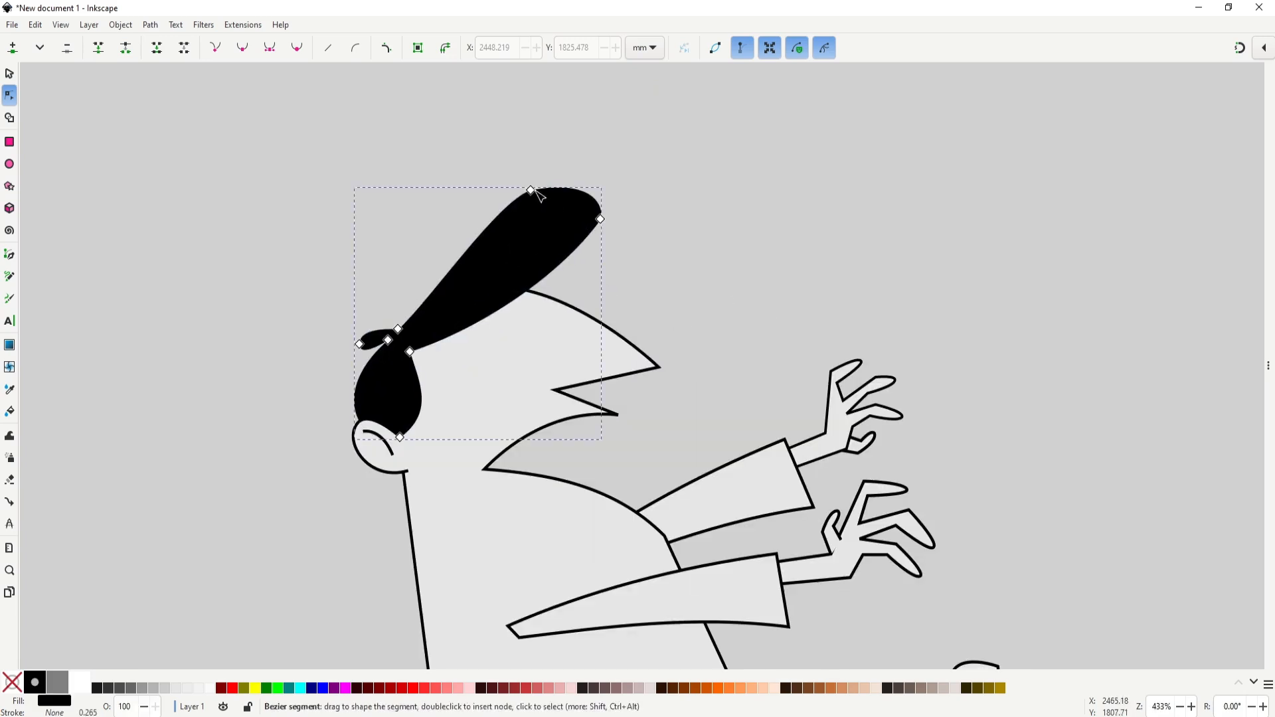
pyautogui.click(534, 190)
pyautogui.press('Delete')
pyautogui.moveTo(413, 313); pyautogui.dragTo(439, 304)
pyautogui.moveTo(592, 87); pyautogui.dragTo(650, 86)
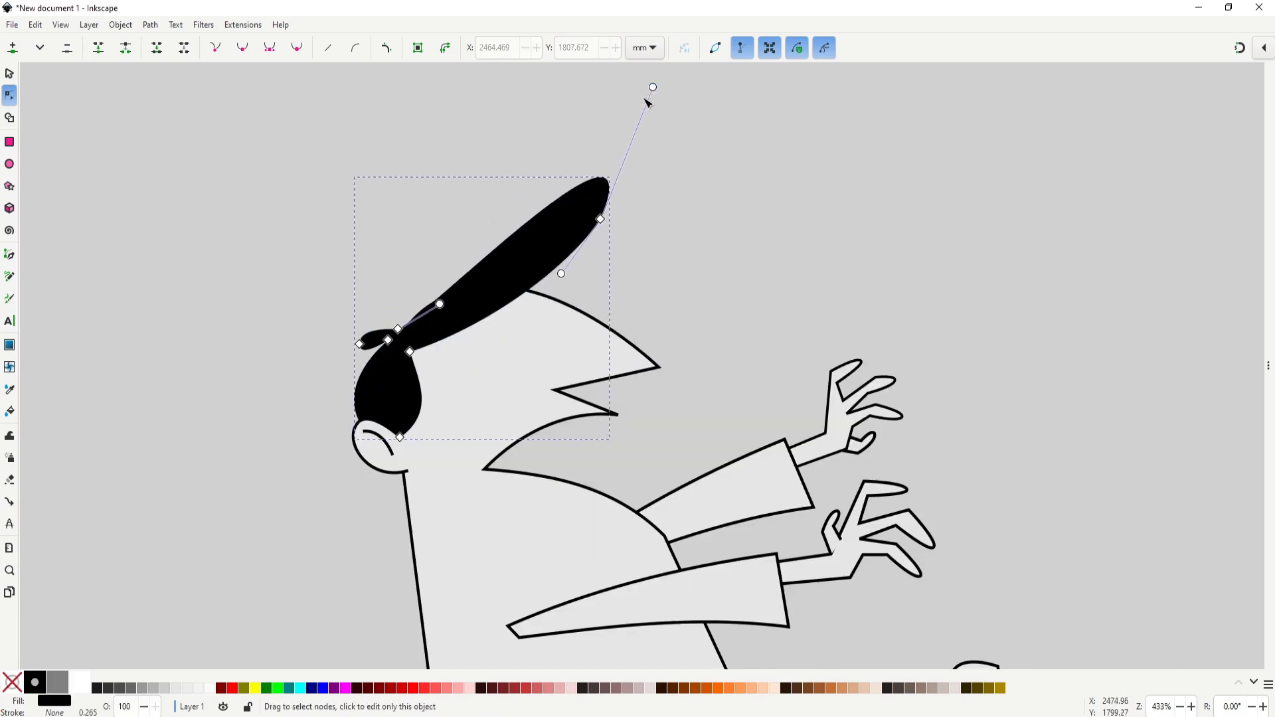
pyautogui.hotkey('ctrl', 'z')
pyautogui.hotkey('ctrl', 'z')
pyautogui.hotkey('ctrl', 'z')
# Step: Refine the quiff by bulging its tip upward and smoothing the outline at its top back node
pyautogui.moveTo(569, 189); pyautogui.dragTo(571, 178)
pyautogui.click(530, 189)
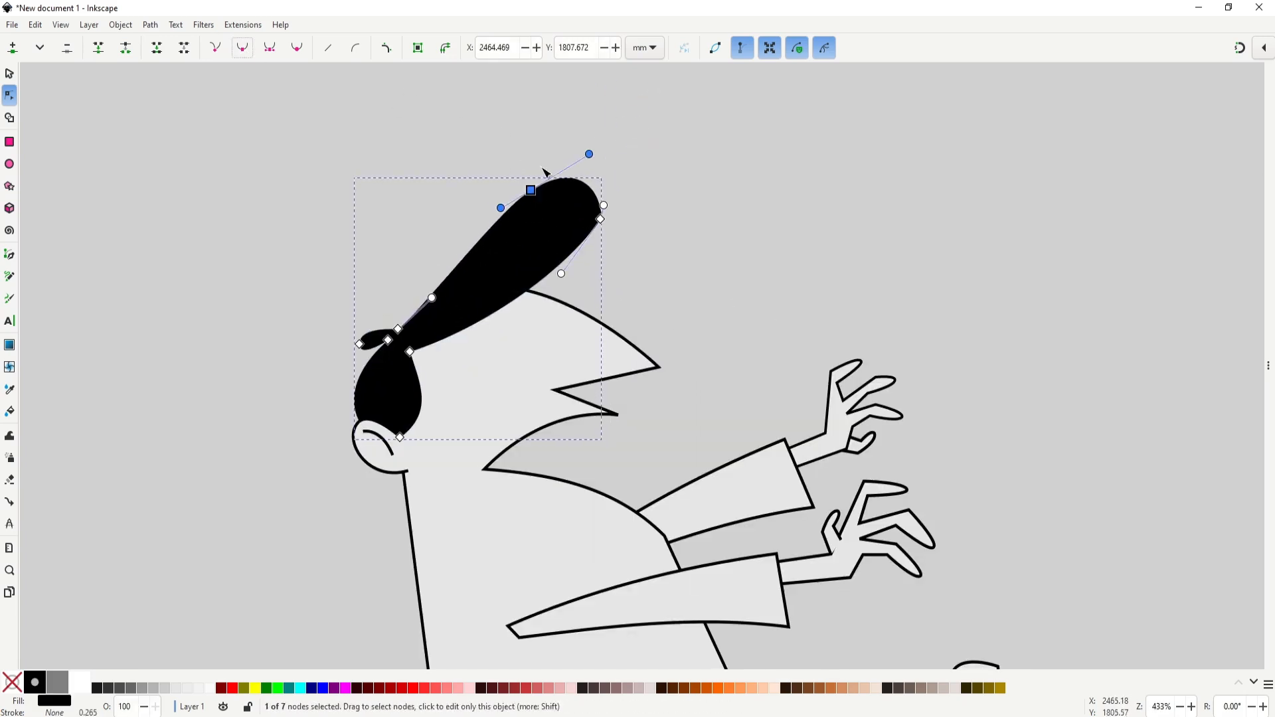
pyautogui.moveTo(550, 281); pyautogui.dragTo(549, 273)
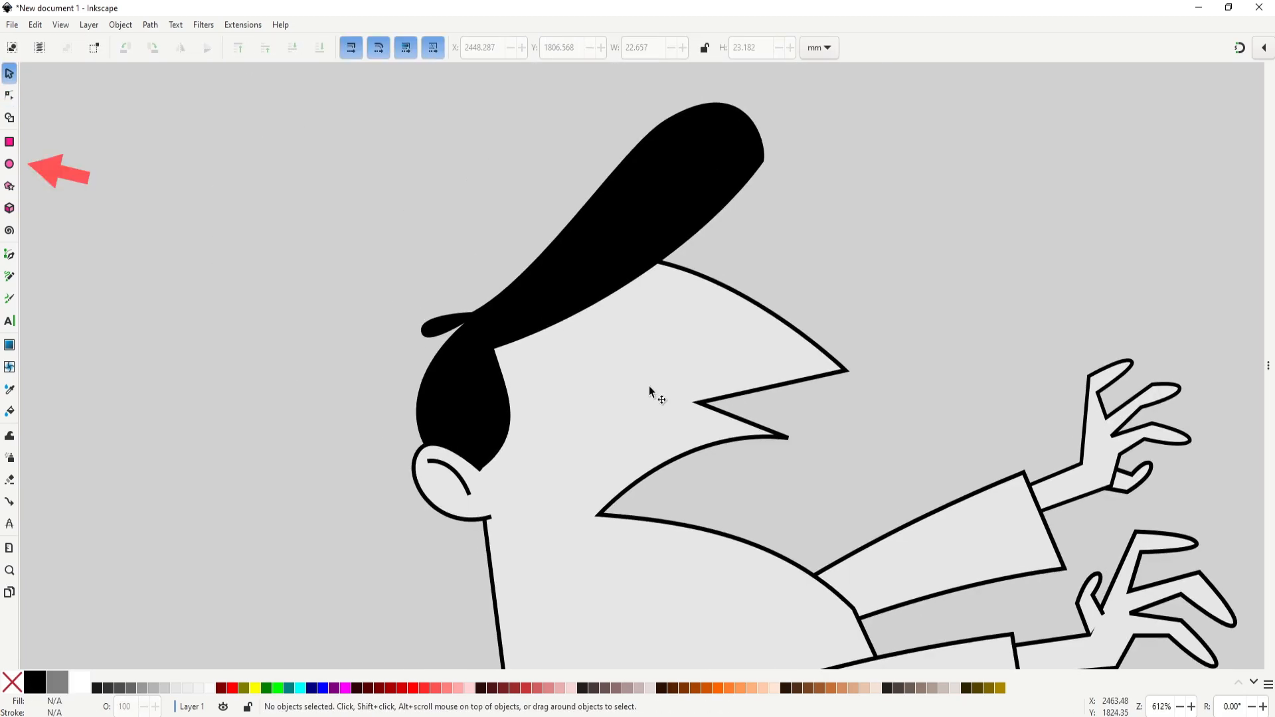
# Step: Draw a white elliptical eye about 6 mm wide over the hairline and shorten it to about 8.3 mm tall
pyautogui.click(10, 164)
pyautogui.moveTo(548, 239)
pyautogui.mouseDown()
pyautogui.moveTo(651, 392)
pyautogui.moveTo(641, 388)
pyautogui.mouseUp()
pyautogui.click(80, 682)
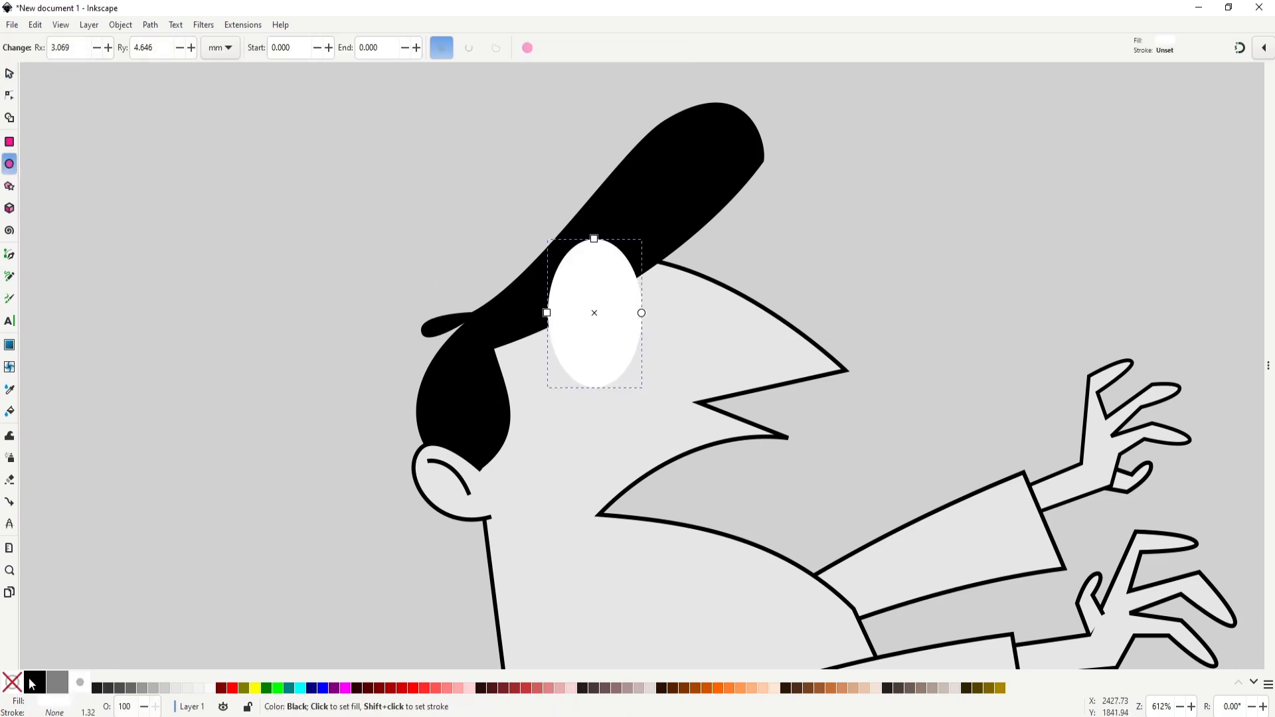
pyautogui.press('s')
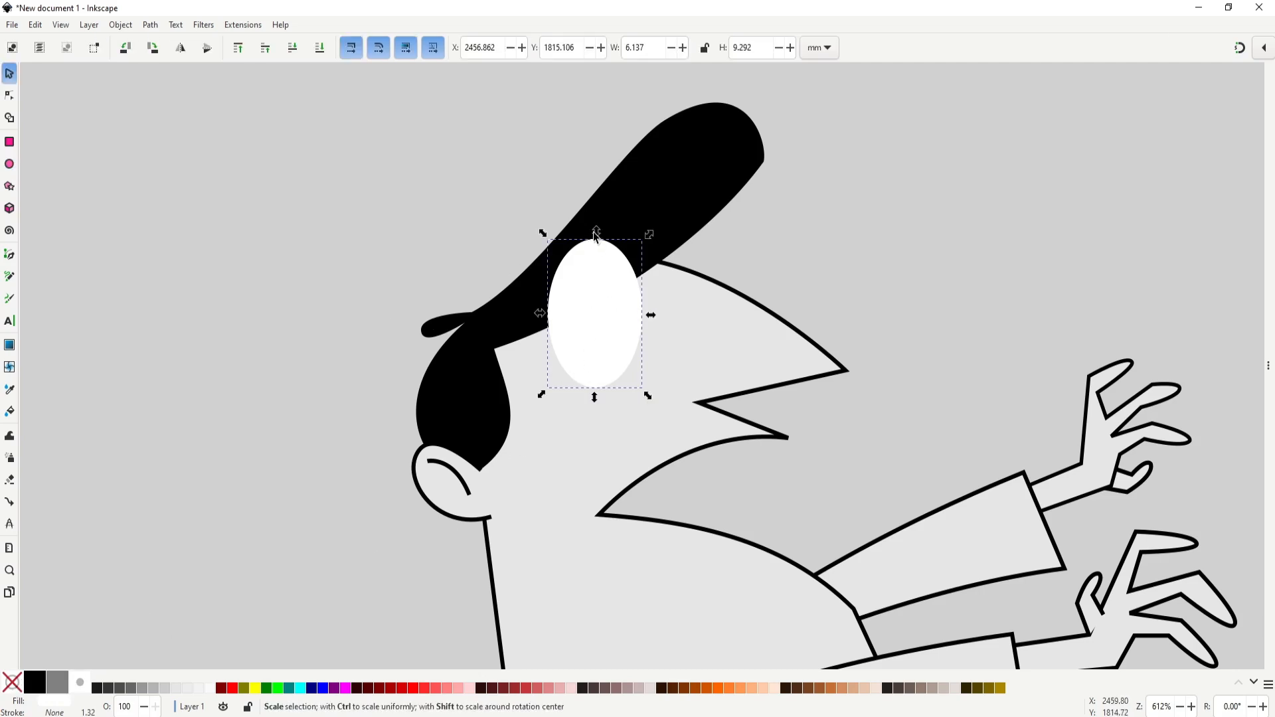
pyautogui.moveTo(596, 233); pyautogui.dragTo(596, 248)
# Step: Duplicate the eye, place the copy above the nose bridge, make it taller and narrower, about 5.2 by 10.3 mm, and tilt it clockwise
pyautogui.hotkey('ctrl', 'd')
pyautogui.moveTo(654, 324); pyautogui.dragTo(693, 255)
pyautogui.moveTo(676, 207); pyautogui.dragTo(683, 245)
pyautogui.click(691, 207)
# Step: Narrow the near eye to about 5.4 mm, set it close beside the far eye, and tilt it slightly counter-clockwise
pyautogui.click(612, 329)
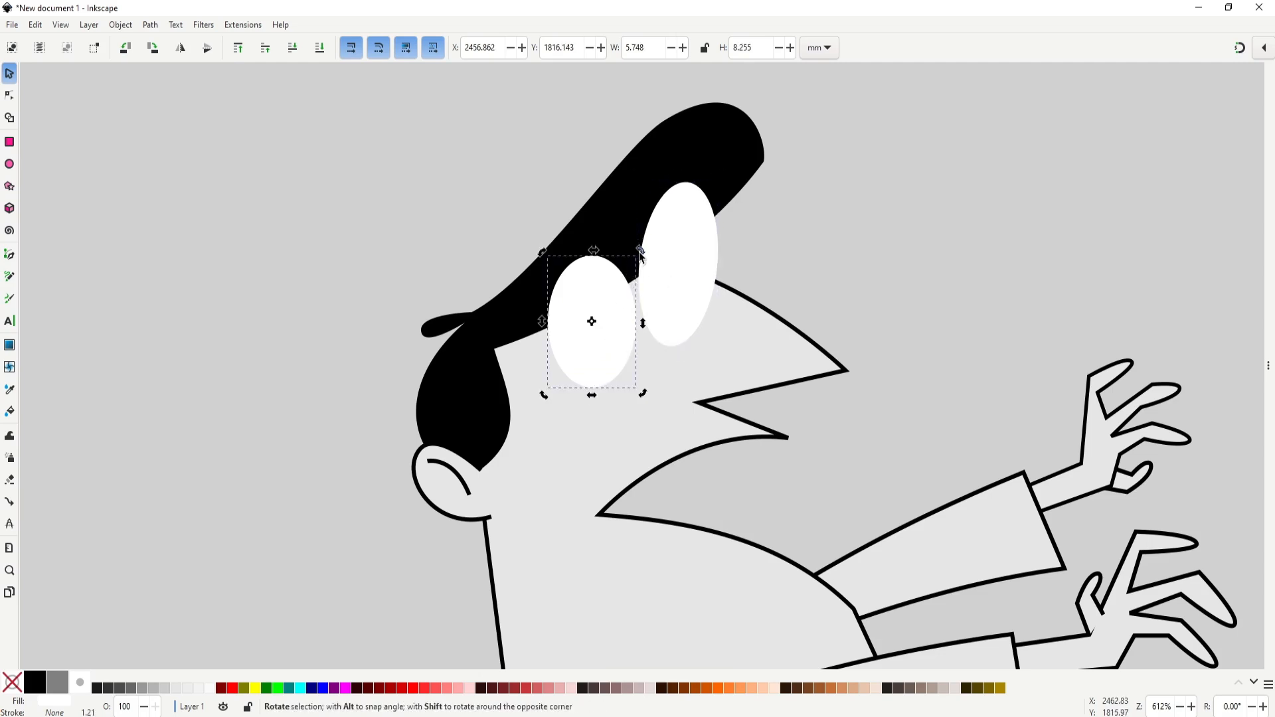
pyautogui.click(614, 317)
pyautogui.moveTo(648, 324); pyautogui.dragTo(643, 356)
pyautogui.click(632, 349)
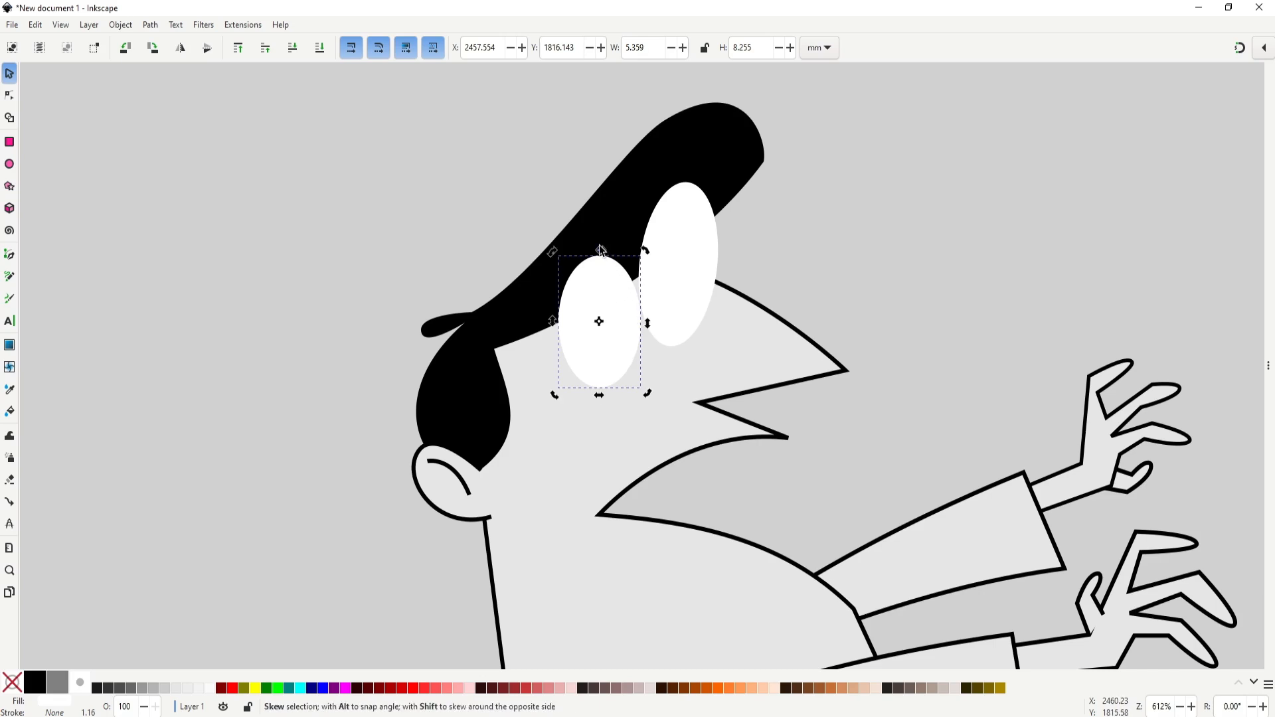
pyautogui.moveTo(646, 251); pyautogui.dragTo(642, 253)
pyautogui.moveTo(622, 341); pyautogui.dragTo(623, 341)
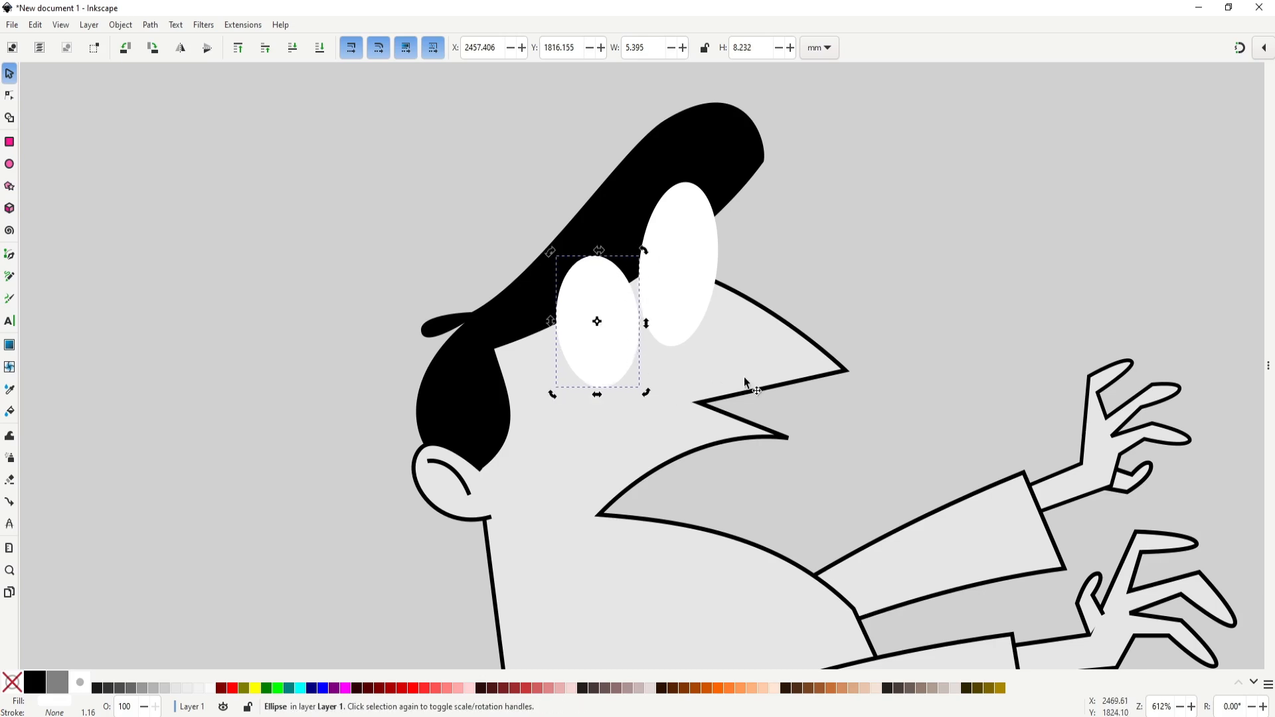
pyautogui.click(733, 277)
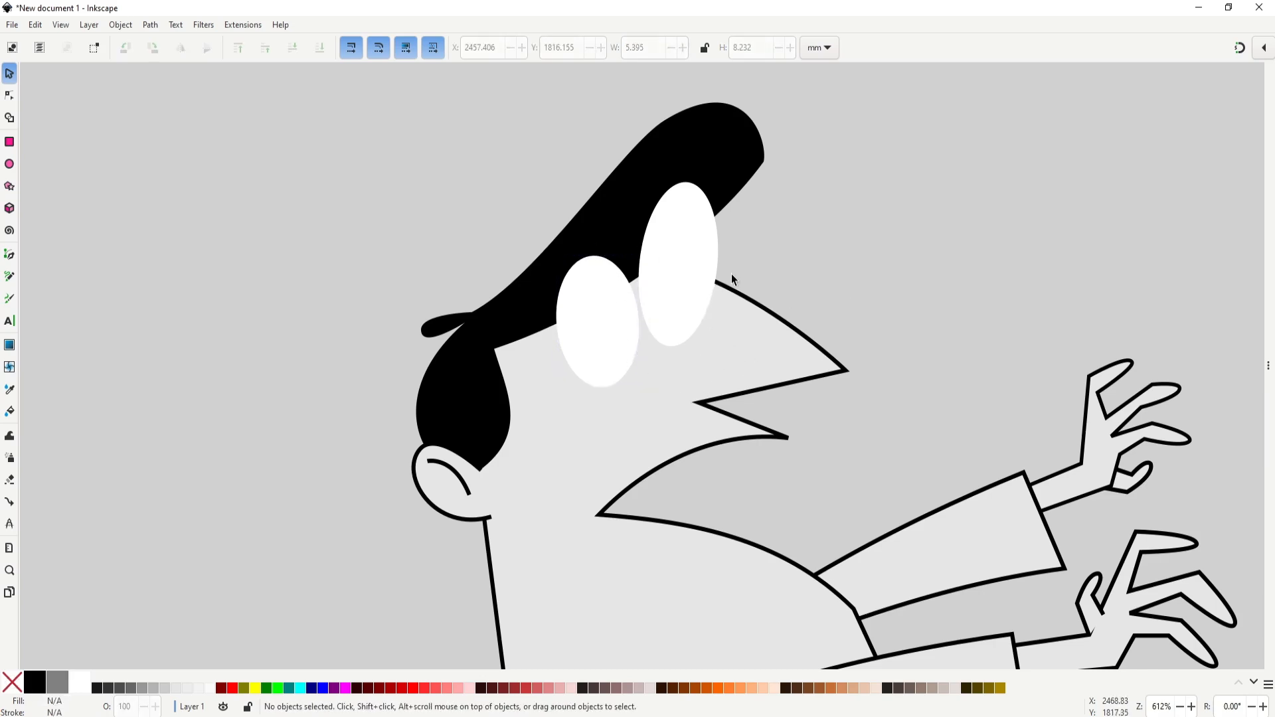
# Step: Draw a black elliptical pupil inside the near eye and resize it to about 2.5 by 2.9 mm
pyautogui.click(9, 165)
pyautogui.moveTo(589, 284); pyautogui.dragTo(620, 334)
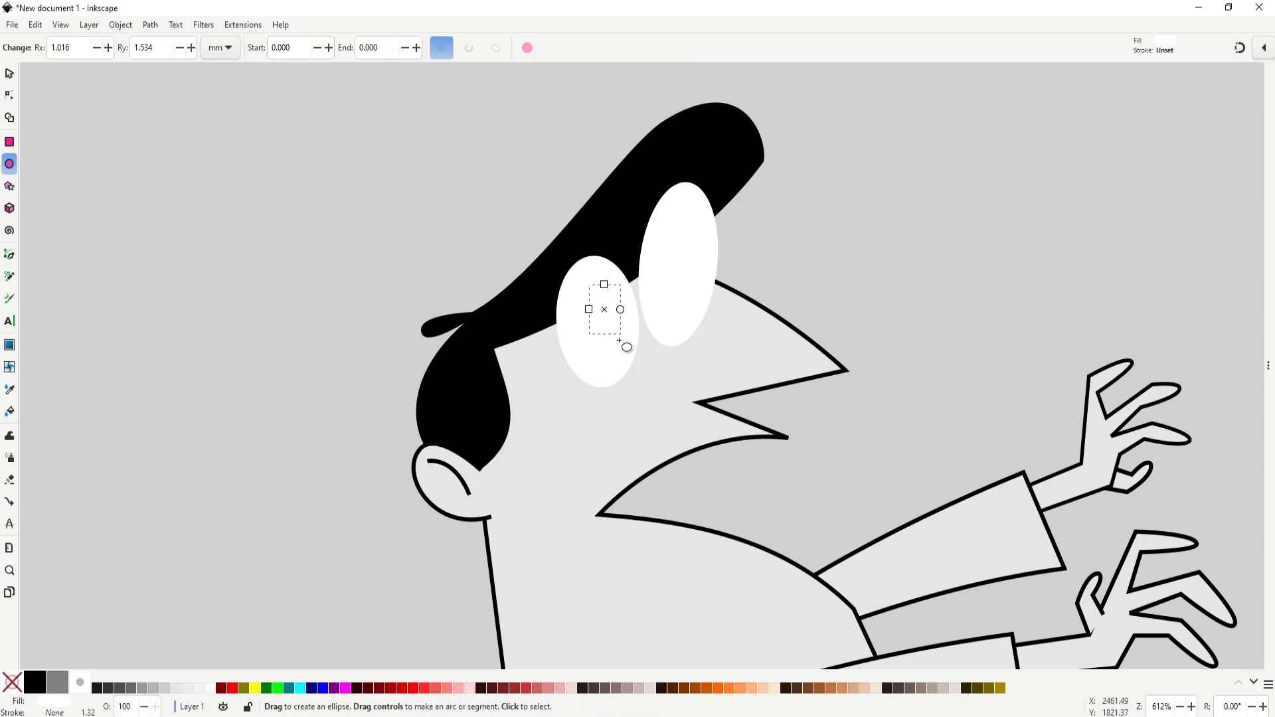
pyautogui.click(33, 684)
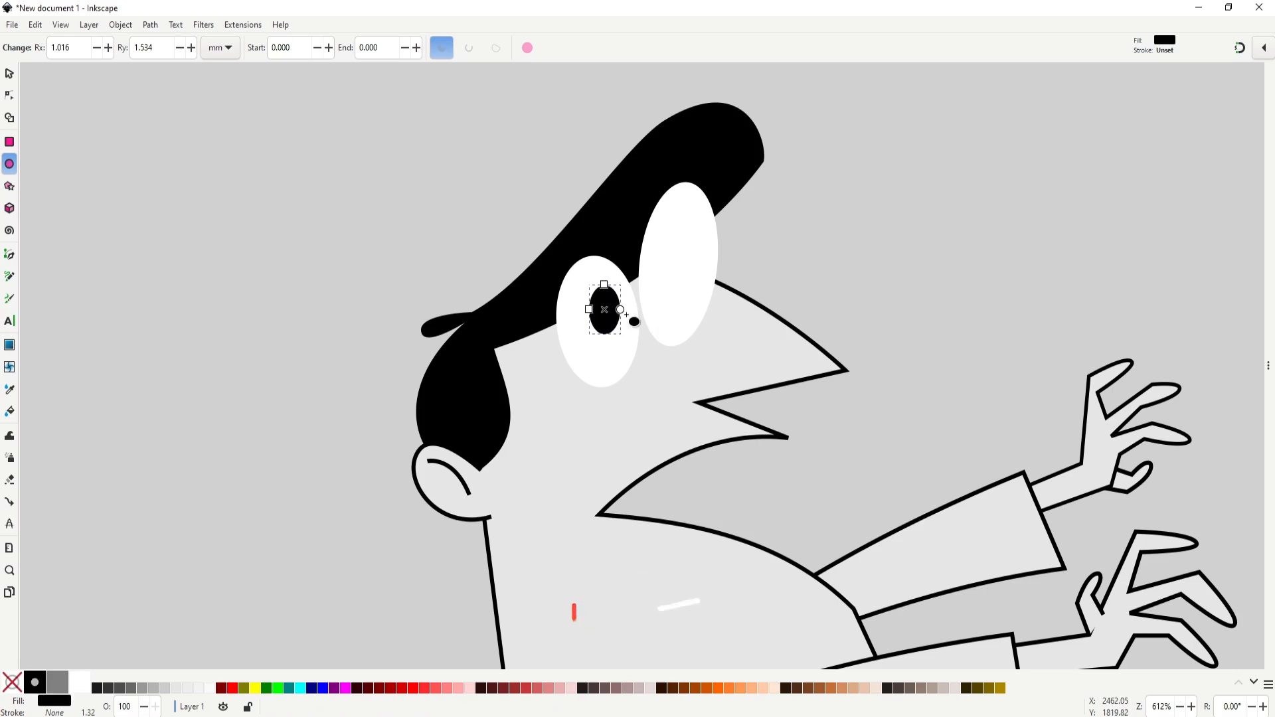
pyautogui.press('s')
pyautogui.moveTo(629, 312); pyautogui.dragTo(615, 281)
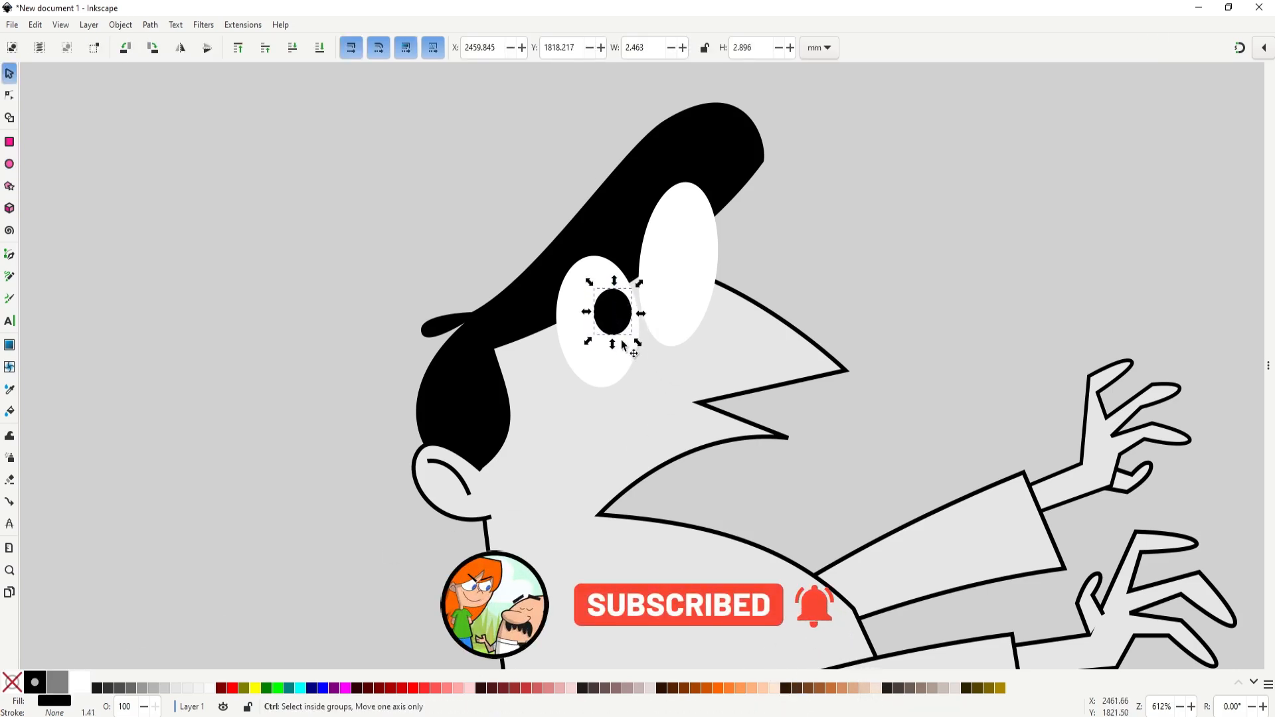
# Step: Duplicate the pupil into the far eye as a small narrow oval and nudge the far eye slightly toward the near one
pyautogui.hotkey('ctrl', 'd')
pyautogui.moveTo(619, 327); pyautogui.dragTo(680, 288)
pyautogui.moveTo(699, 247); pyautogui.dragTo(688, 273)
pyautogui.click(692, 289)
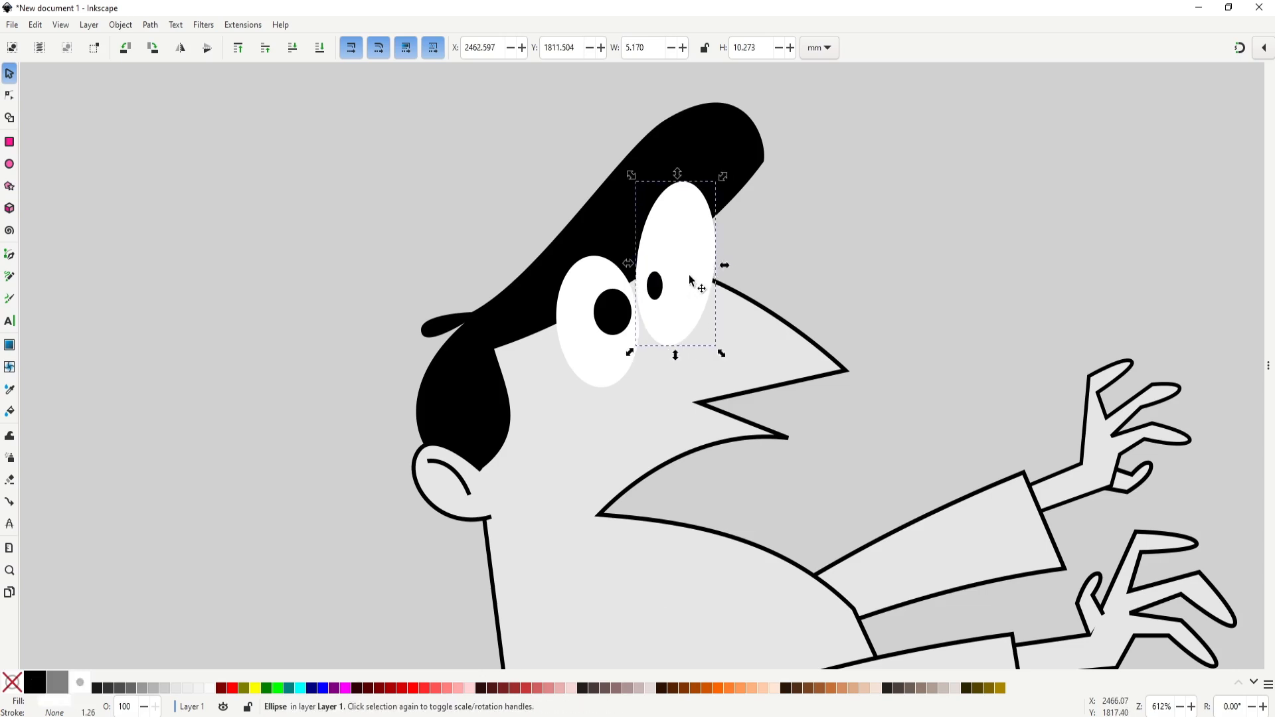
pyautogui.click(760, 281)
# Step: Draw a closed triangular path over the lower half of the near eye and smooth its bottom node into a rounded eye bag
pyautogui.scroll(-3, 698, 375)
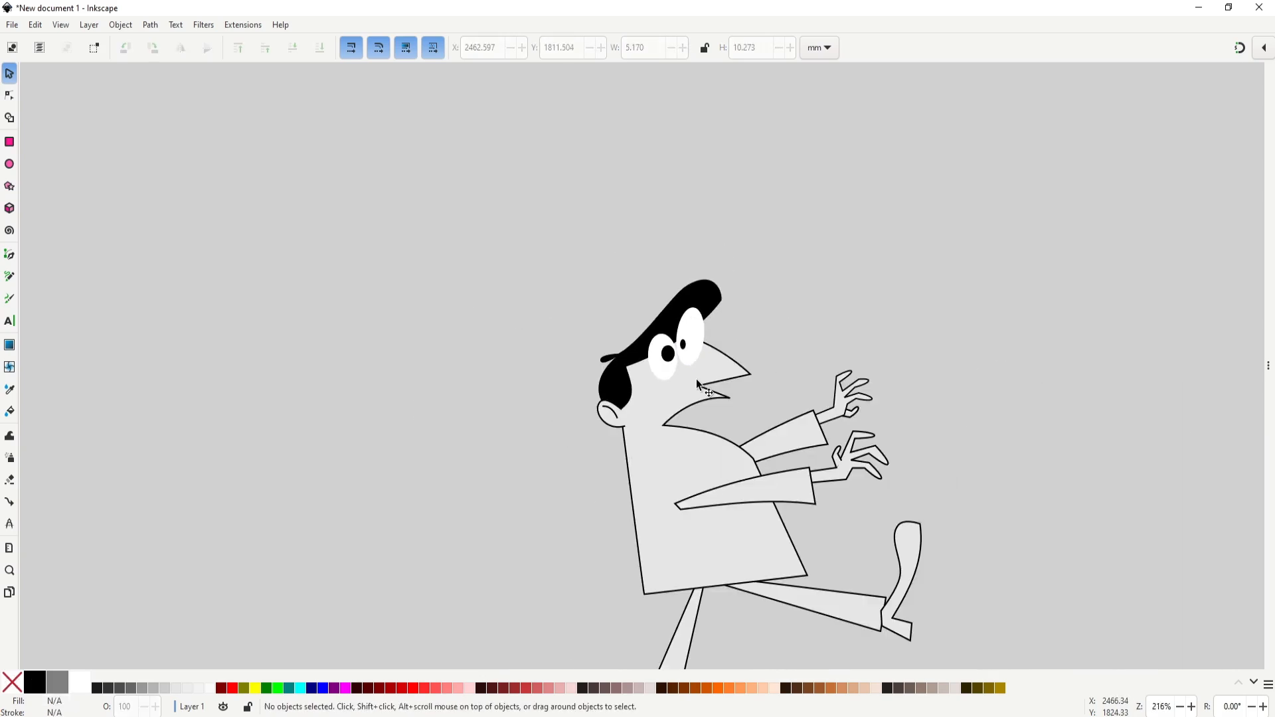
pyautogui.scroll(-1, 678, 438)
pyautogui.scroll(3, 624, 226)
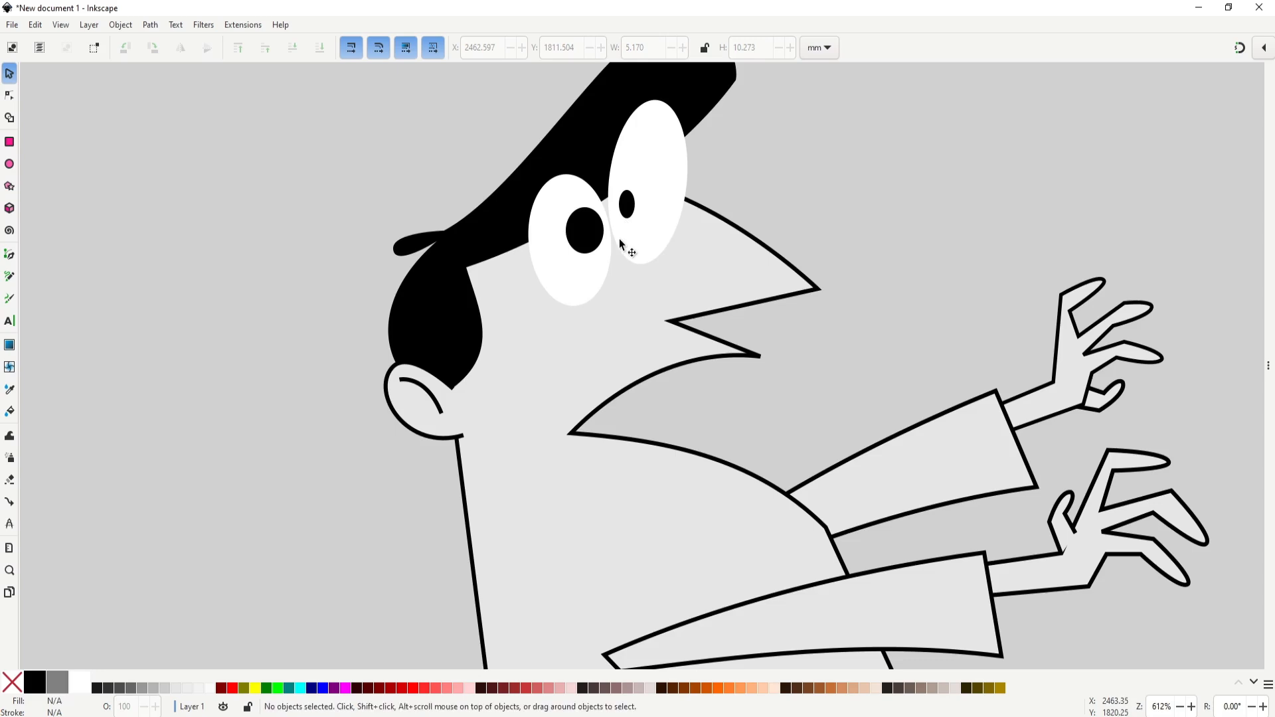
pyautogui.scroll(2, 628, 354)
pyautogui.scroll(-2, 620, 369)
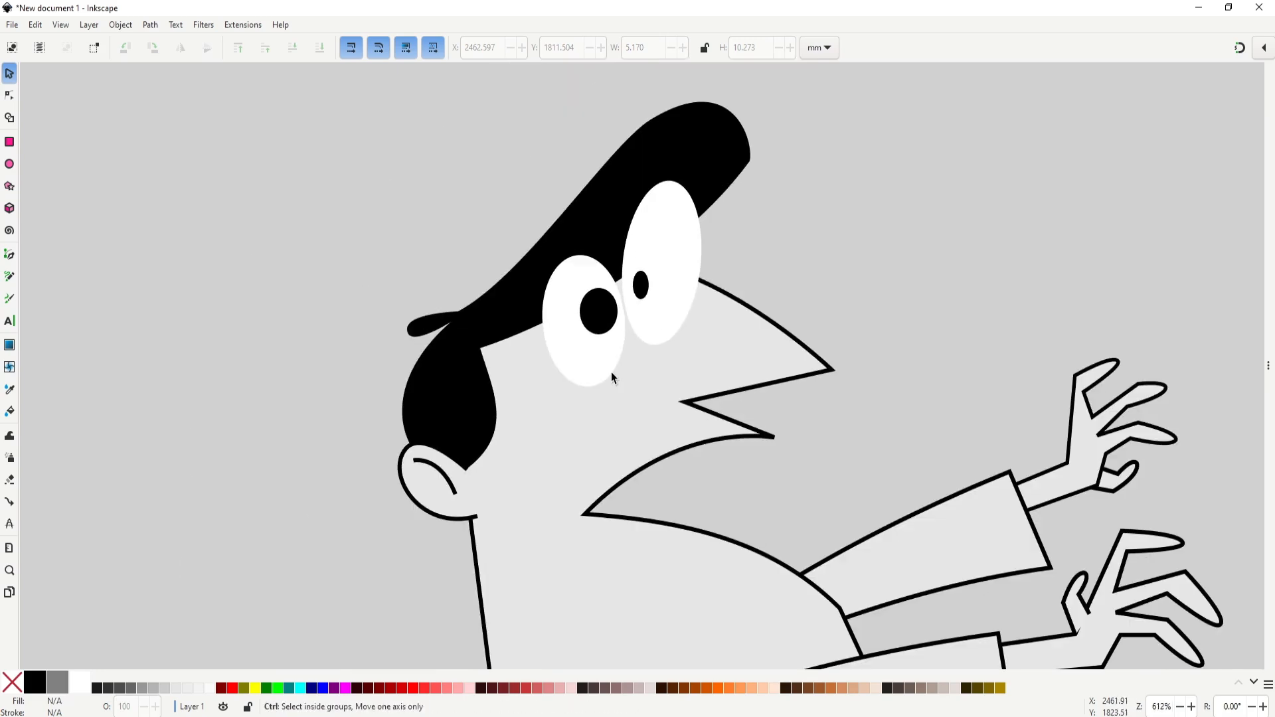
pyautogui.press('b')
pyautogui.click(548, 353)
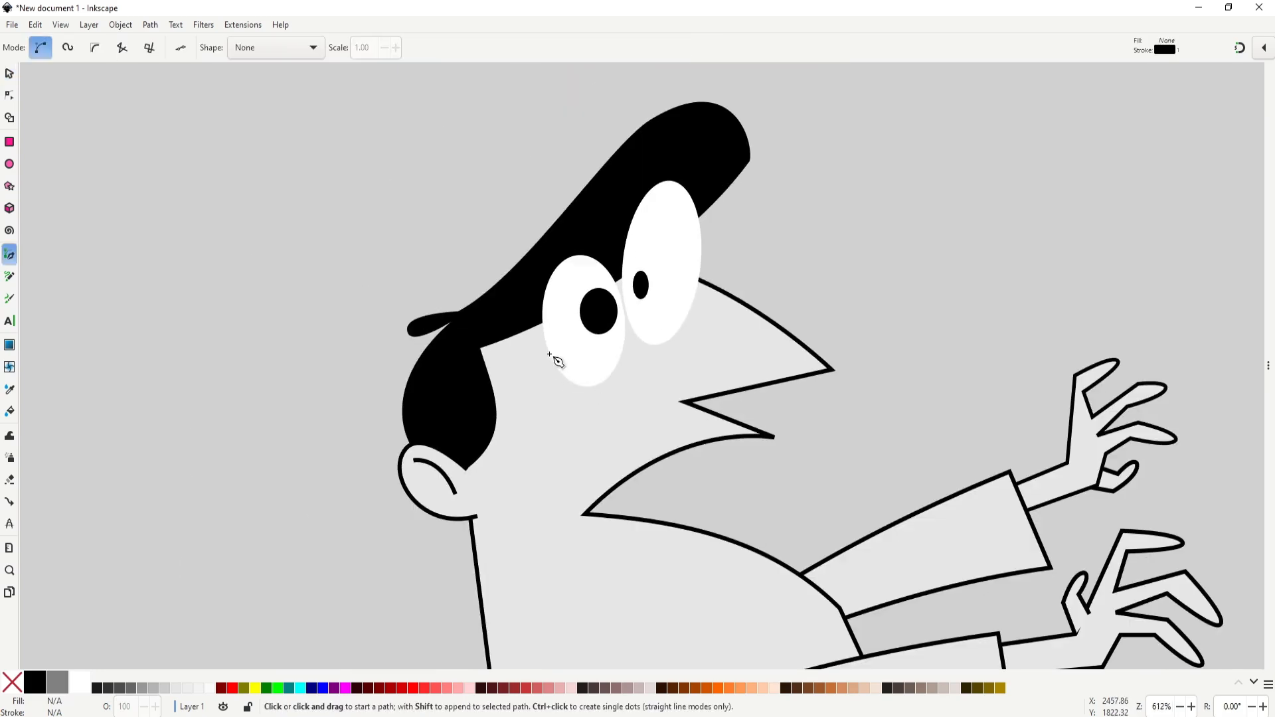
pyautogui.click(603, 404)
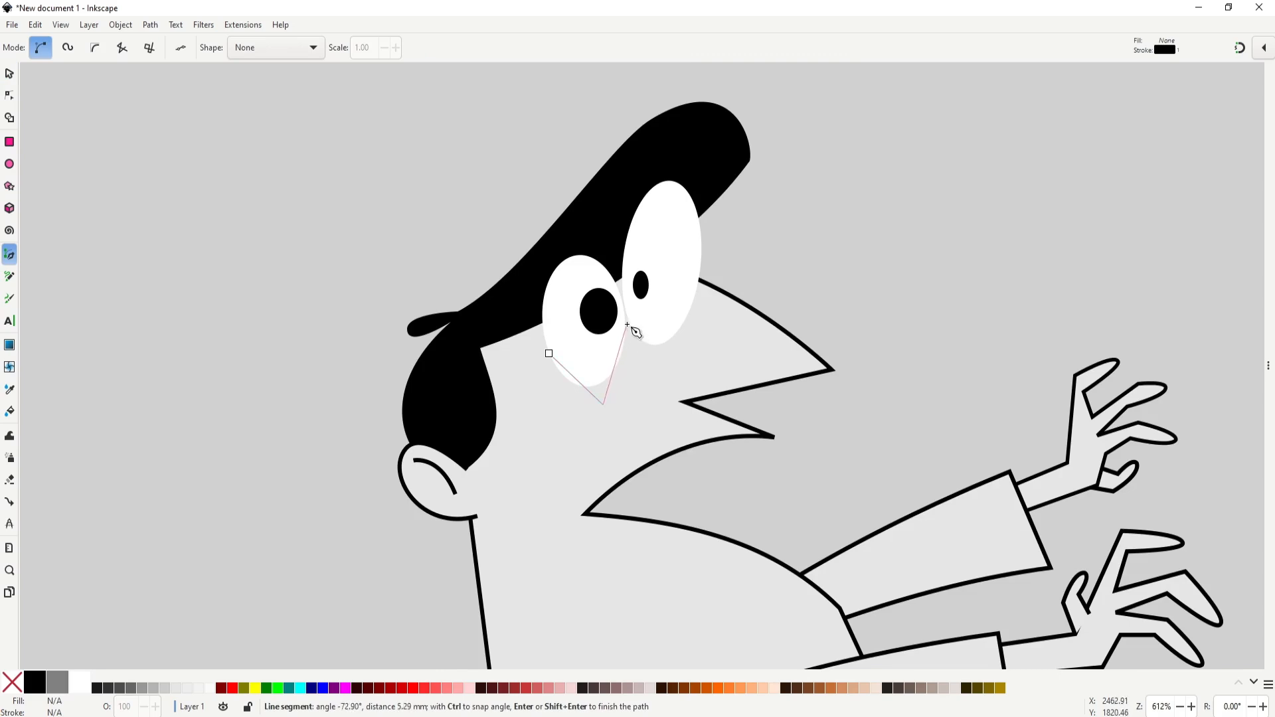
pyautogui.click(627, 325)
pyautogui.click(549, 353)
pyautogui.press('n')
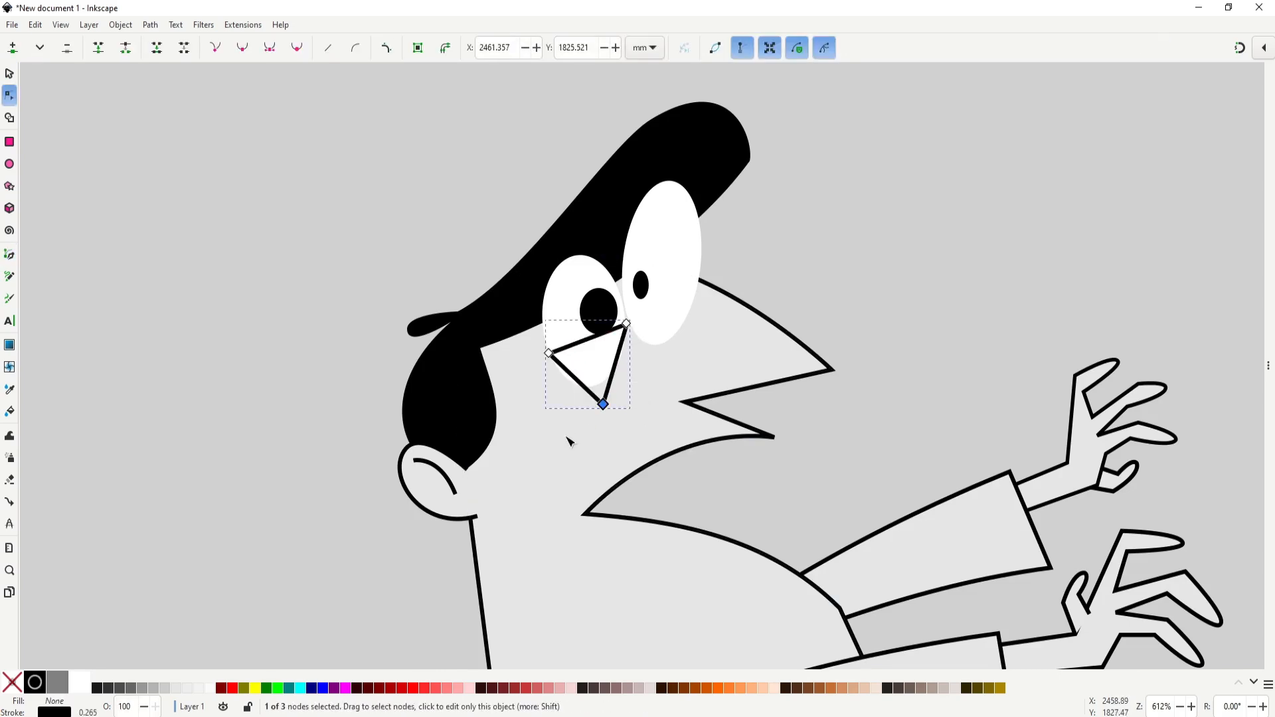
pyautogui.click(243, 53)
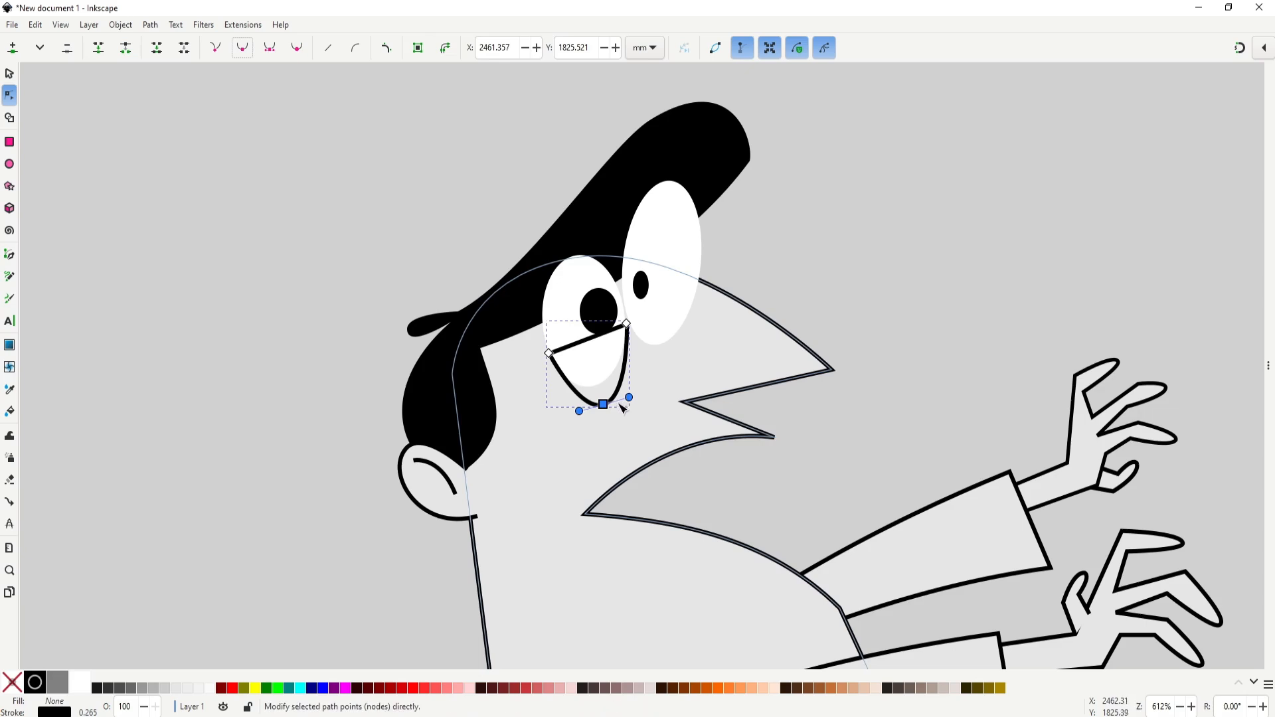
pyautogui.moveTo(638, 403); pyautogui.dragTo(578, 416)
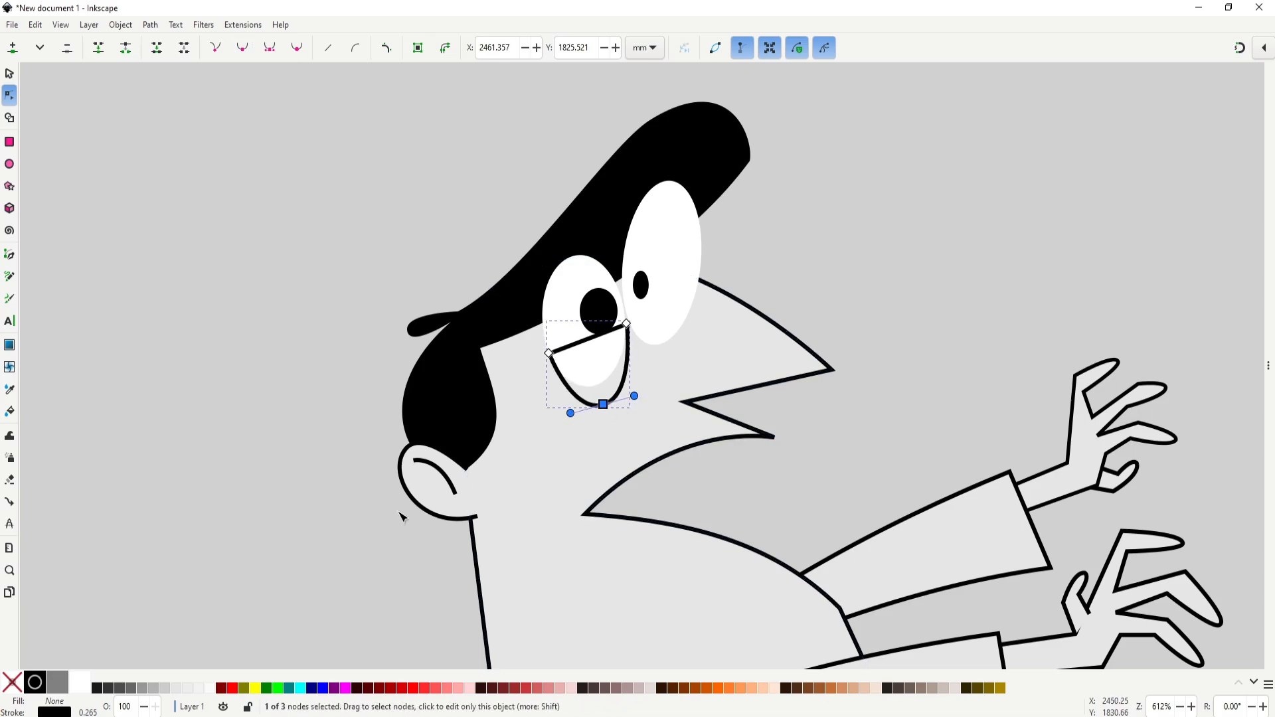
# Step: Fill the eye bag with medium gray, remove its stroke, and lower it behind the near eye
pyautogui.click(154, 689)
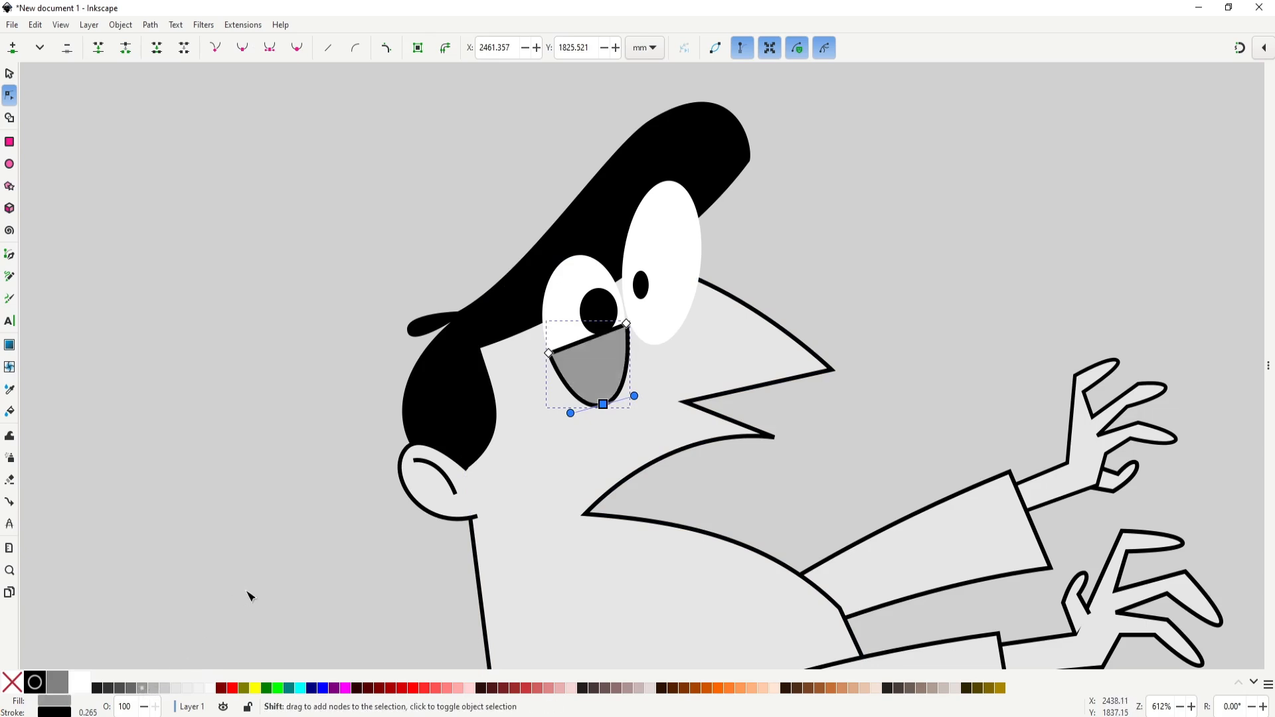
pyautogui.keyDown('shift'); pyautogui.click(18, 685); pyautogui.keyUp('shift')
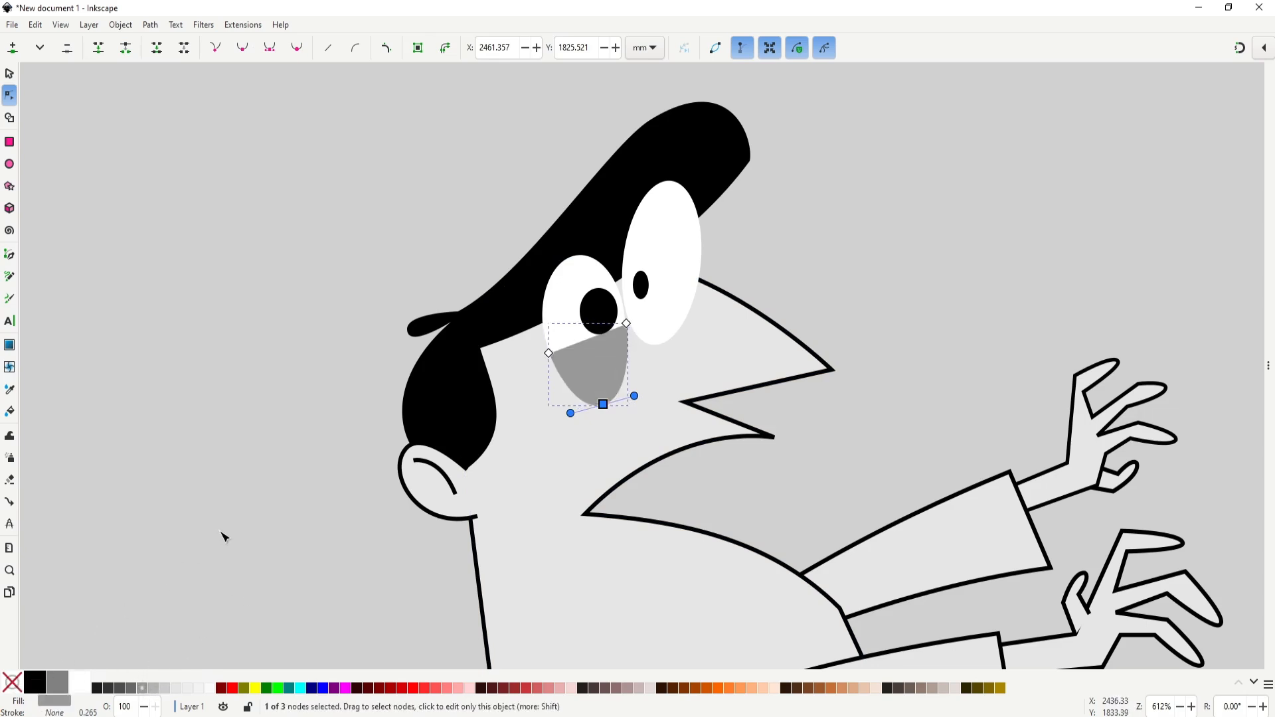
pyautogui.press('pagedown')
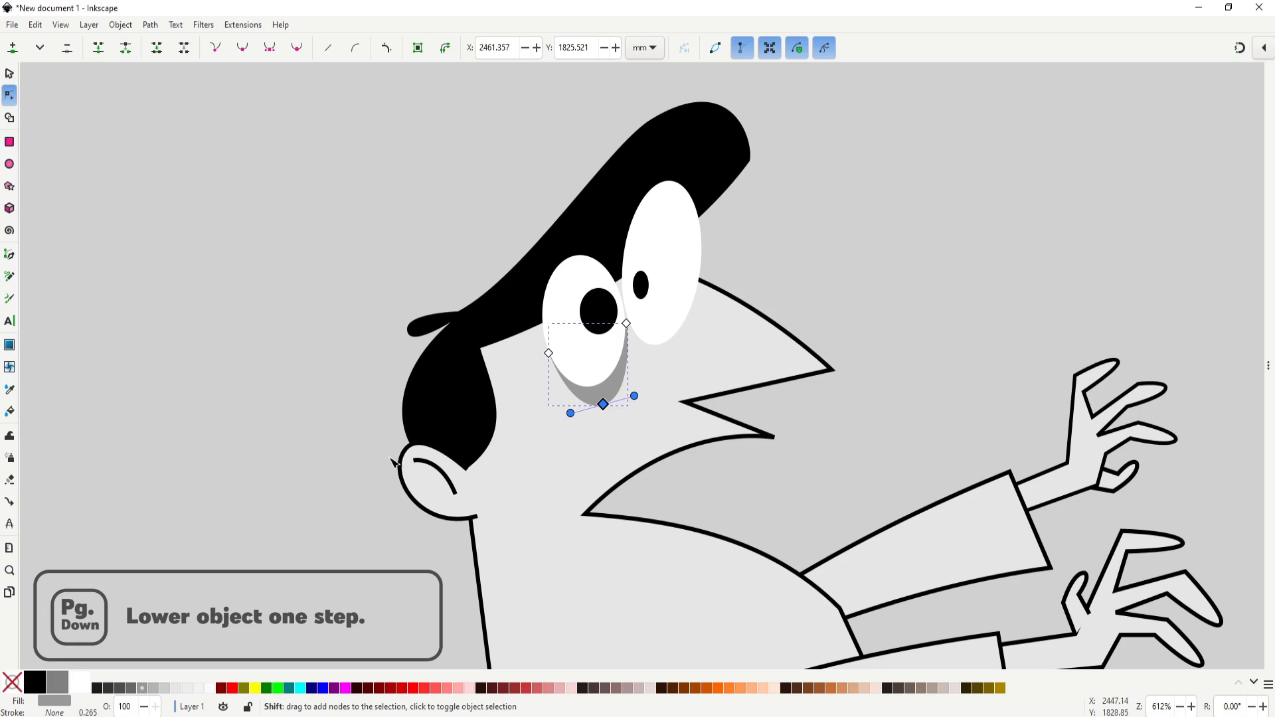
# Step: Duplicate the gray eye bag, fit the copy under the far eye with a tilt, and lower it behind that eye
pyautogui.moveTo(603, 404); pyautogui.dragTo(654, 372)
pyautogui.press('s')
pyautogui.click(688, 344)
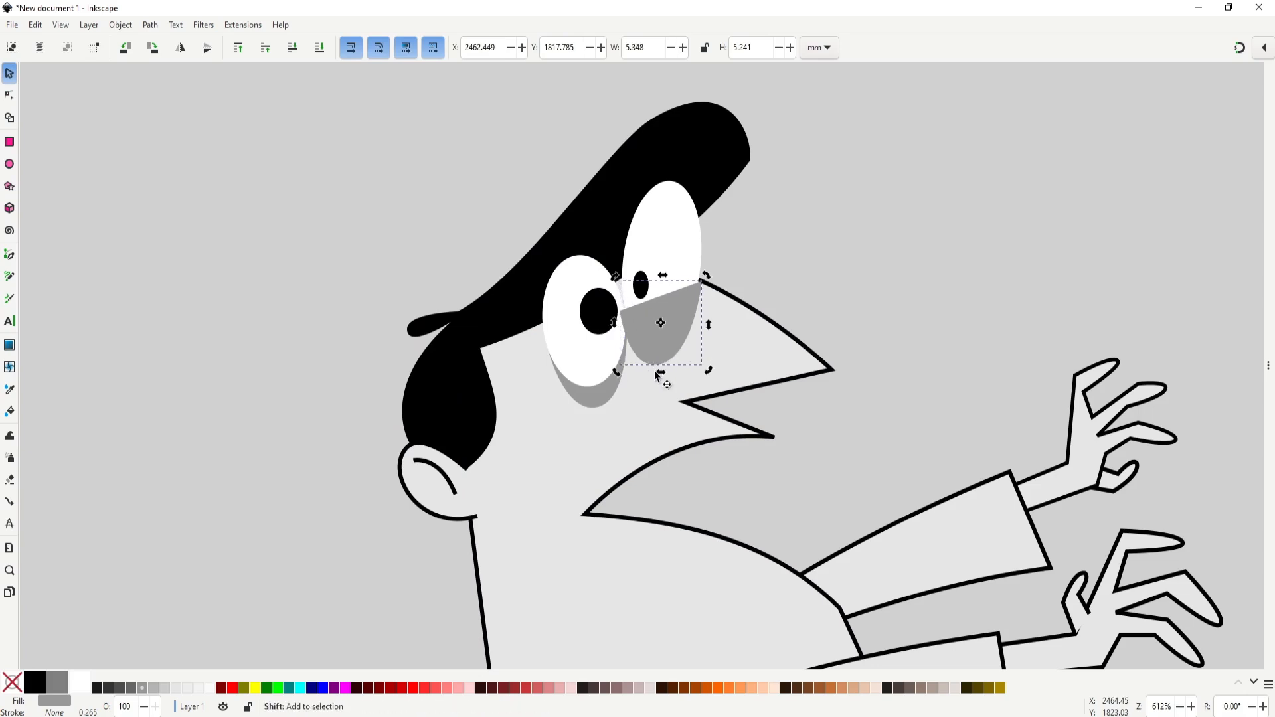
pyautogui.press('pagedown')
pyautogui.press('pagedown')
# Step: Narrow the far eye's bag from both sides so that it follows the eye's lower edge
pyautogui.click(686, 330)
pyautogui.moveTo(709, 324); pyautogui.dragTo(707, 325)
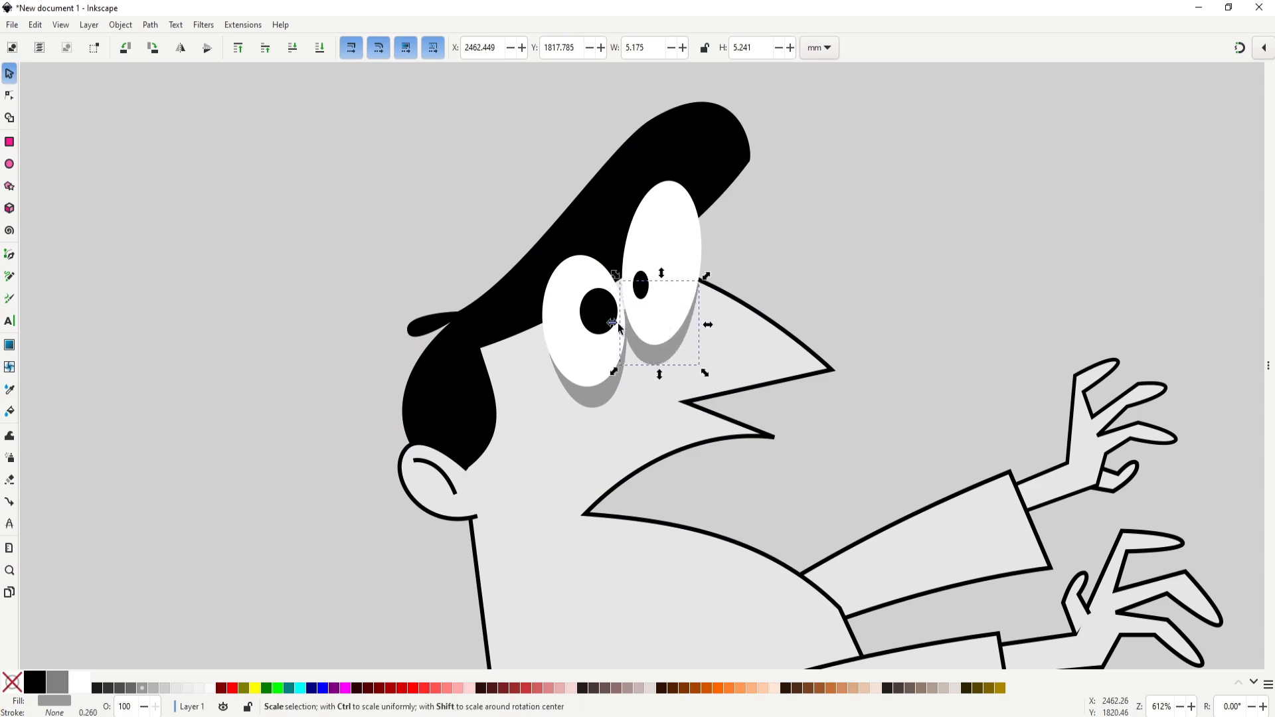
pyautogui.moveTo(618, 324); pyautogui.dragTo(624, 324)
pyautogui.moveTo(662, 375); pyautogui.dragTo(662, 373)
pyautogui.scroll(-4, 614, 305)
pyautogui.click(671, 340)
pyautogui.scroll(4, 622, 311)
pyautogui.click(794, 438)
# Step: Refine the hair by moving the back tuft's end node outward, shifting the sideburn's top node, and bending the sideburn's front edge
pyautogui.doubleClick(398, 285)
pyautogui.click(364, 241)
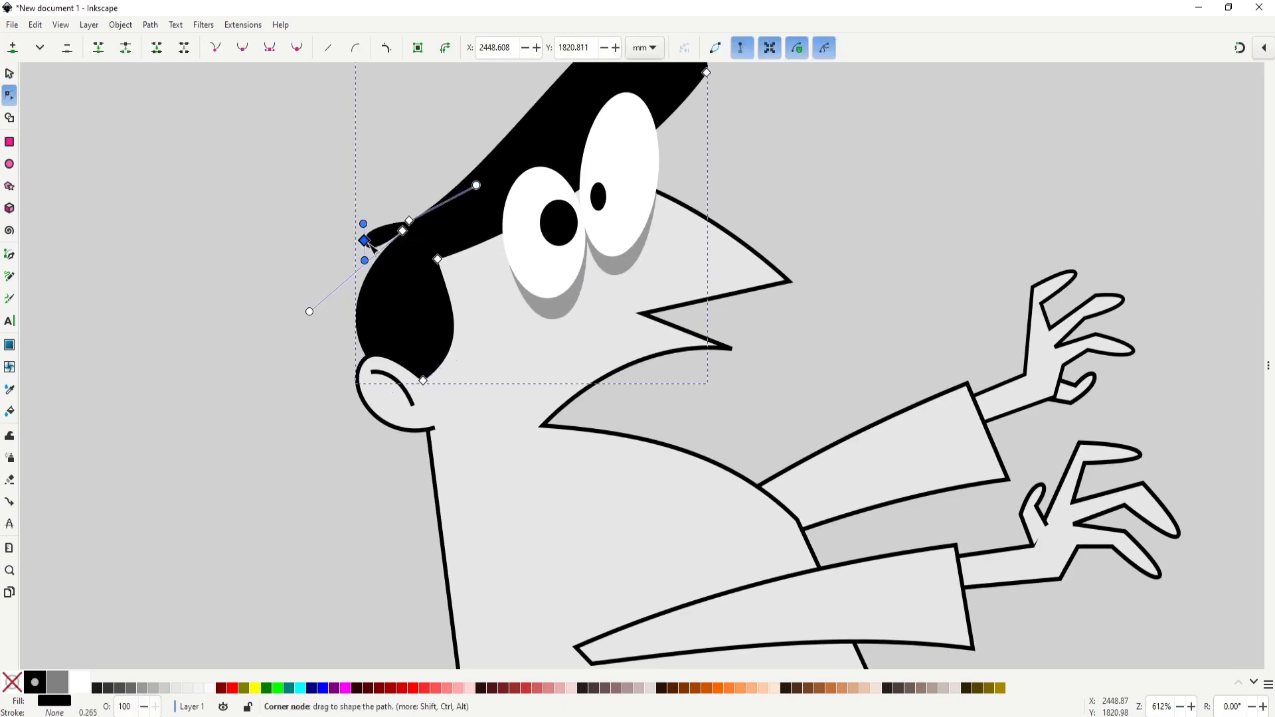
pyautogui.moveTo(367, 243); pyautogui.dragTo(360, 241)
pyautogui.moveTo(438, 259); pyautogui.dragTo(431, 262)
pyautogui.moveTo(444, 296); pyautogui.dragTo(451, 294)
pyautogui.press('s')
# Step: Draw a four-sided light gray tooth about 3.3 mm wide on the mouth's upper edge and place it behind the head
pyautogui.scroll(-4, 634, 314)
pyautogui.scroll(4, 662, 331)
pyautogui.press('b')
pyautogui.click(535, 298)
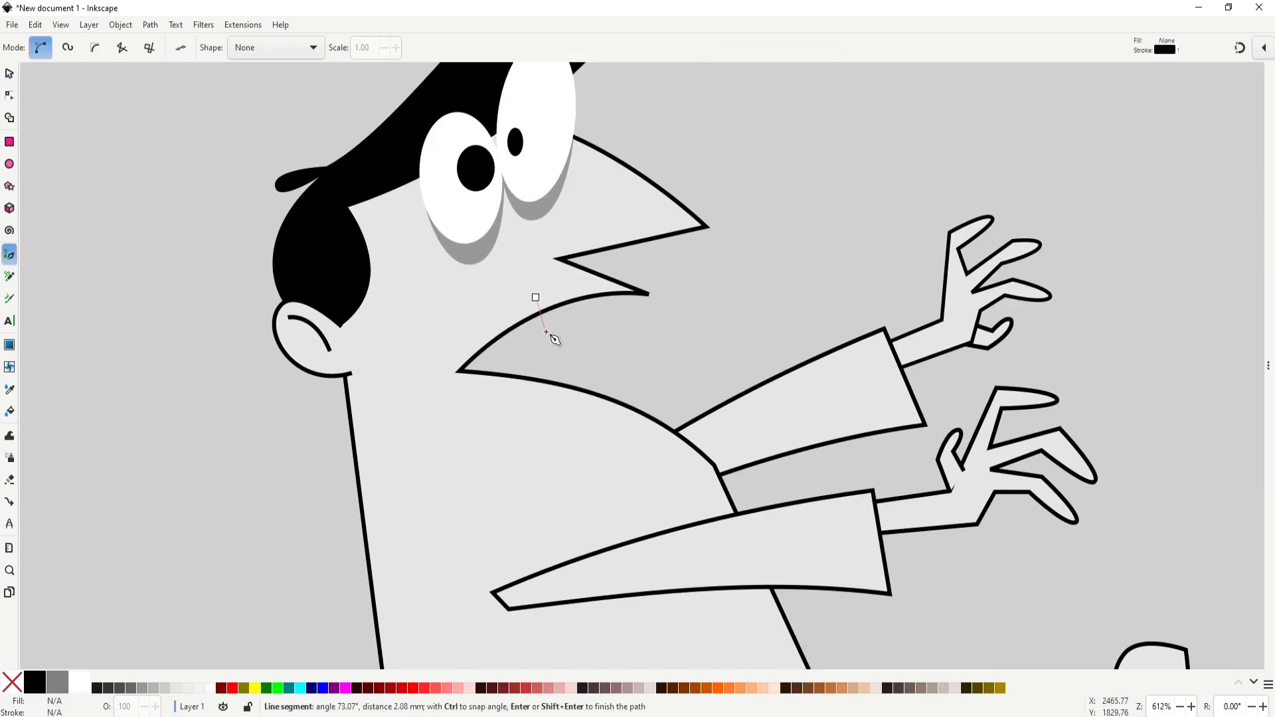
pyautogui.click(580, 326)
pyautogui.click(559, 290)
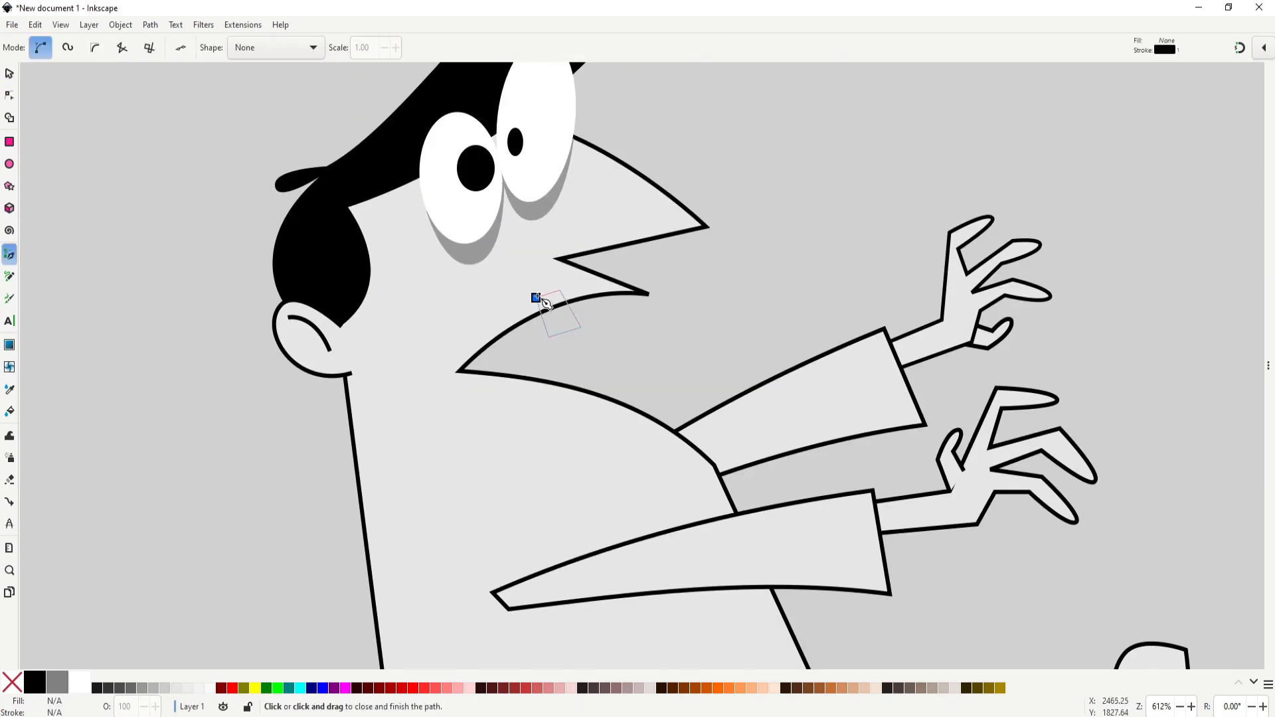
pyautogui.click(536, 297)
pyautogui.press('s')
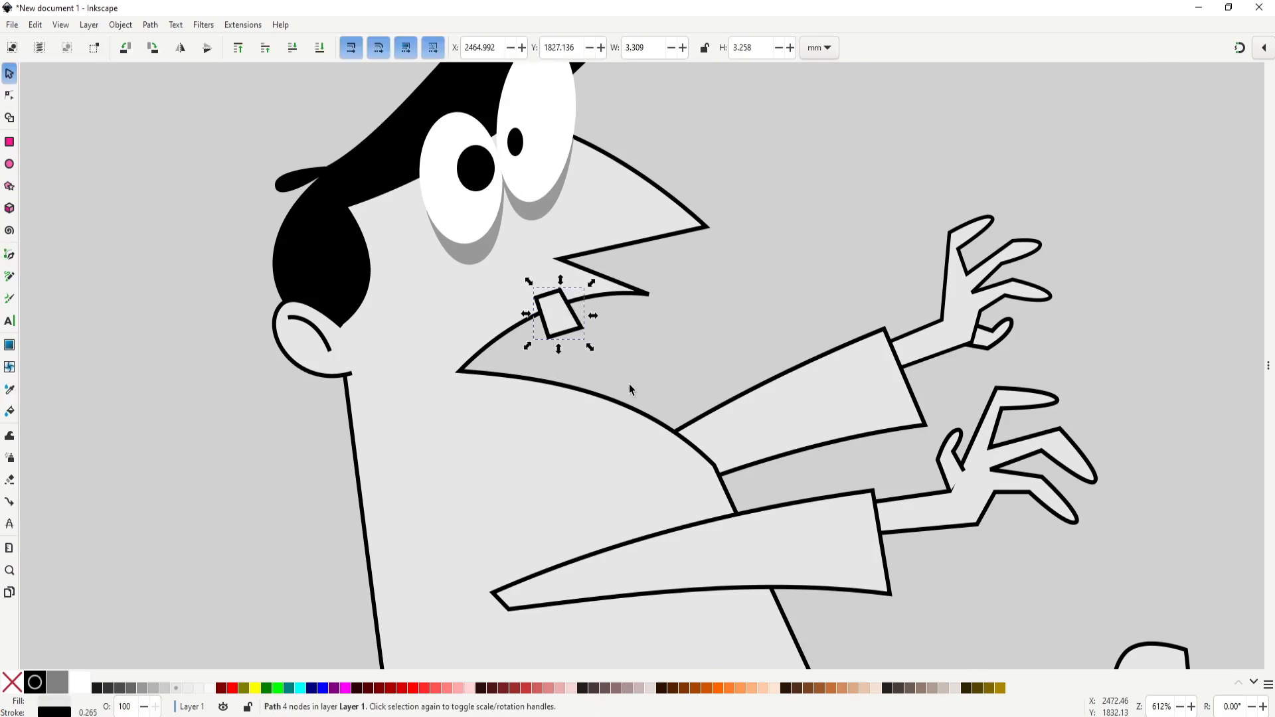
# Step: Draw a second four-sided tooth on the lower jaw, fill it with the head's gray, and place it behind the body
pyautogui.press('b')
pyautogui.click(600, 412)
pyautogui.click(606, 359)
pyautogui.click(636, 423)
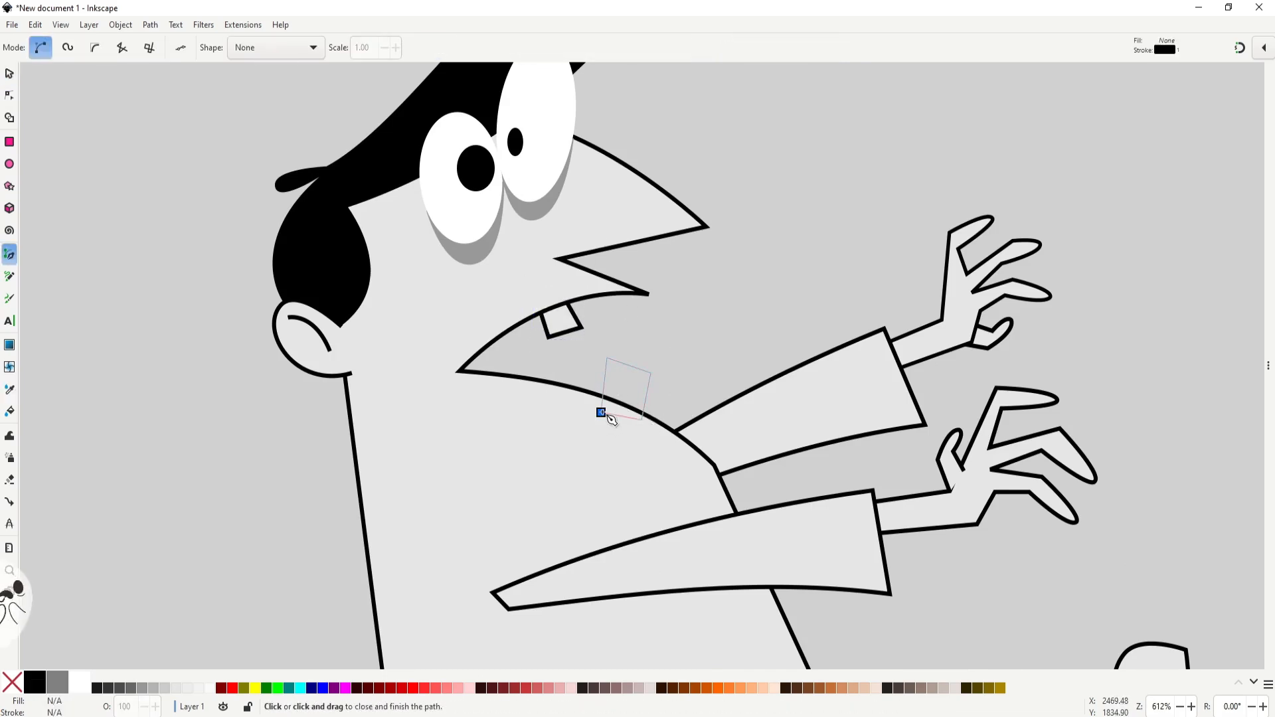
pyautogui.click(600, 411)
pyautogui.press('s')
pyautogui.press('d')
pyautogui.click(545, 274)
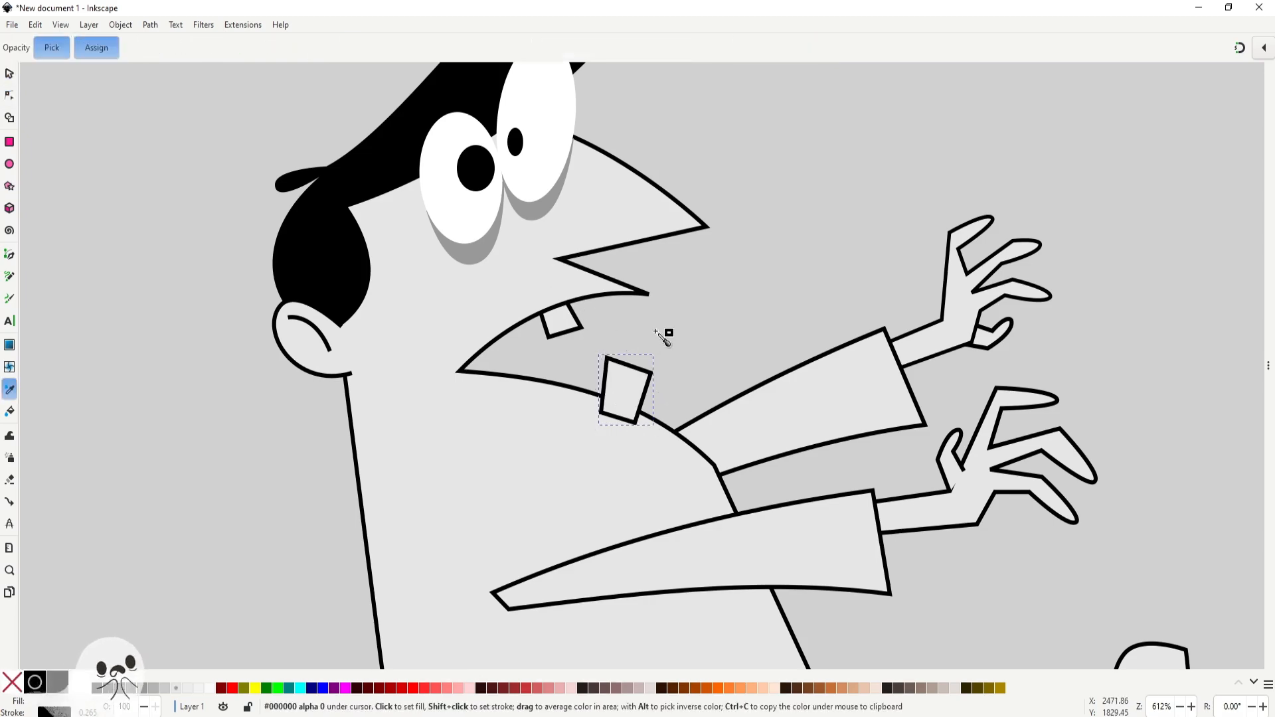
pyautogui.press('s')
pyautogui.press('Escape')
# Step: Nudge the upper tooth slightly forward along the mouth's edge
pyautogui.scroll(-3, 683, 375)
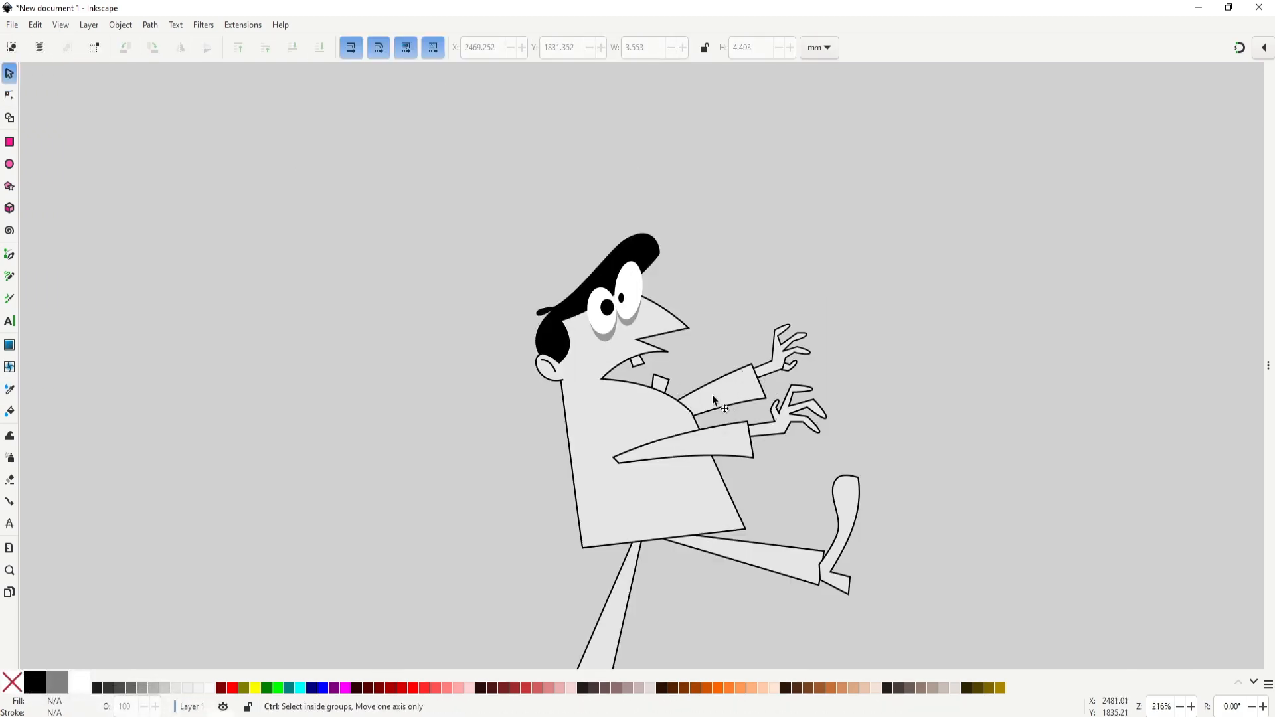
pyautogui.scroll(-1, 712, 395)
pyautogui.scroll(6, 690, 400)
pyautogui.click(578, 271)
pyautogui.click(433, 163)
pyautogui.press('Escape')
# Step: Draw a downward-bulging open curve about 23 mm across the upper torso, from the back edge to the front beside the far arm
pyautogui.scroll(-4, 677, 265)
pyautogui.scroll(-1, 744, 318)
pyautogui.scroll(3, 727, 318)
pyautogui.scroll(-2, 624, 321)
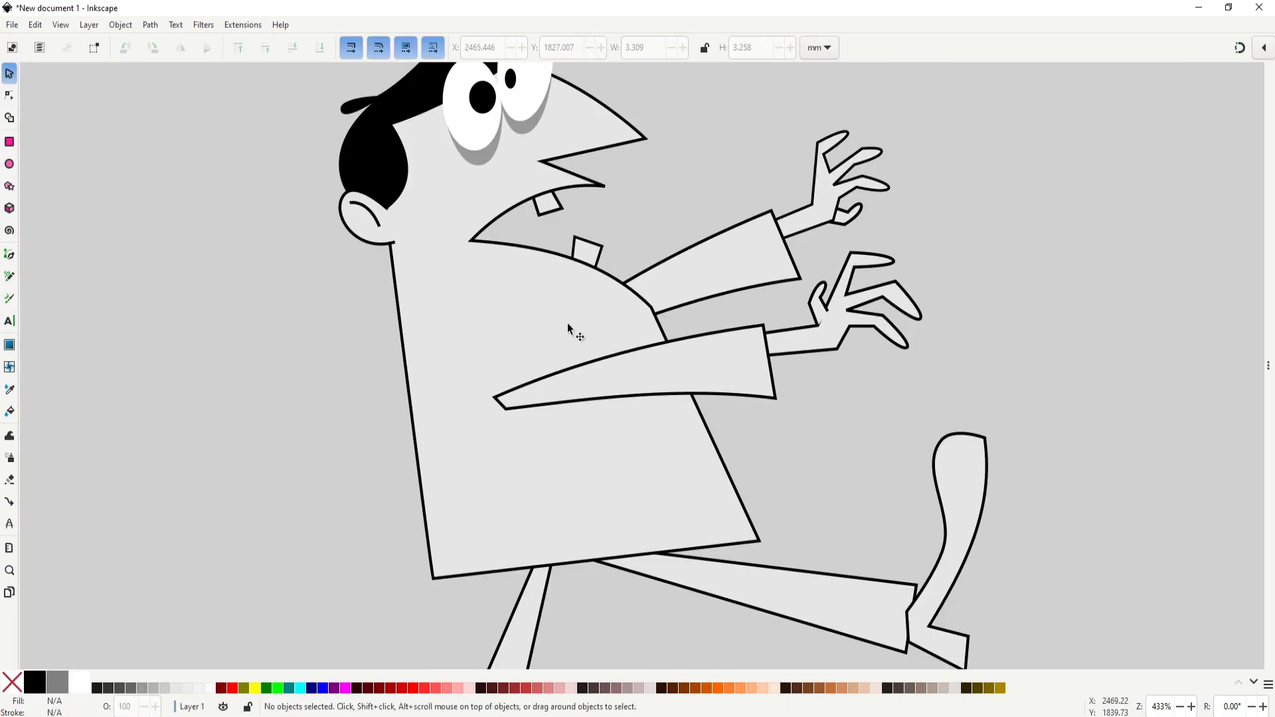
pyautogui.scroll(1, 569, 332)
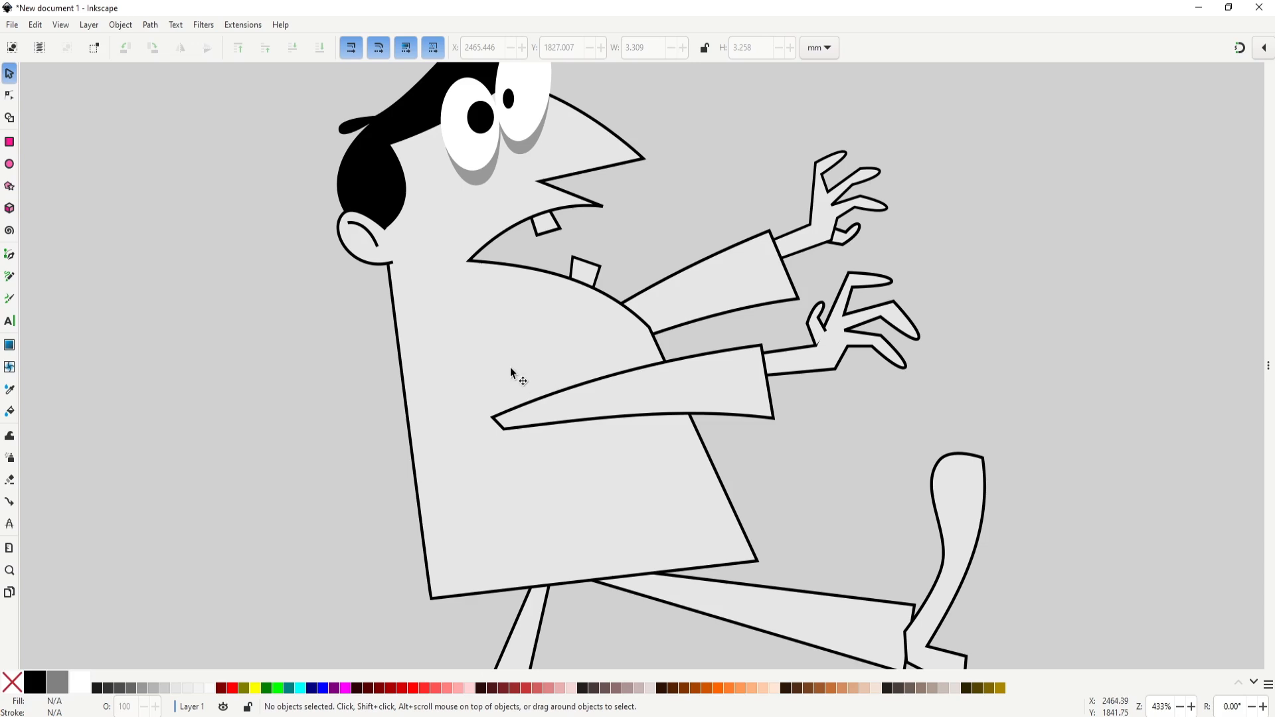
pyautogui.press('b')
pyautogui.click(402, 380)
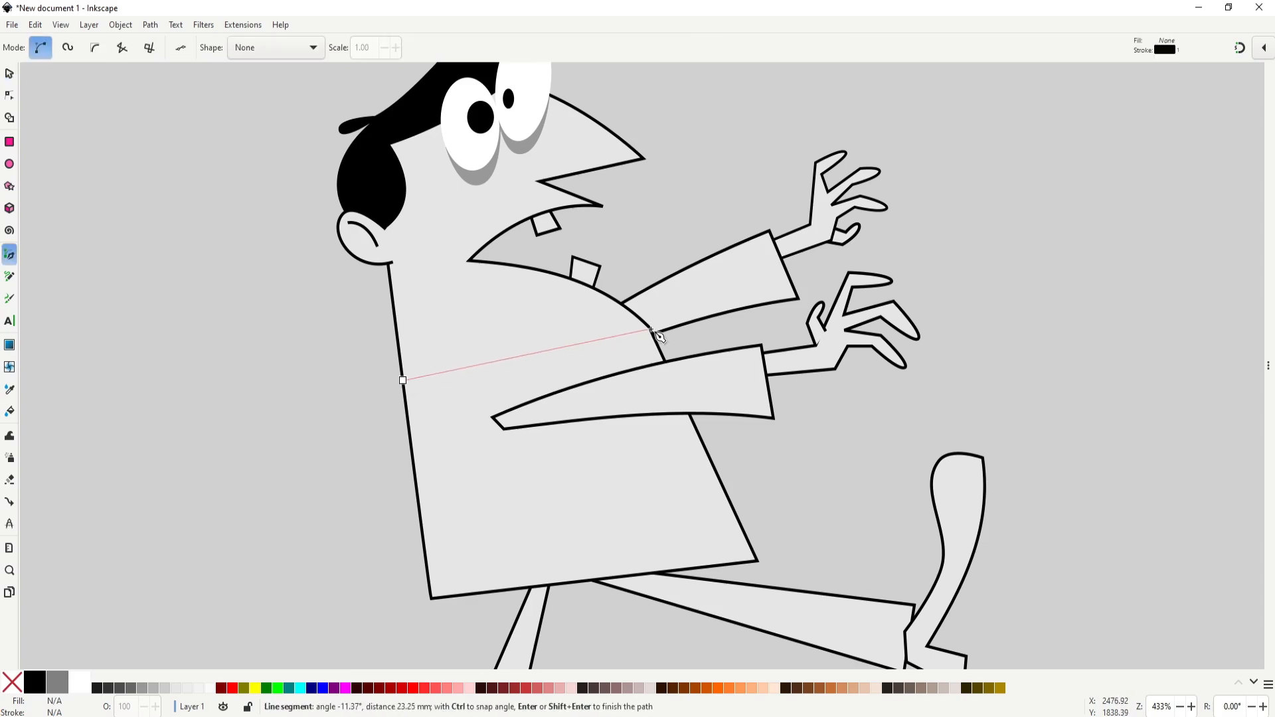
pyautogui.moveTo(651, 328); pyautogui.dragTo(781, 256)
pyautogui.press('space')
# Step: Extend both end nodes of the torso curve slightly beyond the body outline
pyautogui.press('n')
pyautogui.moveTo(650, 328); pyautogui.dragTo(666, 314)
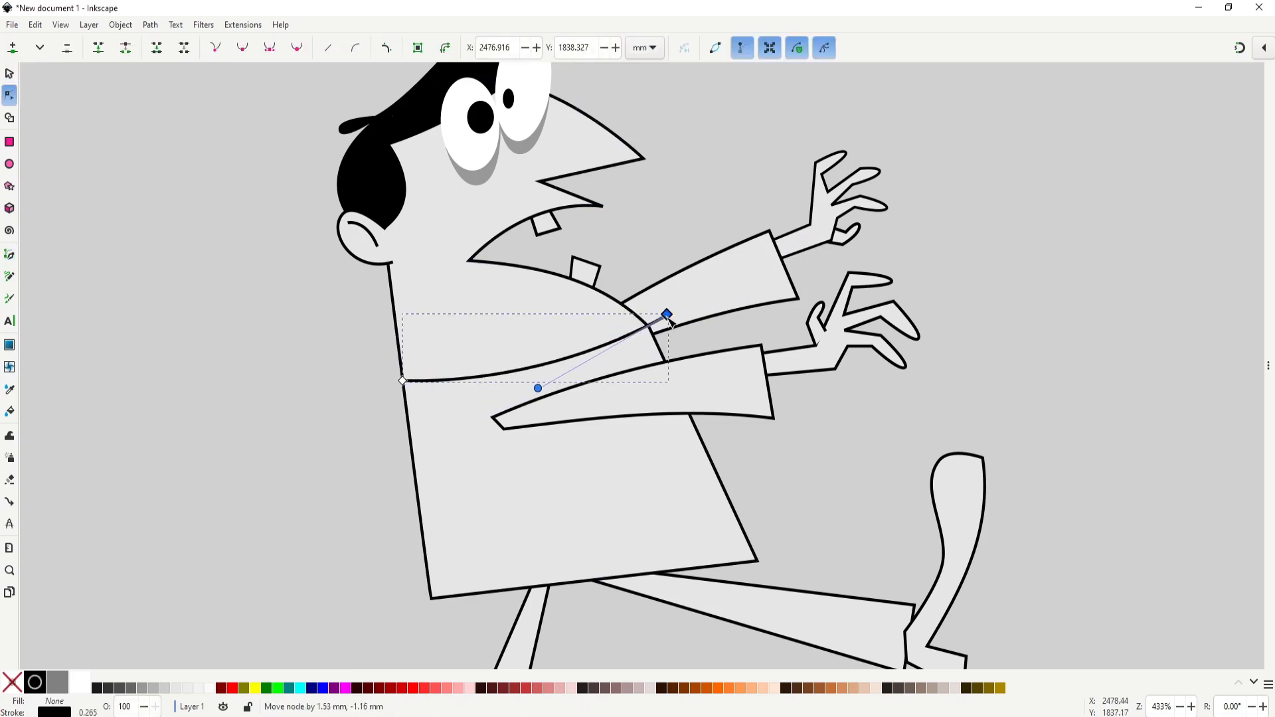
pyautogui.moveTo(403, 380); pyautogui.dragTo(388, 380)
# Step: Extend the torso curve with straight segments into a closed outline about 39 by 28 mm surrounding the lower torso
pyautogui.press('b')
pyautogui.click(388, 381)
pyautogui.click(392, 632)
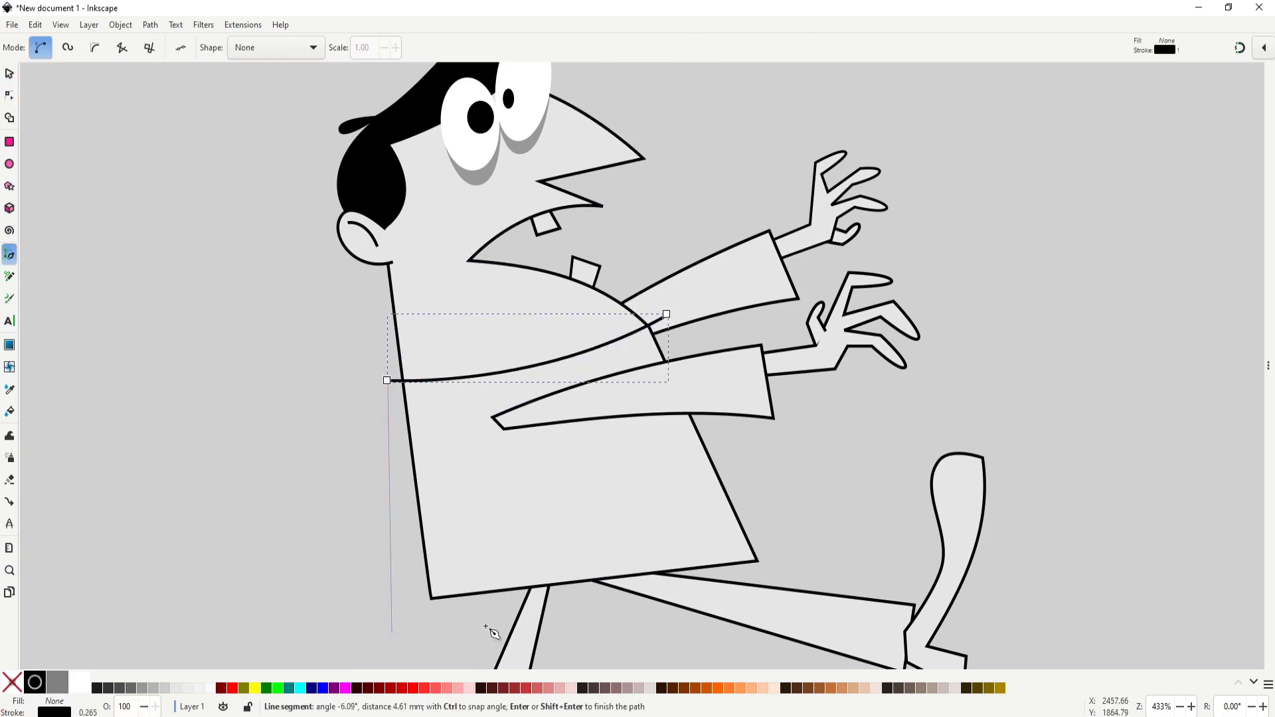
pyautogui.click(807, 591)
pyautogui.click(666, 315)
# Step: Intersect the closed outline with a copy of the body raised to the top, and keep the resulting shirt beneath the near arm
pyautogui.press('s')
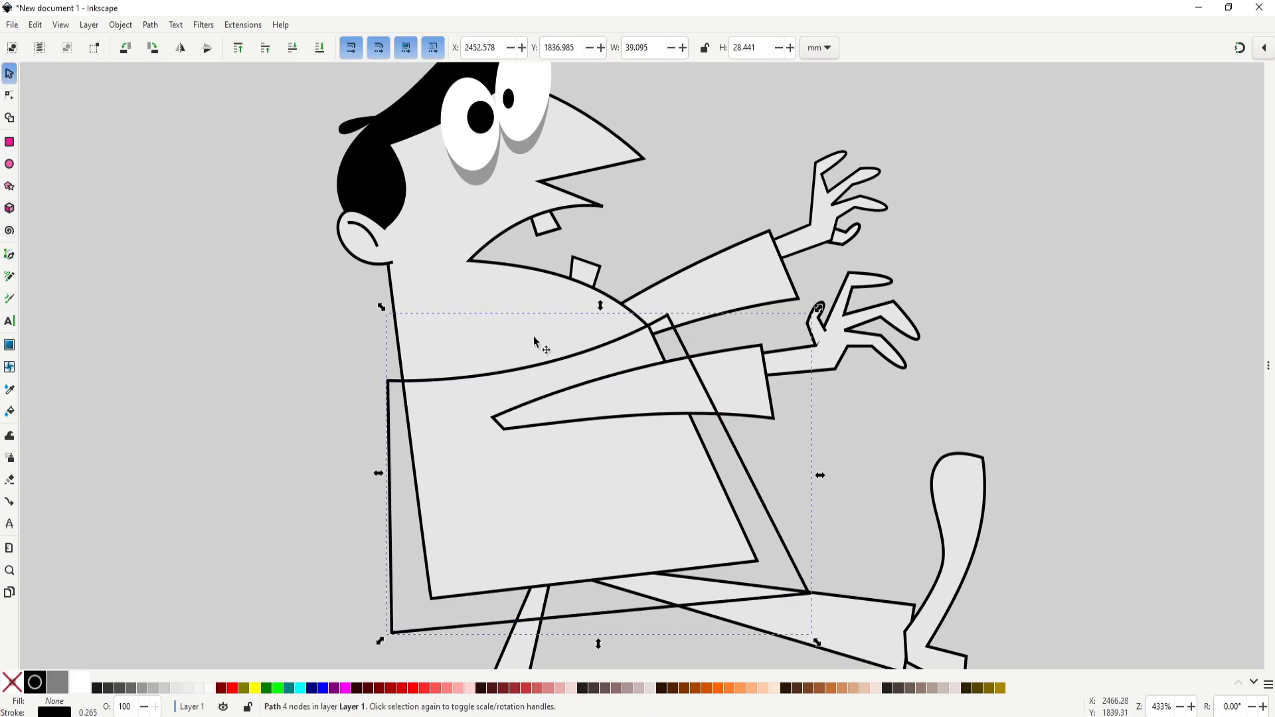
pyautogui.press('Home')
pyautogui.keyDown('shift'); pyautogui.click(771, 522); pyautogui.keyUp('shift')
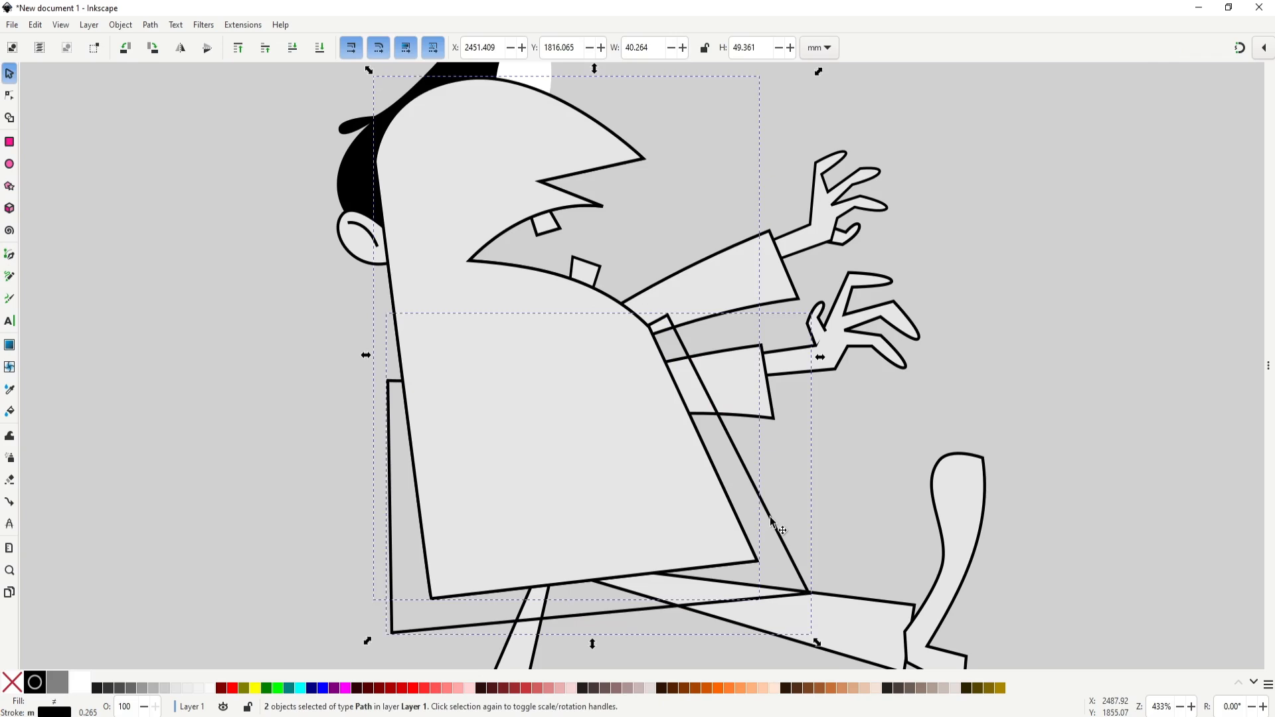
pyautogui.hotkey('ctrl', '*')
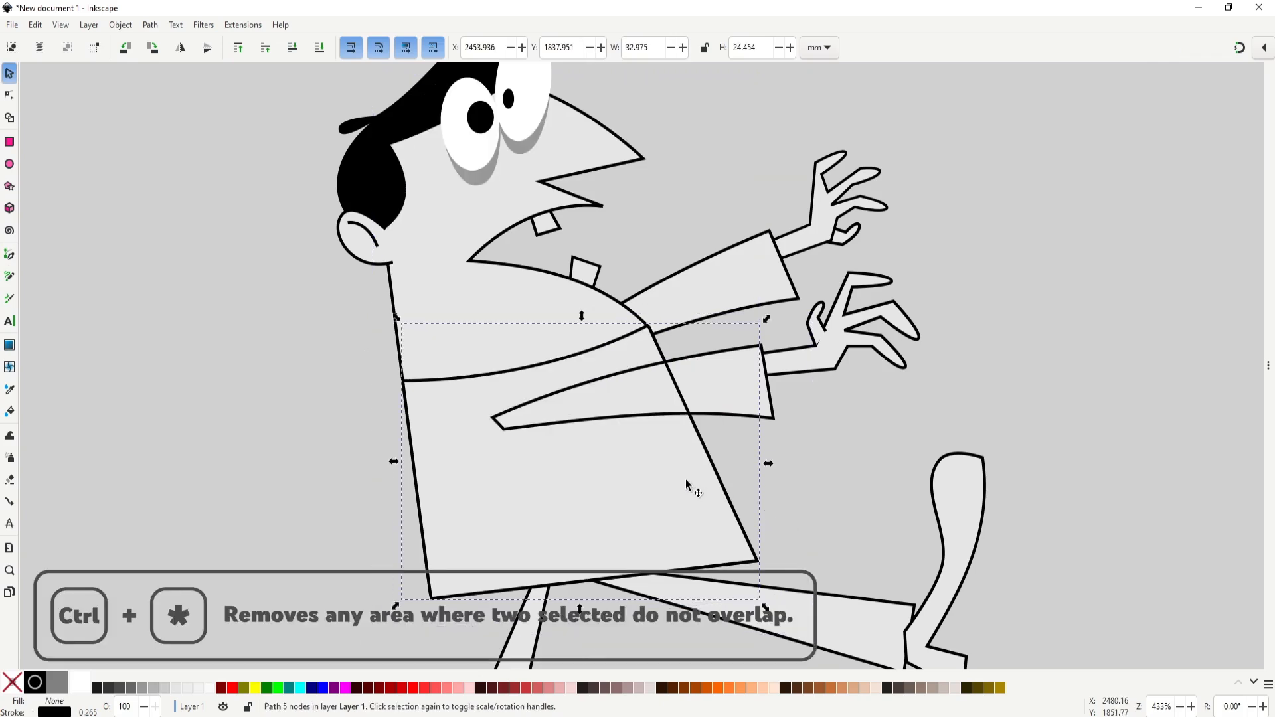
pyautogui.press('pagedown')
# Step: Place the raised foot behind its trouser leg
pyautogui.click(854, 500)
pyautogui.keyDown('ctrl'); pyautogui.scroll(-4, 834, 508); pyautogui.keyUp('ctrl')
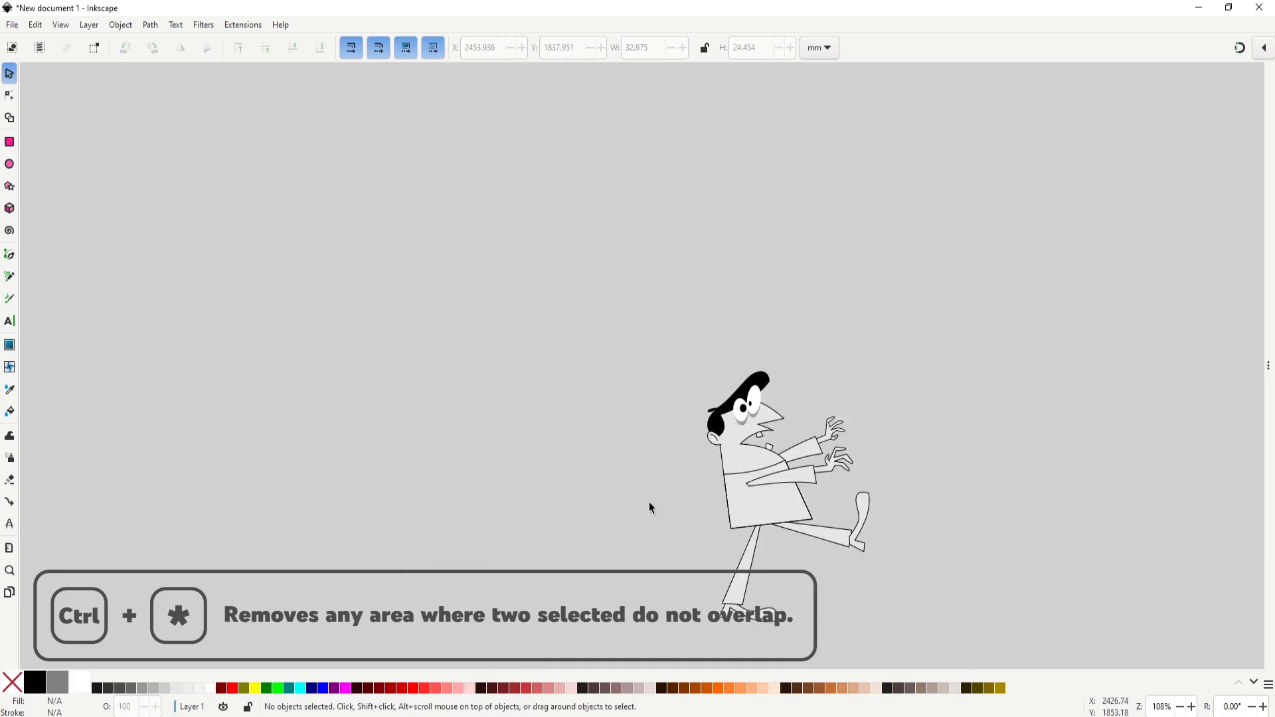
pyautogui.keyDown('ctrl'); pyautogui.scroll(3, 612, 416); pyautogui.keyUp('ctrl')
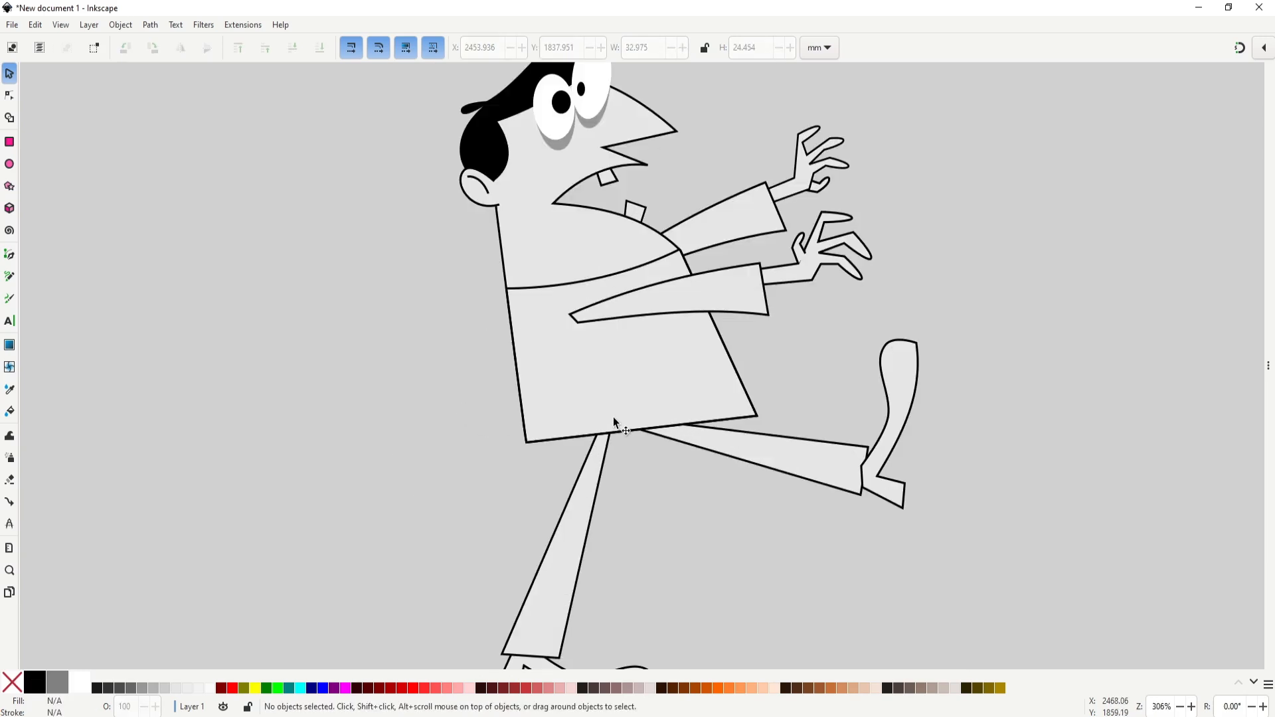
pyautogui.click(889, 425)
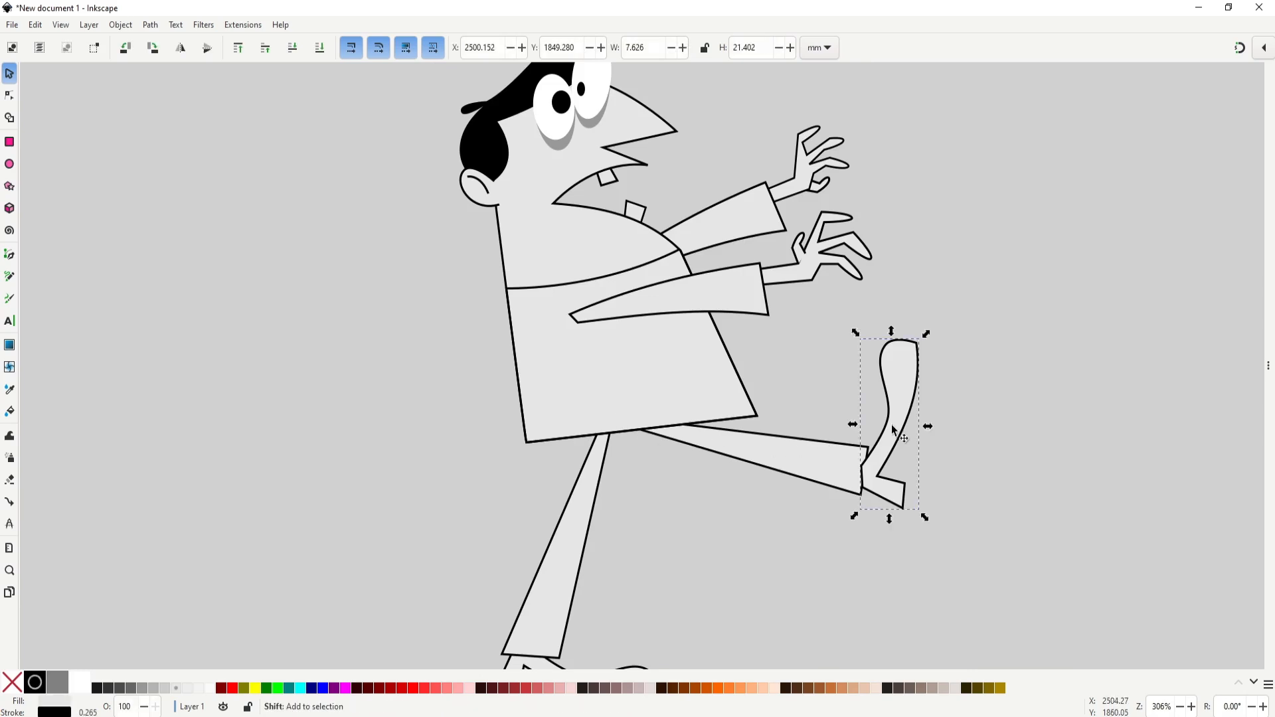
pyautogui.click(821, 542)
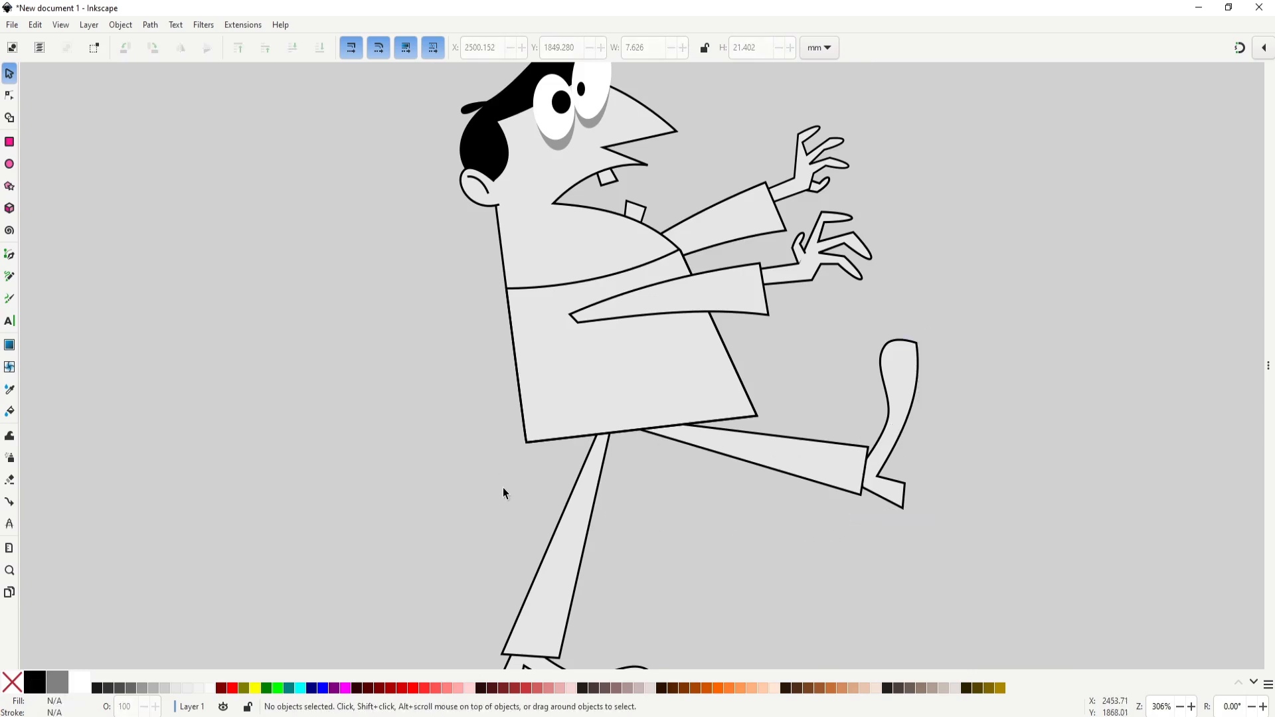
# Step: Draw a closed jagged shape with three upward peaks across the shirt's hem at the back corner
pyautogui.keyDown('ctrl'); pyautogui.scroll(3, 515, 507); pyautogui.keyUp('ctrl')
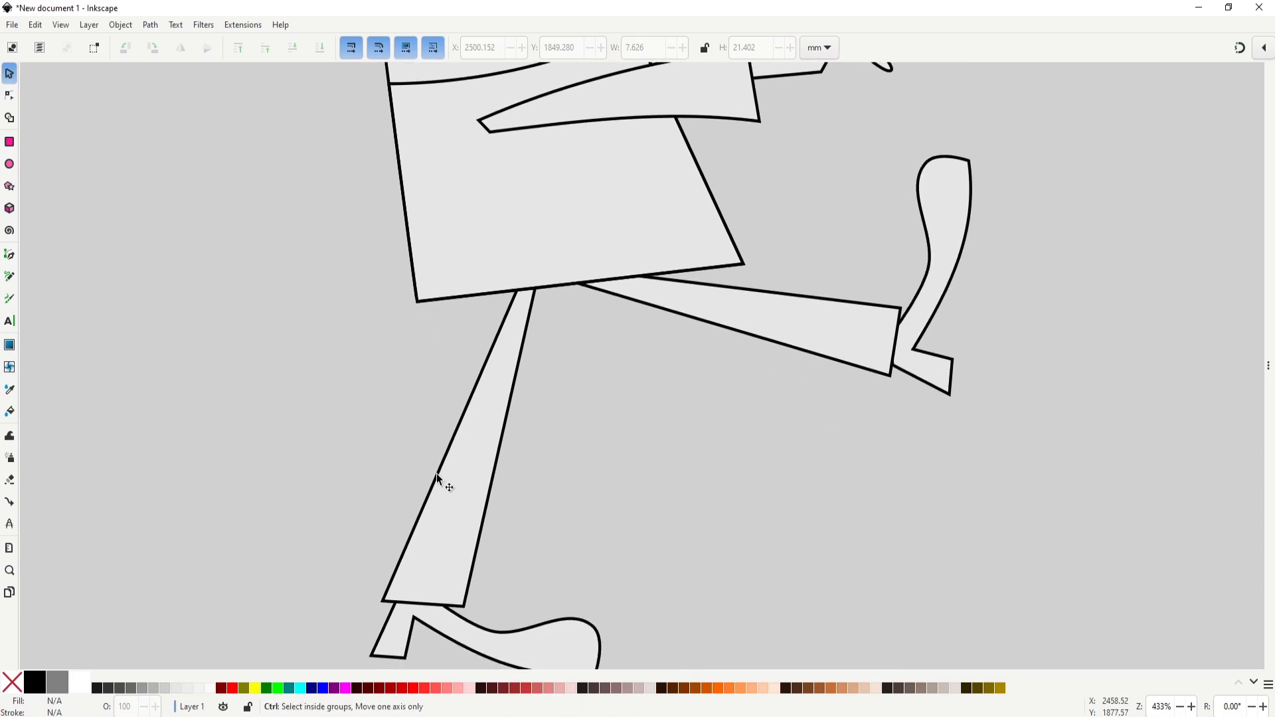
pyautogui.scroll(5, 413, 499)
pyautogui.press('b')
pyautogui.click(365, 496)
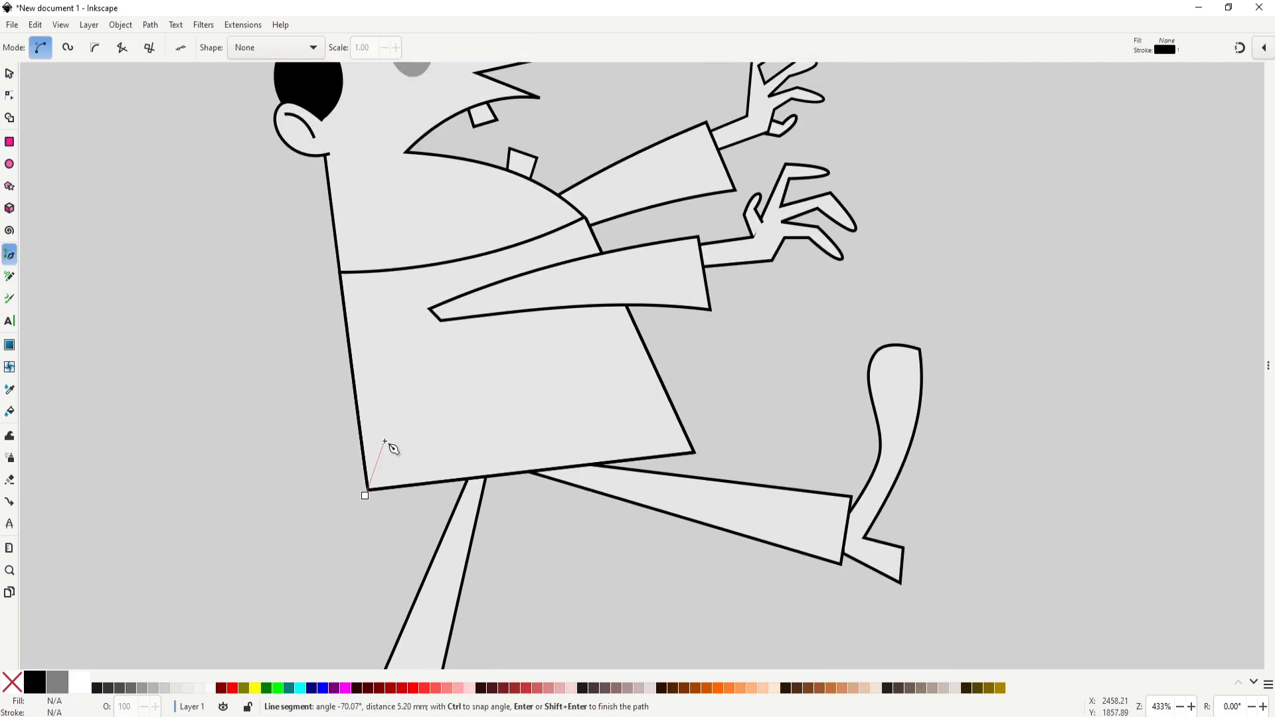
pyautogui.press('Escape')
pyautogui.click(364, 510)
pyautogui.click(378, 455)
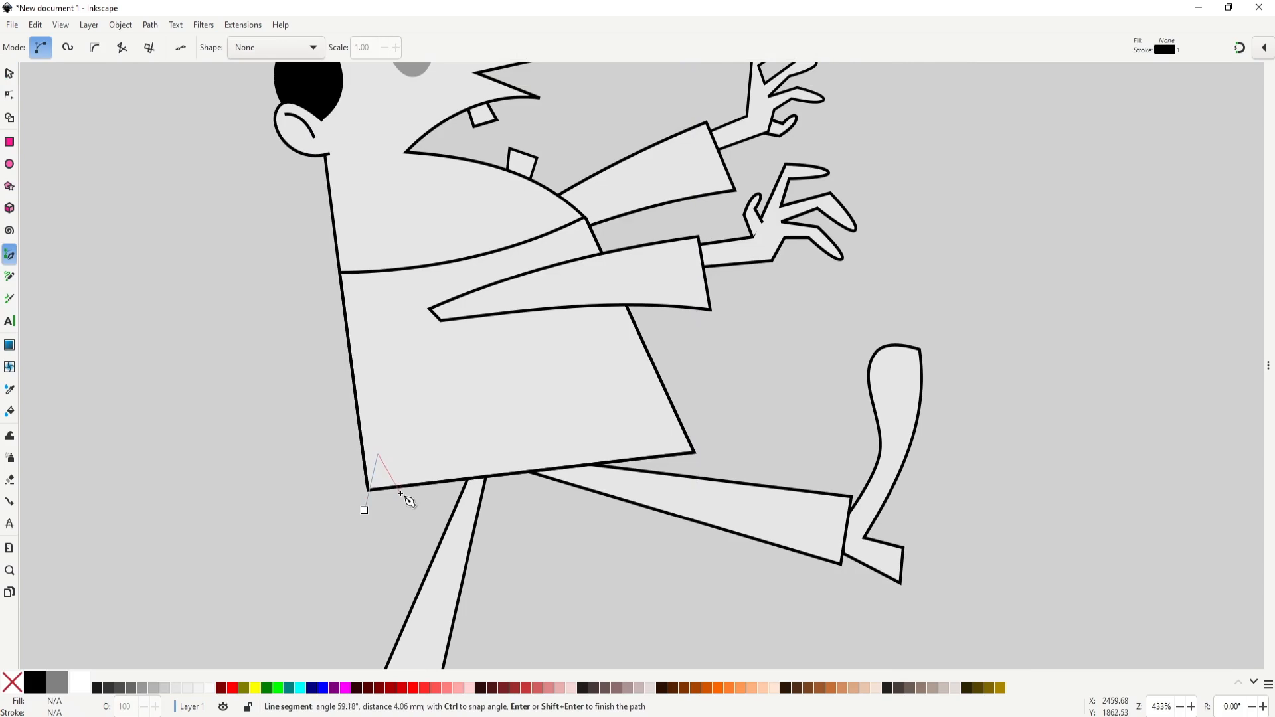
pyautogui.click(393, 481)
pyautogui.click(412, 429)
pyautogui.click(452, 468)
pyautogui.click(468, 438)
pyautogui.click(500, 492)
pyautogui.click(364, 510)
# Step: Move the jagged shape to the front part of the shirt's hem and widen it to about 15.5 mm
pyautogui.press('s')
pyautogui.moveTo(437, 504); pyautogui.dragTo(601, 479)
pyautogui.moveTo(519, 448); pyautogui.dragTo(492, 448)
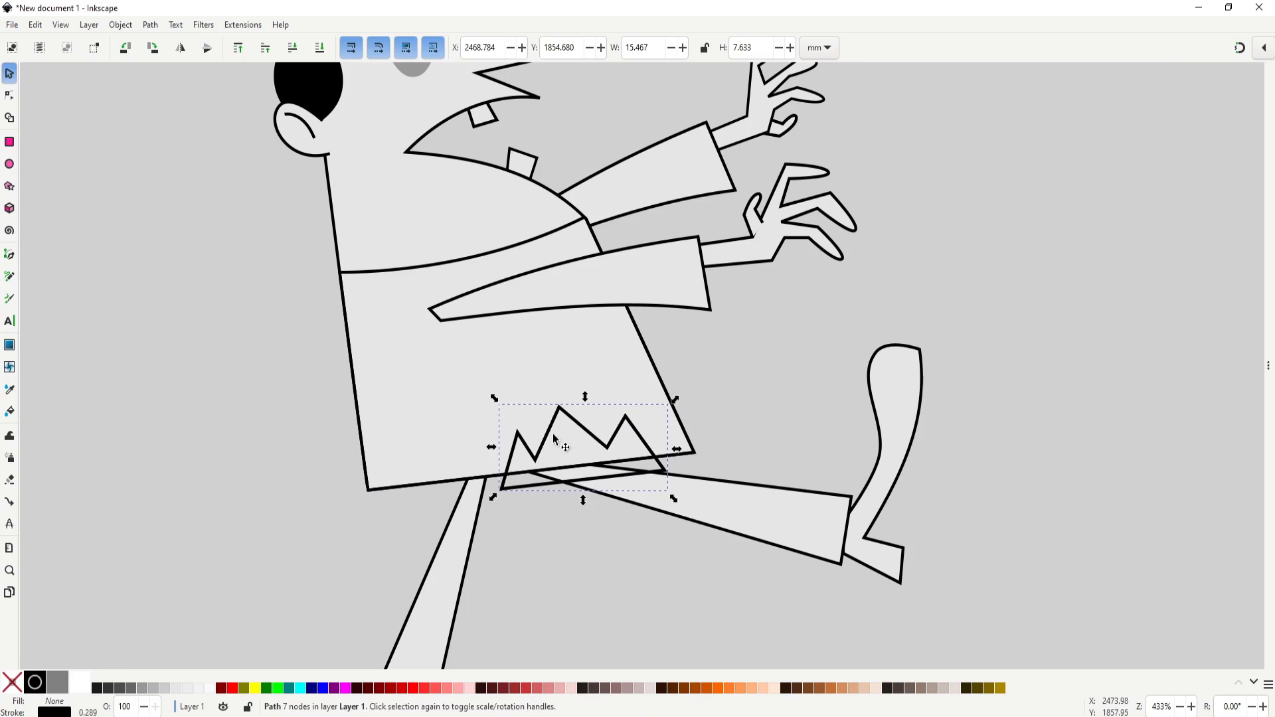
# Step: Subtract the jagged shape from the shirt to tear its front hem
pyautogui.click(576, 444)
pyautogui.press('d')
pyautogui.press('s')
pyautogui.click(590, 452)
pyautogui.keyDown('shift'); pyautogui.click(593, 411); pyautogui.keyUp('shift')
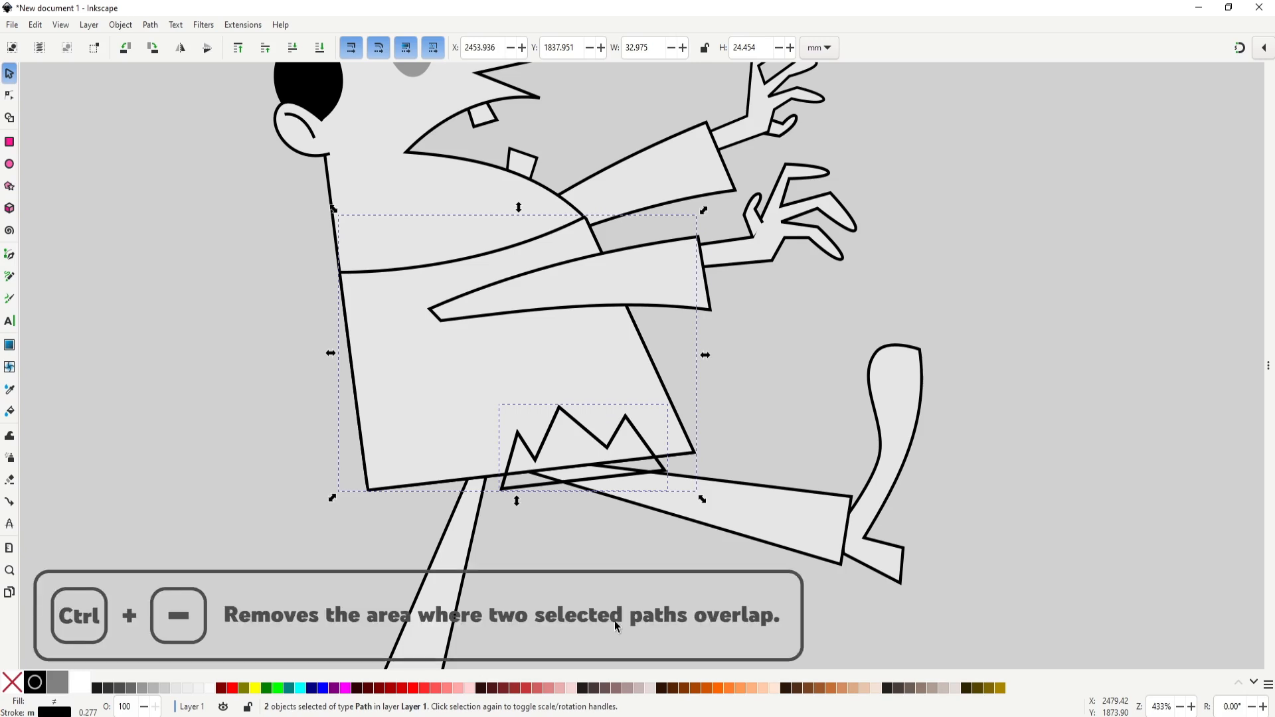
pyautogui.hotkey('ctrl', '-')
pyautogui.scroll(-2, 624, 572)
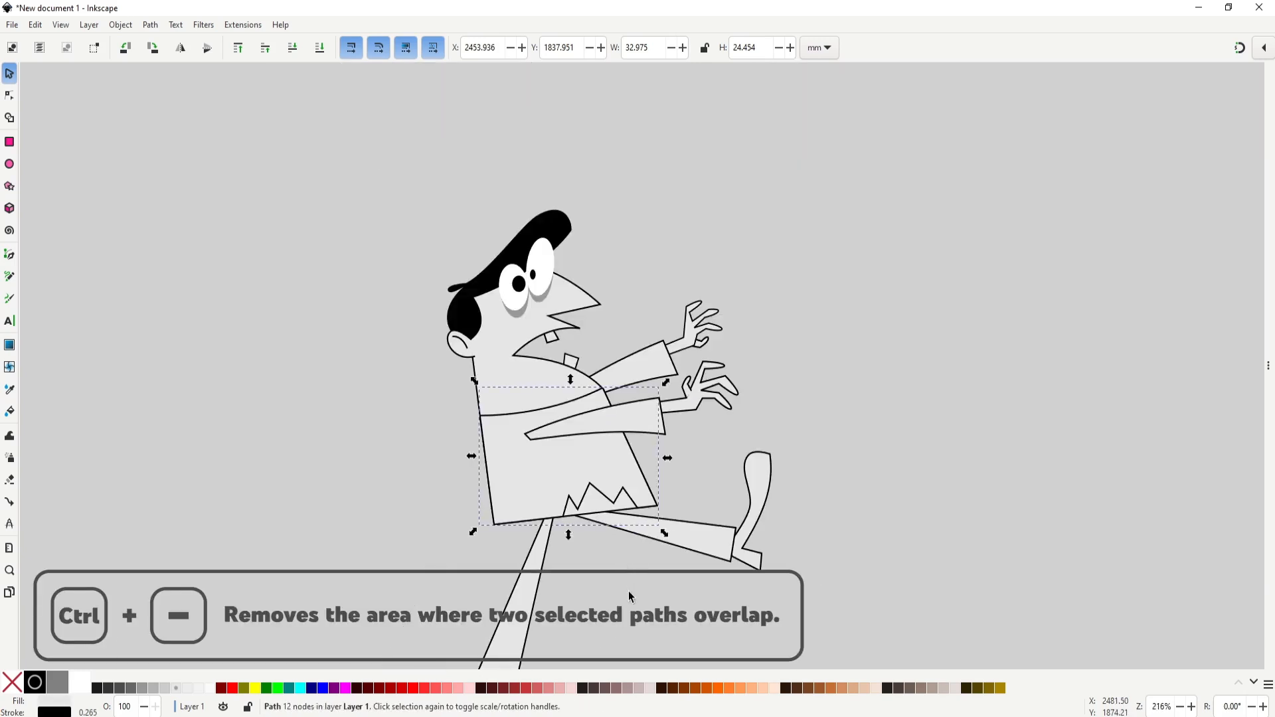
# Step: Move several peak and valley nodes of the shirt's torn hem to make the tear more irregular
pyautogui.scroll(2, 631, 524)
pyautogui.press('n')
pyautogui.click(652, 492)
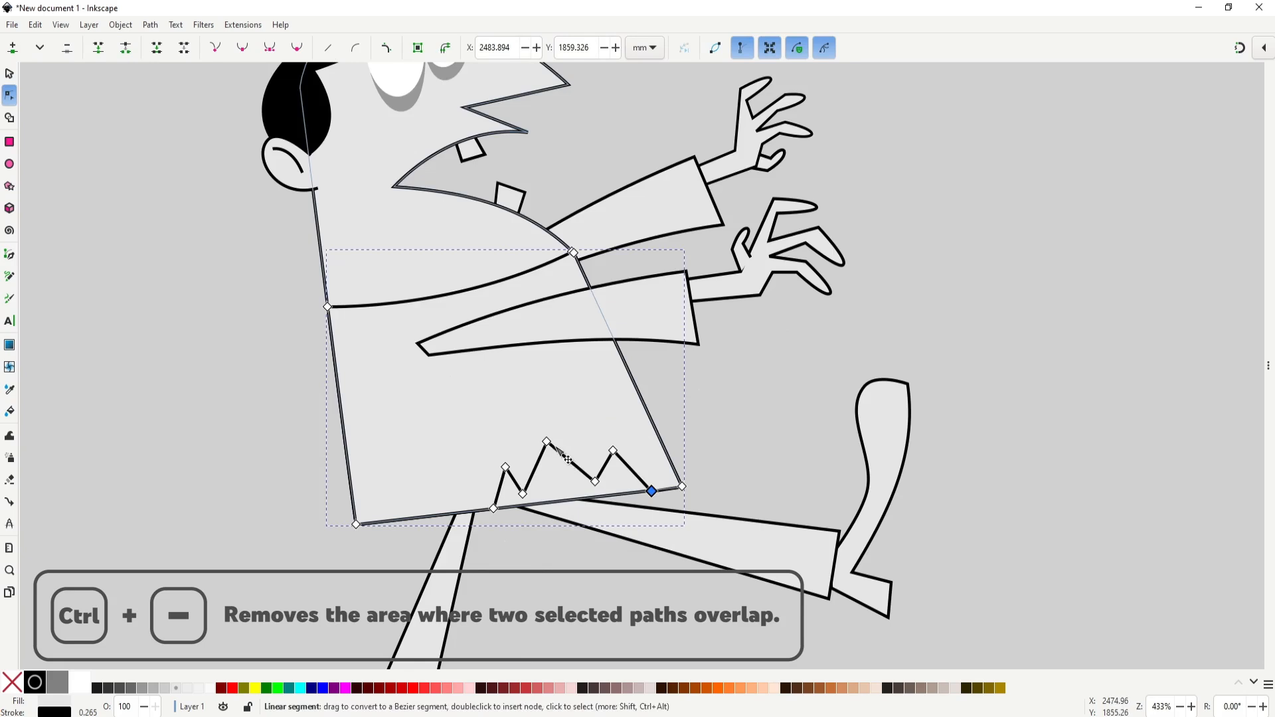
pyautogui.moveTo(547, 442); pyautogui.dragTo(509, 481)
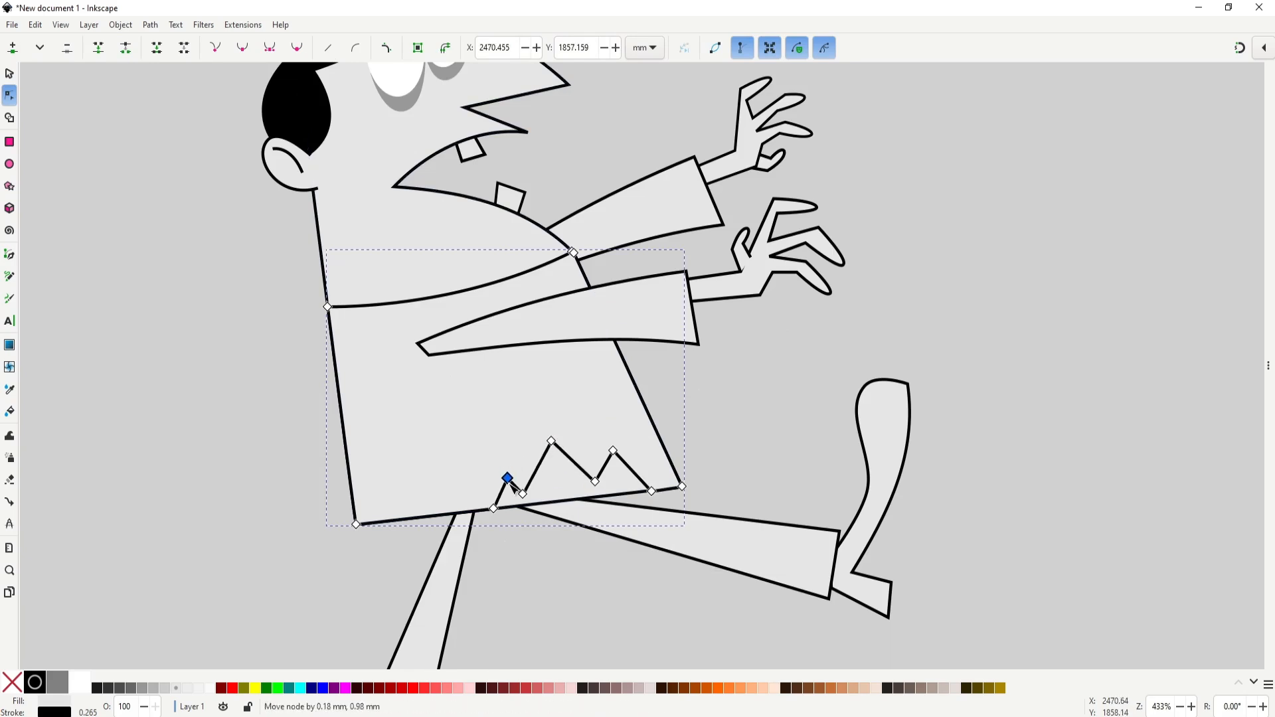
pyautogui.moveTo(613, 451); pyautogui.dragTo(609, 482)
pyautogui.moveTo(552, 442); pyautogui.dragTo(561, 446)
pyautogui.press('s')
pyautogui.click(576, 548)
# Step: Draw a closed shape with four jagged points across the back edge of the standing trouser leg, around its middle
pyautogui.scroll(-3, 570, 564)
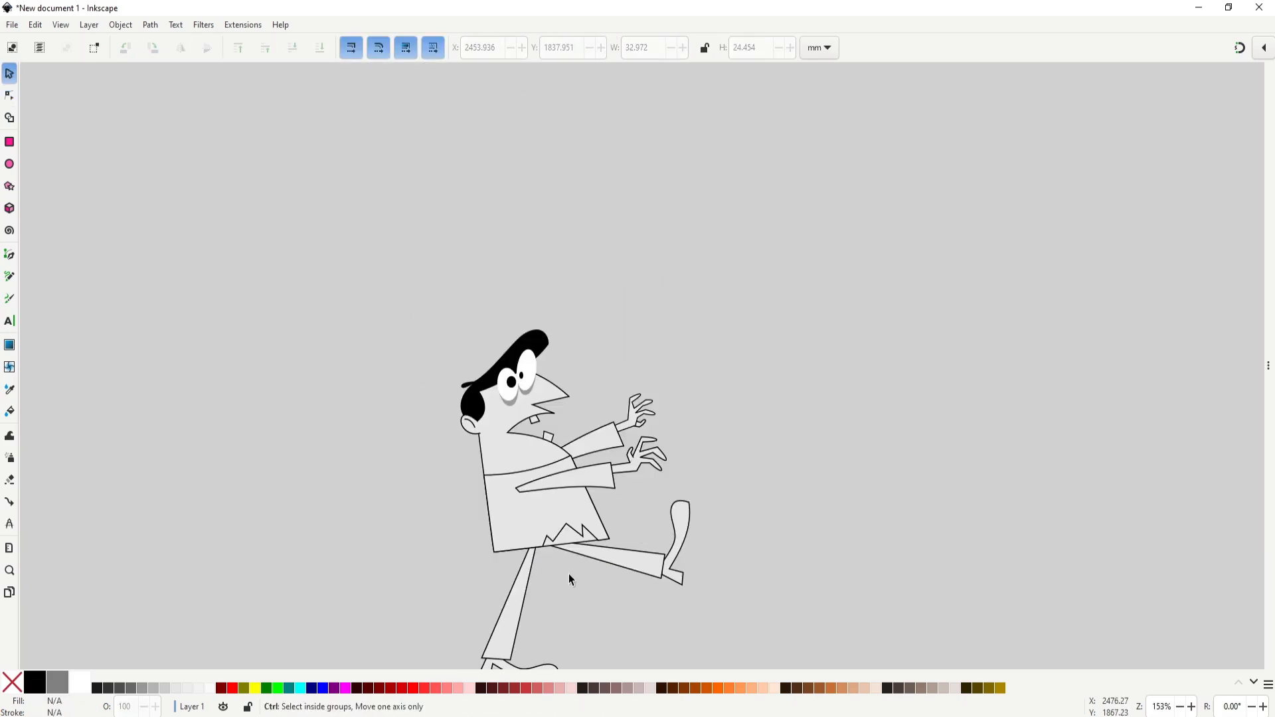
pyautogui.scroll(-1, 577, 452)
pyautogui.scroll(3, 505, 511)
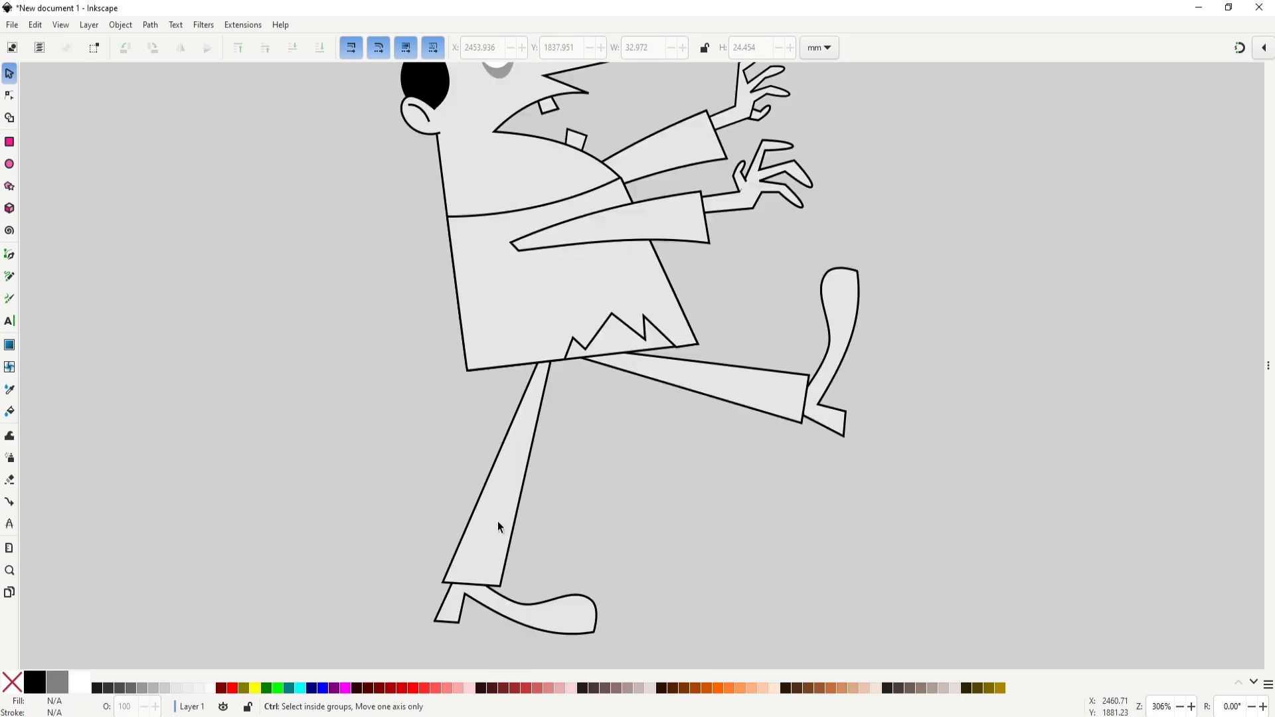
pyautogui.scroll(1, 485, 488)
pyautogui.press('b')
pyautogui.click(491, 392)
pyautogui.click(531, 428)
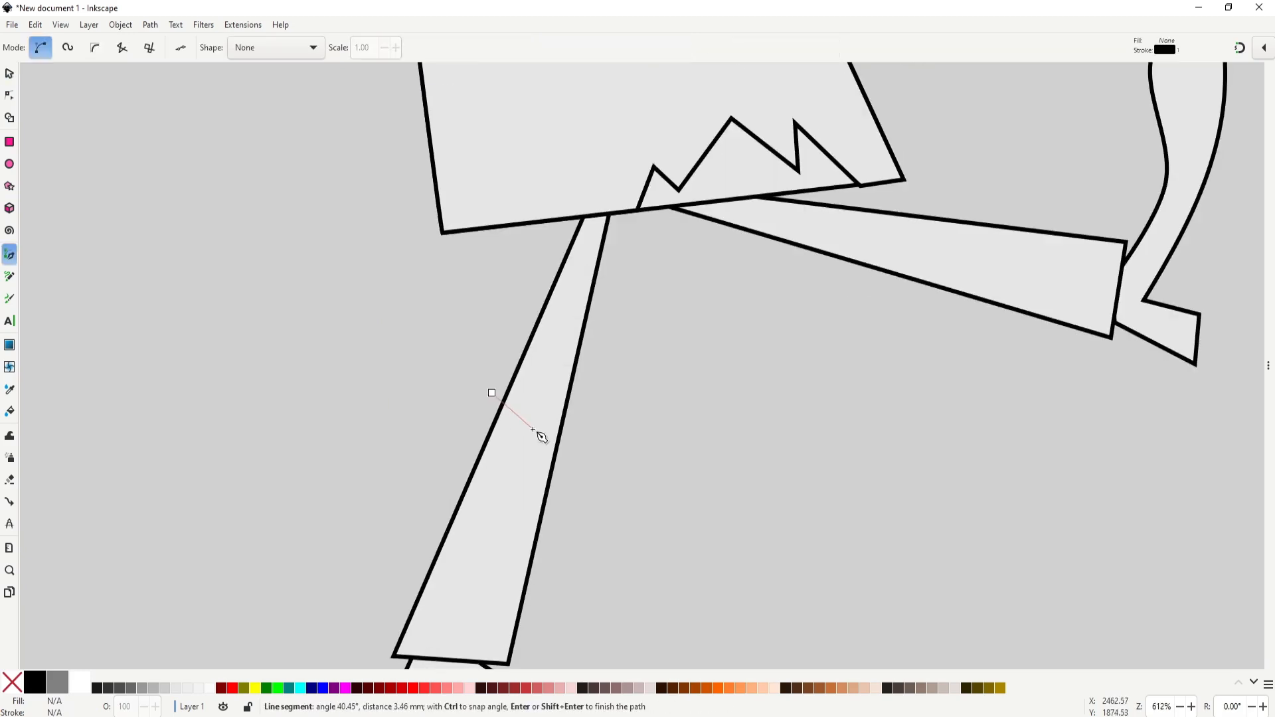
pyautogui.click(501, 439)
pyautogui.click(526, 472)
pyautogui.click(497, 475)
pyautogui.click(515, 523)
pyautogui.click(480, 498)
pyautogui.click(480, 544)
pyautogui.click(436, 492)
pyautogui.click(491, 393)
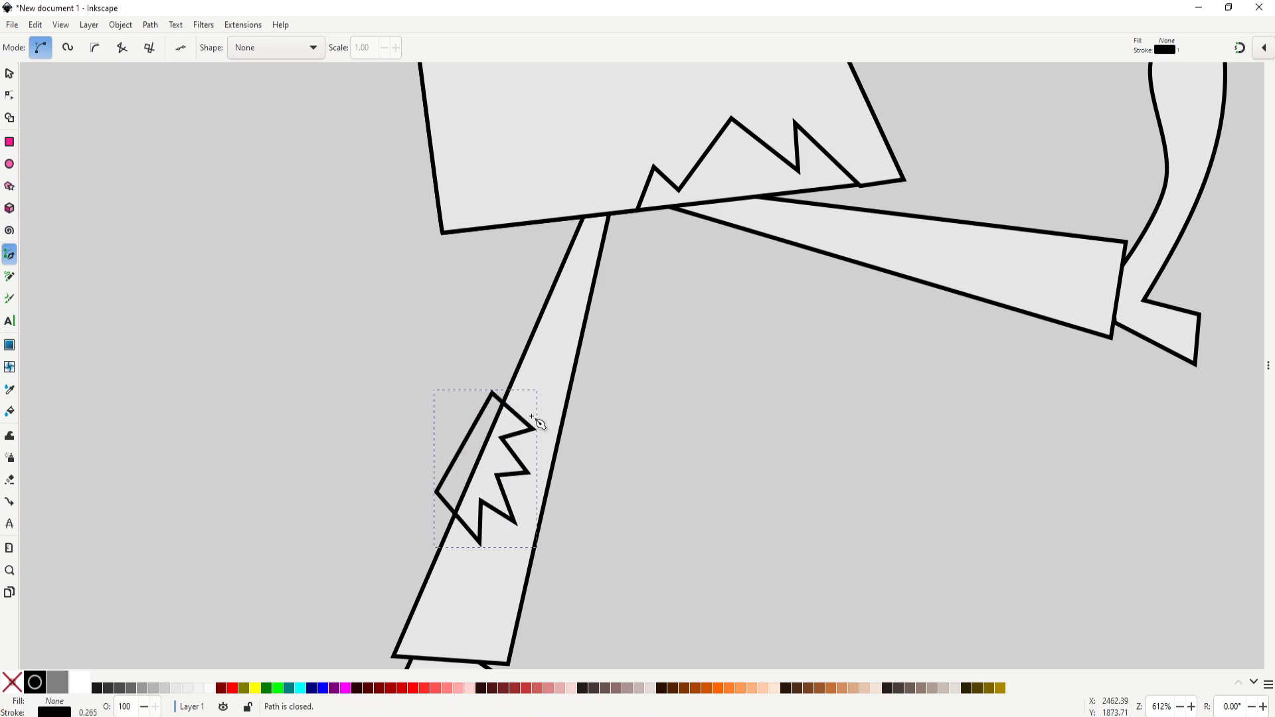
# Step: Subtract the jagged shape from the standing trouser leg to tear its back edge
pyautogui.press('s')
pyautogui.keyDown('shift'); pyautogui.click(564, 323); pyautogui.keyUp('shift')
pyautogui.hotkey('ctrl', '-')
pyautogui.scroll(-1, 608, 496)
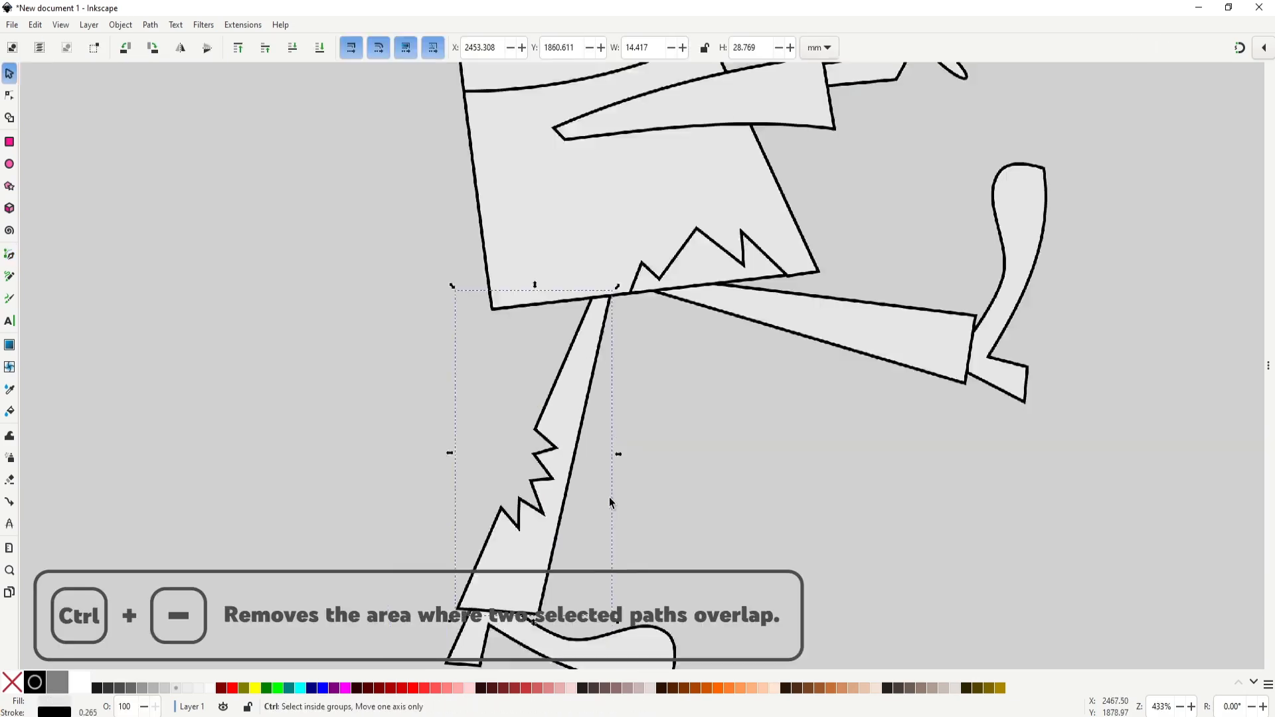
pyautogui.scroll(-1, 608, 496)
# Step: Move the inner nodes of the tear in the standing trouser leg to make its teeth uneven
pyautogui.scroll(2, 565, 522)
pyautogui.press('n')
pyautogui.click(547, 413)
pyautogui.click(541, 414)
pyautogui.moveTo(545, 410); pyautogui.dragTo(529, 489)
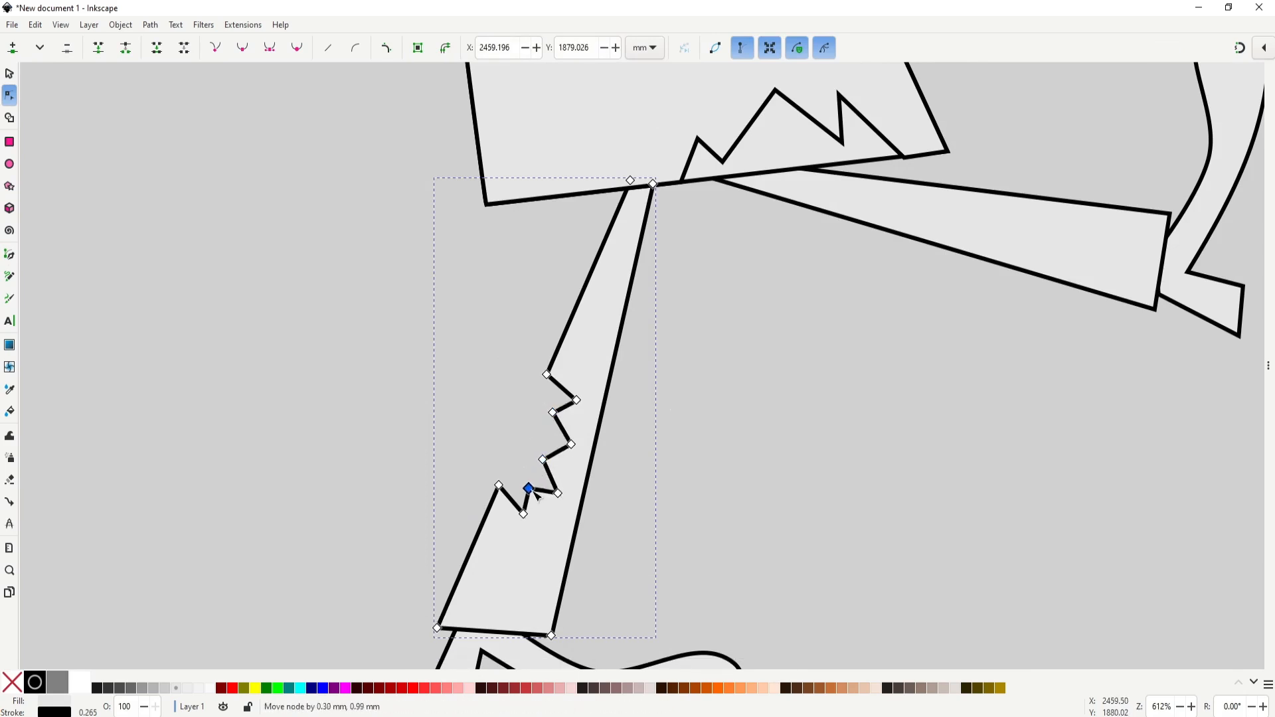
# Step: Draw a slanted four-sided shape about 8 by 15 mm over the tear as the bare part of the standing leg
pyautogui.press('b')
pyautogui.scroll(-3, 581, 356)
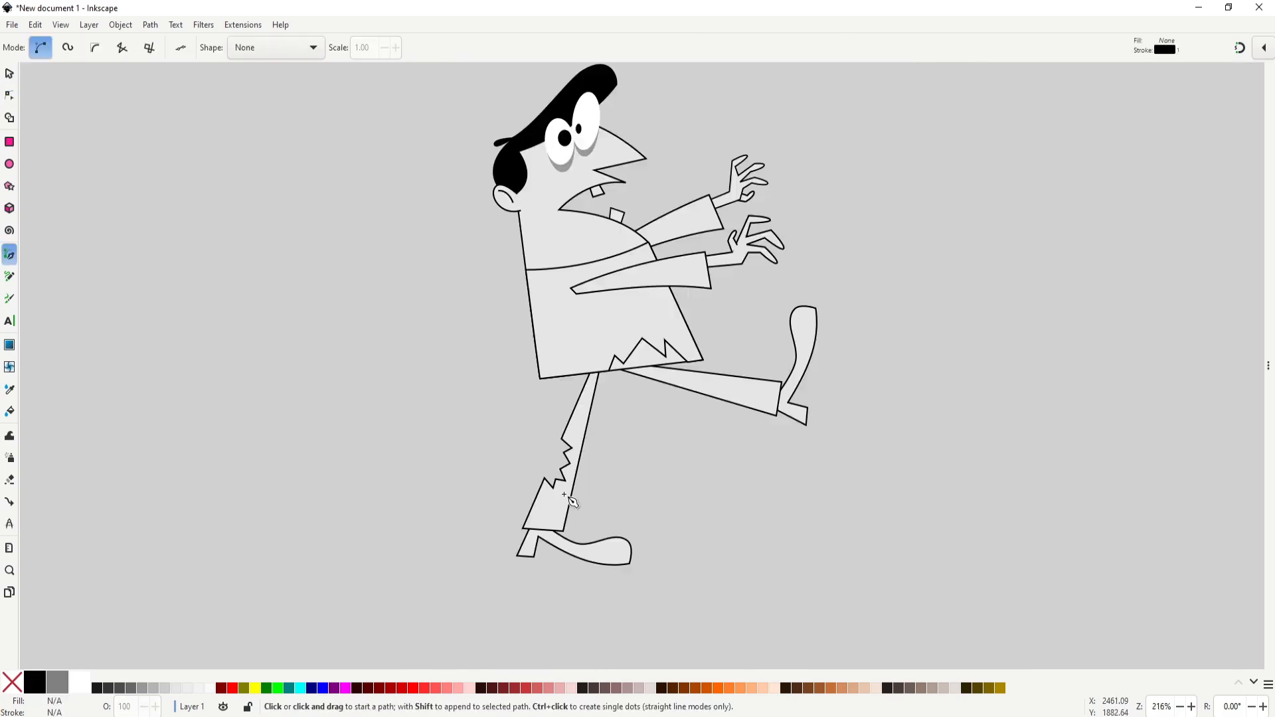
pyautogui.scroll(2, 591, 364)
pyautogui.click(580, 363)
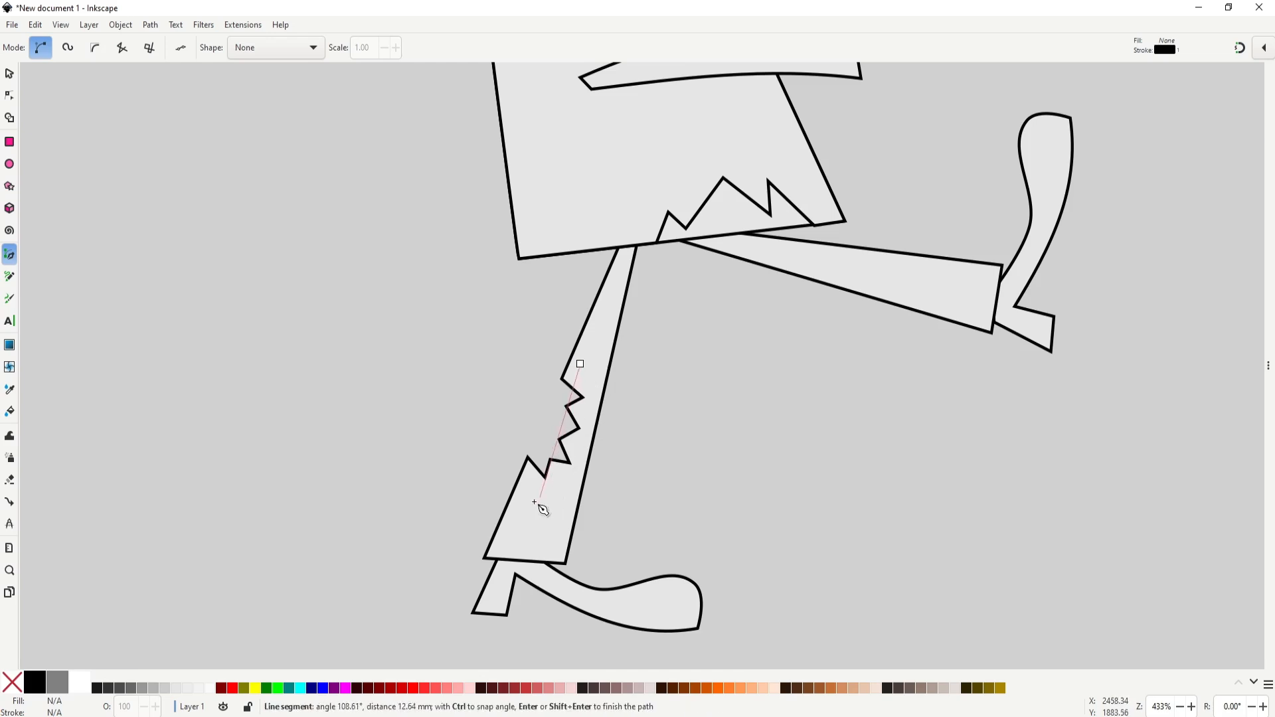
pyautogui.click(519, 515)
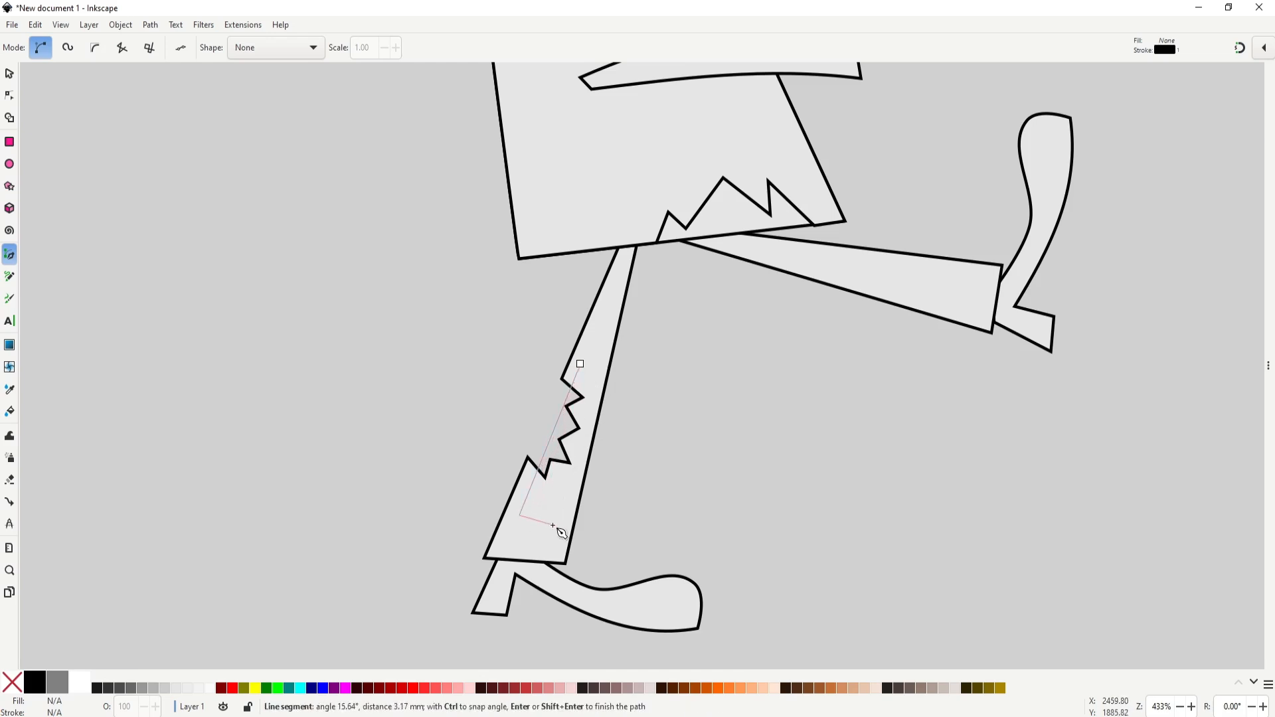
pyautogui.click(554, 526)
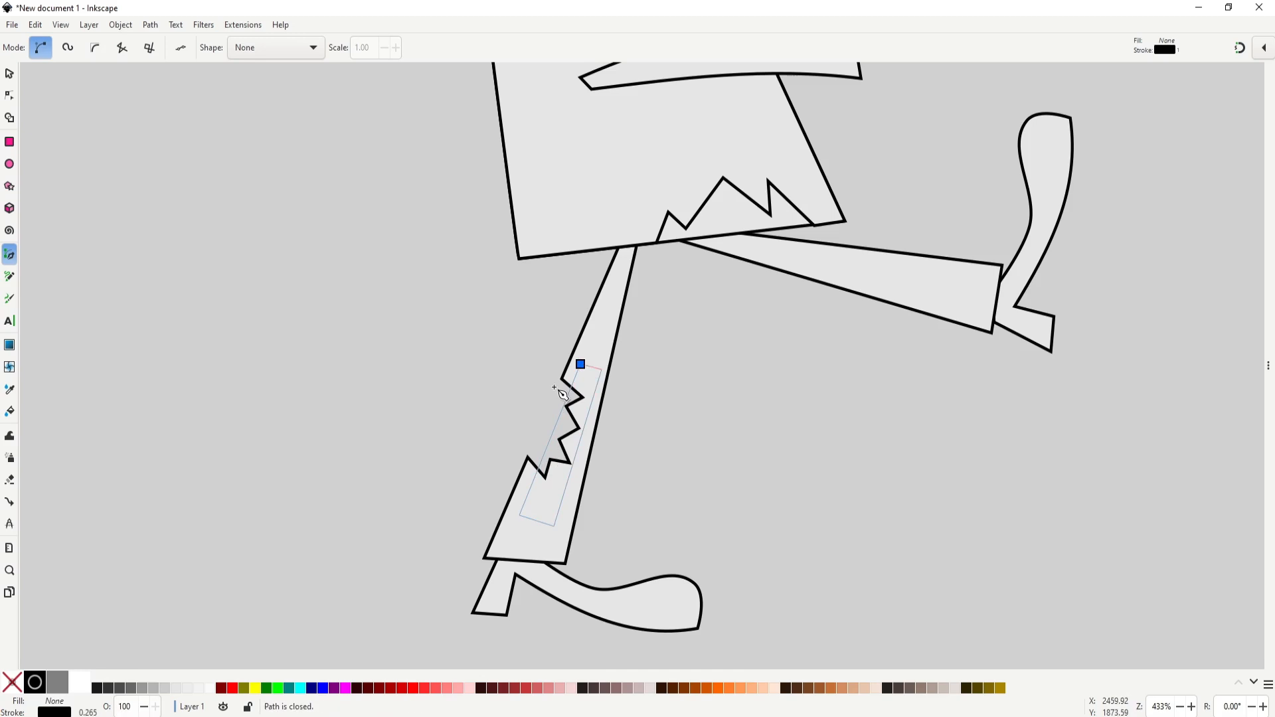
pyautogui.click(580, 364)
# Step: Fill the bare leg piece with the body's light gray and place it behind the standing trouser leg
pyautogui.press('s')
pyautogui.press('pagedown')
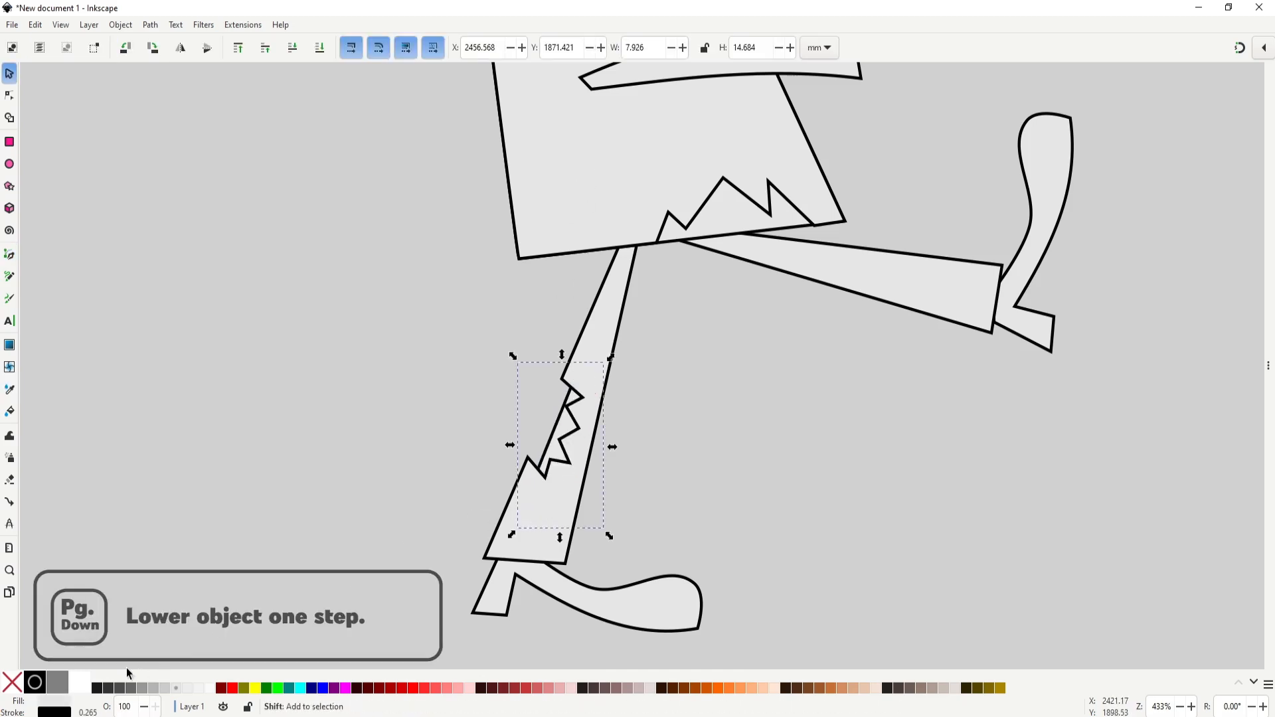
pyautogui.hotkey('ctrl', 'z')
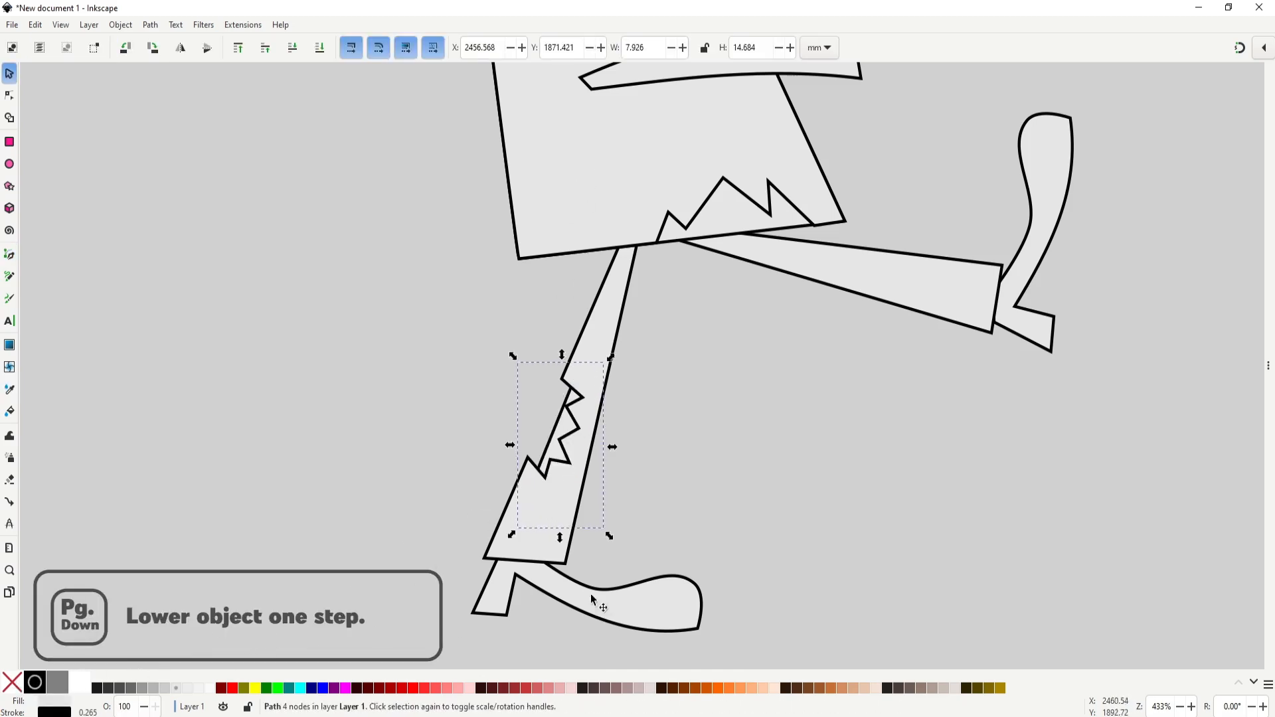
pyautogui.click(747, 396)
pyautogui.scroll(-3, 746, 398)
pyautogui.moveTo(686, 466); pyautogui.dragTo(517, 552)
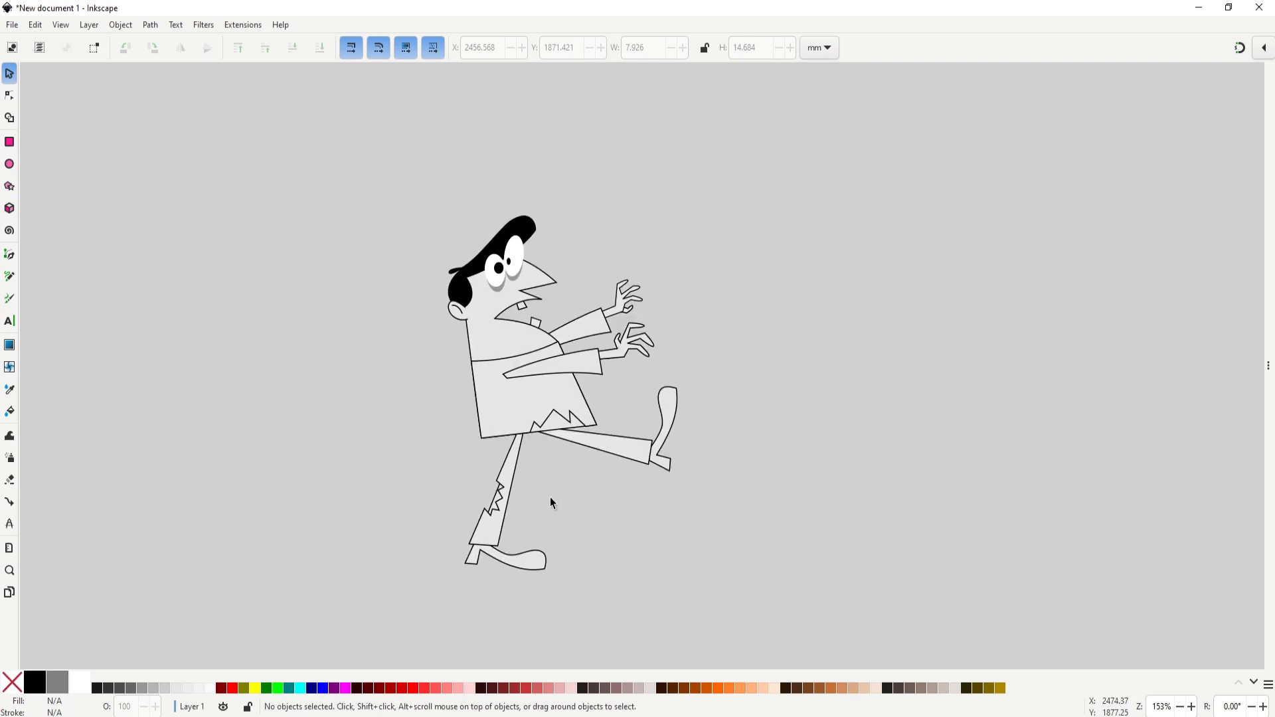
# Step: Draw a closed jagged shape with two upward peaks across the cuff of the standing trouser leg
pyautogui.scroll(4, 490, 564)
pyautogui.press('b')
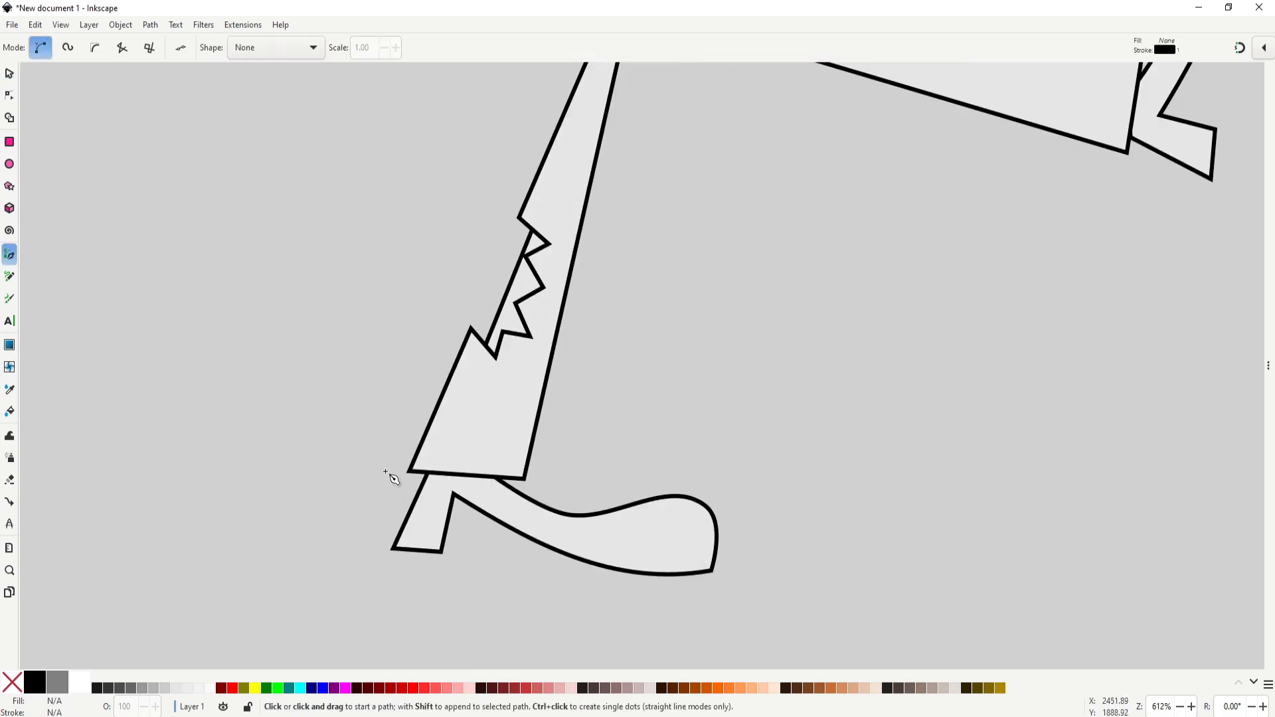
pyautogui.click(417, 495)
pyautogui.click(456, 434)
pyautogui.click(464, 458)
pyautogui.click(499, 433)
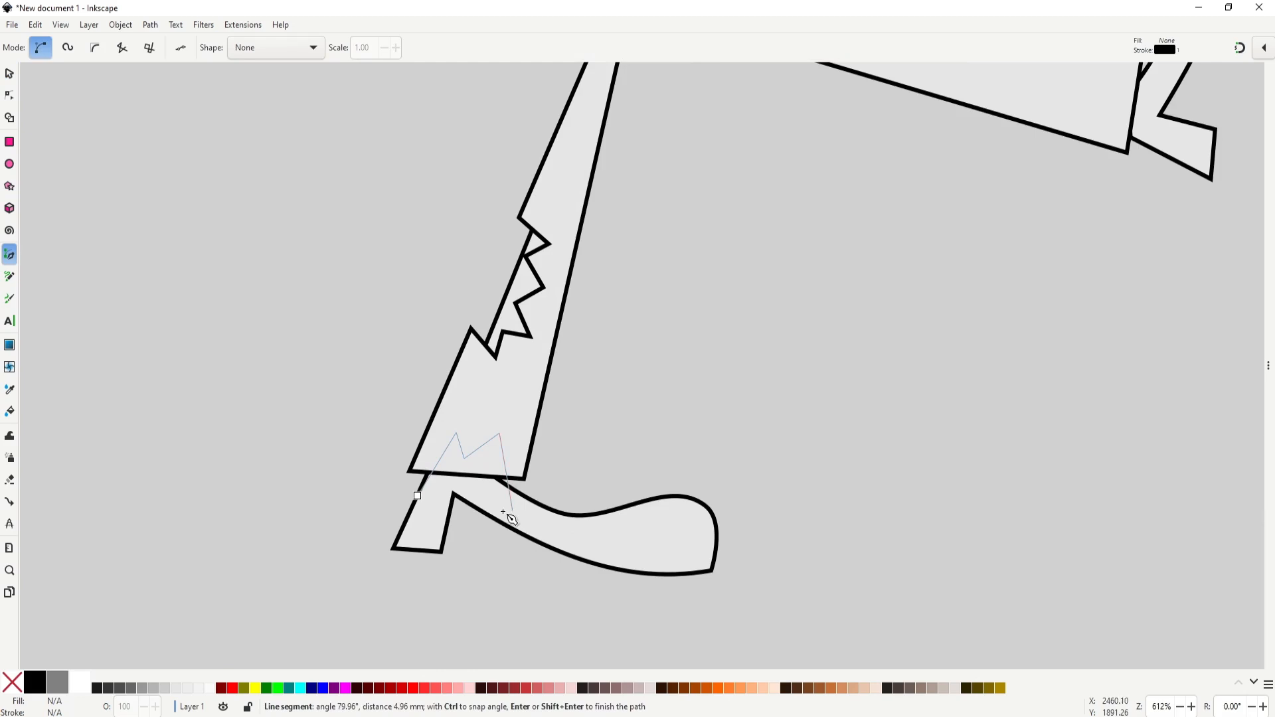
pyautogui.click(512, 512)
pyautogui.click(417, 495)
# Step: Subtract the two-peaked shape from the standing trouser leg to tear its cuff
pyautogui.press('s')
pyautogui.keyDown('shift'); pyautogui.click(513, 390); pyautogui.keyUp('shift')
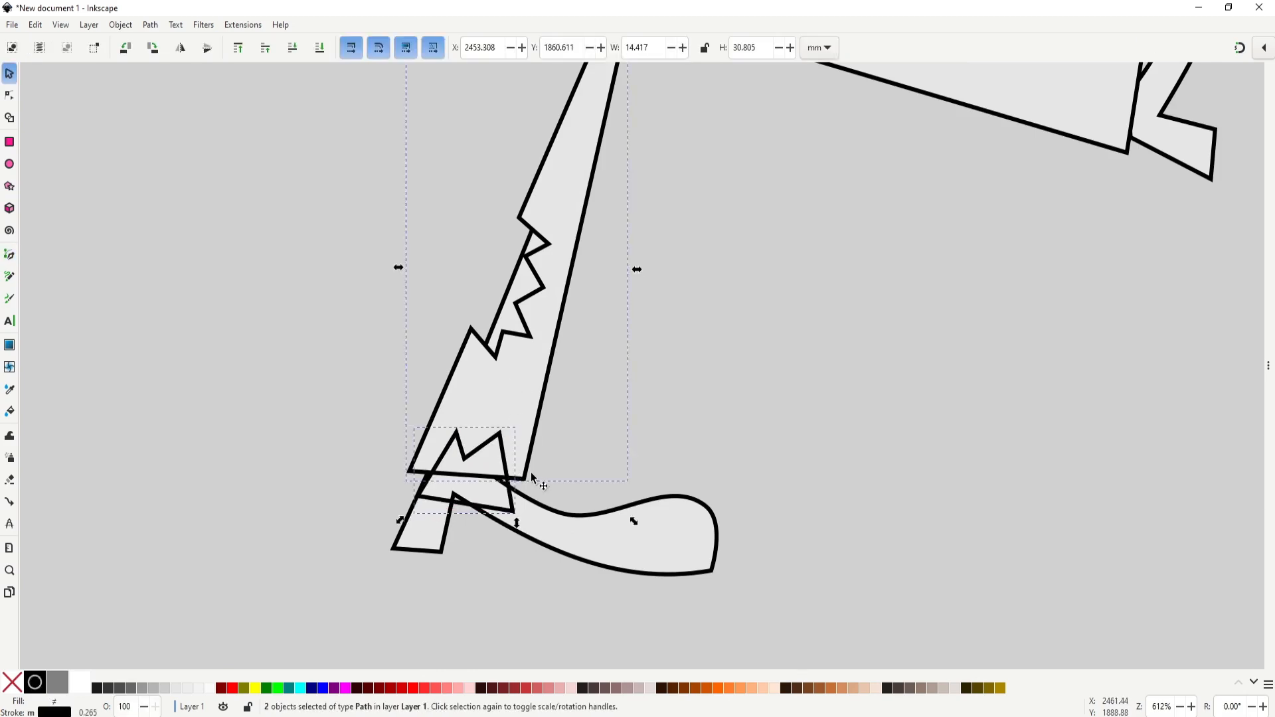
pyautogui.hotkey('ctrl', '-')
# Step: Move the standing foot's ankle nodes further up behind the torn trouser cuff
pyautogui.press('n')
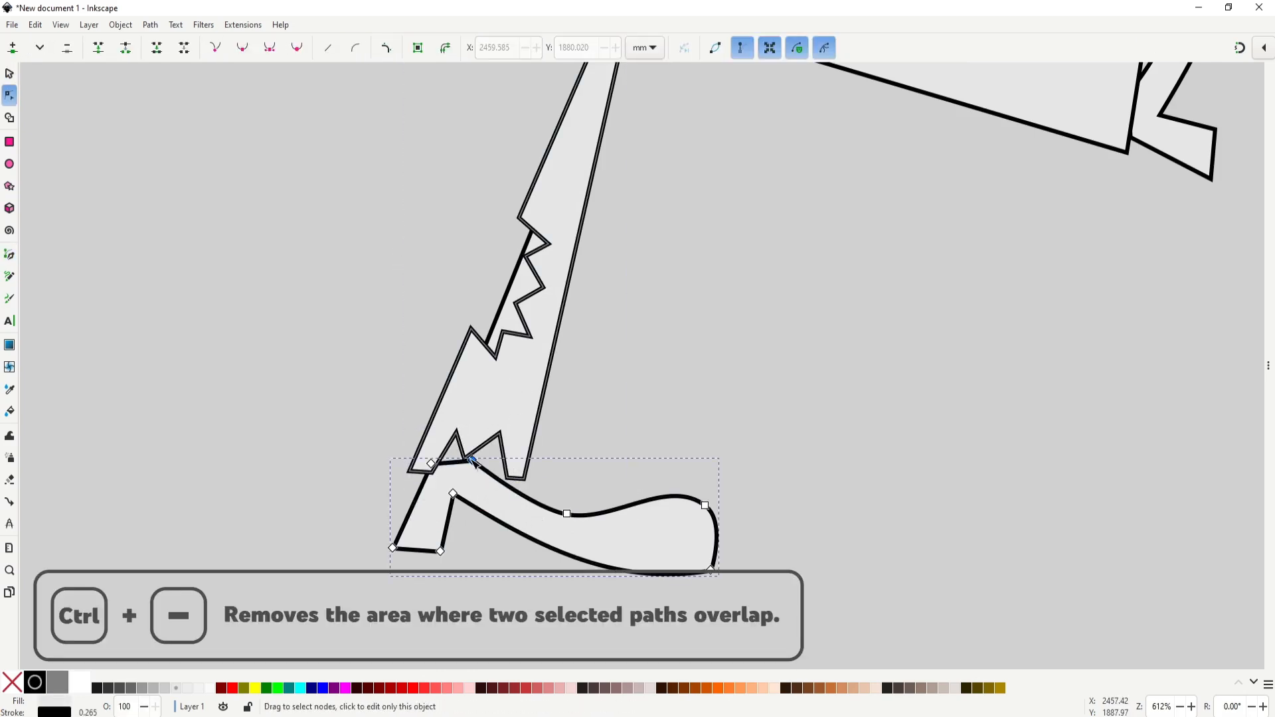
pyautogui.moveTo(473, 460); pyautogui.dragTo(432, 447)
pyautogui.click(467, 440)
pyautogui.click(465, 490)
pyautogui.click(489, 456)
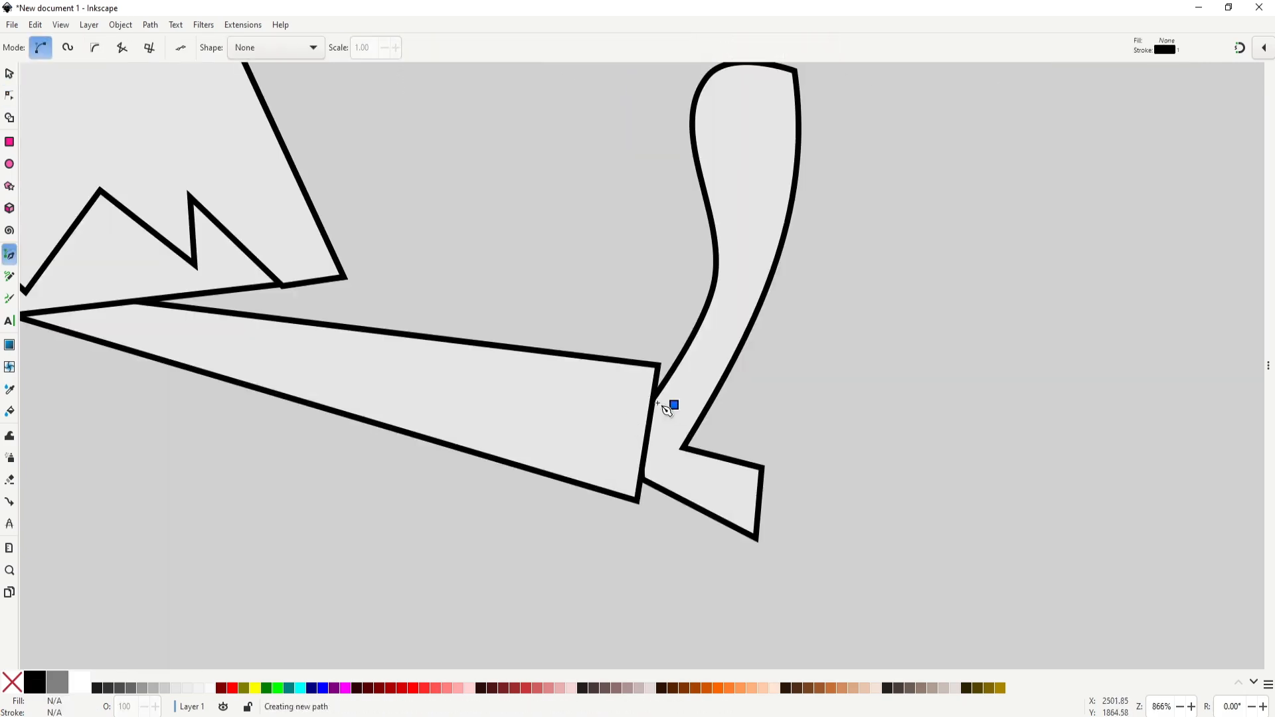
# Step: Draw a closed jagged shape across the raised trouser leg's cuff and subtract it to tear the cuff
pyautogui.press('n')
pyautogui.moveTo(611, 400); pyautogui.dragTo(619, 405)
pyautogui.hotkey('ctrl', '-')
# Step: Move the raised foot's ankle nodes further behind the torn trouser cuff and adjust a peak of the shirt's jagged hem
pyautogui.doubleClick(687, 503)
pyautogui.moveTo(642, 478); pyautogui.dragTo(586, 472)
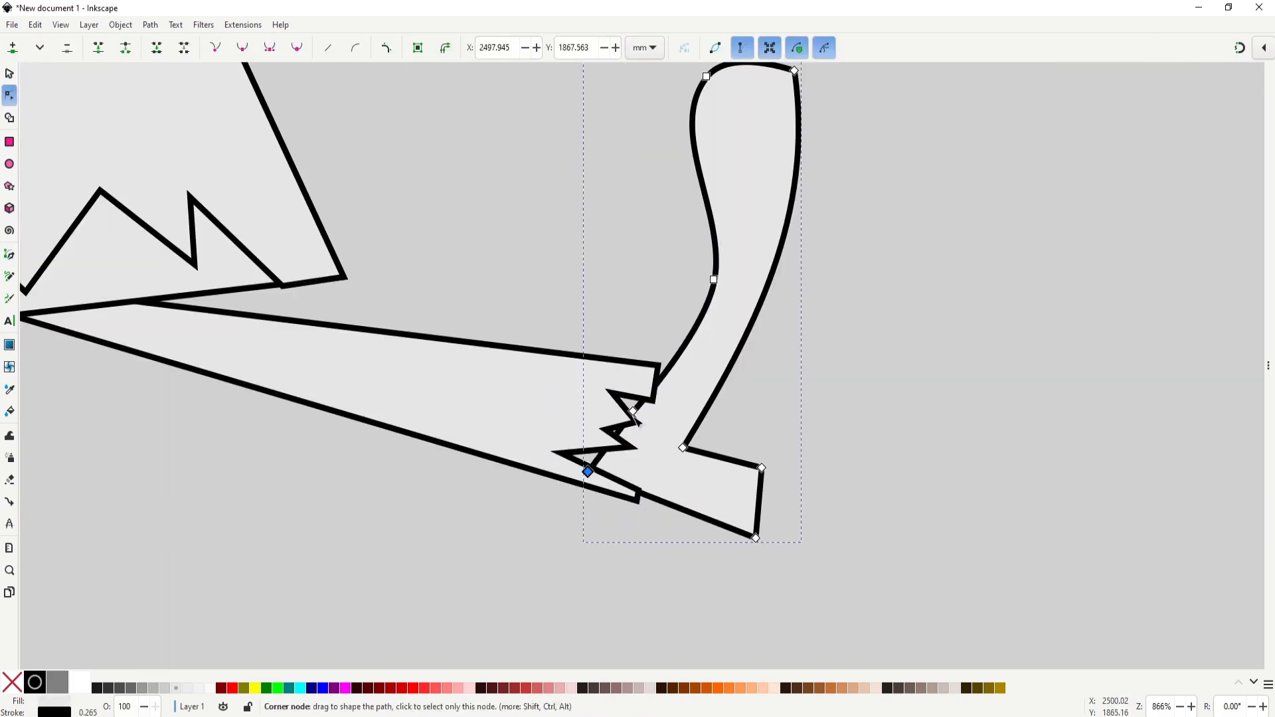
pyautogui.moveTo(654, 399); pyautogui.dragTo(585, 400)
pyautogui.moveTo(586, 472); pyautogui.dragTo(563, 472)
pyautogui.click(604, 425)
pyautogui.moveTo(605, 430); pyautogui.dragTo(613, 431)
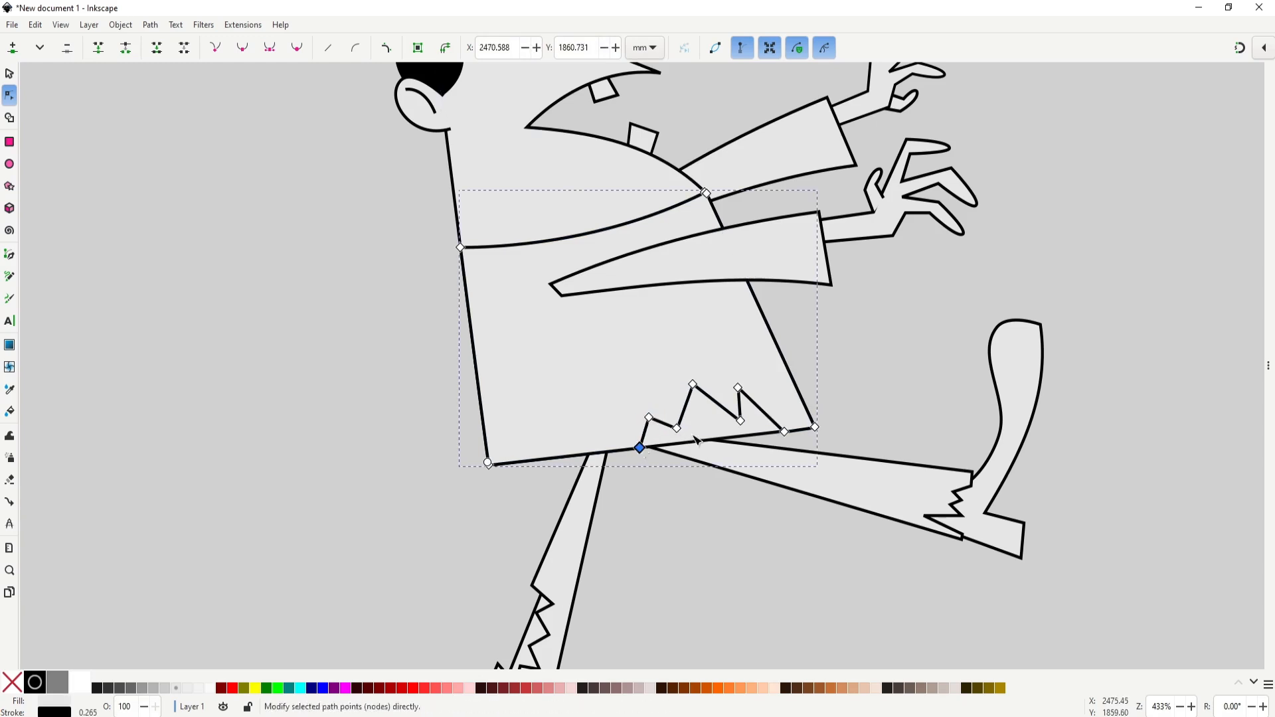
pyautogui.moveTo(735, 398); pyautogui.dragTo(746, 390)
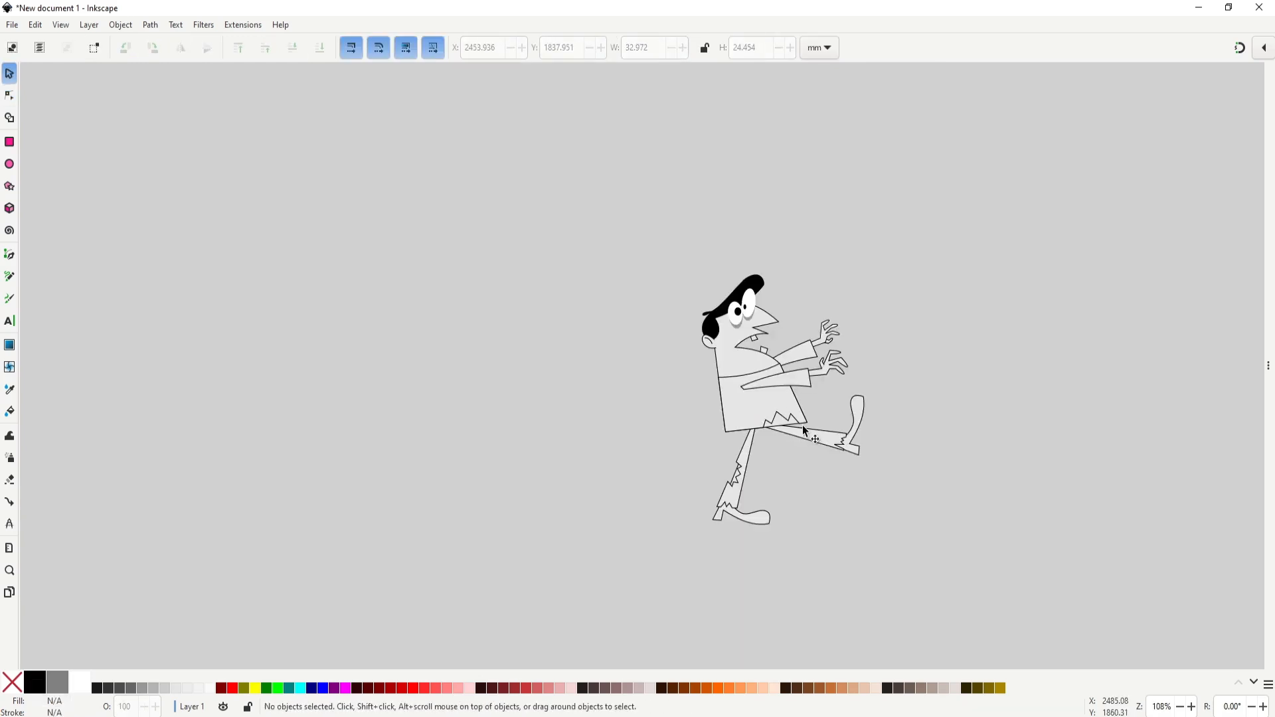
# Step: Tear the rear sleeve's cuff by subtracting a closed jagged shape drawn across its end
pyautogui.scroll(5, 805, 432)
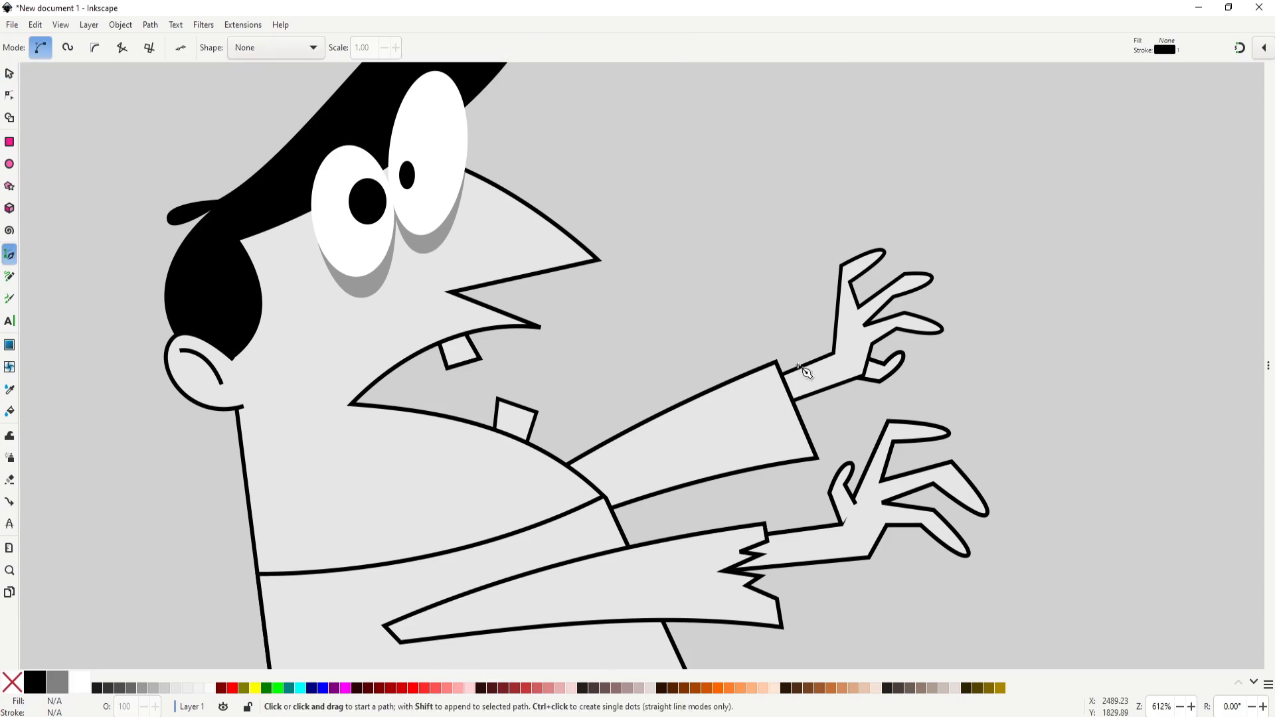
pyautogui.click(792, 354)
pyautogui.click(758, 387)
pyautogui.click(779, 386)
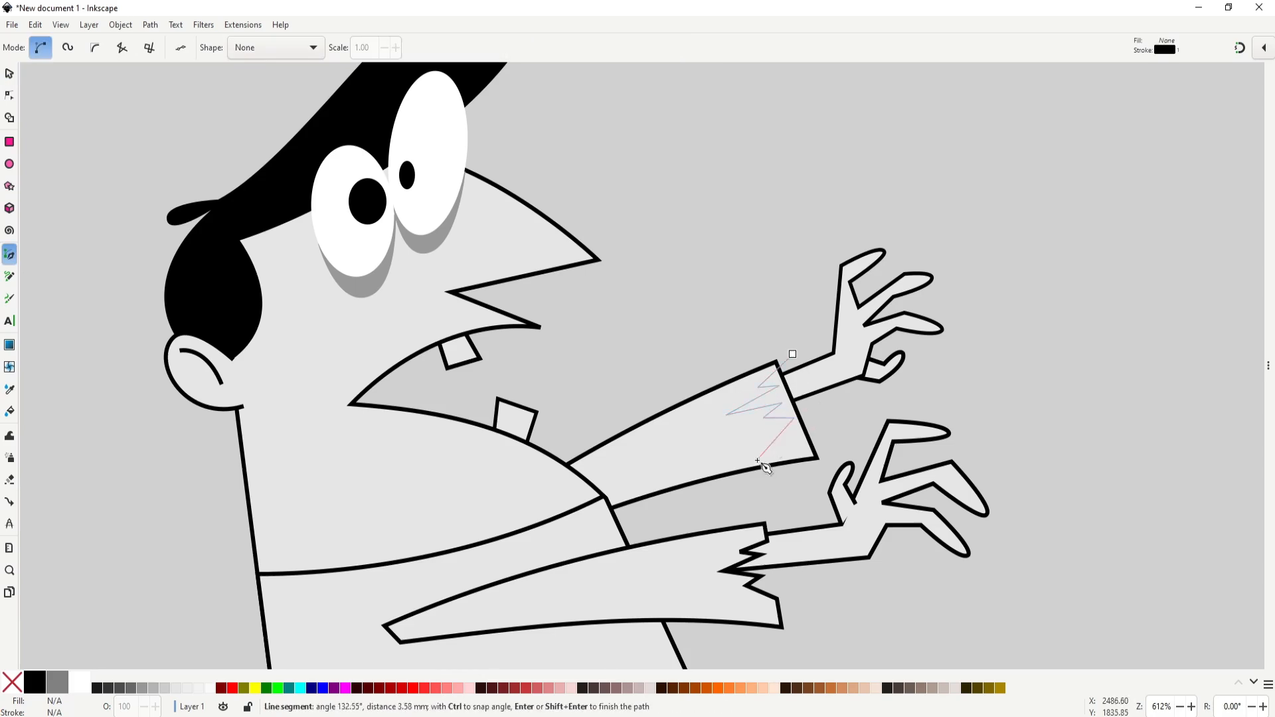
pyautogui.press('Escape')
pyautogui.click(792, 359)
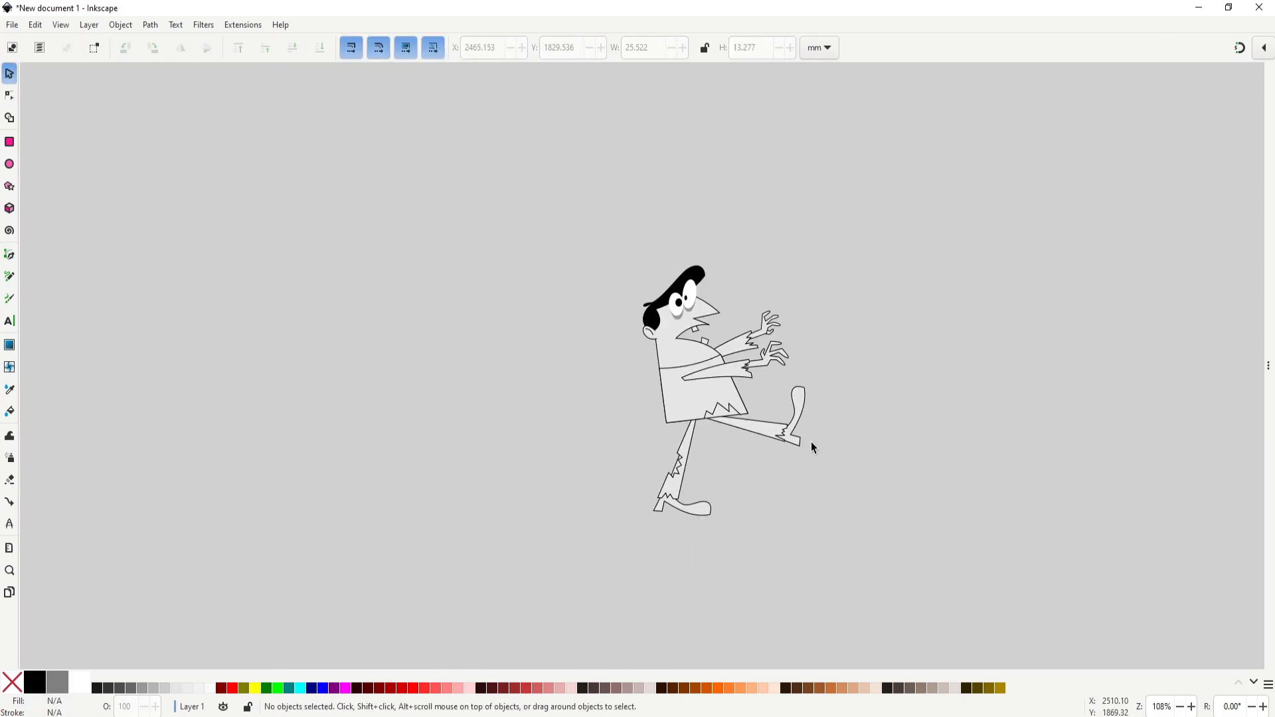
# Step: Draw a closed irregular blotch on the neck below the ear and make its nodes smooth
pyautogui.keyDown('ctrl'); pyautogui.scroll(5, 632, 331); pyautogui.keyUp('ctrl')
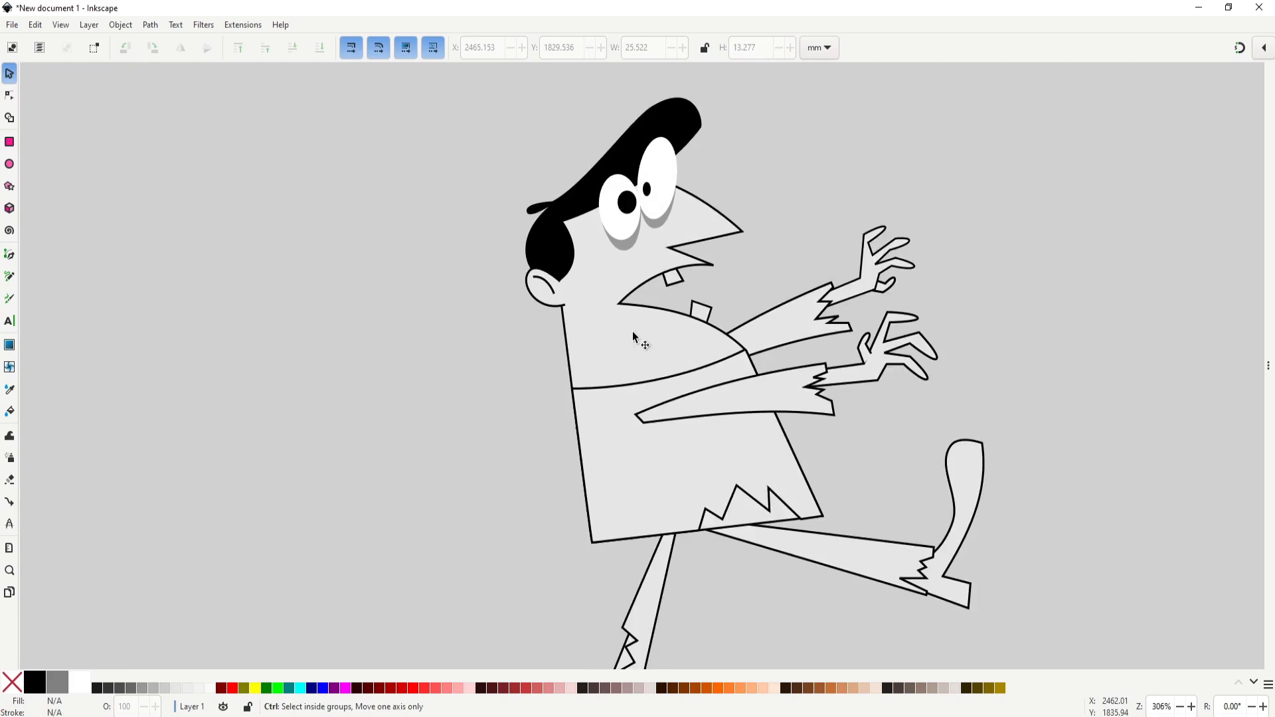
pyautogui.press('b')
pyautogui.click(535, 330)
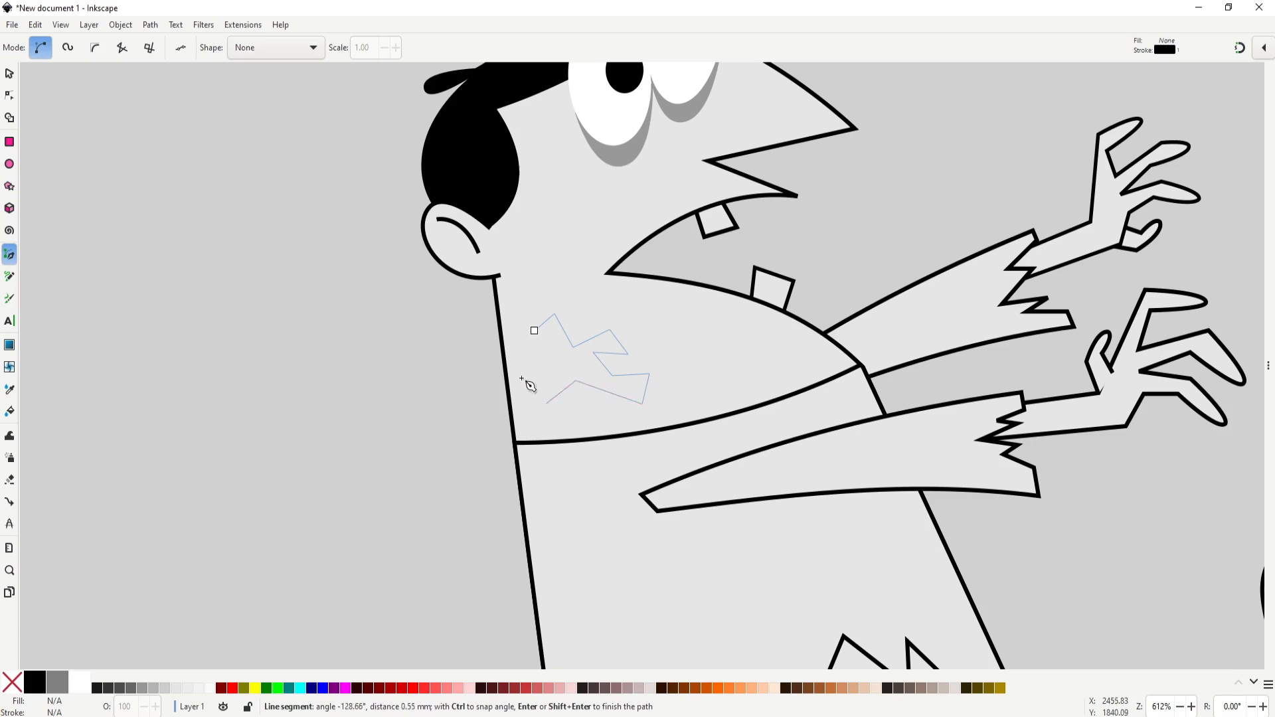
pyautogui.press('s')
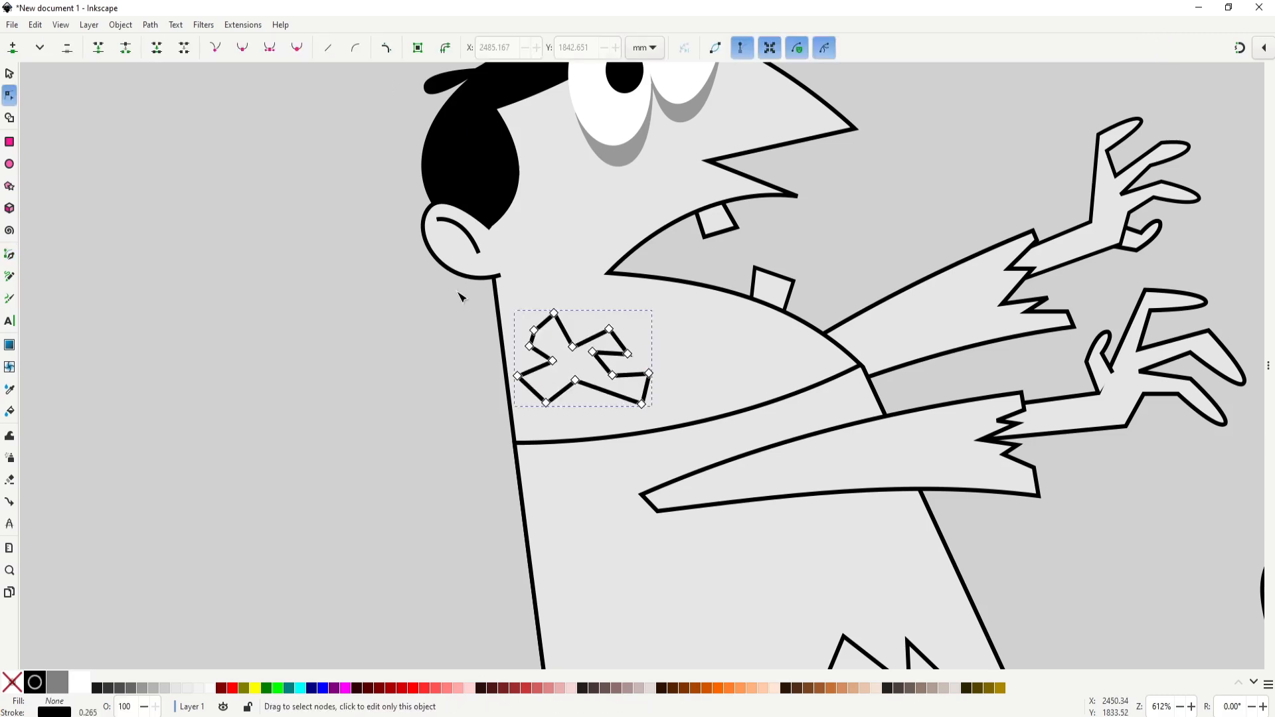
pyautogui.press('n')
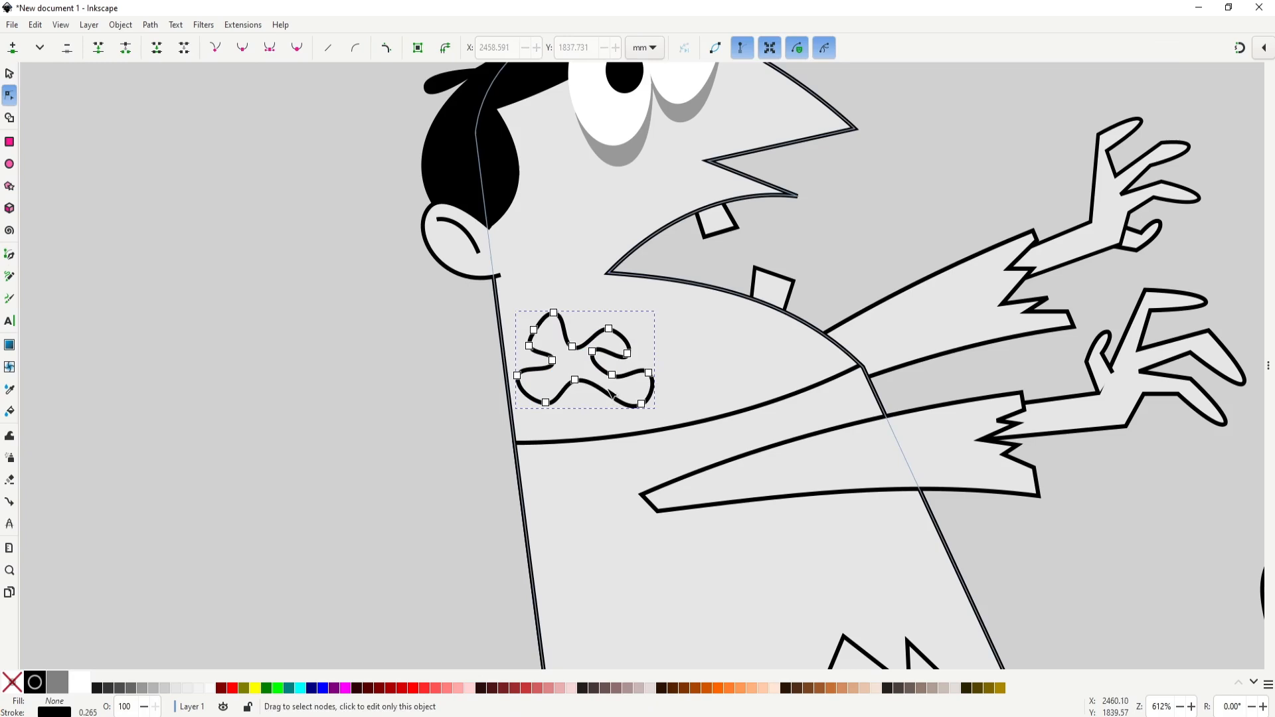
# Step: Simplify the neck blotch's outline by deleting surplus nodes and repositioning several of the remaining ones
pyautogui.click(641, 403)
pyautogui.moveTo(641, 404); pyautogui.dragTo(618, 402)
pyautogui.click(612, 375)
pyautogui.press('Delete')
pyautogui.moveTo(591, 351); pyautogui.dragTo(594, 357)
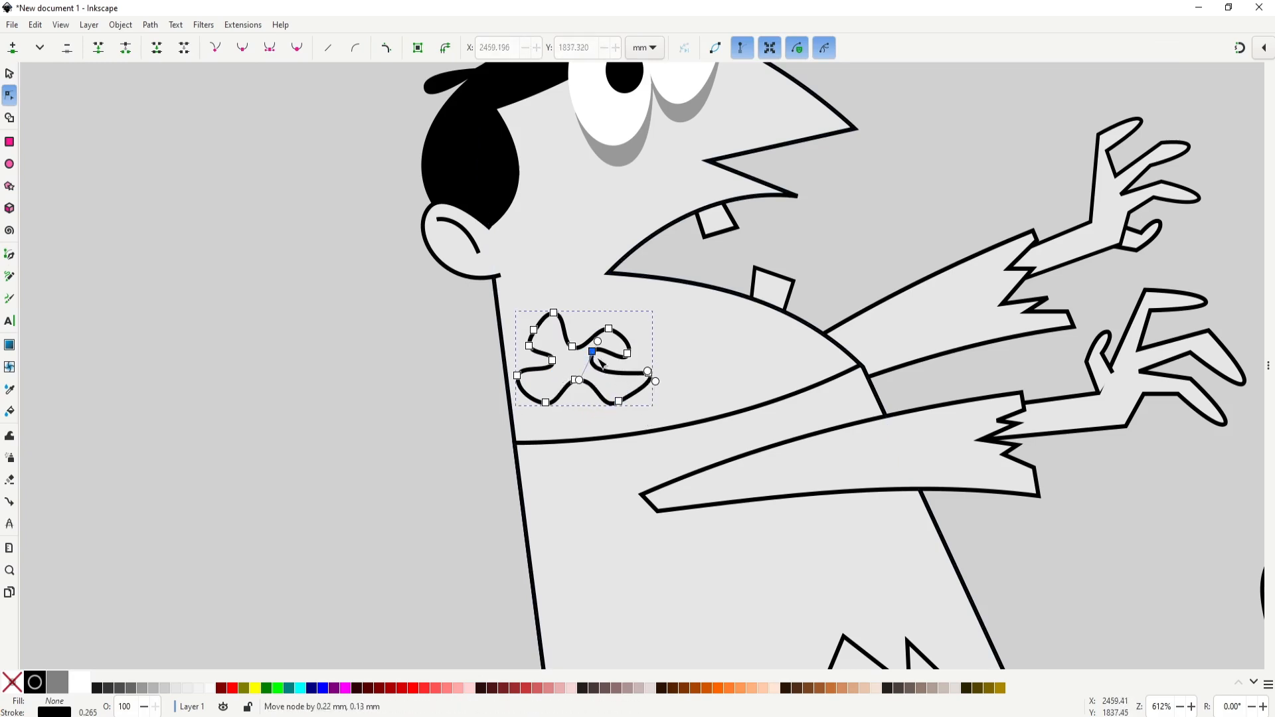
pyautogui.press('Delete')
pyautogui.click(648, 373)
pyautogui.press('Delete')
pyautogui.moveTo(618, 401); pyautogui.dragTo(609, 393)
pyautogui.moveTo(545, 402); pyautogui.dragTo(566, 401)
pyautogui.moveTo(552, 360); pyautogui.dragTo(550, 371)
pyautogui.click(533, 330)
pyautogui.press('Delete')
pyautogui.scroll(-1, 578, 332)
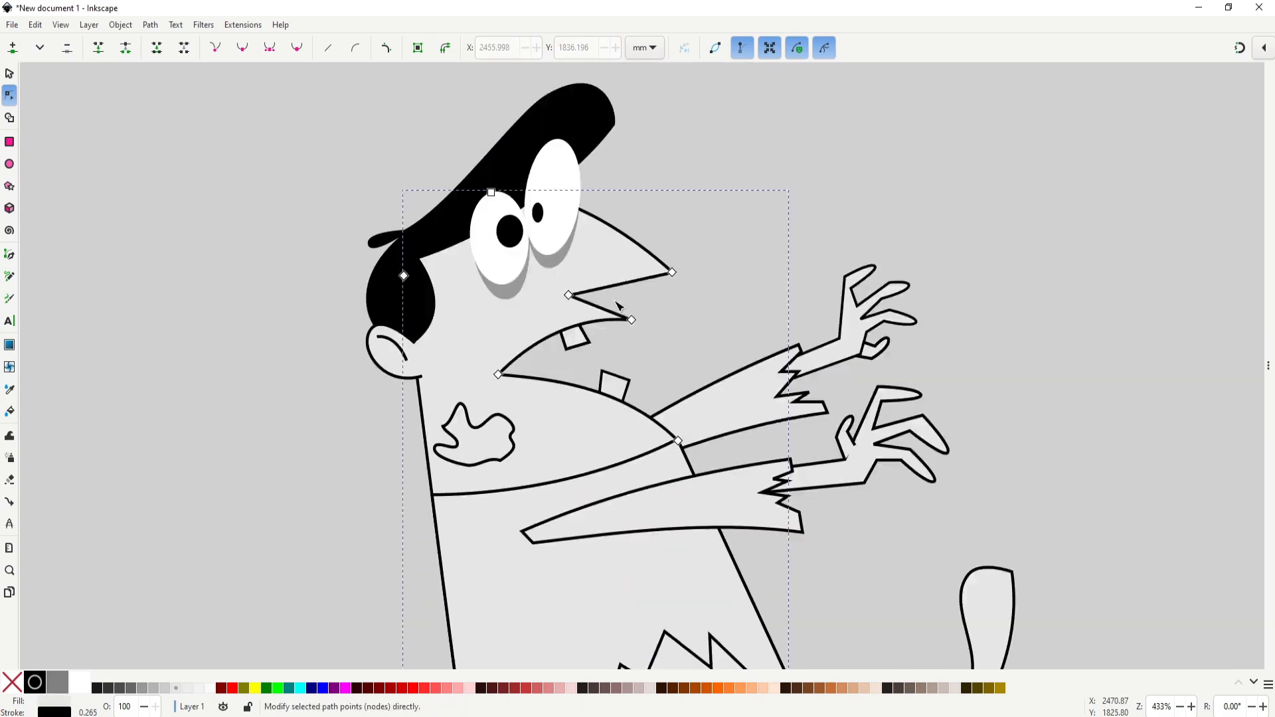
# Step: Draw a small blotch along the upper edge of the nose
pyautogui.scroll(1, 596, 246)
pyautogui.press('b')
pyautogui.click(597, 202)
pyautogui.scroll(-1, 699, 248)
# Step: Draw a small closed spot beside the neck blotch and smooth its nodes
pyautogui.press('b')
pyautogui.scroll(2, 486, 360)
pyautogui.click(487, 337)
pyautogui.press('n')
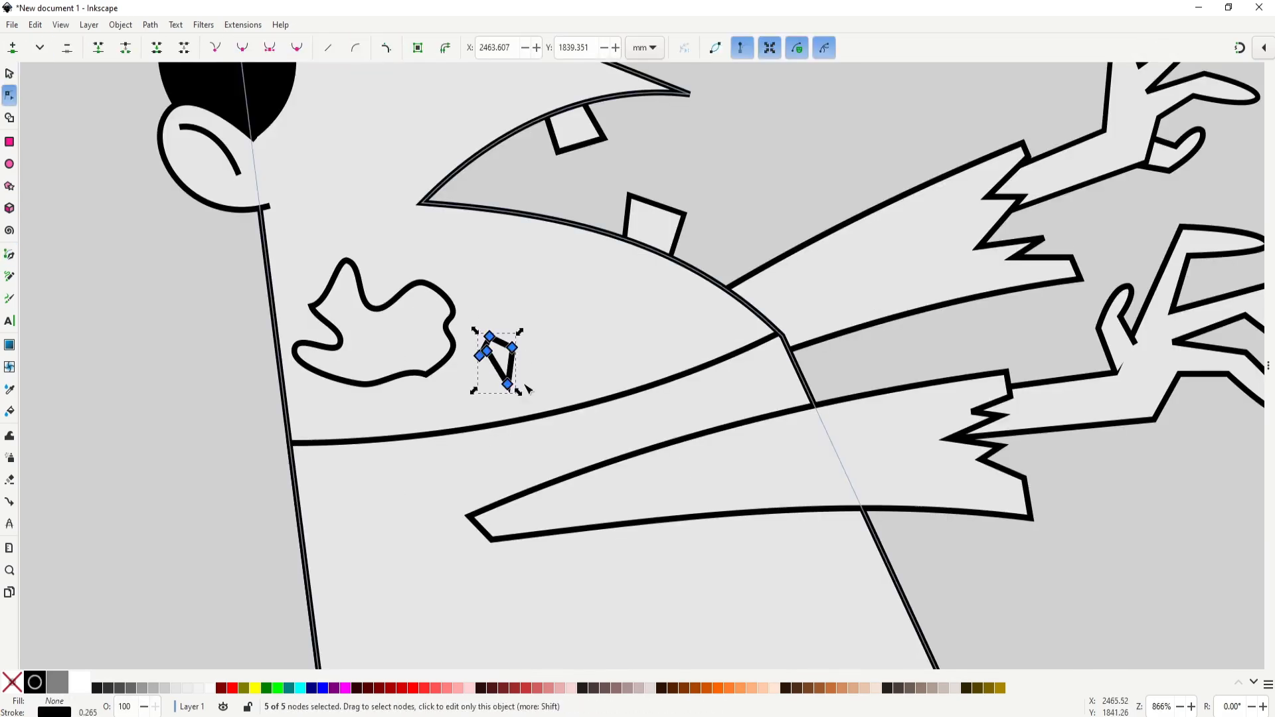
pyautogui.press('s')
# Step: Scale the small neck spot down to about 1.19 by 1.27 mm
pyautogui.scroll(-4, 567, 383)
pyautogui.scroll(4, 561, 357)
pyautogui.moveTo(669, 415); pyautogui.dragTo(382, 153)
pyautogui.scroll(-4, 411, 232)
pyautogui.scroll(5, 444, 280)
pyautogui.click(386, 286)
pyautogui.click(387, 287)
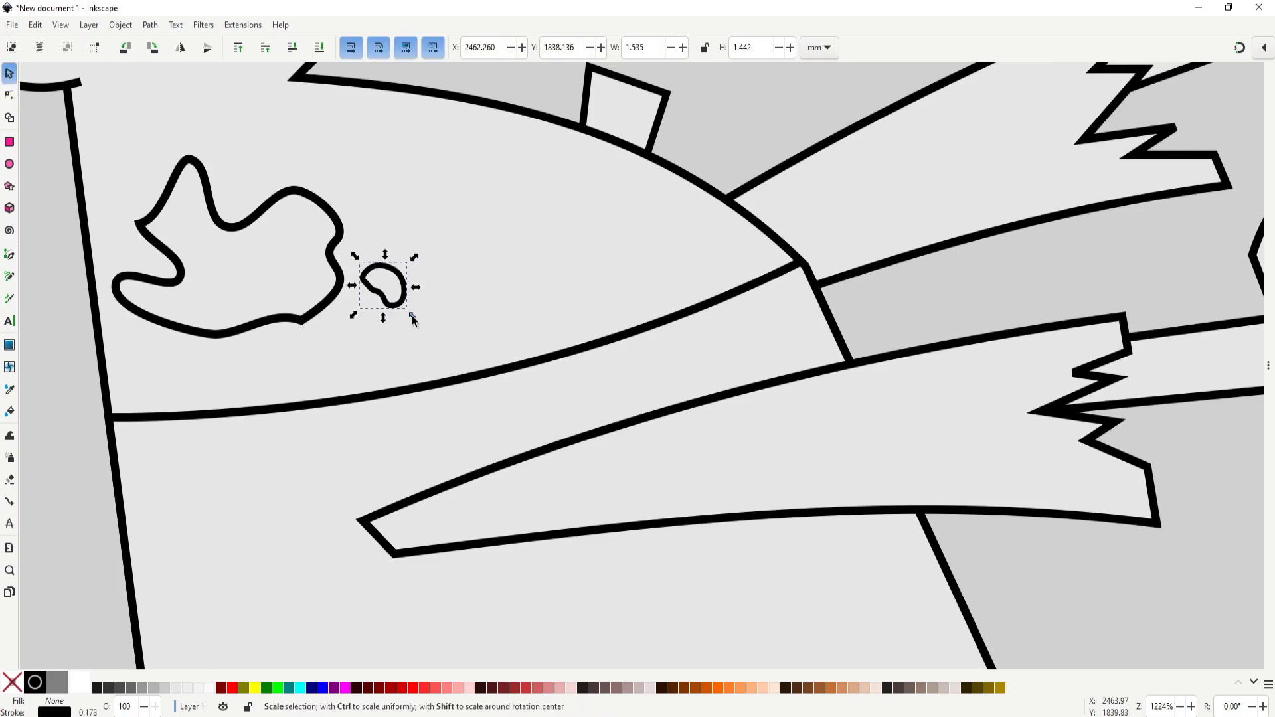
pyautogui.moveTo(412, 316); pyautogui.dragTo(400, 306)
pyautogui.scroll(-6, 471, 338)
pyautogui.click(659, 397)
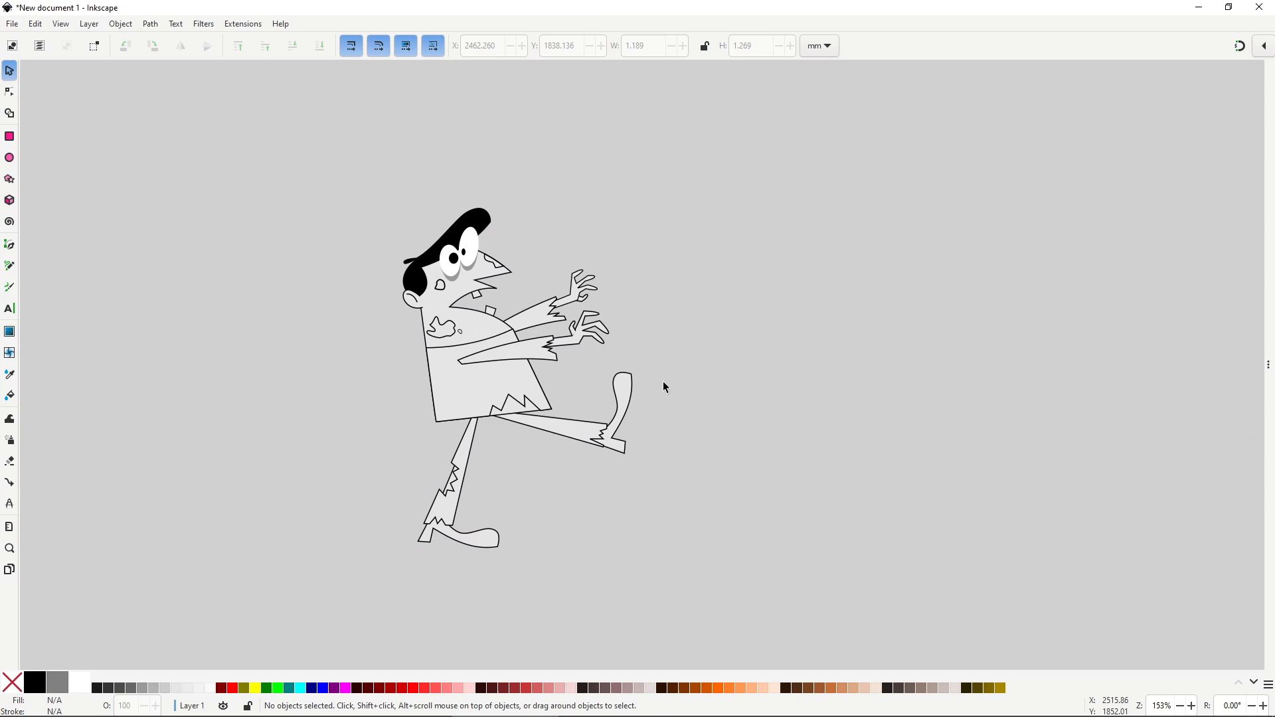
# Step: Fill the body, ear, hands and bare leg piece with green HSL 85, 30, 50 and remove their outlines
pyautogui.click(128, 28)
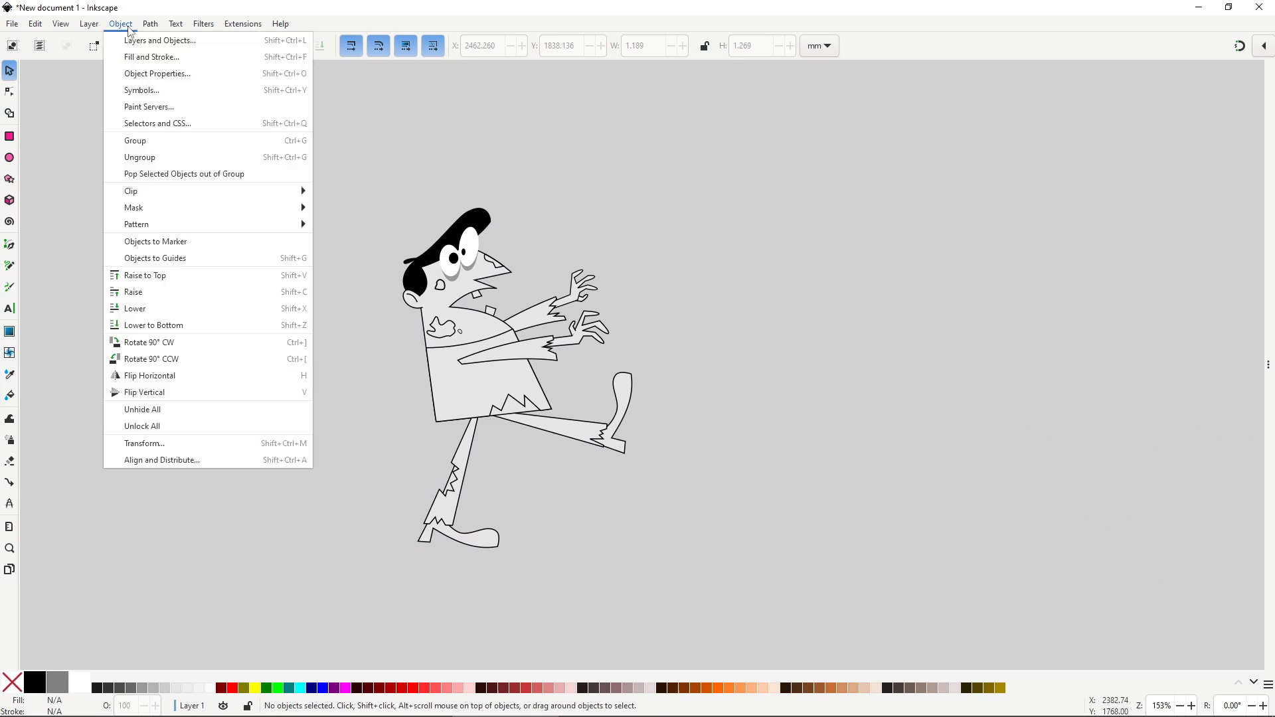
pyautogui.click(153, 57)
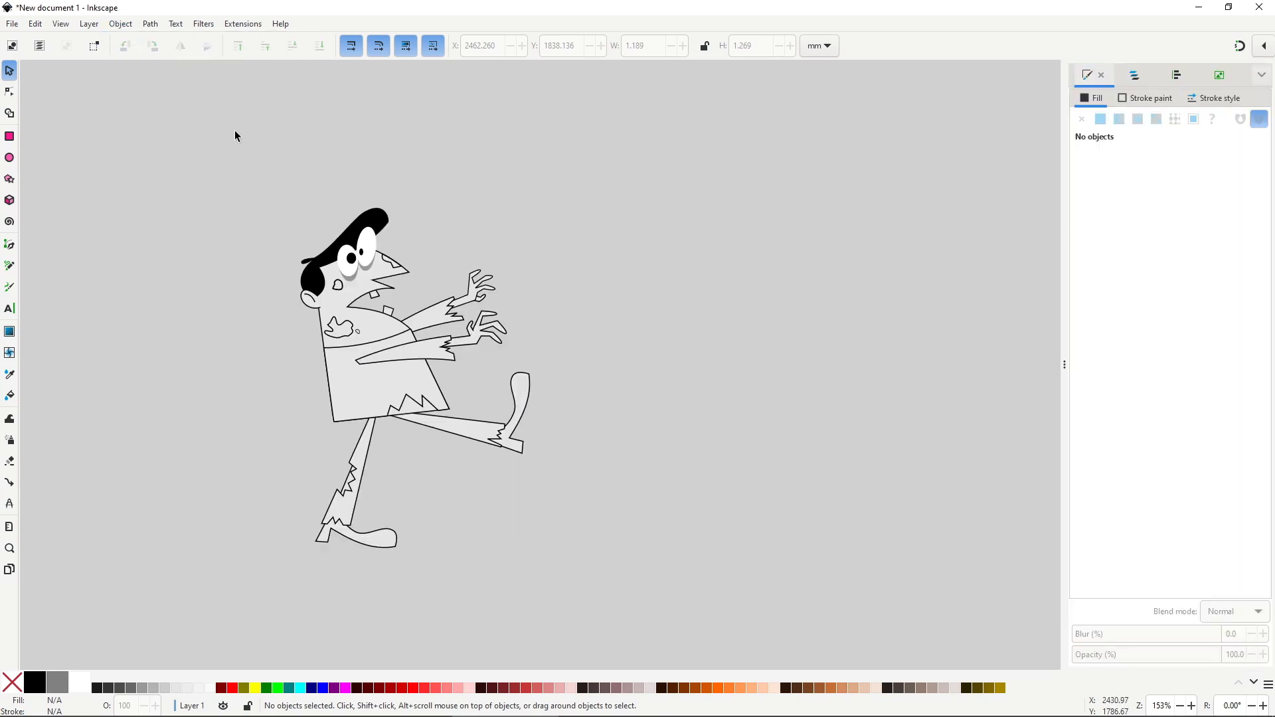
pyautogui.click(364, 291)
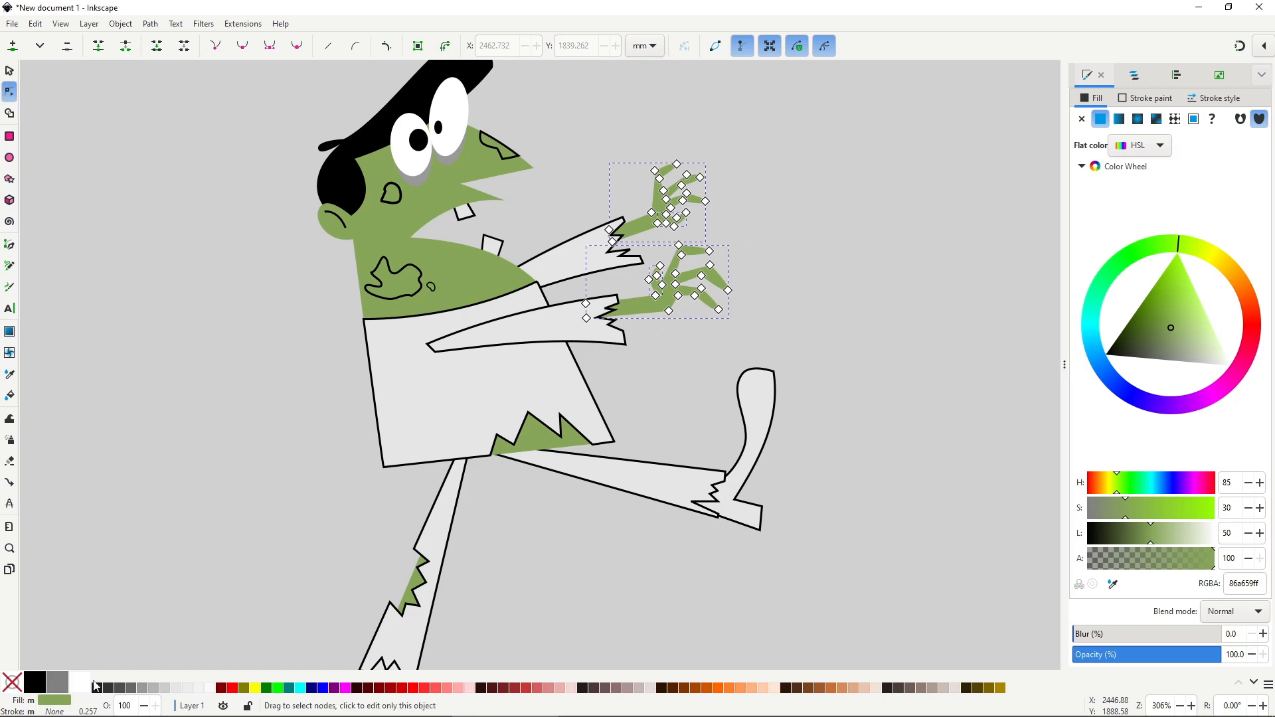
pyautogui.press('s')
pyautogui.click(799, 292)
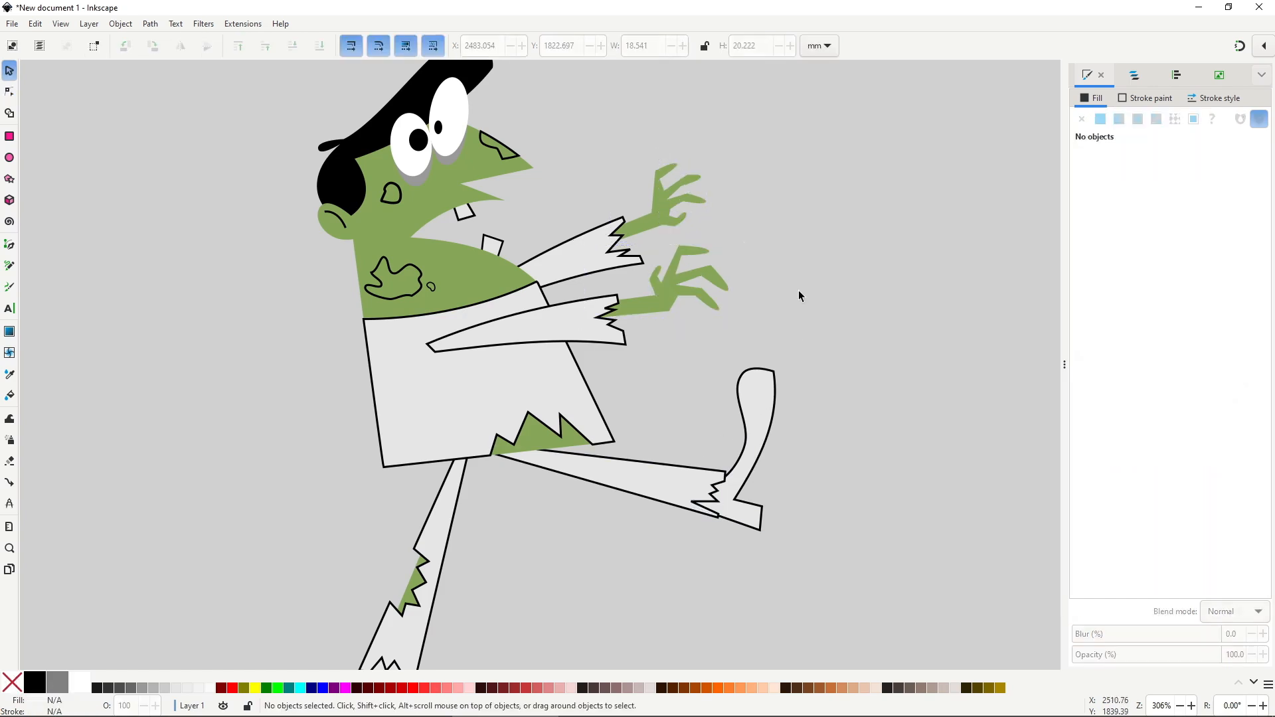
# Step: Fill the nose, cheek and neck blotches with darker green HSL 85, 30, 40 and remove their outlines
pyautogui.scroll(-1, 694, 335)
pyautogui.moveTo(670, 346); pyautogui.dragTo(544, 343)
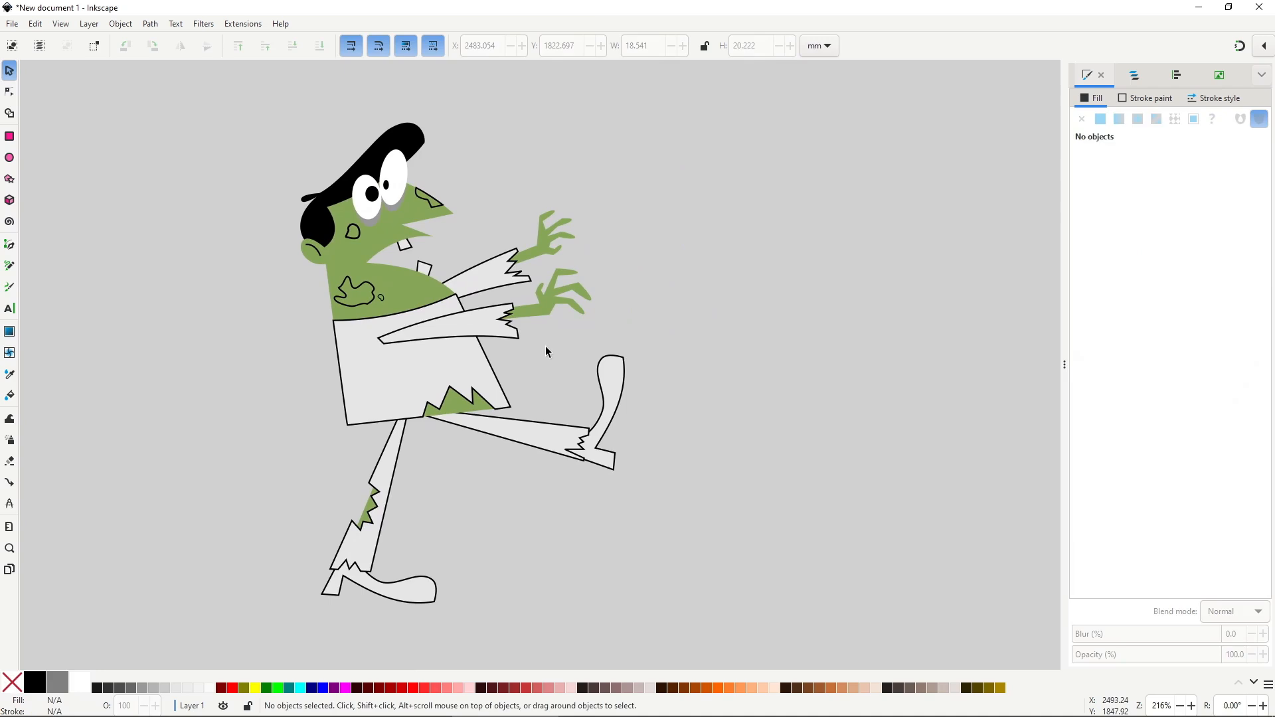
pyautogui.doubleClick(443, 207)
pyautogui.keyDown('shift'); pyautogui.click(361, 281); pyautogui.keyUp('shift')
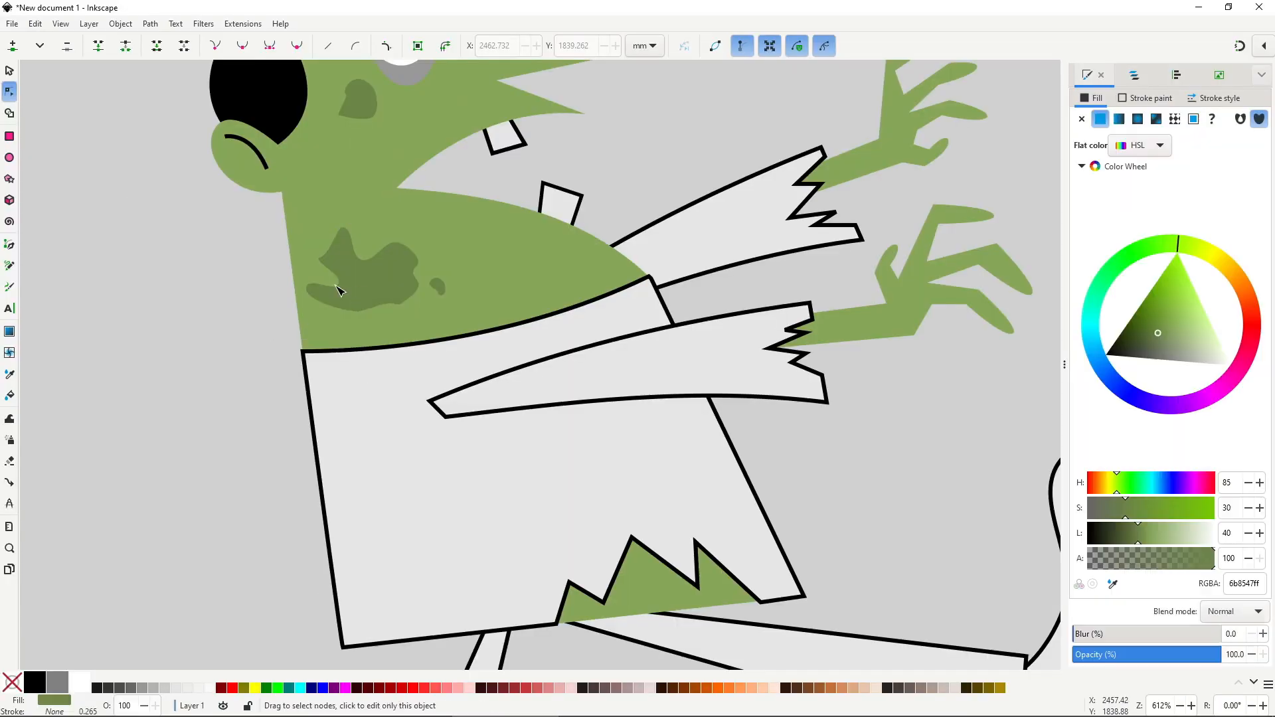
# Step: Smooth the neck blotch's lower and front edges, then move the small spot closer and round its outline
pyautogui.click(355, 276)
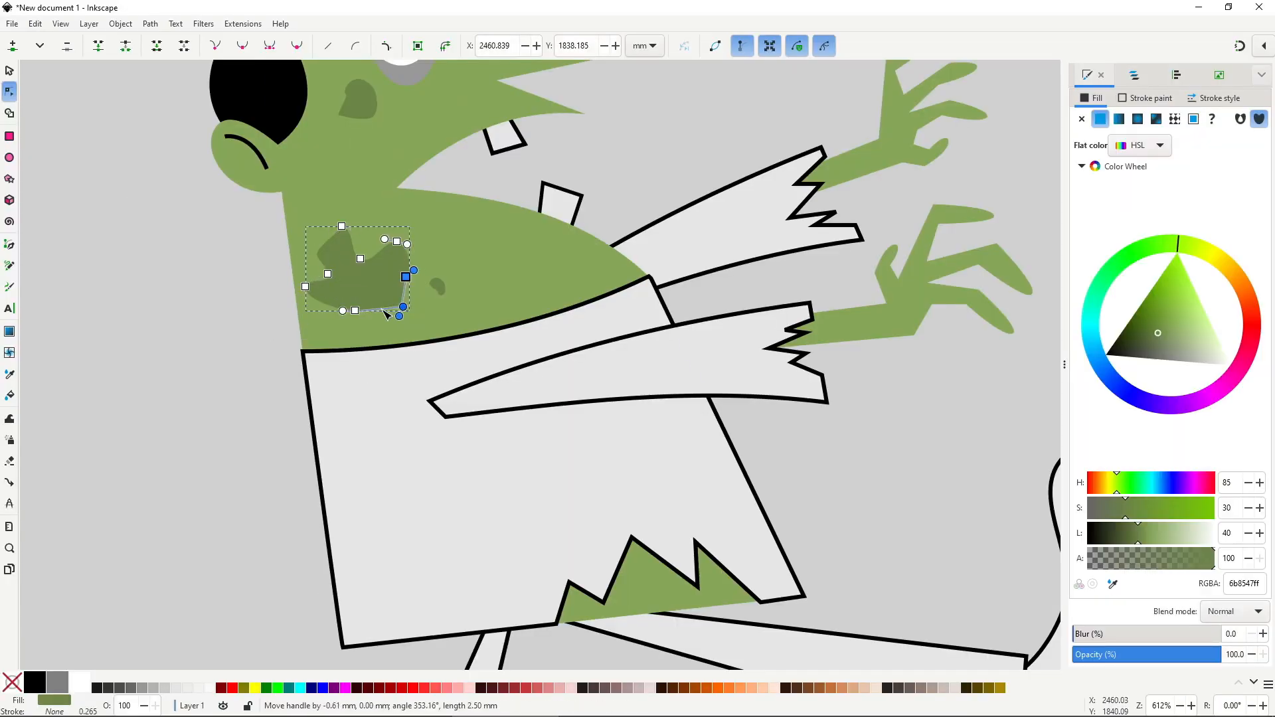
pyautogui.moveTo(355, 236); pyautogui.dragTo(372, 258)
pyautogui.press('s')
pyautogui.moveTo(439, 288); pyautogui.dragTo(423, 293)
pyautogui.scroll(4, 429, 295)
pyautogui.doubleClick(396, 285)
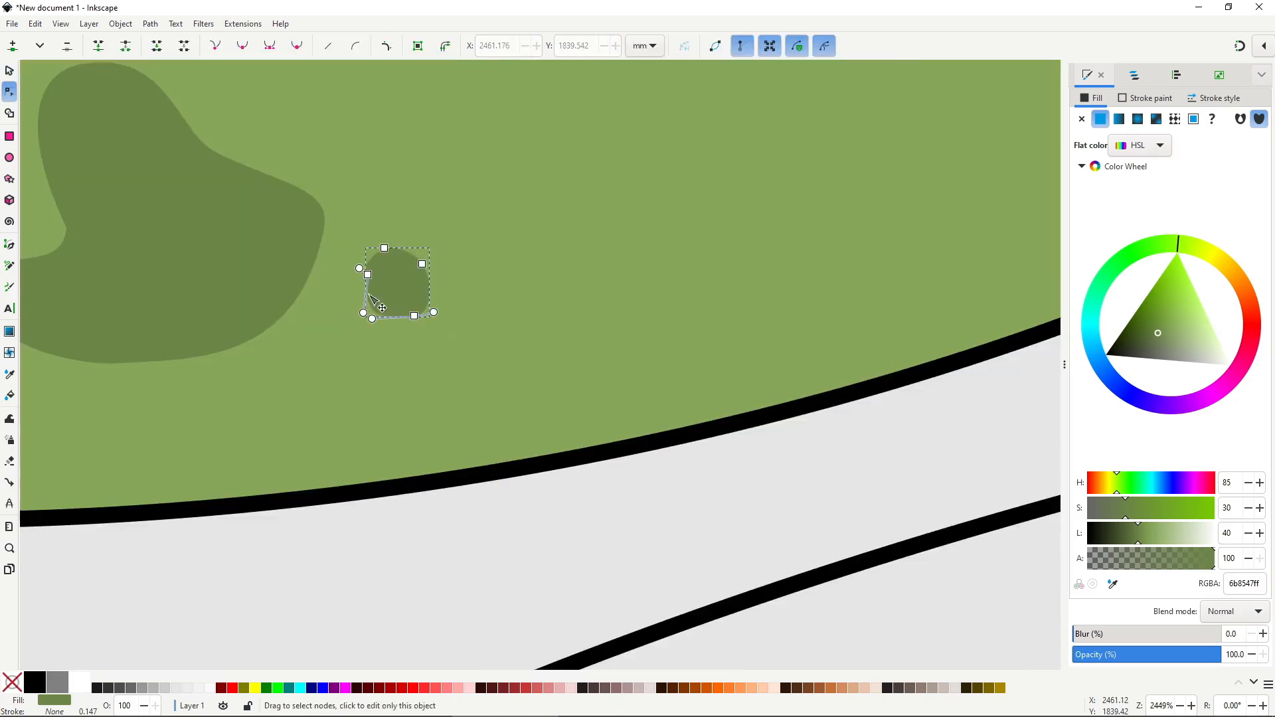
# Step: Reshape the cheek spot and the nose blotch into softer outlines by adjusting their nodes and handles
pyautogui.scroll(-4, 397, 332)
pyautogui.doubleClick(345, 180)
pyautogui.press('s')
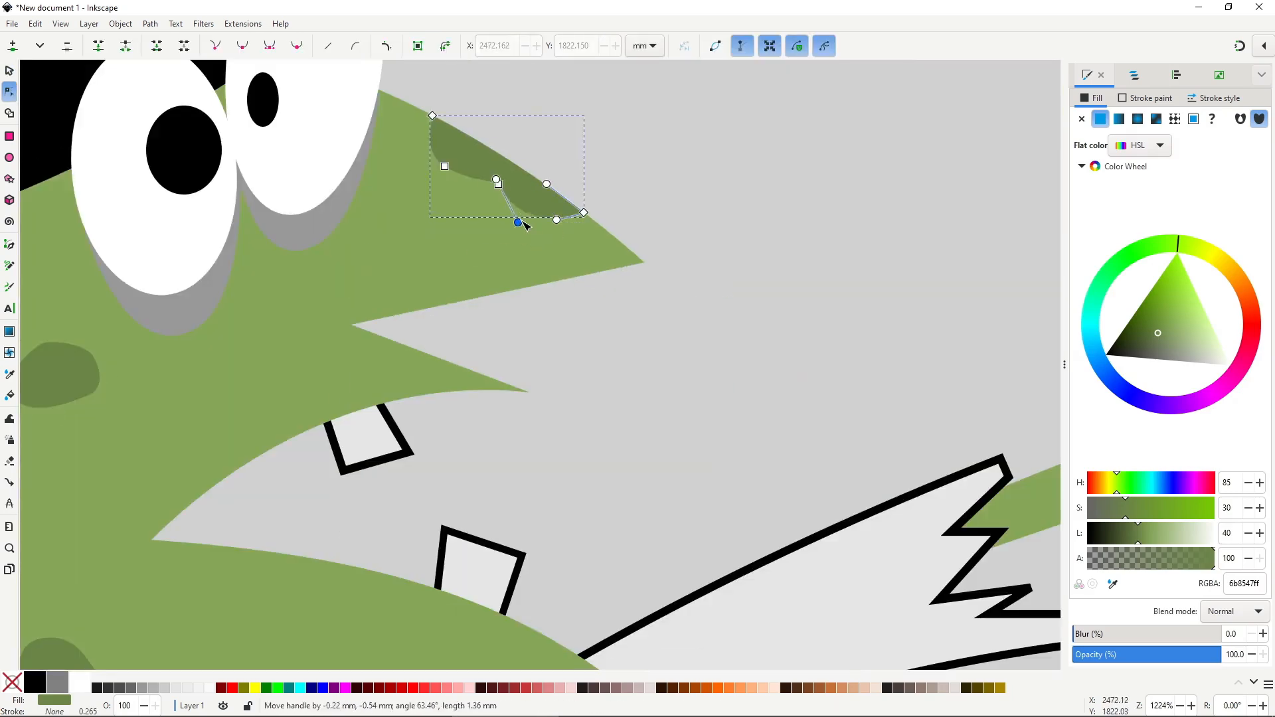
pyautogui.press('s')
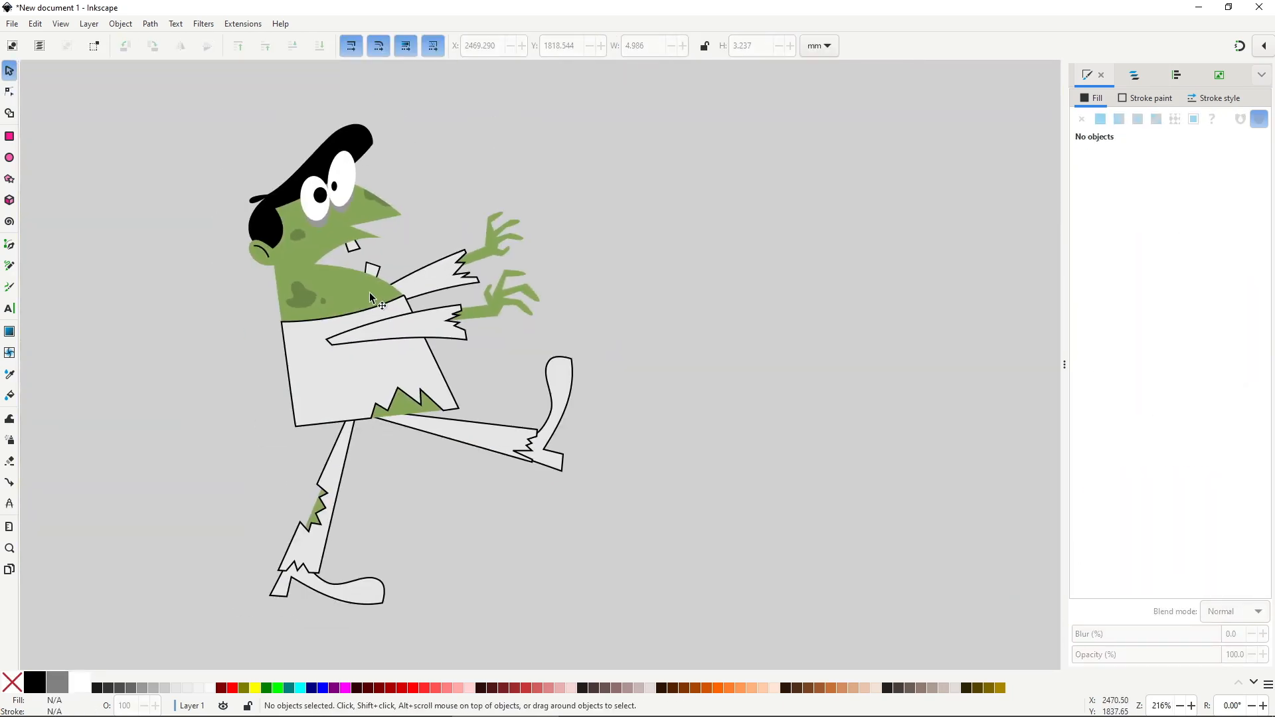
# Step: Fill the shirt with brown HSL 21, 10, 40 and both sleeves with HSL 20, 10, 30, removing their outlines
pyautogui.press('n')
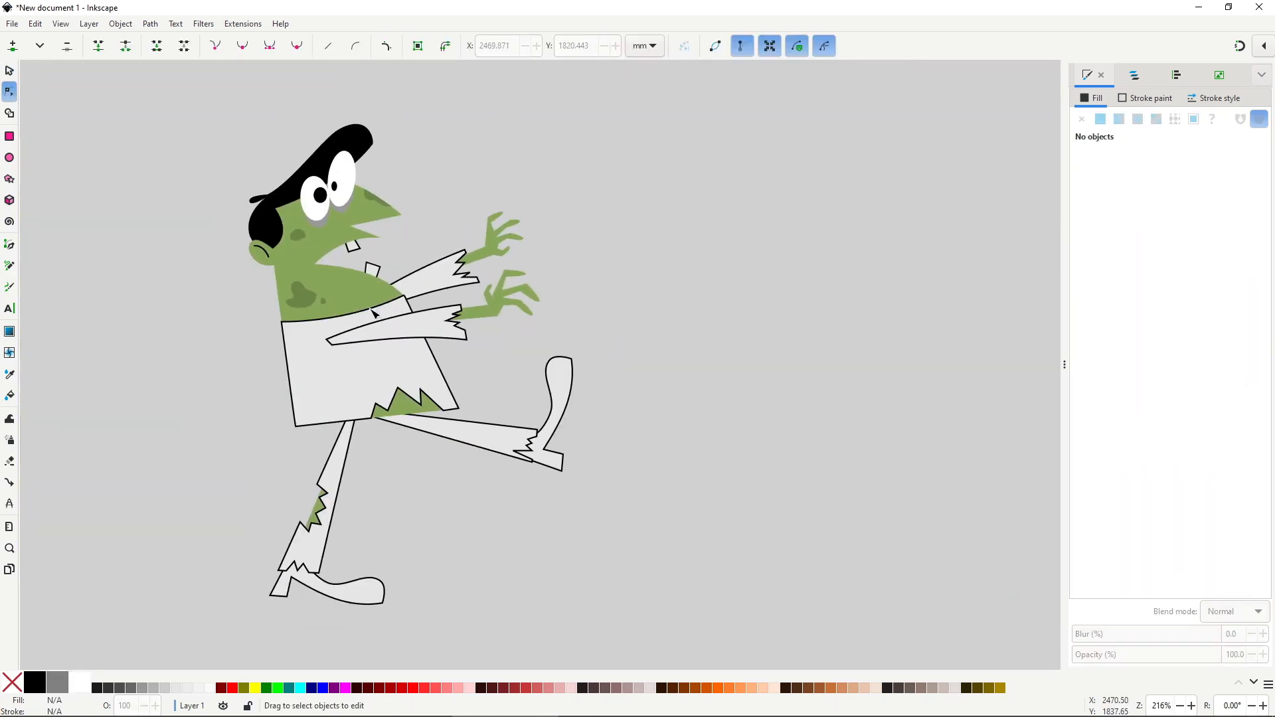
pyautogui.click(356, 378)
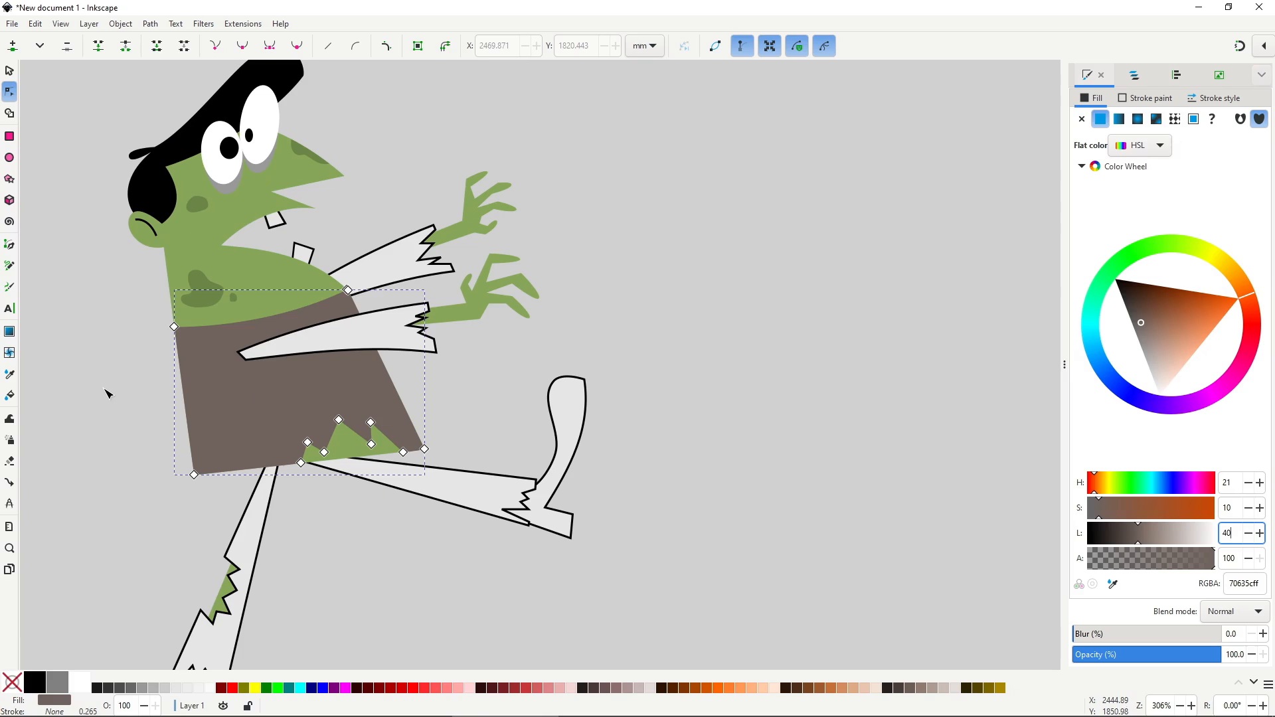
pyautogui.click(319, 332)
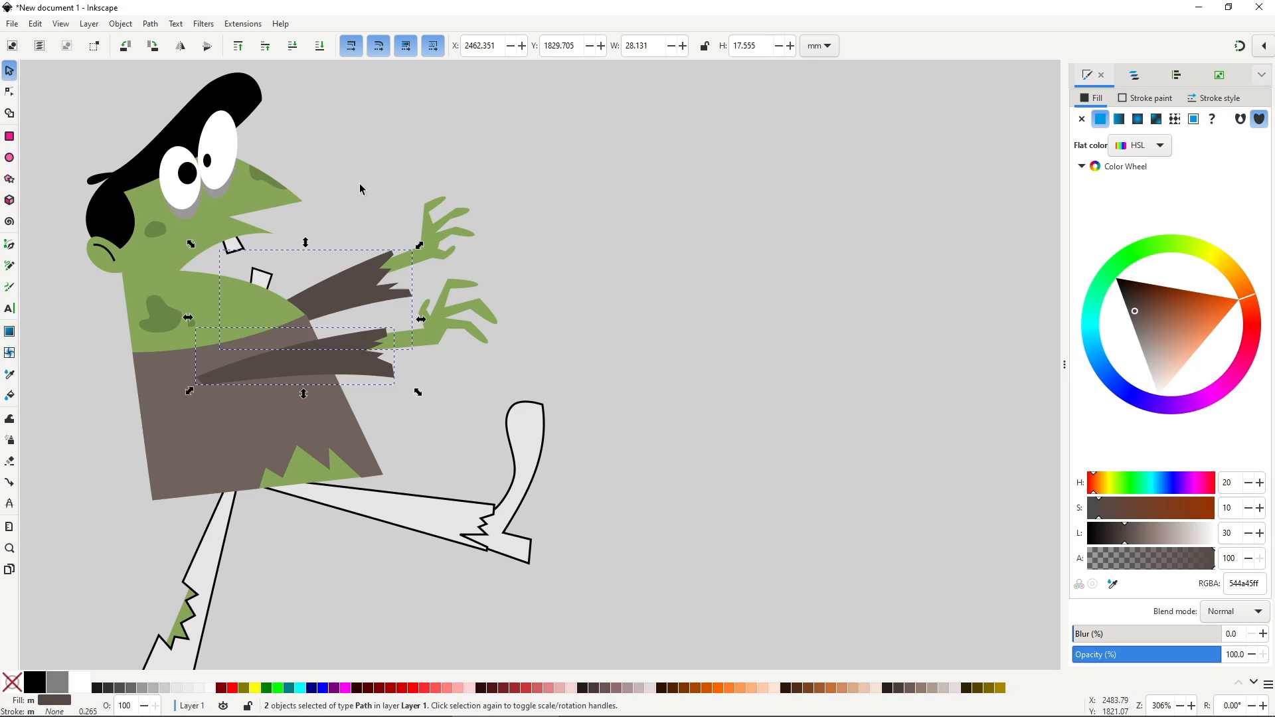
# Step: Fill both trouser legs with blue-gray HSL 190, 10, 50 and remove their outlines
pyautogui.click(223, 535)
pyautogui.keyDown('shift'); pyautogui.click(334, 503); pyautogui.keyUp('shift')
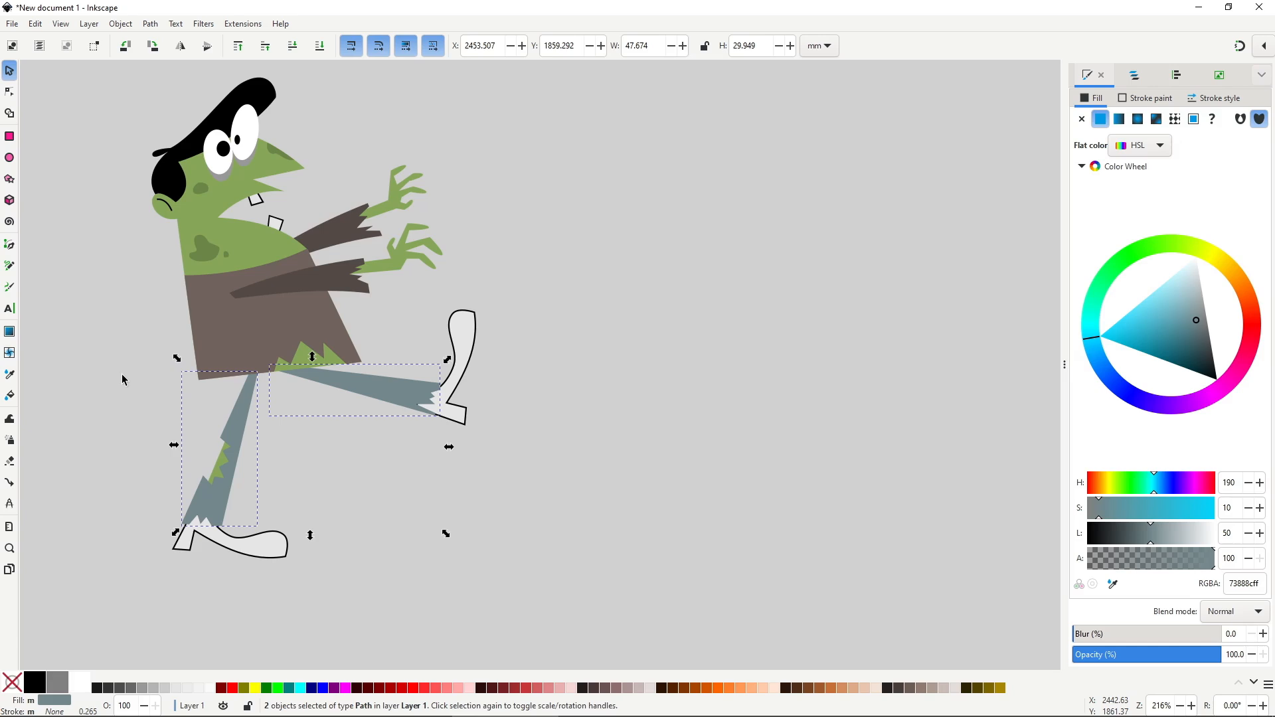
pyautogui.click(121, 373)
# Step: Fill both shoes with black and remove their outlines
pyautogui.click(464, 358)
pyautogui.keyDown('shift'); pyautogui.click(272, 543); pyautogui.keyUp('shift')
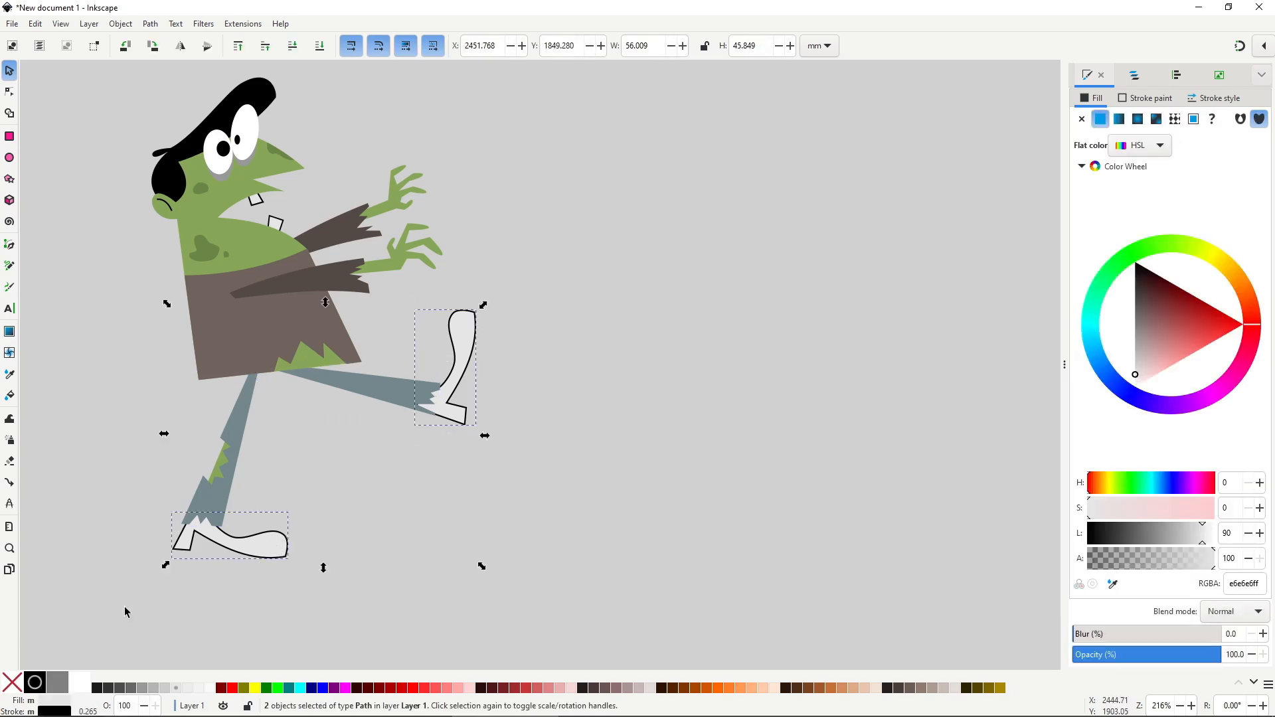
pyautogui.click(34, 682)
pyautogui.keyDown('shift'); pyautogui.click(12, 682); pyautogui.keyUp('shift')
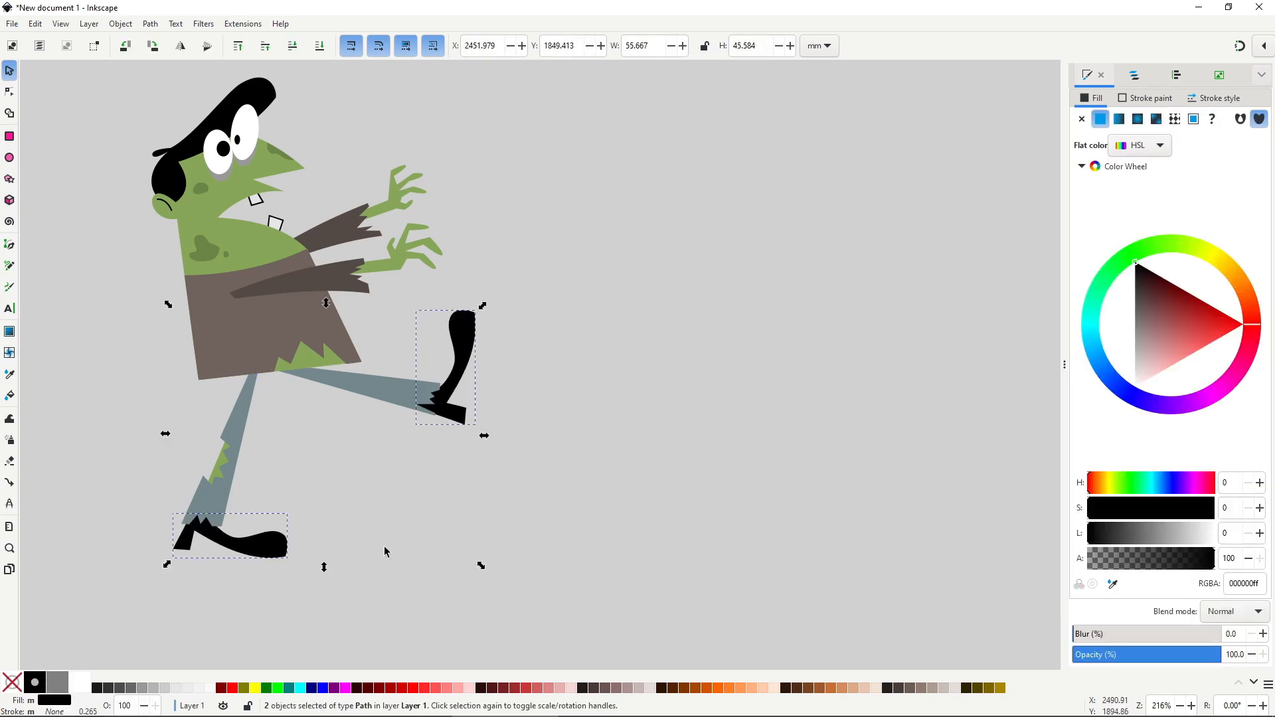
pyautogui.click(365, 491)
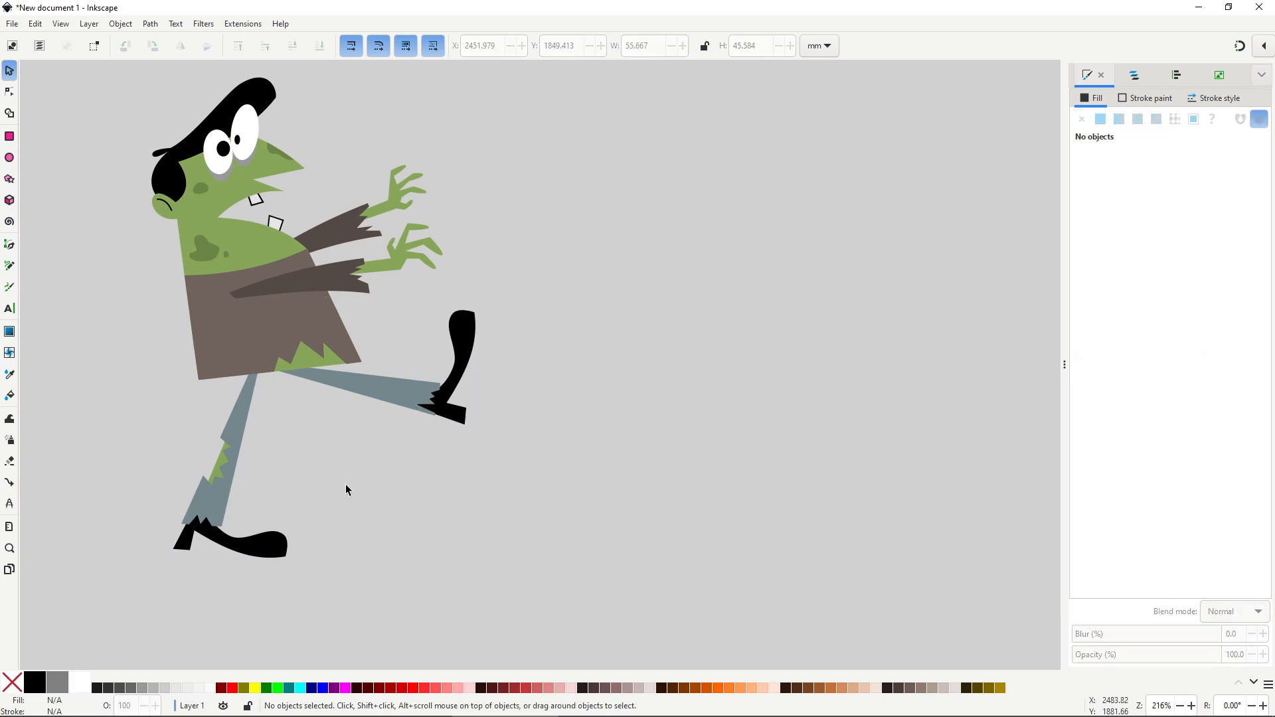
# Step: Fill the eye whites with cream and the shadows under the eyes with purple HSL 285, 10, 40
pyautogui.scroll(2, 276, 221)
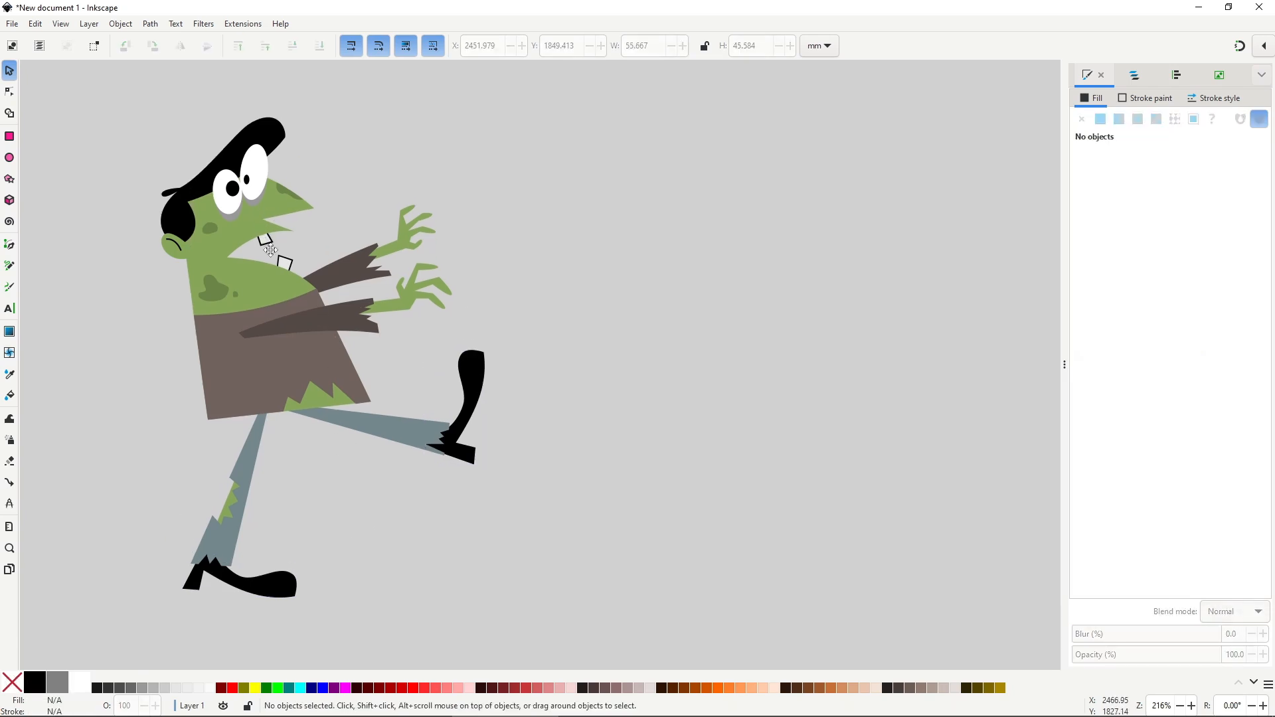
pyautogui.scroll(1, 267, 267)
pyautogui.press('n')
pyautogui.click(253, 262)
pyautogui.keyDown('shift'); pyautogui.click(279, 247); pyautogui.keyUp('shift')
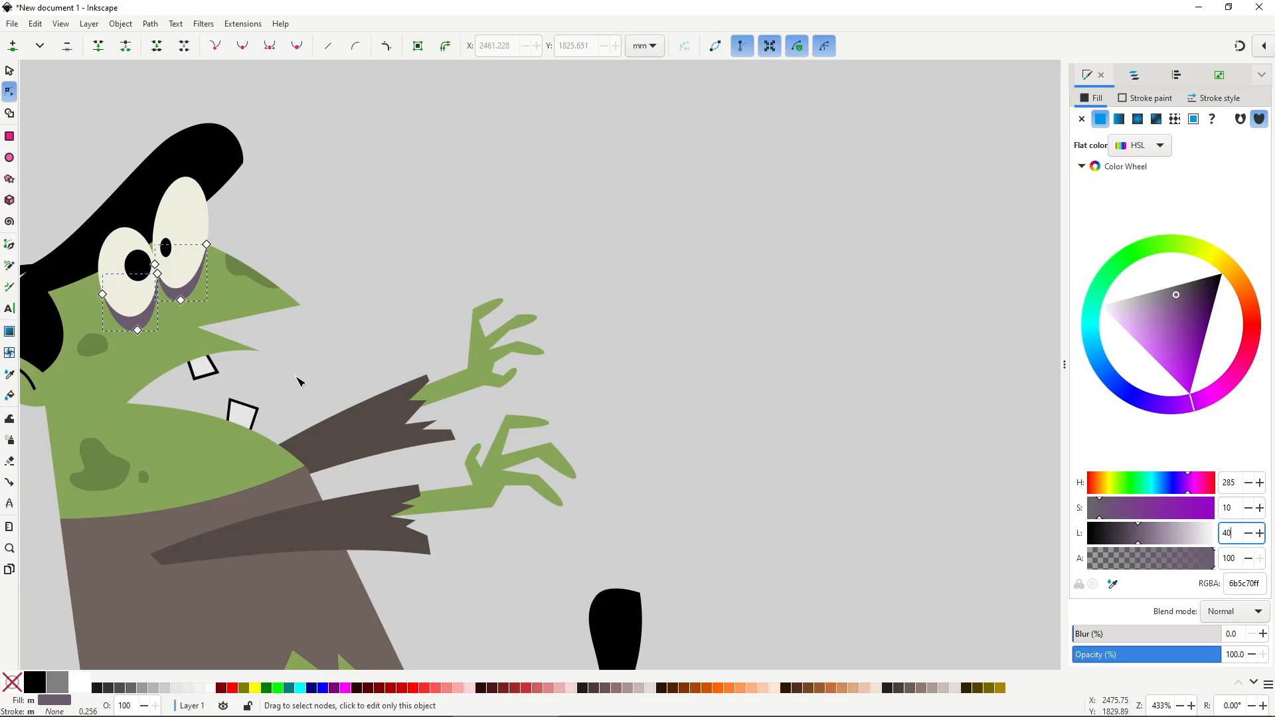
# Step: Fill both teeth with cream and remove their outlines
pyautogui.click(201, 365)
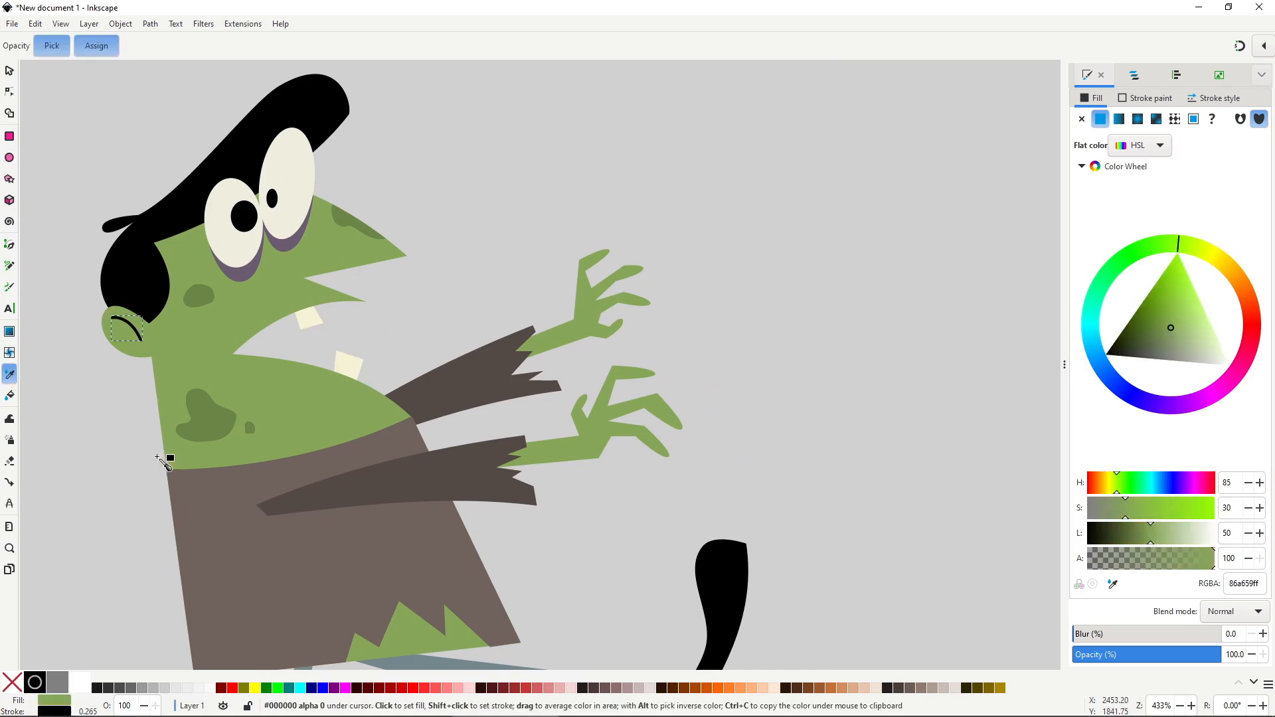
# Step: Adjust the notch nodes of the torn hole in the standing trouser leg and lower the tear points along the shirt's hem
pyautogui.press('s')
pyautogui.scroll(-3, 353, 276)
pyautogui.click(265, 361)
pyautogui.press('F12')
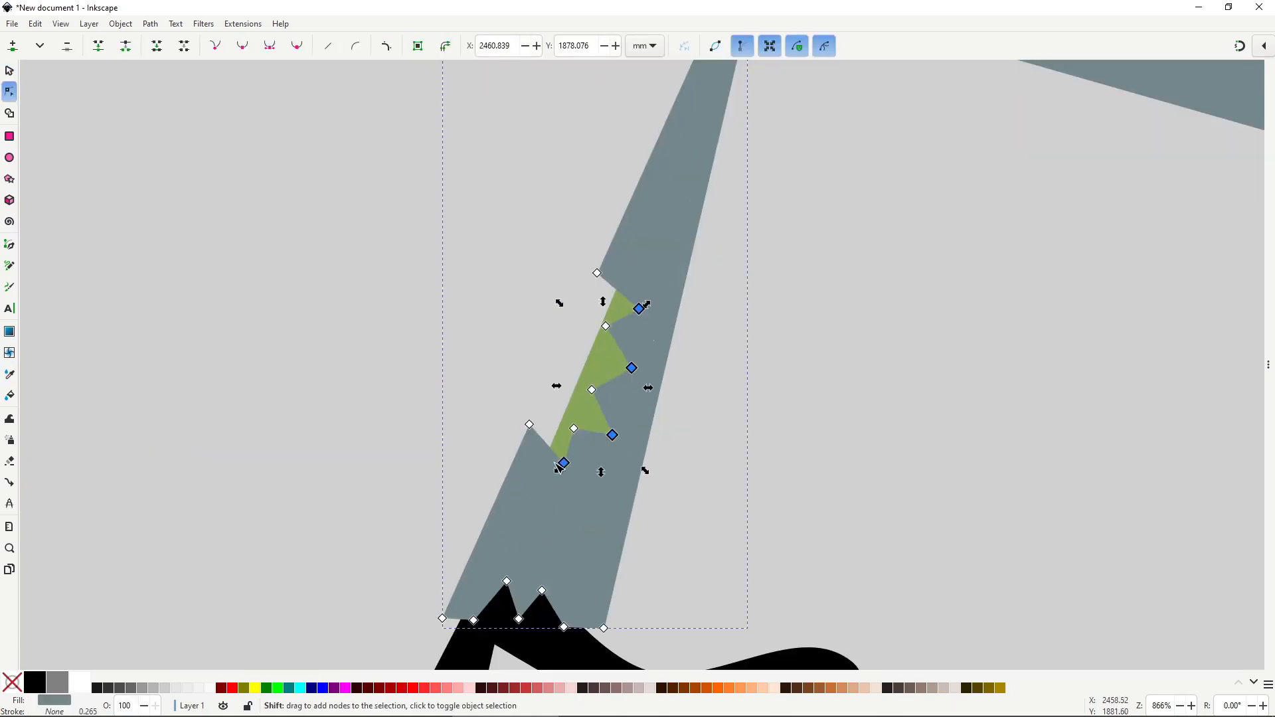
pyautogui.press('Escape')
pyautogui.scroll(-3, 665, 341)
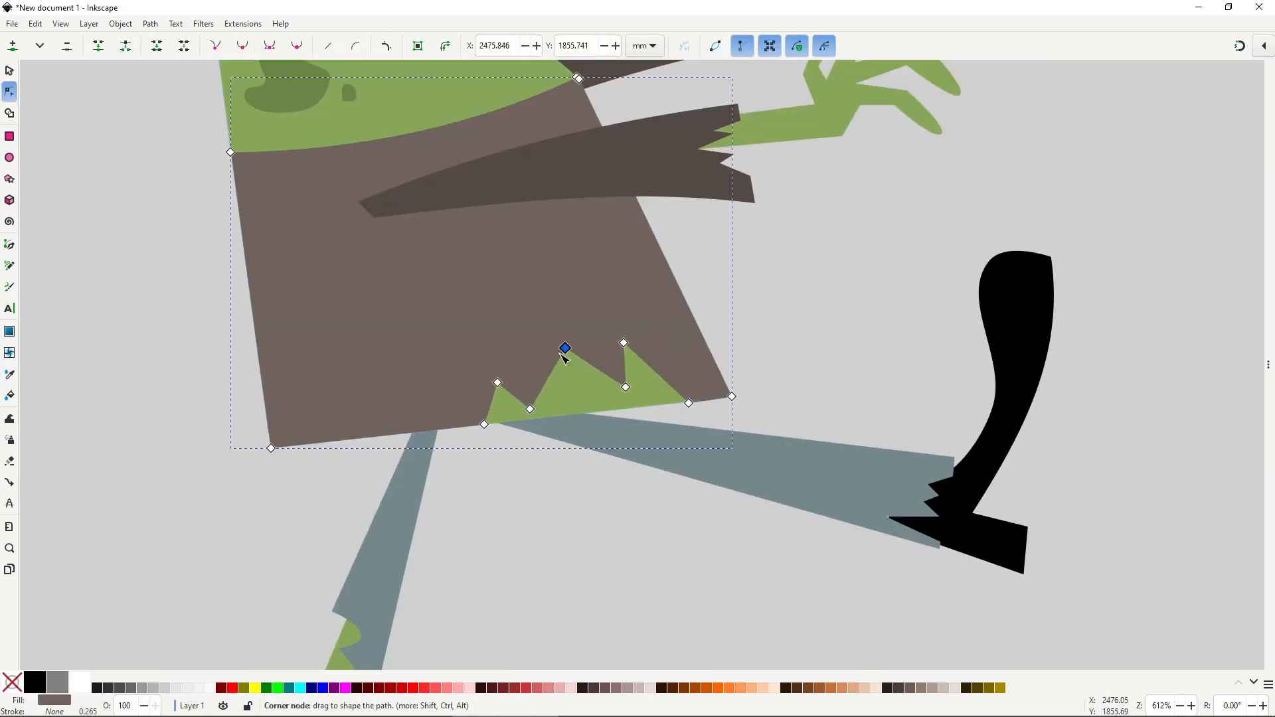
pyautogui.moveTo(561, 347); pyautogui.dragTo(617, 361)
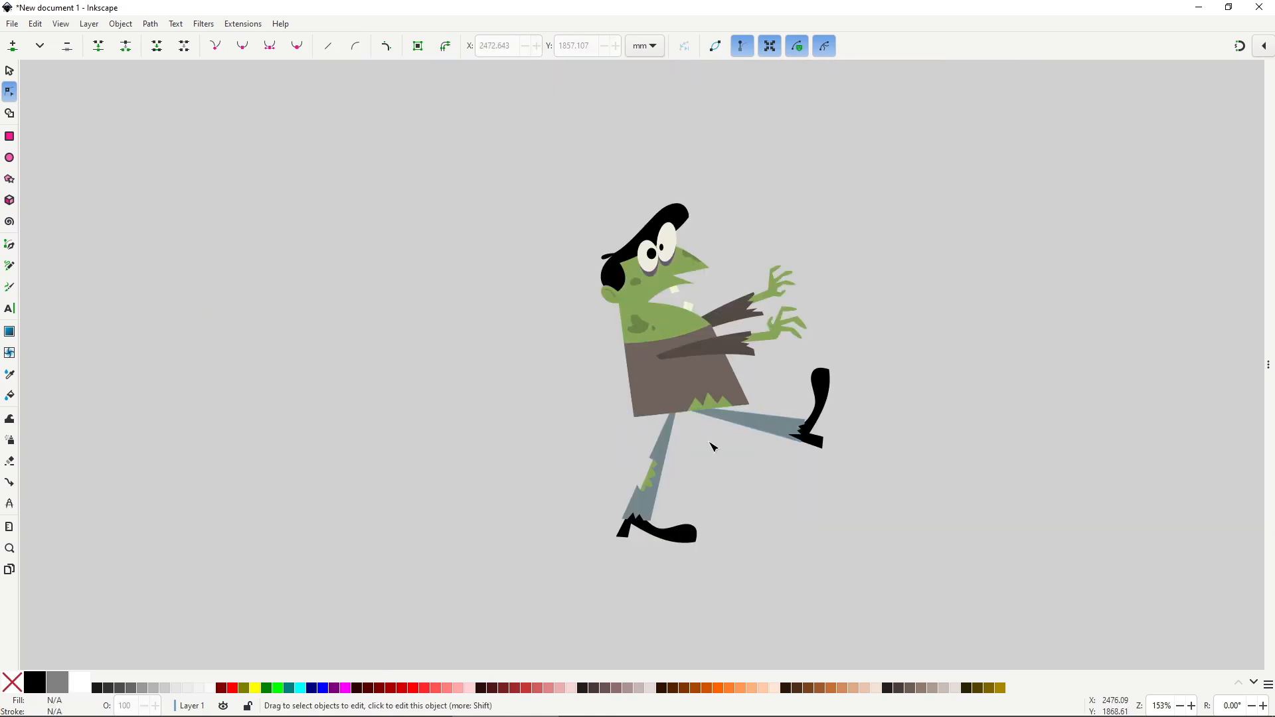
pyautogui.moveTo(710, 442); pyautogui.dragTo(656, 421)
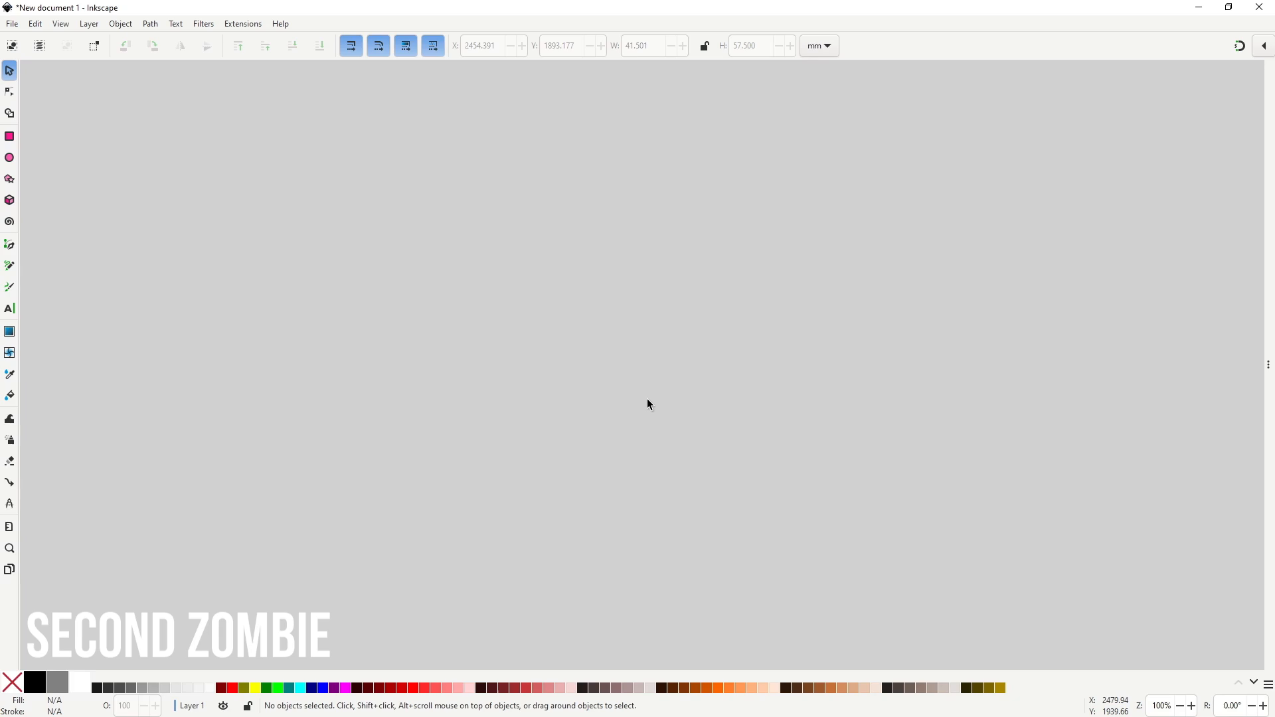
# Step: Draw a closed, slanted four-sided outline for the second zombie's torso in the empty canvas area
pyautogui.press('b')
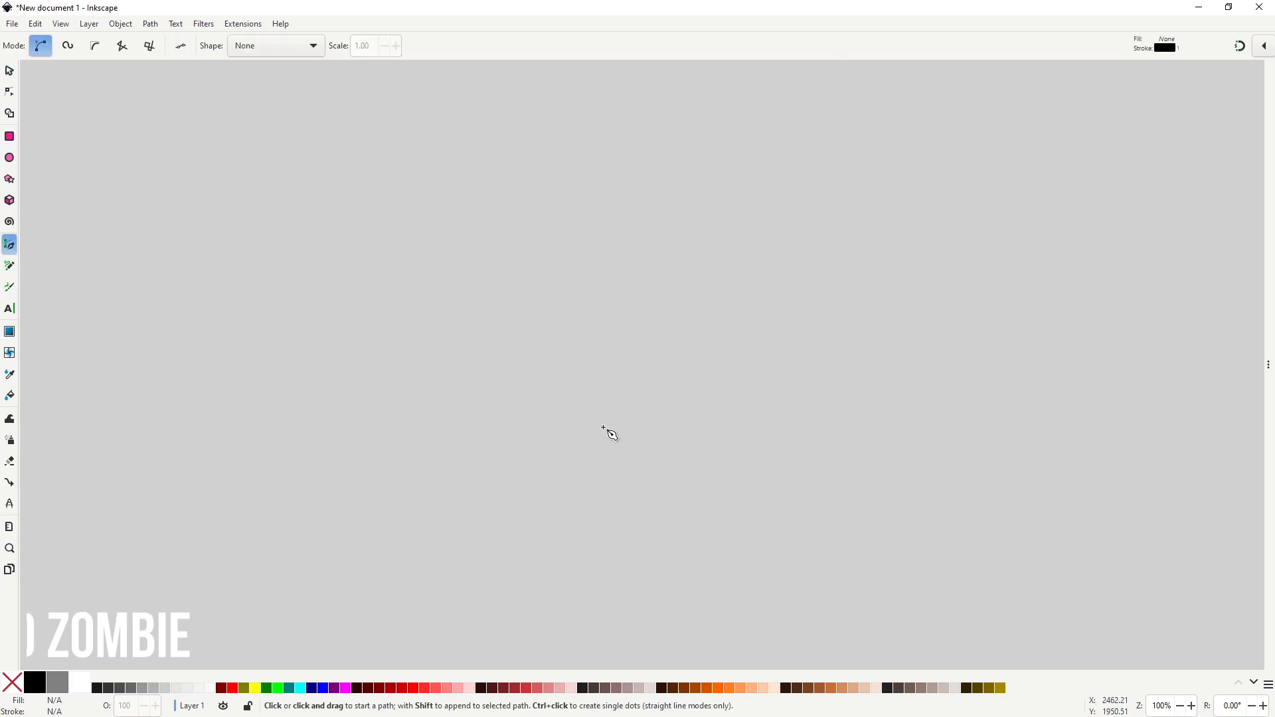
pyautogui.click(579, 307)
pyautogui.click(474, 363)
pyautogui.click(506, 406)
pyautogui.click(609, 330)
pyautogui.click(578, 307)
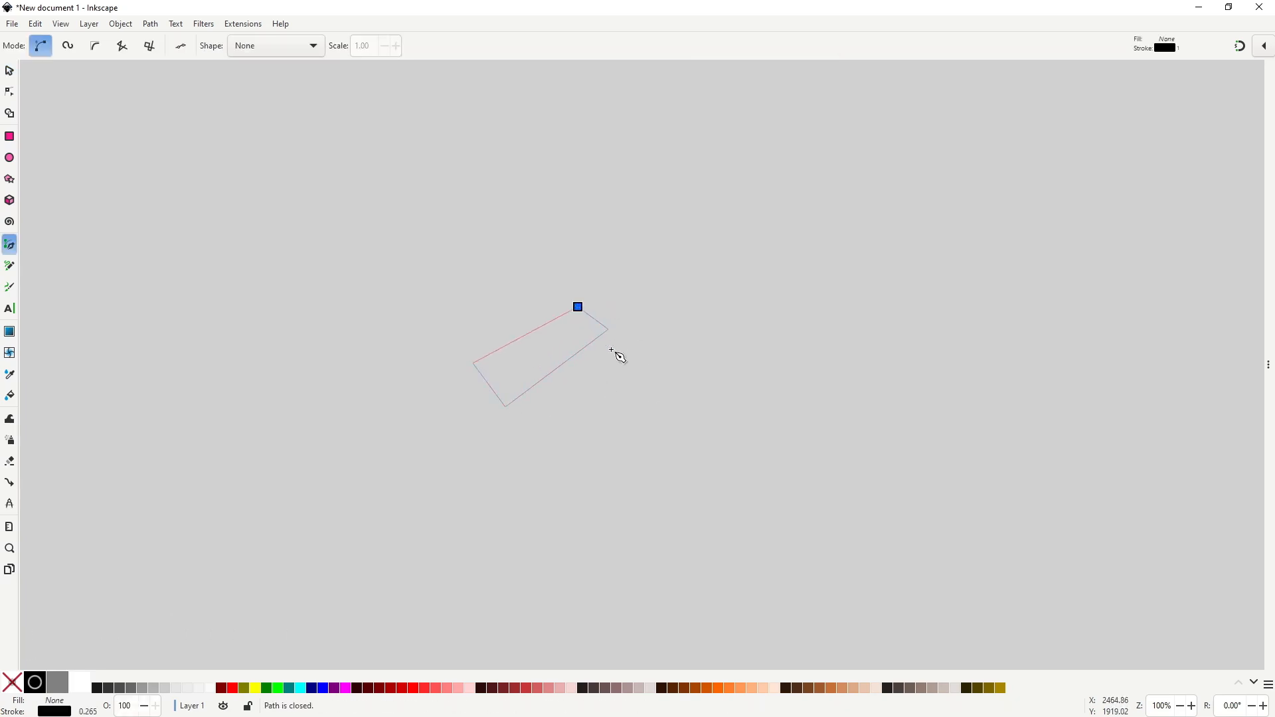
# Step: Draw a closed four-sided head outline overlapping the torso's raised end and check its lower front corner node
pyautogui.click(566, 320)
pyautogui.click(562, 254)
pyautogui.click(629, 243)
pyautogui.click(612, 333)
pyautogui.click(567, 319)
pyautogui.press('n')
pyautogui.click(613, 334)
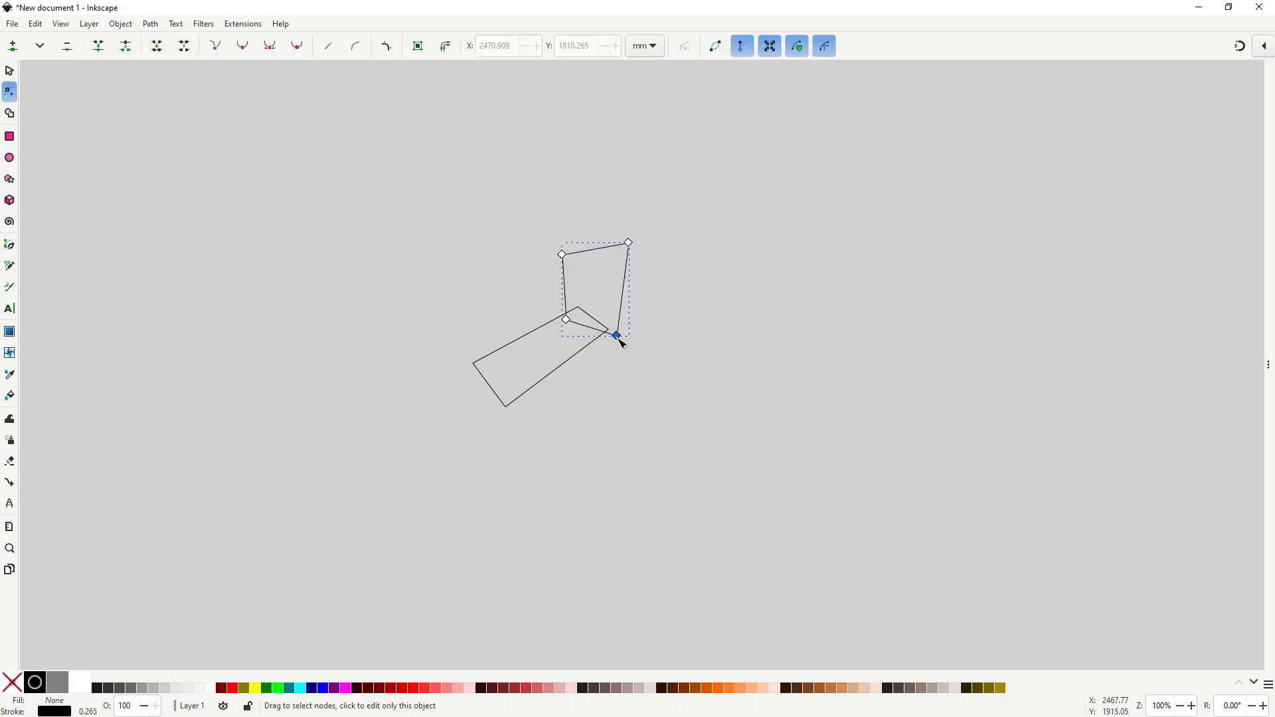
# Step: Draw the rear leg as a closed outline bent at the knee and widening towards the cuff, starting at the torso's lower end
pyautogui.press('b')
pyautogui.click(506, 406)
pyautogui.click(518, 438)
pyautogui.click(508, 525)
pyautogui.click(466, 517)
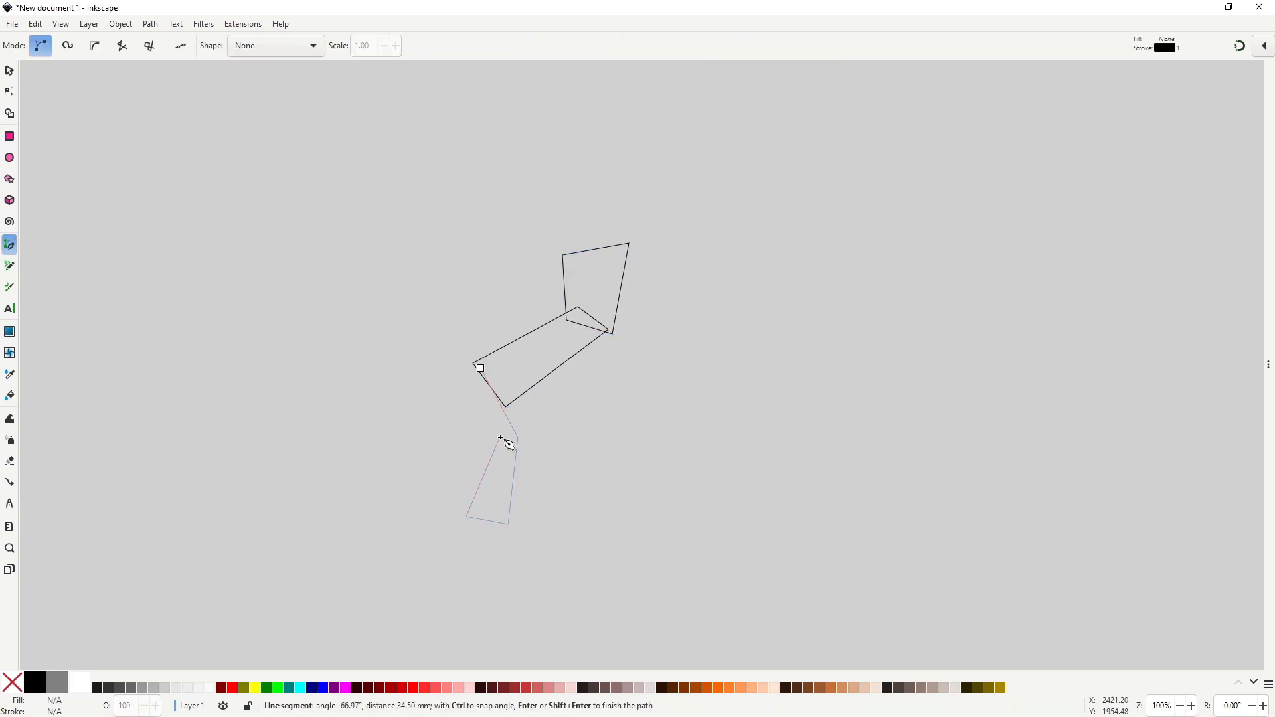
pyautogui.click(499, 438)
pyautogui.click(473, 371)
# Step: Draw the front leg as a smaller closed outline bent at the knee, starting from the torso's underside
pyautogui.click(532, 384)
pyautogui.click(536, 436)
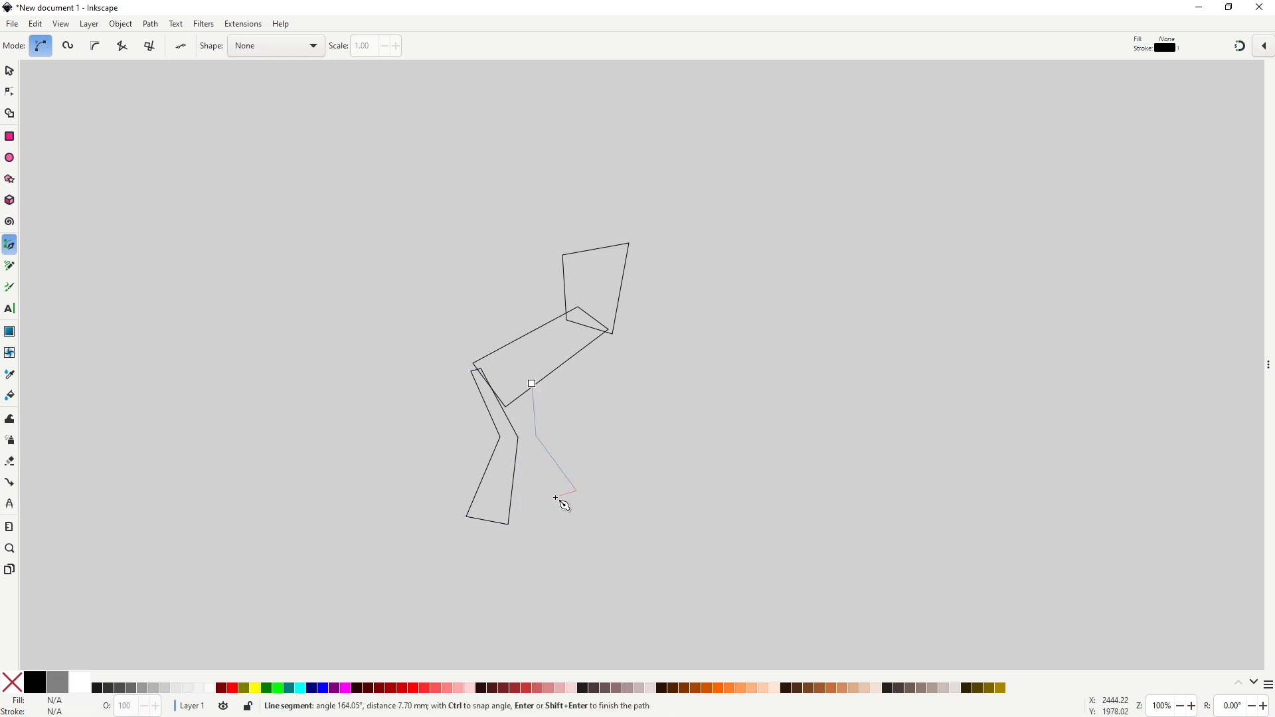
pyautogui.click(576, 491)
pyautogui.click(551, 499)
pyautogui.click(522, 438)
pyautogui.click(523, 387)
pyautogui.click(532, 383)
# Step: Draw two narrow four-sided arms that widen downwards, a shorter one over the torso and a longer one under the chest
pyautogui.click(555, 326)
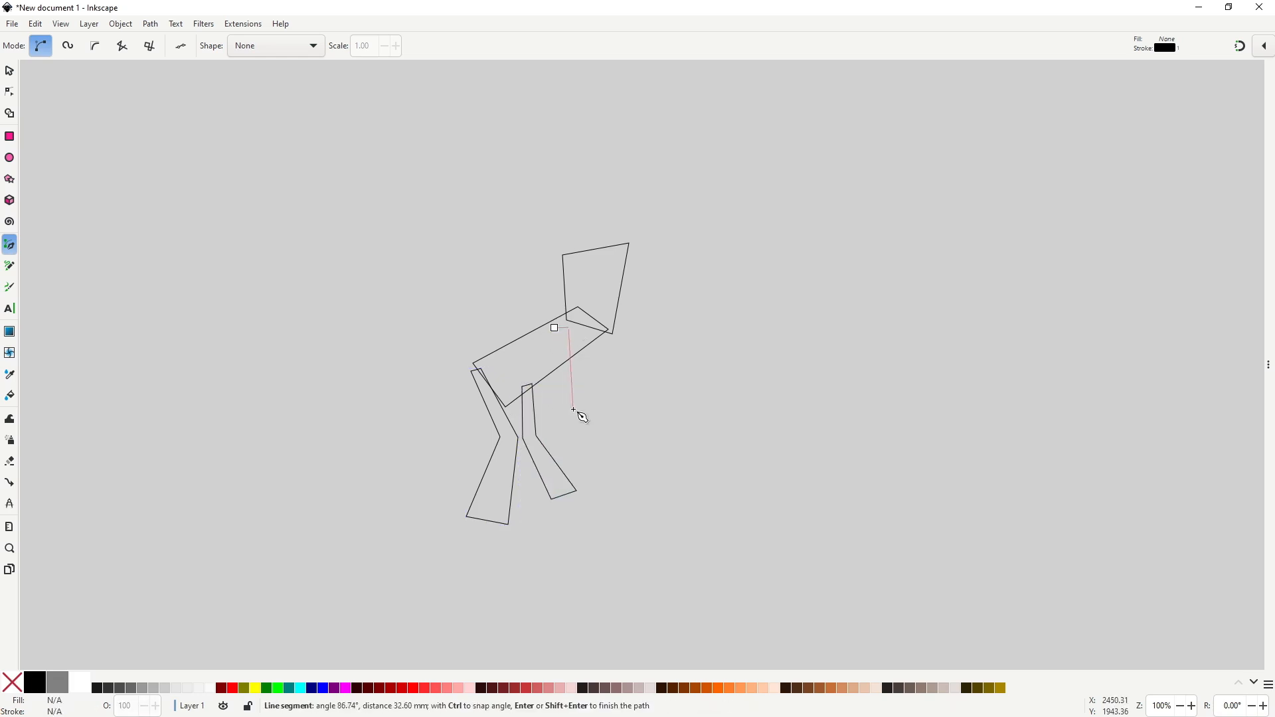
pyautogui.click(574, 408)
pyautogui.click(548, 408)
pyautogui.click(555, 327)
pyautogui.click(587, 342)
pyautogui.click(601, 437)
pyautogui.click(581, 437)
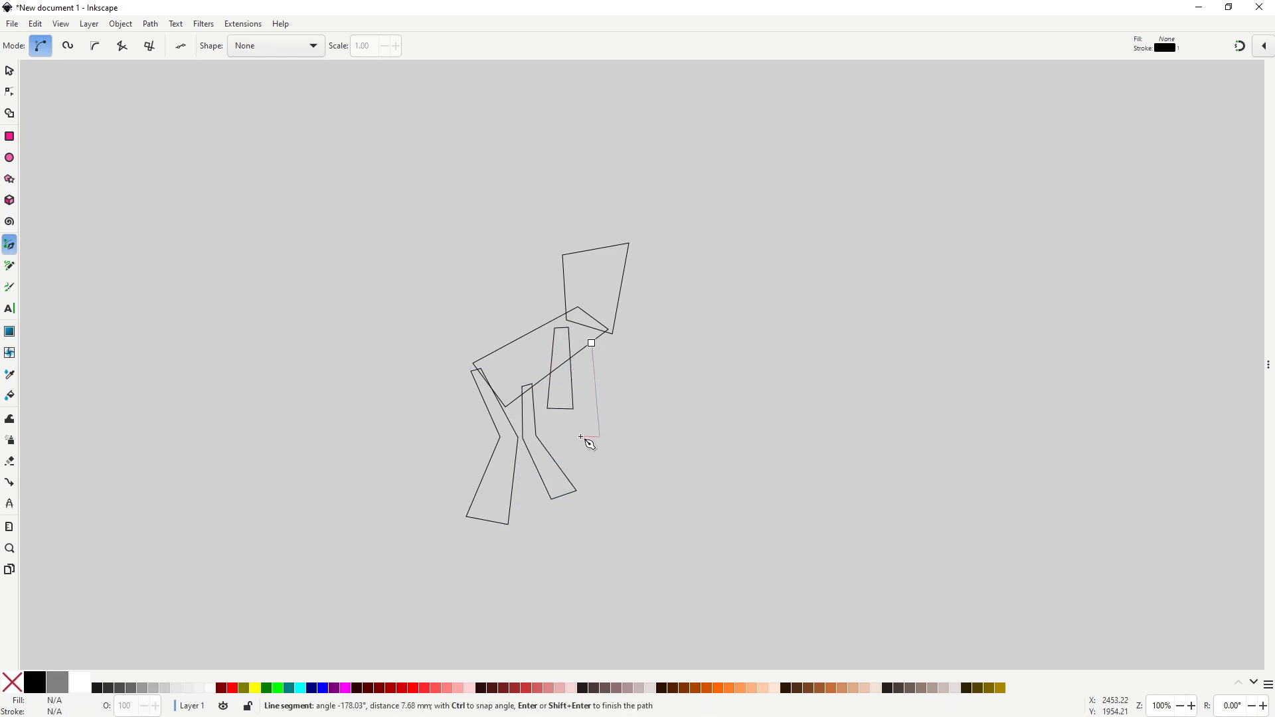
pyautogui.click(583, 340)
pyautogui.click(592, 343)
pyautogui.press('s')
pyautogui.press('Escape')
# Step: Move the torso outline's bottom corner up and inward and lower its front corner slightly
pyautogui.scroll(2, 487, 395)
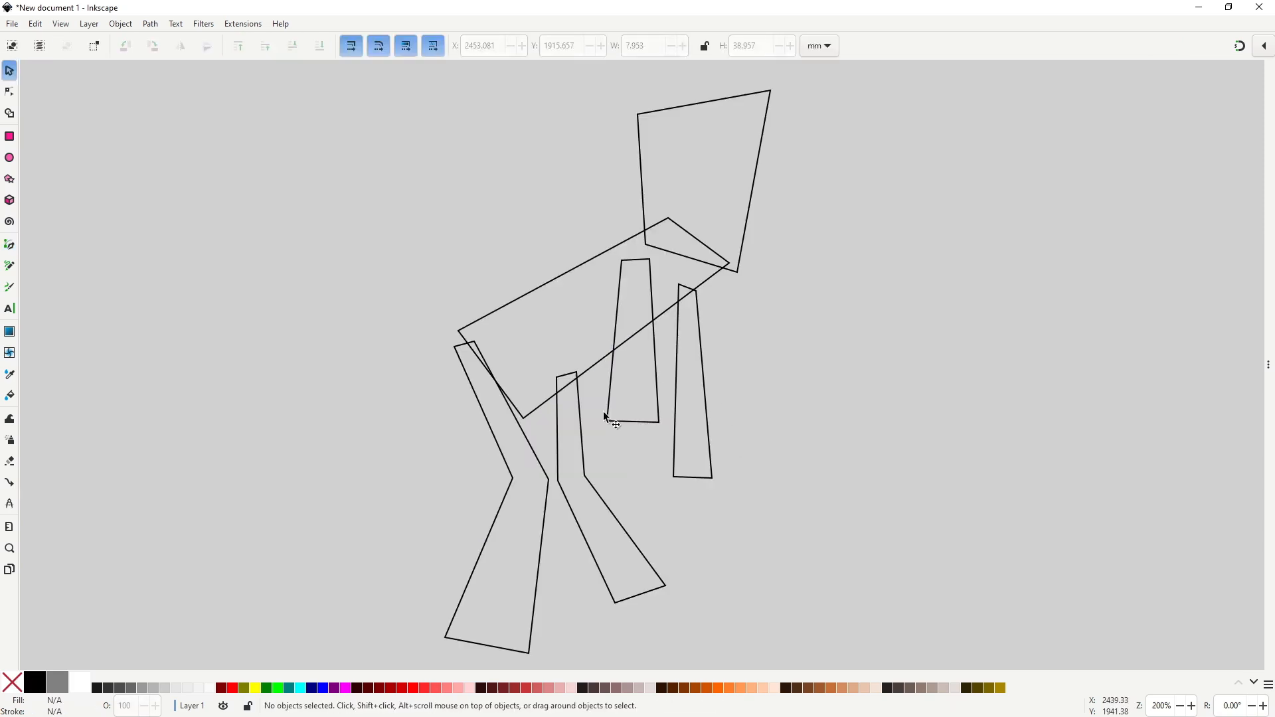
pyautogui.press('n')
pyautogui.click(594, 365)
pyautogui.moveTo(523, 418); pyautogui.dragTo(545, 403)
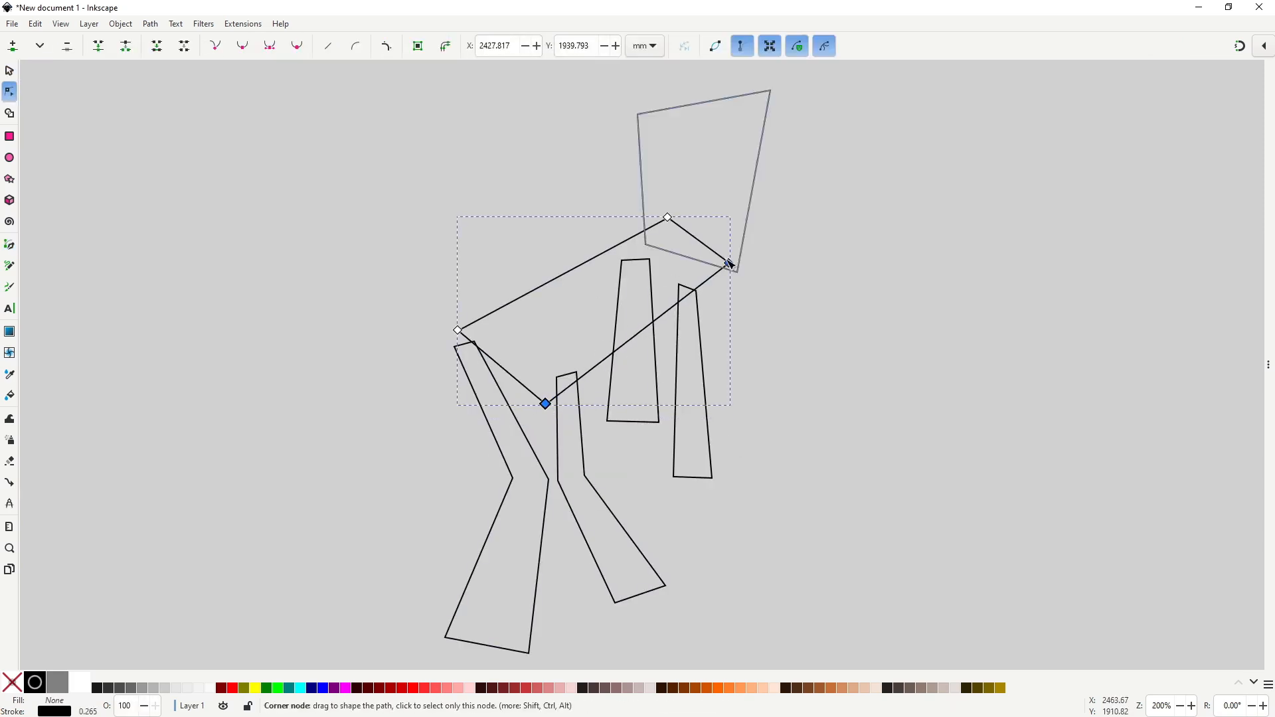
pyautogui.moveTo(729, 263); pyautogui.dragTo(730, 274)
pyautogui.moveTo(417, 192); pyautogui.dragTo(832, 433)
pyautogui.click(335, 142)
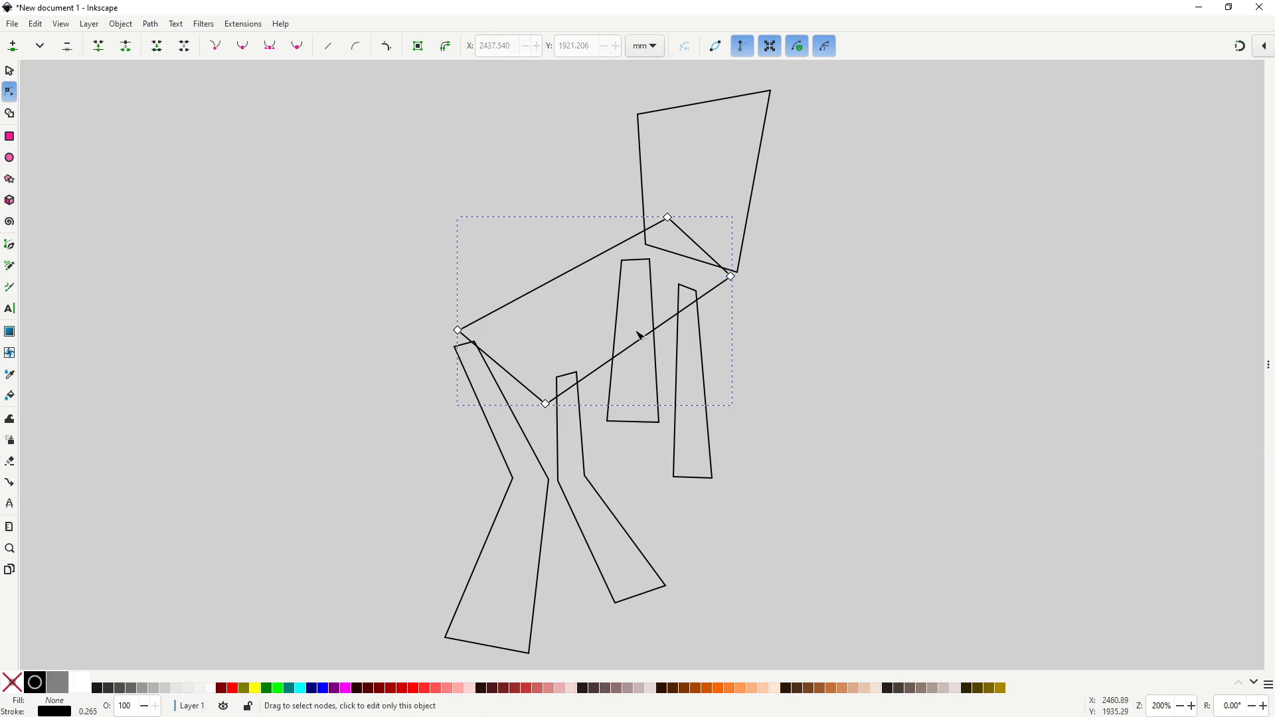
pyautogui.moveTo(384, 154); pyautogui.dragTo(797, 435)
pyautogui.click(242, 45)
pyautogui.hotkey('ctrl', 'z')
# Step: Round both ends of the torso and bend its underside into a gentle curve using node handles
pyautogui.moveTo(643, 194); pyautogui.dragTo(698, 235)
pyautogui.moveTo(667, 217); pyautogui.dragTo(650, 224)
pyautogui.keyDown('shift'); pyautogui.moveTo(670, 222); pyautogui.dragTo(712, 223); pyautogui.keyUp('shift')
pyautogui.keyDown('shift'); pyautogui.moveTo(731, 276); pyautogui.dragTo(735, 245); pyautogui.keyUp('shift')
pyautogui.moveTo(730, 276); pyautogui.dragTo(723, 277)
pyautogui.keyDown('shift'); pyautogui.moveTo(723, 277); pyautogui.dragTo(701, 313); pyautogui.keyUp('shift')
pyautogui.moveTo(545, 404); pyautogui.dragTo(464, 416)
pyautogui.moveTo(458, 331)
pyautogui.mouseDown()
pyautogui.moveTo(480, 320)
pyautogui.moveTo(452, 338)
pyautogui.mouseUp()
pyautogui.keyDown('shift'); pyautogui.moveTo(541, 402); pyautogui.dragTo(594, 382); pyautogui.keyUp('shift')
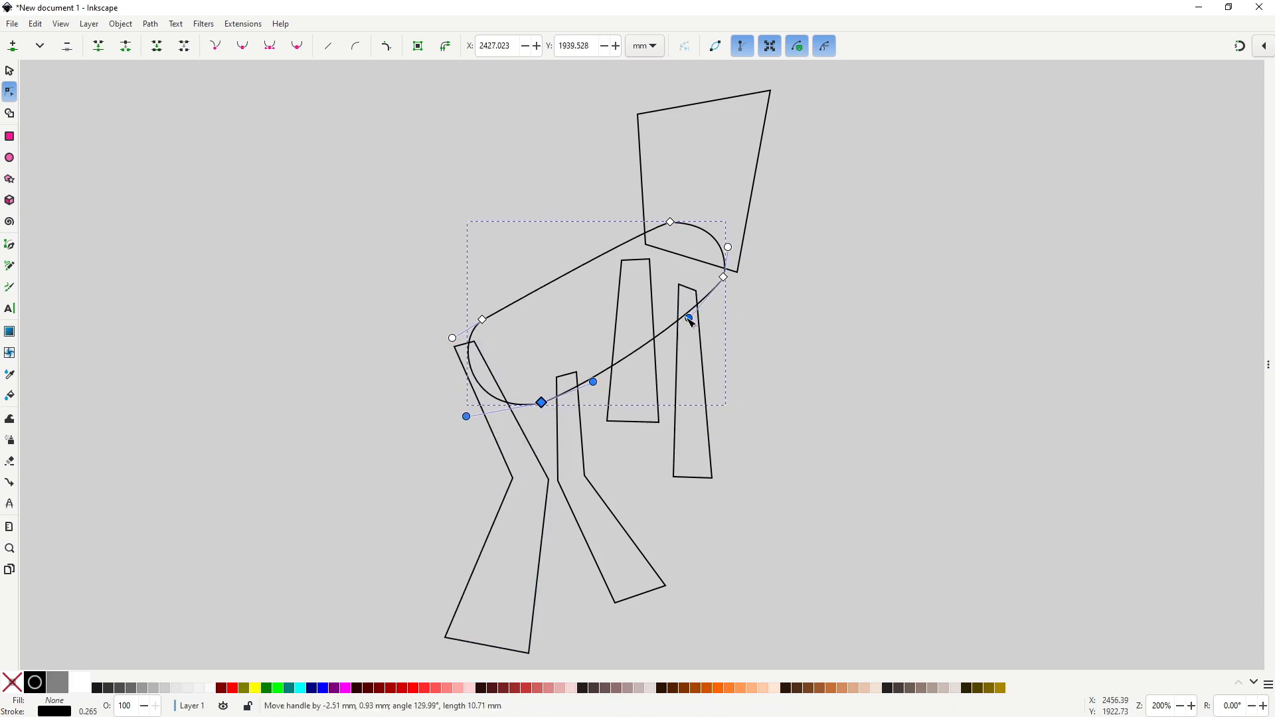
pyautogui.click(769, 381)
# Step: Tuck the rear leg's top nodes into the torso, adjust its knee, shorten the lower leg and curve its cuff
pyautogui.click(518, 420)
pyautogui.moveTo(445, 329); pyautogui.dragTo(483, 353)
pyautogui.moveTo(476, 345); pyautogui.dragTo(489, 358)
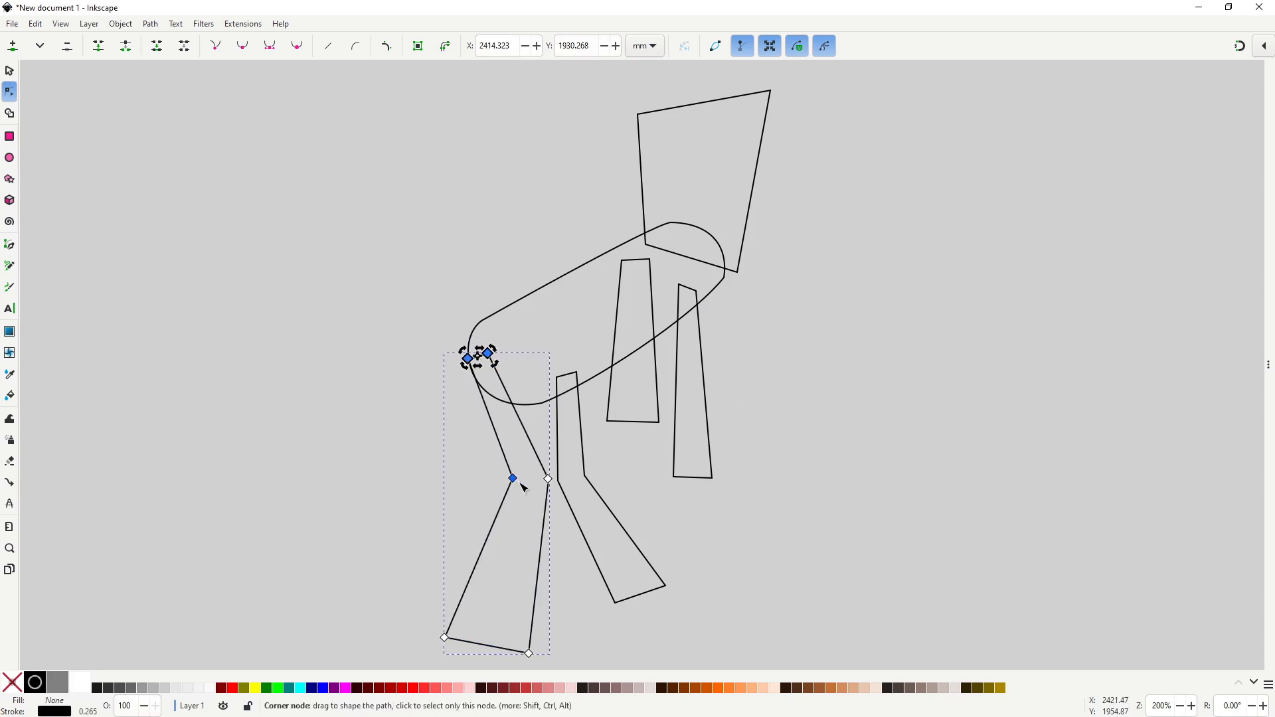
pyautogui.moveTo(512, 478); pyautogui.dragTo(517, 483)
pyautogui.moveTo(548, 478); pyautogui.dragTo(546, 473)
pyautogui.moveTo(528, 654); pyautogui.dragTo(476, 624)
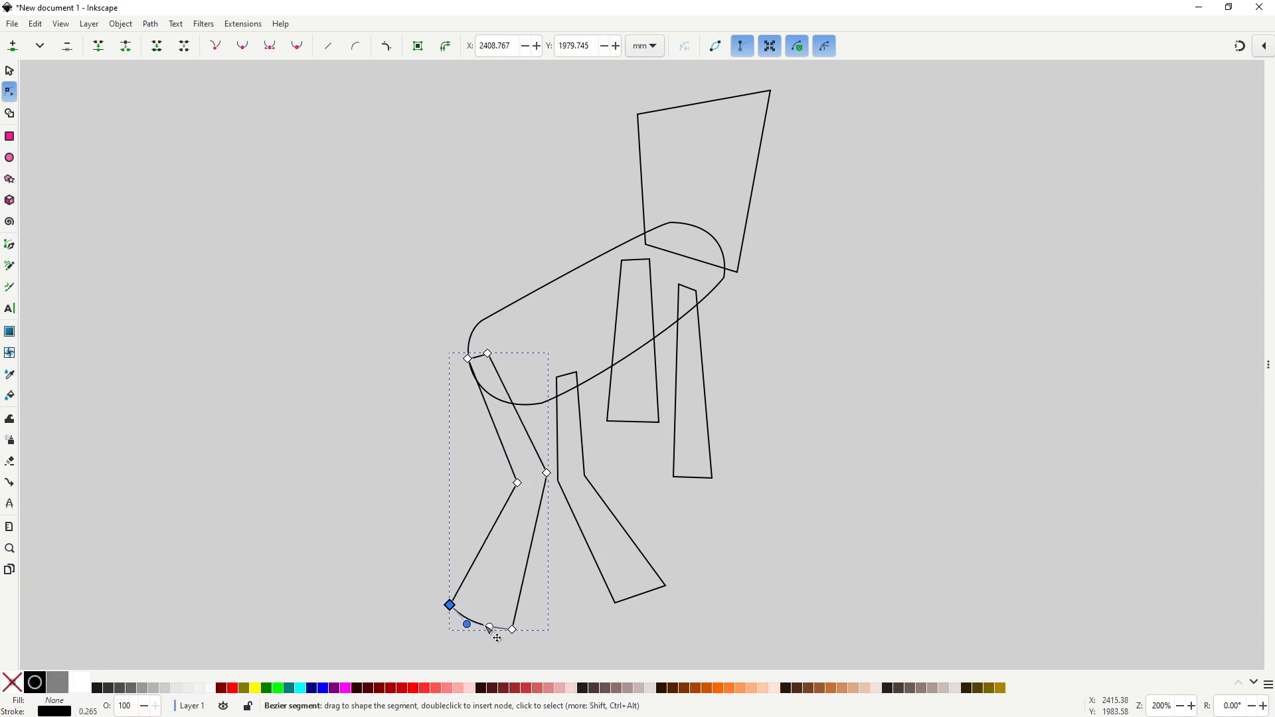
pyautogui.click(506, 635)
# Step: Adjust the bottom nodes of the front leg and curve its cuff
pyautogui.click(568, 394)
pyautogui.click(578, 516)
pyautogui.moveTo(590, 566); pyautogui.dragTo(680, 614)
pyautogui.moveTo(665, 586); pyautogui.dragTo(632, 581)
pyautogui.click(659, 589)
pyautogui.click(643, 595)
# Step: Round the top end of the shorter arm into a curved shoulder by adjusting its nodes and handles
pyautogui.click(617, 306)
pyautogui.moveTo(597, 224); pyautogui.dragTo(665, 427)
pyautogui.moveTo(622, 260); pyautogui.dragTo(618, 264)
pyautogui.click(607, 297)
pyautogui.click(626, 273)
pyautogui.click(654, 420)
pyautogui.moveTo(592, 413); pyautogui.dragTo(655, 416)
pyautogui.scroll(3, 611, 259)
pyautogui.moveTo(665, 271); pyautogui.dragTo(692, 251)
pyautogui.moveTo(656, 246); pyautogui.dragTo(651, 248)
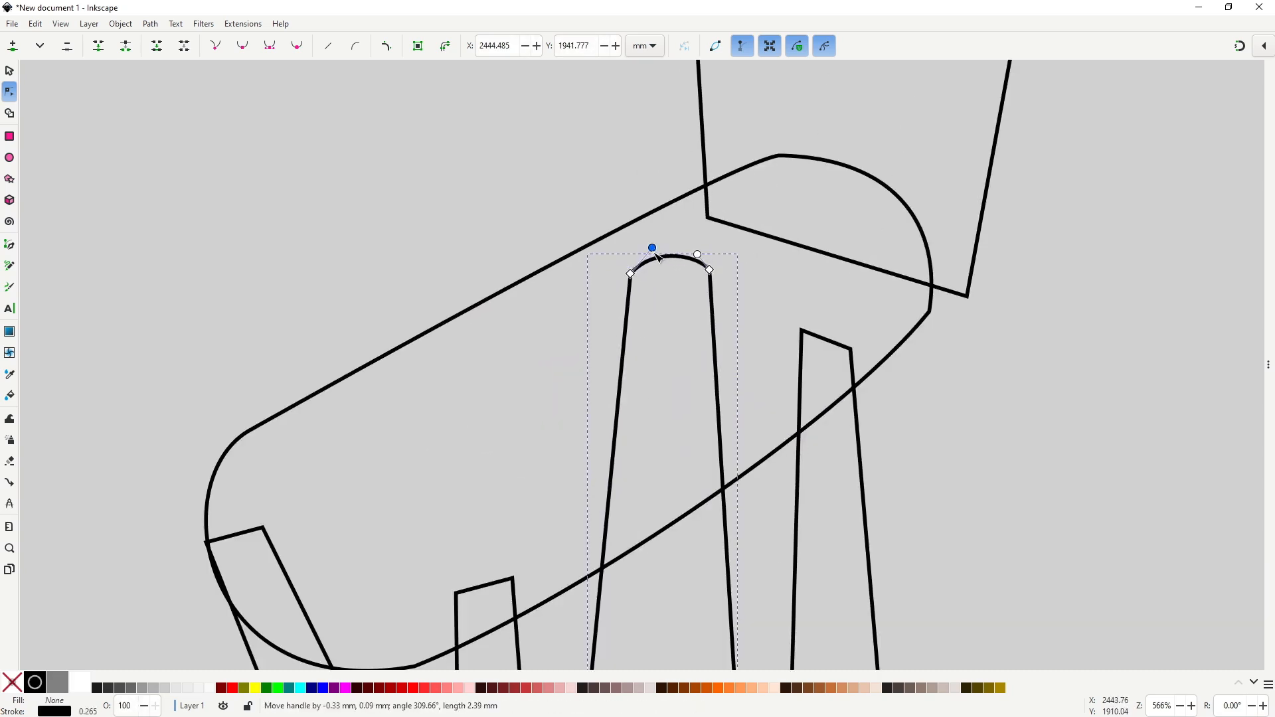
# Step: Curve the bottom edge of the longer arm's sleeve and fine-tune its lower nodes
pyautogui.scroll(-3, 598, 335)
pyautogui.scroll(1, 680, 394)
pyautogui.click(687, 591)
pyautogui.click(686, 592)
pyautogui.click(683, 579)
pyautogui.moveTo(682, 579); pyautogui.dragTo(681, 585)
pyautogui.moveTo(625, 550); pyautogui.dragTo(722, 591)
pyautogui.moveTo(710, 579); pyautogui.dragTo(710, 565)
# Step: Narrow the shorter arm's sleeve by moving its lower rear corner inward about 2 mm
pyautogui.click(622, 363)
pyautogui.moveTo(557, 489); pyautogui.dragTo(572, 493)
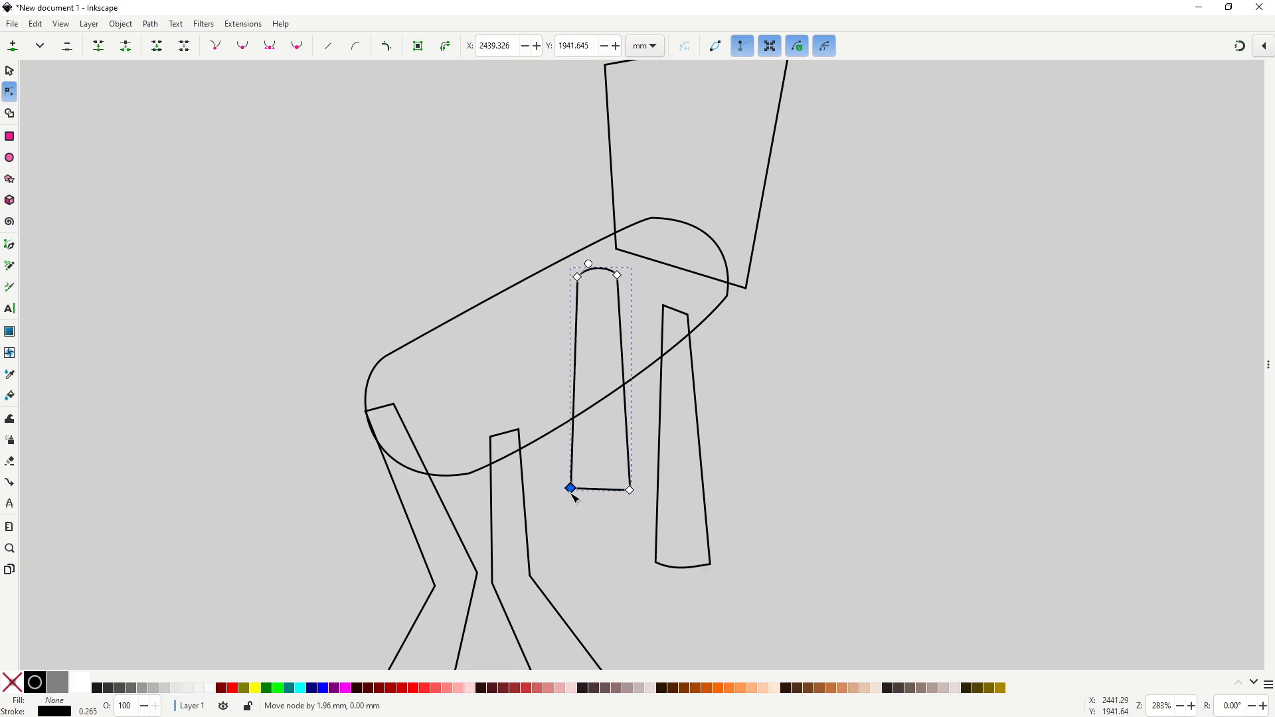
pyautogui.click(742, 456)
pyautogui.scroll(-2, 741, 456)
pyautogui.moveTo(756, 472); pyautogui.dragTo(723, 378)
pyautogui.click(745, 393)
# Step: Reshape the head by repositioning its corners and bending the top, sides and jaw into curves
pyautogui.click(641, 220)
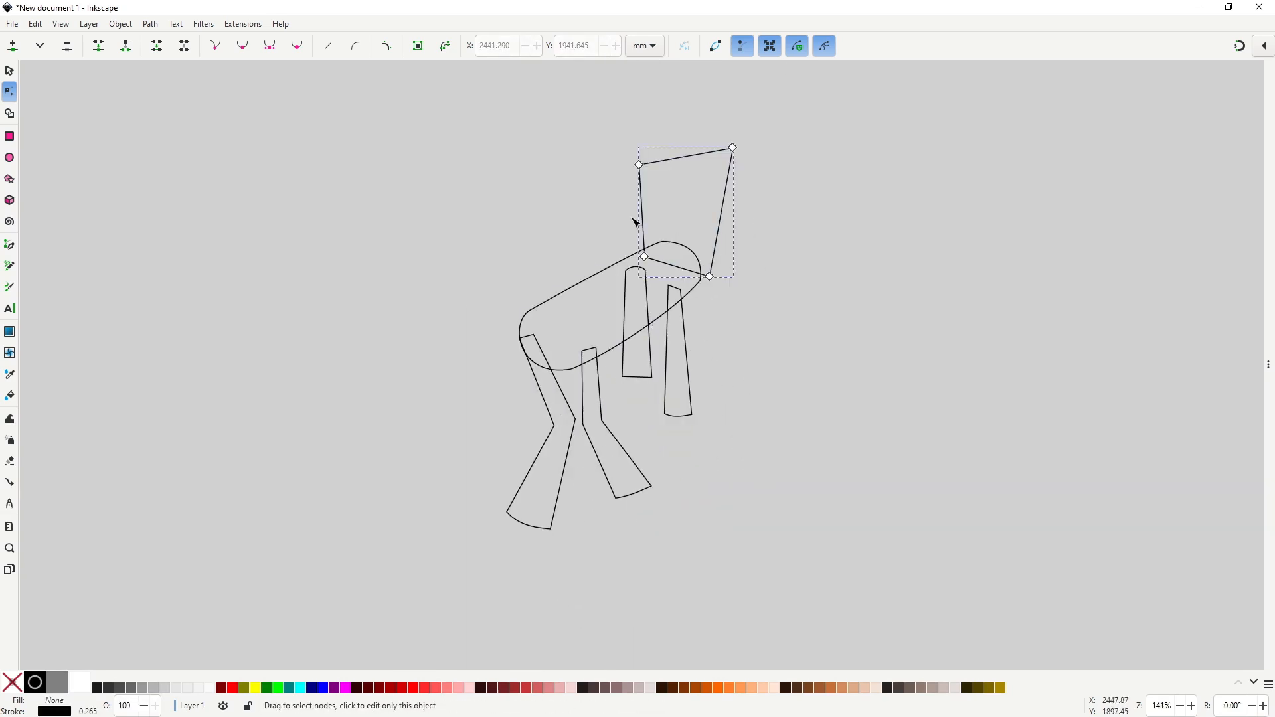
pyautogui.moveTo(640, 165); pyautogui.dragTo(637, 180)
pyautogui.moveTo(644, 252); pyautogui.dragTo(635, 257)
pyautogui.moveTo(709, 276); pyautogui.dragTo(663, 275)
pyautogui.moveTo(672, 168); pyautogui.dragTo(630, 181)
pyautogui.moveTo(631, 208); pyautogui.dragTo(628, 211)
pyautogui.moveTo(733, 147); pyautogui.dragTo(733, 248)
pyautogui.scroll(3, 691, 156)
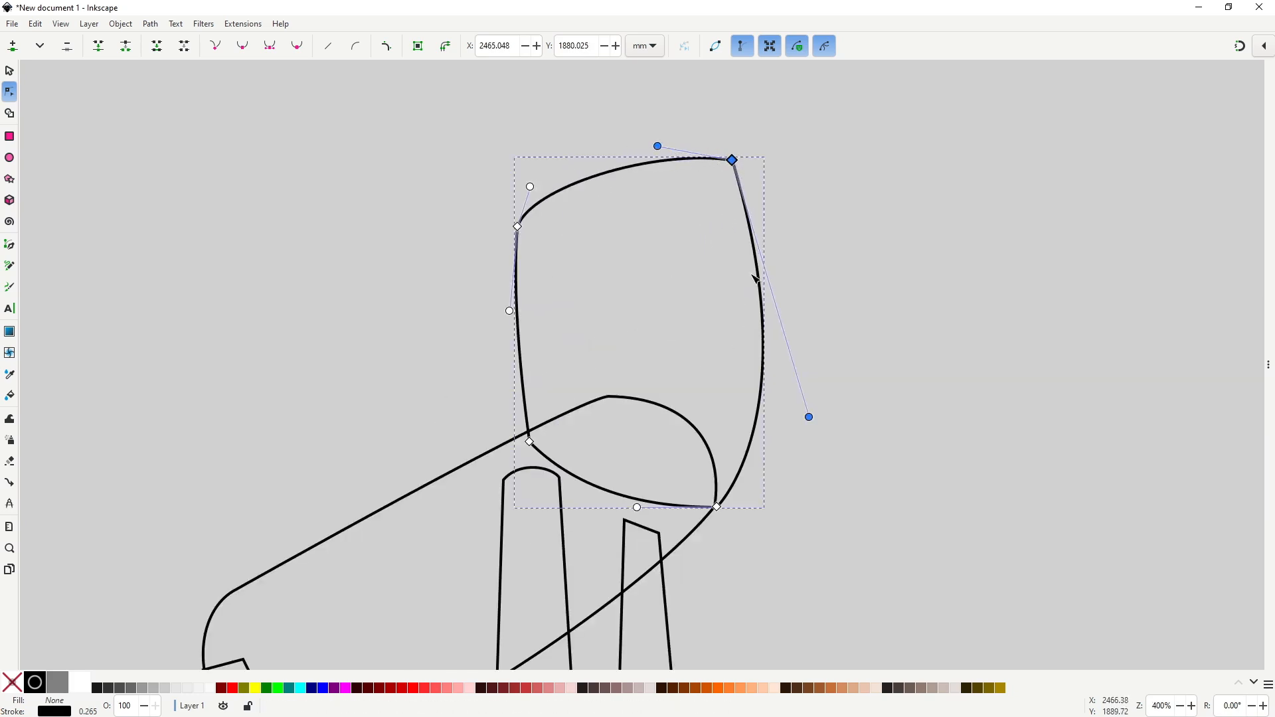
pyautogui.click(575, 287)
pyautogui.scroll(-4, 570, 290)
pyautogui.moveTo(639, 447); pyautogui.dragTo(661, 407)
pyautogui.press('s')
pyautogui.click(662, 399)
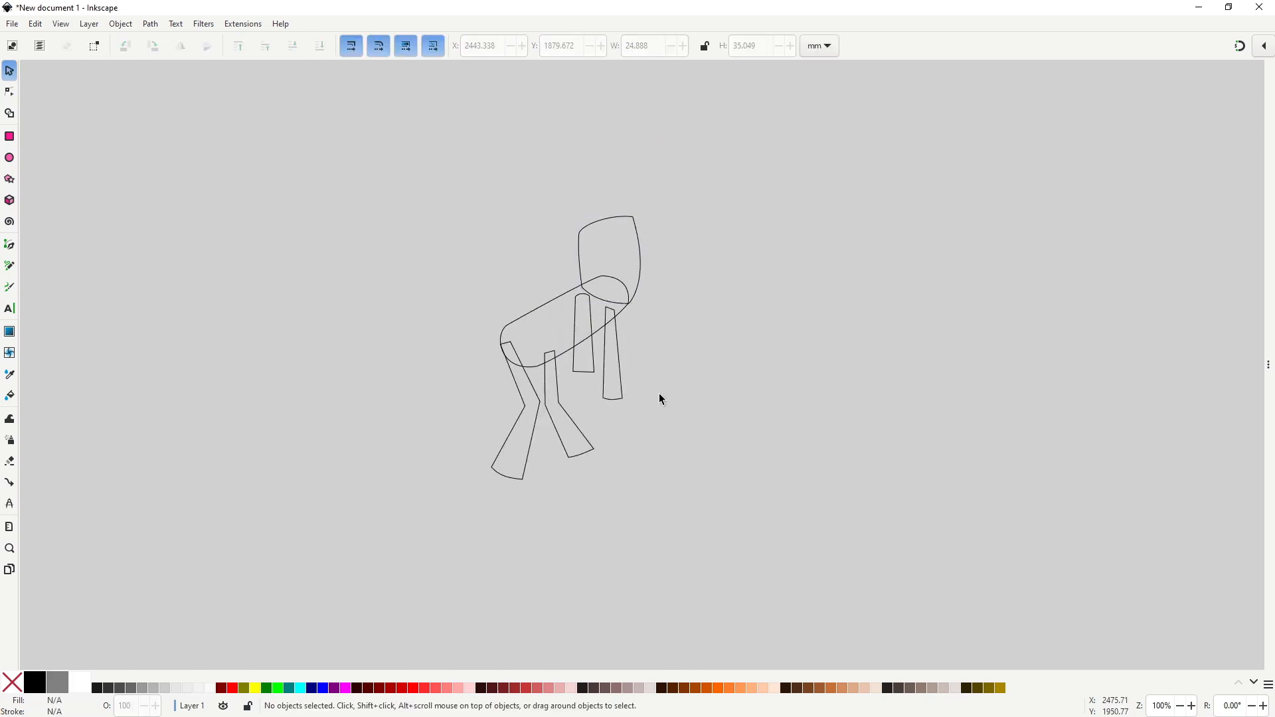
# Step: Copy the first zombie's flat black shoe, paste it at the second zombie's rear ankle and enlarge it
pyautogui.scroll(-2, 662, 399)
pyautogui.scroll(5, 611, 270)
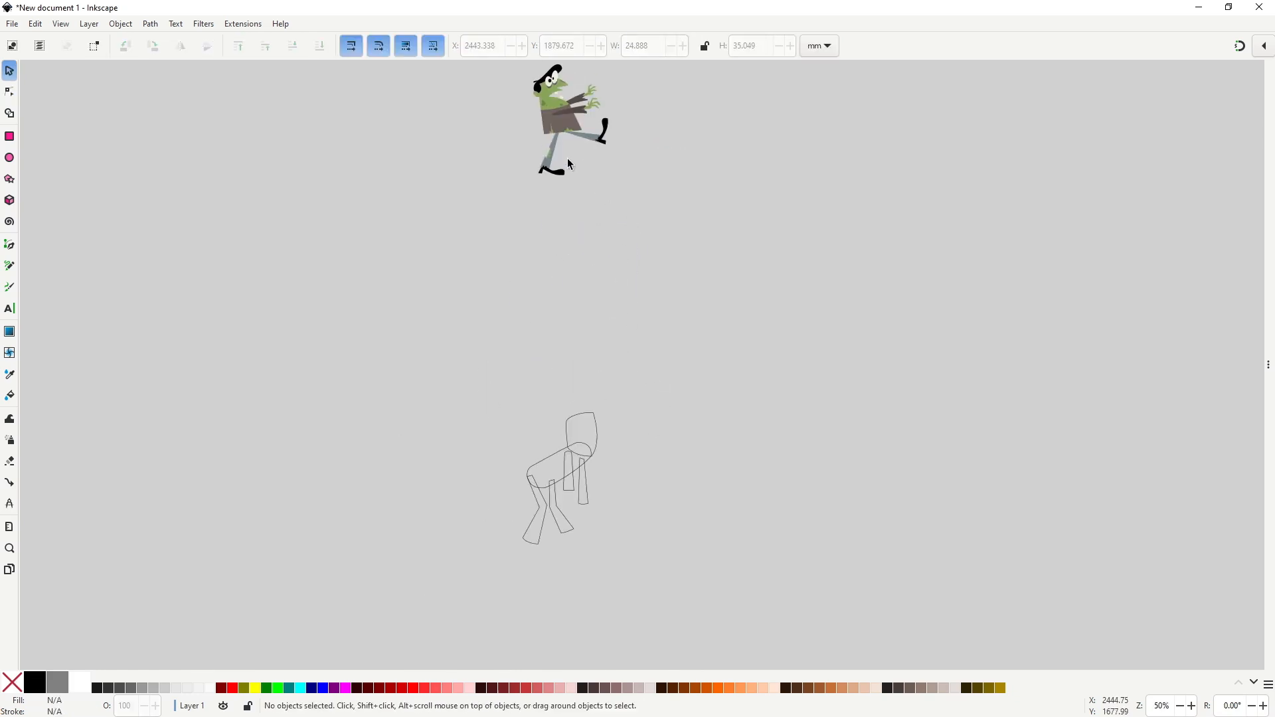
pyautogui.scroll(2, 568, 164)
pyautogui.press('n')
pyautogui.click(559, 186)
pyautogui.press('s')
pyautogui.moveTo(597, 656)
pyautogui.mouseDown()
pyautogui.moveTo(558, 229)
pyautogui.moveTo(590, 151)
pyautogui.mouseUp()
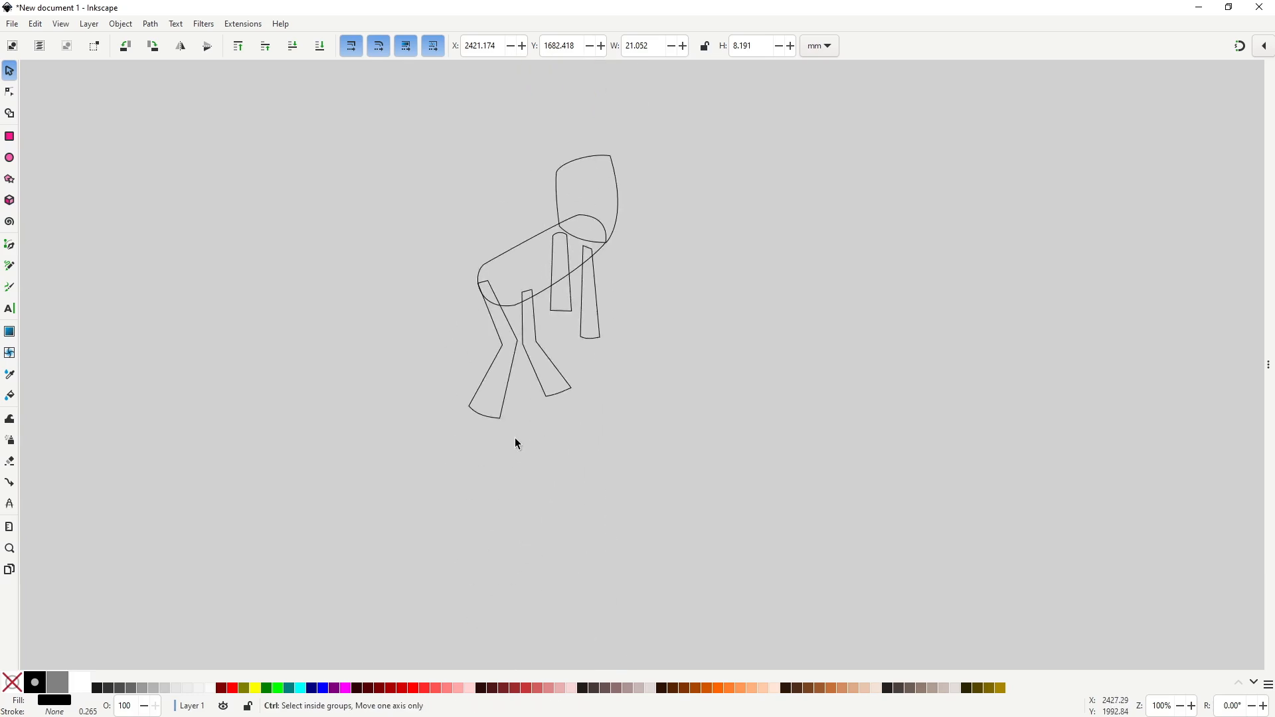
pyautogui.scroll(2, 514, 436)
pyautogui.hotkey('ctrl', 'v')
pyautogui.moveTo(512, 415); pyautogui.dragTo(521, 420)
pyautogui.scroll(-1, 519, 419)
pyautogui.moveTo(543, 475)
pyautogui.mouseDown()
pyautogui.moveTo(580, 487)
pyautogui.moveTo(557, 471)
pyautogui.mouseUp()
# Step: Ungroup the 29-object group containing the pasted shoe and select only that shoe
pyautogui.click(566, 467)
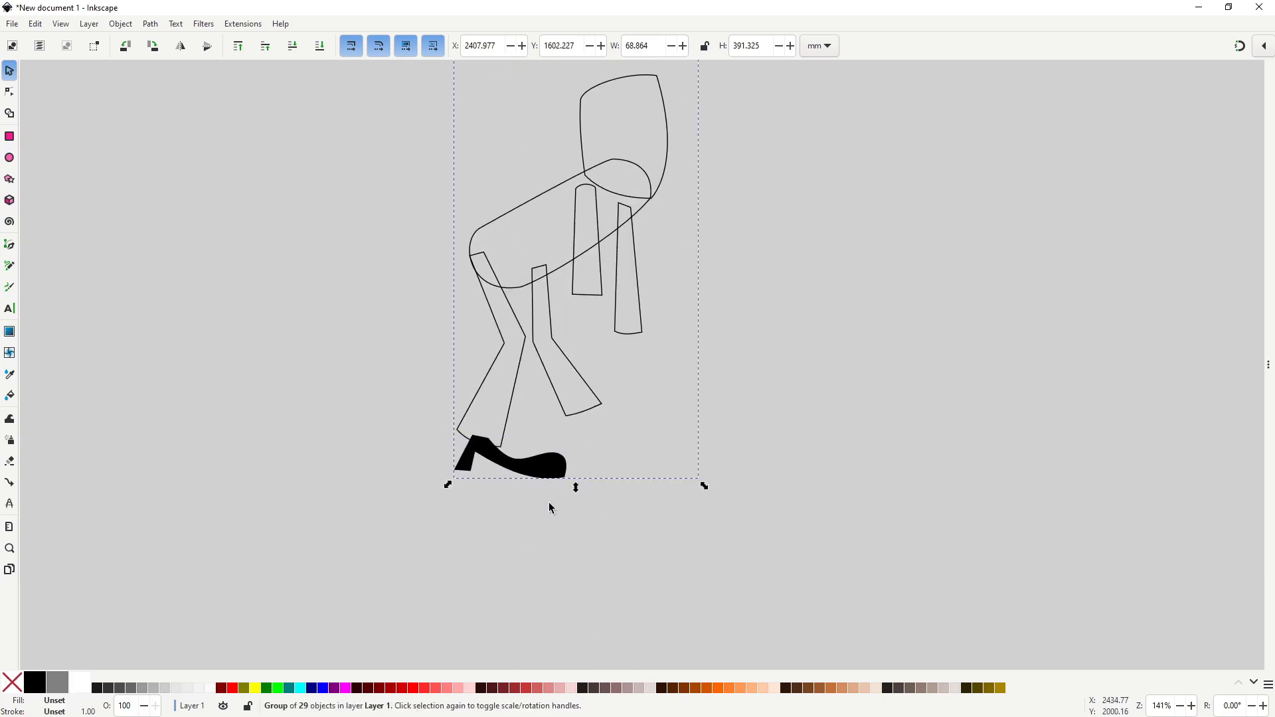
pyautogui.click(548, 502)
pyautogui.click(547, 468)
pyautogui.hotkey('ctrl', 'shift', 'g')
pyautogui.click(543, 508)
pyautogui.click(532, 466)
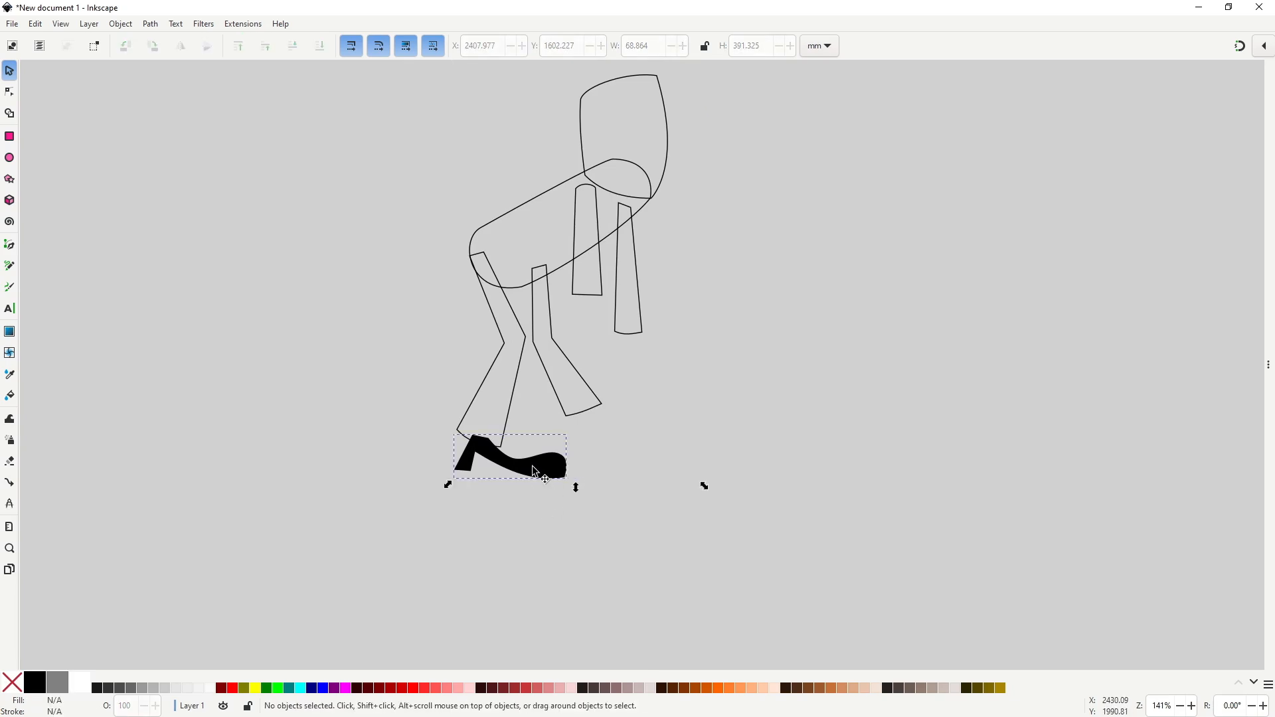
# Step: Rotate the shoe toe-down, move it to the rear ankle and scale it to about 23.5 × 11.4 mm
pyautogui.moveTo(571, 429); pyautogui.dragTo(577, 441)
pyautogui.moveTo(553, 480); pyautogui.dragTo(548, 486)
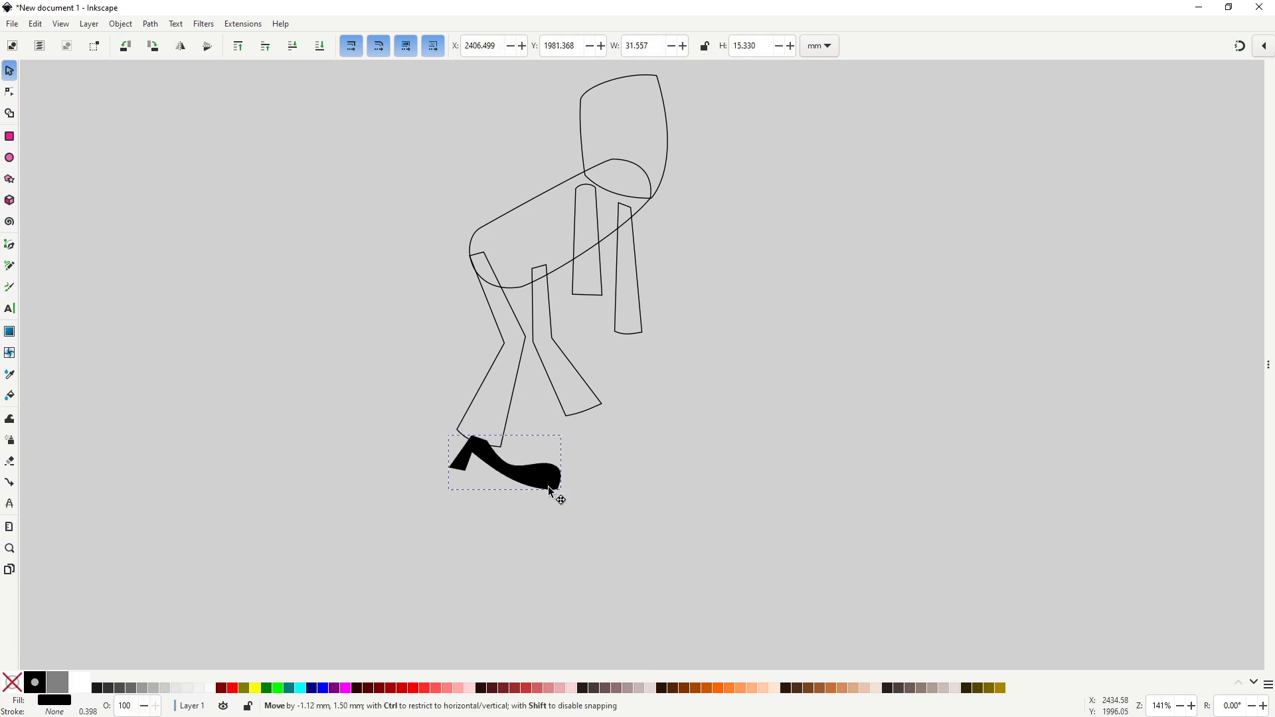
pyautogui.moveTo(596, 421); pyautogui.dragTo(650, 471)
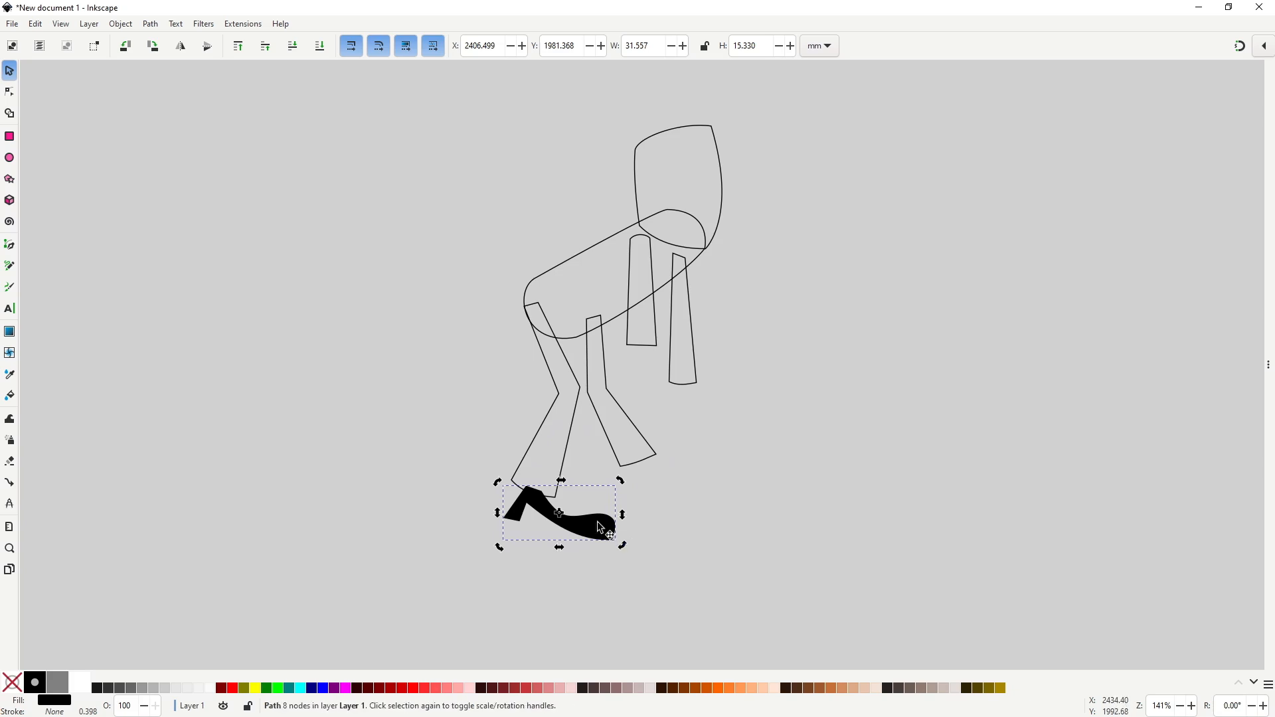
pyautogui.moveTo(624, 555); pyautogui.dragTo(580, 524)
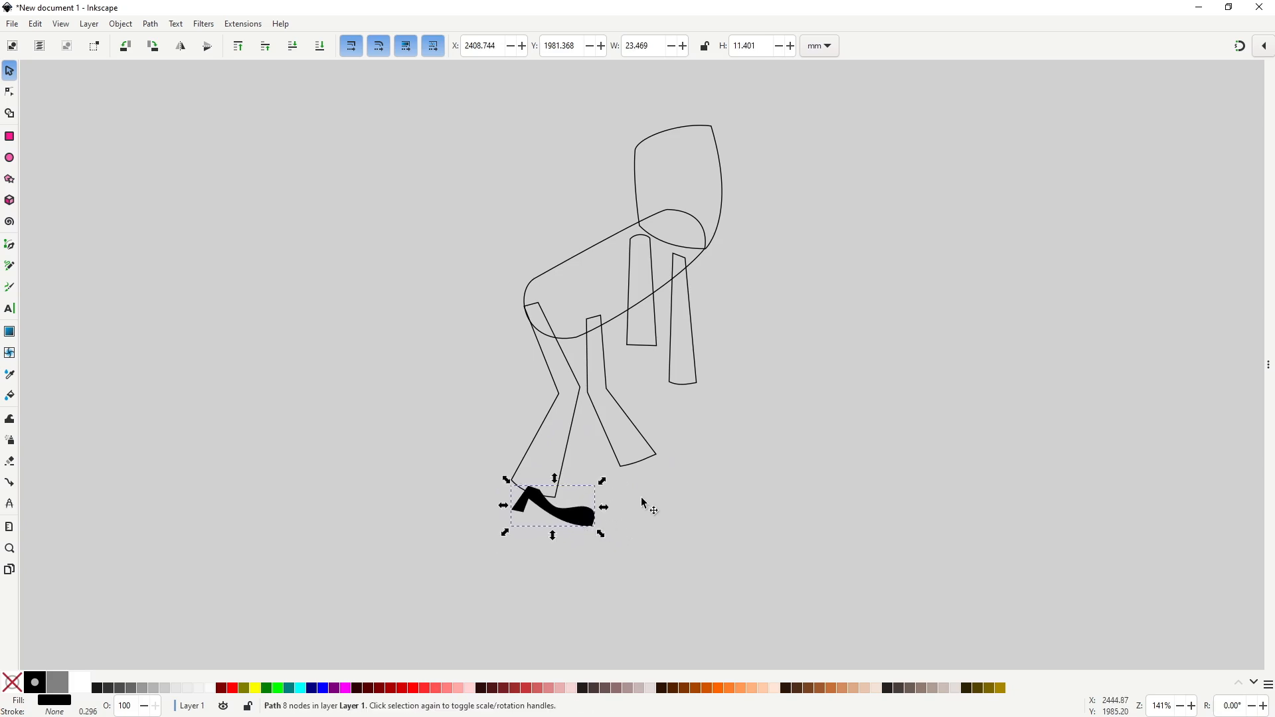
# Step: Place a second, horizontally mirrored copy of the shoe at the front leg's cuff and adjust that leg's cuff to it
pyautogui.hotkey('ctrl', 'v')
pyautogui.moveTo(666, 516); pyautogui.dragTo(615, 484)
pyautogui.press('h')
pyautogui.press('n')
pyautogui.click(646, 459)
pyautogui.press('s')
pyautogui.click(689, 496)
# Step: Copy a green hand from the first zombie and place it pointing downwards at the end of the longer arm
pyautogui.scroll(-1, 678, 380)
pyautogui.moveTo(748, 94); pyautogui.dragTo(690, 285)
pyautogui.scroll(-1, 689, 284)
pyautogui.moveTo(624, 109); pyautogui.dragTo(579, 339)
pyautogui.click(618, 154)
pyautogui.scroll(-5, 664, 491)
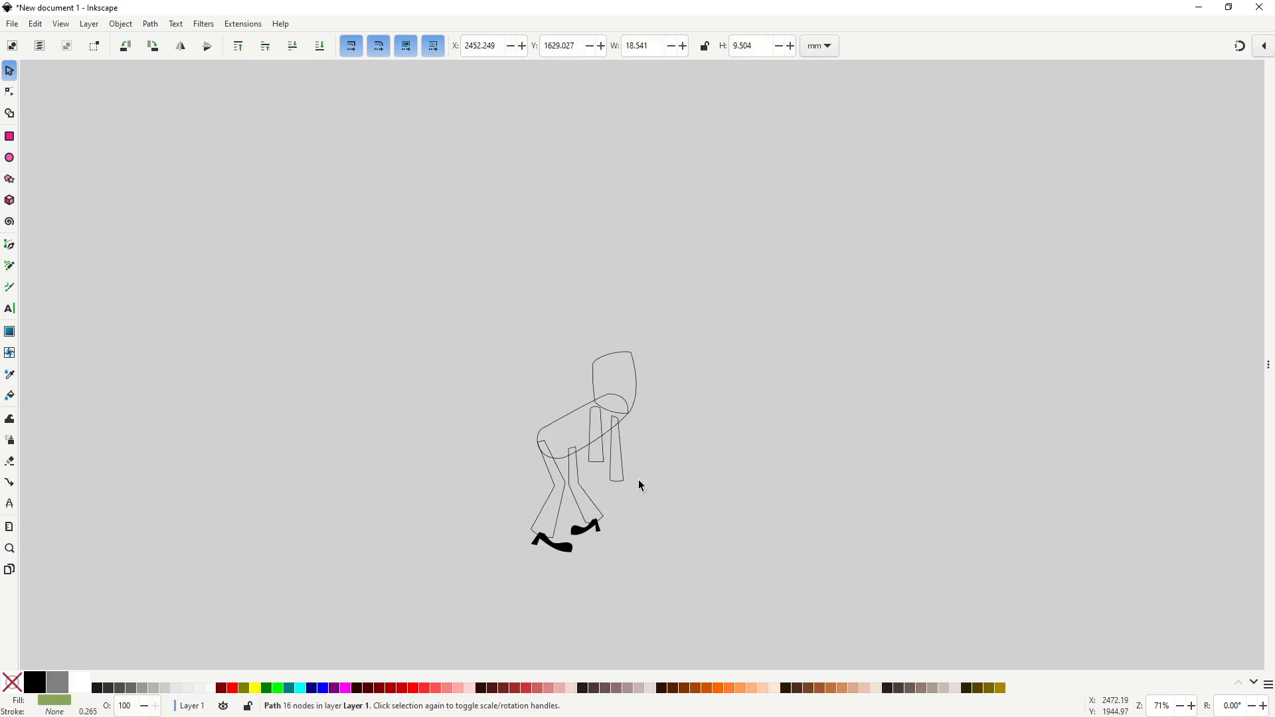
pyautogui.scroll(3, 628, 470)
pyautogui.moveTo(666, 436)
pyautogui.mouseDown()
pyautogui.moveTo(655, 511)
pyautogui.moveTo(640, 518)
pyautogui.moveTo(619, 473)
pyautogui.moveTo(650, 452)
pyautogui.mouseUp()
pyautogui.click(617, 469)
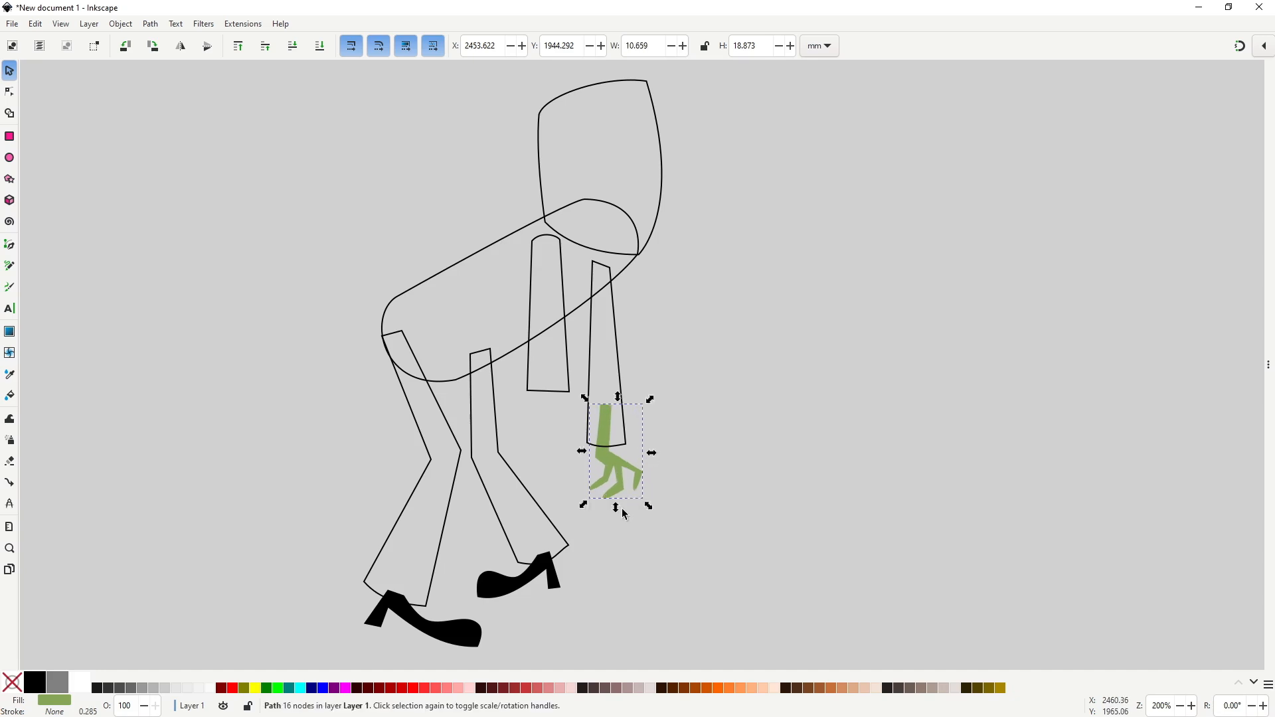
# Step: Resize the green hand and move its wrist nodes so the wrist fits inside the longer arm's cuff
pyautogui.moveTo(617, 506); pyautogui.dragTo(628, 483)
pyautogui.scroll(2, 606, 466)
pyautogui.press('n')
pyautogui.moveTo(608, 350); pyautogui.dragTo(595, 353)
pyautogui.moveTo(624, 448); pyautogui.dragTo(630, 440)
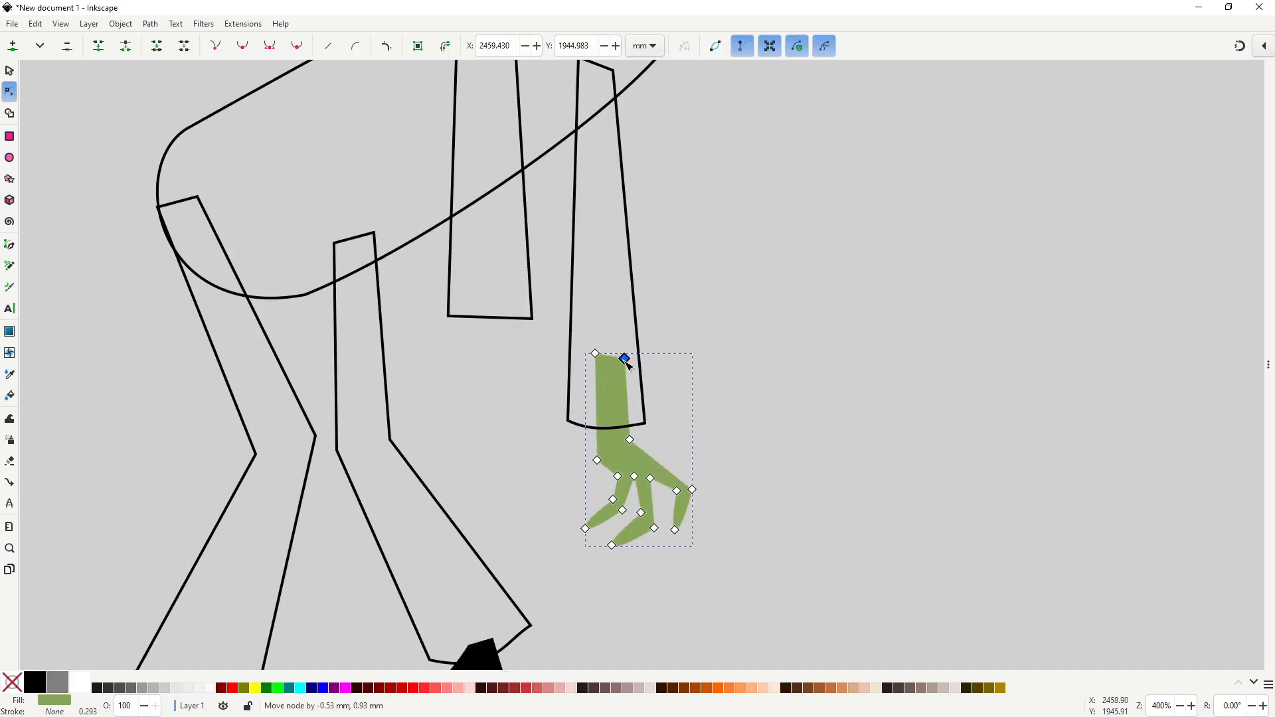
pyautogui.press('s')
# Step: Shift the shorter arm slightly towards the rear, and shift the longer arm together with its hand the same way
pyautogui.scroll(-3, 739, 469)
pyautogui.press('n')
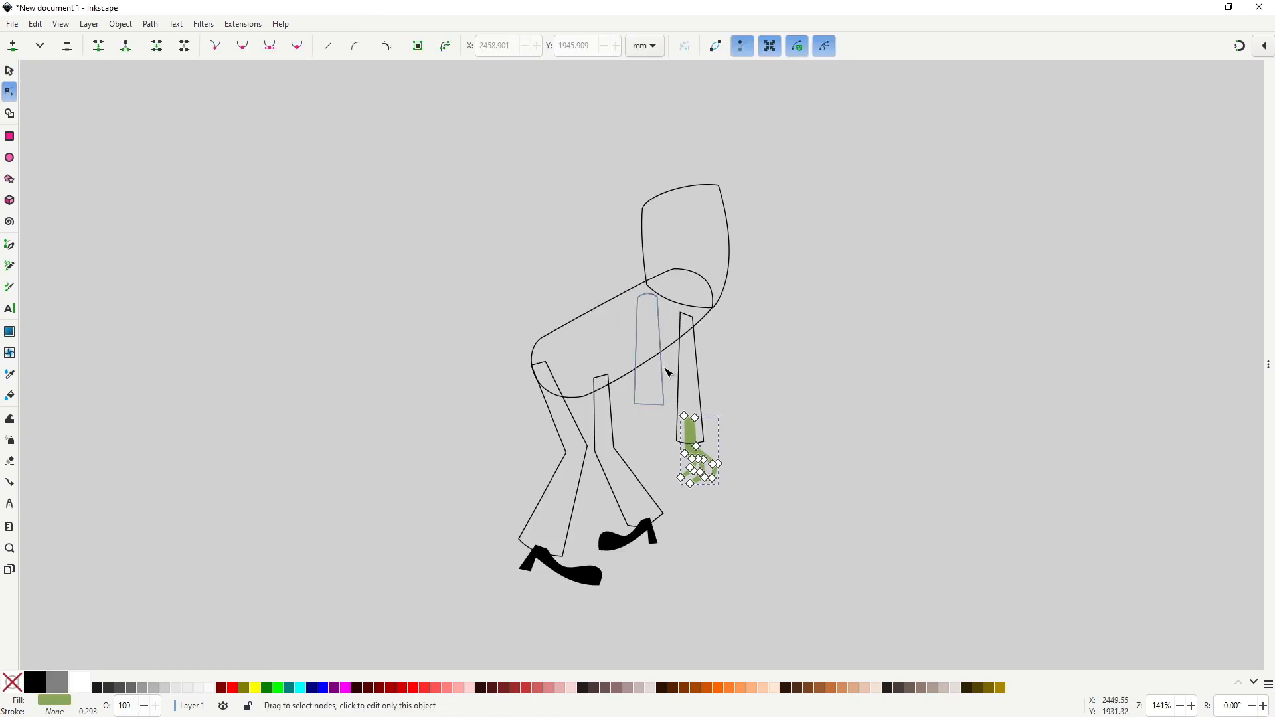
pyautogui.press('s')
pyautogui.moveTo(661, 378); pyautogui.dragTo(654, 379)
pyautogui.click(701, 417)
pyautogui.keyDown('shift'); pyautogui.click(691, 449); pyautogui.keyUp('shift')
pyautogui.moveTo(691, 449); pyautogui.dragTo(686, 449)
# Step: Fill all nine parts of the hunched zombie with light grey
pyautogui.moveTo(462, 139); pyautogui.dragTo(843, 592)
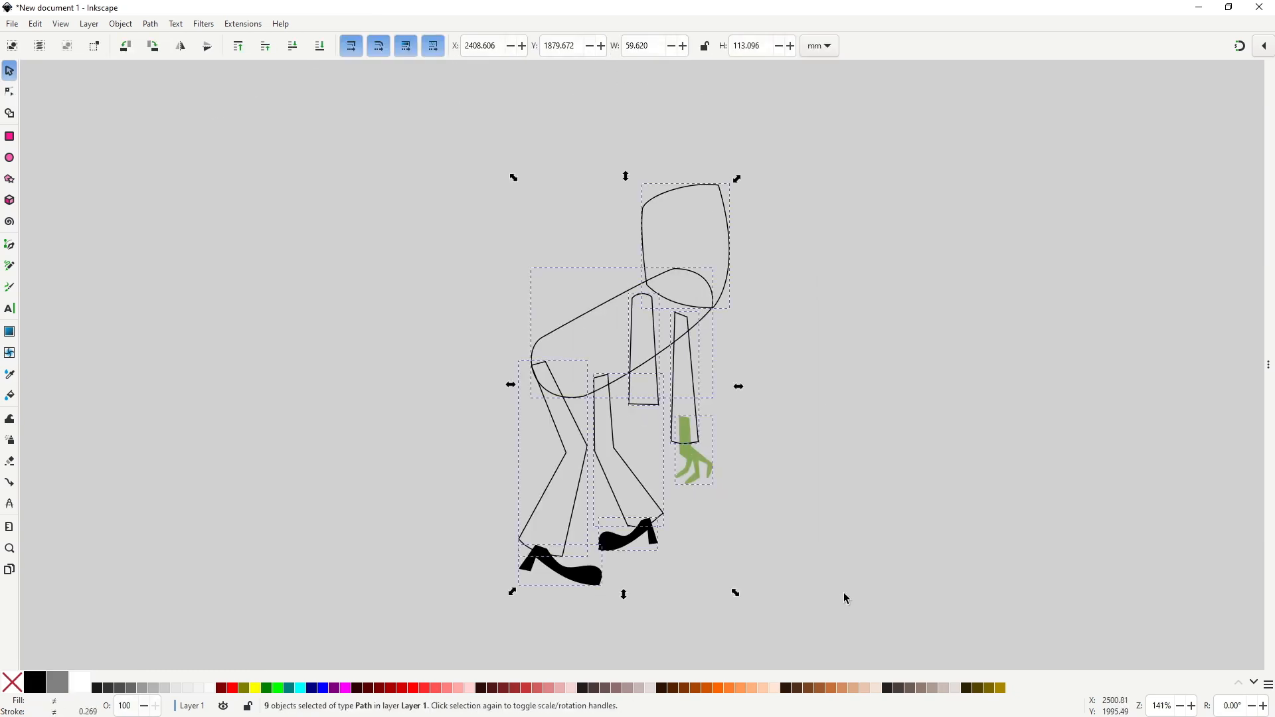
pyautogui.click(158, 689)
pyautogui.click(770, 386)
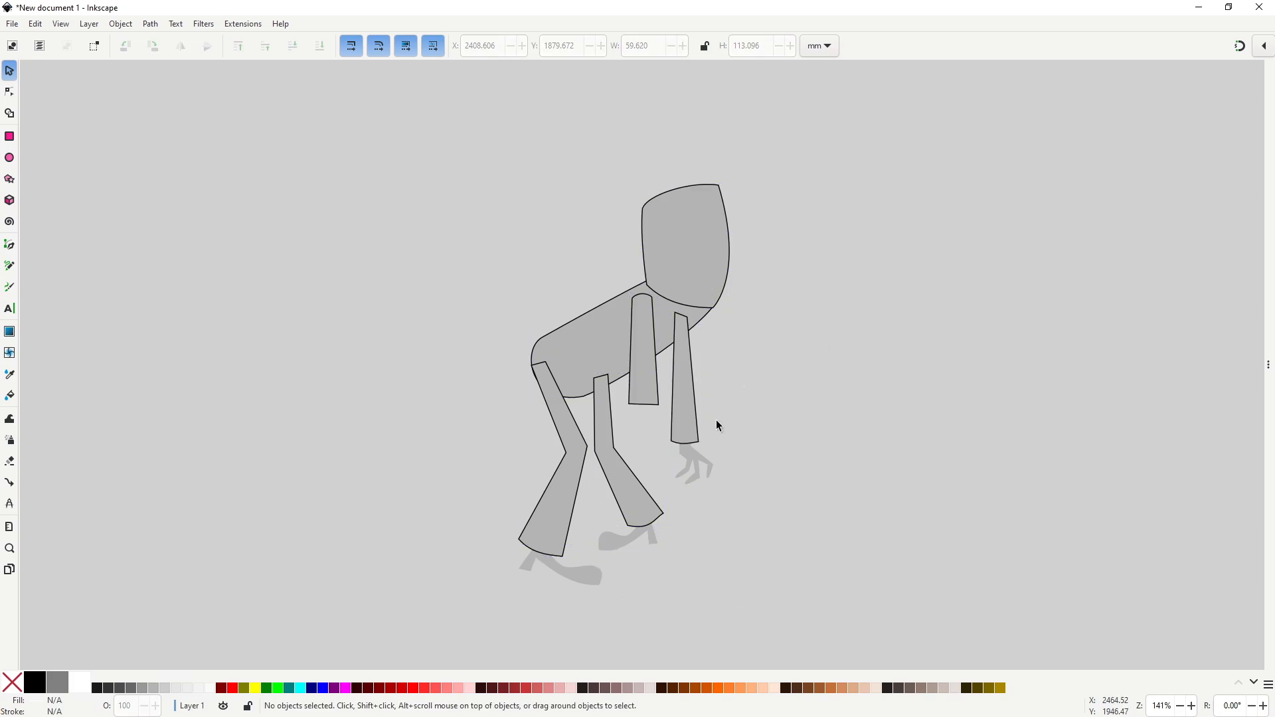
# Step: Send the longer arm with its hand and both legs with their shoes behind the torso
pyautogui.click(691, 391)
pyautogui.keyDown('shift'); pyautogui.click(712, 467); pyautogui.keyUp('shift')
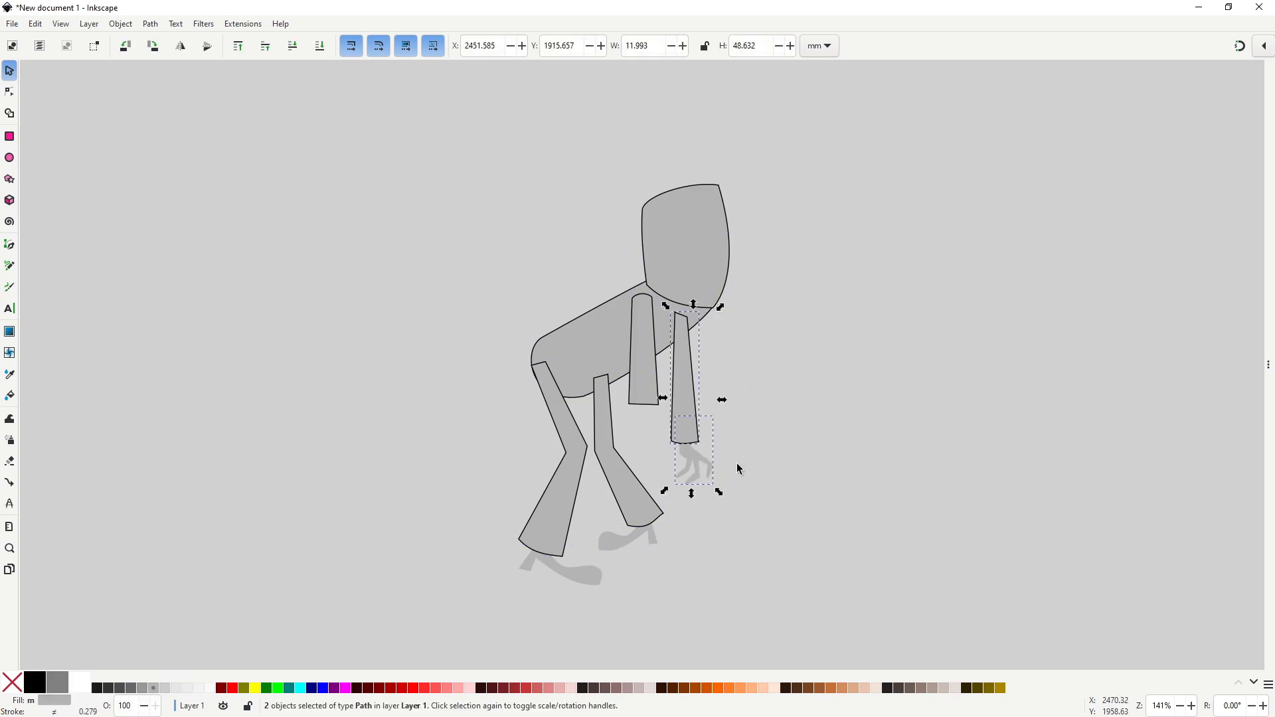
pyautogui.press('End')
pyautogui.click(605, 481)
pyautogui.keyDown('shift'); pyautogui.click(620, 550); pyautogui.keyUp('shift')
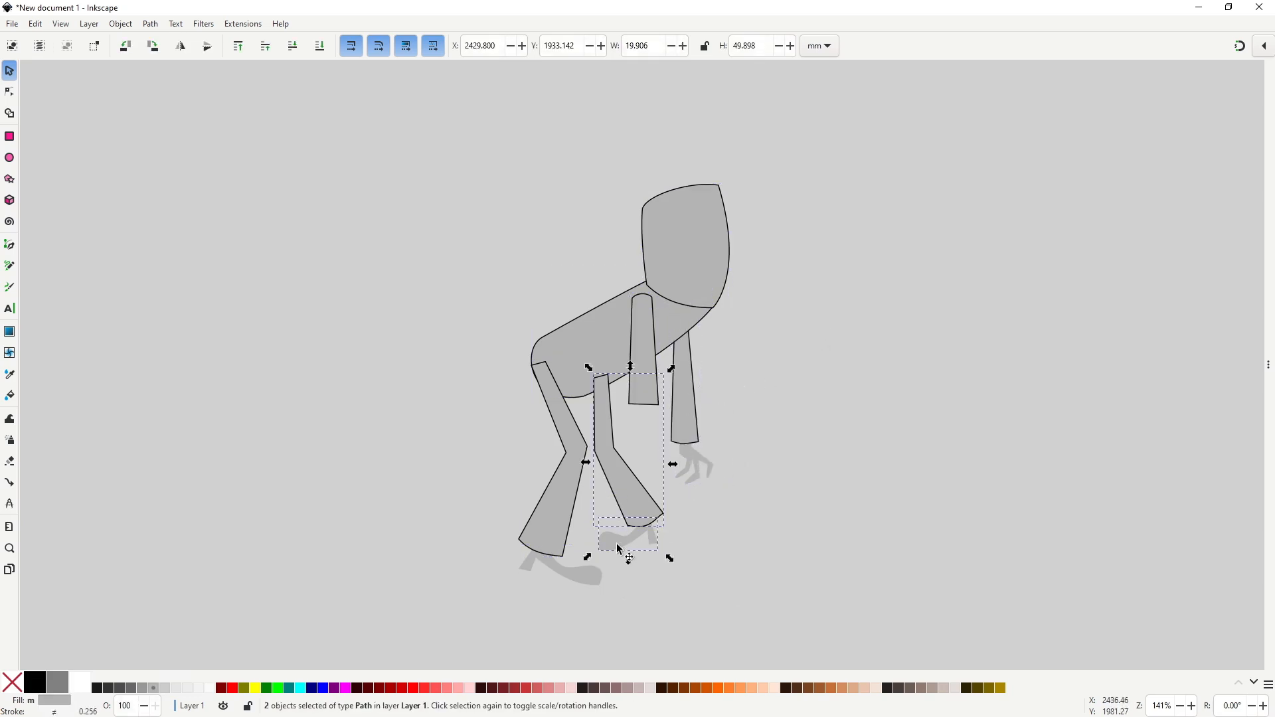
pyautogui.click(561, 532)
pyautogui.keyDown('shift'); pyautogui.click(583, 582); pyautogui.keyUp('shift')
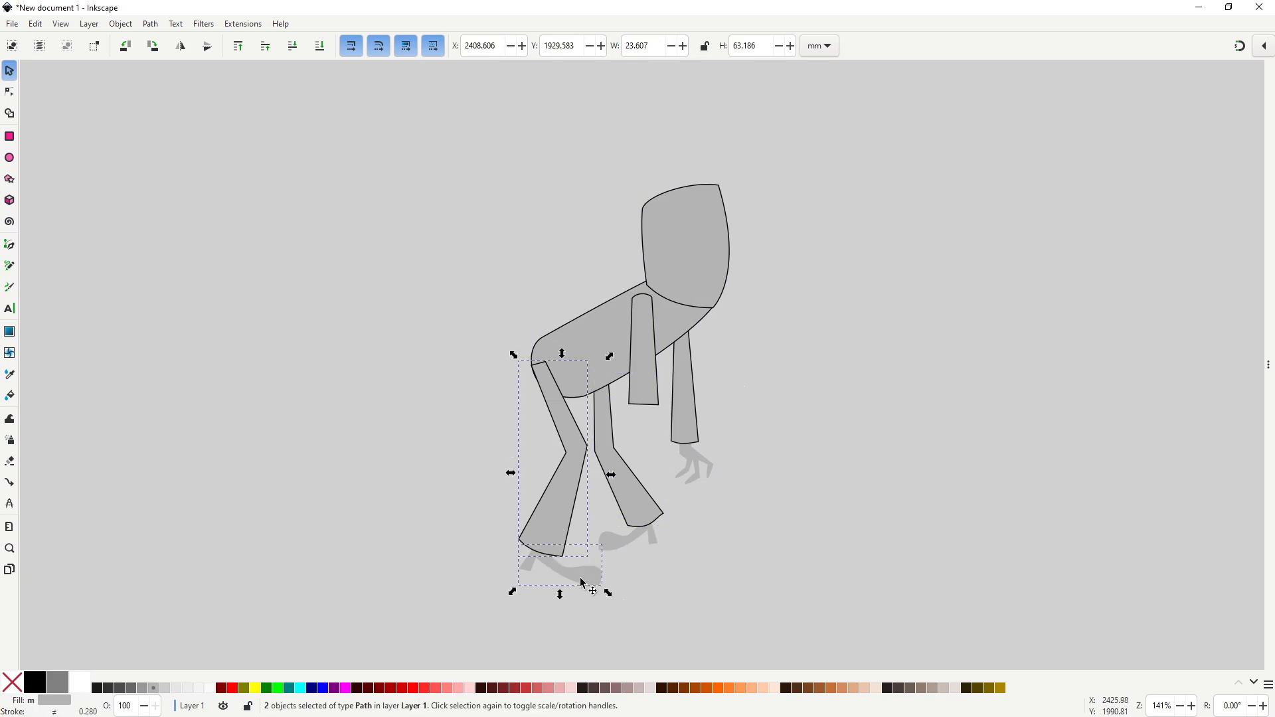
pyautogui.click(803, 396)
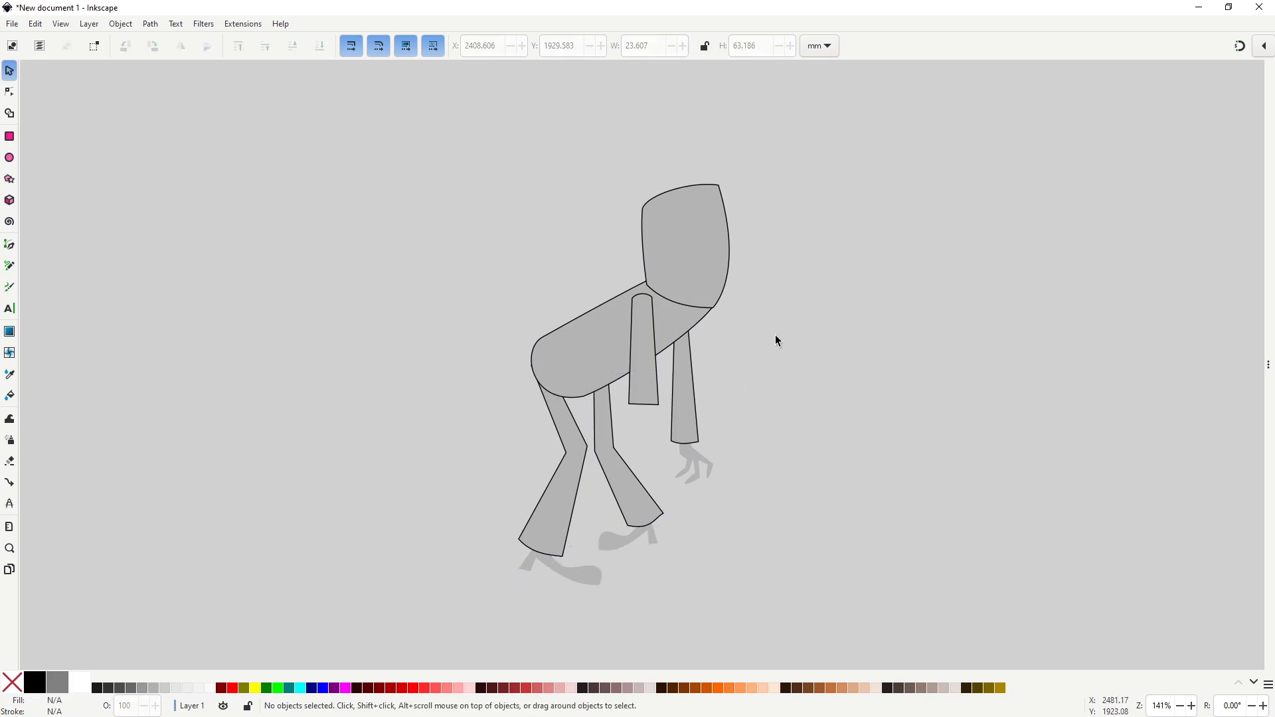
# Step: Draw a pointed ear outline at the back edge of the head and curve its upper edge
pyautogui.keyDown('ctrl'); pyautogui.scroll(3, 690, 239); pyautogui.keyUp('ctrl')
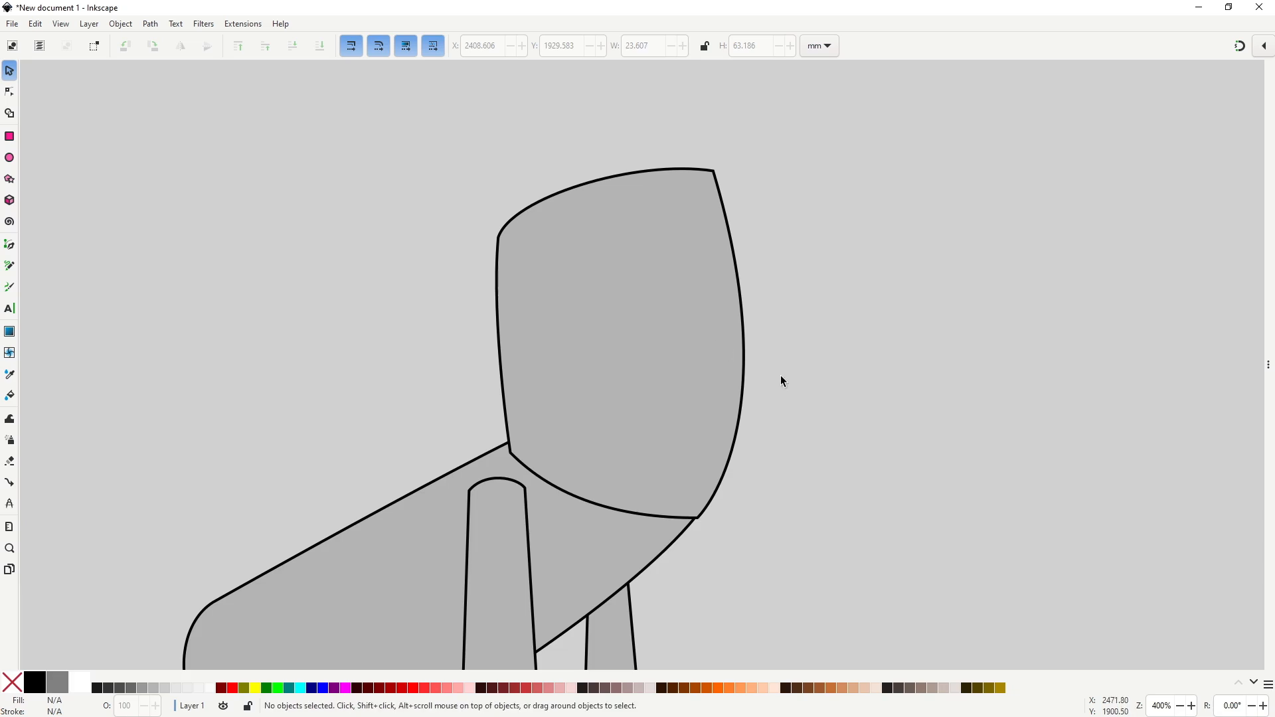
pyautogui.press('b')
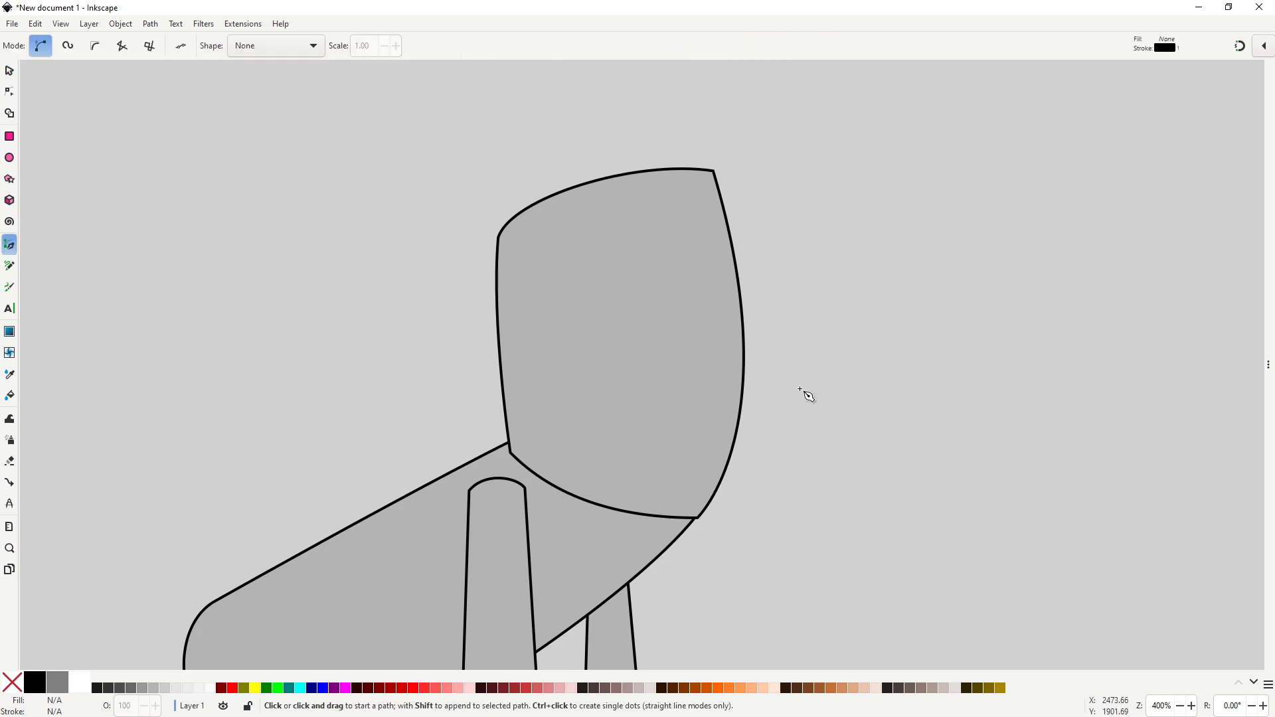
pyautogui.click(512, 318)
pyautogui.click(458, 294)
pyautogui.moveTo(513, 366); pyautogui.dragTo(563, 370)
pyautogui.press('n')
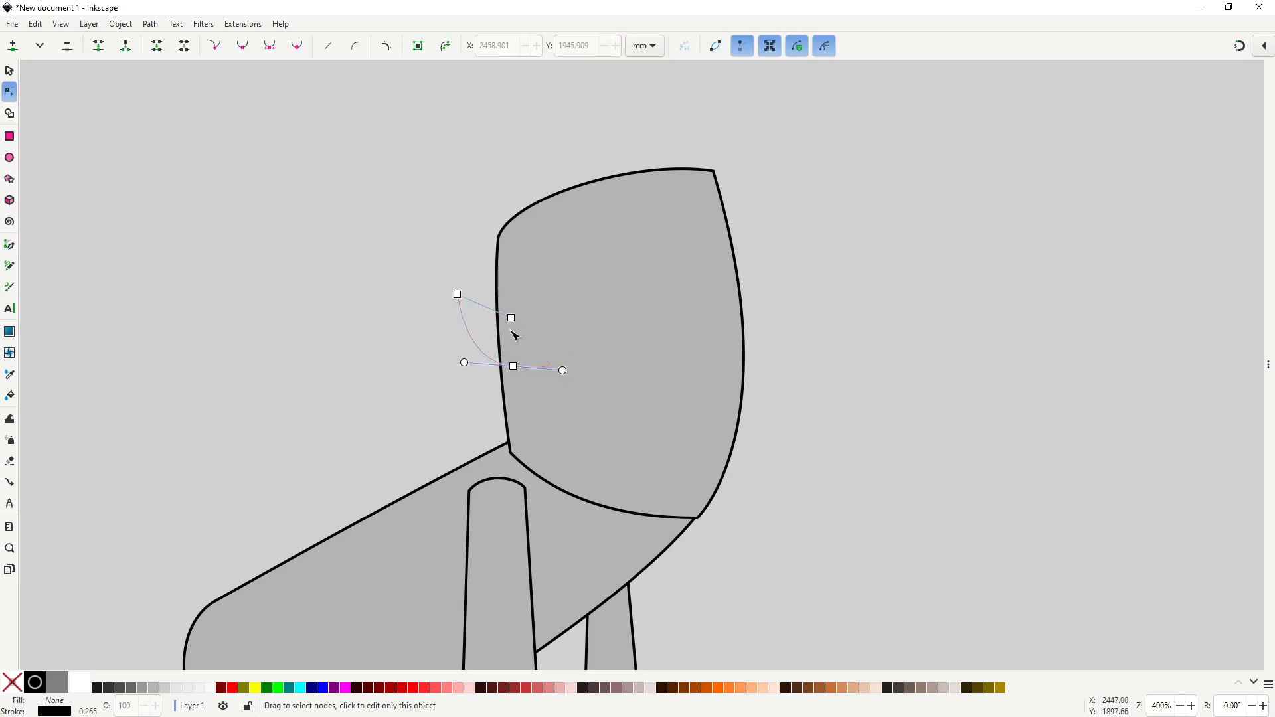
pyautogui.moveTo(461, 297); pyautogui.dragTo(464, 303)
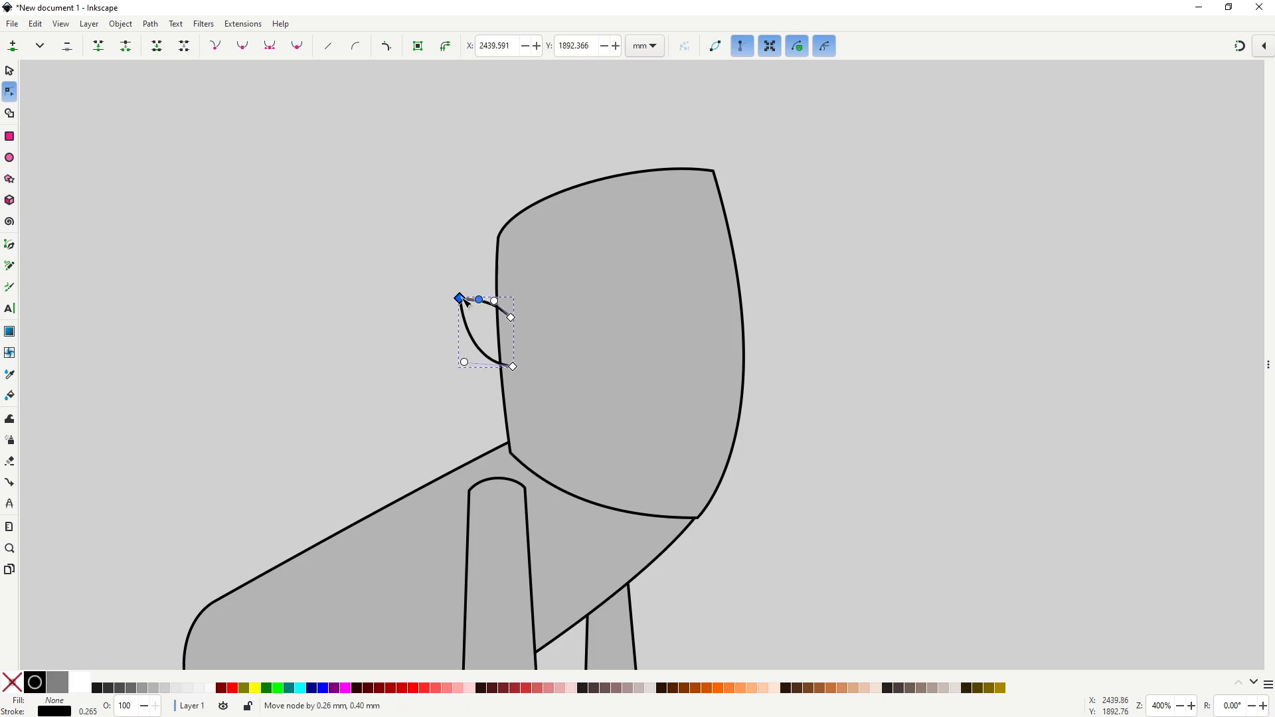
# Step: Add a curved inner-ear line about 3.7 × 2.6 mm inside the ear outline
pyautogui.press('b')
pyautogui.click(473, 318)
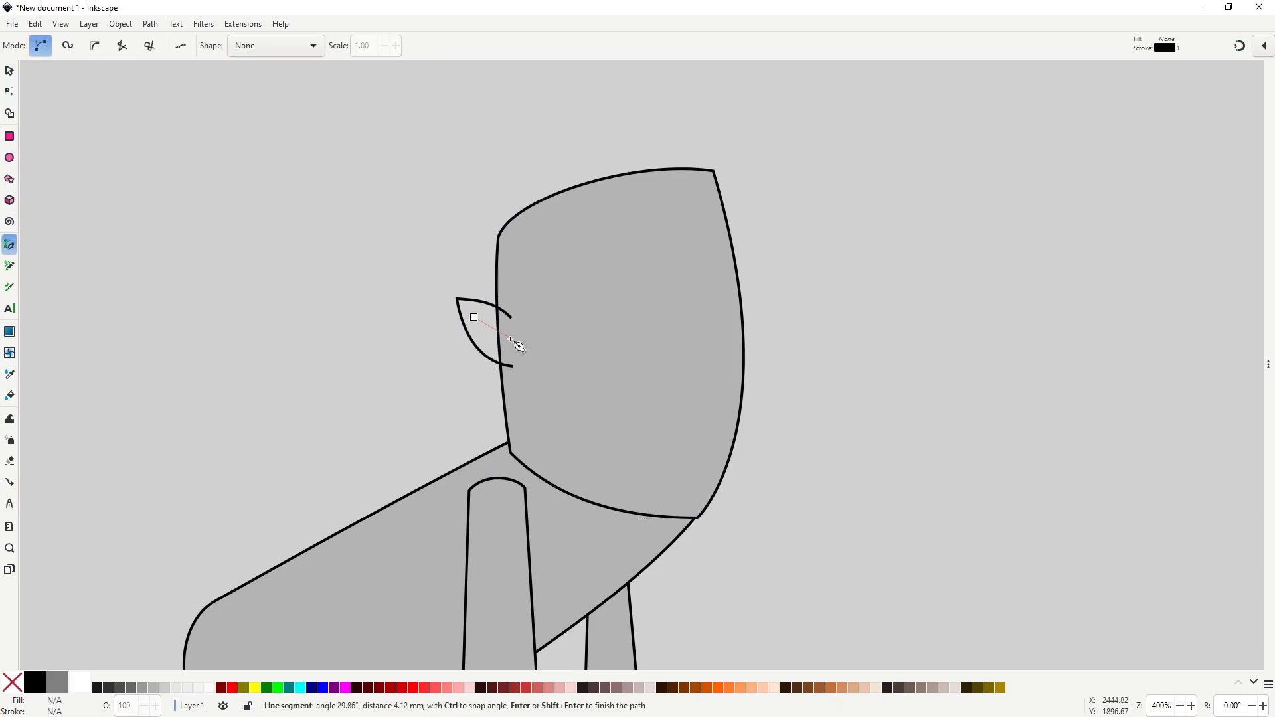
pyautogui.moveTo(510, 342); pyautogui.dragTo(522, 364)
pyautogui.press('s')
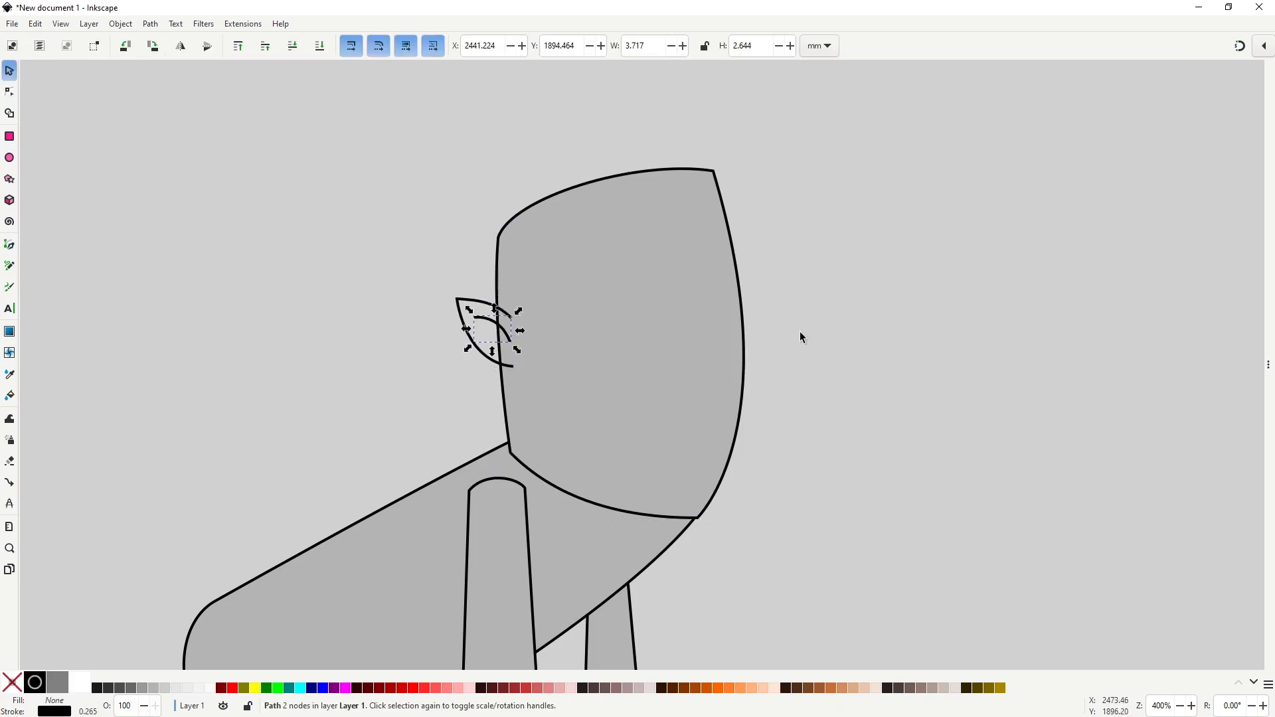
pyautogui.click(782, 339)
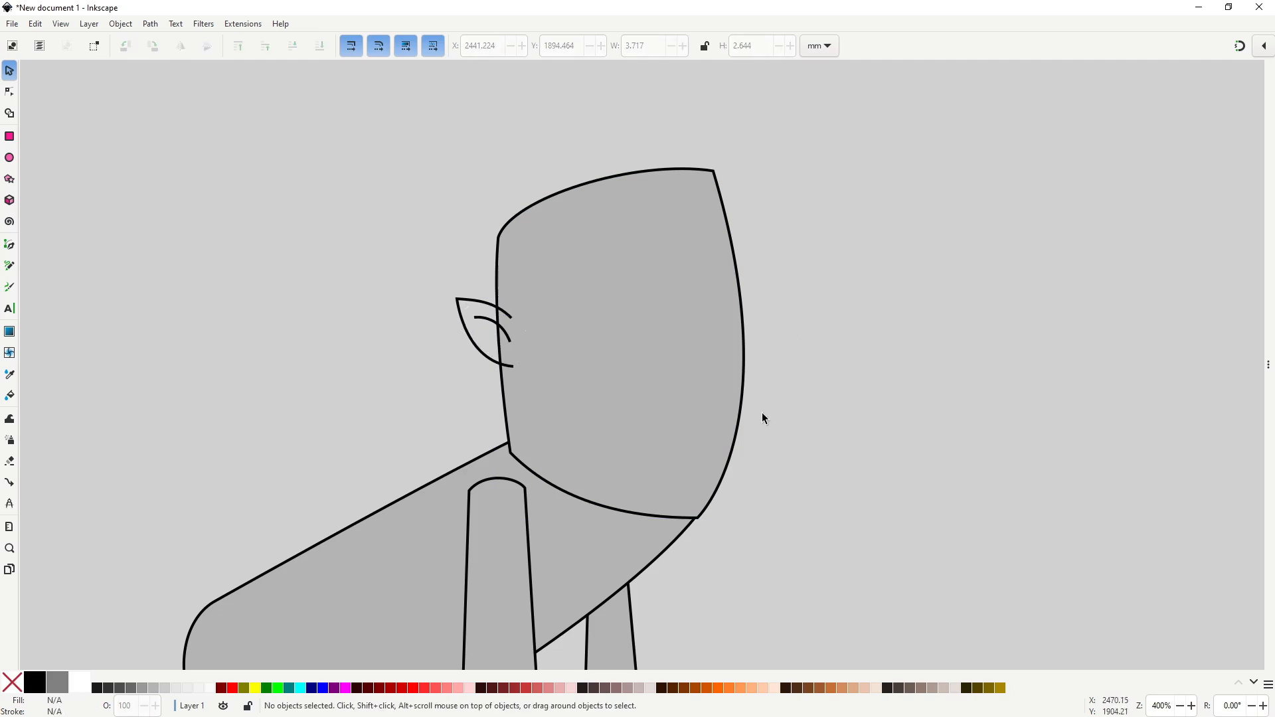
# Step: Draw a three-point wedge path from the face's front edge into the cheek and back out as the mouth's basis
pyautogui.press('b')
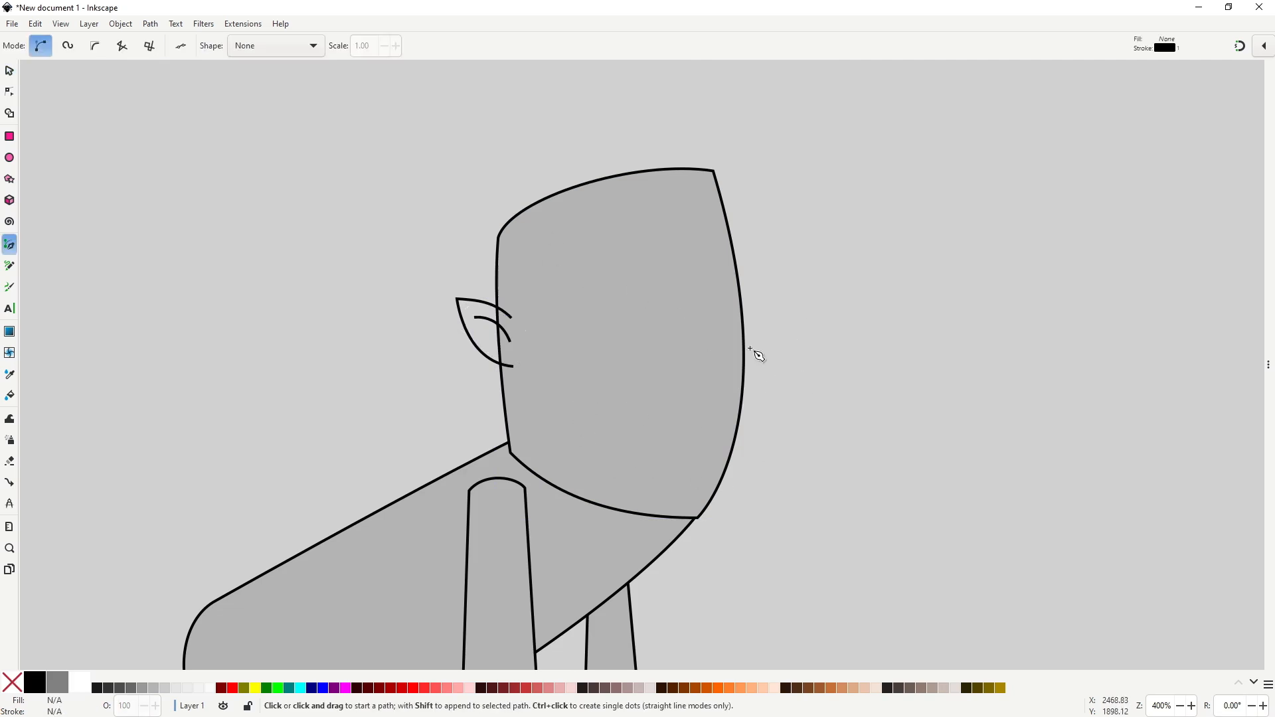
pyautogui.click(749, 332)
pyautogui.click(614, 452)
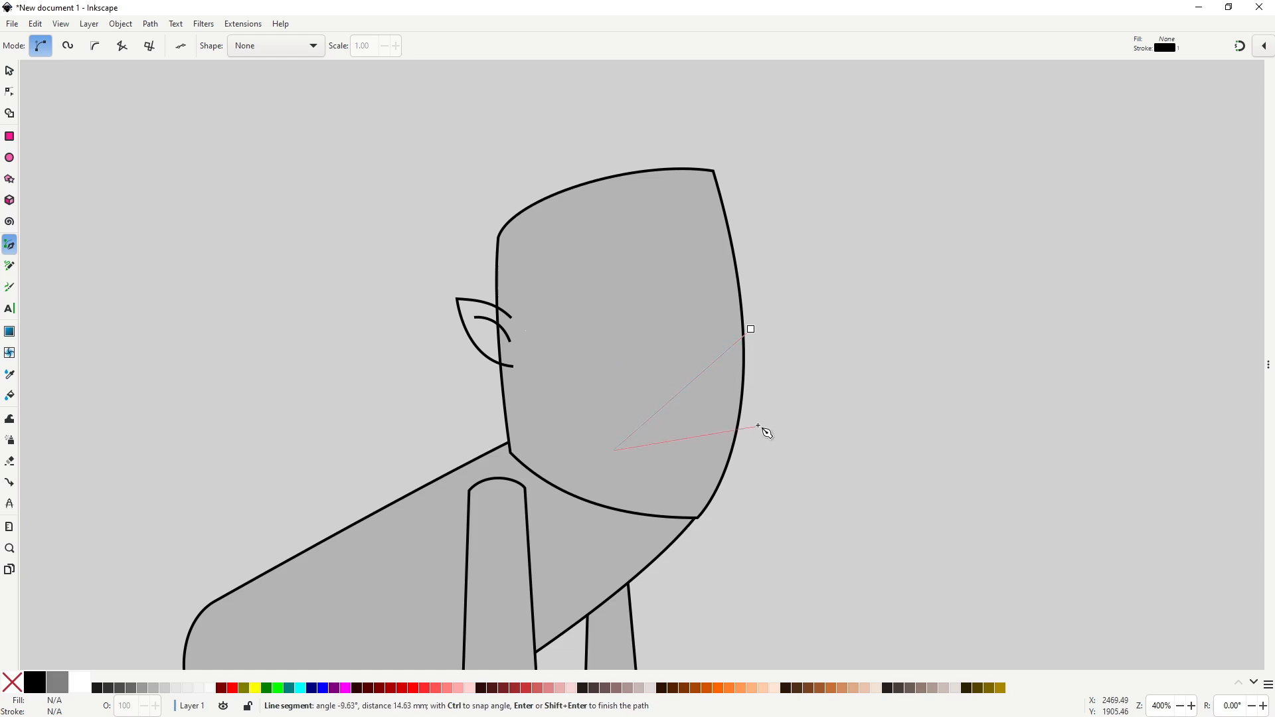
pyautogui.click(763, 421)
pyautogui.press('s')
pyautogui.press('n')
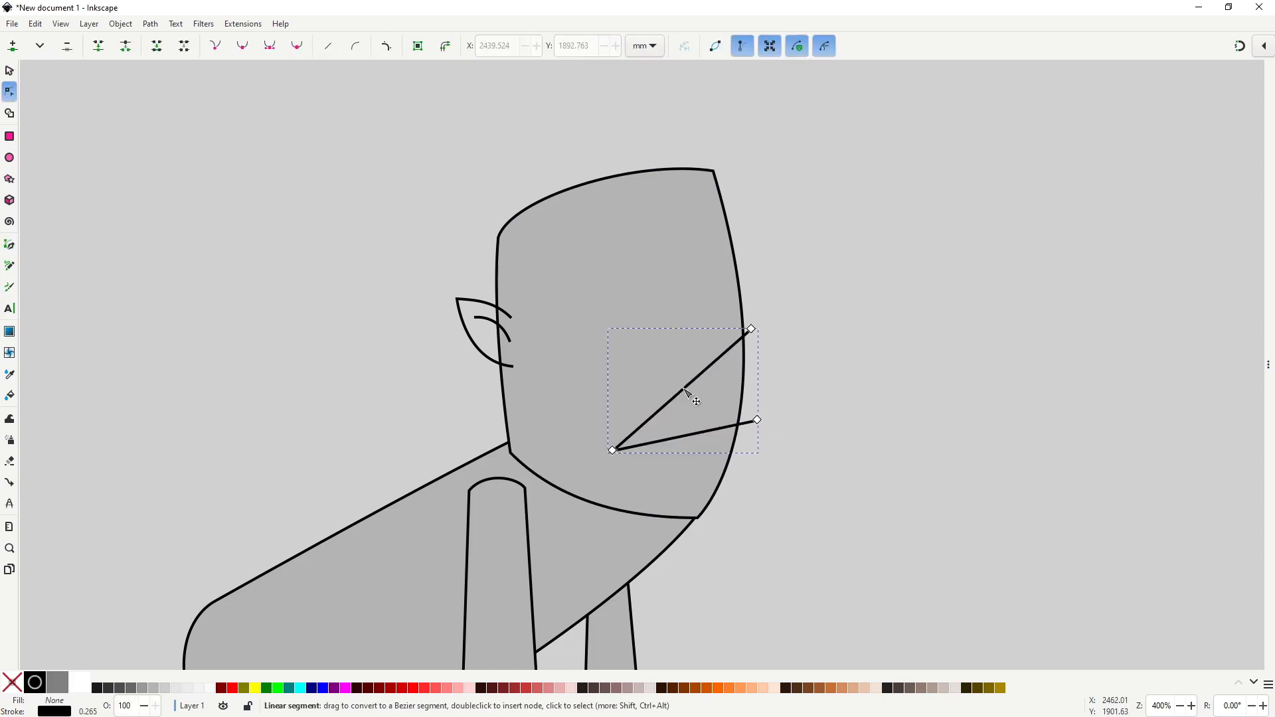
# Step: Bend both wedge segments upwards into a wide-open mouth shape about 14.1 × 14.9 mm
pyautogui.moveTo(686, 387); pyautogui.dragTo(636, 325)
pyautogui.click(751, 329)
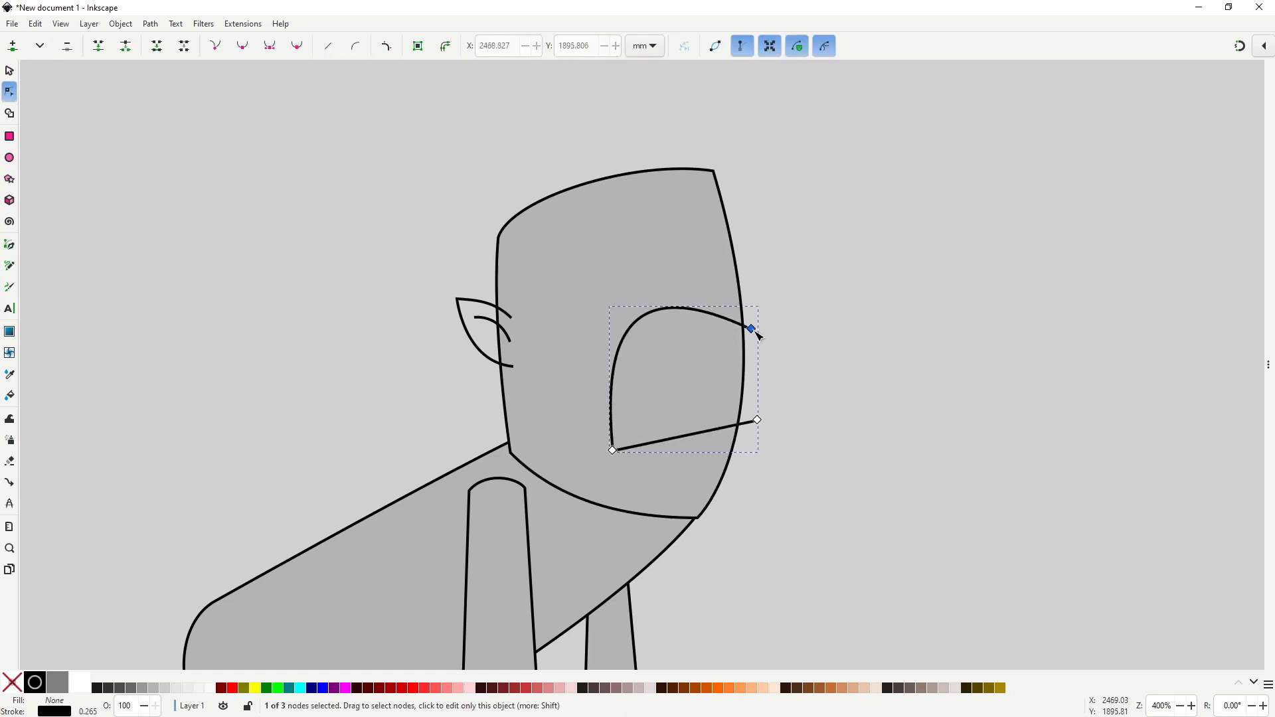
pyautogui.moveTo(626, 270); pyautogui.dragTo(678, 266)
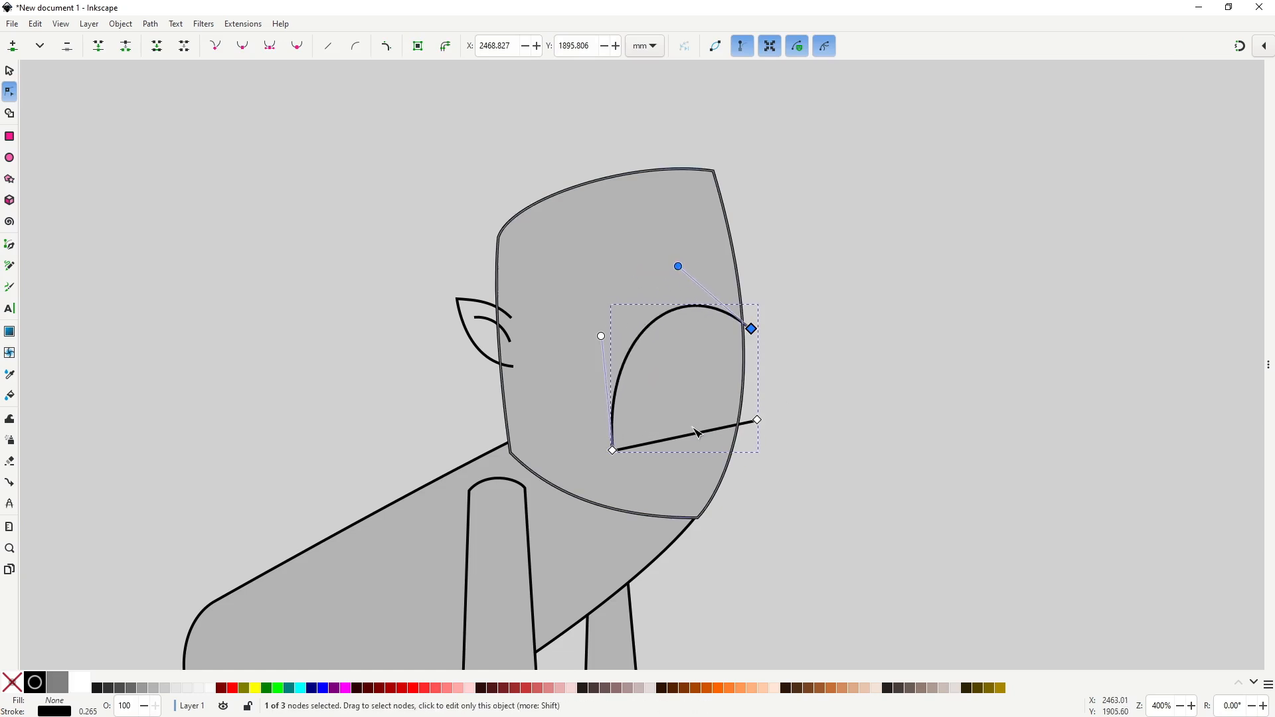
pyautogui.moveTo(697, 433); pyautogui.dragTo(751, 423)
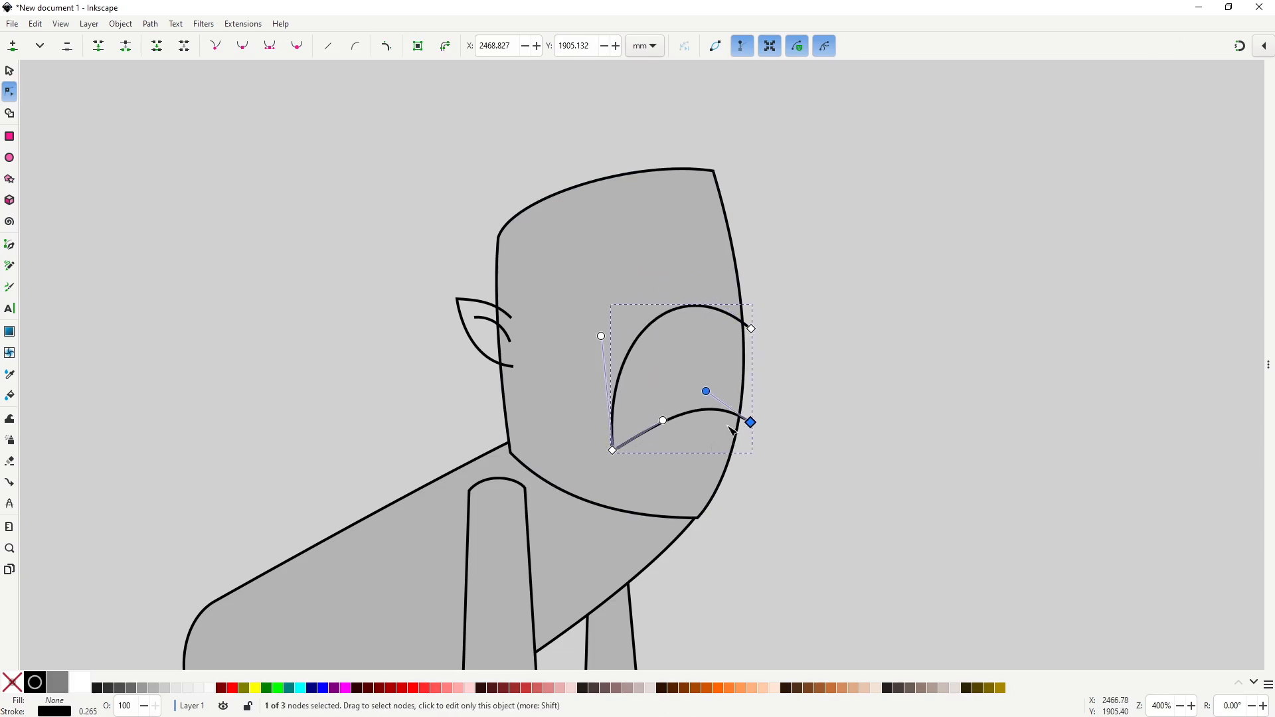
pyautogui.moveTo(663, 421); pyautogui.dragTo(652, 423)
pyautogui.moveTo(752, 423); pyautogui.dragTo(723, 395)
pyautogui.moveTo(652, 422); pyautogui.dragTo(653, 414)
pyautogui.press('s')
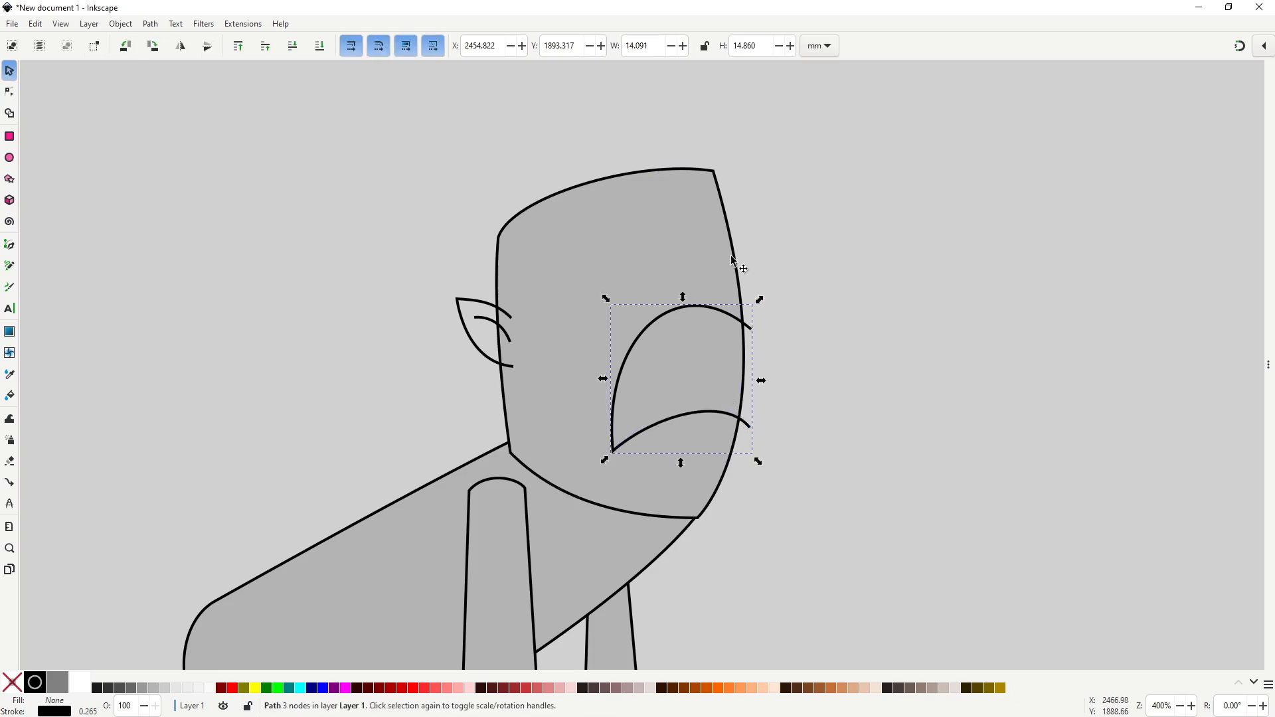
# Step: Subtract the mouth shape from the head and move the torso's upper node back to the neck, clear of the opening
pyautogui.keyDown('shift'); pyautogui.click(736, 262); pyautogui.keyUp('shift')
pyautogui.hotkey('ctrl', '-')
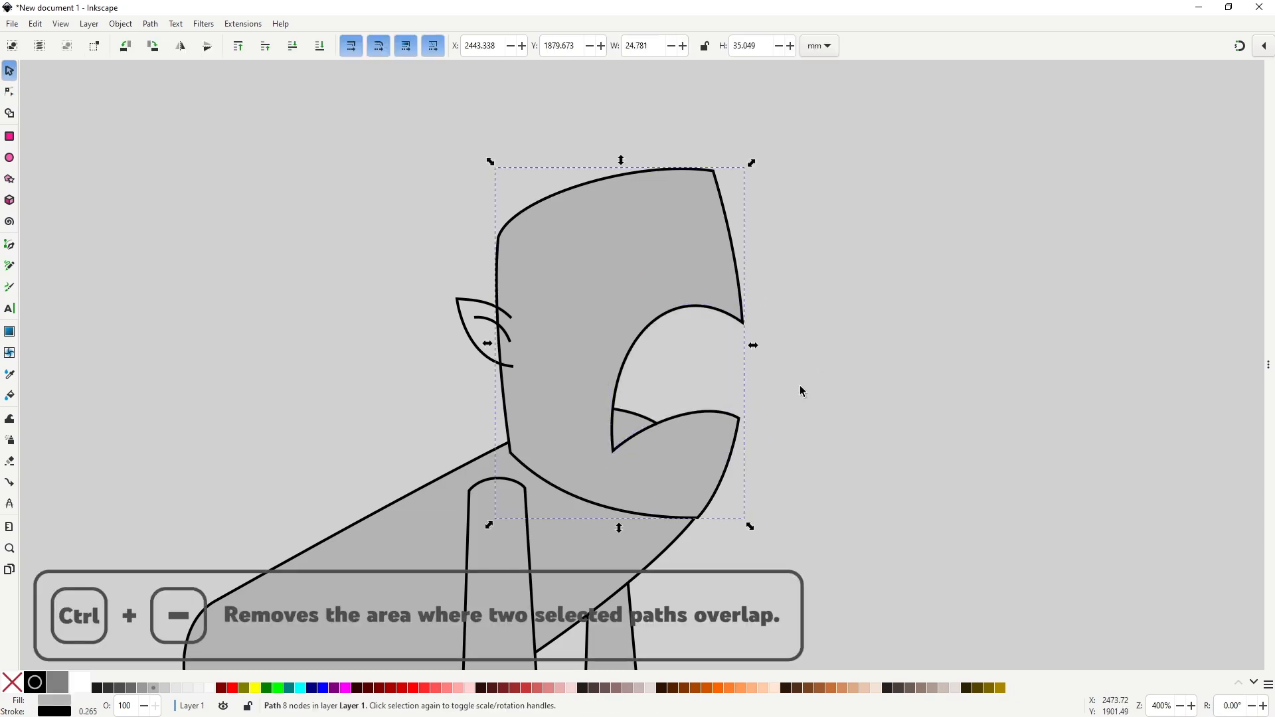
pyautogui.press('n')
pyautogui.click(633, 429)
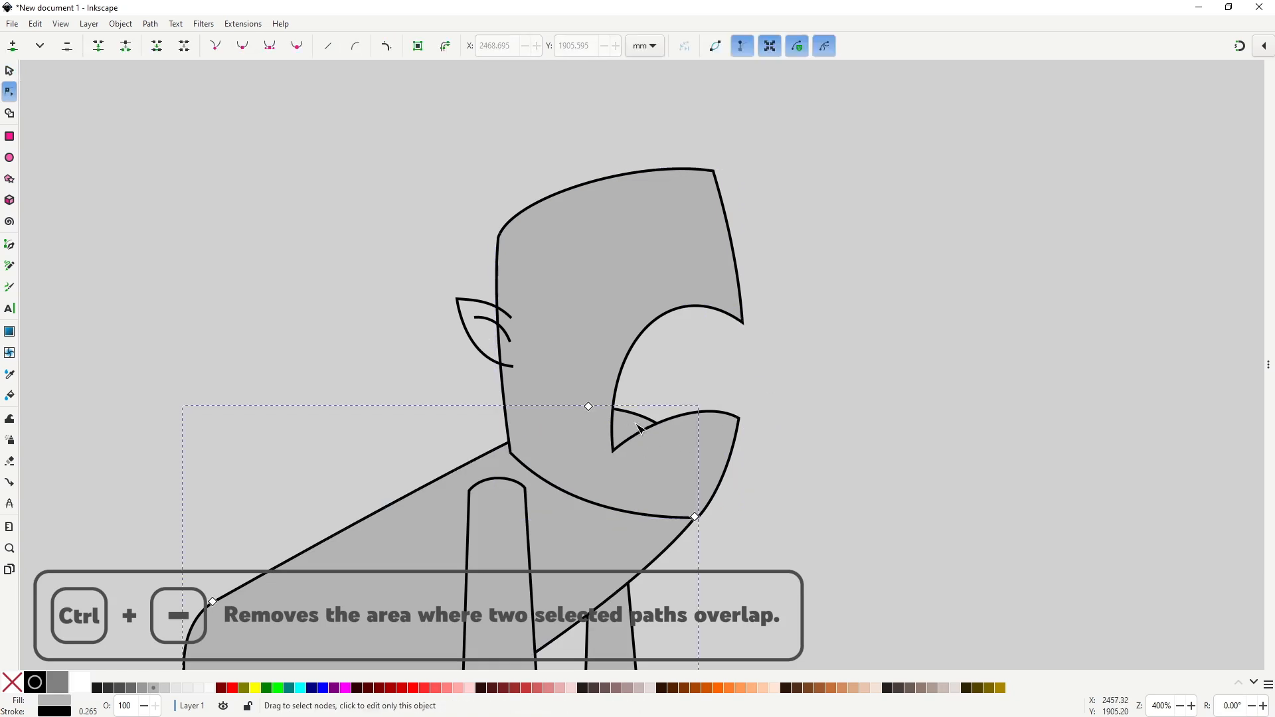
pyautogui.click(587, 407)
pyautogui.moveTo(592, 410); pyautogui.dragTo(528, 454)
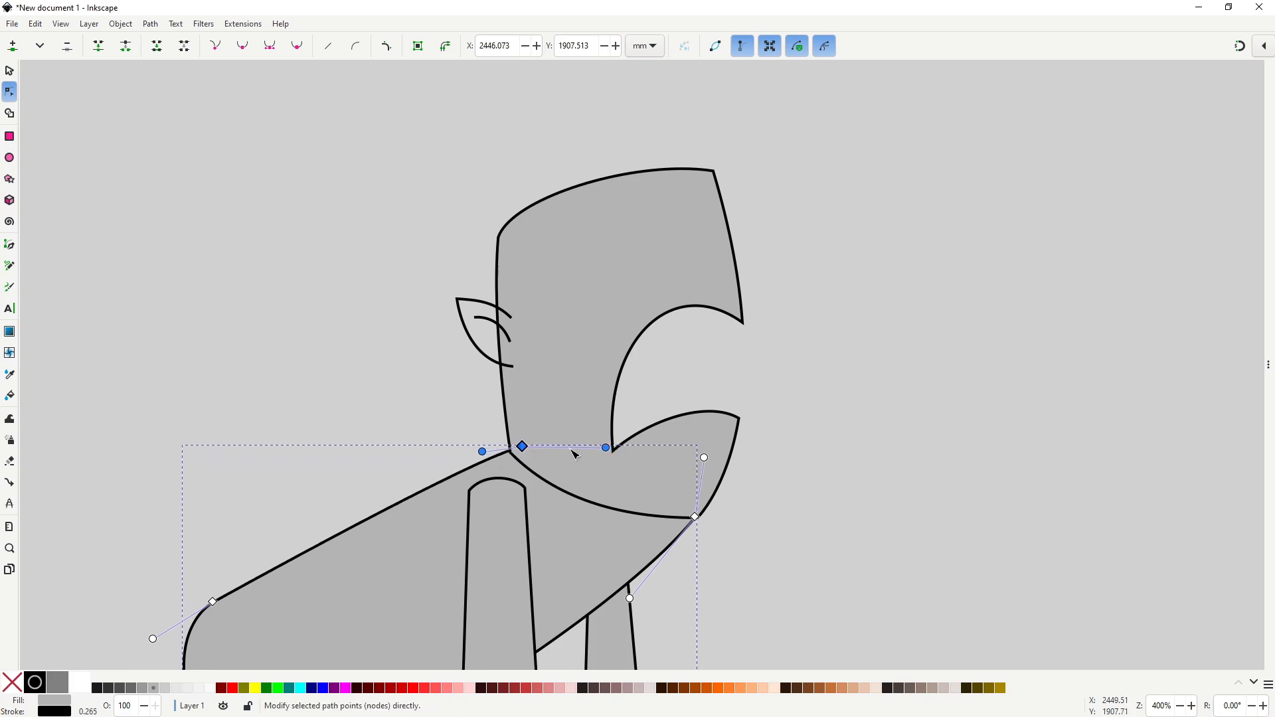
pyautogui.click(767, 392)
# Step: Draw an inward-curving line about 3.9 × 10.8 mm from the upper lip's tip to the lower jaw
pyautogui.press('b')
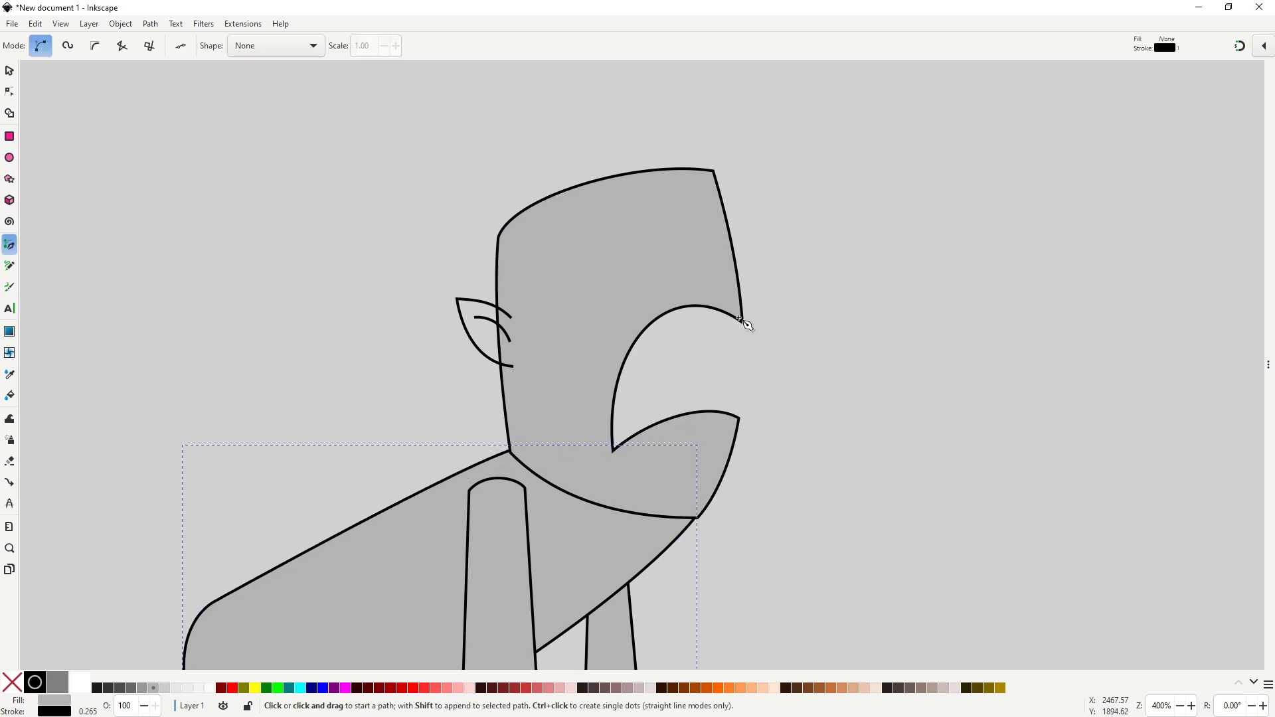
pyautogui.click(741, 320)
pyautogui.moveTo(722, 423); pyautogui.dragTo(775, 508)
pyautogui.press('space')
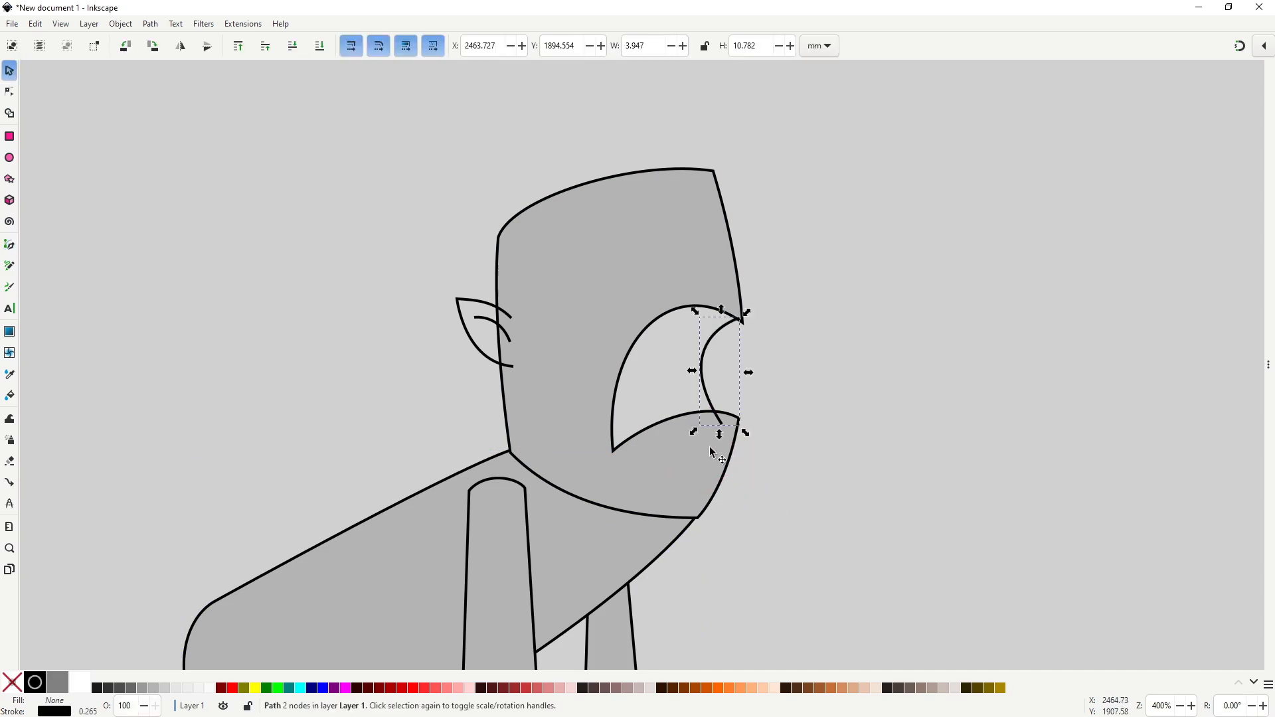
# Step: Close the curve into a mouth interior about 16.9 × 21.4 mm behind the head and fill it dark grey
pyautogui.press('space')
pyautogui.click(721, 427)
pyautogui.click(650, 463)
pyautogui.click(597, 464)
pyautogui.click(573, 391)
pyautogui.click(596, 283)
pyautogui.click(660, 251)
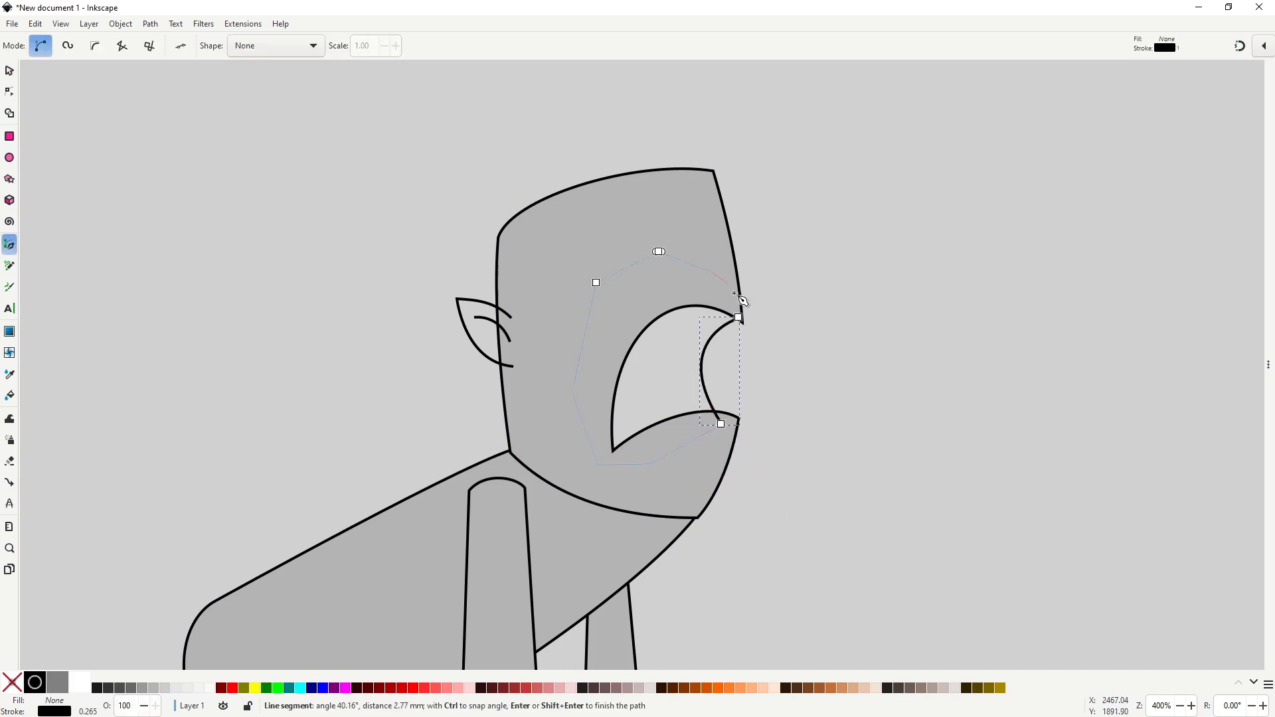
pyautogui.click(739, 318)
pyautogui.press('space')
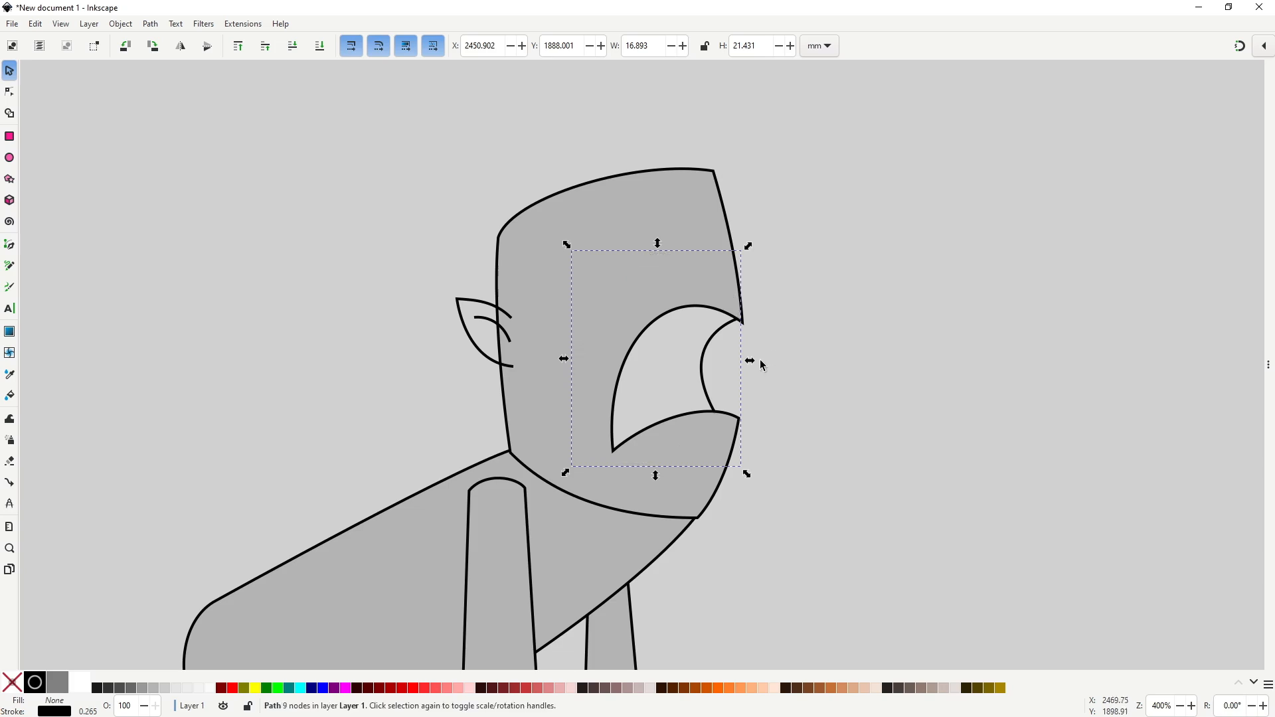
pyautogui.click(131, 688)
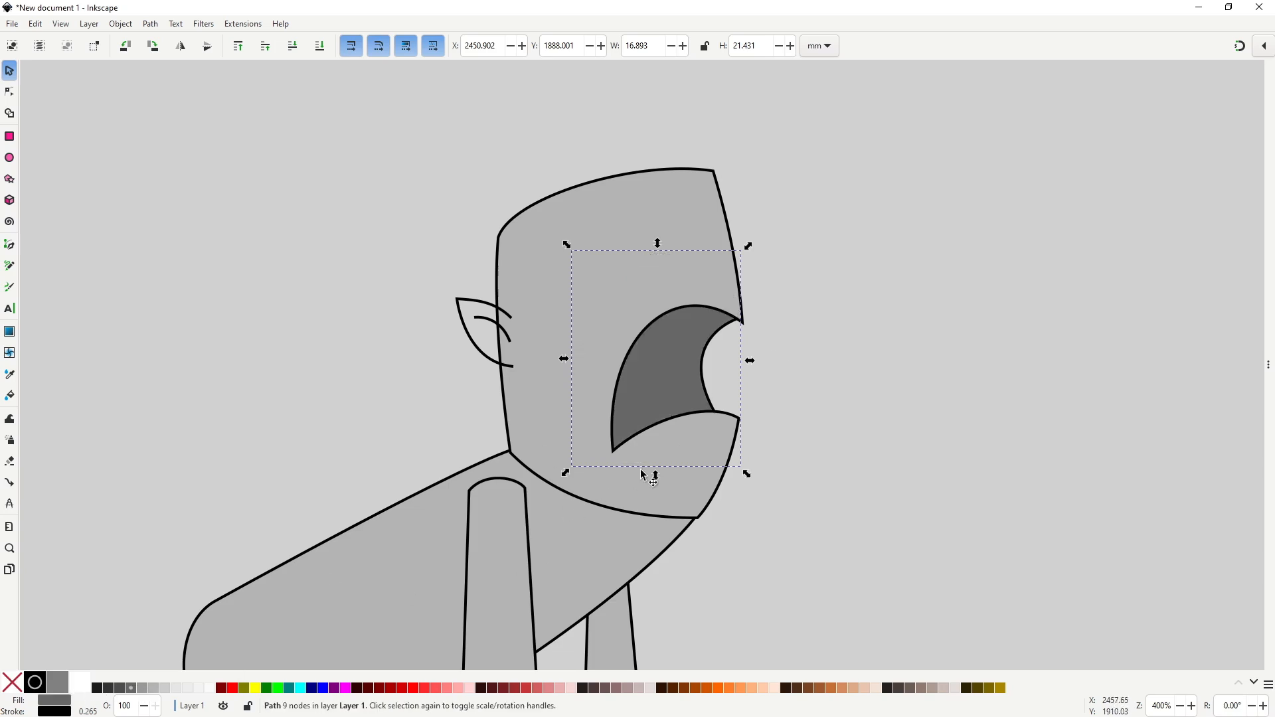
# Step: Align the mouth interior's front upper corner with the tip of the upper lip and adjust its front curve
pyautogui.press('n')
pyautogui.scroll(2, 754, 321)
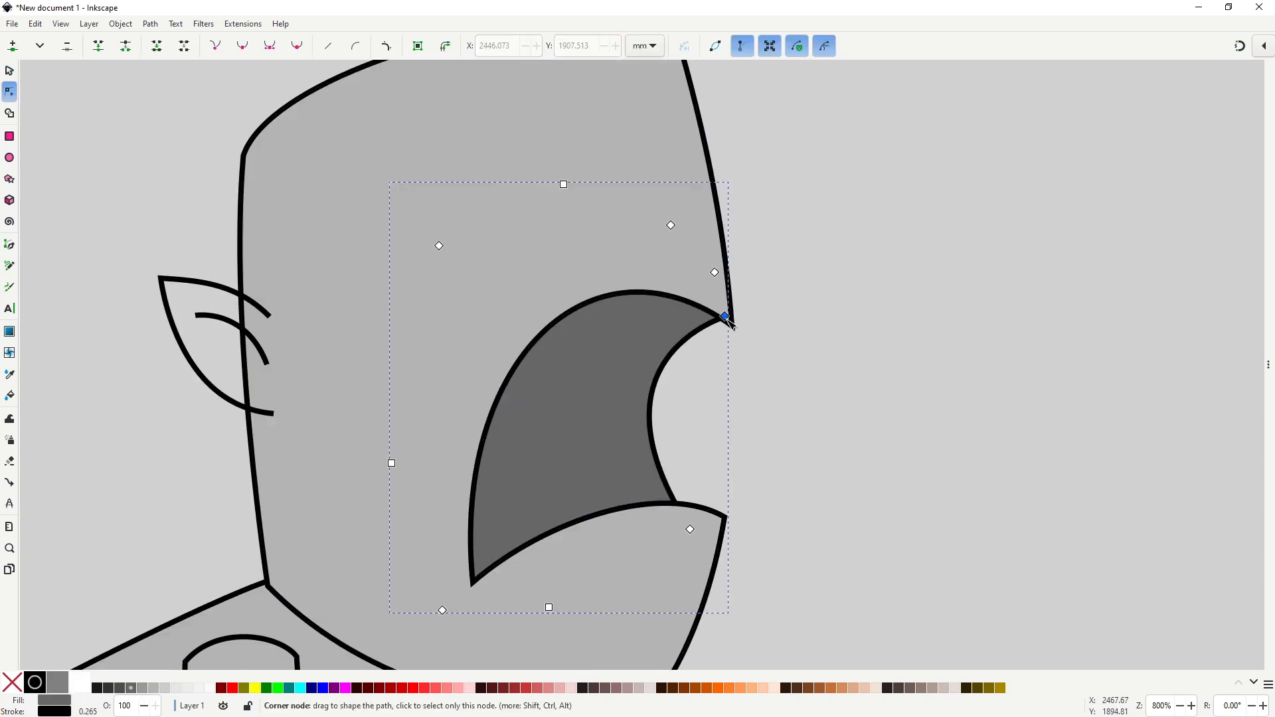
pyautogui.moveTo(731, 323); pyautogui.dragTo(737, 326)
pyautogui.moveTo(579, 358); pyautogui.dragTo(589, 376)
pyautogui.press('space')
pyautogui.scroll(-1, 850, 431)
pyautogui.scroll(-1, 849, 429)
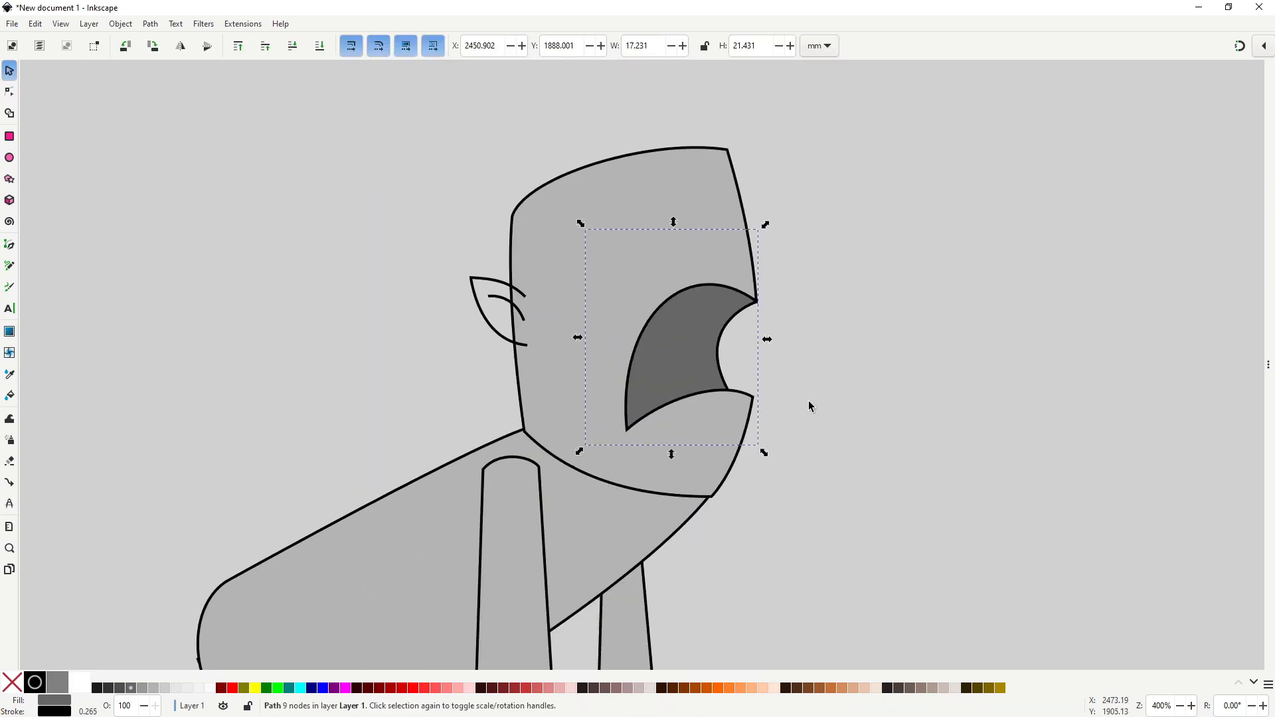
pyautogui.click(805, 405)
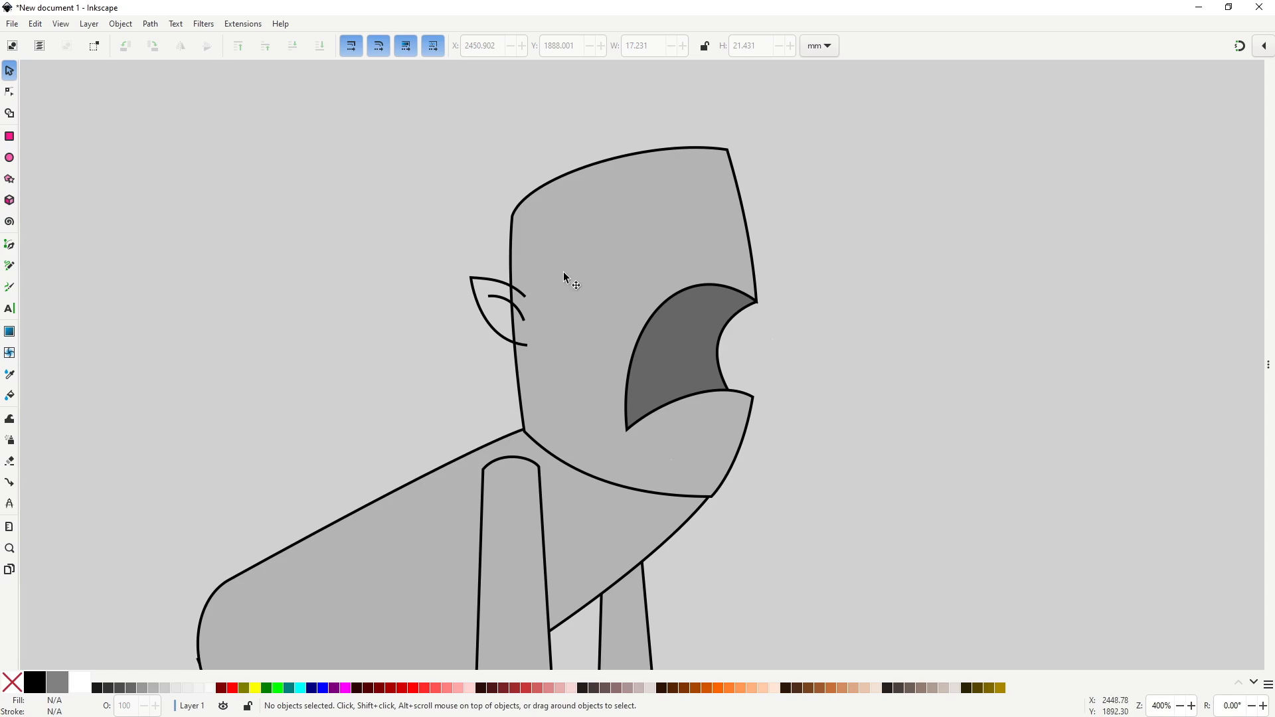
# Step: Draw a closed hair shape at the back of the head above the ear, with a curved outer edge
pyautogui.press('b')
pyautogui.click(520, 296)
pyautogui.click(557, 266)
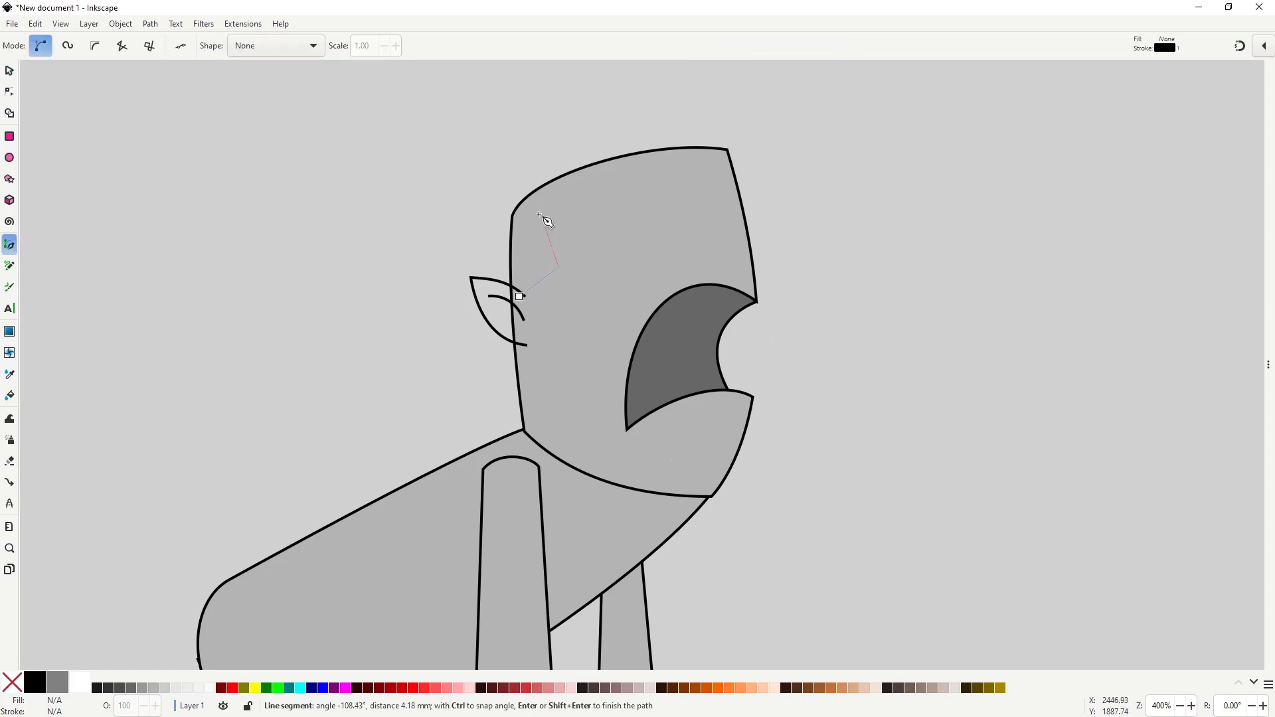
pyautogui.click(536, 199)
pyautogui.moveTo(520, 296); pyautogui.dragTo(600, 352)
# Step: Round the front lower corner of the hair shape and fill it with black
pyautogui.press('s')
pyautogui.press('n')
pyautogui.moveTo(558, 266); pyautogui.dragTo(553, 259)
pyautogui.moveTo(552, 259)
pyautogui.mouseDown()
pyautogui.moveTo(553, 273)
pyautogui.moveTo(551, 238)
pyautogui.moveTo(551, 265)
pyautogui.mouseUp()
pyautogui.click(35, 682)
pyautogui.press('s')
pyautogui.click(815, 242)
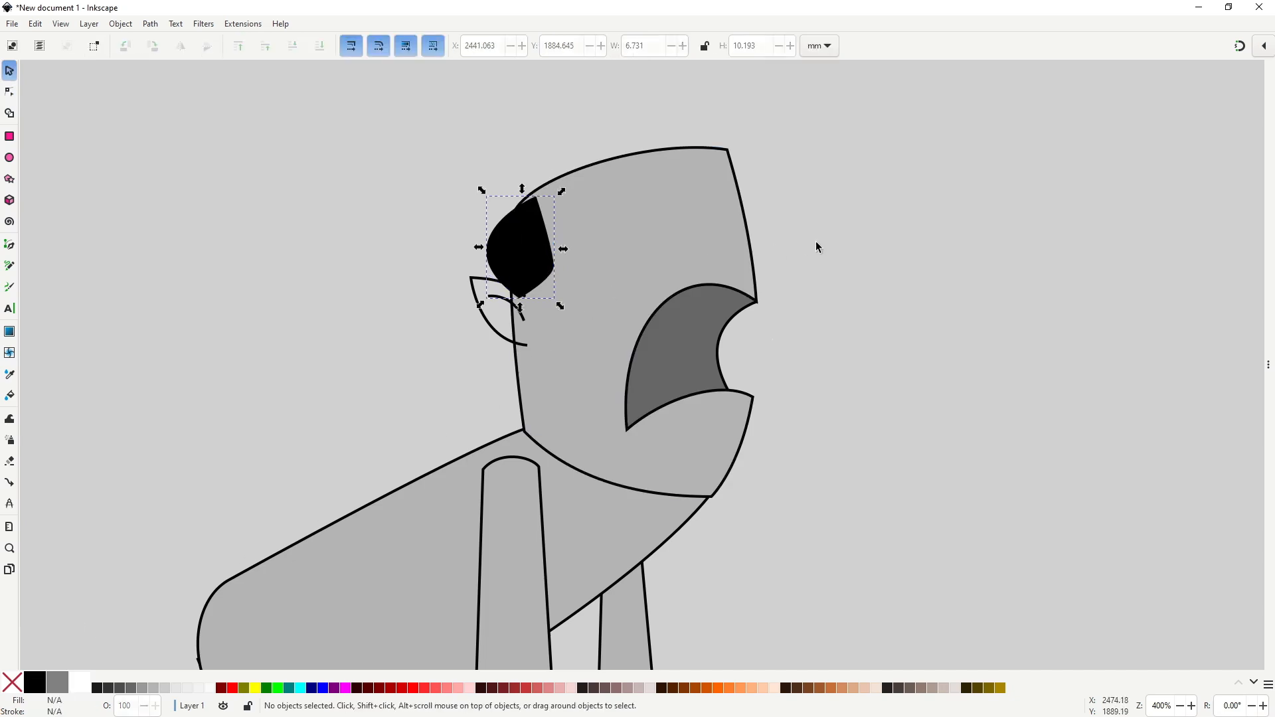
# Step: Group the two ear paths and fill the ear with a medium grey
pyautogui.click(506, 312)
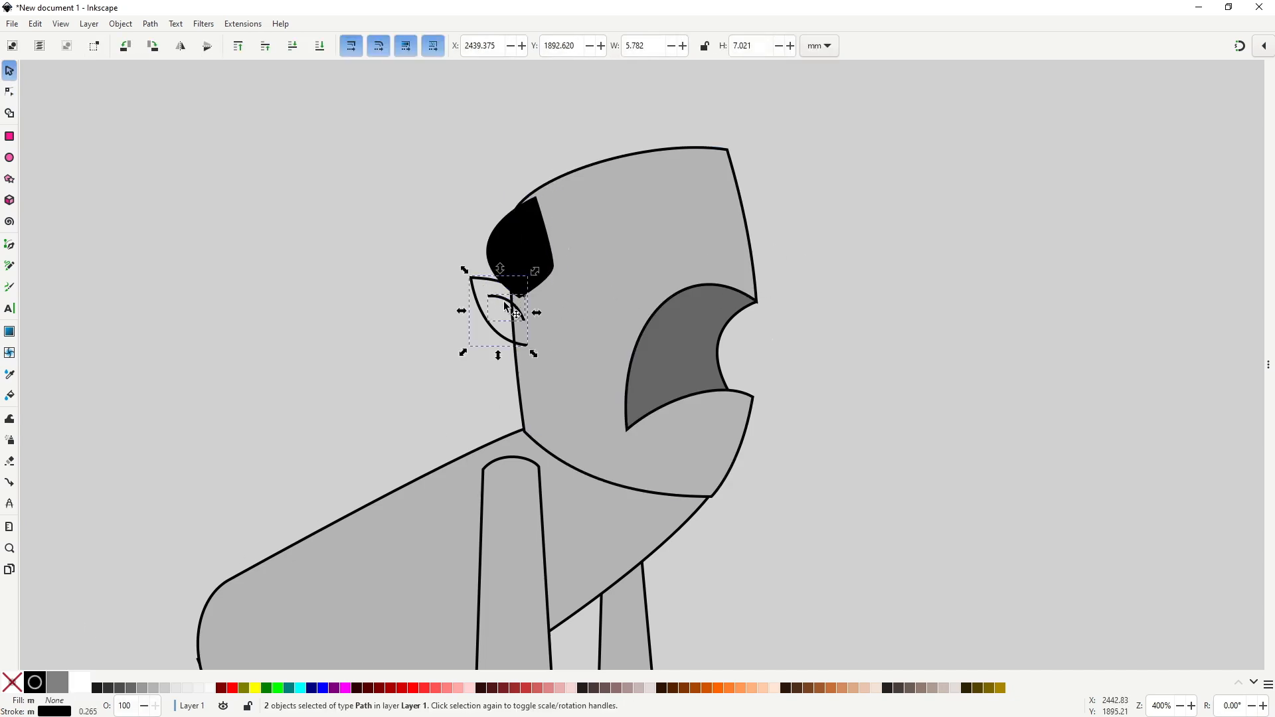
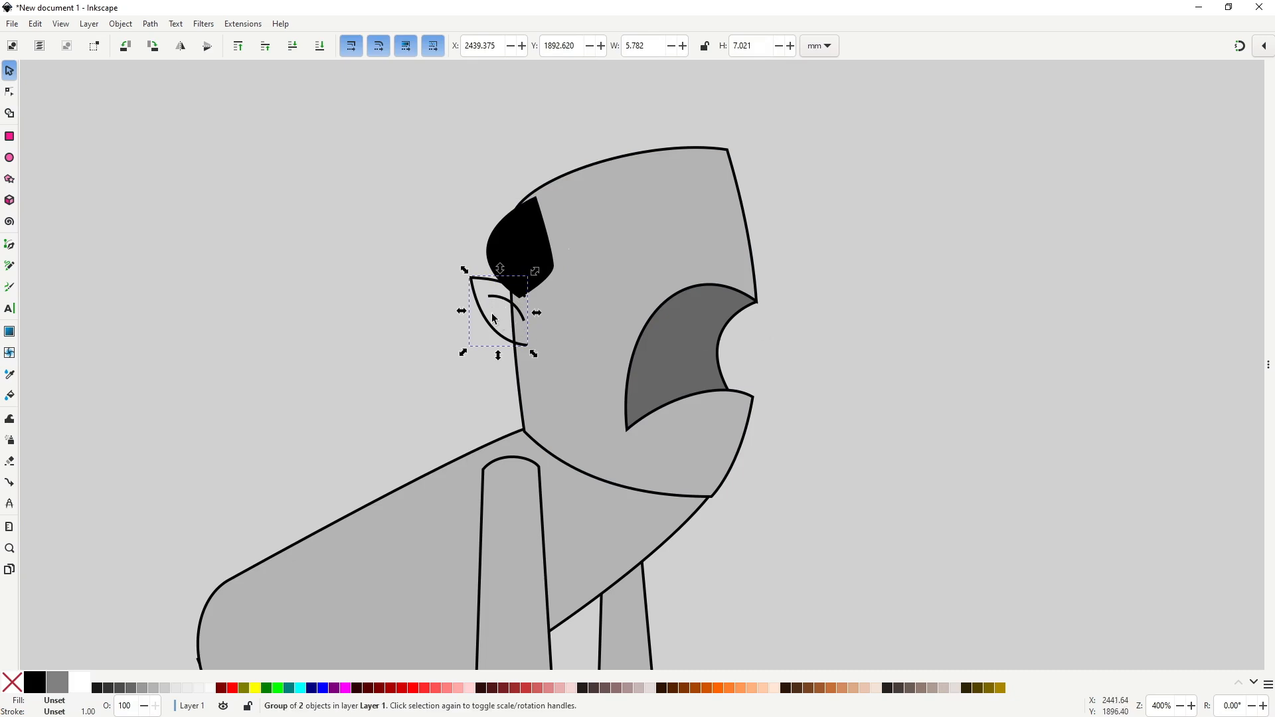
pyautogui.click(148, 688)
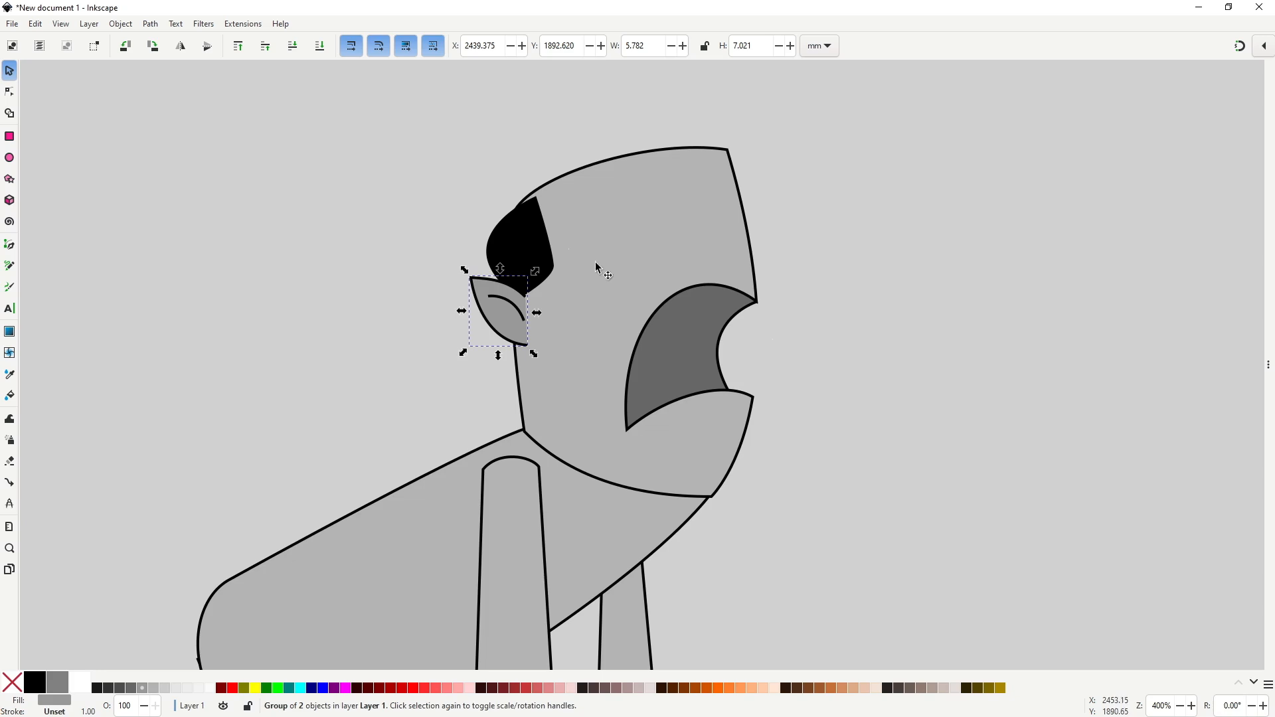
# Step: Draw a black-outlined ellipse about 7.6 × 6.5 mm on the face as an eye
pyautogui.click(9, 157)
pyautogui.moveTo(587, 194); pyautogui.dragTo(775, 248)
pyautogui.press('s')
pyautogui.click(727, 256)
# Step: Copy the eye ellipse to the front edge of the face and narrow the copy to about 4.6 mm wide
pyautogui.hotkey('ctrl', 'c')
pyautogui.click(650, 238)
pyautogui.hotkey('ctrl', 'shift', 'v')
pyautogui.click(651, 262)
pyautogui.hotkey('ctrl', 'd')
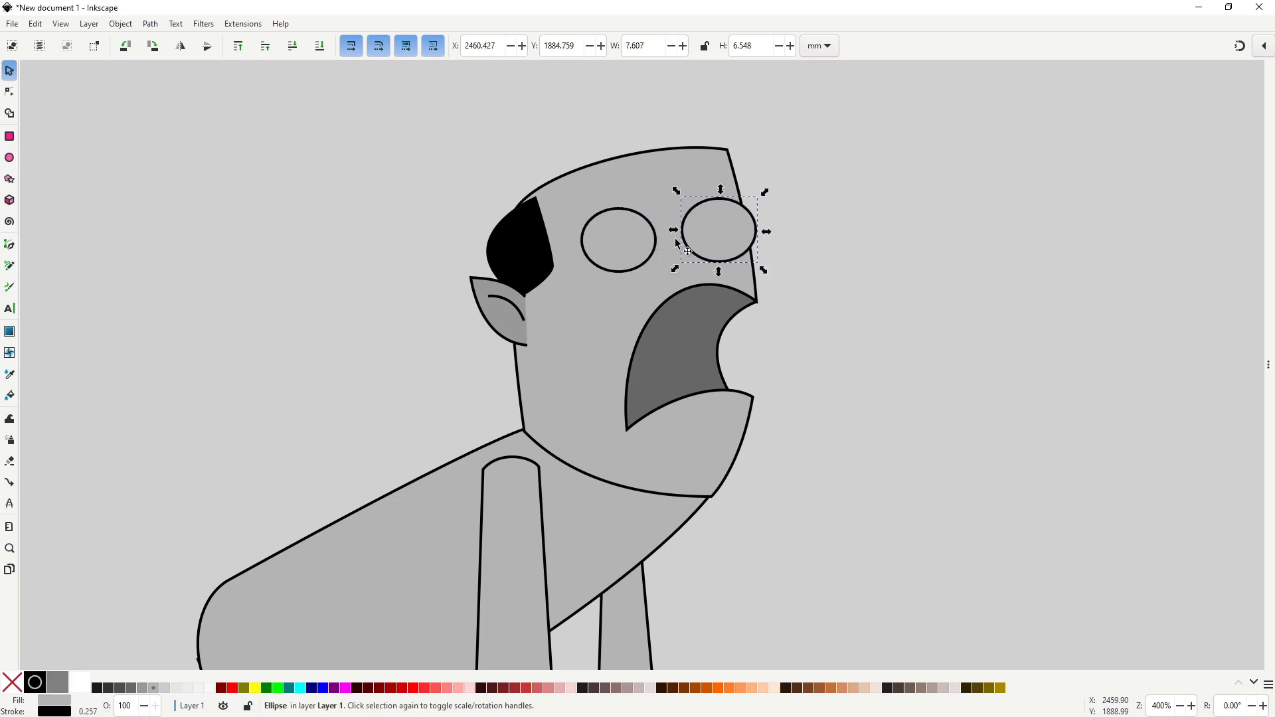
pyautogui.moveTo(673, 231); pyautogui.dragTo(738, 254)
pyautogui.click(740, 247)
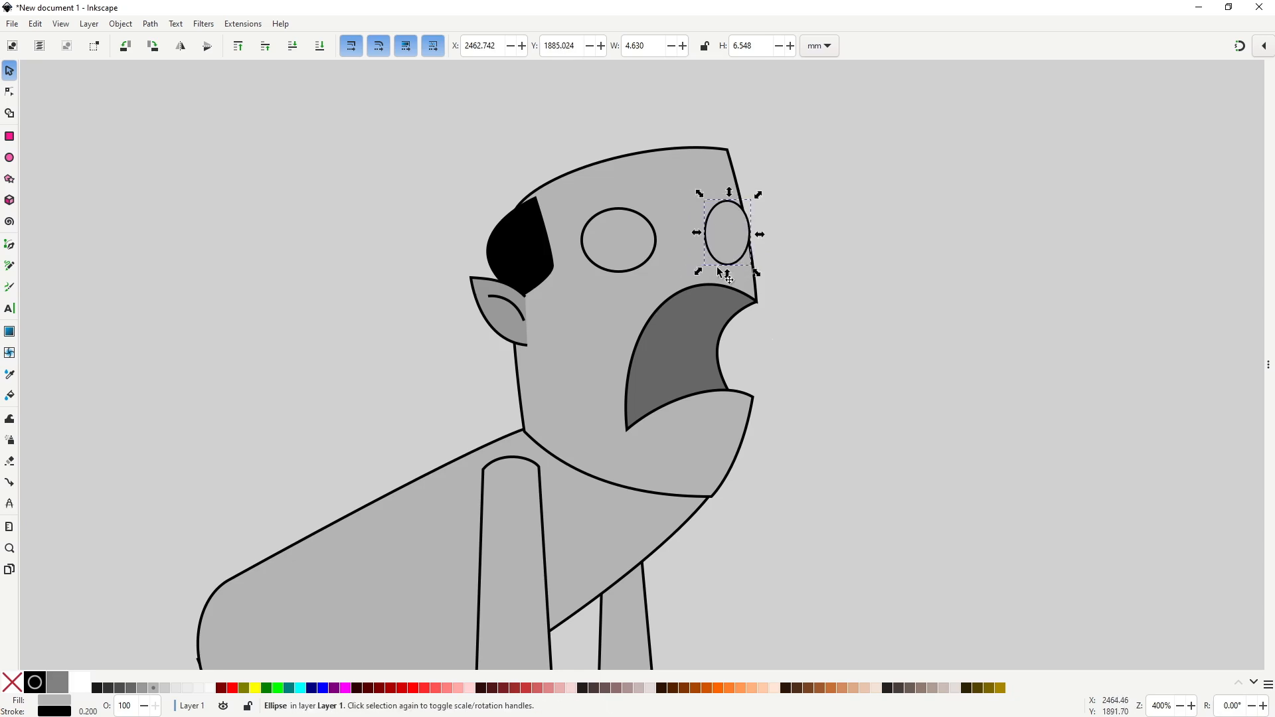
pyautogui.click(794, 287)
# Step: Draw a closed triangular path under the near eye, spanning the ellipse's width, as an eye bag
pyautogui.scroll(3, 588, 250)
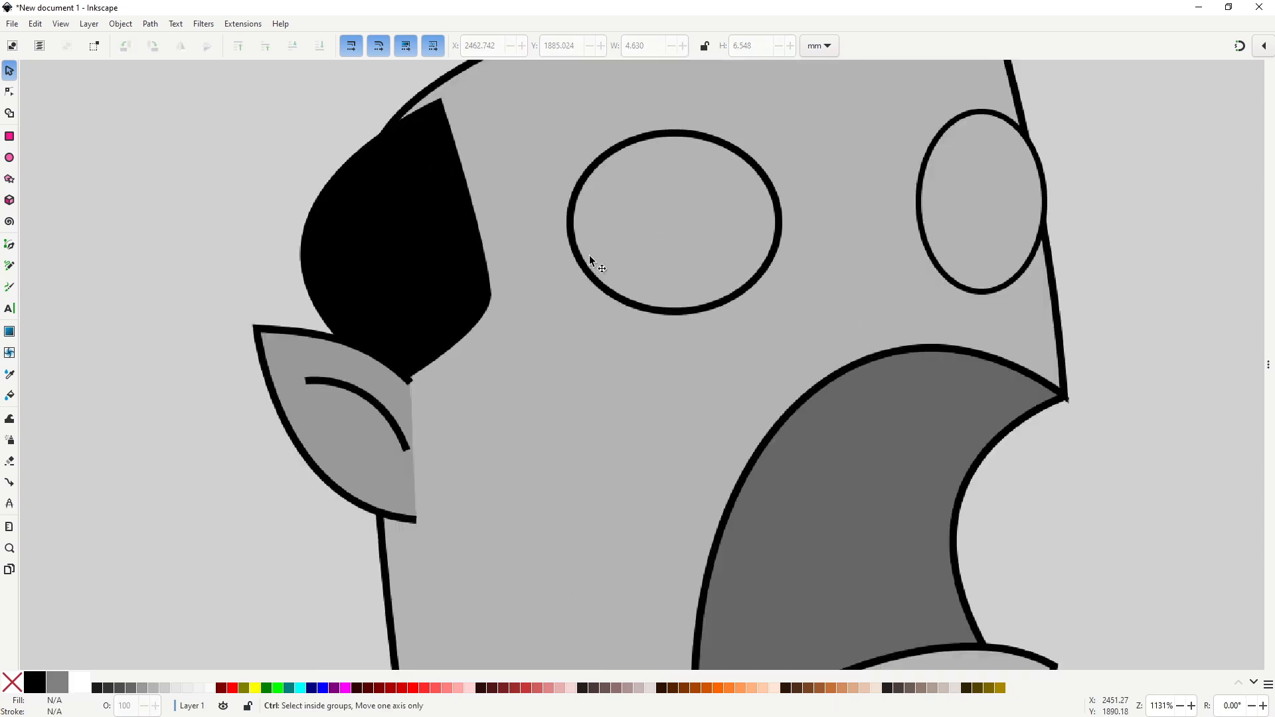
pyautogui.moveTo(588, 255); pyautogui.dragTo(490, 257)
pyautogui.press('b')
pyautogui.click(469, 239)
pyautogui.click(601, 353)
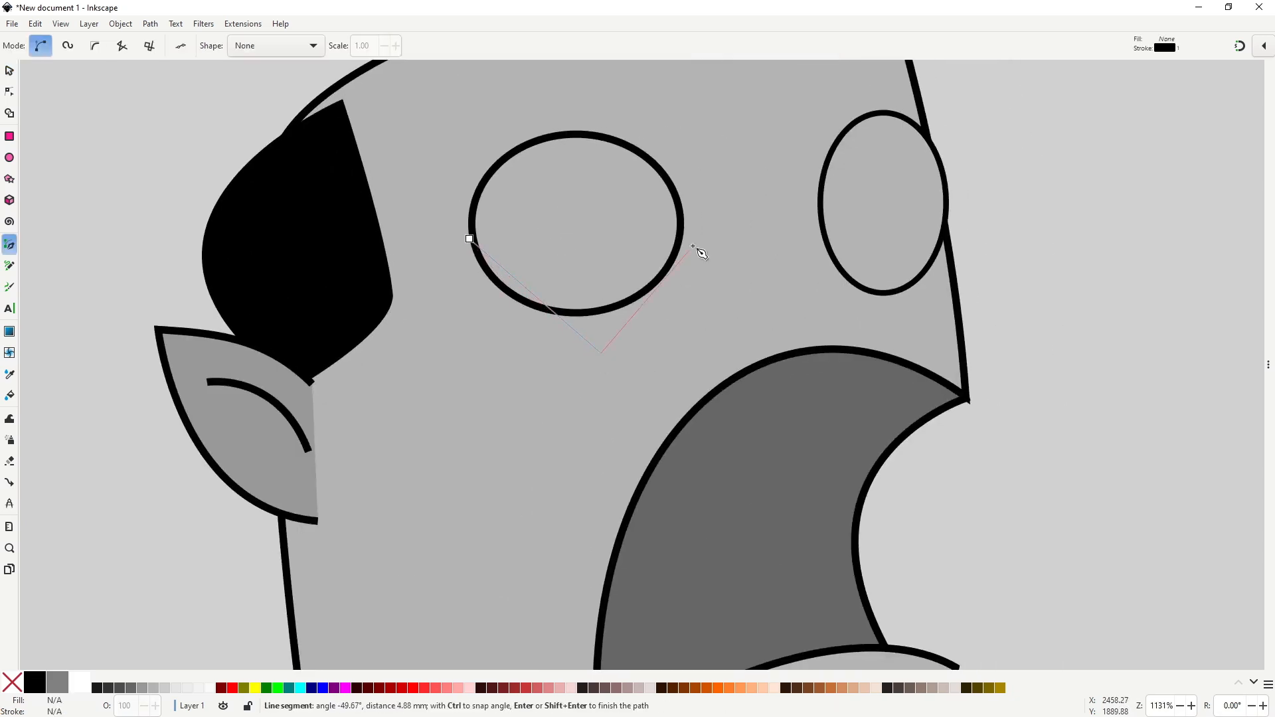
pyautogui.click(685, 226)
pyautogui.click(469, 239)
# Step: Smooth the bottom node of the near eye bag into a wide rounded curve
pyautogui.press('n')
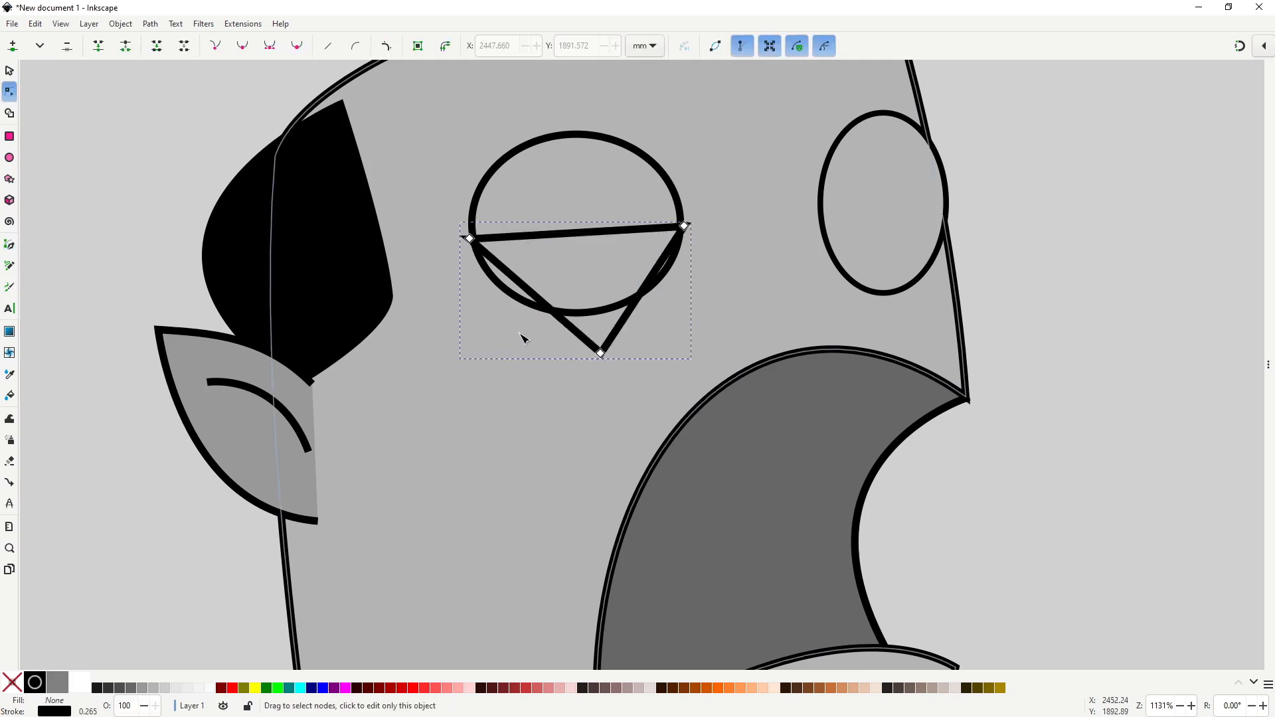
pyautogui.click(600, 353)
pyautogui.keyDown('shift'); pyautogui.moveTo(600, 353); pyautogui.dragTo(489, 356); pyautogui.keyUp('shift')
pyautogui.keyDown('shift'); pyautogui.moveTo(601, 354); pyautogui.dragTo(683, 353); pyautogui.keyUp('shift')
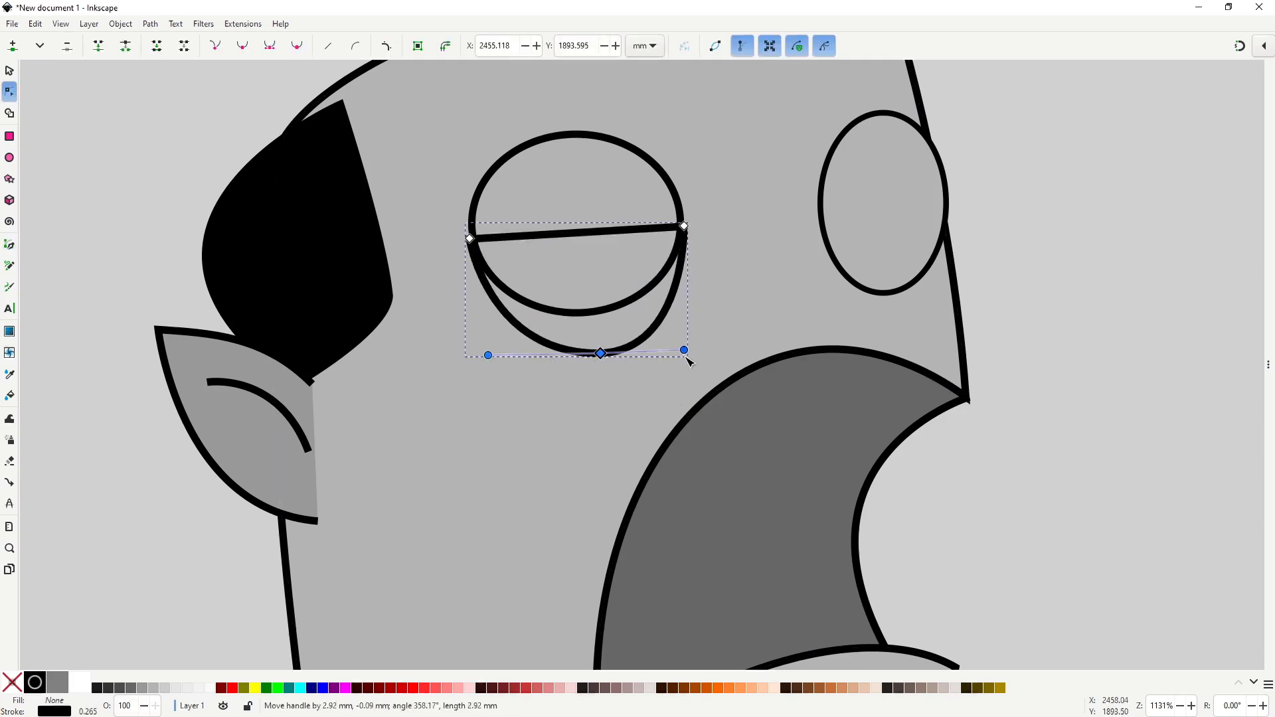
pyautogui.press('s')
# Step: Fill the near eye and its bag with the ear's grey and lower the bag behind the eye
pyautogui.click(665, 177)
pyautogui.press('d')
pyautogui.click(296, 399)
pyautogui.press('s')
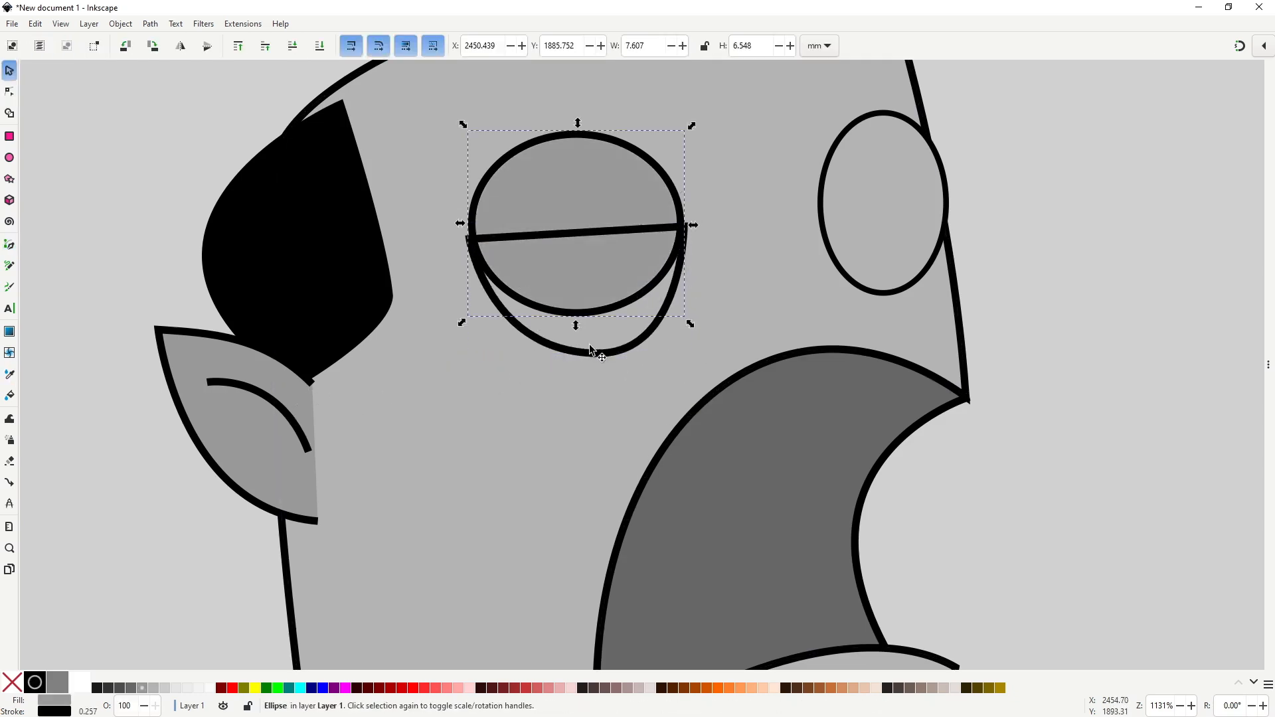
pyautogui.click(596, 352)
pyautogui.press('d')
pyautogui.click(292, 401)
pyautogui.press('s')
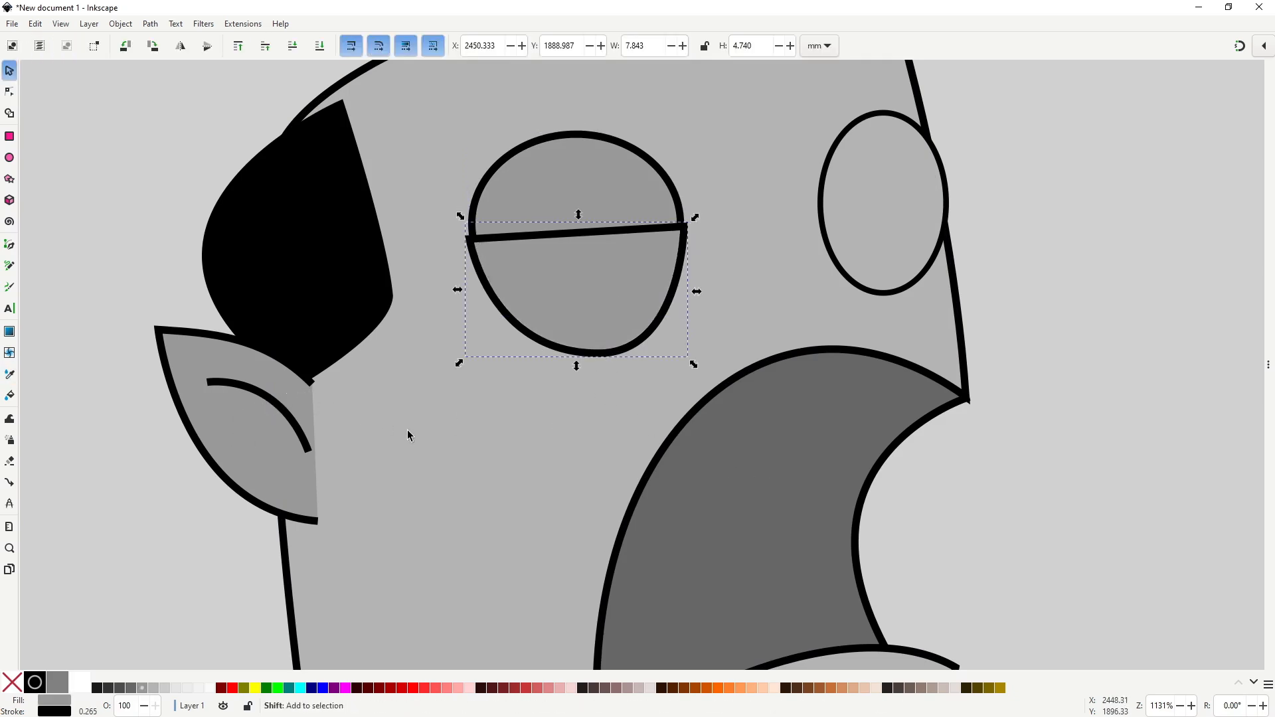
pyautogui.press('pagedown')
# Step: Draw a closed triangular path under the far eye, spanning the ellipse's width, as its eye bag
pyautogui.press('n')
pyautogui.press('s')
pyautogui.hscroll(5, 670, 325)
pyautogui.click(748, 279)
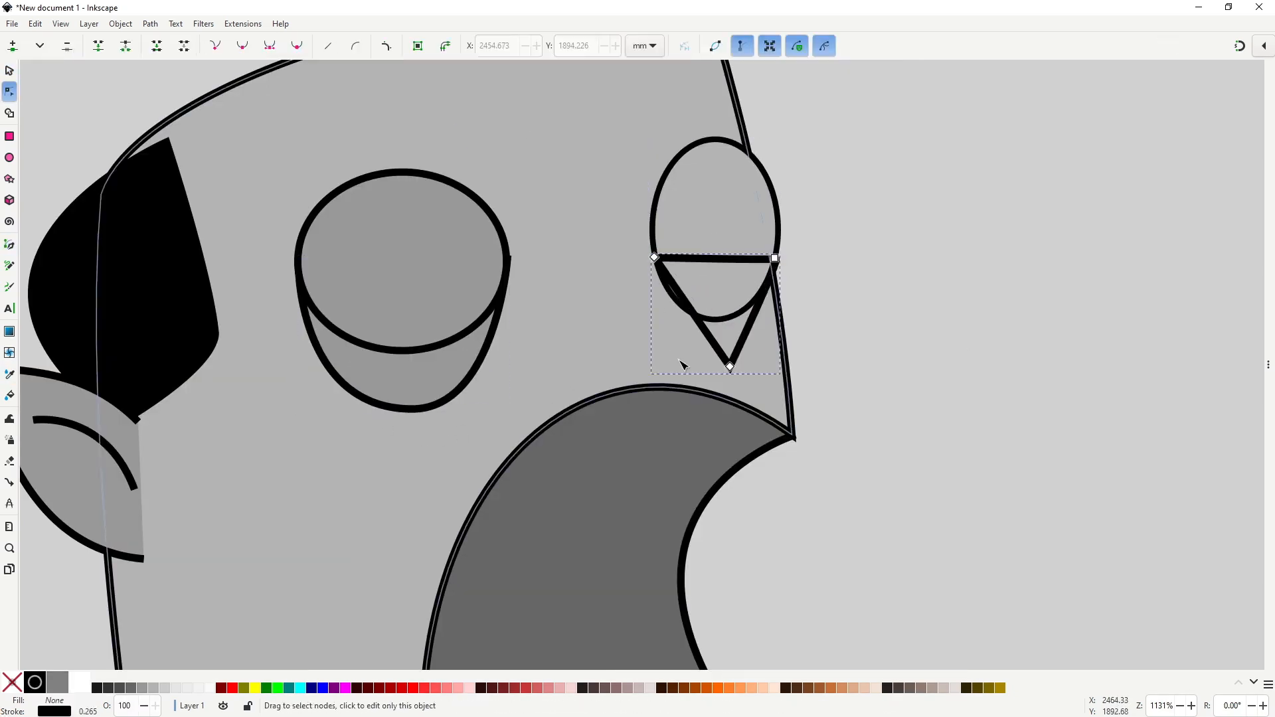
# Step: Round the bottom of the far eye bag and fit its front corner to the edge of the eye
pyautogui.click(730, 367)
pyautogui.hotkey('shift', 's')
pyautogui.moveTo(688, 369); pyautogui.dragTo(663, 369)
pyautogui.moveTo(774, 258)
pyautogui.mouseDown()
pyautogui.moveTo(759, 259)
pyautogui.moveTo(776, 252)
pyautogui.mouseUp()
pyautogui.moveTo(734, 365); pyautogui.dragTo(744, 359)
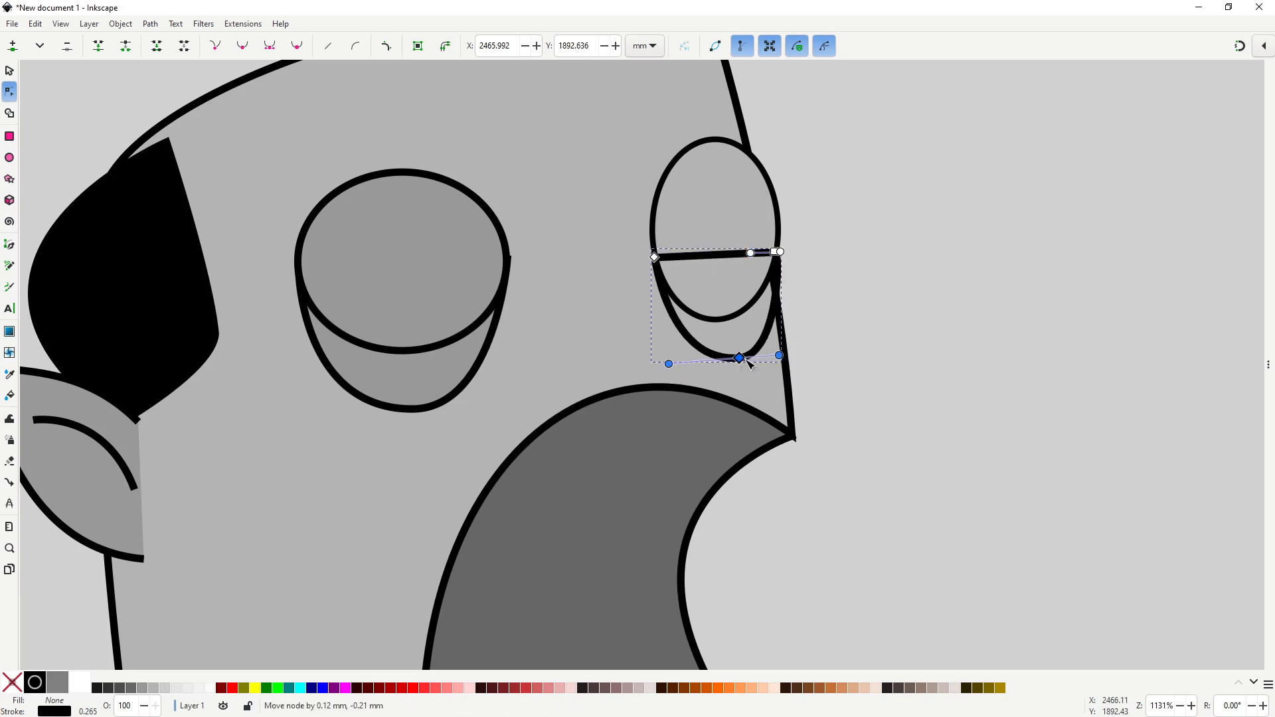
pyautogui.press('Escape')
# Step: Lower the far eye bag behind the far eye ellipse
pyautogui.scroll(-2, 626, 230)
pyautogui.click(686, 287)
pyautogui.press('End')
pyautogui.hotkey('ctrl', 'z')
pyautogui.press('pagedown')
pyautogui.press('Escape')
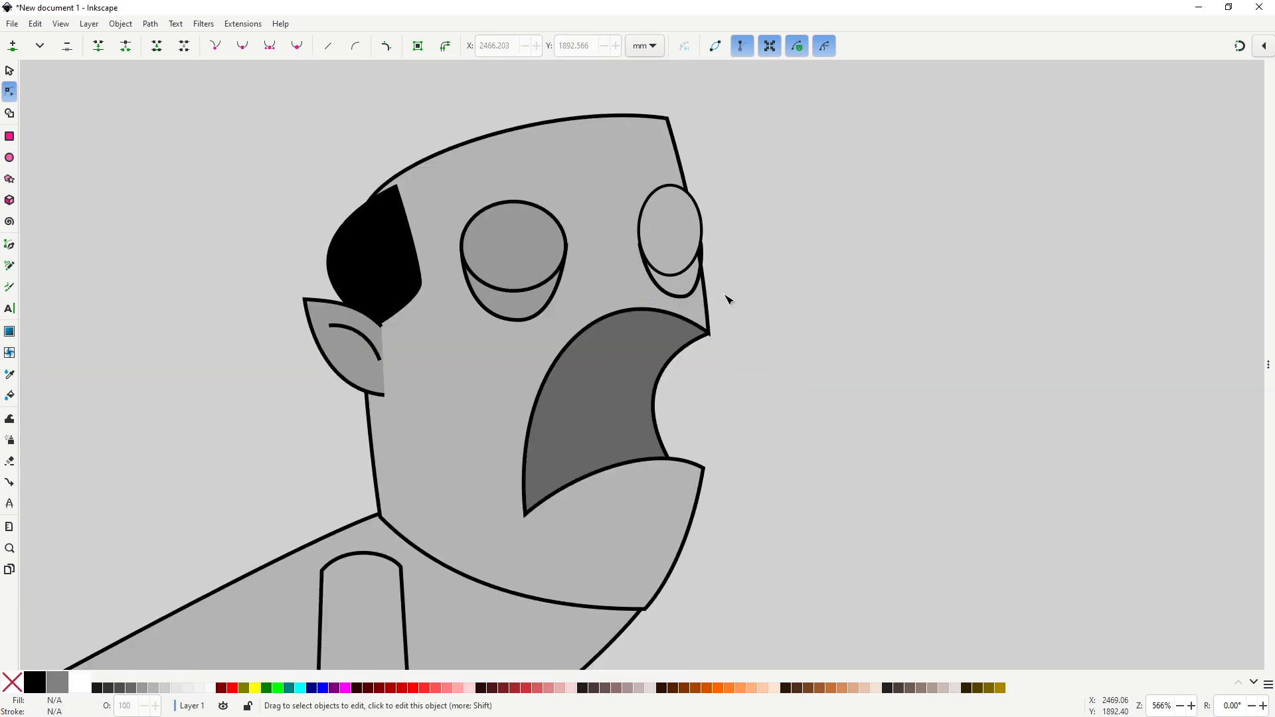
# Step: Draw a closed four-sided eyebrow above each eye, filling the near one with black
pyautogui.press('b')
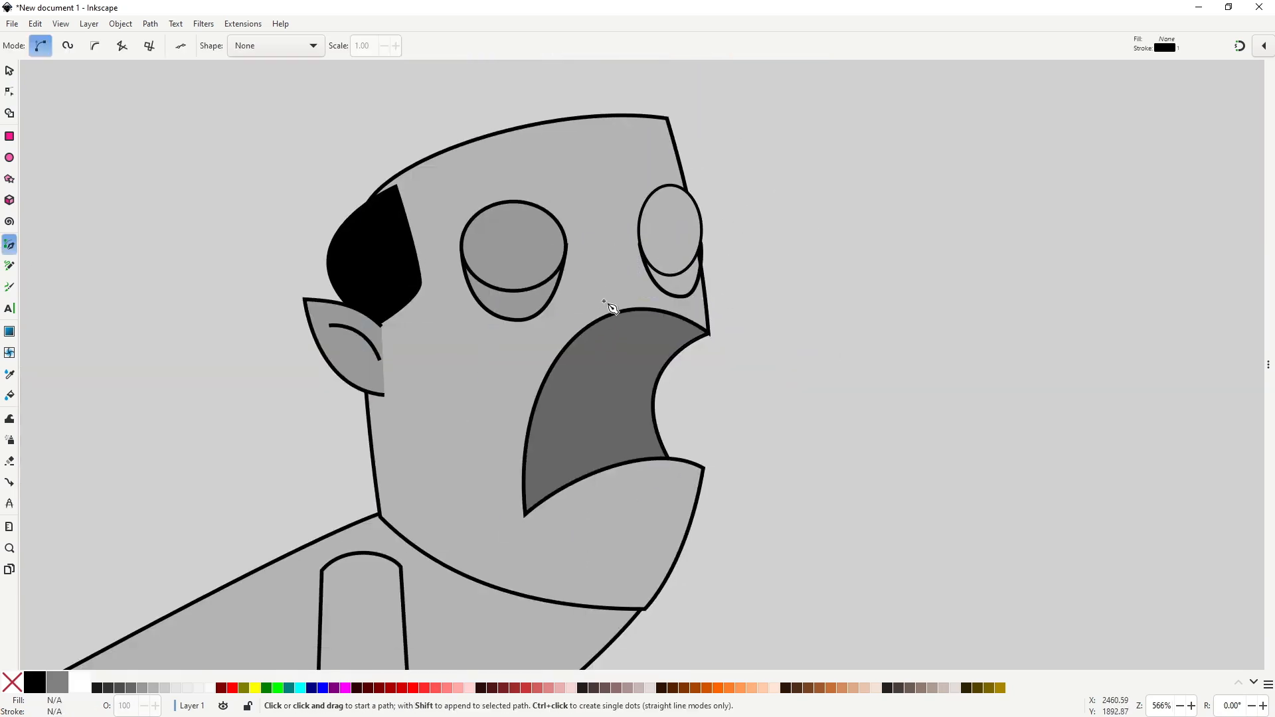
pyautogui.click(426, 138)
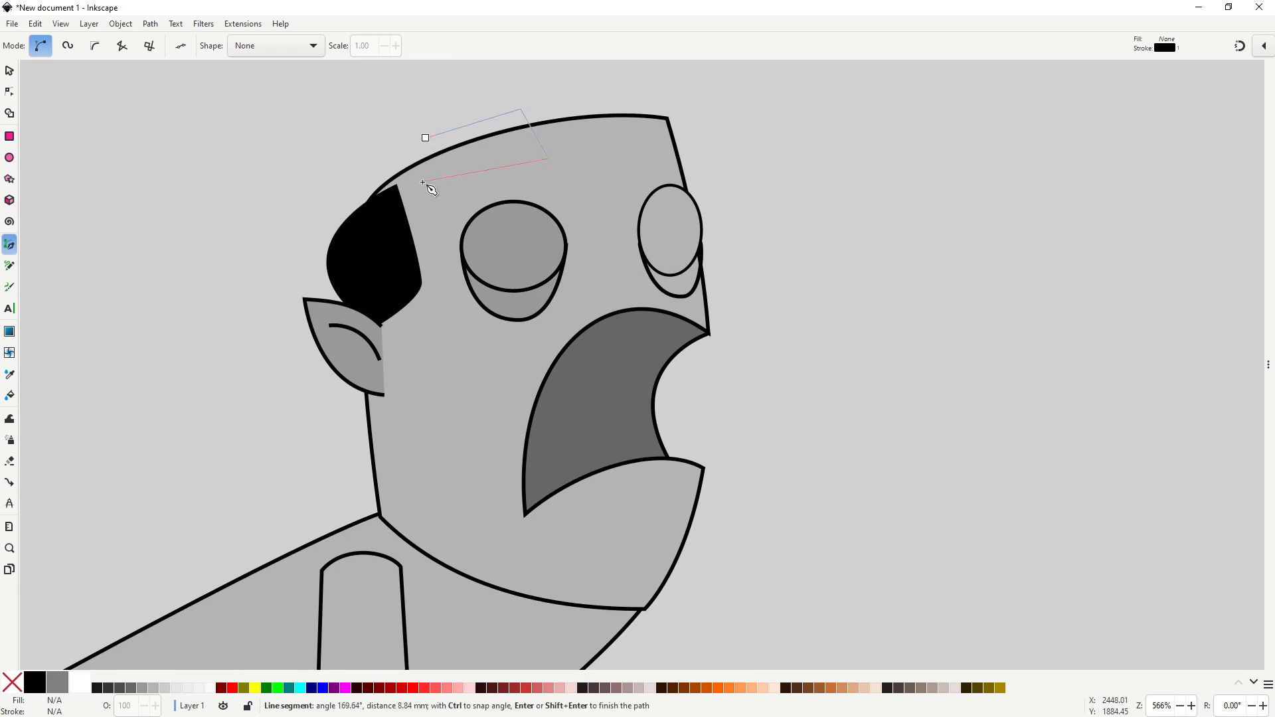
pyautogui.click(425, 137)
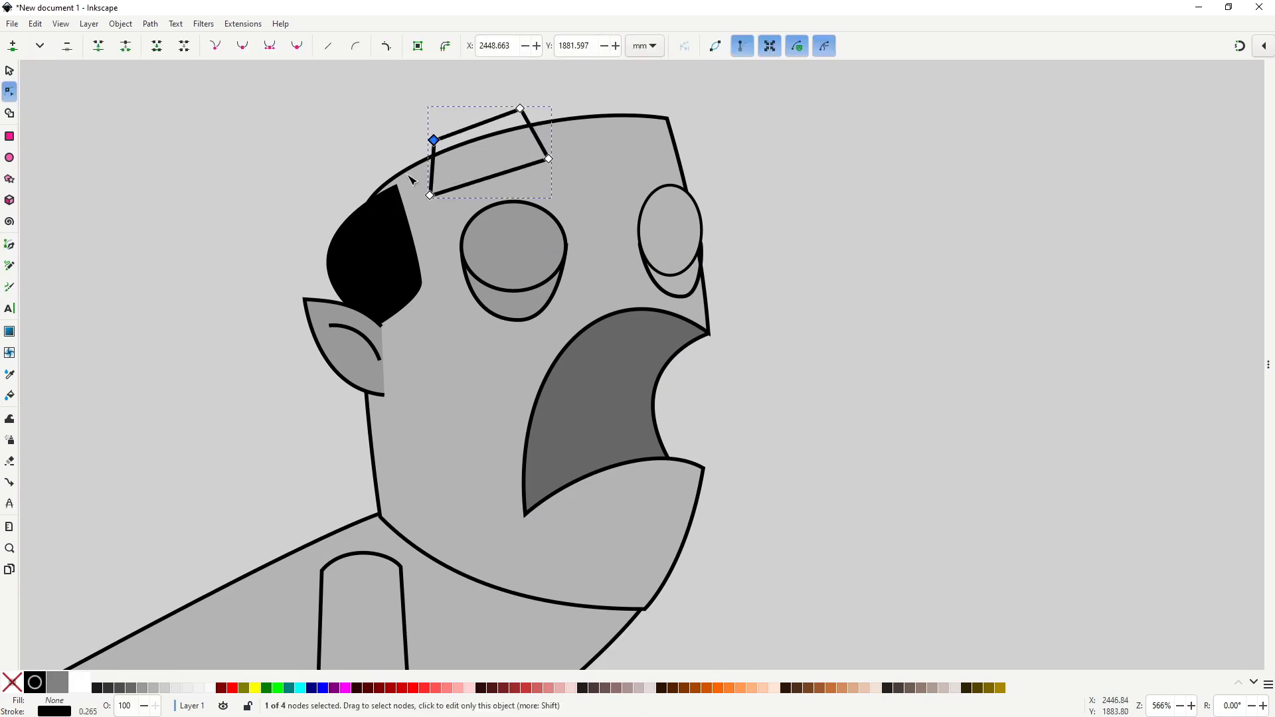
pyautogui.click(616, 146)
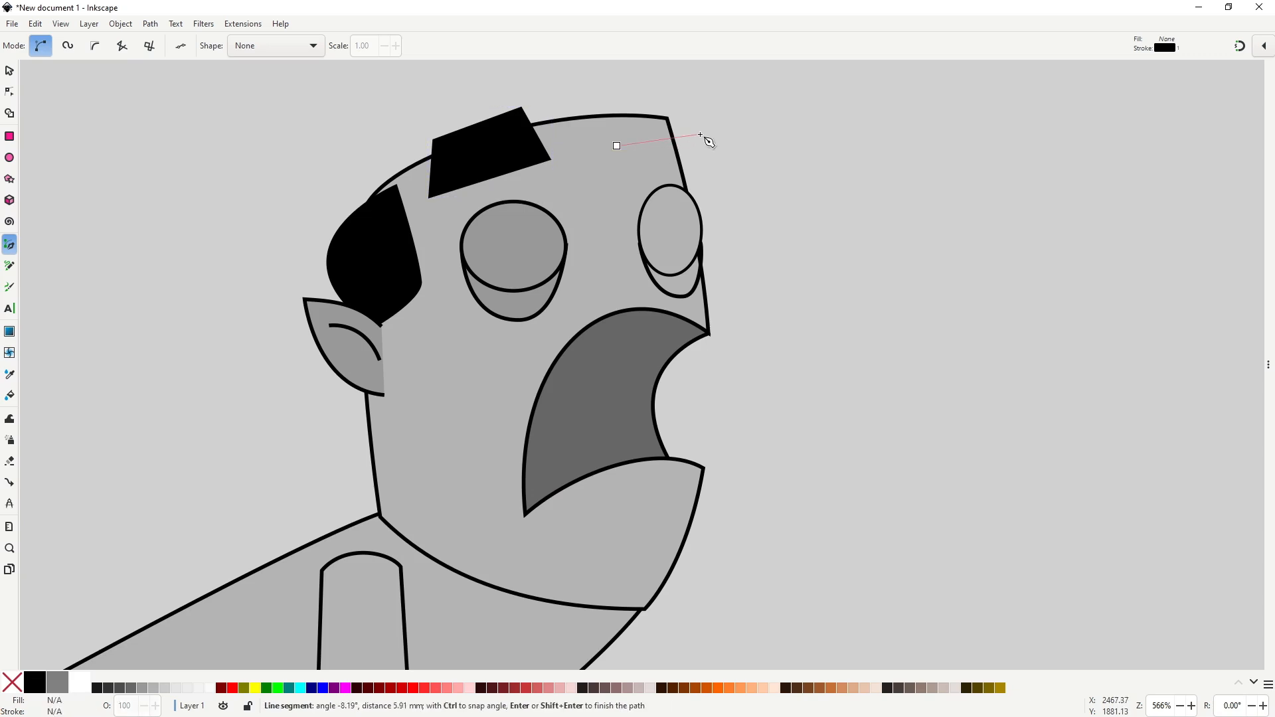
pyautogui.click(616, 146)
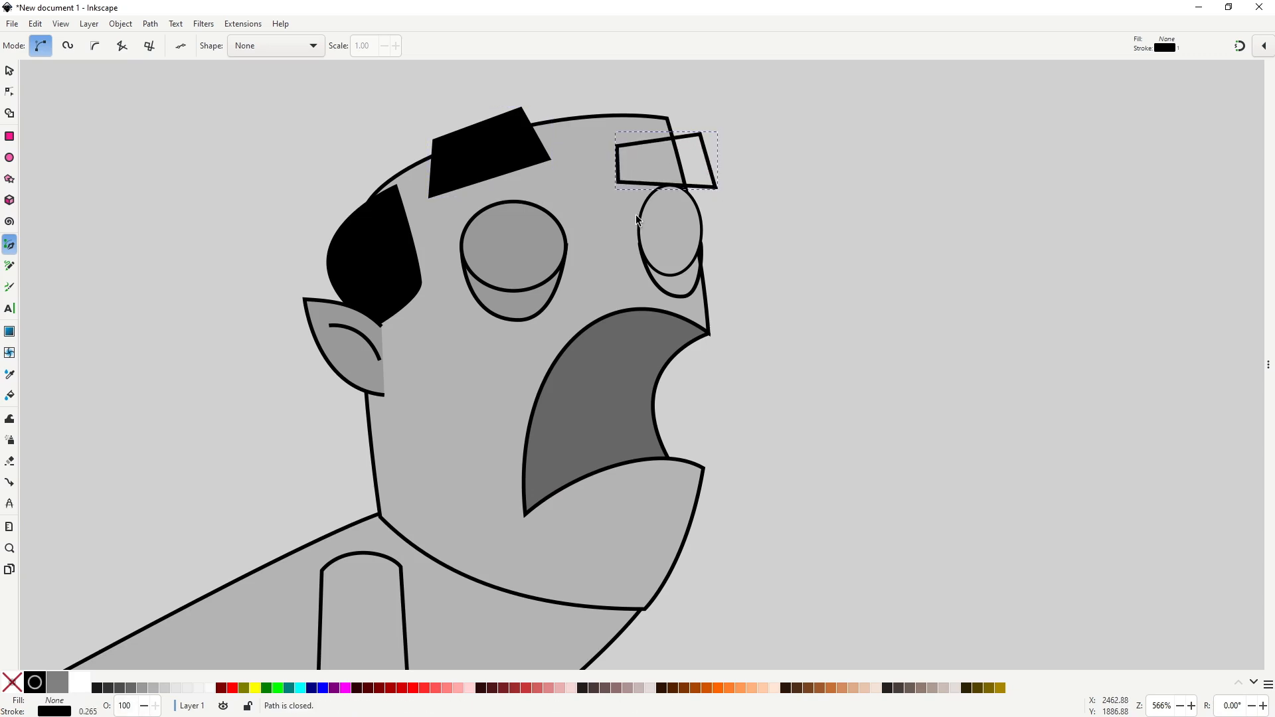
# Step: Fill the far eyebrow with the near eyebrow's black and remove the outline from both eyebrows
pyautogui.press('s')
pyautogui.press('d')
pyautogui.click(508, 152)
pyautogui.keyDown('shift'); pyautogui.click(484, 167); pyautogui.keyUp('shift')
pyautogui.keyDown('shift'); pyautogui.click(21, 684); pyautogui.keyUp('shift')
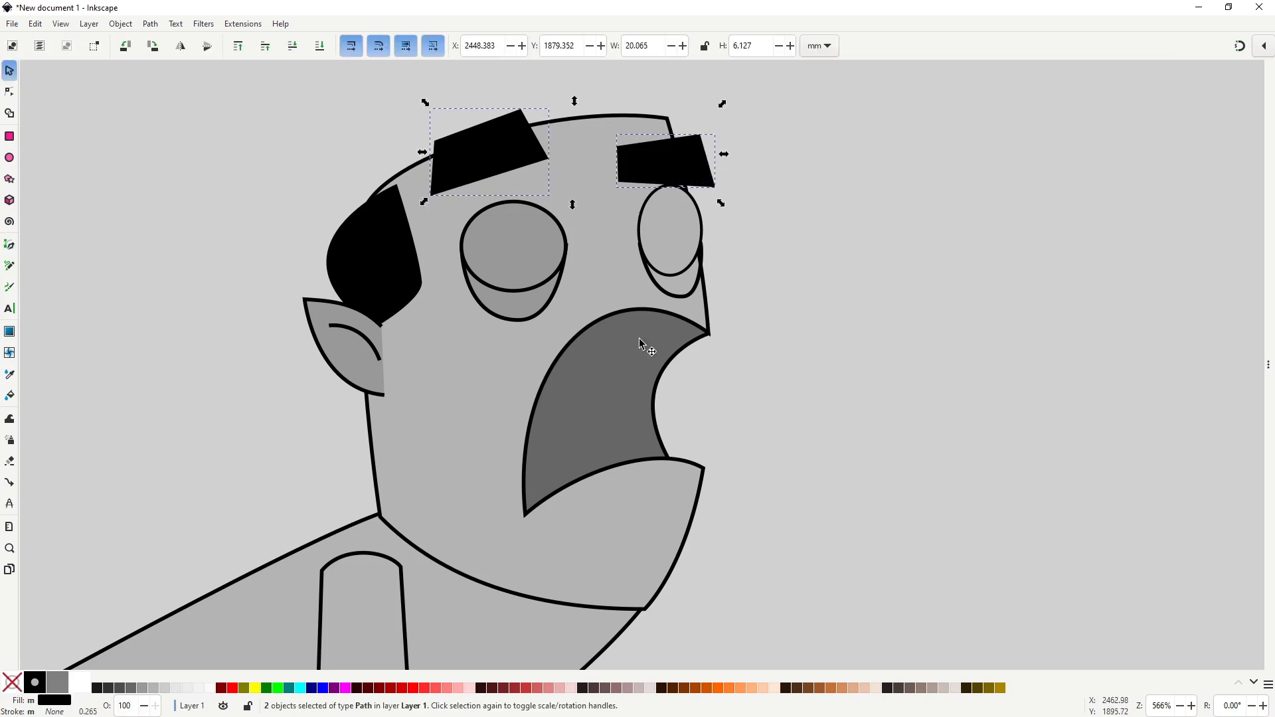
# Step: Round the two upper corners of the near eyebrow by curving its node handles
pyautogui.moveTo(604, 286); pyautogui.dragTo(676, 366)
pyautogui.scroll(3, 589, 197)
pyautogui.press('n')
pyautogui.moveTo(596, 174); pyautogui.dragTo(641, 182)
pyautogui.moveTo(339, 315); pyautogui.dragTo(335, 304)
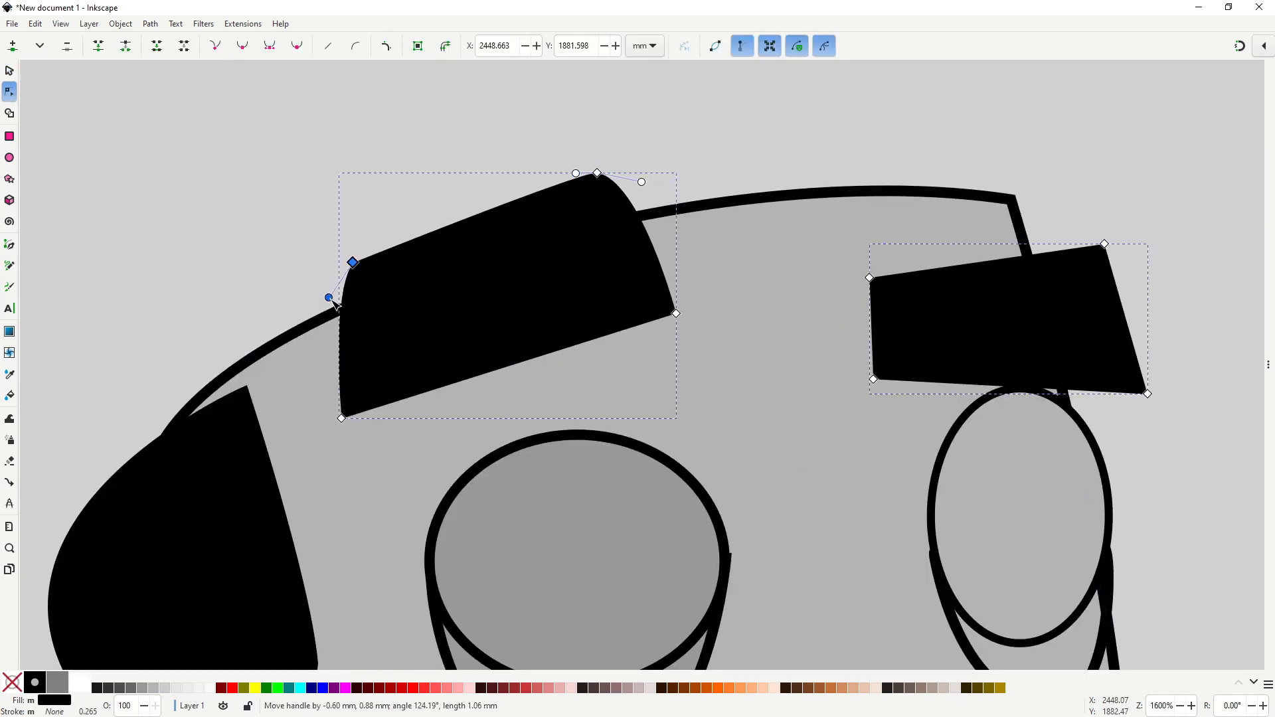
pyautogui.moveTo(373, 245); pyautogui.dragTo(387, 231)
# Step: Curve the upper corners of the far eyebrow and adjust its lower corners
pyautogui.scroll(-1, 676, 313)
pyautogui.moveTo(676, 313); pyautogui.dragTo(262, 321)
pyautogui.scroll(1, 262, 322)
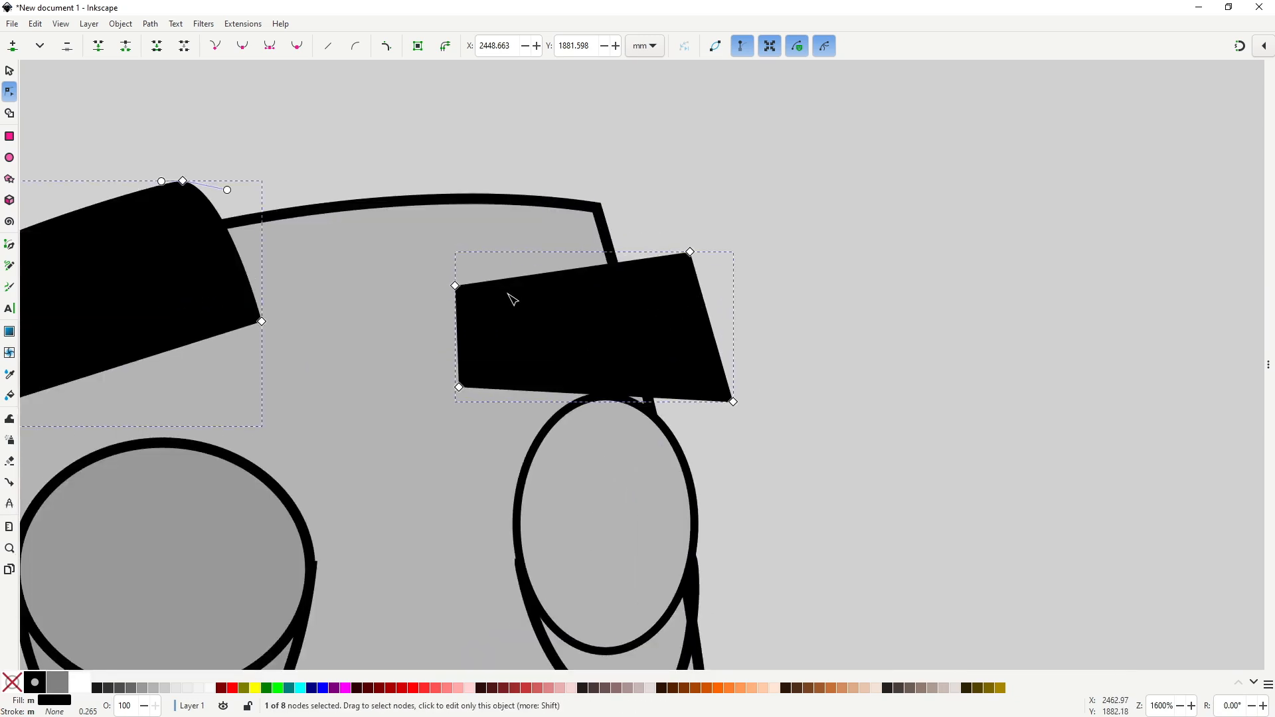
pyautogui.moveTo(455, 285); pyautogui.dragTo(478, 275)
pyautogui.moveTo(455, 286); pyautogui.dragTo(444, 307)
pyautogui.moveTo(690, 251); pyautogui.dragTo(717, 268)
pyautogui.moveTo(733, 402)
pyautogui.mouseDown()
pyautogui.moveTo(743, 376)
pyautogui.moveTo(727, 382)
pyautogui.mouseUp()
pyautogui.moveTo(460, 390); pyautogui.dragTo(460, 407)
pyautogui.scroll(-6, 457, 416)
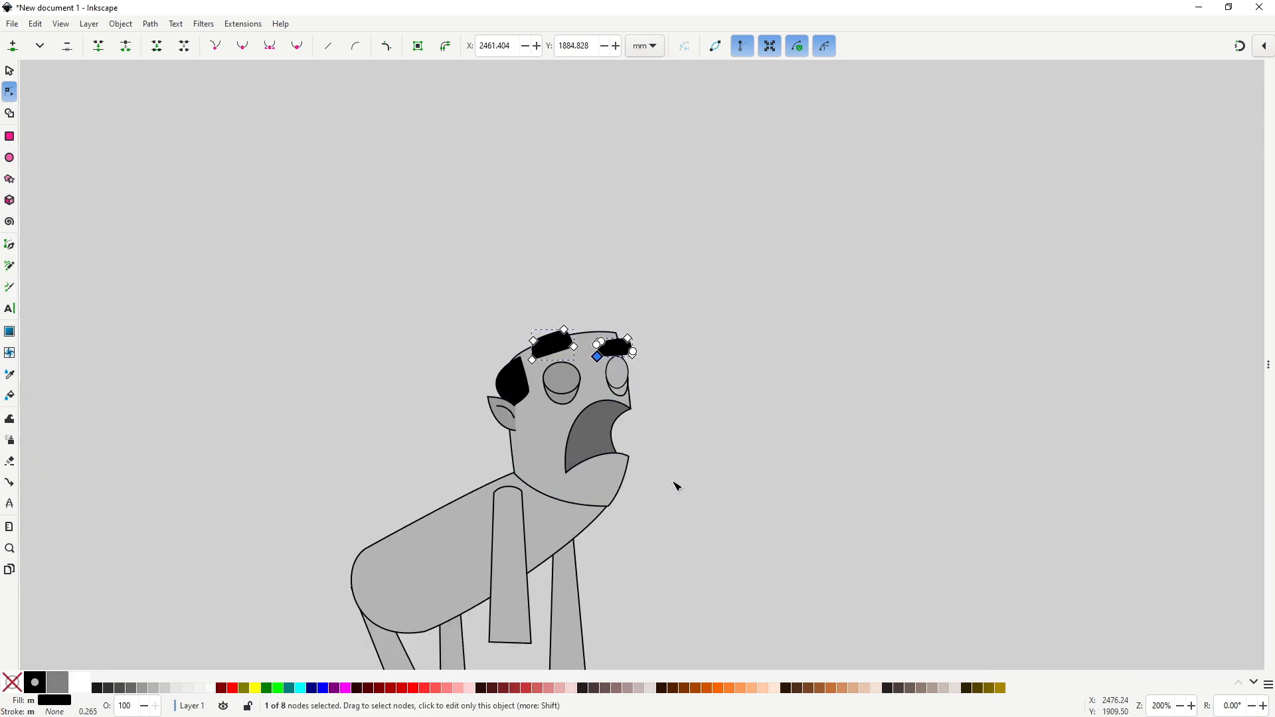
pyautogui.scroll(-1, 673, 483)
pyautogui.moveTo(675, 495); pyautogui.dragTo(683, 355)
pyautogui.click(689, 378)
# Step: Draw a closed moustache with a curved top along the upper edge of the mouth and fill it with black
pyautogui.scroll(5, 607, 284)
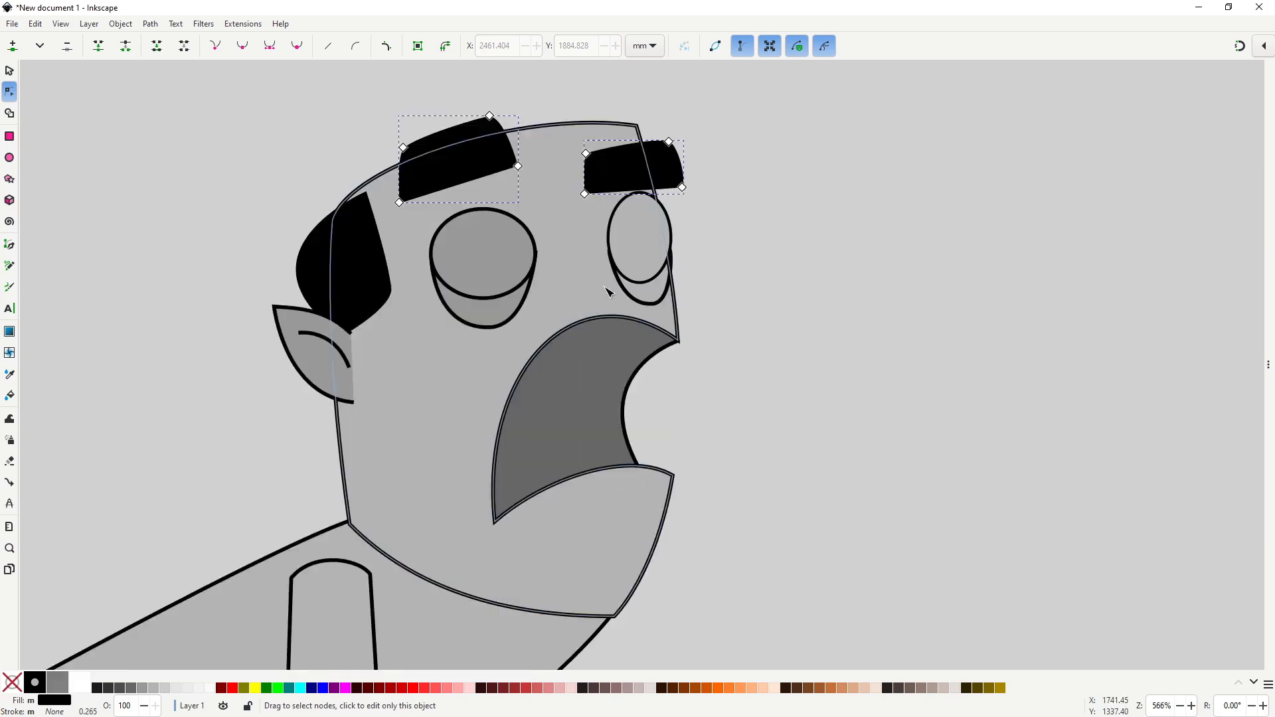
pyautogui.press('b')
pyautogui.click(554, 338)
pyautogui.click(530, 302)
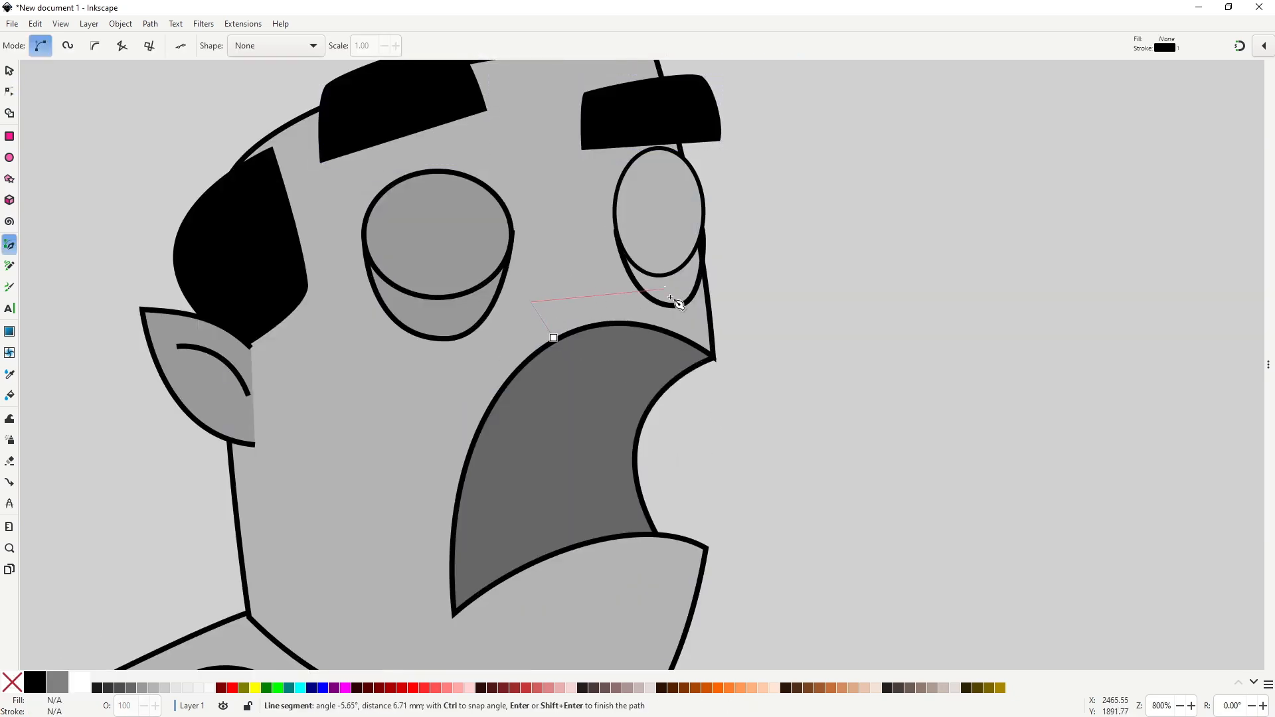
pyautogui.moveTo(663, 287); pyautogui.dragTo(714, 339)
pyautogui.press('space')
pyautogui.press('space')
pyautogui.click(664, 288)
pyautogui.click(662, 330)
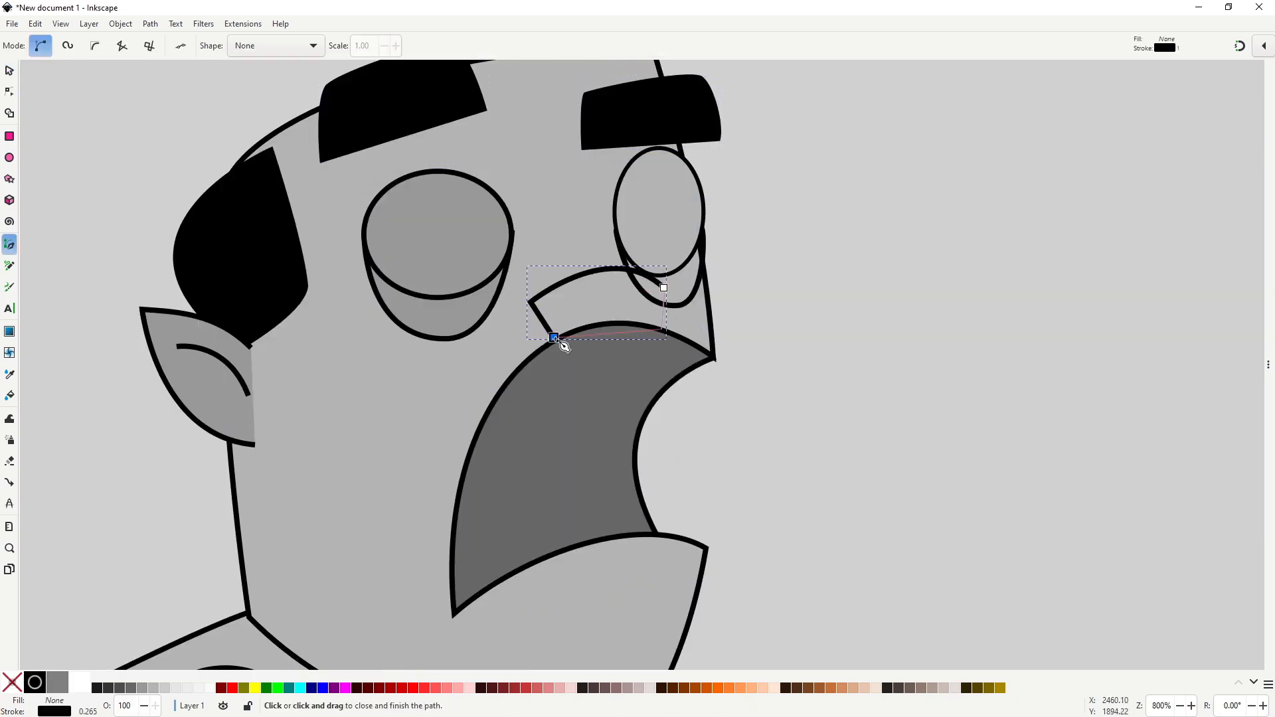
pyautogui.moveTo(554, 338); pyautogui.dragTo(503, 369)
pyautogui.press('space')
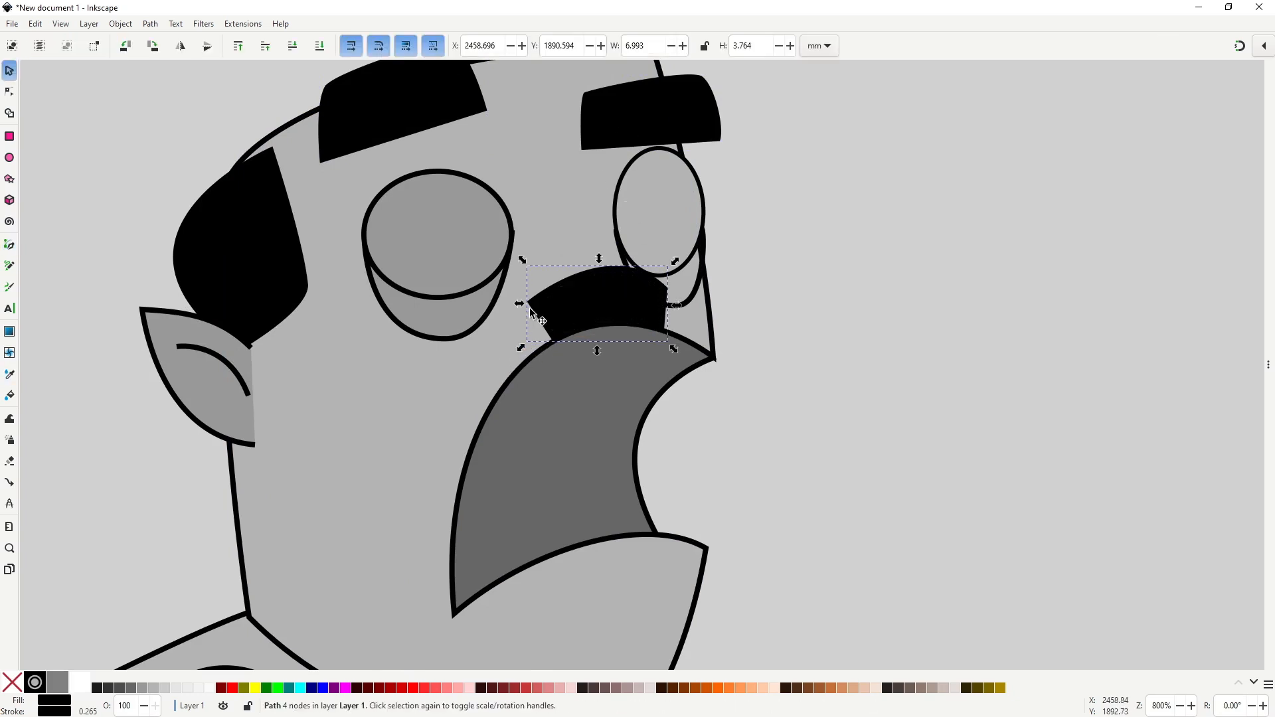
# Step: Move the rear nodes of the moustache outward and round both of its ends
pyautogui.press('n')
pyautogui.moveTo(572, 313); pyautogui.dragTo(514, 336)
pyautogui.scroll(1, 597, 341)
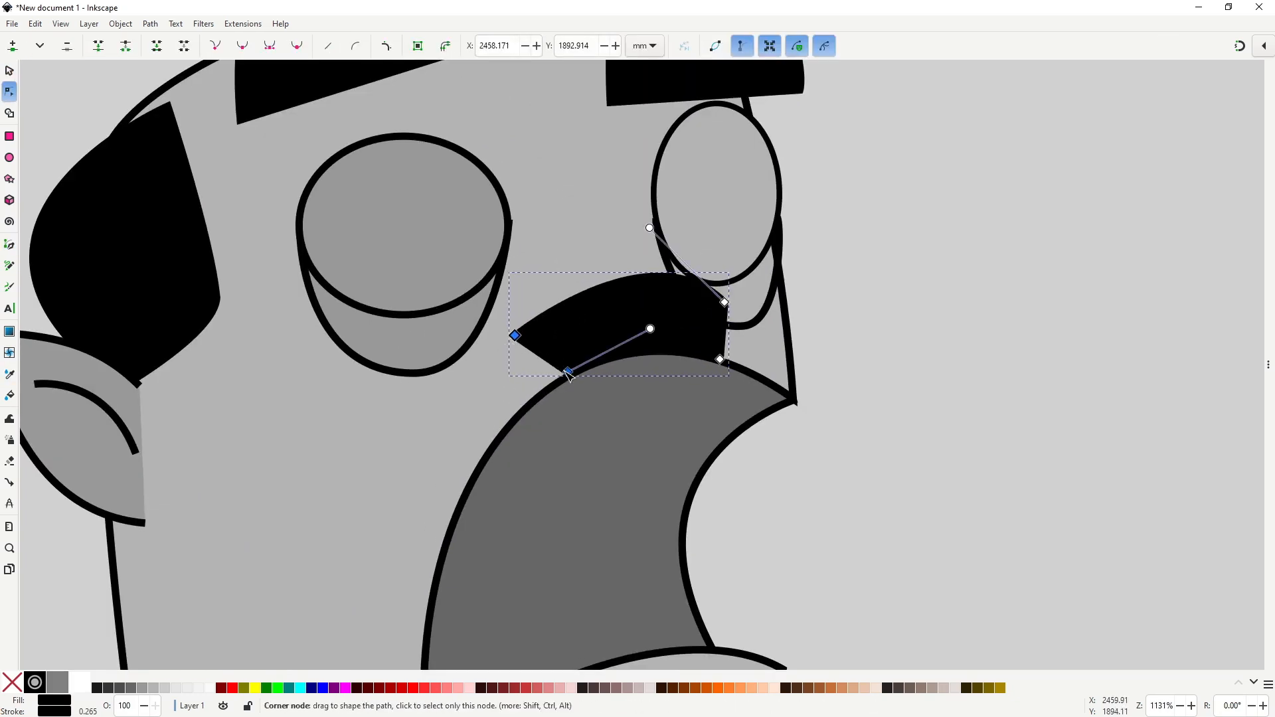
pyautogui.moveTo(567, 372); pyautogui.dragTo(553, 384)
pyautogui.moveTo(515, 335)
pyautogui.mouseDown()
pyautogui.moveTo(522, 368)
pyautogui.moveTo(523, 324)
pyautogui.mouseUp()
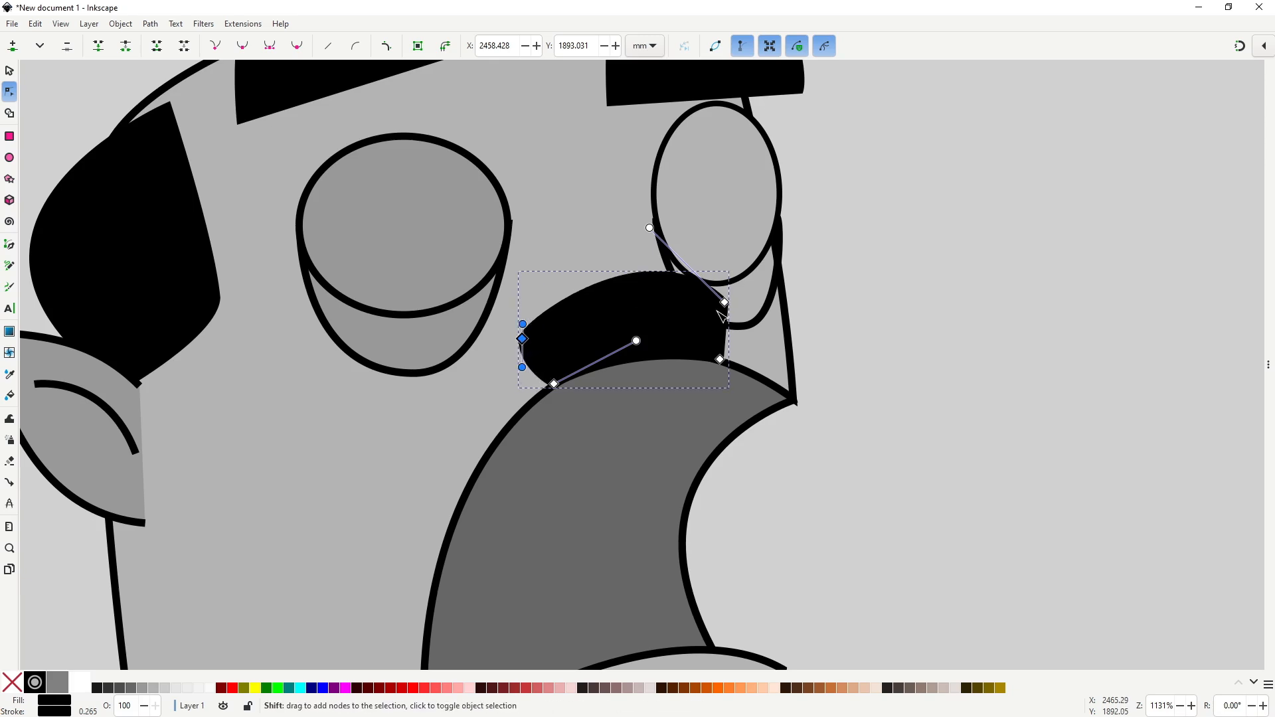
pyautogui.moveTo(724, 334); pyautogui.dragTo(733, 336)
pyautogui.press('s')
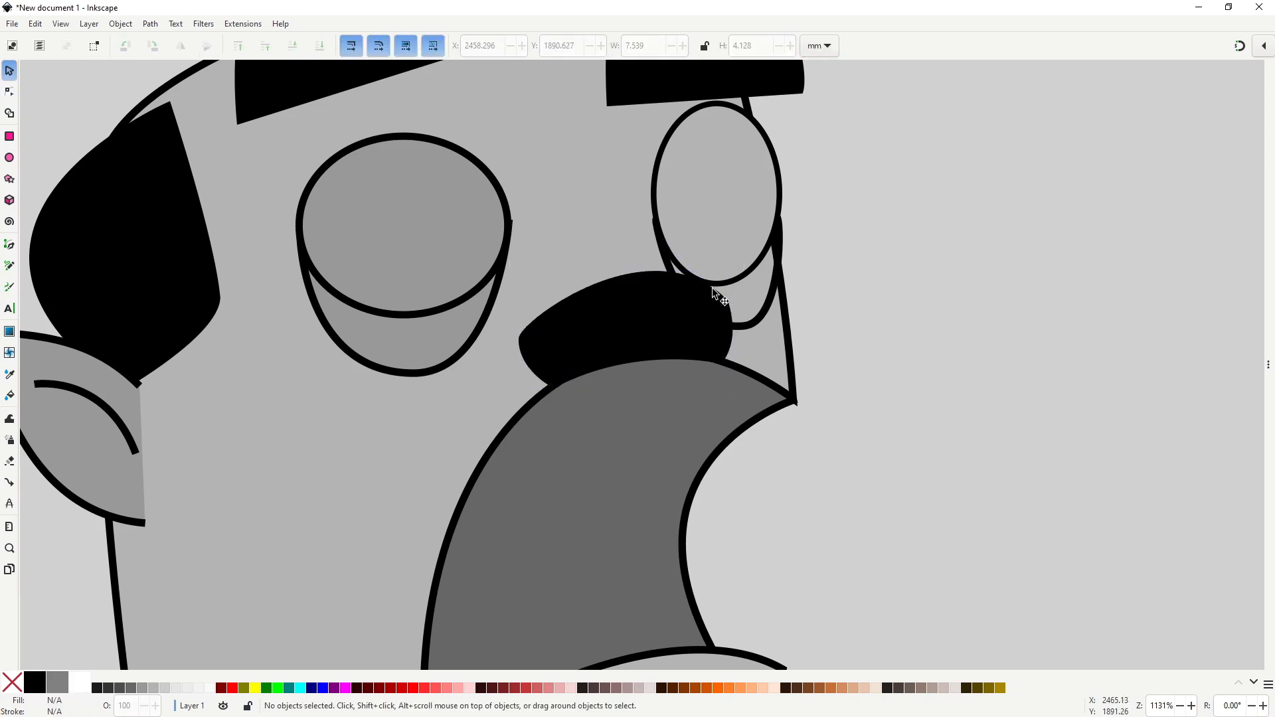
# Step: Stretch the moustache upward to a height of about 4.9 mm
pyautogui.click(660, 301)
pyautogui.keyDown('ctrl'); pyautogui.scroll(-3, 637, 369); pyautogui.keyUp('ctrl')
pyautogui.keyDown('ctrl'); pyautogui.scroll(-3, 638, 369); pyautogui.keyUp('ctrl')
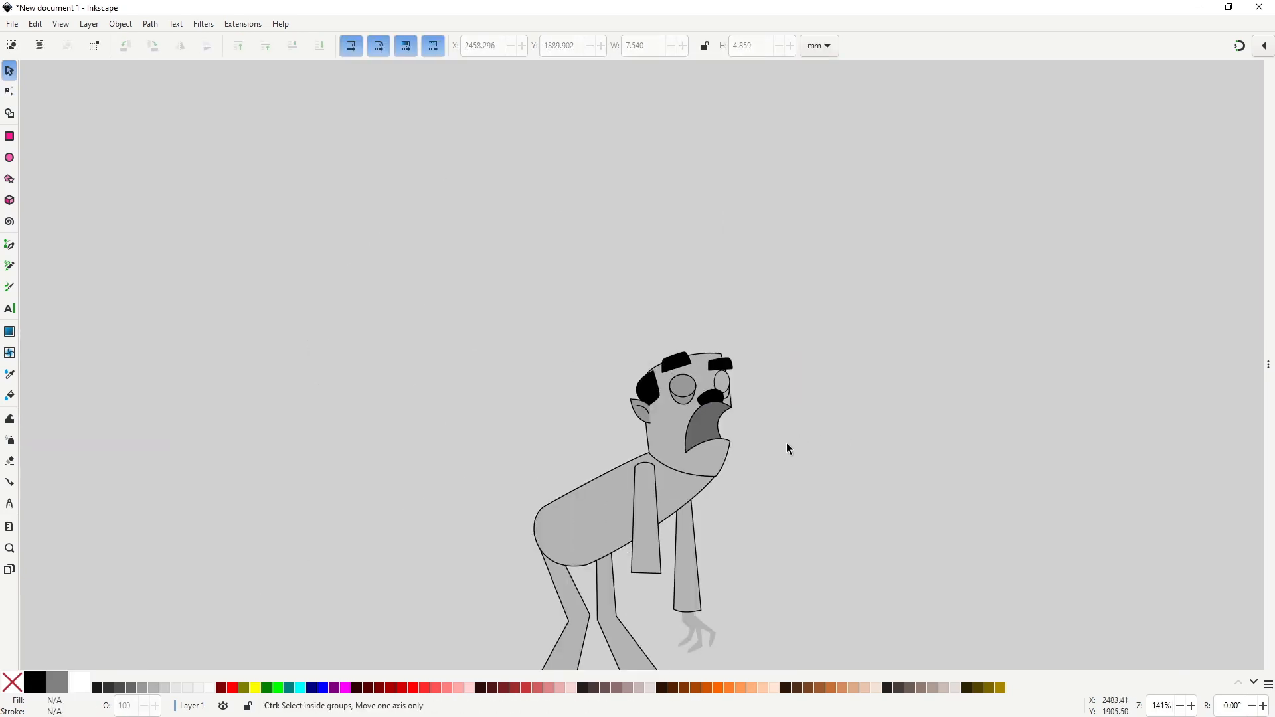
pyautogui.press('Escape')
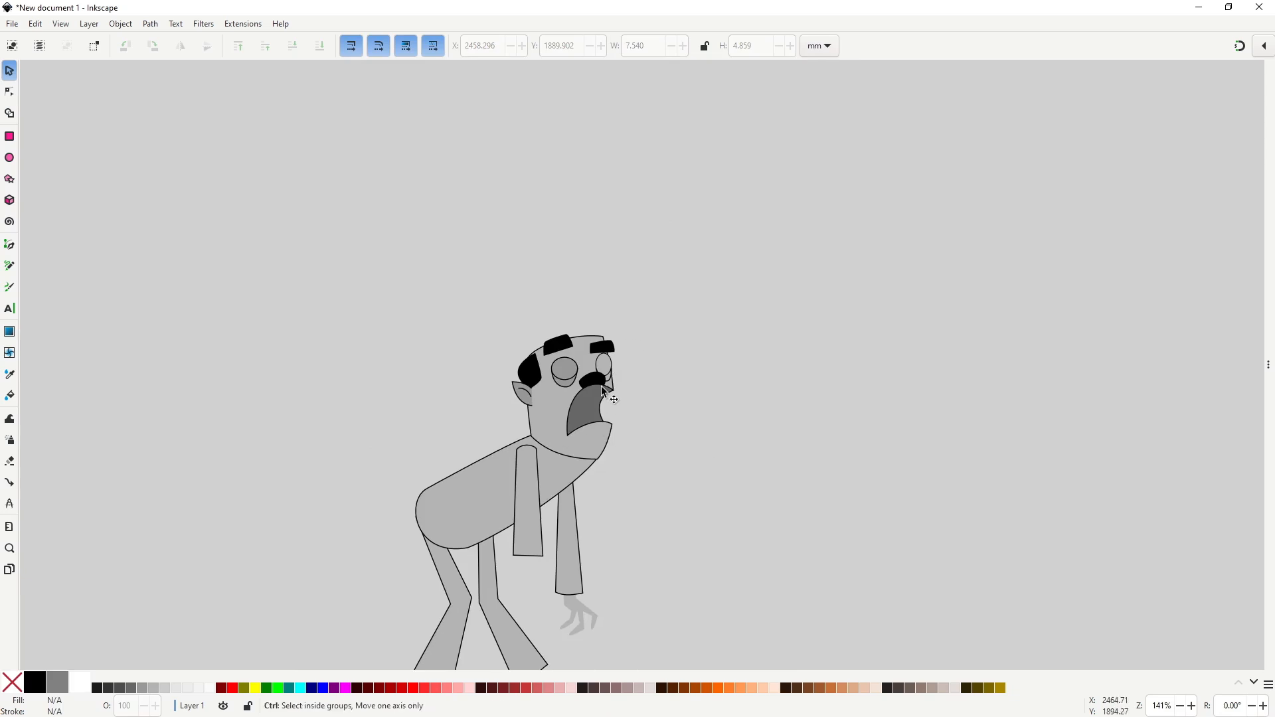
pyautogui.keyDown('ctrl'); pyautogui.scroll(5, 601, 392); pyautogui.keyUp('ctrl')
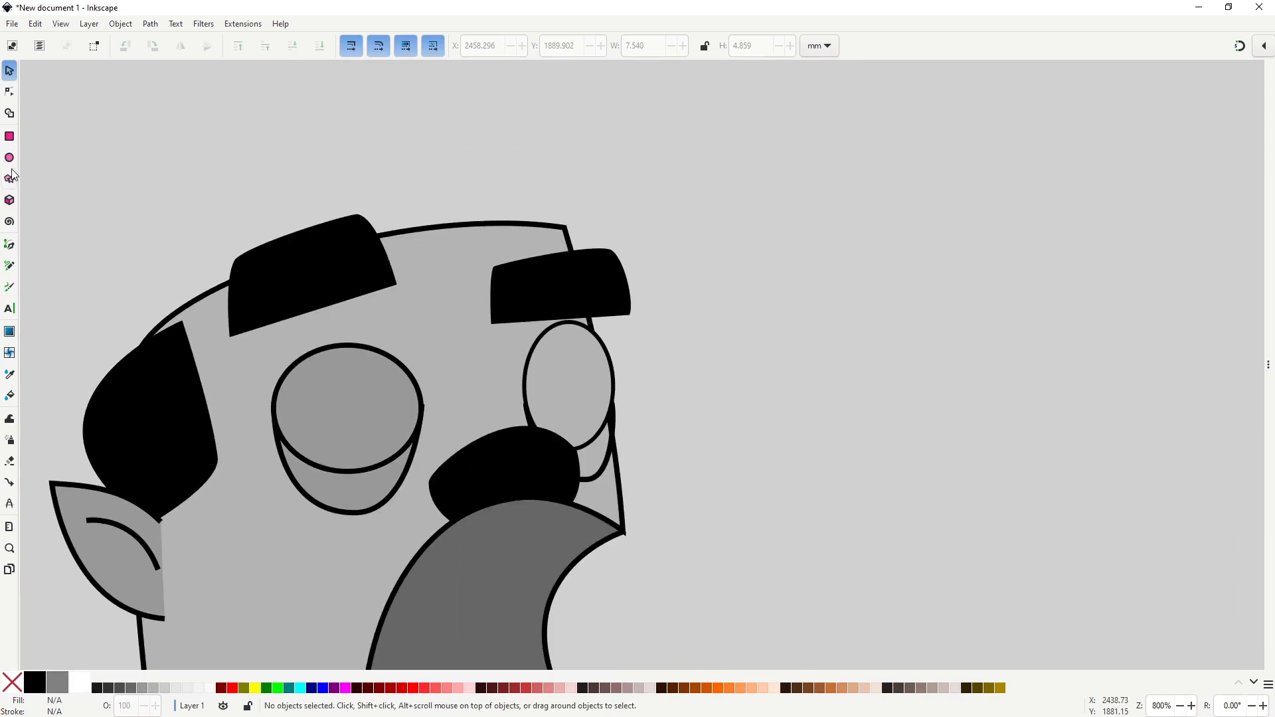
# Step: Draw a black pupil about 1.7 by 1.9 mm on the near eye and place a copy narrowed to about 1 mm on the far eye
pyautogui.click(10, 160)
pyautogui.moveTo(334, 422); pyautogui.dragTo(363, 461)
pyautogui.press('s')
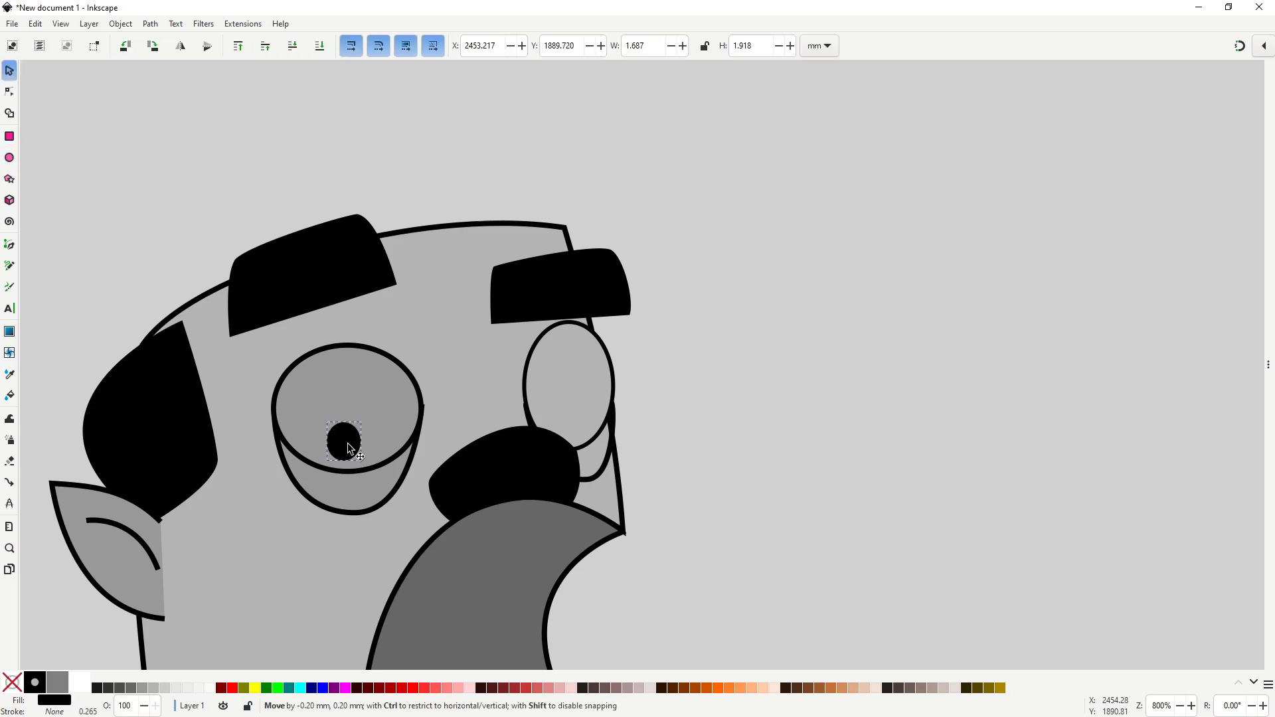
pyautogui.hotkey('ctrl', 'v')
pyautogui.moveTo(570, 408); pyautogui.dragTo(593, 405)
pyautogui.click(758, 465)
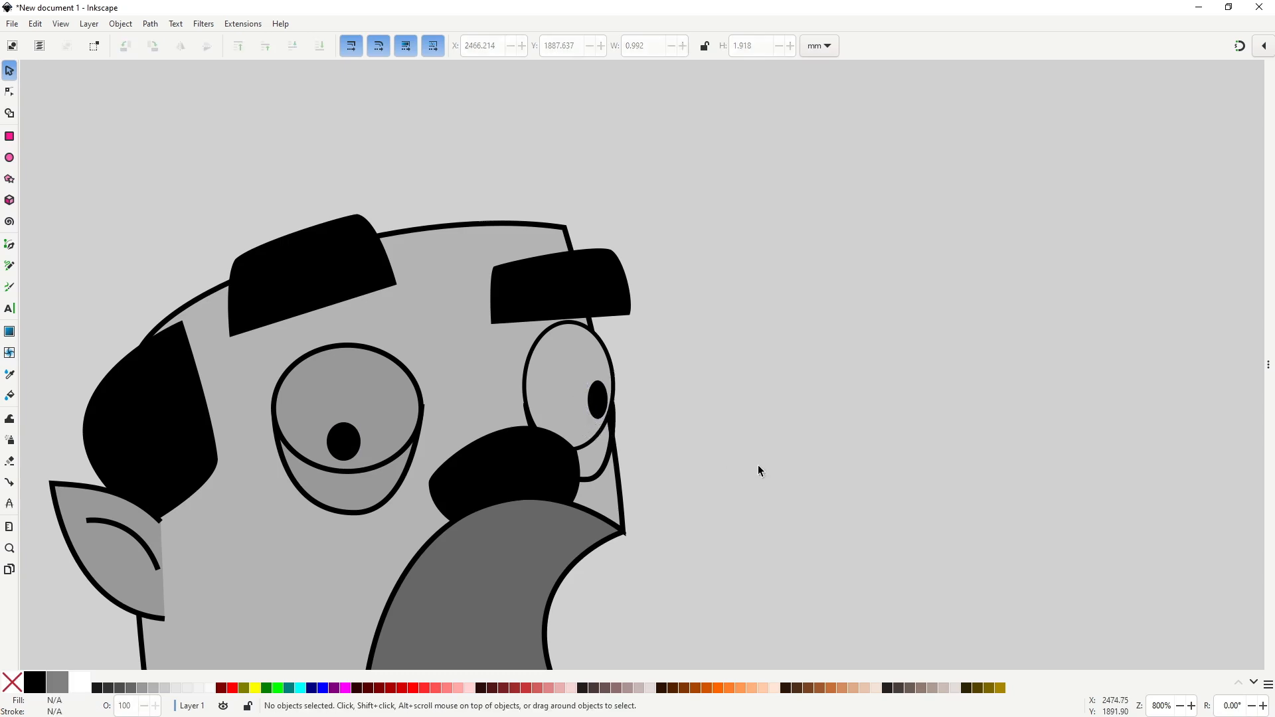
# Step: Draw a closed four-cornered tooth hanging from the mouth's upper edge below the moustache
pyautogui.scroll(-3, 758, 465)
pyautogui.moveTo(756, 488); pyautogui.dragTo(603, 352)
pyautogui.scroll(3, 551, 346)
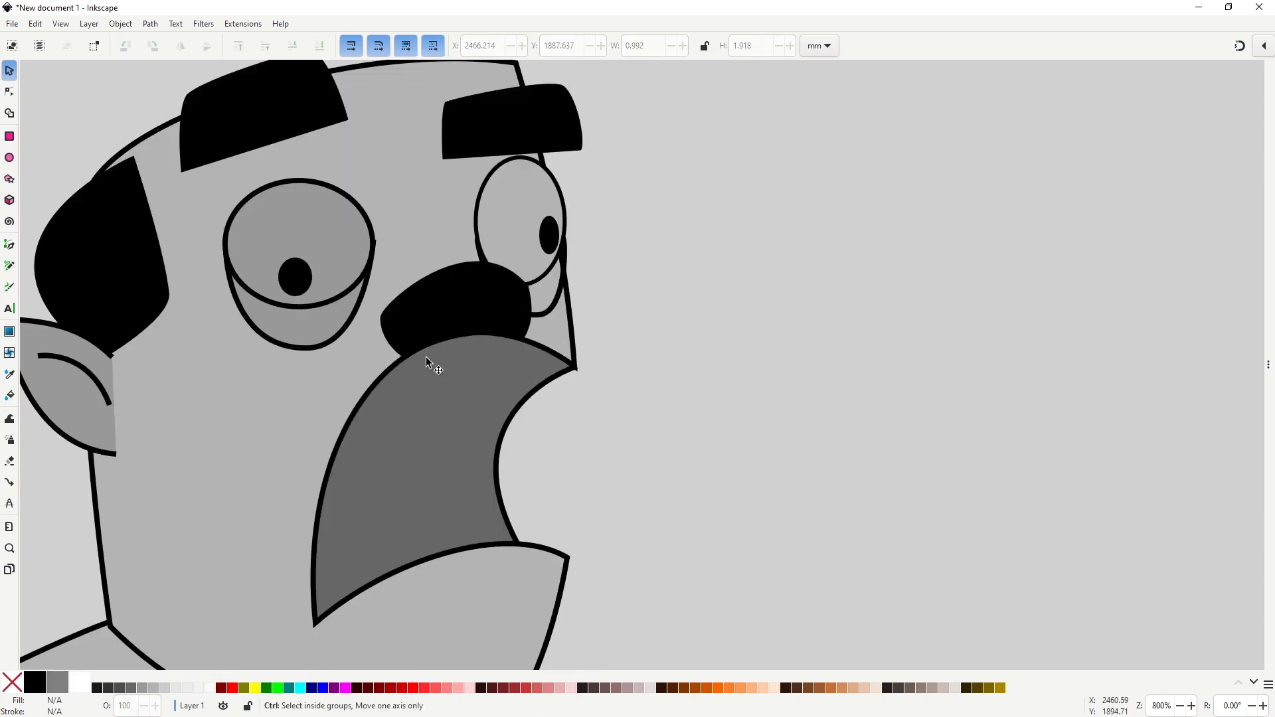
pyautogui.press('b')
pyautogui.click(413, 339)
pyautogui.click(425, 392)
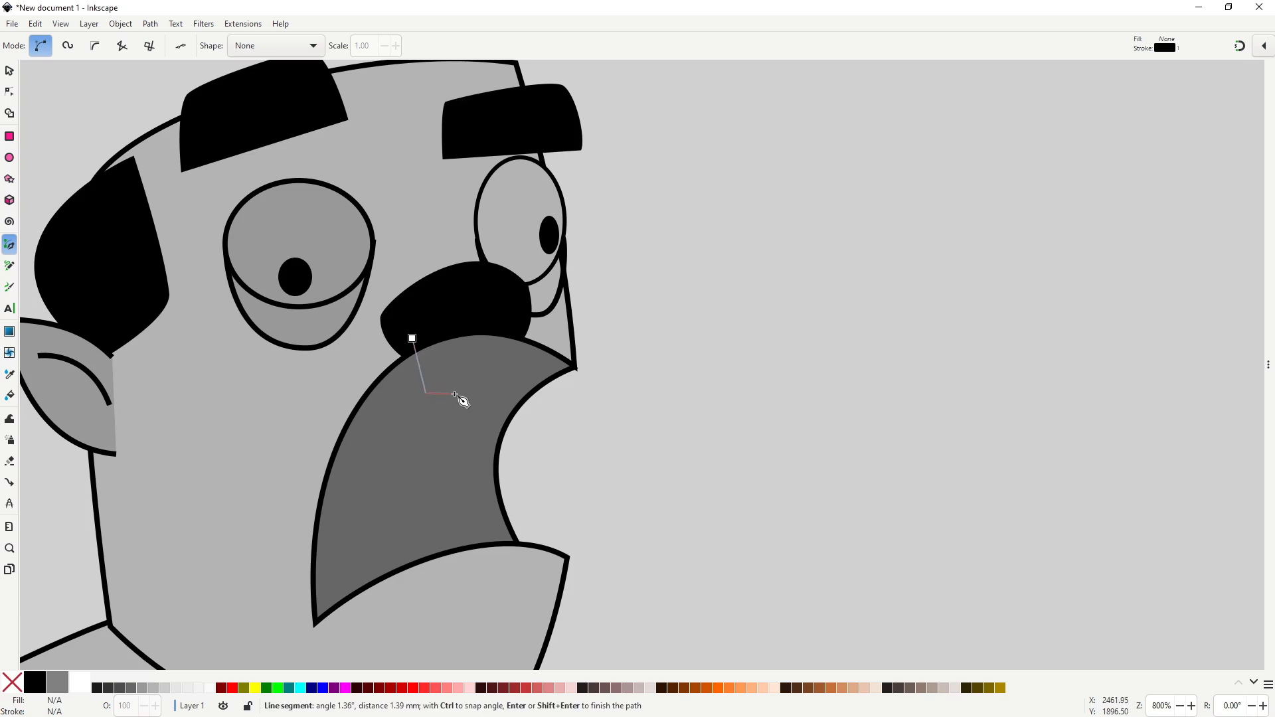
pyautogui.click(455, 393)
pyautogui.click(460, 326)
pyautogui.click(412, 339)
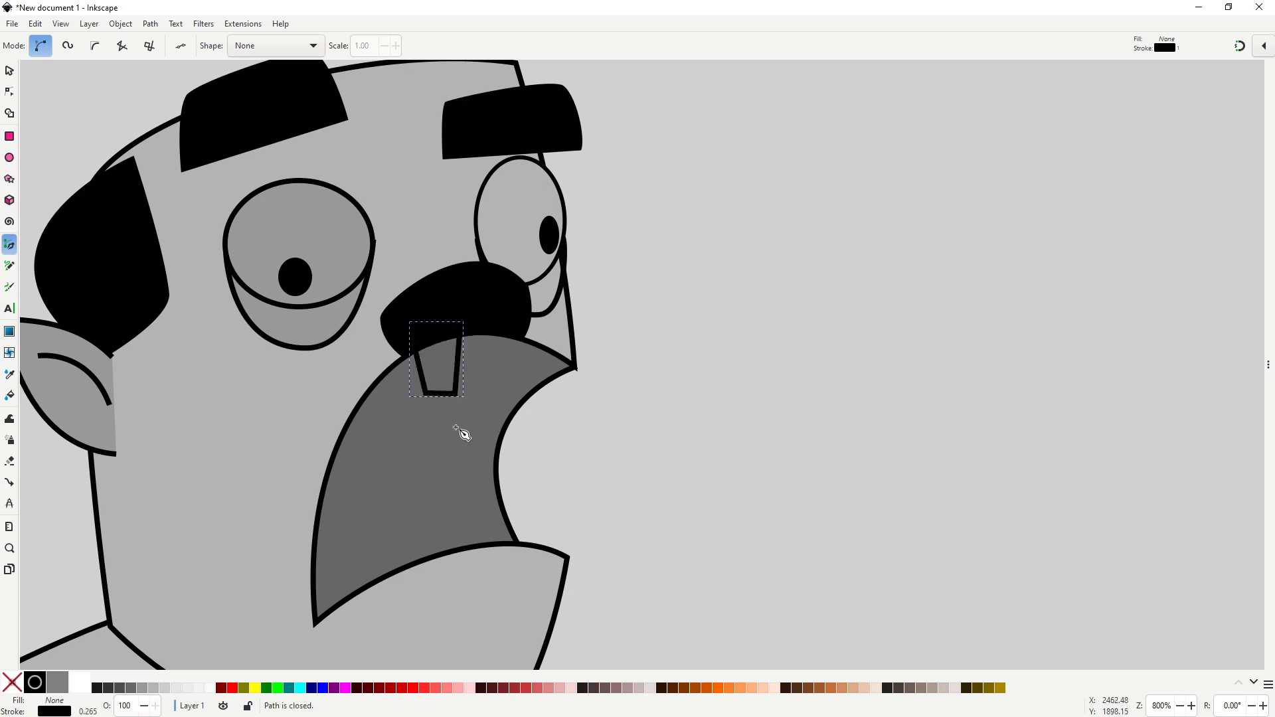
# Step: Fill the upper tooth with the head's light grey and widen it by moving its front corners outward
pyautogui.press('d')
pyautogui.click(299, 479)
pyautogui.press('n')
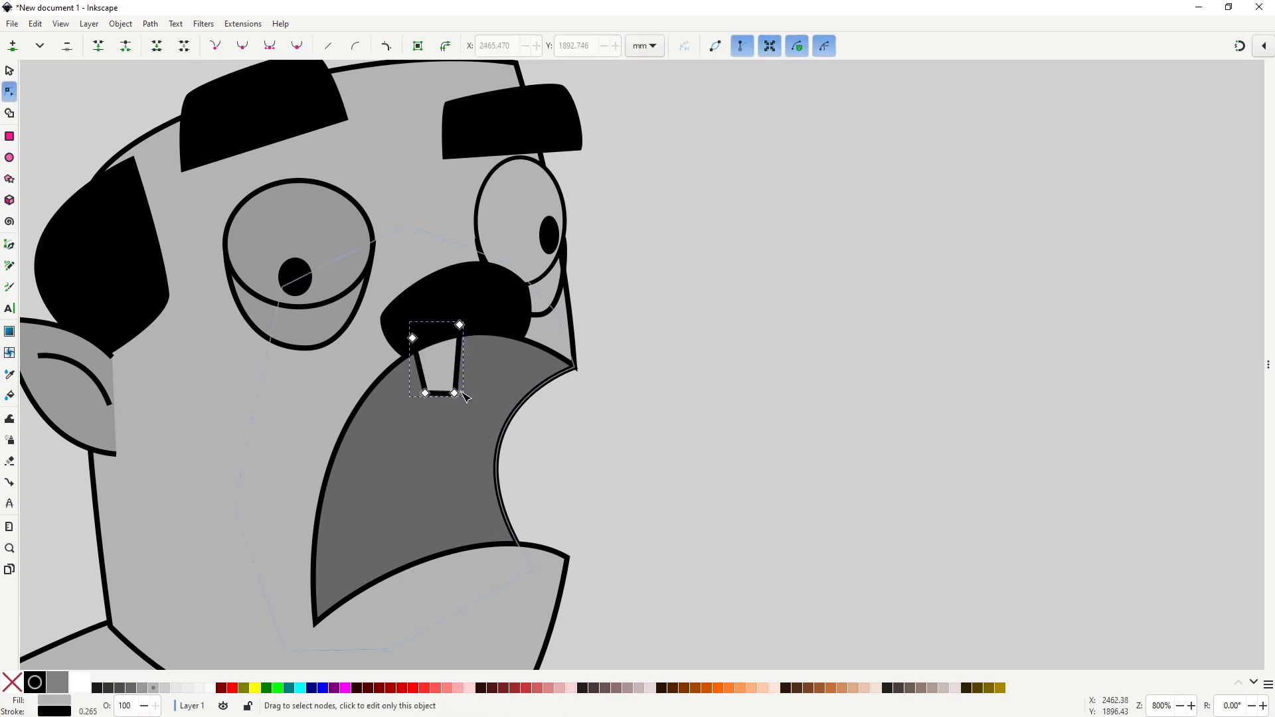
pyautogui.moveTo(455, 393); pyautogui.dragTo(473, 391)
# Step: Draw a second four-cornered tooth about 3.7 by 3.9 mm on the mouth's lower edge and fill it with the head's grey
pyautogui.press('b')
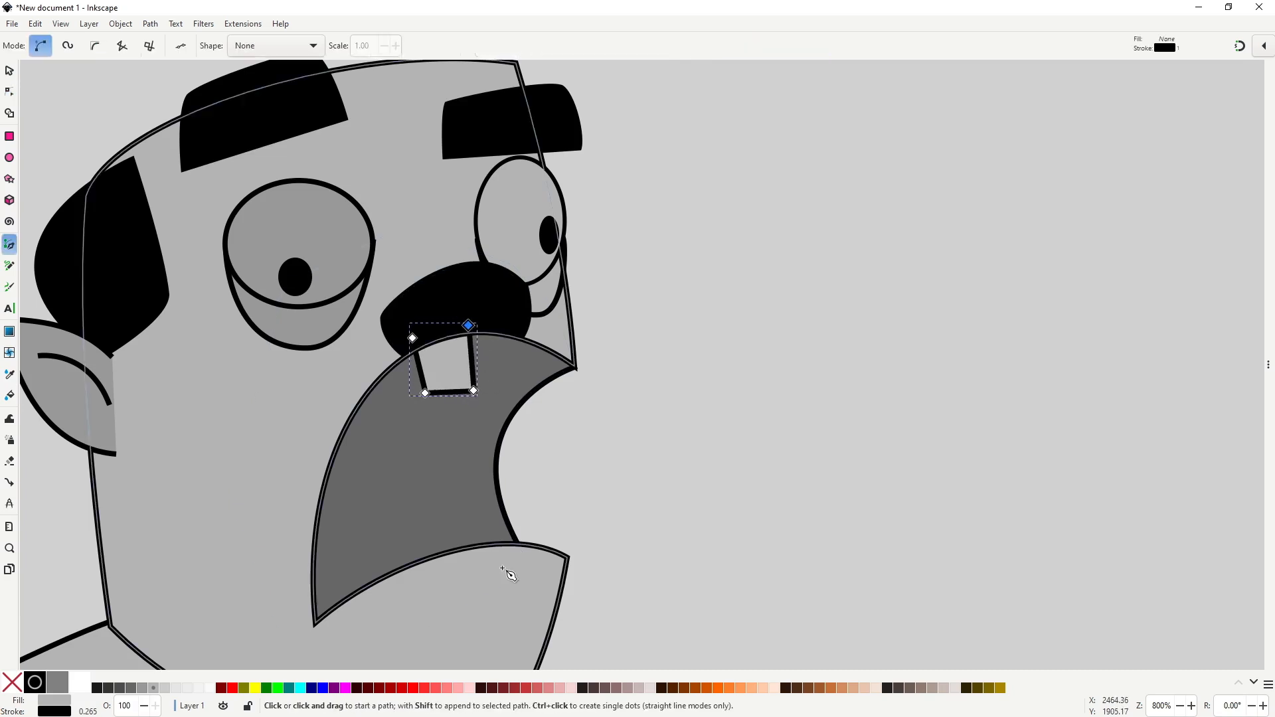
pyautogui.click(499, 560)
pyautogui.click(476, 494)
pyautogui.click(543, 493)
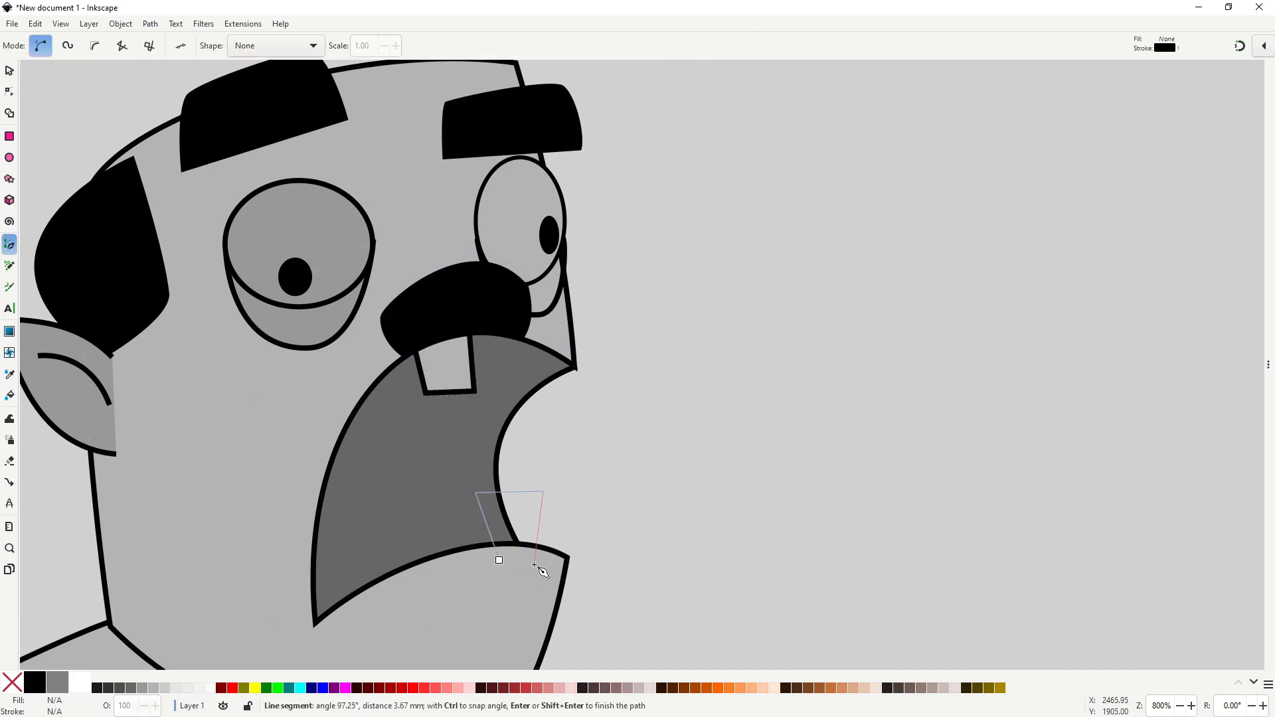
pyautogui.click(535, 565)
pyautogui.click(499, 560)
pyautogui.press('s')
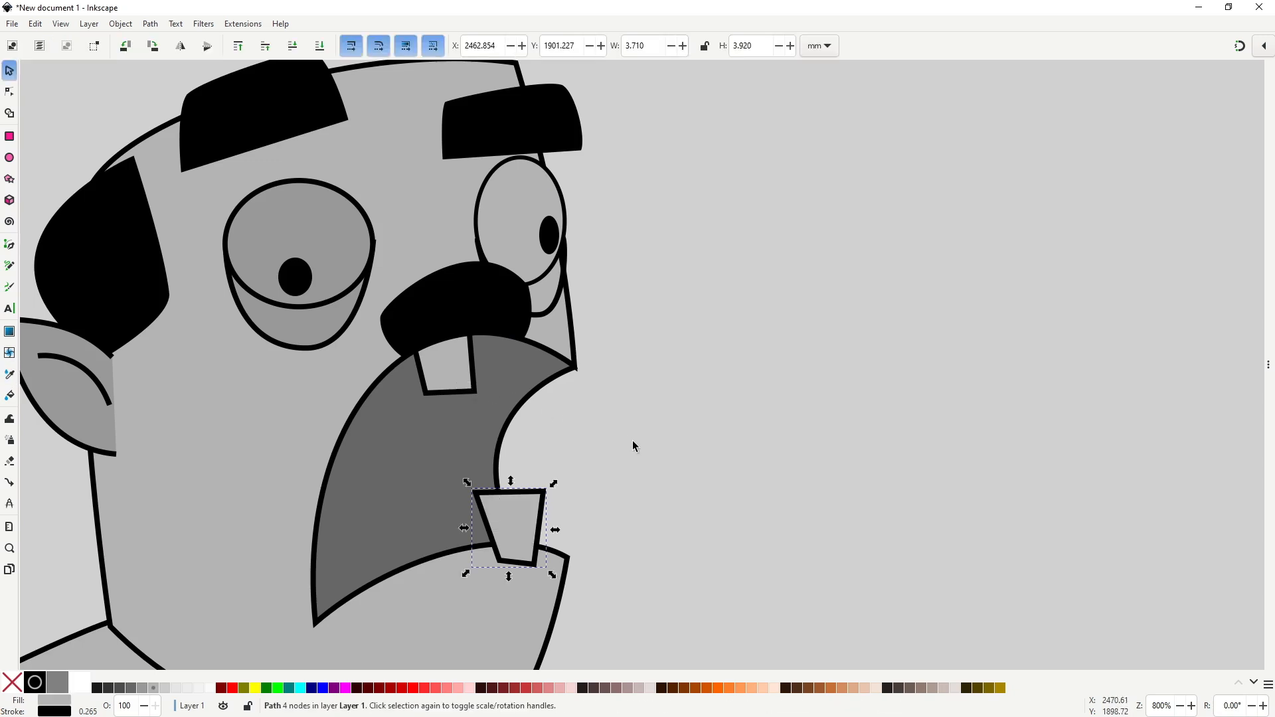
# Step: Widen the upper tooth slightly by moving its two front corner nodes forward
pyautogui.click(660, 482)
pyautogui.scroll(-4, 653, 499)
pyautogui.moveTo(627, 483); pyautogui.dragTo(587, 449)
pyautogui.scroll(4, 584, 446)
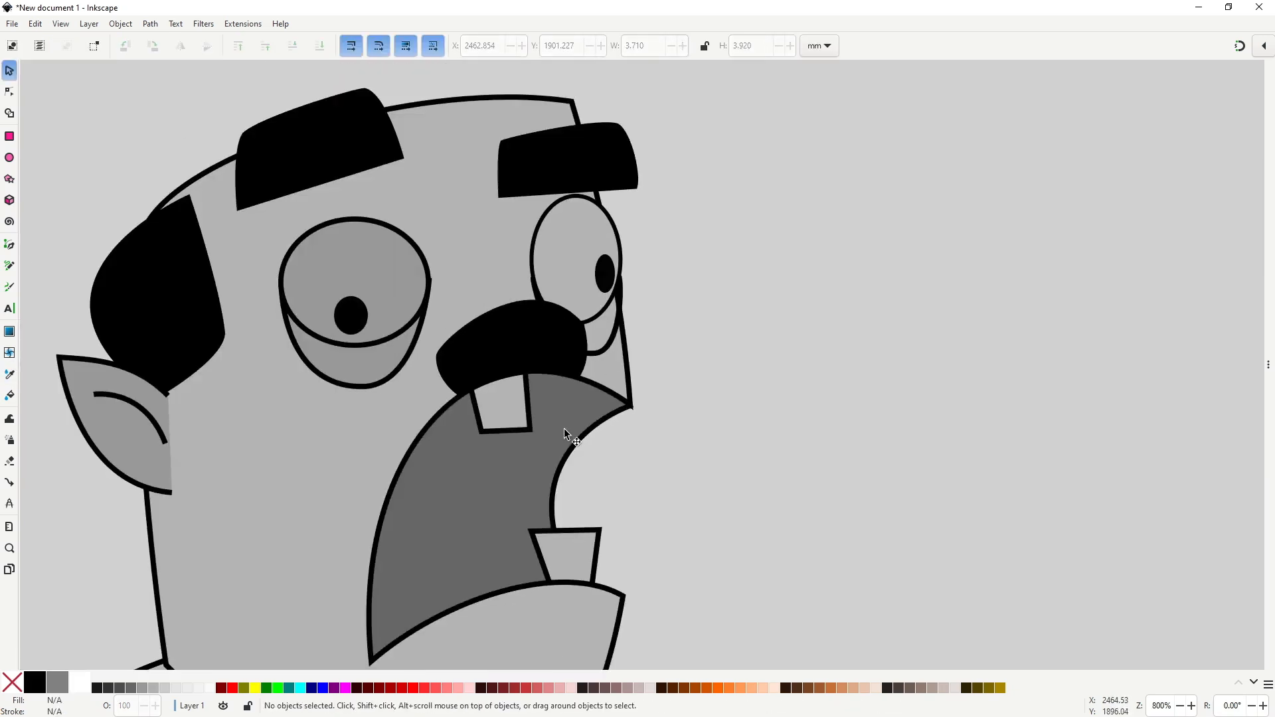
pyautogui.press('n')
pyautogui.click(527, 391)
pyautogui.moveTo(523, 365); pyautogui.dragTo(533, 365)
pyautogui.moveTo(529, 430); pyautogui.dragTo(535, 428)
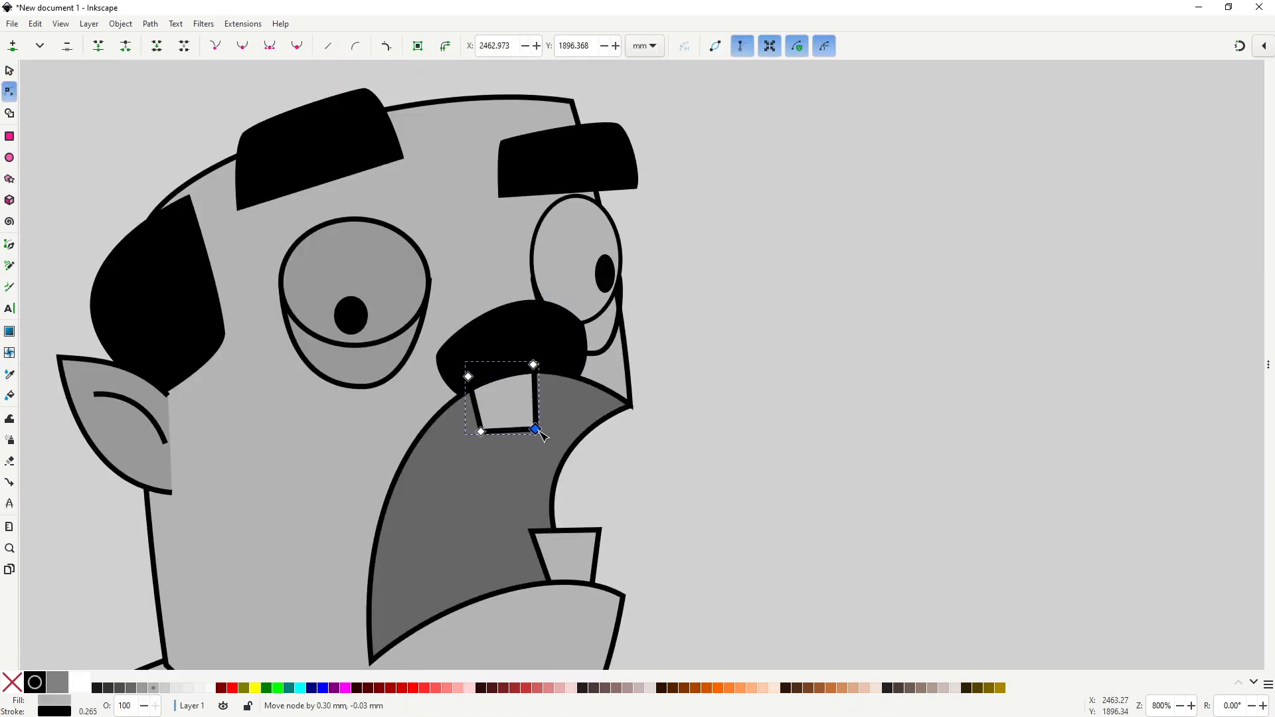
pyautogui.press('s')
pyautogui.click(765, 450)
# Step: Shift the near eye's pupil slightly toward the back of the head
pyautogui.click(355, 321)
pyautogui.moveTo(355, 321); pyautogui.dragTo(344, 324)
pyautogui.click(766, 397)
# Step: Draw a closed path with a jagged zigzag top edge over the lower end of the near arm
pyautogui.scroll(-1, 766, 397)
pyautogui.scroll(-3, 766, 398)
pyautogui.scroll(-1, 685, 407)
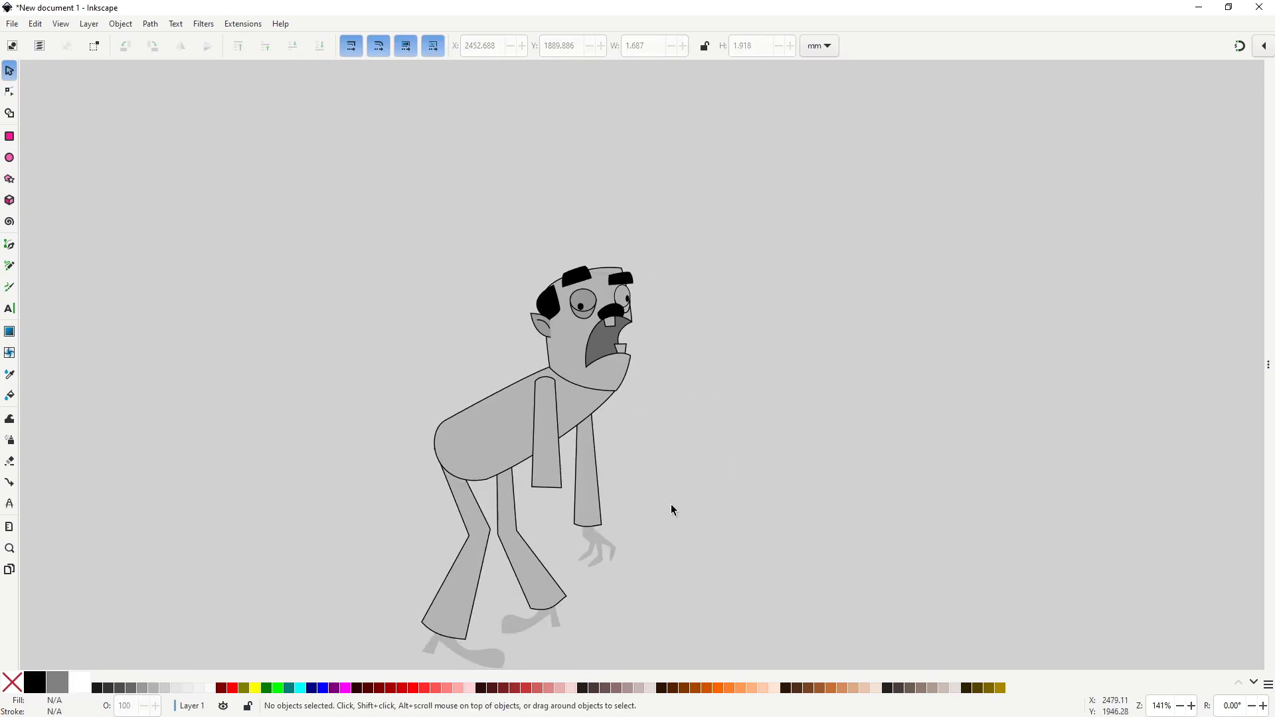
pyautogui.moveTo(671, 506); pyautogui.dragTo(668, 470)
pyautogui.scroll(3, 596, 446)
pyautogui.press('b')
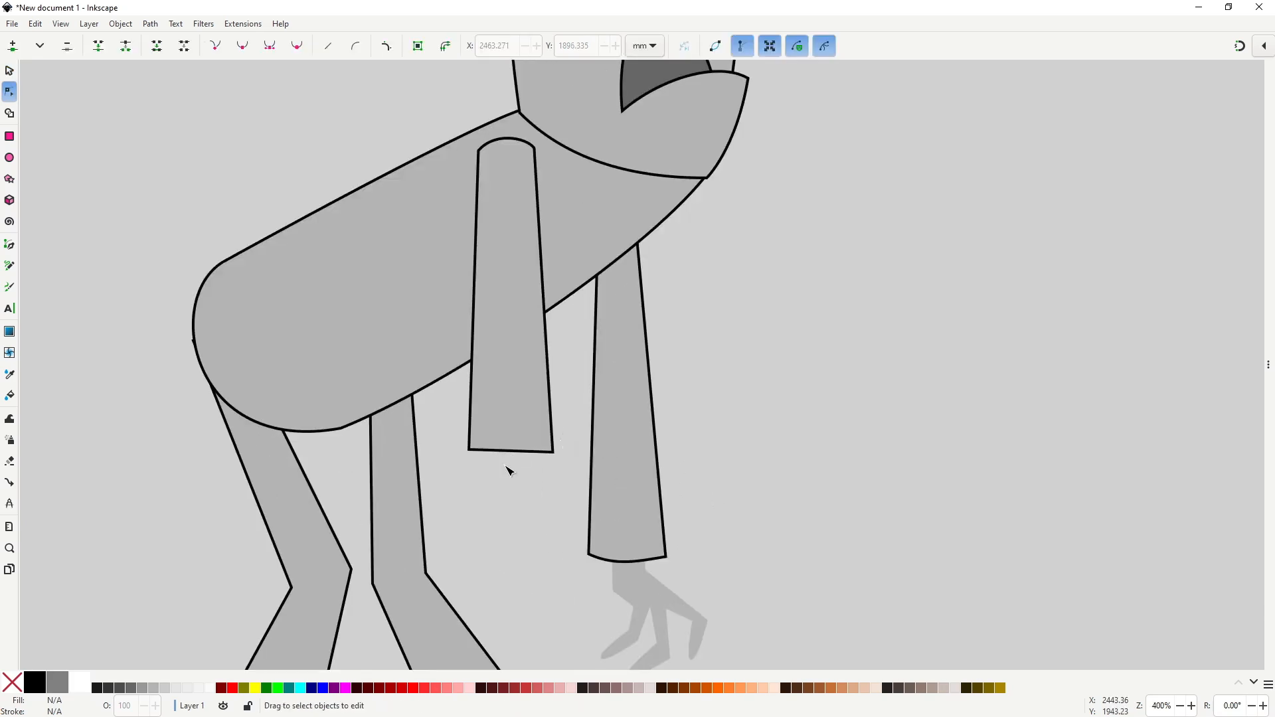
pyautogui.click(469, 462)
pyautogui.click(476, 430)
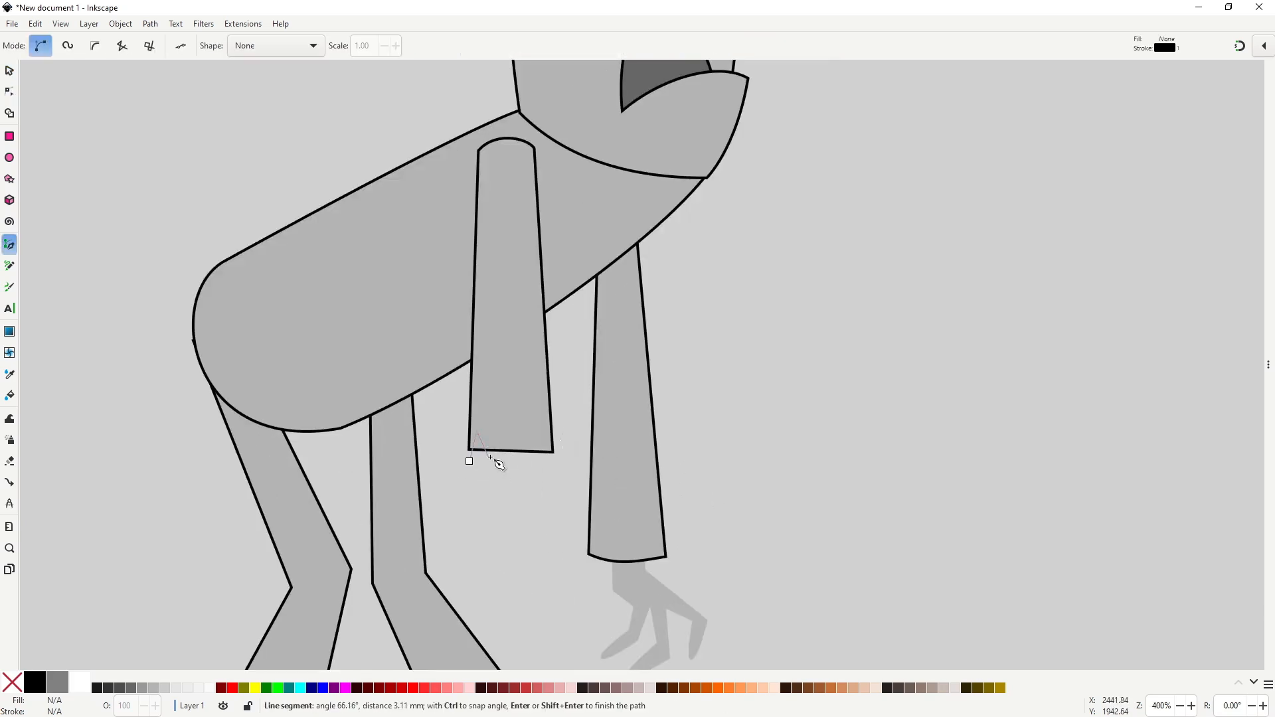
pyautogui.click(488, 458)
pyautogui.click(492, 427)
pyautogui.click(507, 451)
pyautogui.click(516, 387)
pyautogui.click(565, 436)
pyautogui.moveTo(553, 486); pyautogui.dragTo(545, 489)
pyautogui.moveTo(483, 502); pyautogui.dragTo(489, 464)
pyautogui.click(469, 462)
# Step: Reposition the zigzag's valley nodes and tallest peak to make the teeth shallower and the peak slightly taller
pyautogui.press('n')
pyautogui.scroll(4, 481, 468)
pyautogui.moveTo(588, 403); pyautogui.dragTo(589, 421)
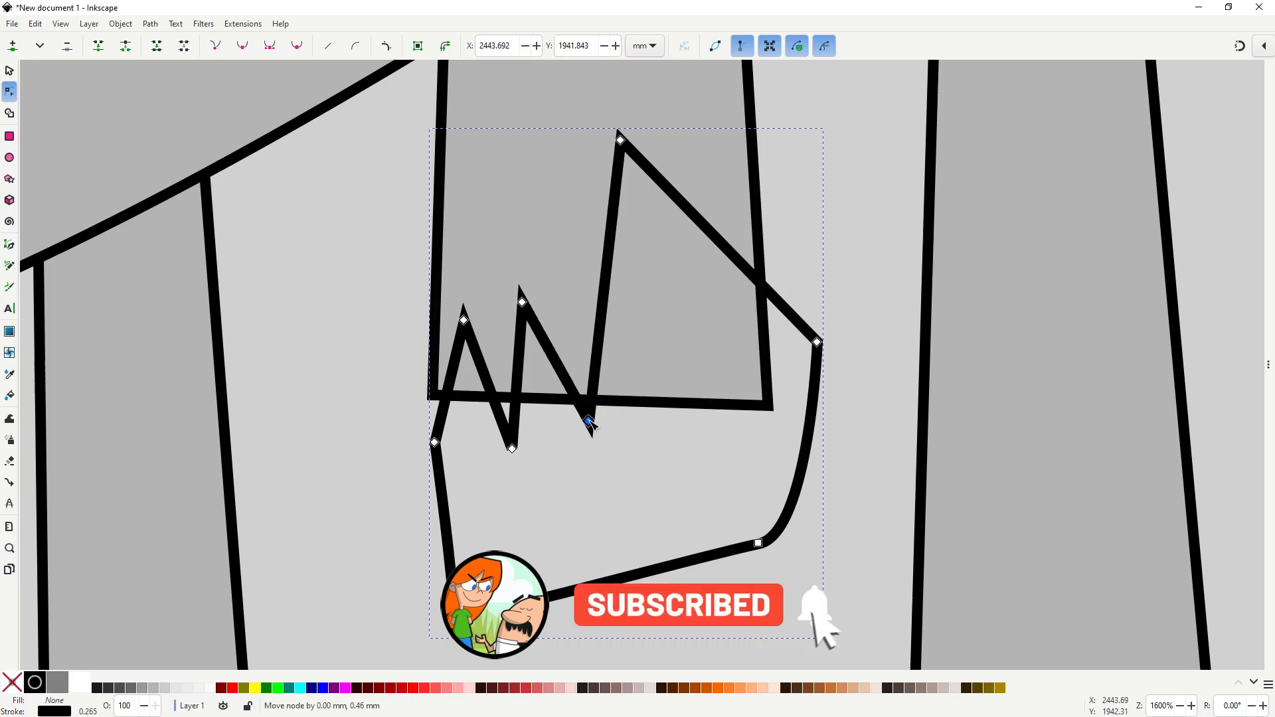
pyautogui.moveTo(512, 449); pyautogui.dragTo(502, 390)
pyautogui.moveTo(588, 421); pyautogui.dragTo(573, 370)
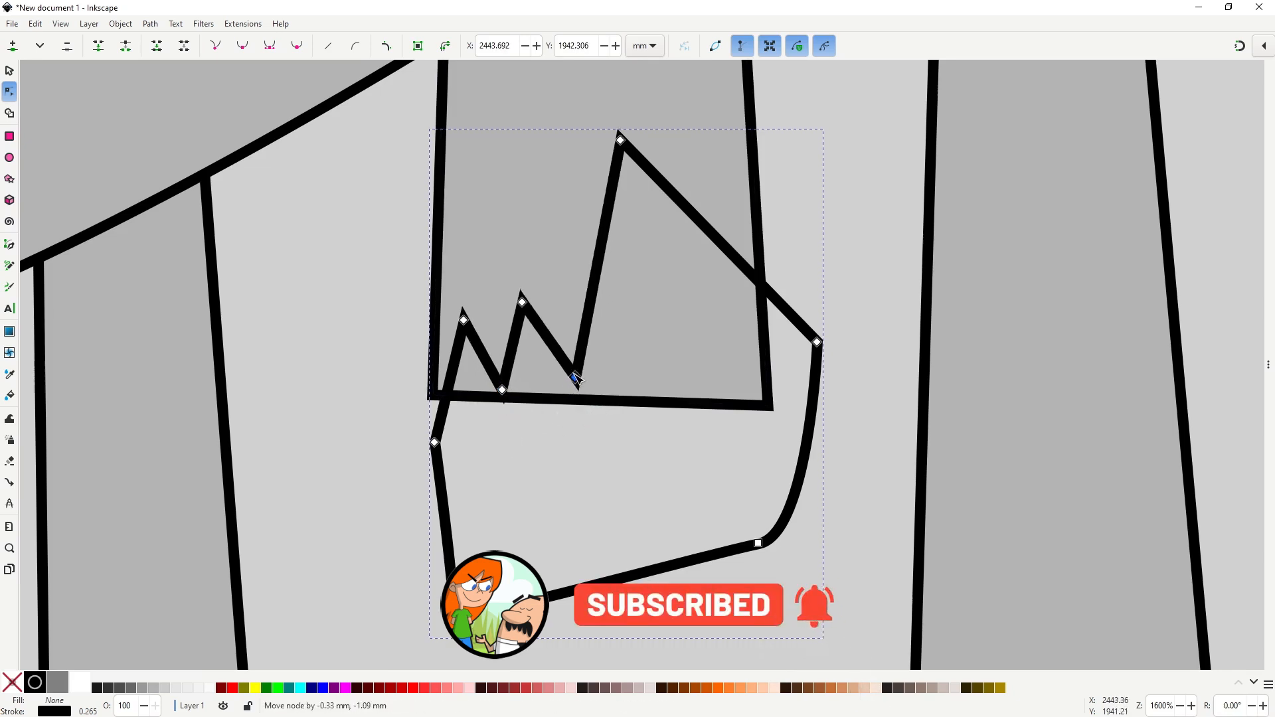
pyautogui.moveTo(620, 139); pyautogui.dragTo(627, 132)
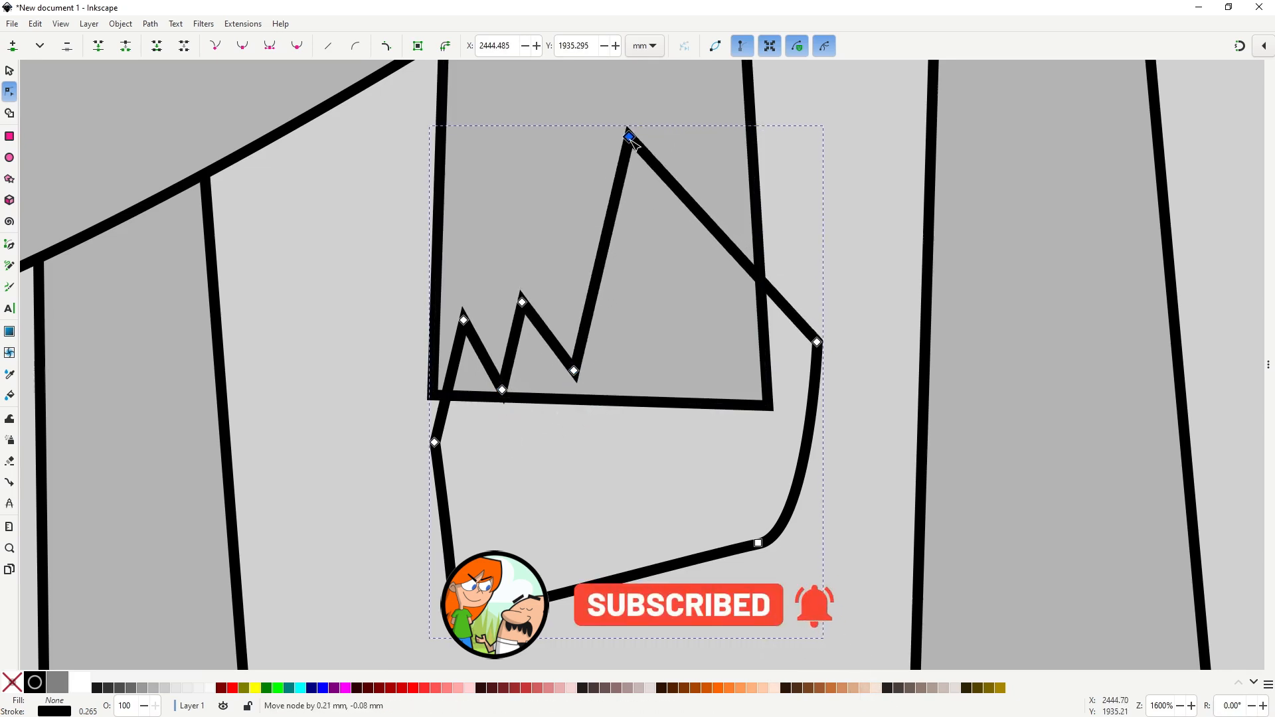
# Step: Subtract the zigzag shape from the near arm to leave a torn end
pyautogui.press('s')
pyautogui.keyDown('shift'); pyautogui.click(755, 189); pyautogui.keyUp('shift')
pyautogui.hotkey('ctrl', '-')
pyautogui.keyDown('ctrl'); pyautogui.scroll(-5, 672, 463); pyautogui.keyUp('ctrl')
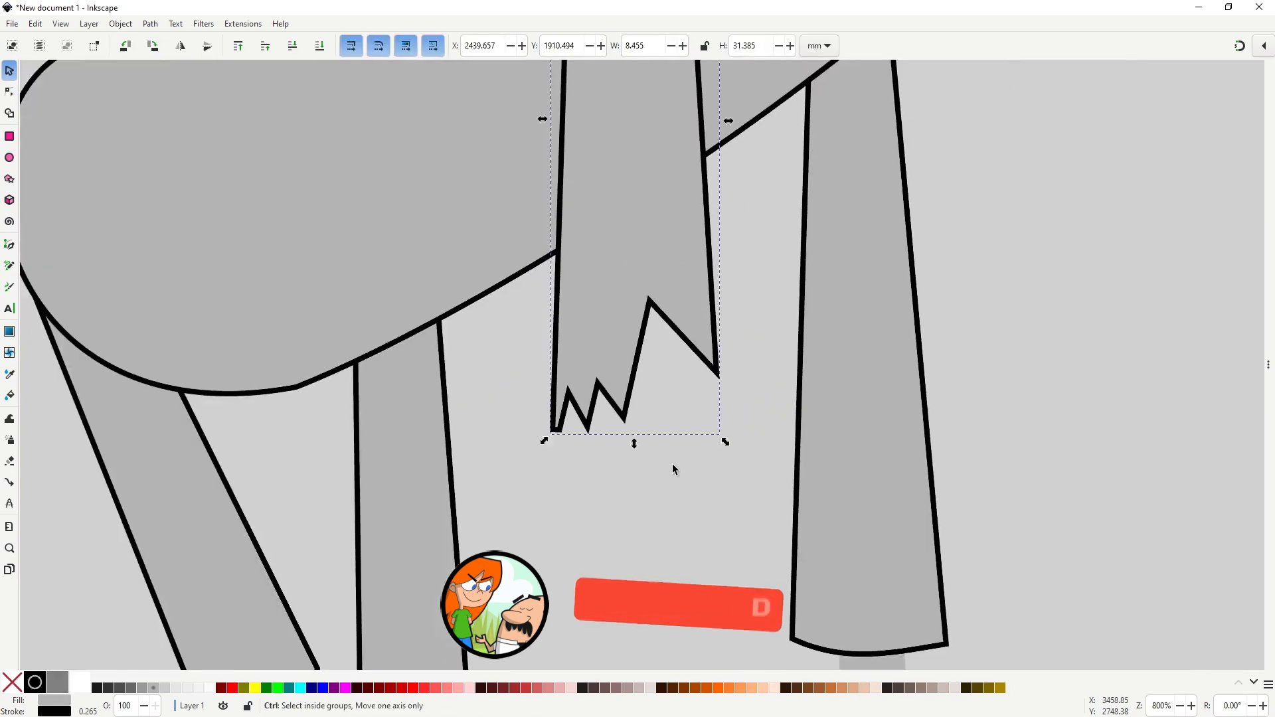
# Step: Draw a closed angular bone outline with a two-lobed lower end, starting inside the torn arm
pyautogui.keyDown('ctrl'); pyautogui.scroll(1, 623, 449); pyautogui.keyUp('ctrl')
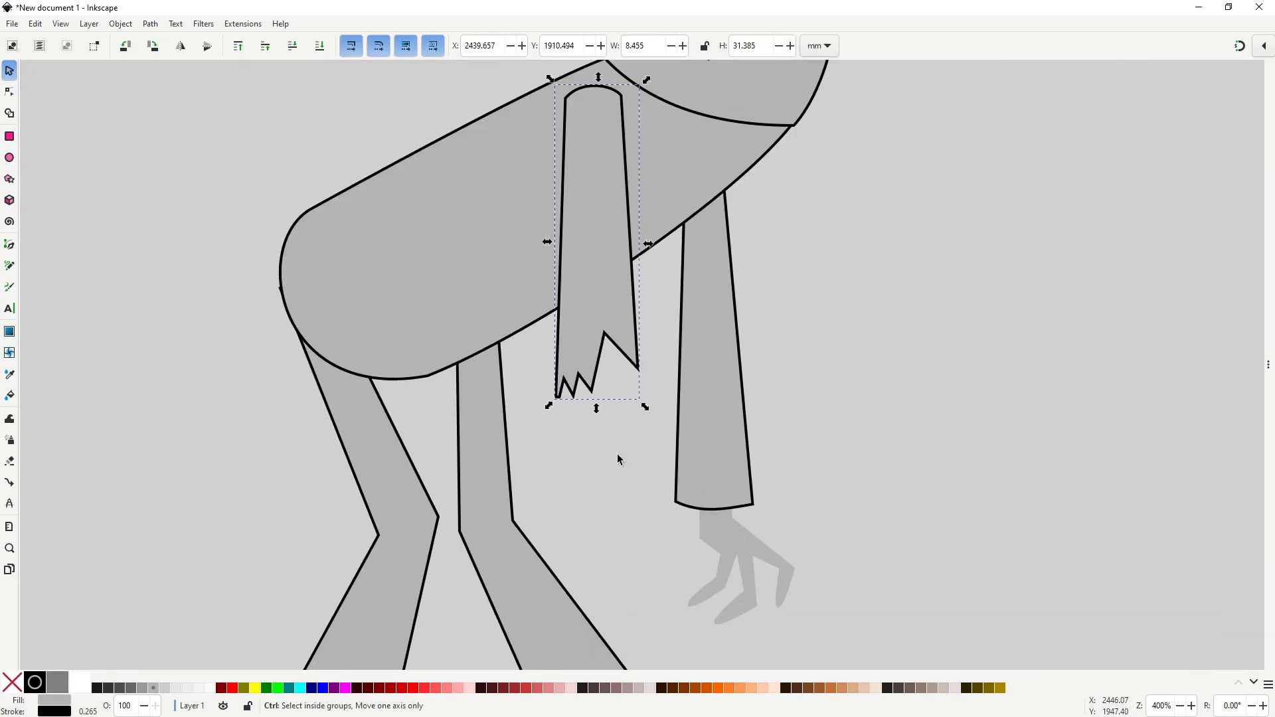
pyautogui.press('b')
pyautogui.click(582, 322)
pyautogui.click(585, 432)
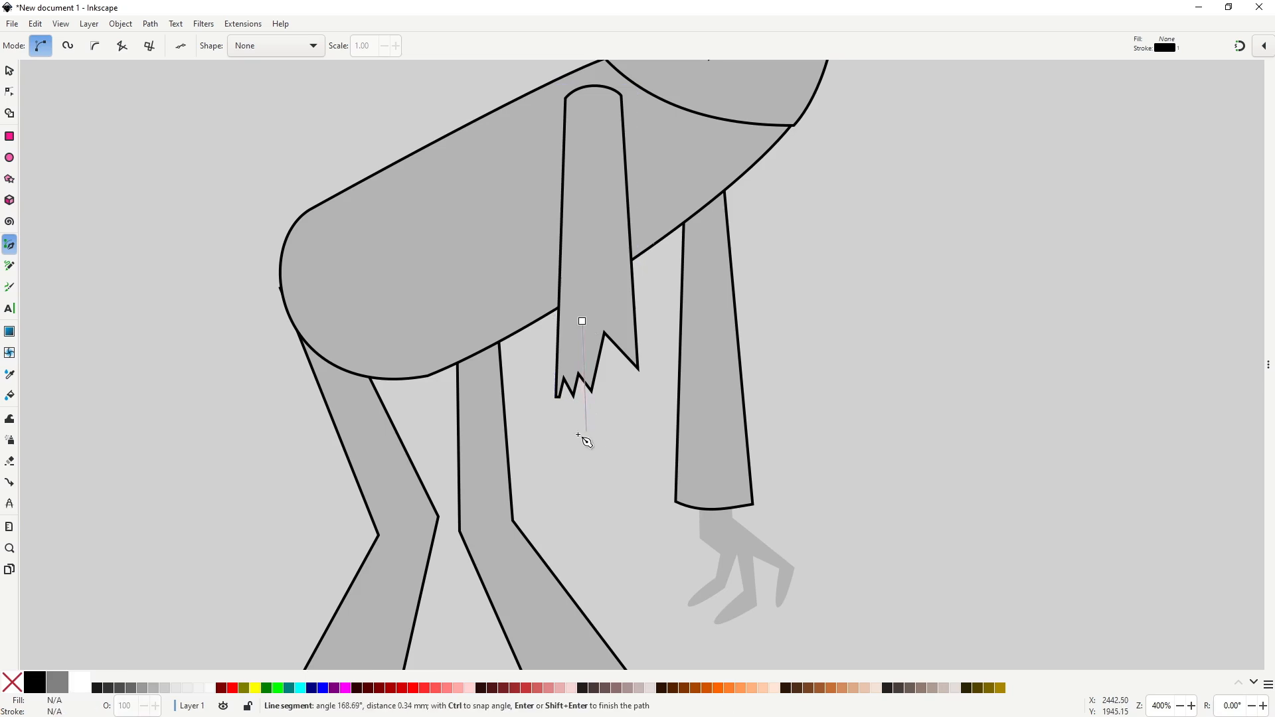
pyautogui.click(561, 444)
pyautogui.click(600, 483)
pyautogui.click(617, 456)
pyautogui.click(608, 449)
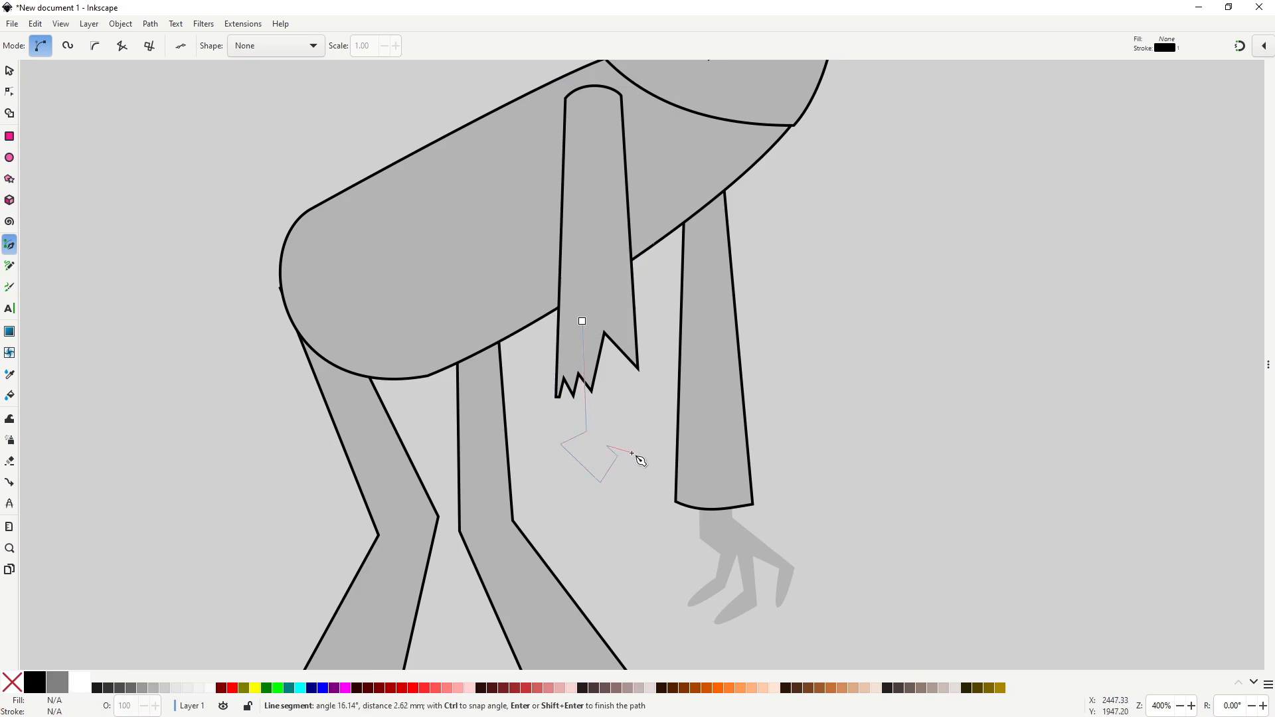
pyautogui.click(628, 453)
pyautogui.click(648, 433)
pyautogui.click(608, 415)
pyautogui.click(601, 306)
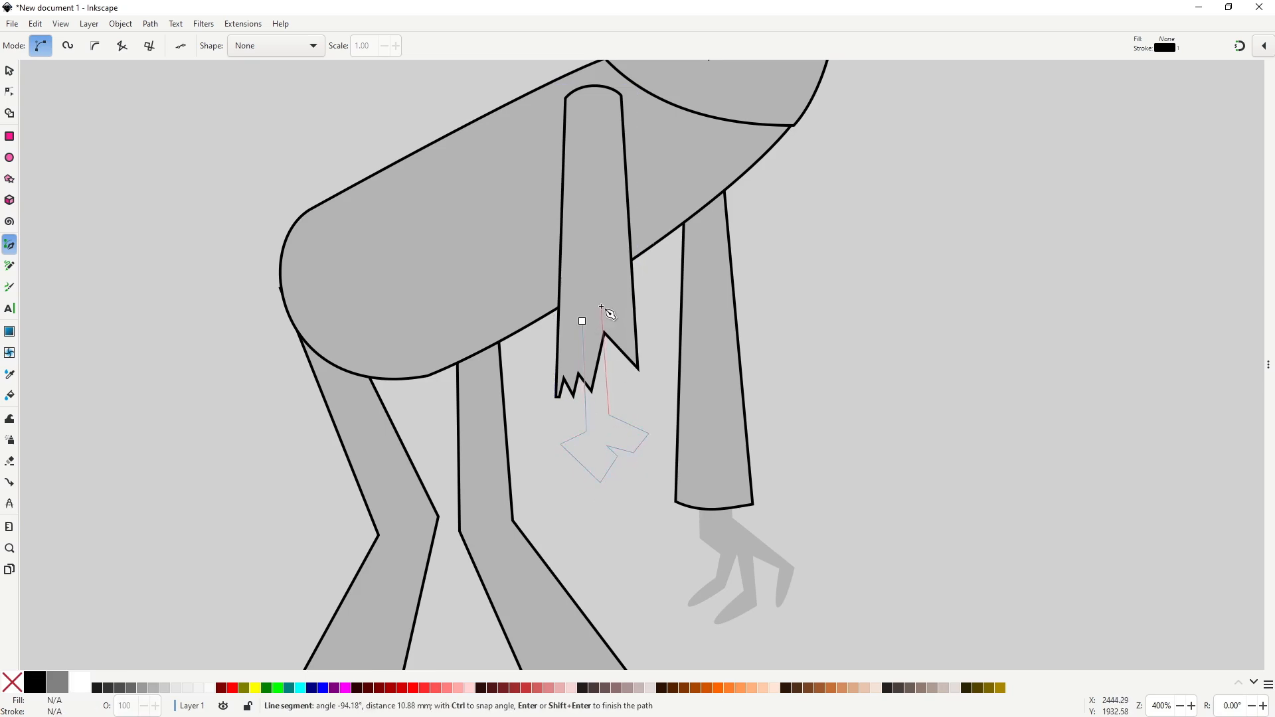
pyautogui.click(582, 321)
# Step: Reposition the bone's upper nodes, fill it with white without a stroke and lower it behind the near arm
pyautogui.press('n')
pyautogui.moveTo(601, 306)
pyautogui.mouseDown()
pyautogui.moveTo(612, 297)
pyautogui.moveTo(579, 312)
pyautogui.mouseUp()
pyautogui.click(78, 684)
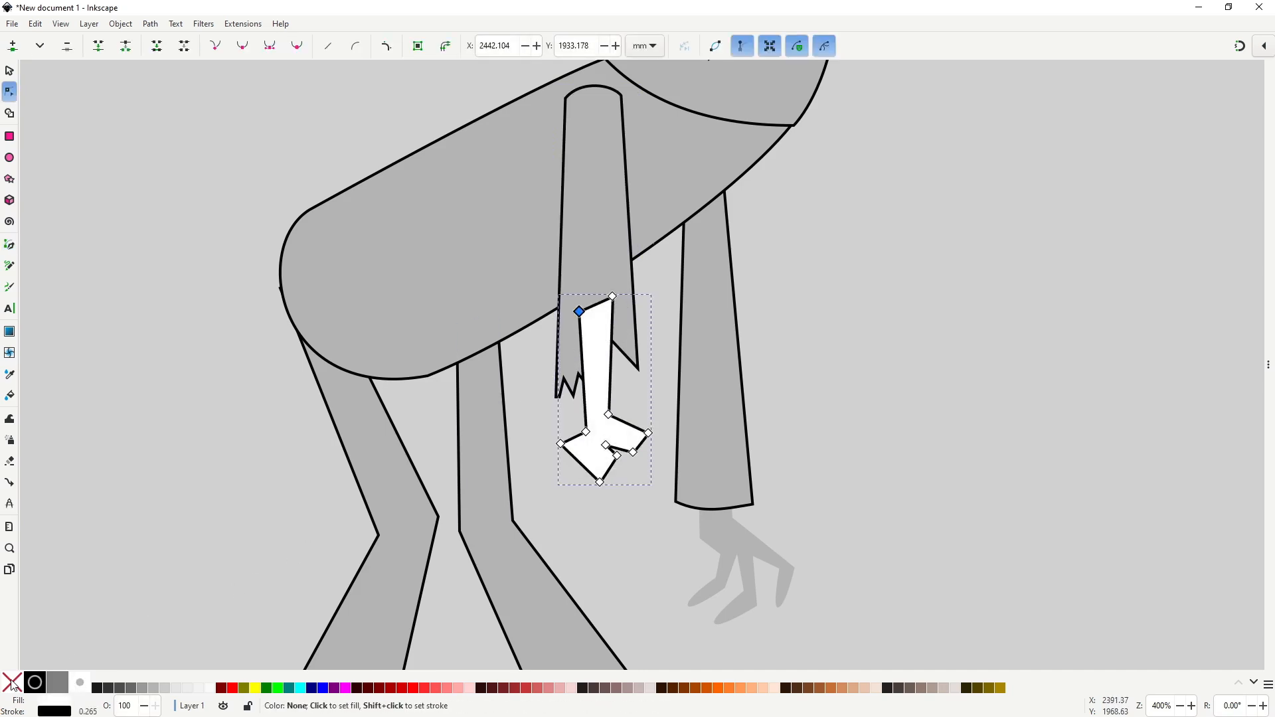
pyautogui.keyDown('shift'); pyautogui.click(12, 683); pyautogui.keyUp('shift')
pyautogui.press('s')
pyautogui.press('pagedown')
# Step: Smooth the seven nodes around the bone's lower end to round its lobes
pyautogui.scroll(1, 630, 503)
pyautogui.press('n')
pyautogui.moveTo(681, 389); pyautogui.dragTo(528, 479)
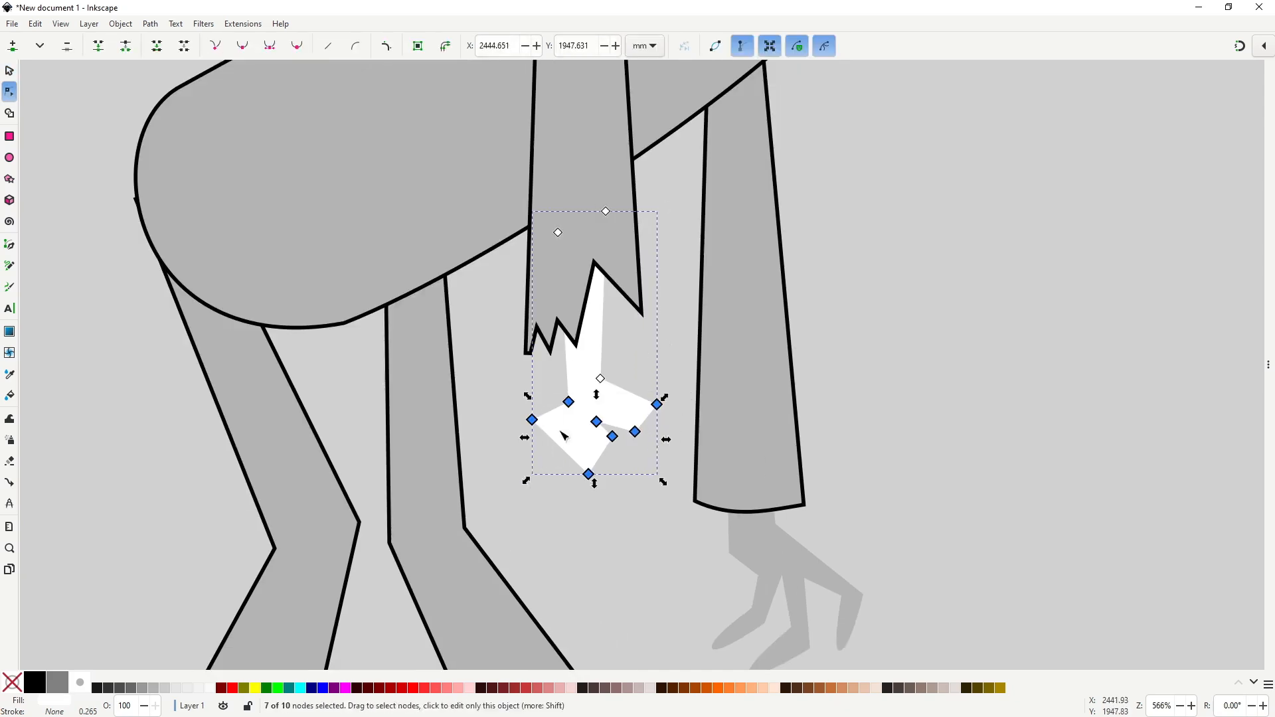
pyautogui.click(242, 46)
pyautogui.click(621, 464)
# Step: Make the notch node between the bone's lobes a sharp corner and move the adjacent lobe node down and inward
pyautogui.scroll(2, 620, 464)
pyautogui.click(558, 359)
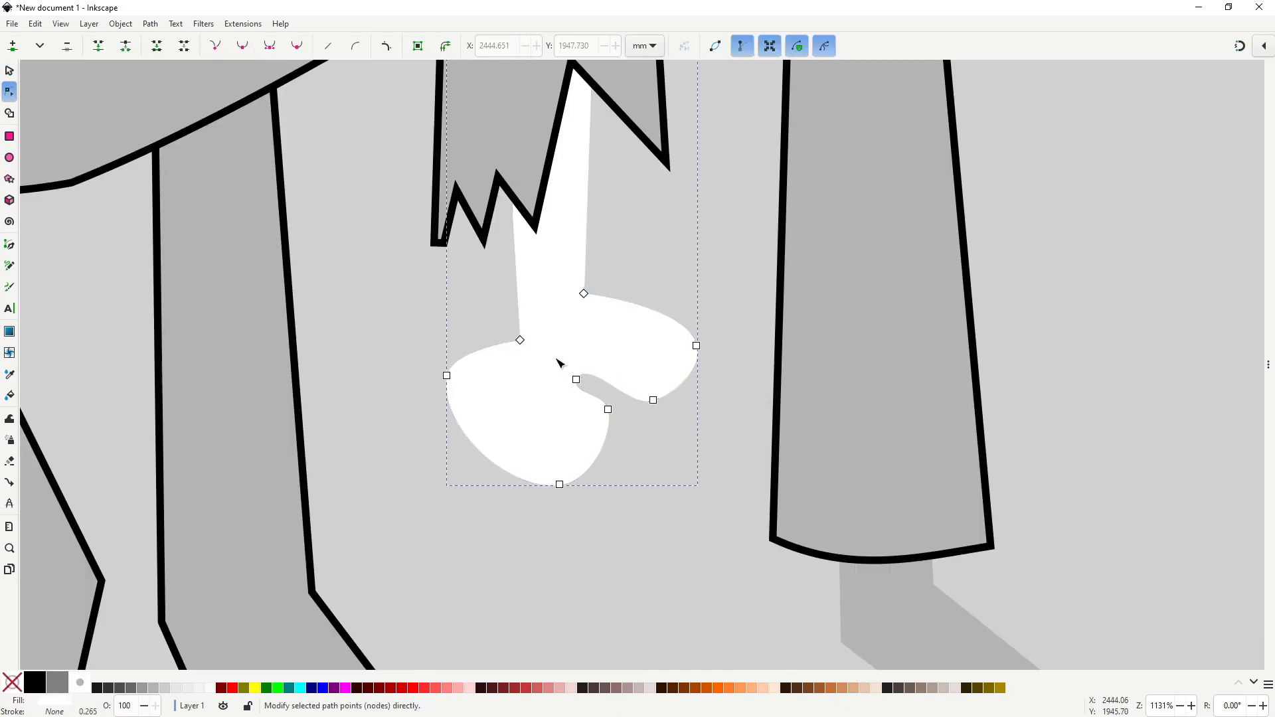
pyautogui.click(577, 381)
pyautogui.doubleClick(216, 45)
pyautogui.click(617, 431)
pyautogui.moveTo(608, 409); pyautogui.dragTo(598, 430)
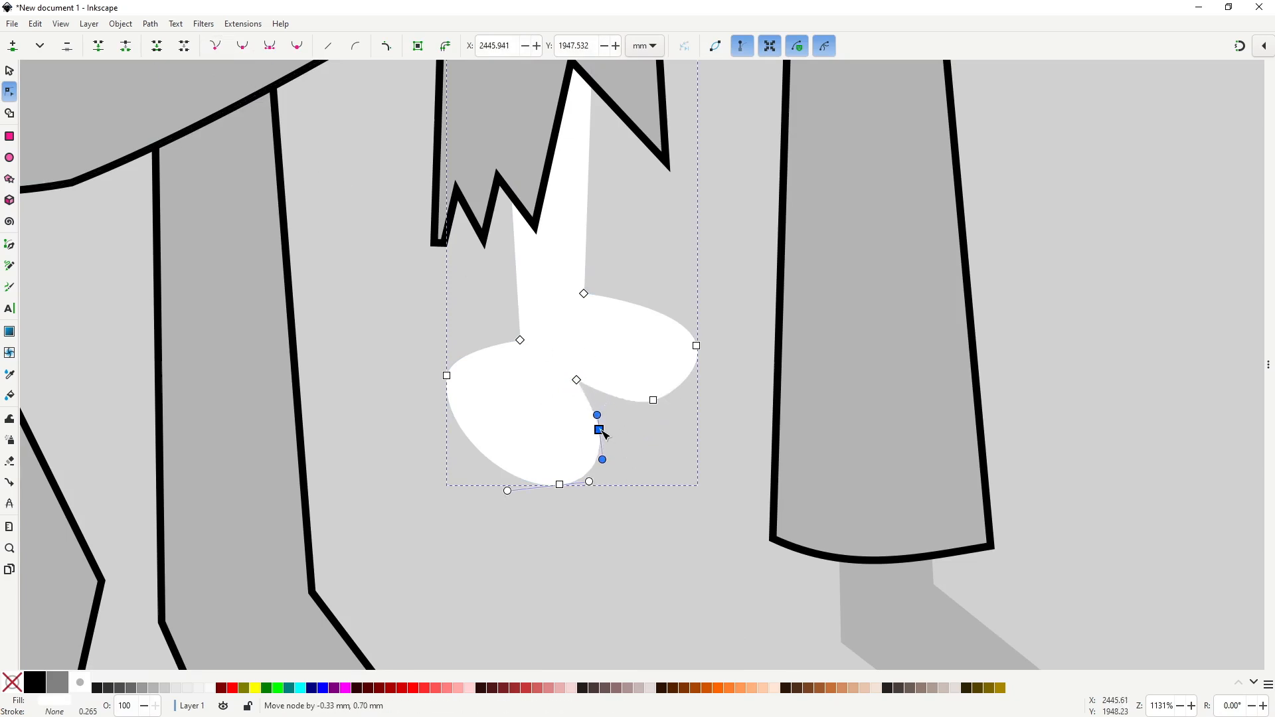
# Step: Move the larger lobe's bottom node inward, delete the smaller lobe's bottom node and pull in its outer node
pyautogui.moveTo(559, 485); pyautogui.dragTo(541, 484)
pyautogui.click(652, 400)
pyautogui.press('Delete')
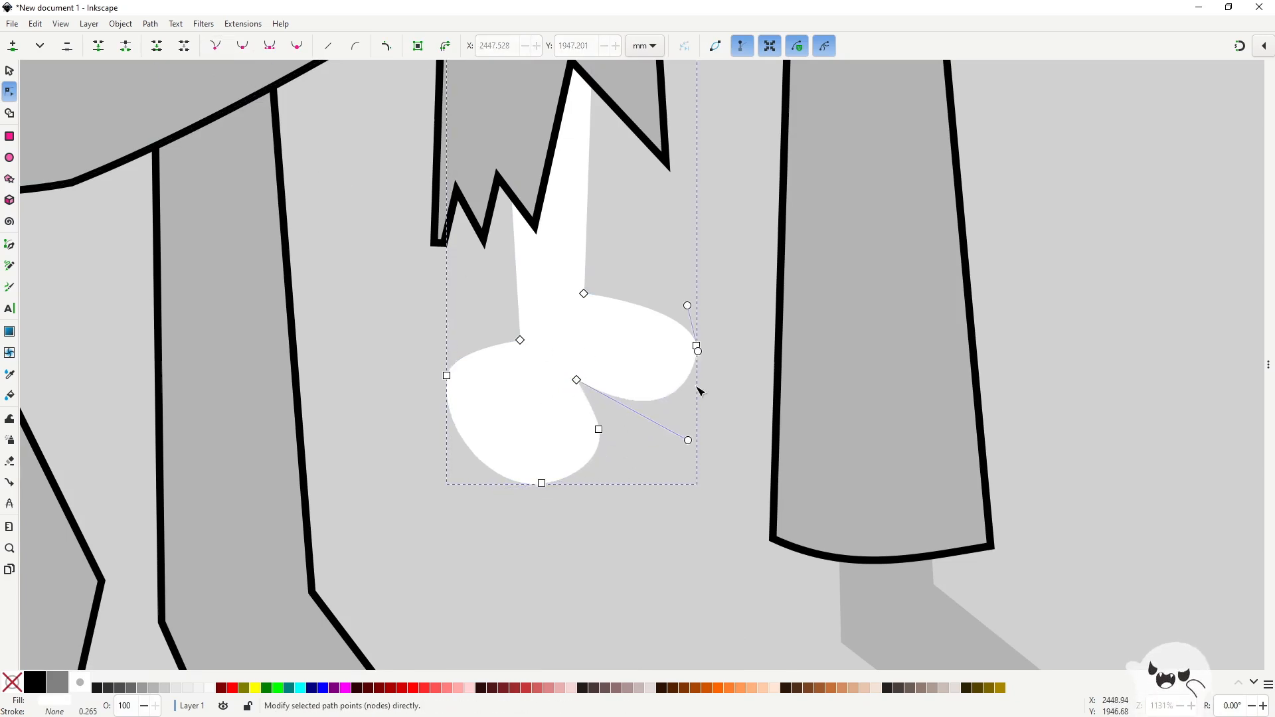
pyautogui.click(698, 347)
pyautogui.moveTo(697, 347); pyautogui.dragTo(681, 341)
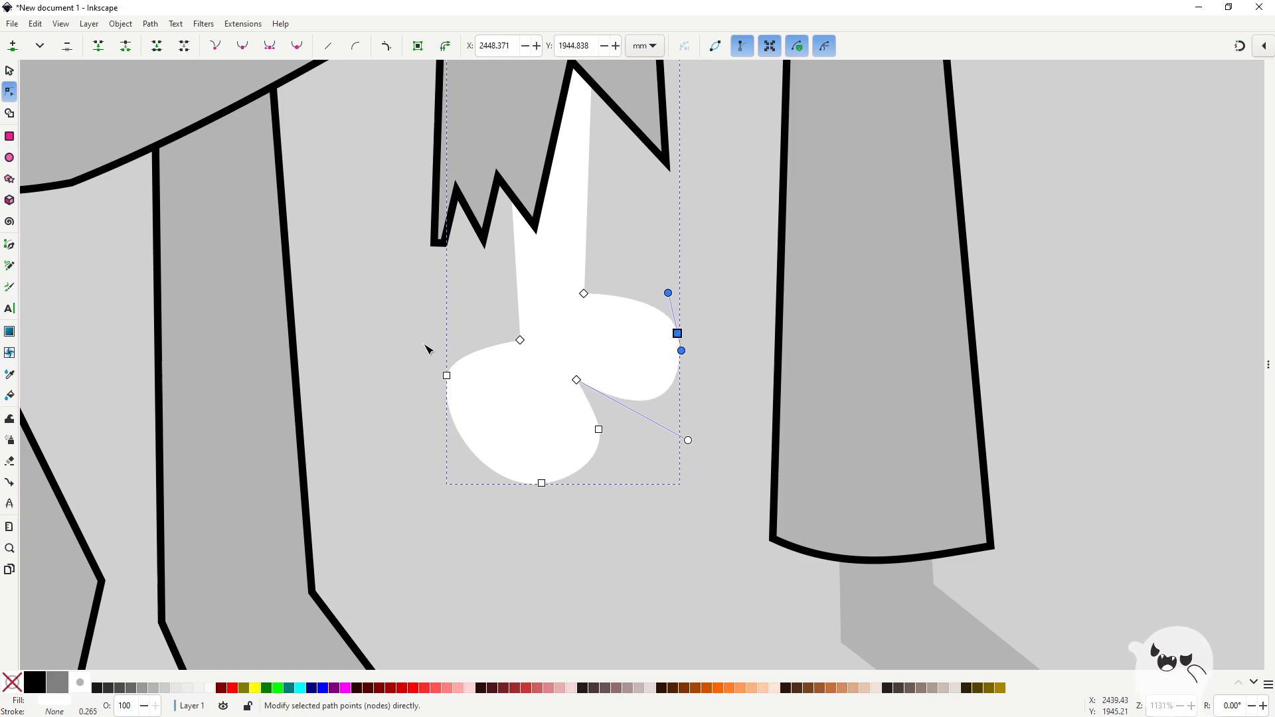
# Step: Delete the larger lobe's bottom node and reshape the lobe by moving its two side nodes
pyautogui.click(542, 483)
pyautogui.press('Delete')
pyautogui.moveTo(576, 482); pyautogui.dragTo(564, 479)
pyautogui.moveTo(598, 430); pyautogui.dragTo(606, 451)
pyautogui.click(446, 376)
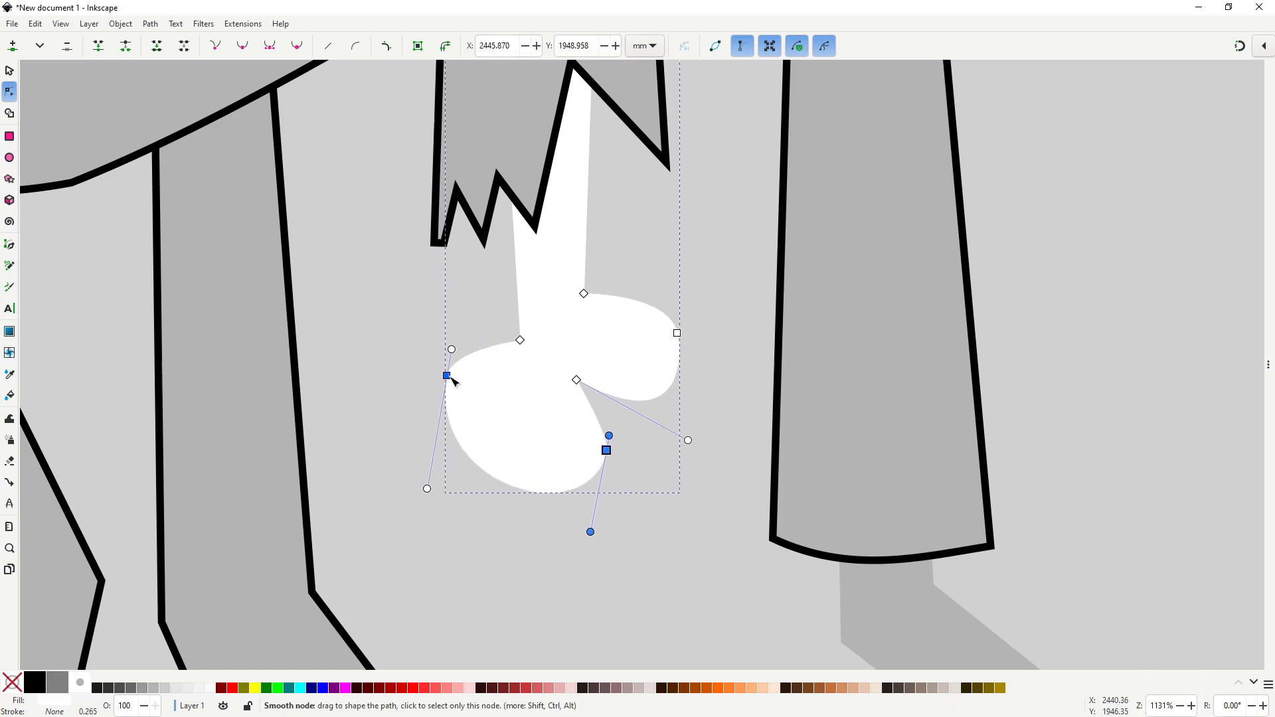
pyautogui.moveTo(447, 376); pyautogui.dragTo(478, 393)
pyautogui.press('s')
pyautogui.press('Escape')
# Step: Adjust the two nodes where the bone's shaft meets its lobes, moving them slightly upward and apart
pyautogui.scroll(-2, 681, 453)
pyautogui.moveTo(681, 453); pyautogui.dragTo(536, 404)
pyautogui.doubleClick(532, 400)
pyautogui.moveTo(493, 357); pyautogui.dragTo(489, 349)
pyautogui.moveTo(525, 333); pyautogui.dragTo(529, 329)
pyautogui.press('s')
pyautogui.press('Escape')
# Step: Draw a large closed curved path enclosing the rear of the torso, with its front edge crossing the body at the waist
pyautogui.scroll(-4, 586, 456)
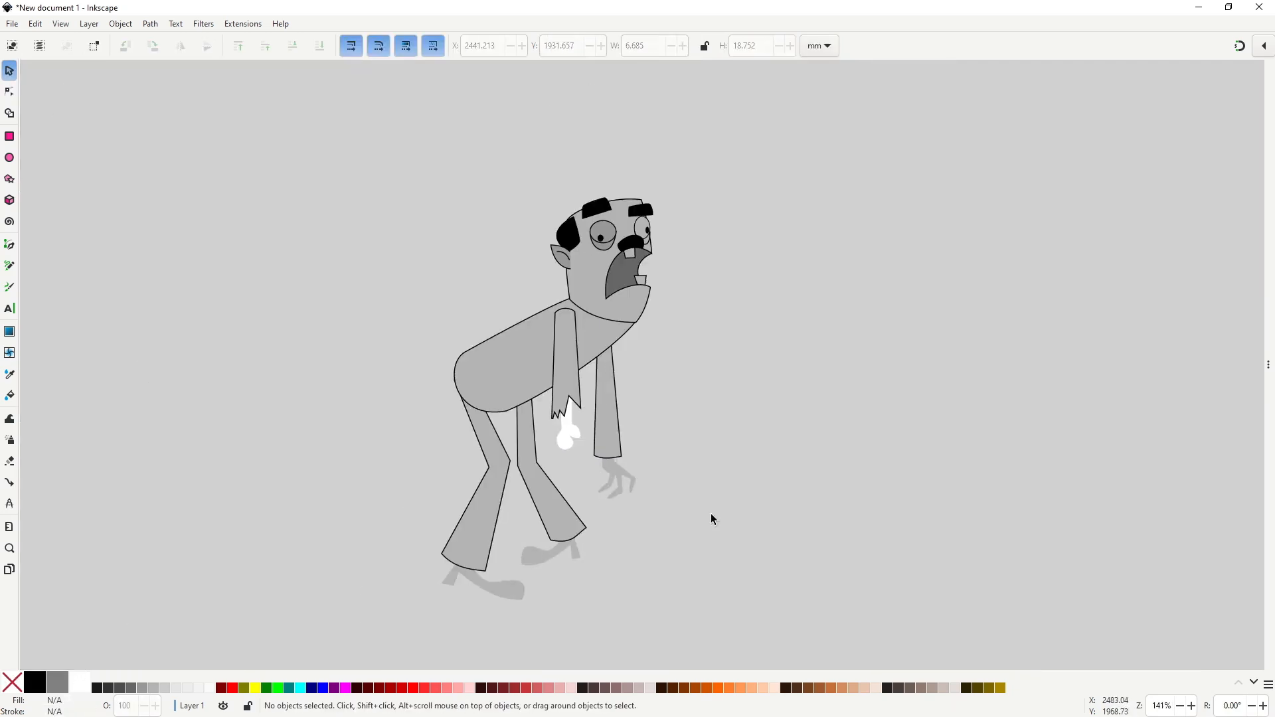
pyautogui.moveTo(713, 486); pyautogui.dragTo(737, 458)
pyautogui.scroll(1, 517, 323)
pyautogui.press('b')
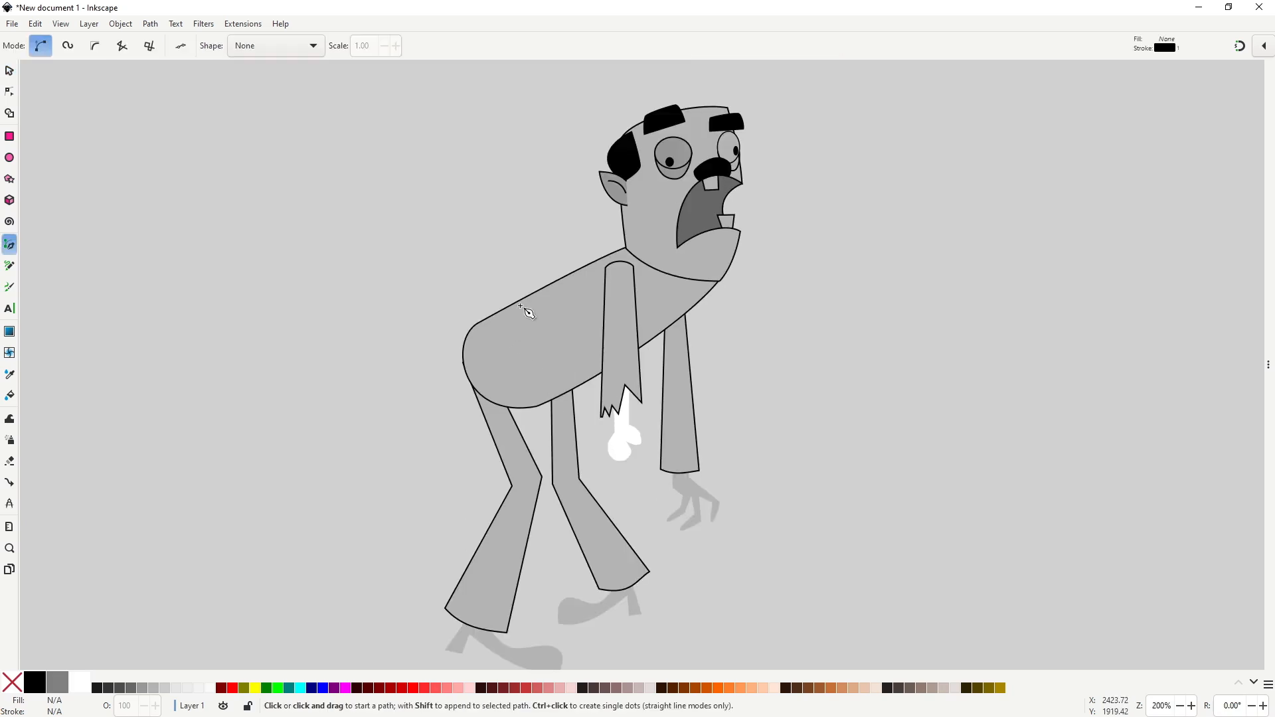
pyautogui.click(510, 297)
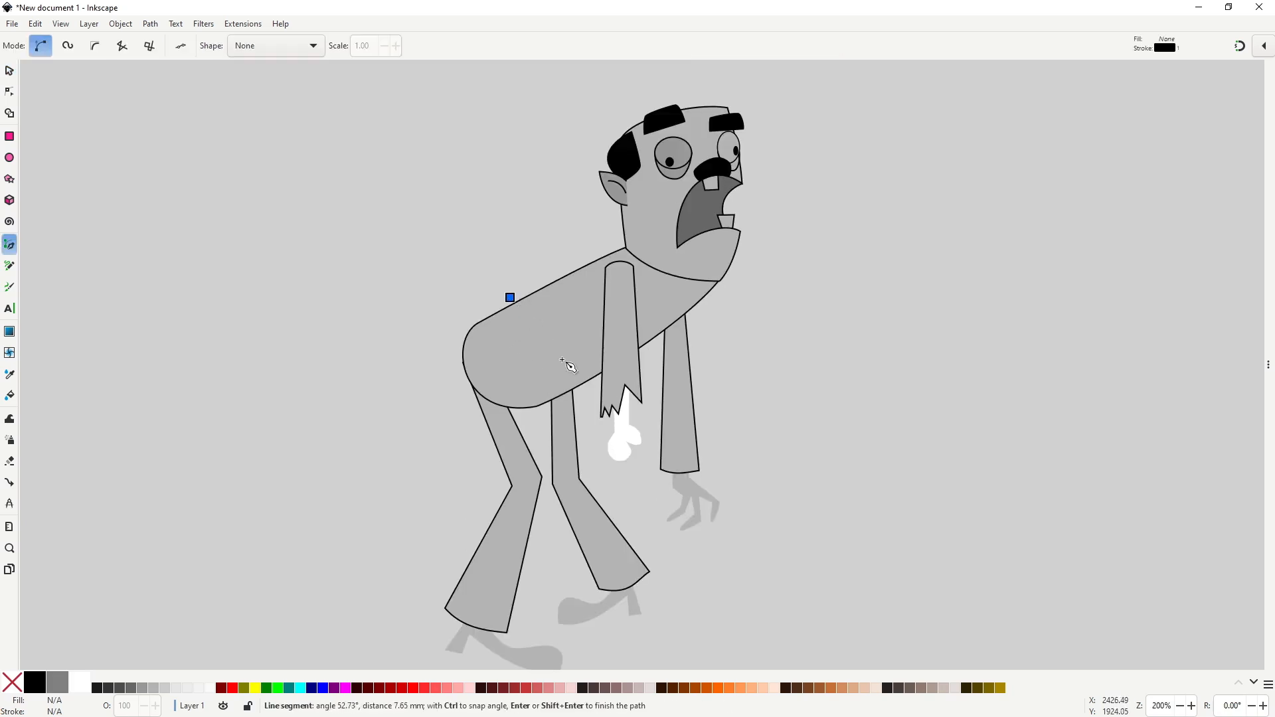
pyautogui.click(593, 389)
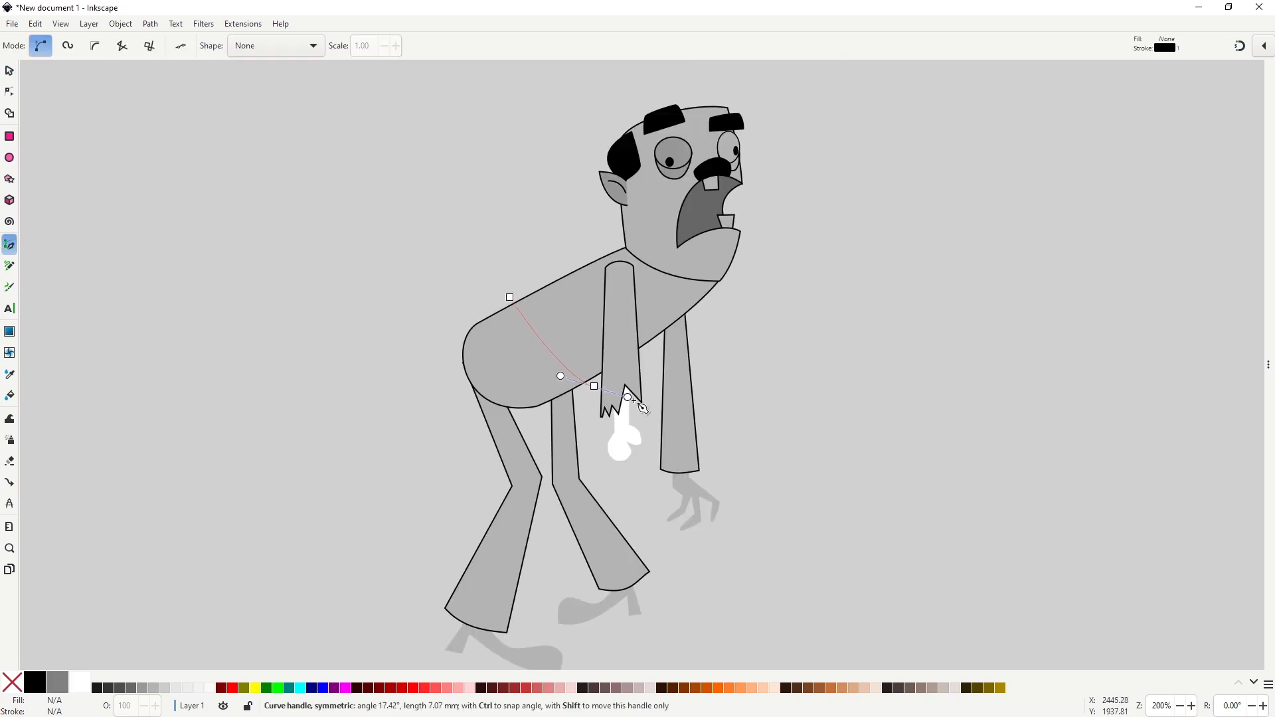
pyautogui.moveTo(685, 425); pyautogui.dragTo(696, 424)
pyautogui.moveTo(426, 539); pyautogui.dragTo(424, 525)
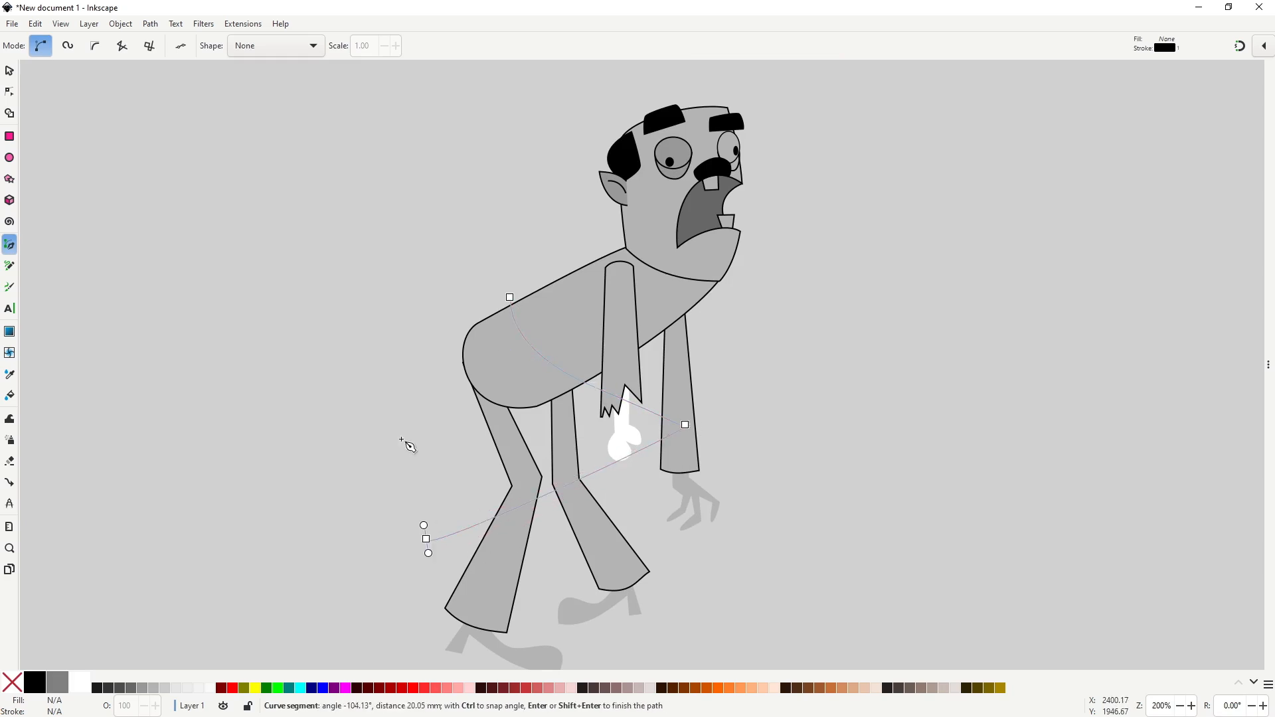
pyautogui.moveTo(400, 435); pyautogui.dragTo(402, 423)
pyautogui.moveTo(418, 332); pyautogui.dragTo(424, 328)
pyautogui.moveTo(475, 269); pyautogui.dragTo(511, 265)
pyautogui.click(510, 297)
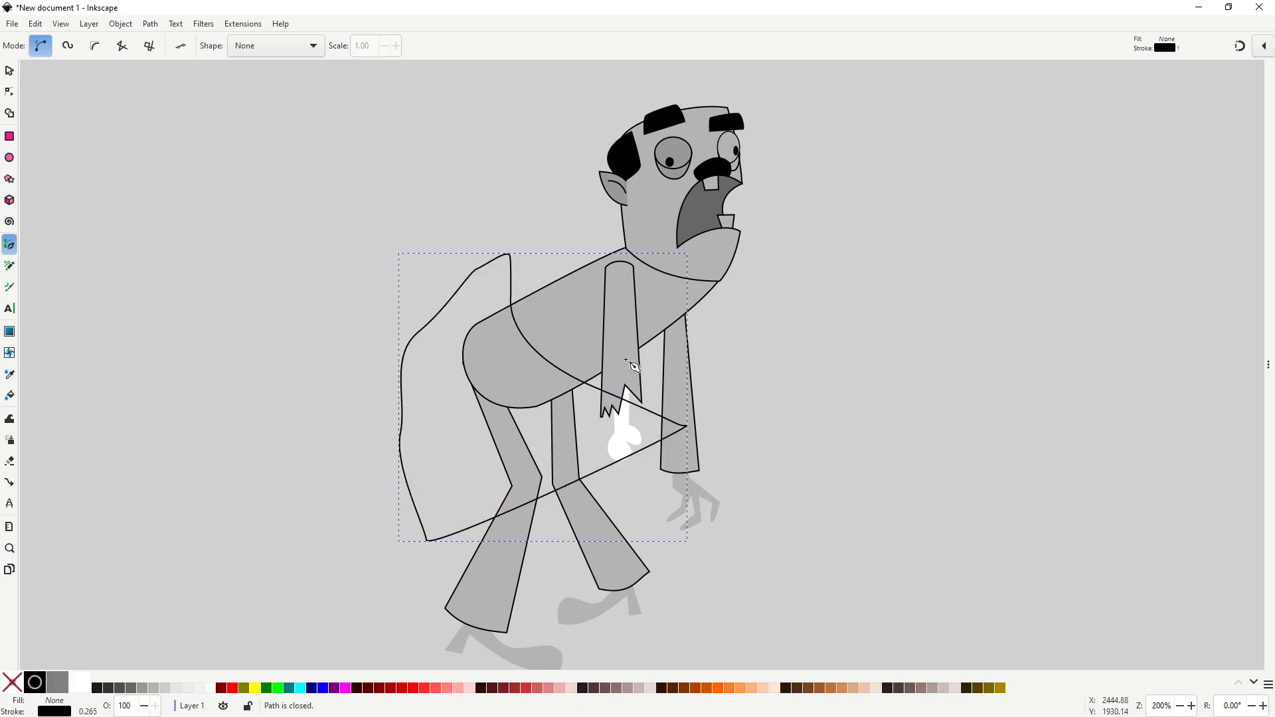
# Step: Intersect the large closed path with a copy of the torso to form a separate hip section at the rear
pyautogui.press('s')
pyautogui.keyDown('shift'); pyautogui.click(569, 332); pyautogui.keyUp('shift')
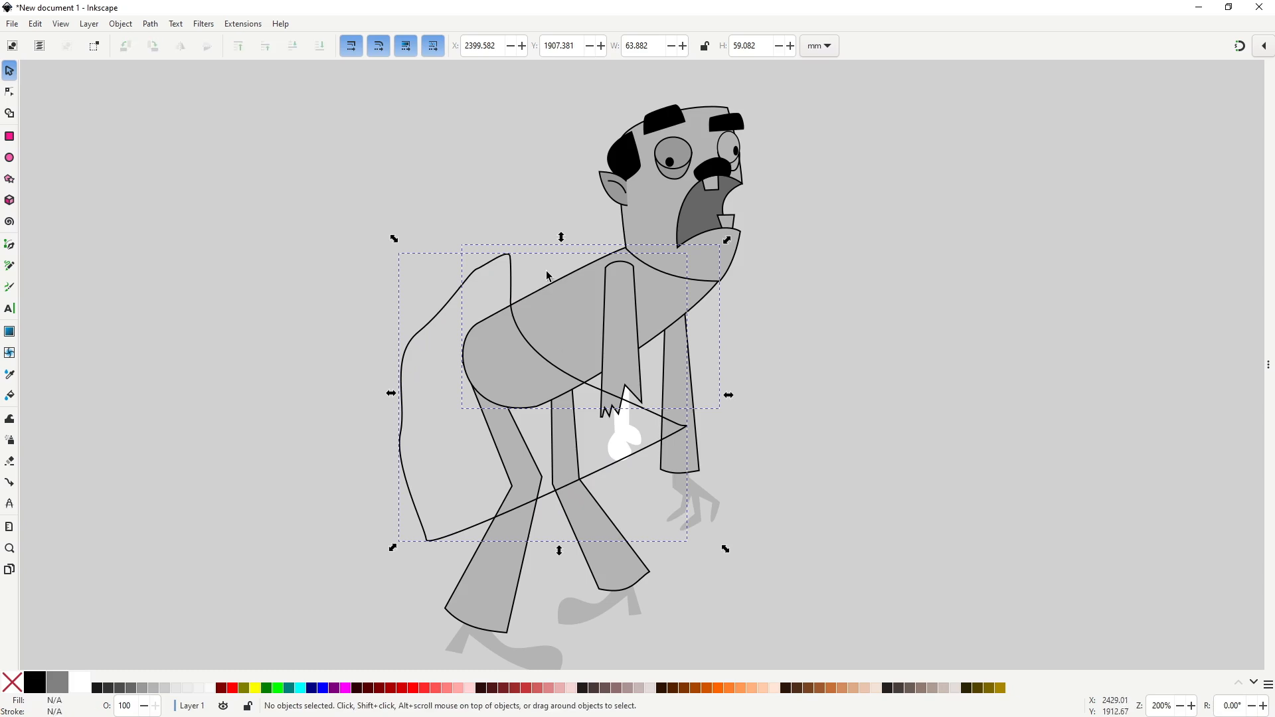
pyautogui.click(561, 303)
pyautogui.press('Home')
pyautogui.keyDown('shift'); pyautogui.click(510, 266); pyautogui.keyUp('shift')
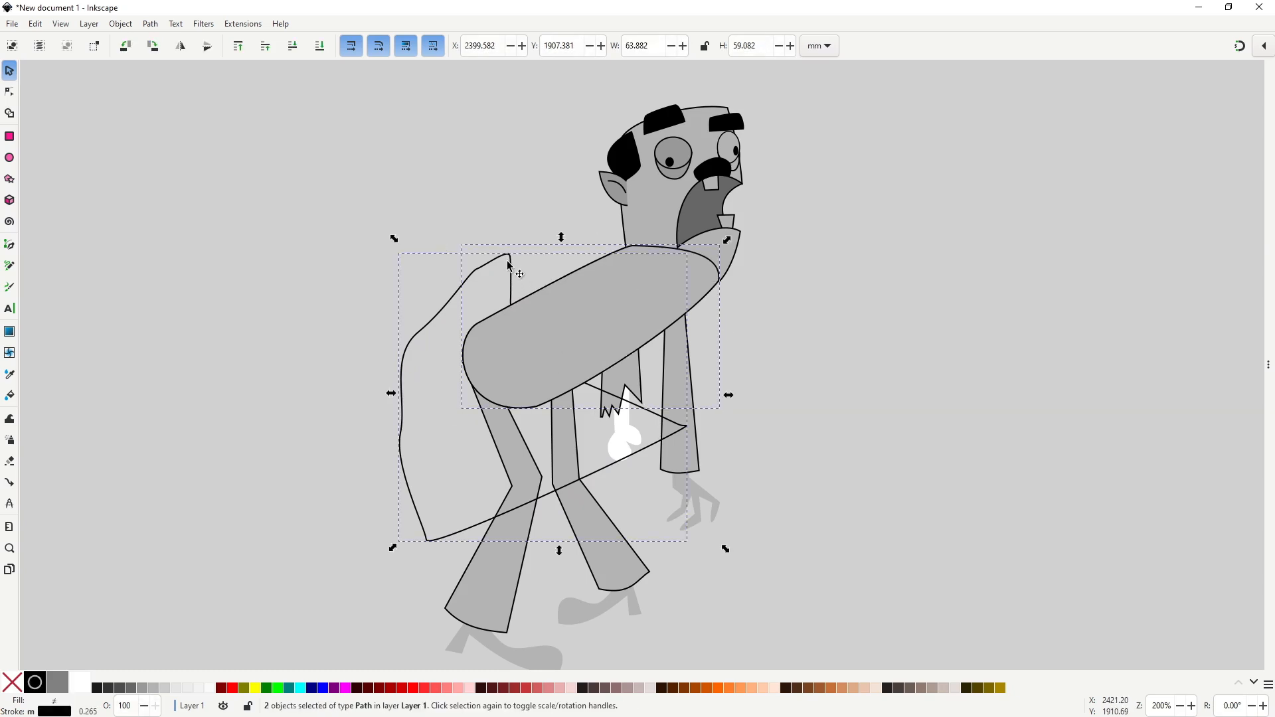
pyautogui.hotkey('ctrl', '*')
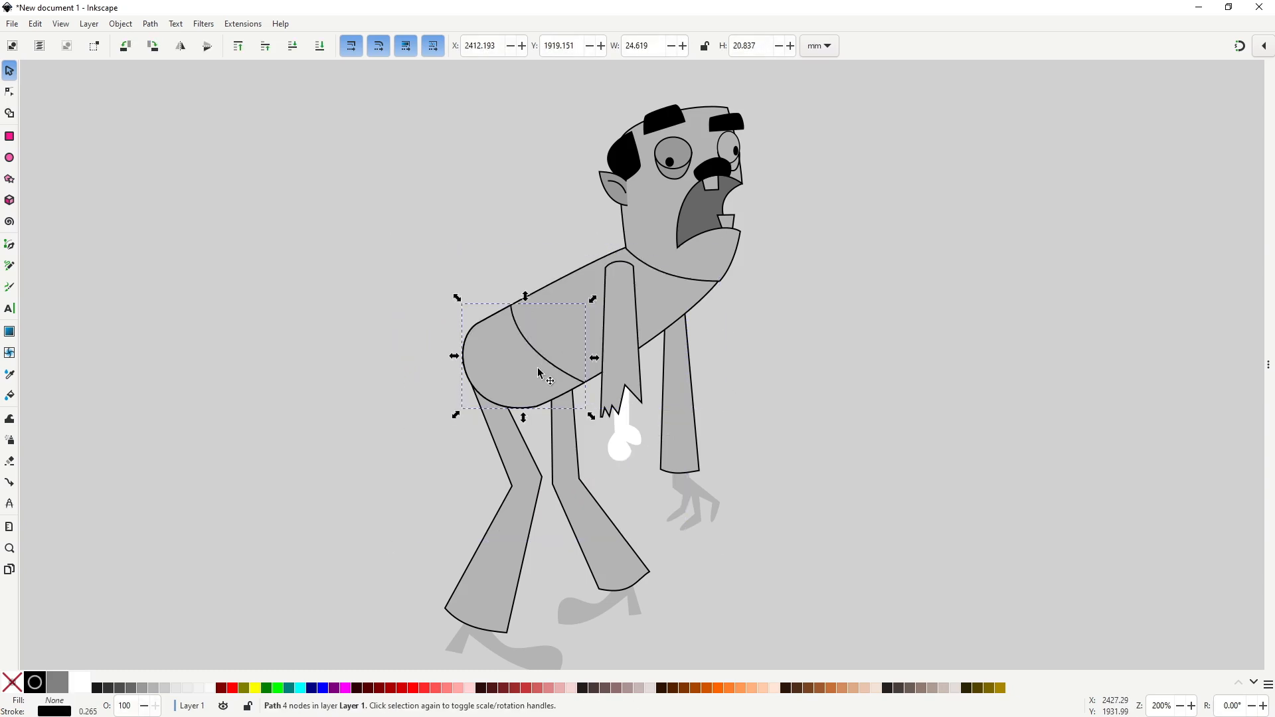
# Step: Move the hip section's upper front node slightly forward along the line of the back
pyautogui.doubleClick(538, 371)
pyautogui.scroll(2, 537, 371)
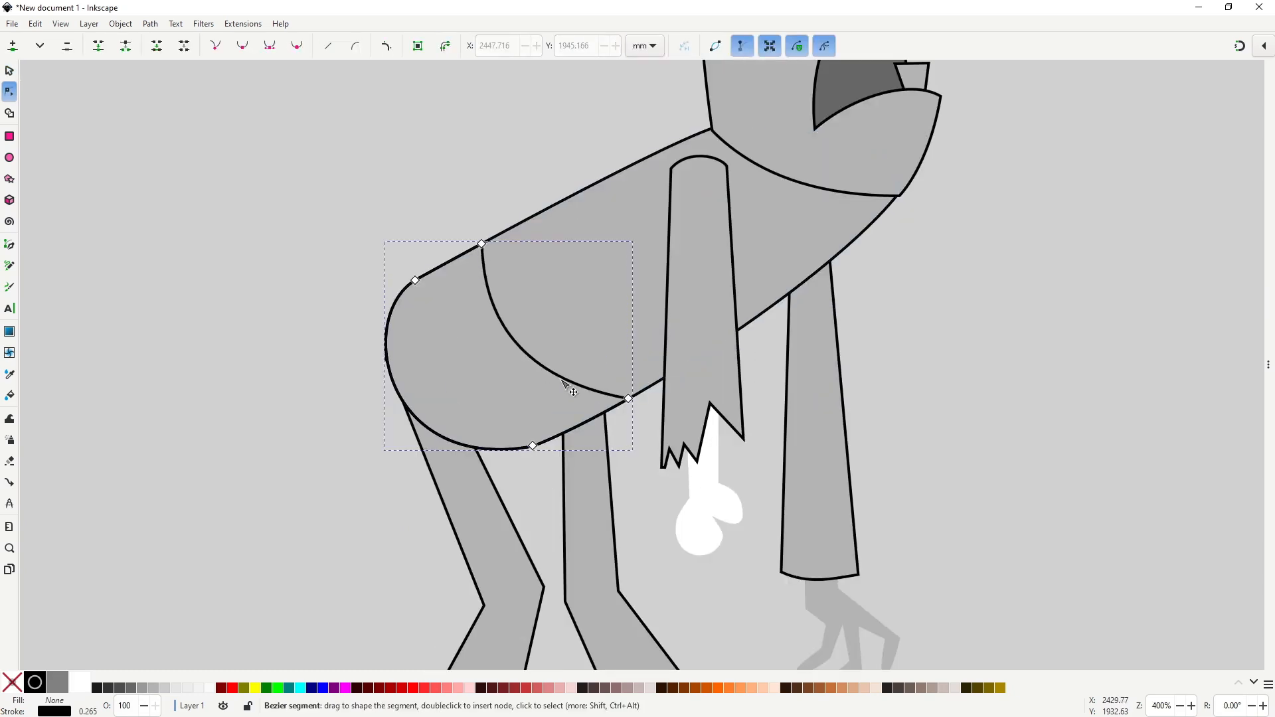
pyautogui.click(482, 244)
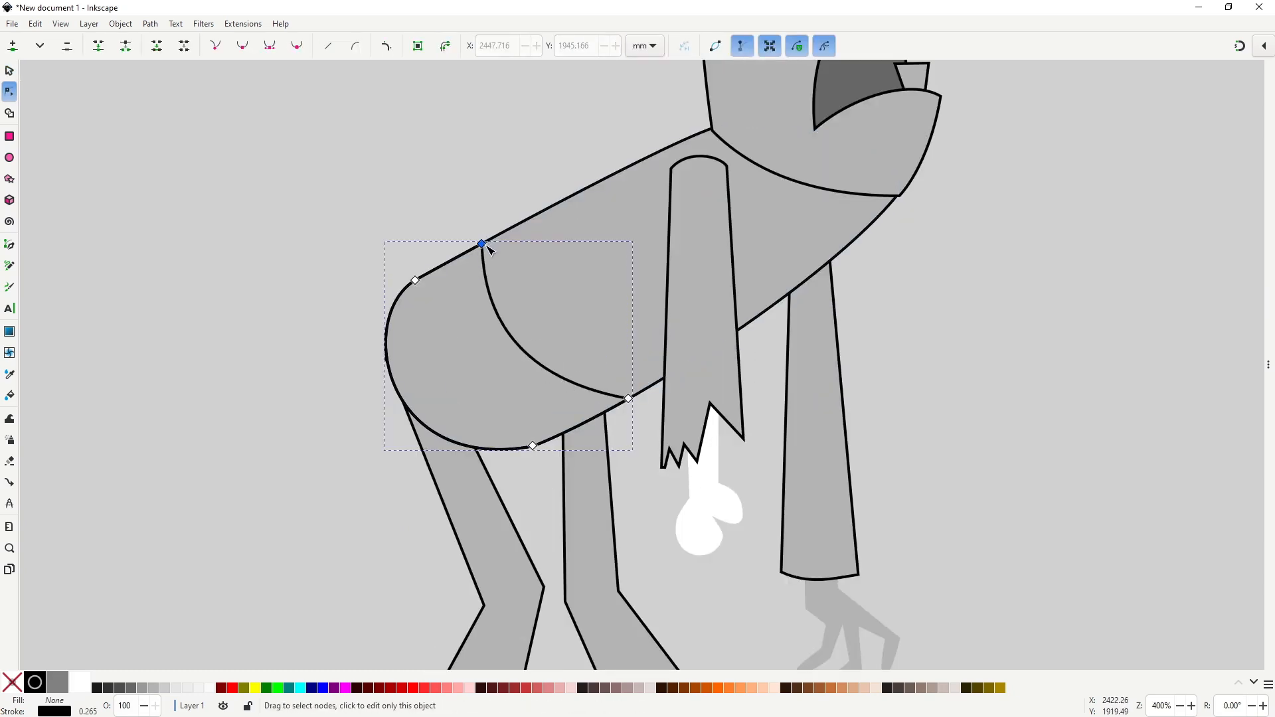
pyautogui.moveTo(486, 246); pyautogui.dragTo(511, 233)
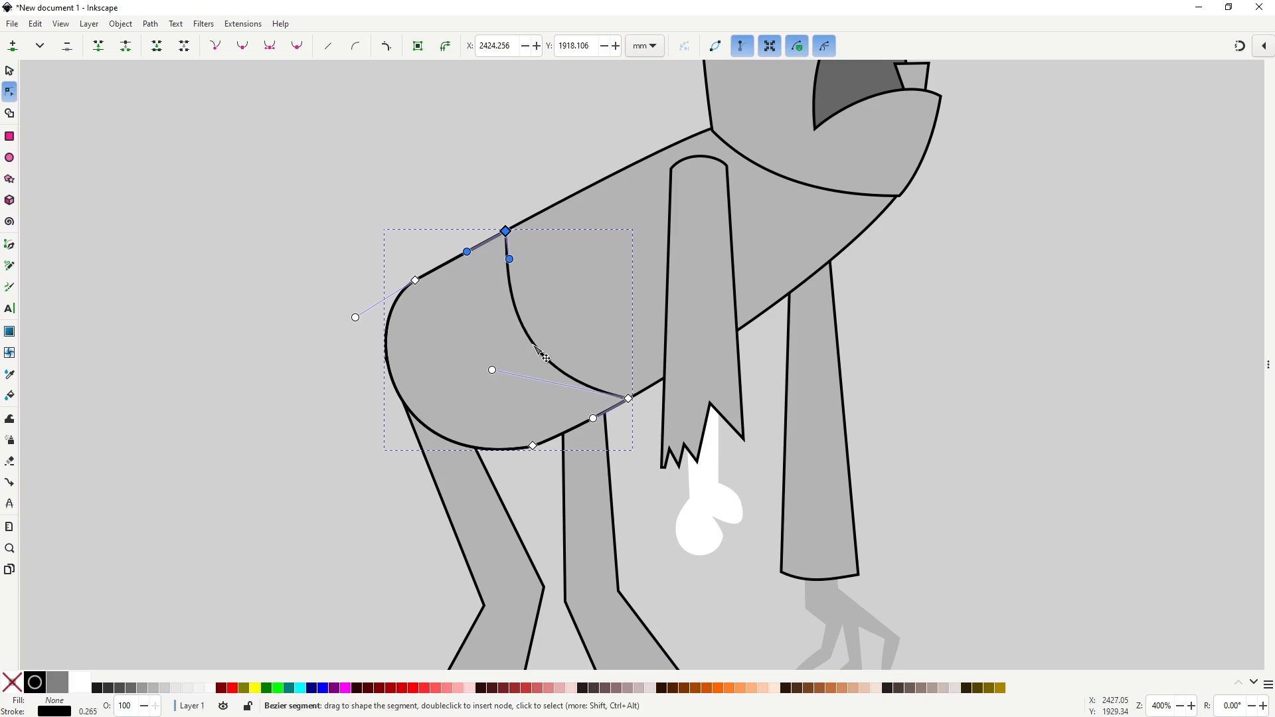
pyautogui.press('s')
pyautogui.click(657, 507)
pyautogui.scroll(-3, 651, 515)
pyautogui.moveTo(657, 528); pyautogui.dragTo(539, 425)
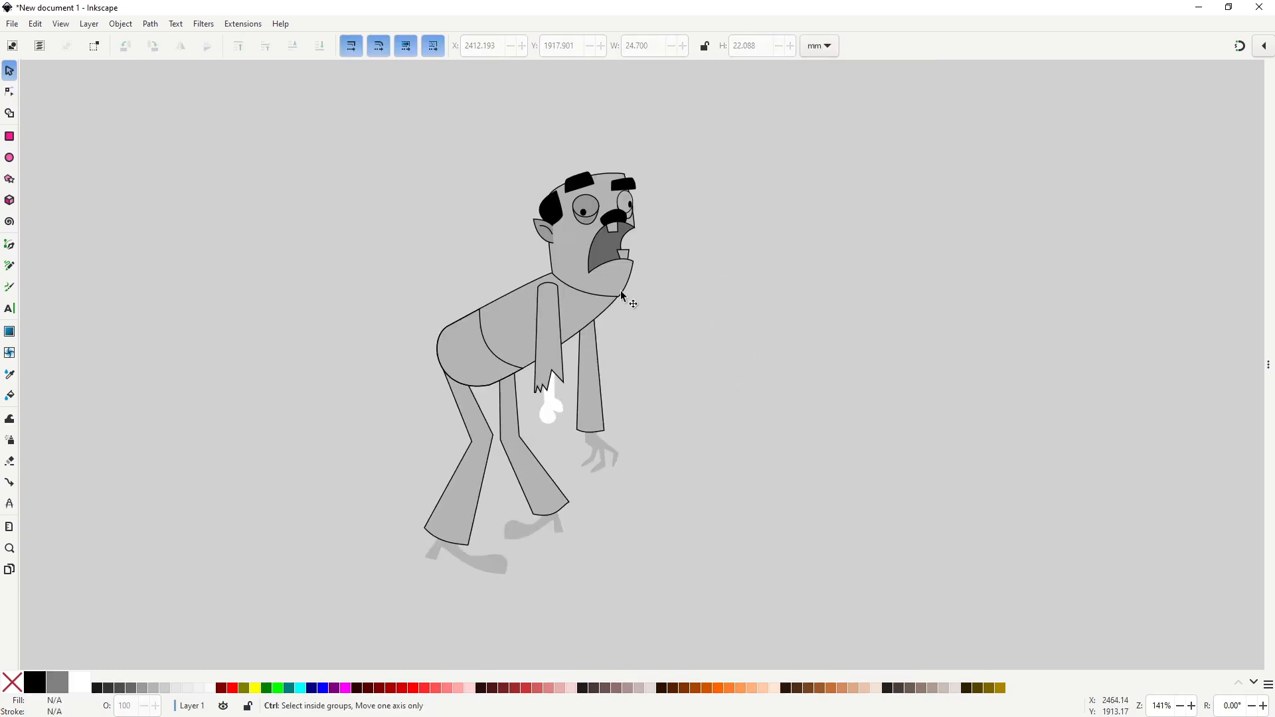
# Step: Draw a closed triangular collar on the chest just under the jaw, about 12 mm wide and 8.7 mm high
pyautogui.scroll(2, 622, 295)
pyautogui.press('b')
pyautogui.click(554, 274)
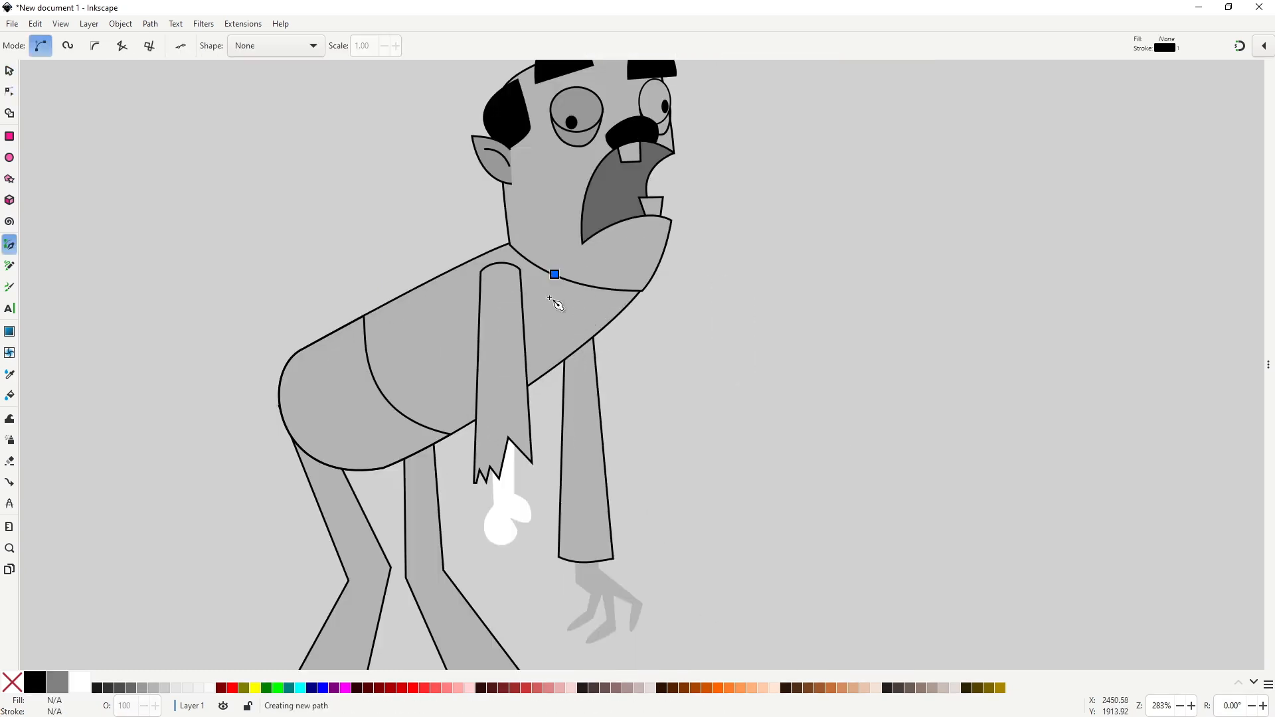
pyautogui.click(535, 332)
pyautogui.click(555, 274)
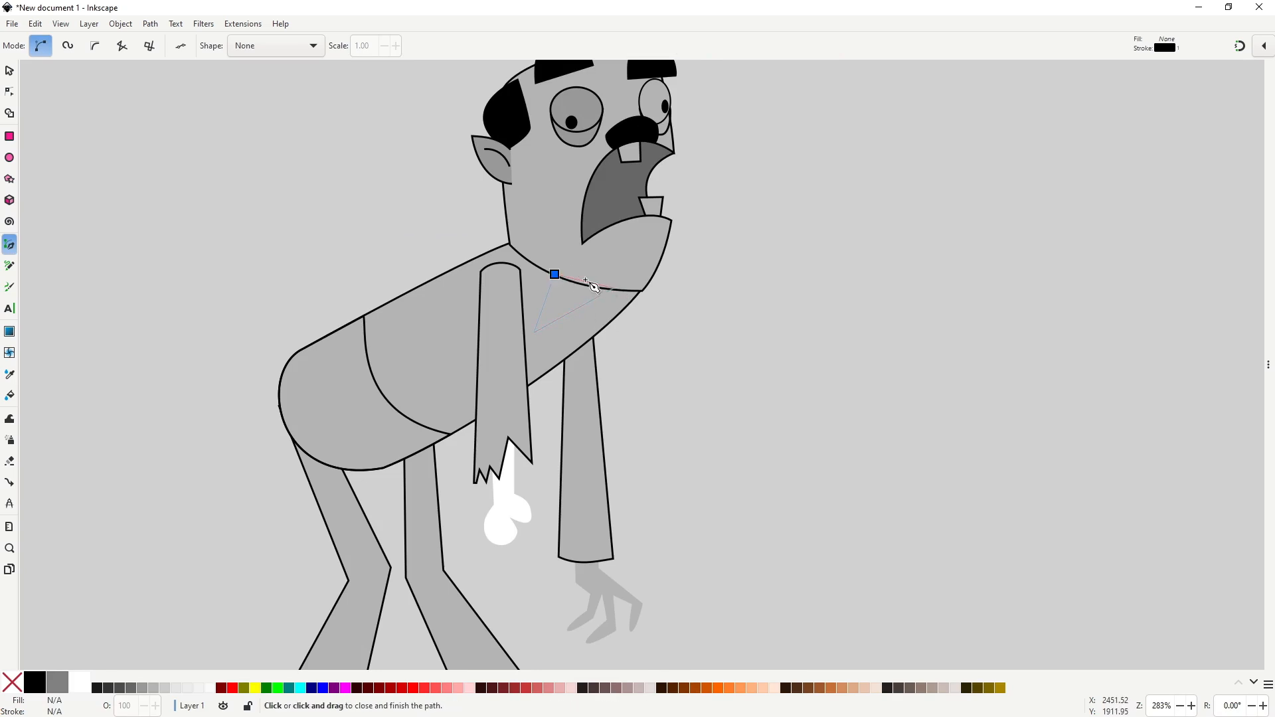
pyautogui.press('n')
pyautogui.scroll(3, 587, 287)
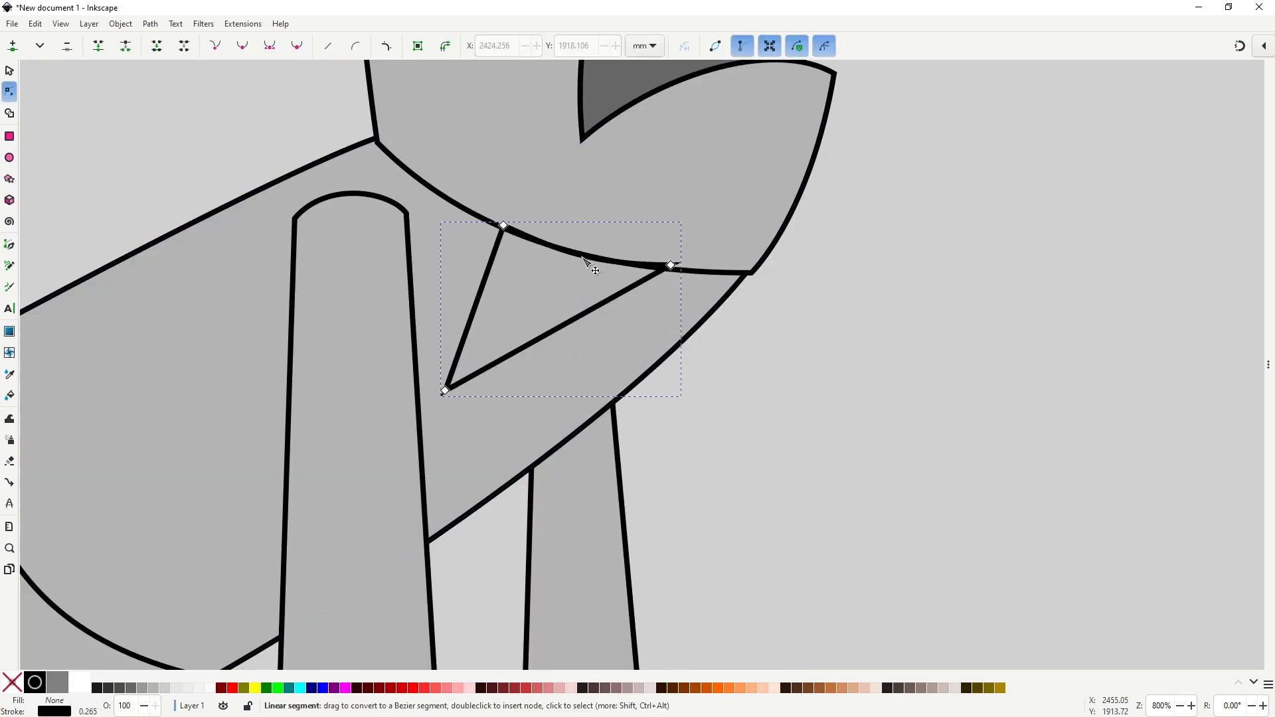
pyautogui.press('s')
pyautogui.scroll(-3, 793, 448)
pyautogui.press('Escape')
# Step: Draw a closed, angular blotch outline on the cheek, between the ear and the mouth
pyautogui.scroll(1, 789, 422)
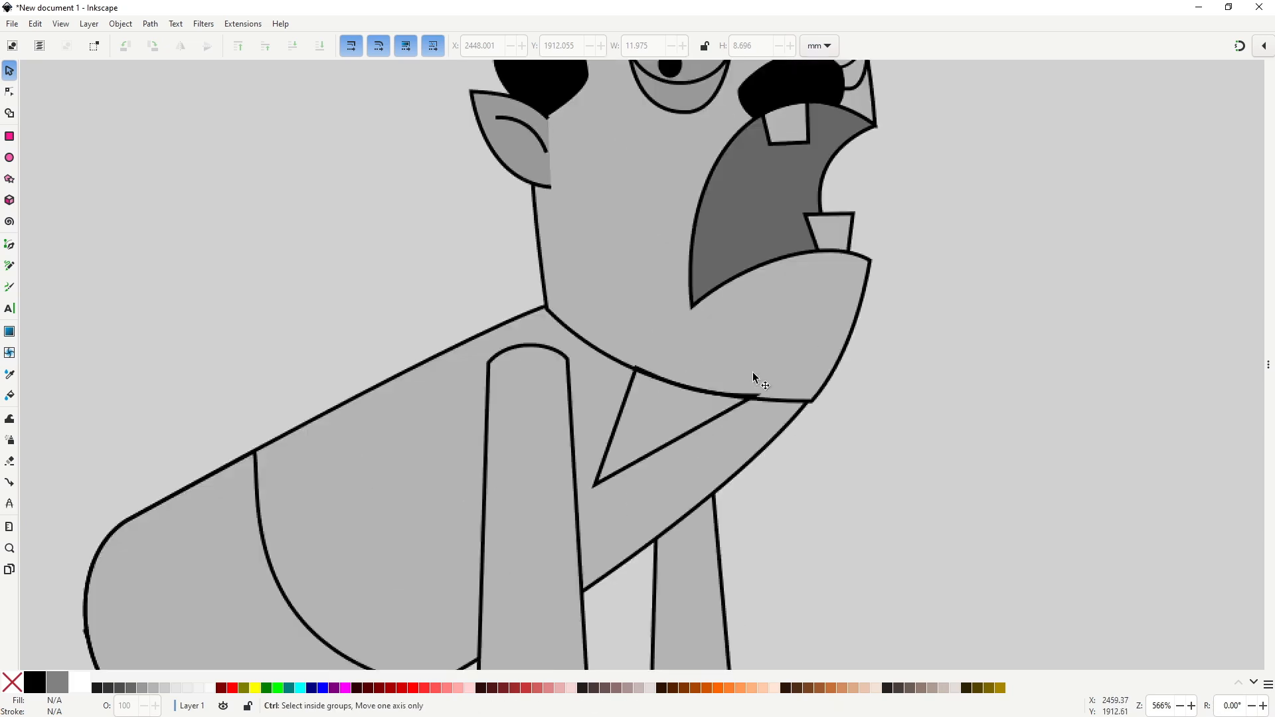
pyautogui.press('b')
pyautogui.moveTo(730, 324); pyautogui.dragTo(690, 438)
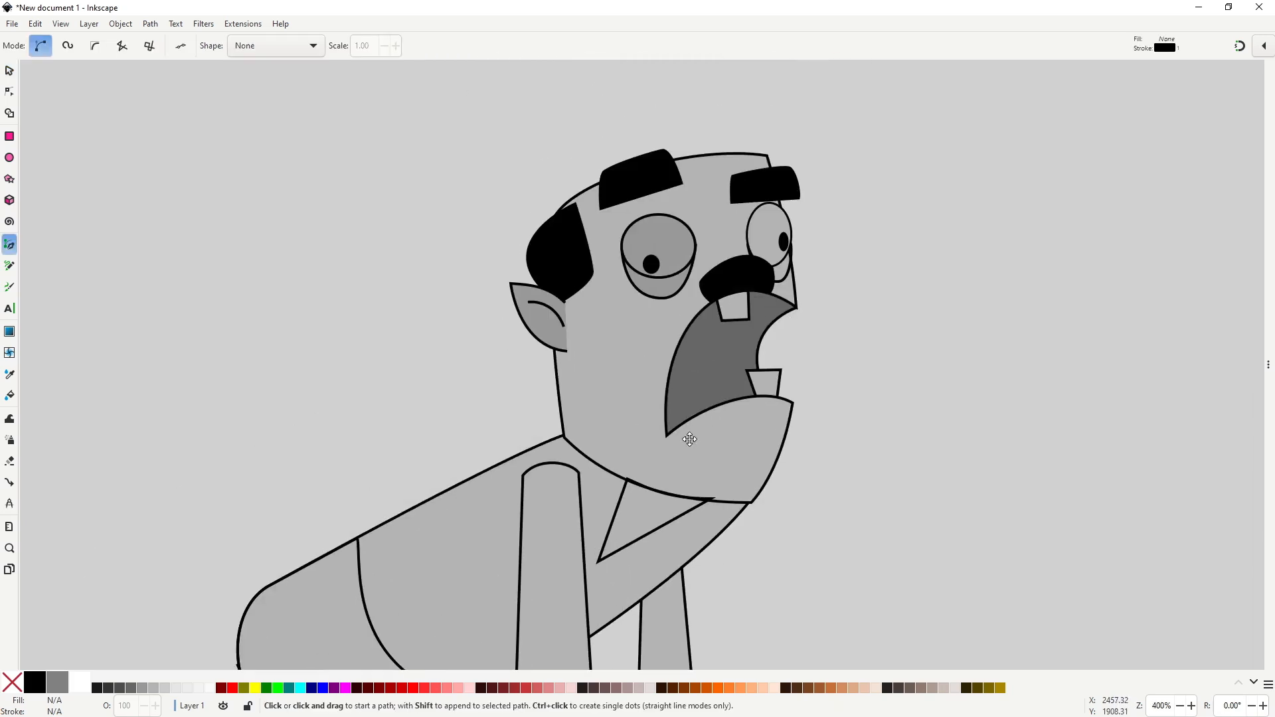
pyautogui.click(594, 376)
pyautogui.click(579, 358)
pyautogui.click(598, 325)
pyautogui.click(633, 347)
pyautogui.click(615, 369)
pyautogui.click(629, 406)
pyautogui.click(601, 410)
pyautogui.click(594, 375)
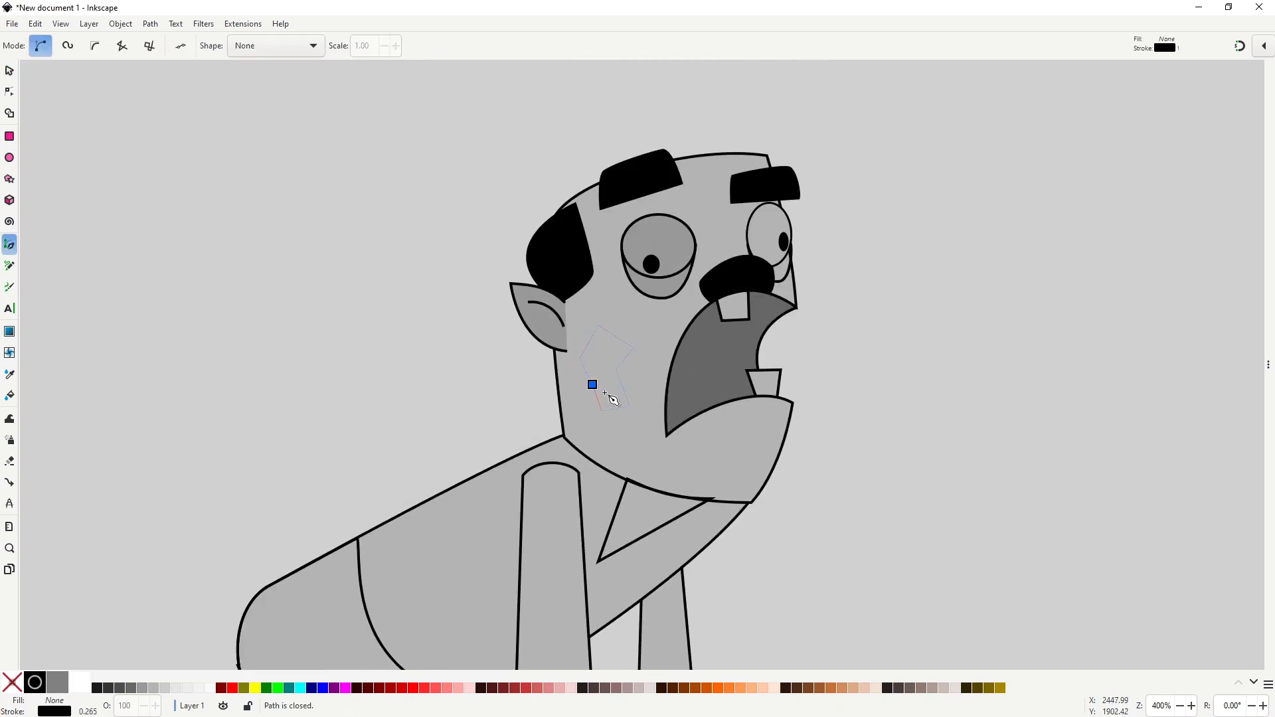
# Step: Make all nodes of the cheek blotch smooth so its outline is rounded
pyautogui.hotkey('shift', 's')
pyautogui.press('s')
pyautogui.moveTo(664, 454); pyautogui.dragTo(665, 407)
pyautogui.click(886, 398)
# Step: Draw a second closed, angular blotch outline straddling the lower edge of the jaw
pyautogui.press('b')
pyautogui.click(617, 470)
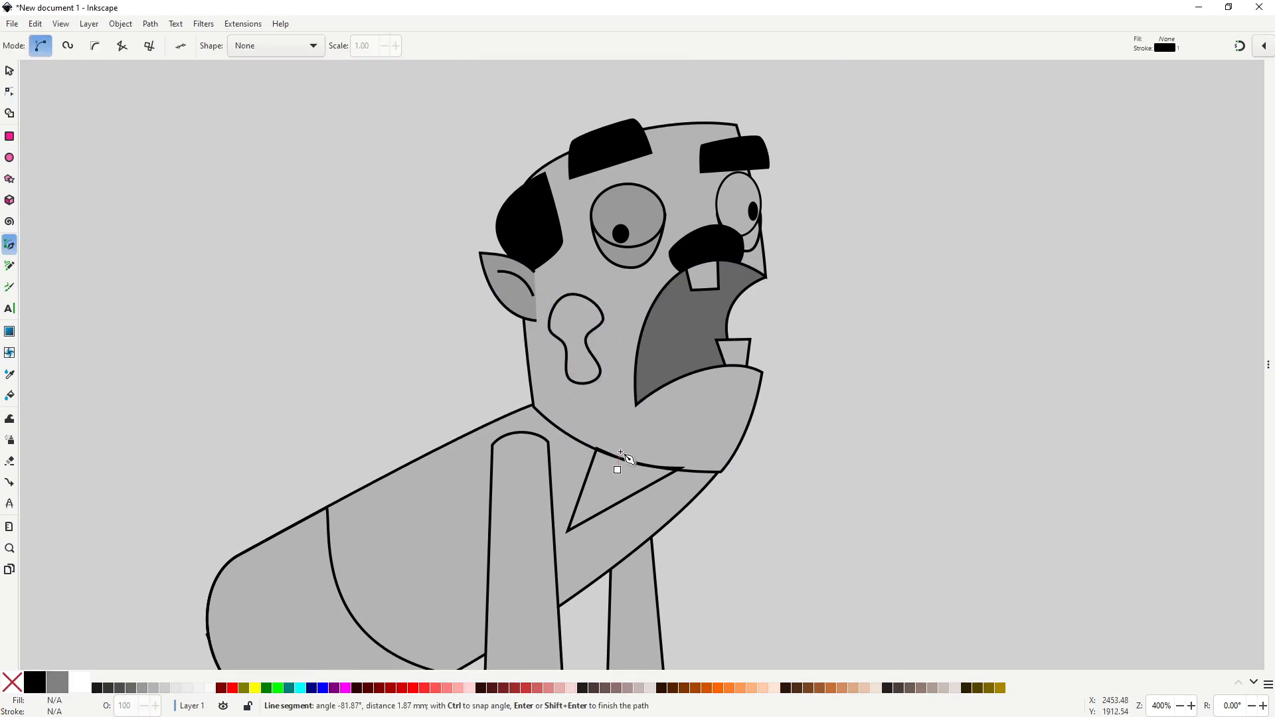
pyautogui.click(619, 445)
pyautogui.click(679, 441)
pyautogui.click(666, 451)
pyautogui.click(694, 467)
pyautogui.click(629, 476)
pyautogui.click(617, 470)
# Step: Smooth all nodes of the jaw blotch and nudge the node in its upper dip slightly downward
pyautogui.press('n')
pyautogui.moveTo(576, 402); pyautogui.dragTo(835, 558)
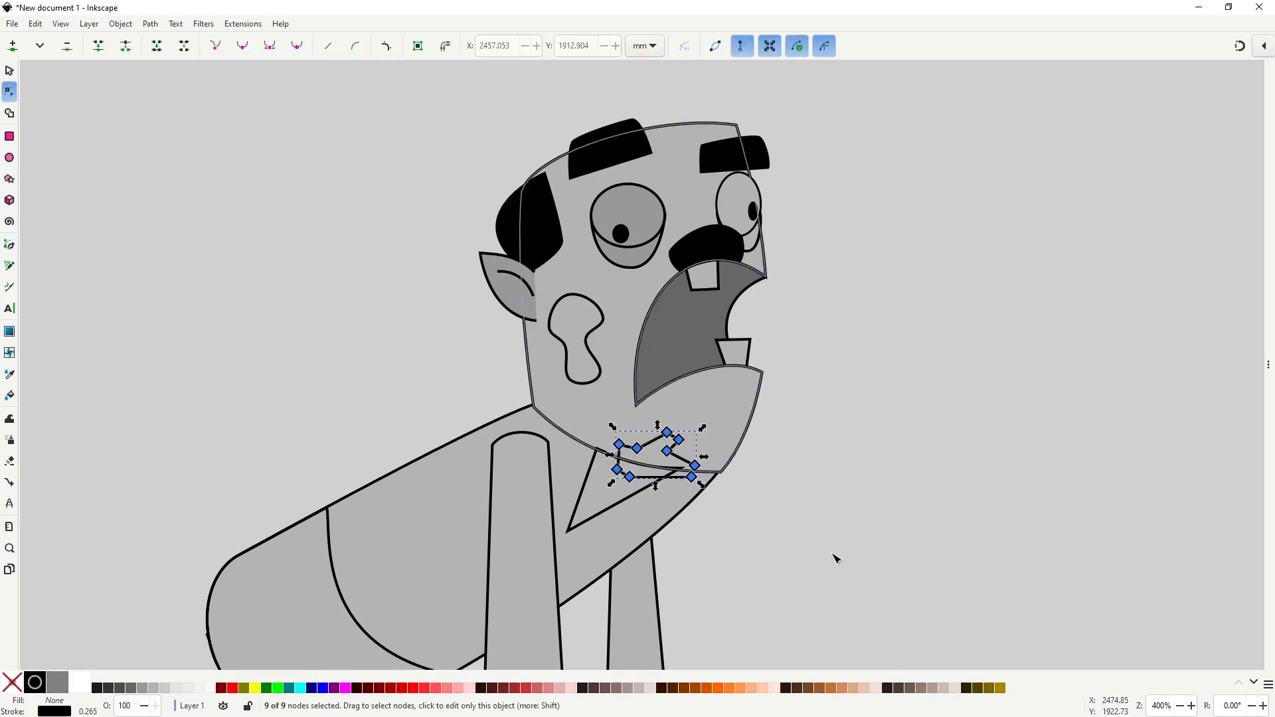
pyautogui.hotkey('shift', 's')
pyautogui.press('s')
pyautogui.click(812, 446)
pyautogui.scroll(2, 676, 458)
pyautogui.doubleClick(676, 457)
pyautogui.moveTo(656, 441); pyautogui.dragTo(602, 445)
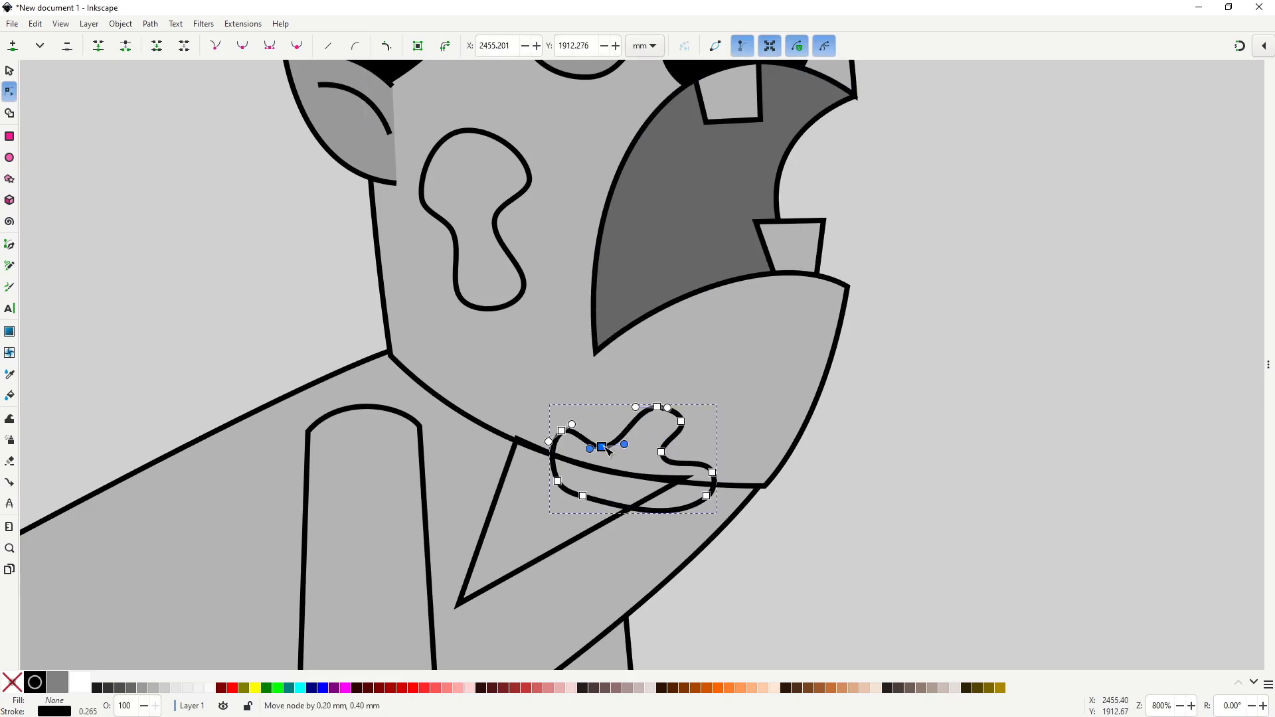
# Step: Duplicate the head and intersect the copy with the jaw blotch to trim the blotch at the jawline
pyautogui.press('s')
pyautogui.scroll(-1, 857, 458)
pyautogui.click(779, 415)
pyautogui.hotkey('ctrl', 'd')
pyautogui.keyDown('shift'); pyautogui.click(738, 493); pyautogui.keyUp('shift')
pyautogui.hotkey('ctrl', '*')
pyautogui.click(824, 518)
# Step: Adjust the collar triangle's upper nodes and edge so that they follow the underside of the jaw
pyautogui.press('n')
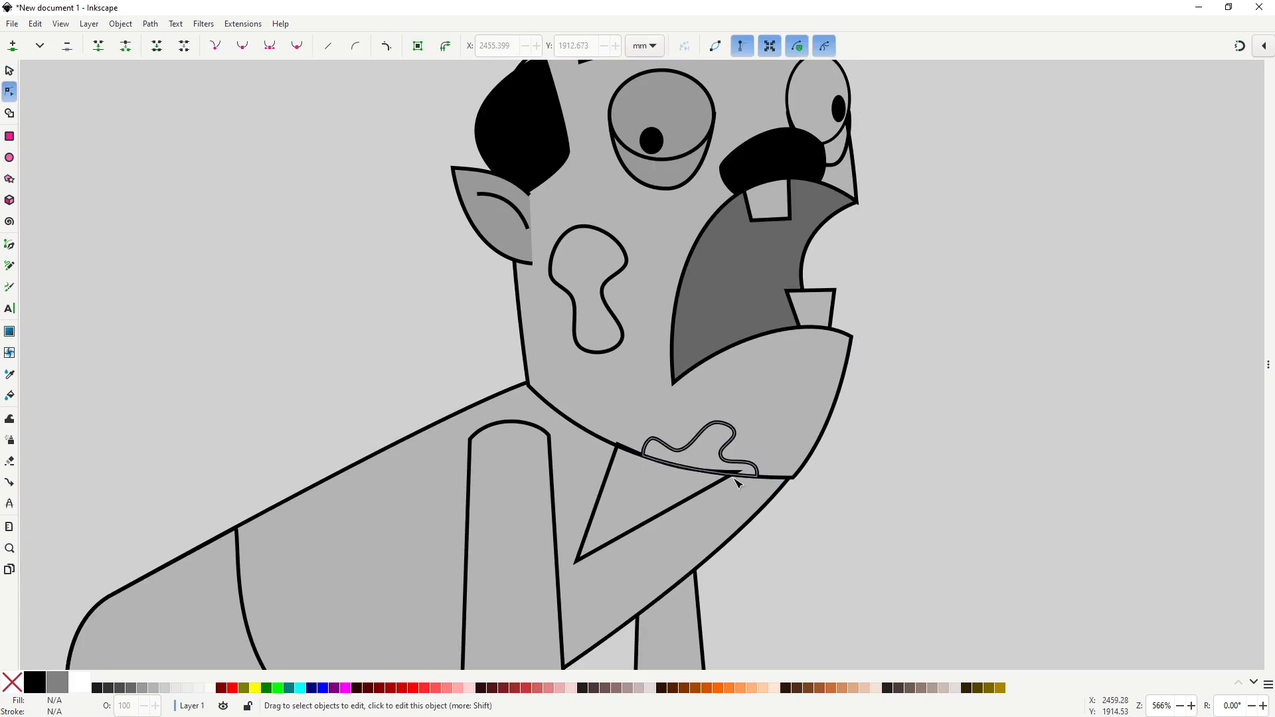
pyautogui.click(717, 486)
pyautogui.scroll(3, 716, 487)
pyautogui.moveTo(774, 444); pyautogui.dragTo(770, 450)
pyautogui.moveTo(608, 444); pyautogui.dragTo(587, 427)
pyautogui.moveTo(439, 364); pyautogui.dragTo(441, 370)
pyautogui.press('s')
pyautogui.scroll(-8, 545, 460)
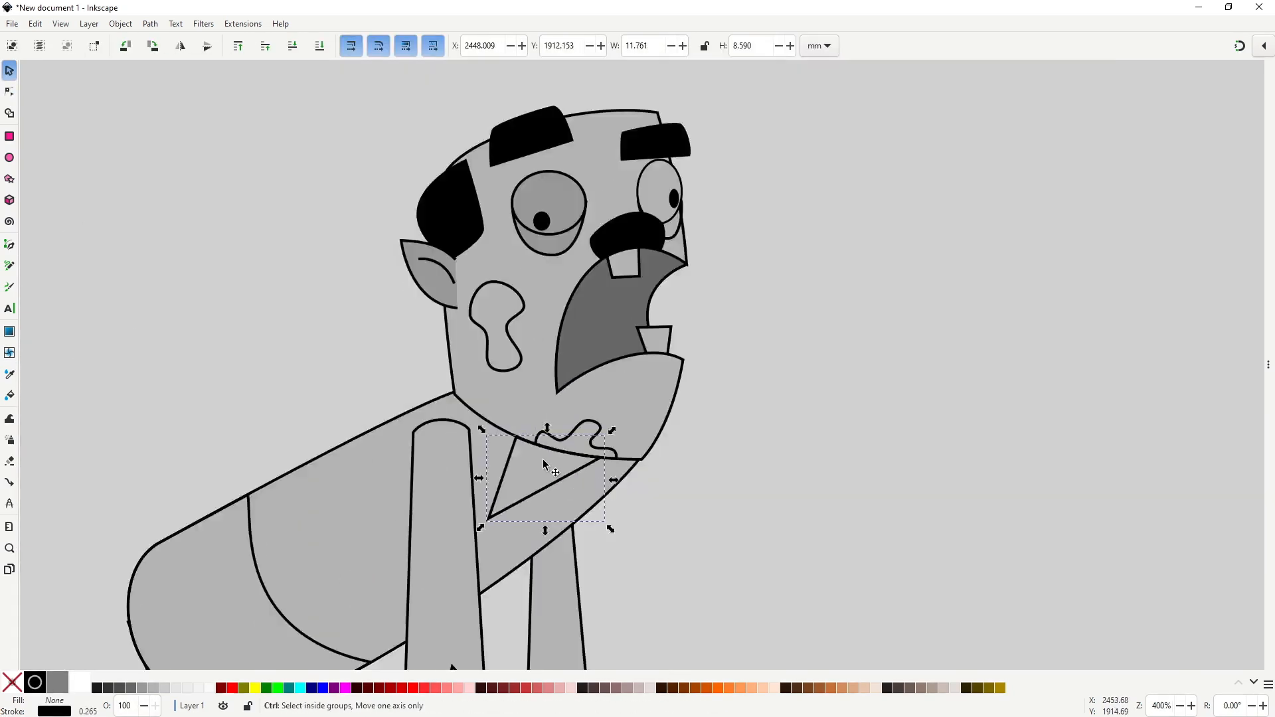
pyautogui.click(654, 513)
pyautogui.moveTo(654, 520); pyautogui.dragTo(672, 401)
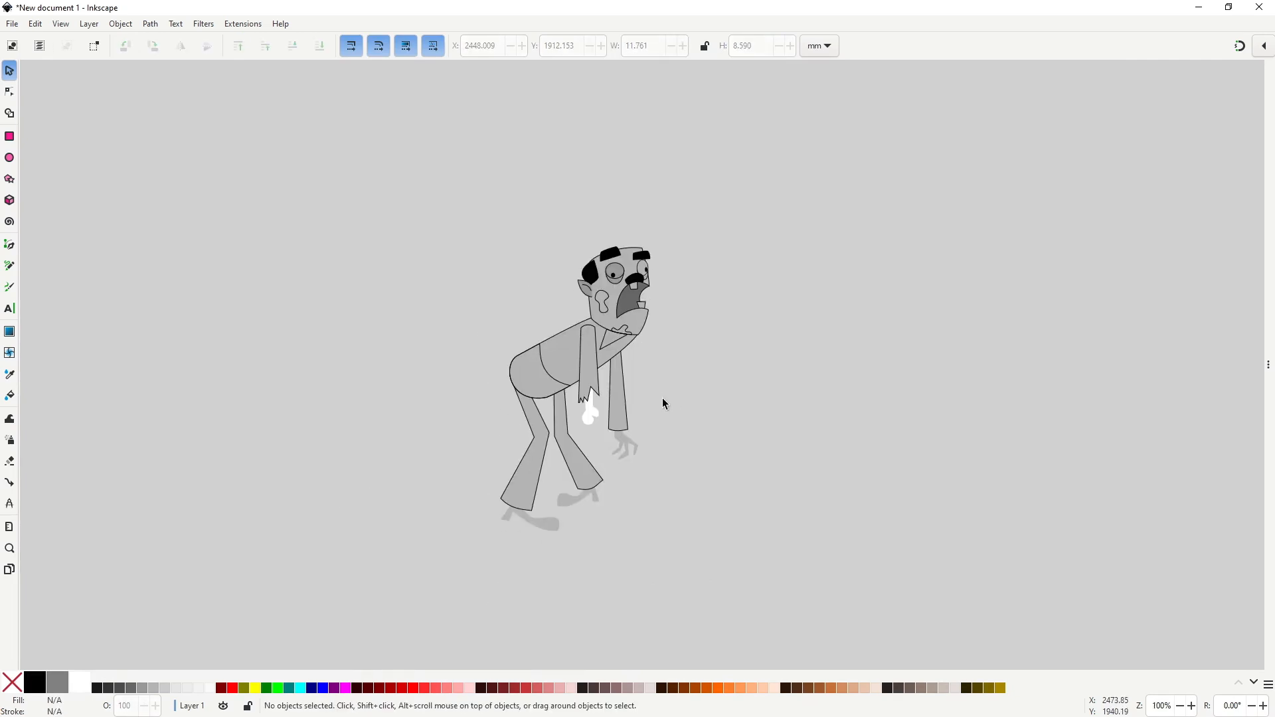
# Step: Fill the head, ear and hand with teal green without outlines, and set the ear line's stroke to HSL 159, 30, 37
pyautogui.hotkey('ctrl', 'shift', 'f')
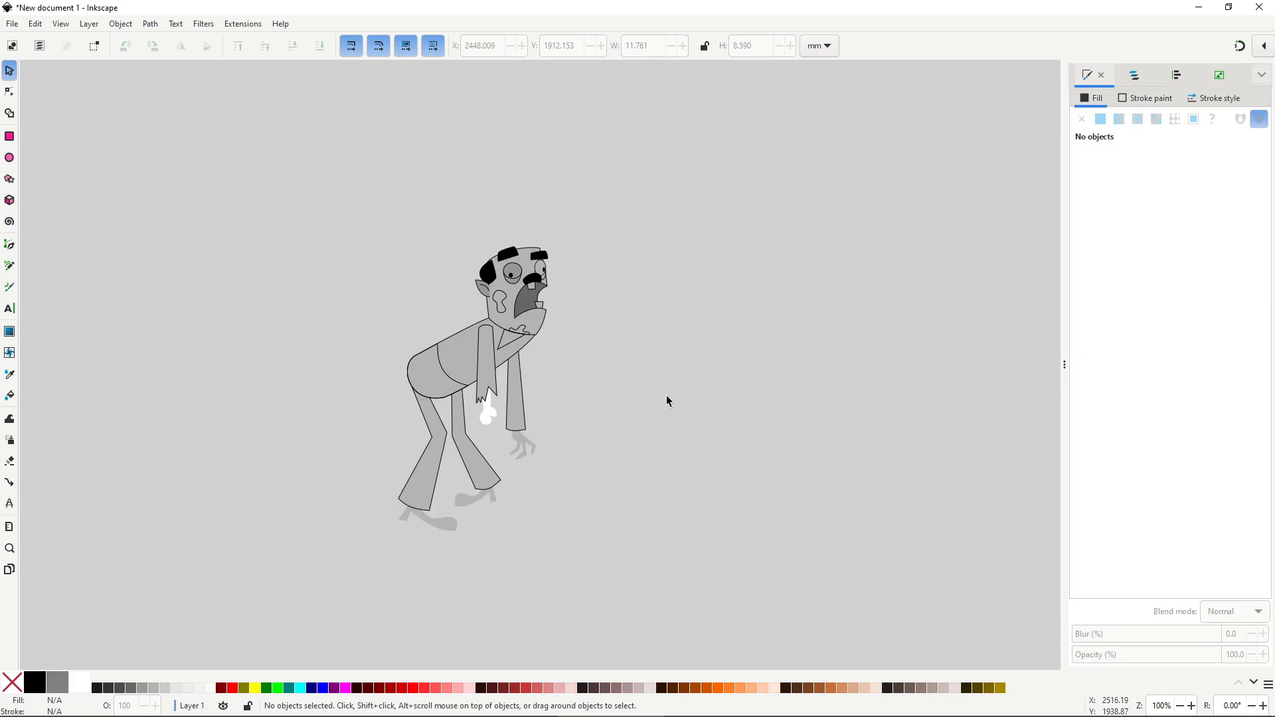
pyautogui.scroll(2, 527, 287)
pyautogui.press('n')
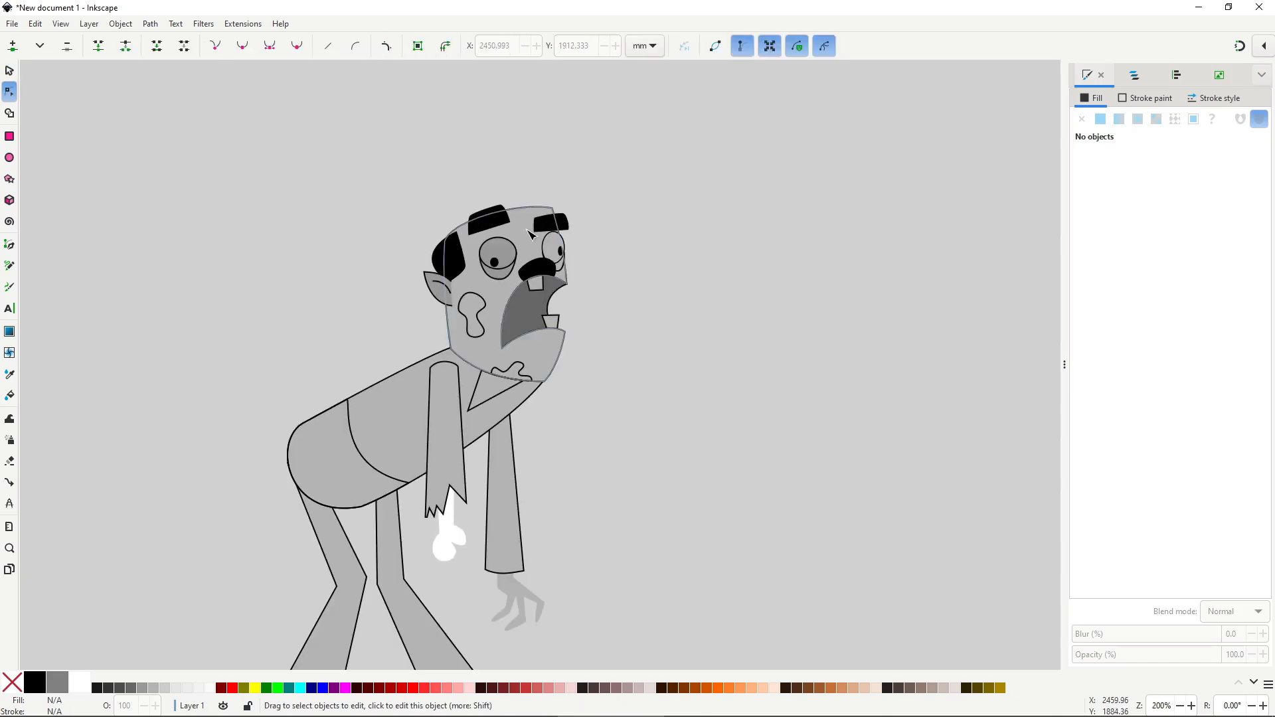
pyautogui.click(526, 254)
pyautogui.scroll(-5, 555, 327)
pyautogui.keyDown('shift'); pyautogui.click(524, 418); pyautogui.keyUp('shift')
pyautogui.scroll(-2, 572, 341)
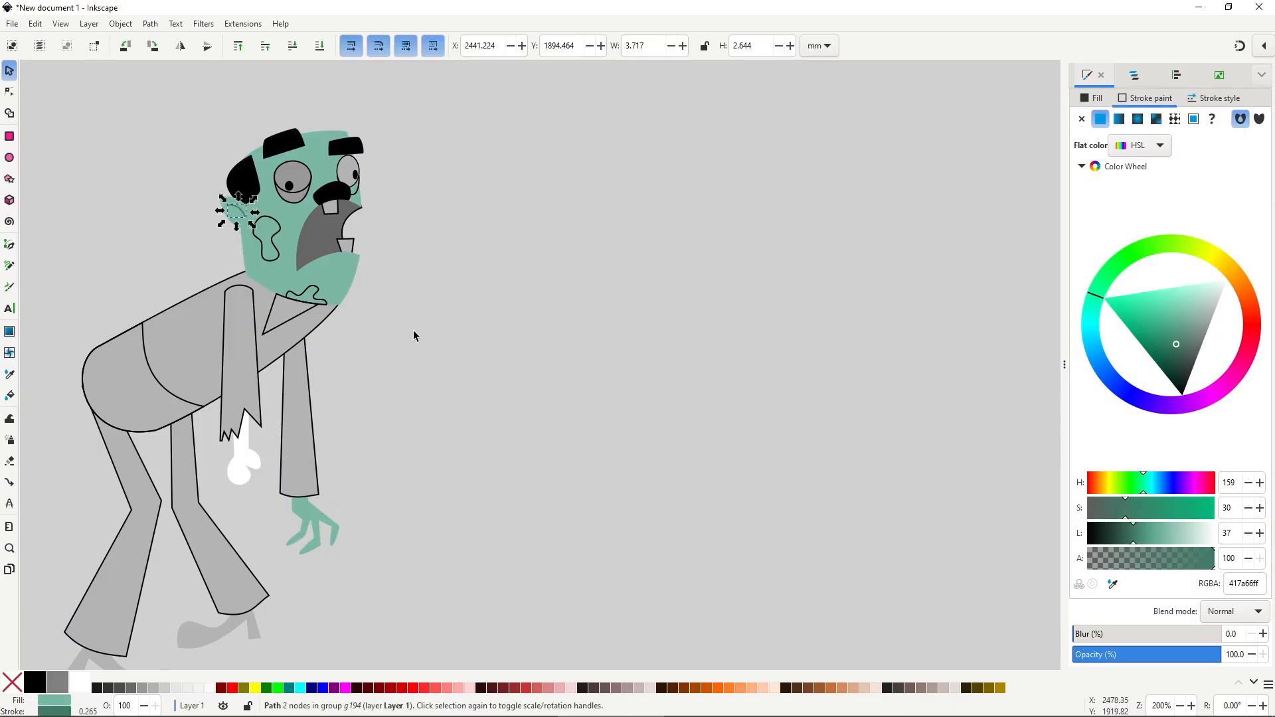
# Step: Fill both skin blotches with HSL 180, 10, 50 and both eyeballs with HSL 56, 30, 90, removing their outlines
pyautogui.click(348, 309)
pyautogui.click(307, 281)
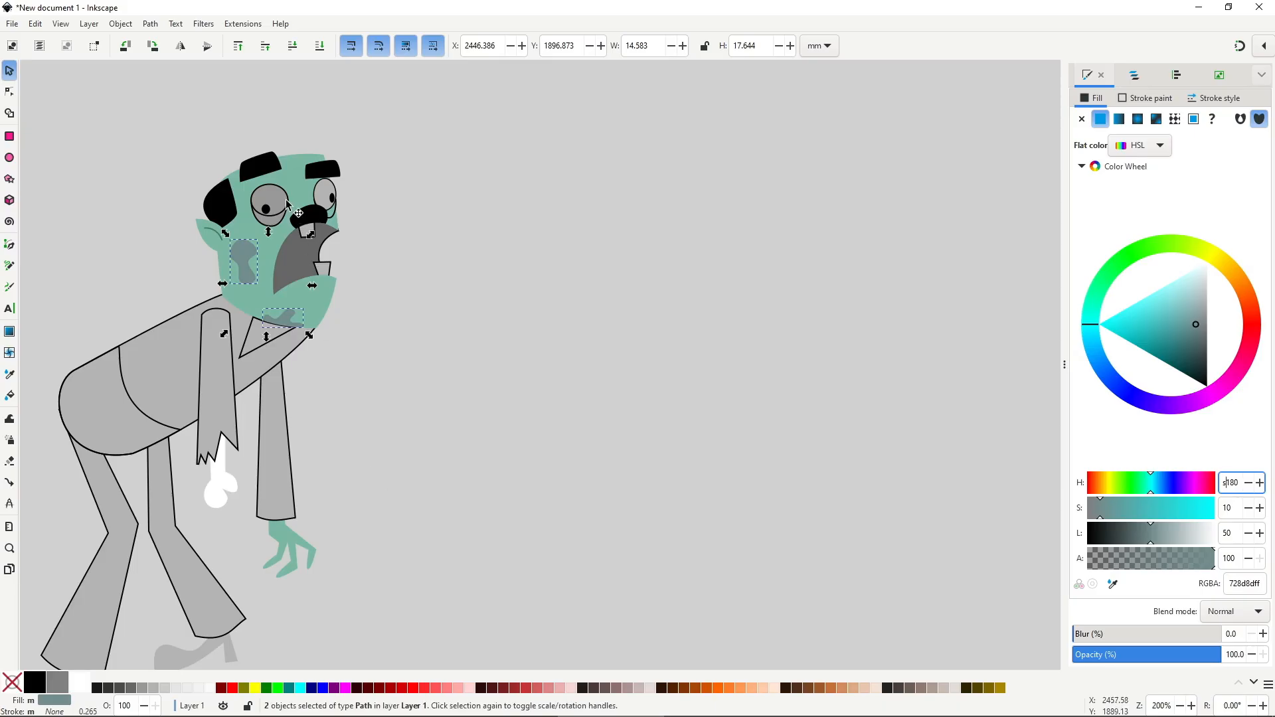
pyautogui.doubleClick(286, 204)
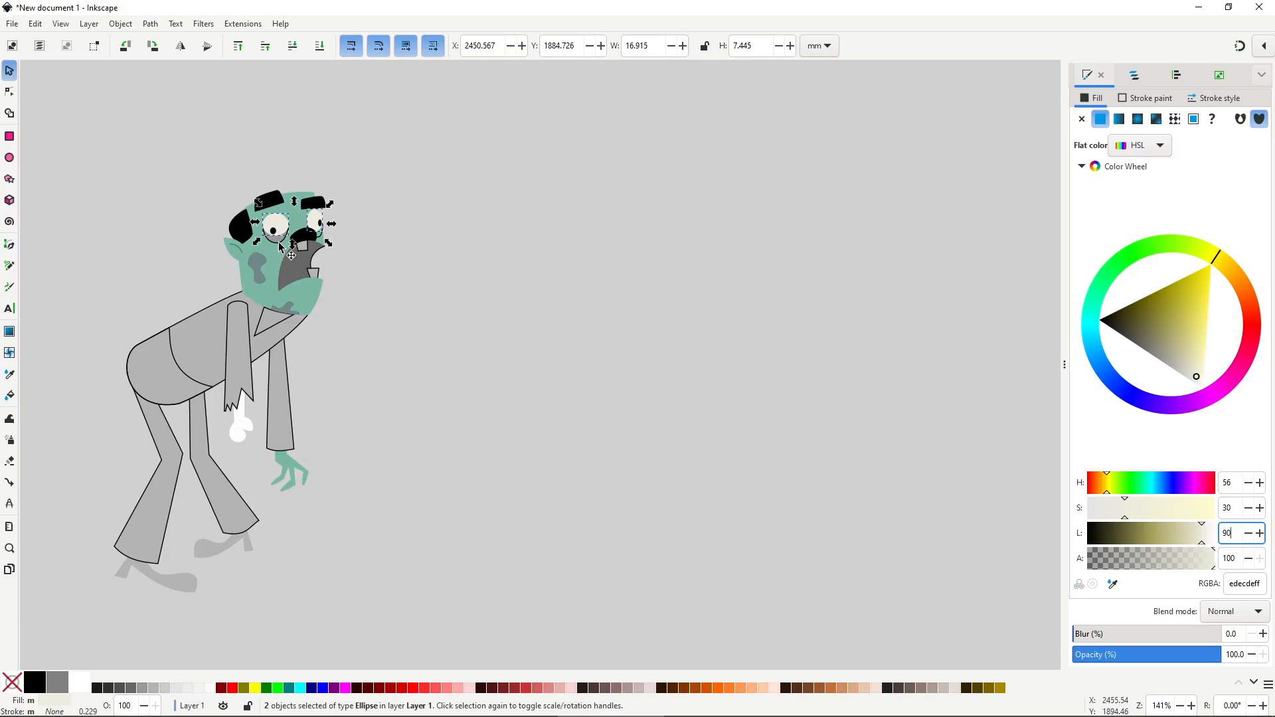
# Step: Fill the bags under the eyes with HSL 280, 10, 40 without outlines, and both pupils with HSL 225, 45, 45
pyautogui.click(280, 249)
pyautogui.scroll(3, 280, 249)
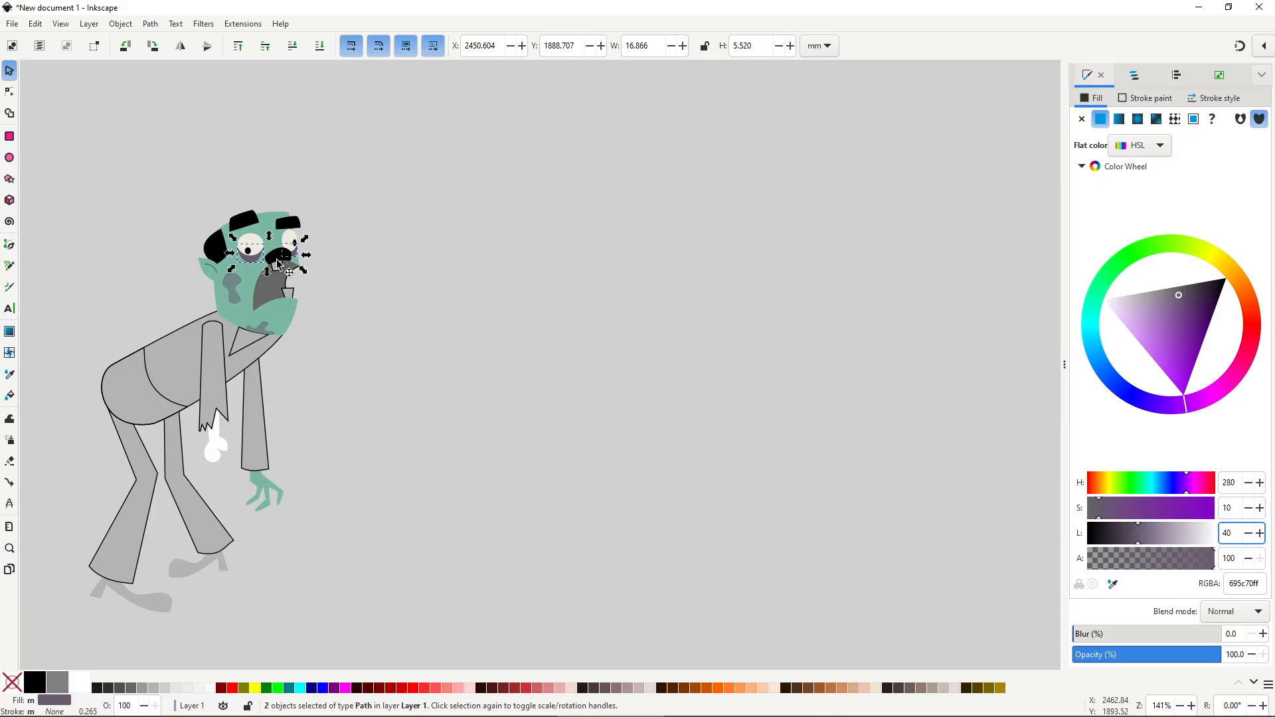
pyautogui.scroll(3, 268, 259)
pyautogui.click(214, 244)
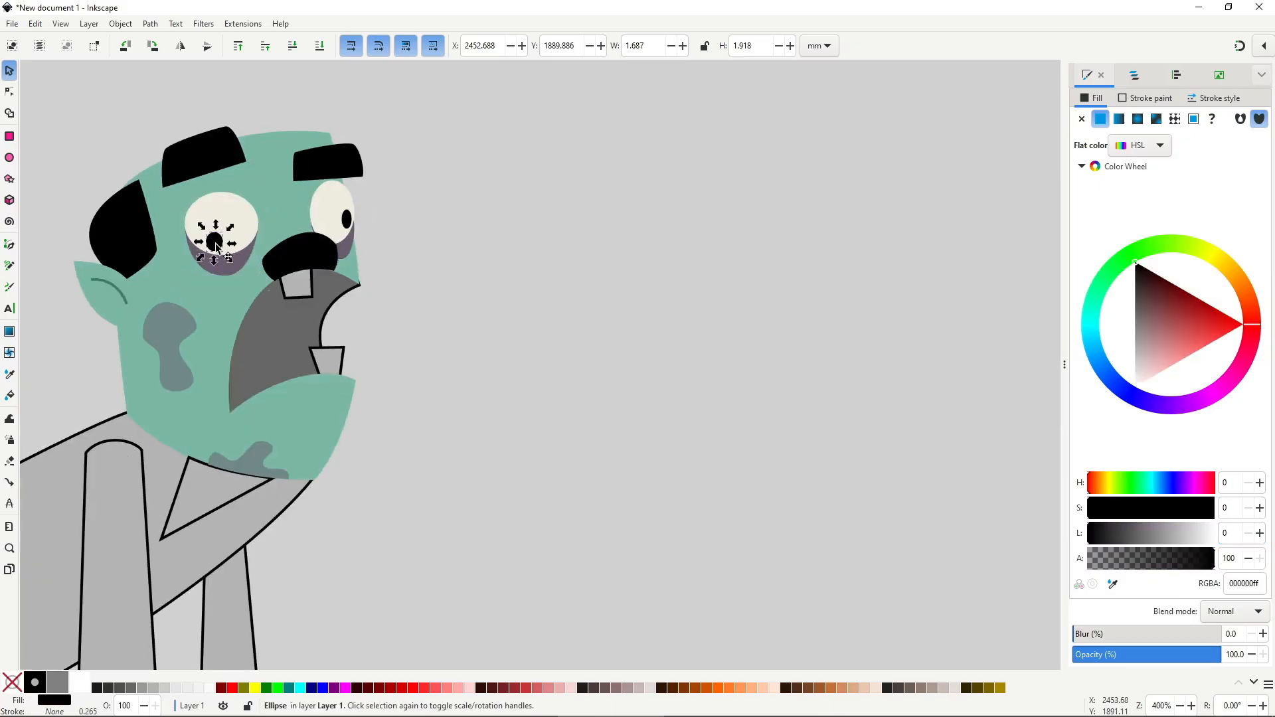
pyautogui.keyDown('shift'); pyautogui.click(344, 220); pyautogui.keyUp('shift')
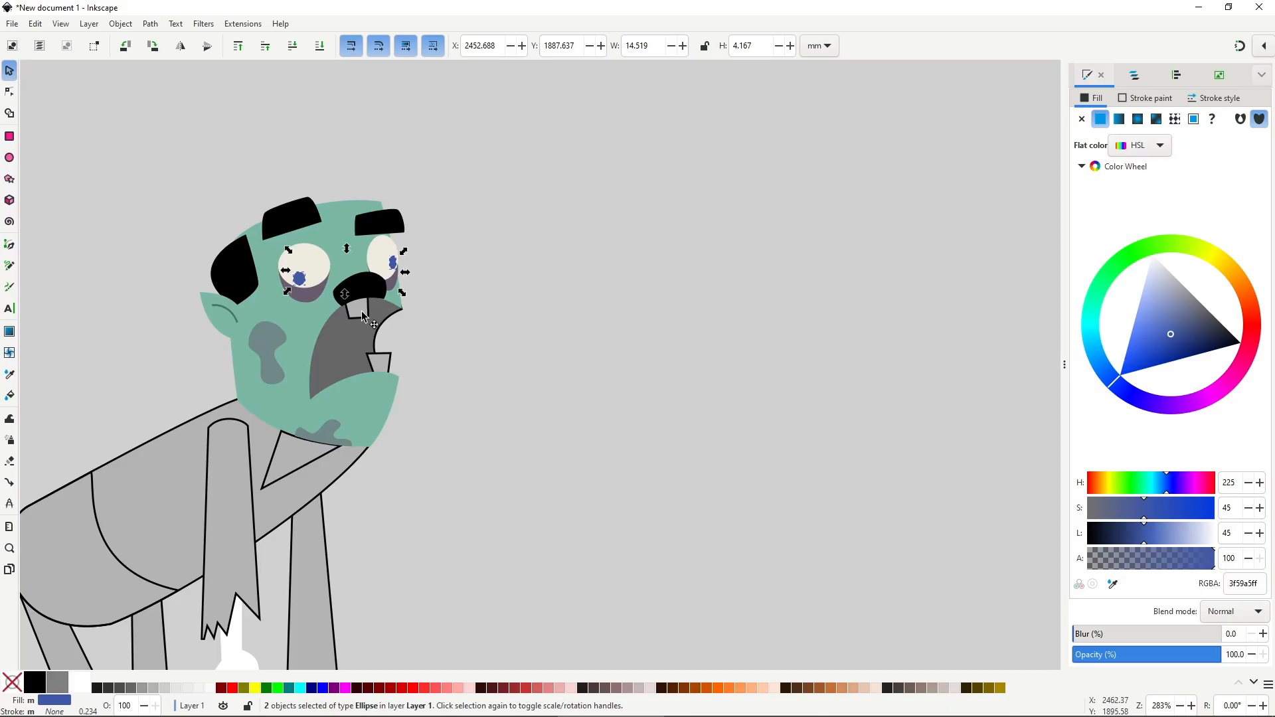
# Step: Fill both teeth with HSL 54, 65, 75 and the mouth with HSL 0, 40, 25, removing their outlines
pyautogui.click(364, 317)
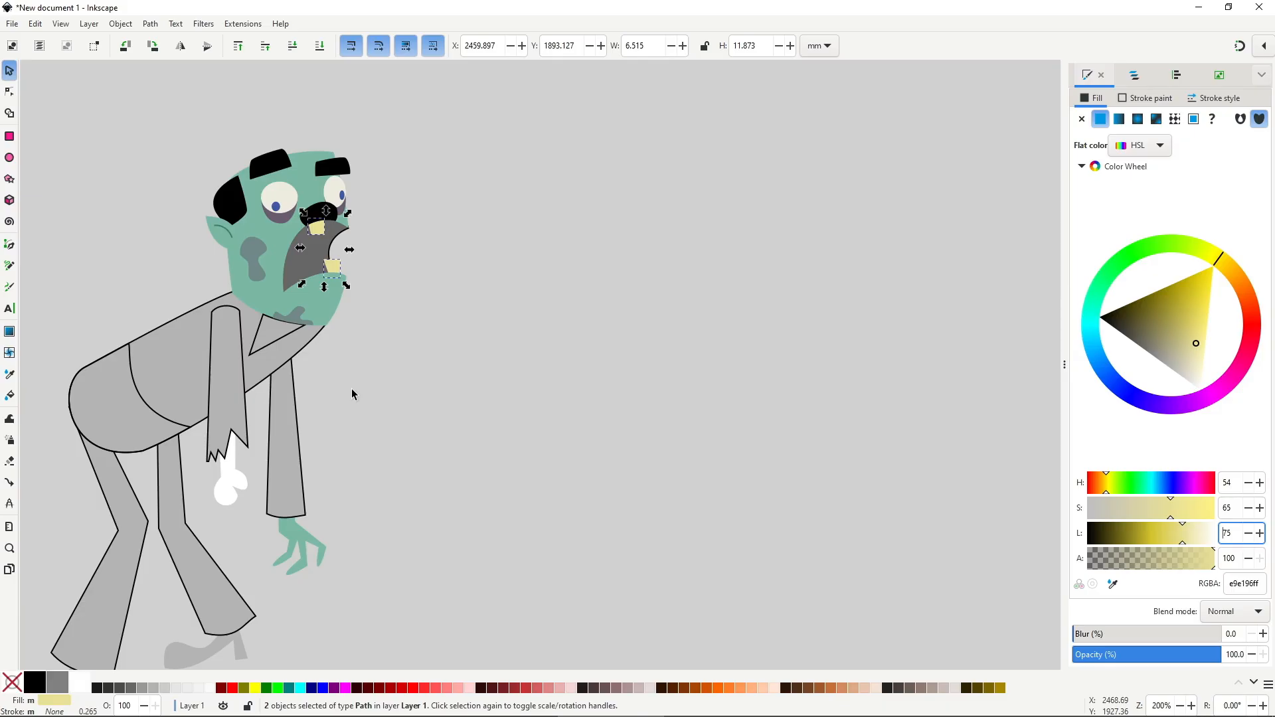
pyautogui.keyDown('ctrl'); pyautogui.click(304, 252); pyautogui.keyUp('ctrl')
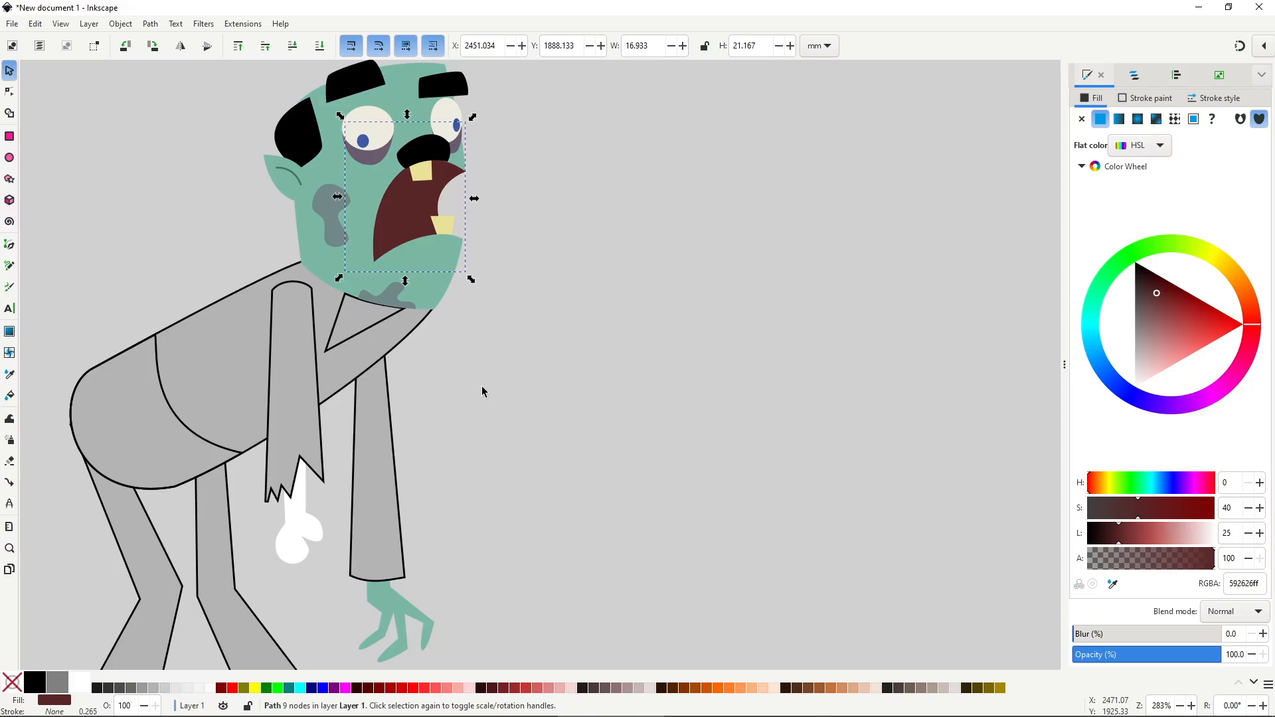
pyautogui.keyDown('ctrl'); pyautogui.scroll(-1, 482, 391); pyautogui.keyUp('ctrl')
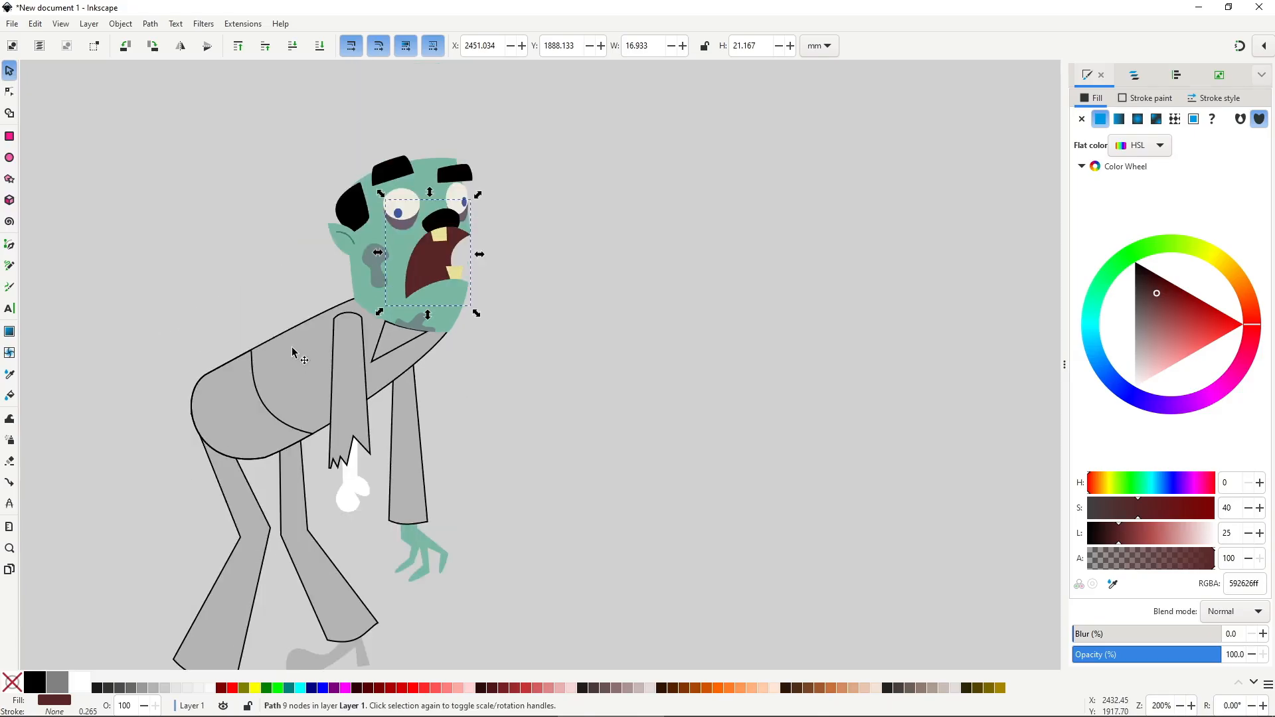
# Step: Fill the torso with HSL 10, 60, 65 and both sleeves with HSL 10, 60, 55, removing their outlines
pyautogui.click(293, 352)
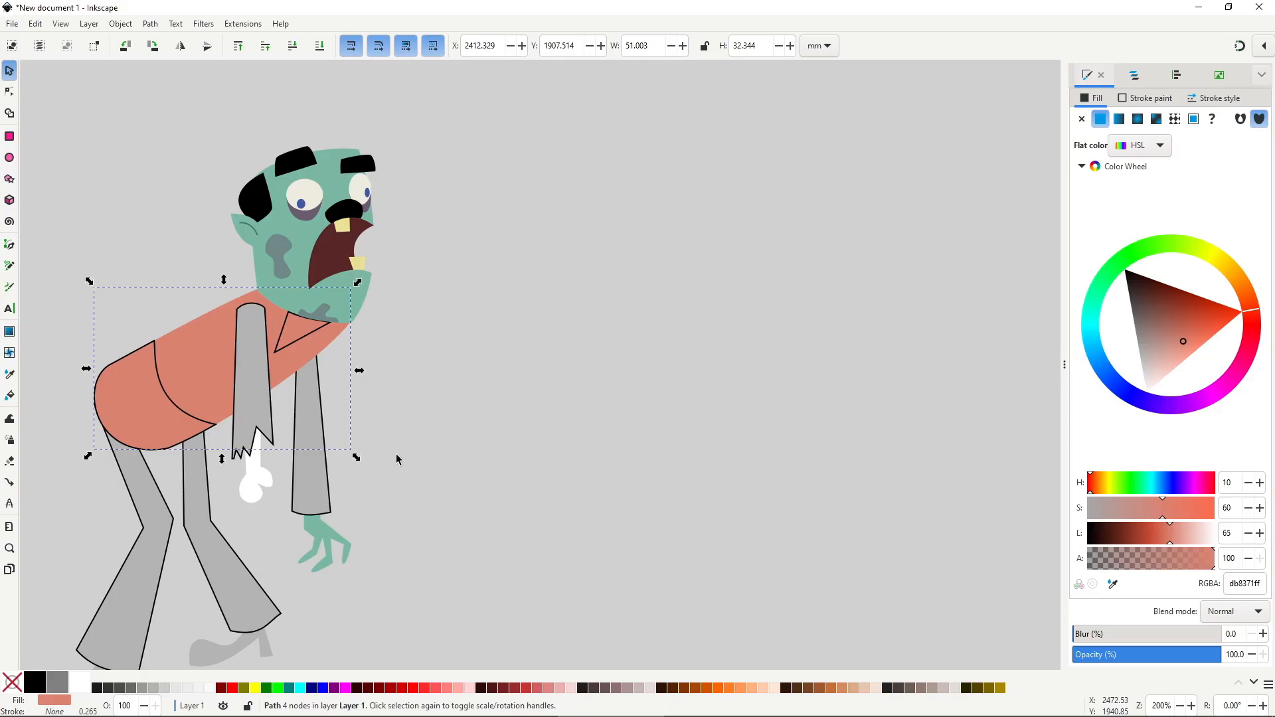
pyautogui.click(252, 396)
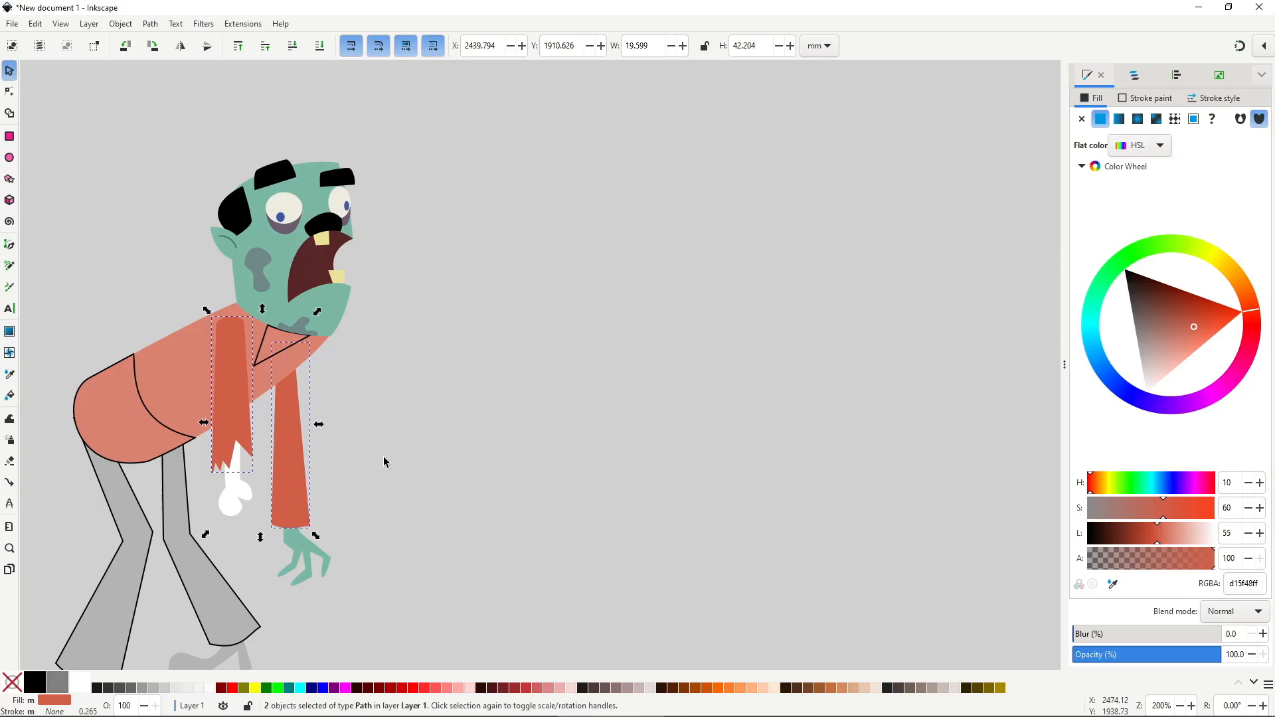
# Step: Fill the collar with near-white and the hip section and both trouser legs with HSL 350, 20, 30, all without outlines
pyautogui.click(363, 439)
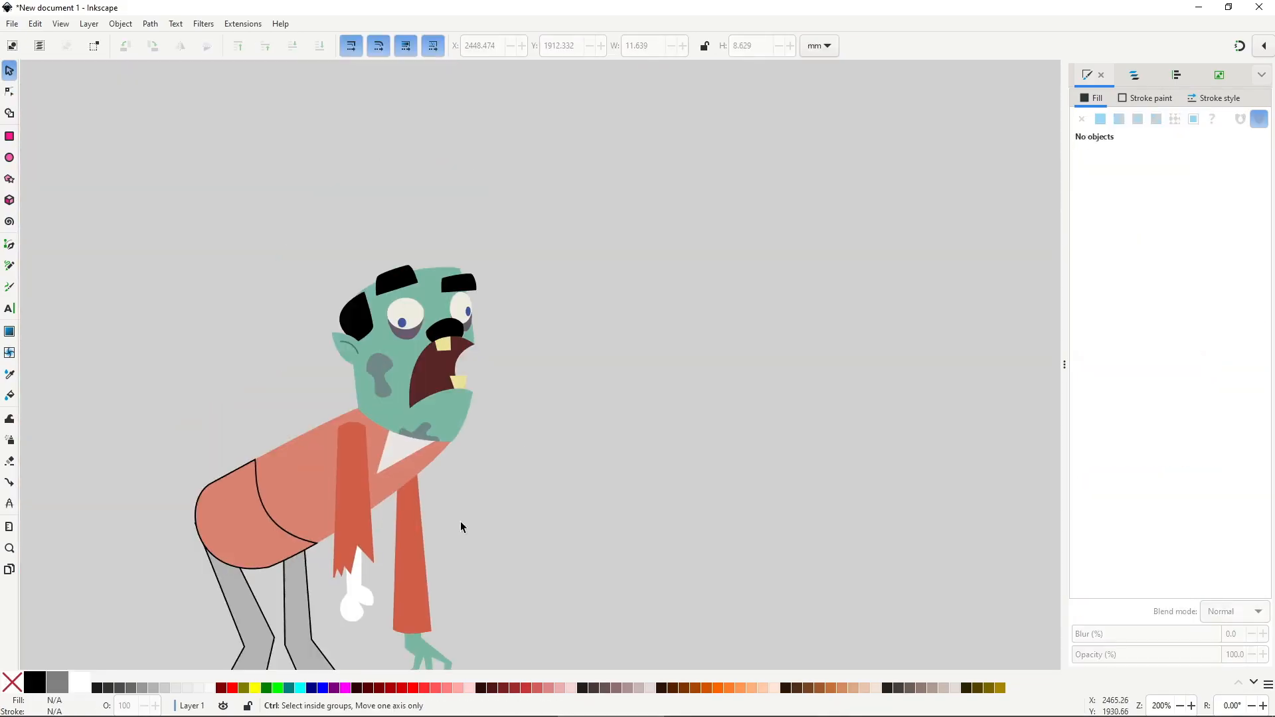
pyautogui.scroll(-5, 460, 521)
pyautogui.click(352, 379)
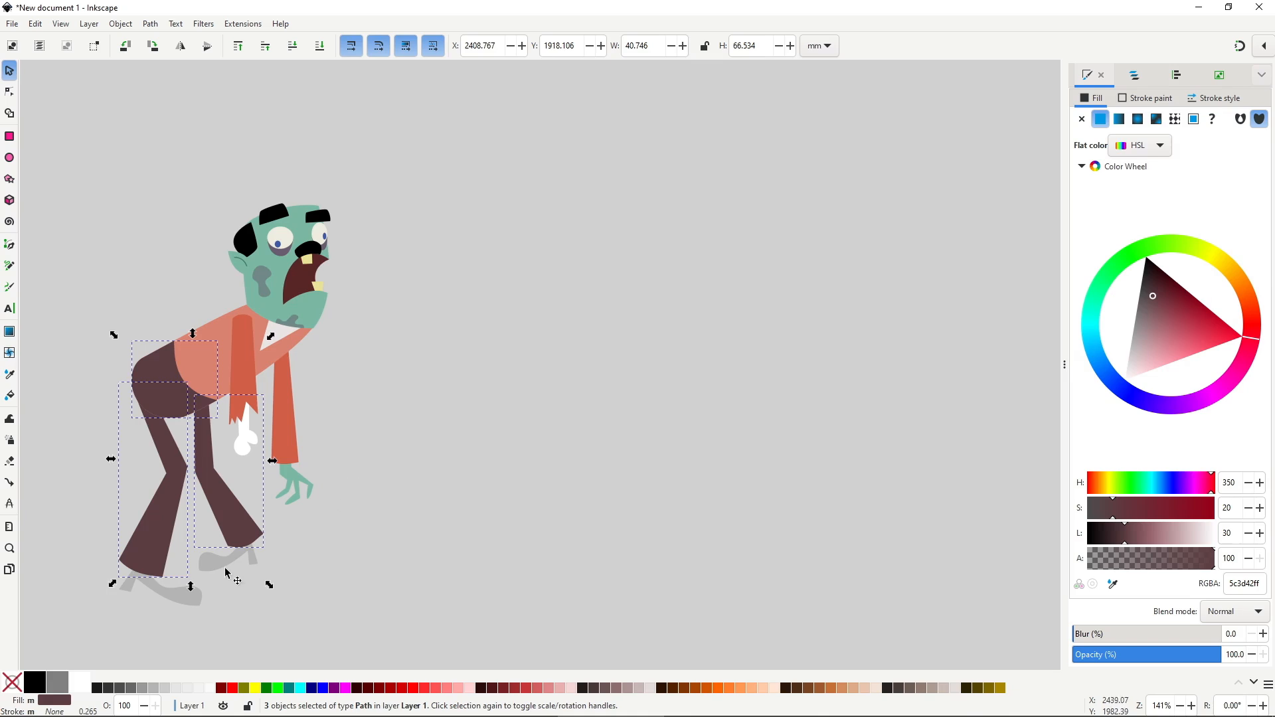
# Step: Fill both shoes with black sampled from the dark shape above the mouth
pyautogui.click(222, 566)
pyautogui.keyDown('shift'); pyautogui.click(193, 594); pyautogui.keyUp('shift')
pyautogui.press('d')
pyautogui.click(309, 249)
pyautogui.press('s')
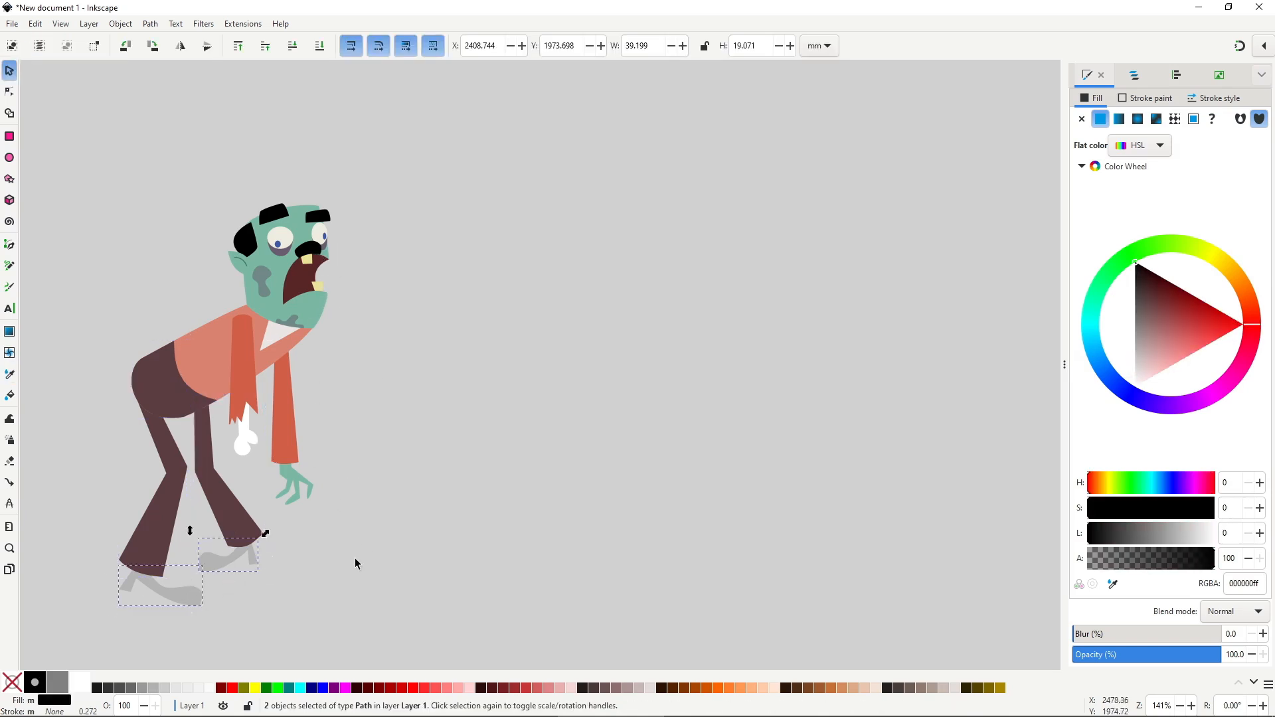
# Step: Slightly adjust the zombie's exposed arm bone and scale the green hand down to about 92%
pyautogui.click(352, 510)
pyautogui.moveTo(352, 506)
pyautogui.mouseDown()
pyautogui.moveTo(470, 498)
pyautogui.moveTo(487, 532)
pyautogui.mouseUp()
pyautogui.scroll(1, 326, 457)
pyautogui.click(435, 467)
pyautogui.click(370, 423)
pyautogui.moveTo(400, 446); pyautogui.dragTo(398, 443)
pyautogui.click(438, 469)
pyautogui.moveTo(486, 531); pyautogui.dragTo(480, 528)
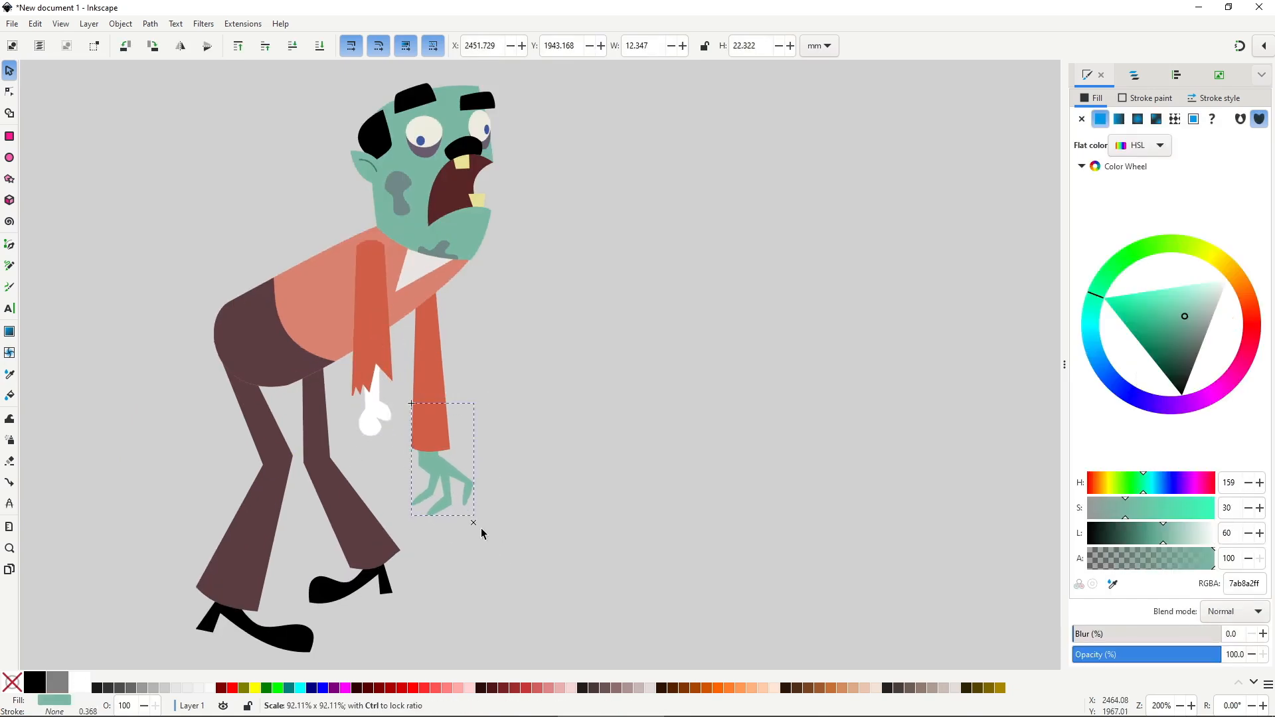
pyautogui.click(525, 443)
pyautogui.scroll(-1, 524, 442)
pyautogui.moveTo(365, 583); pyautogui.dragTo(365, 580)
pyautogui.click(491, 515)
pyautogui.scroll(-1, 492, 514)
pyautogui.moveTo(584, 533); pyautogui.dragTo(660, 481)
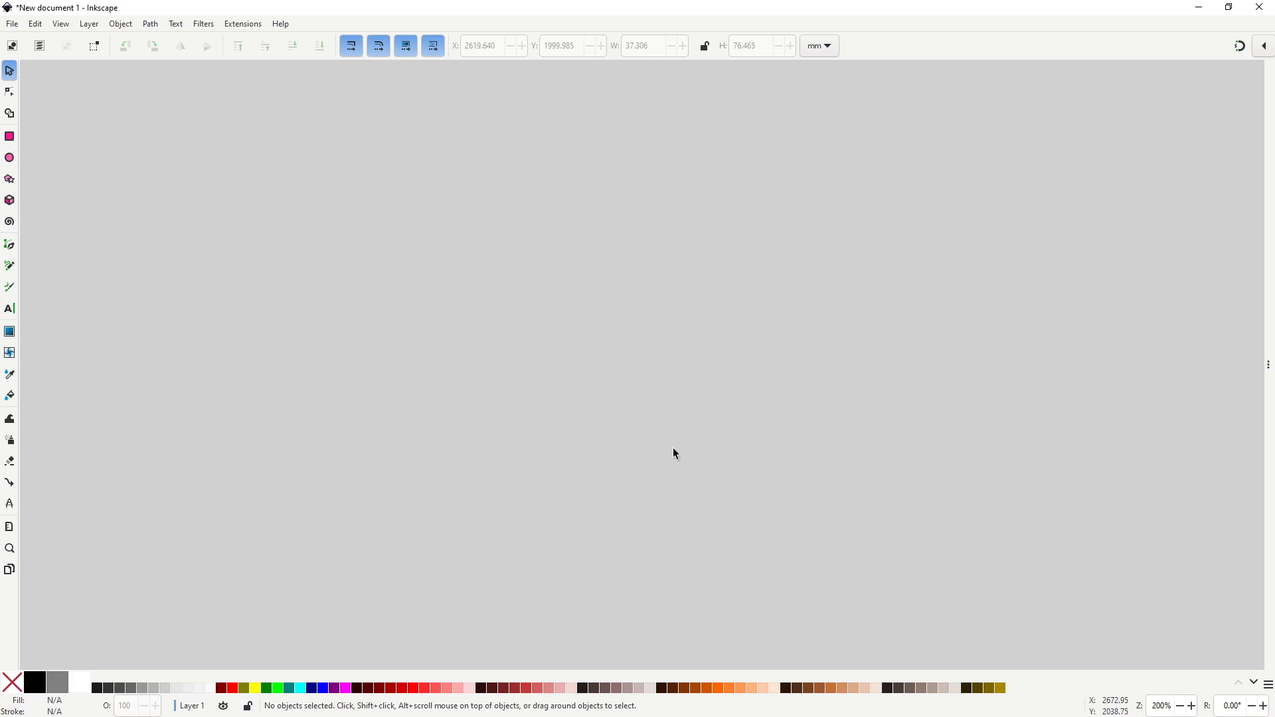
# Step: Draw a closed tombstone outline with a pointed peak, about 19 mm wide, in the empty area beside the zombie
pyautogui.press('b')
pyautogui.click(555, 418)
pyautogui.click(549, 276)
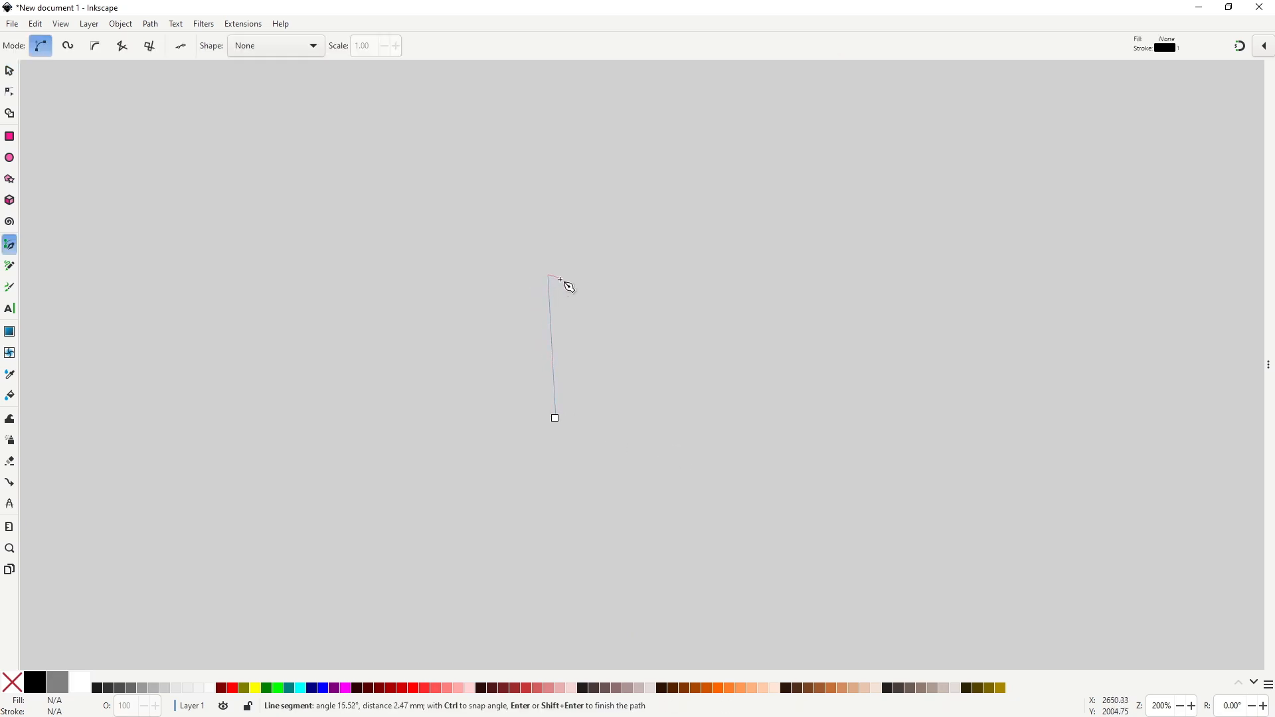
pyautogui.click(582, 242)
pyautogui.click(607, 287)
pyautogui.click(624, 289)
pyautogui.click(640, 465)
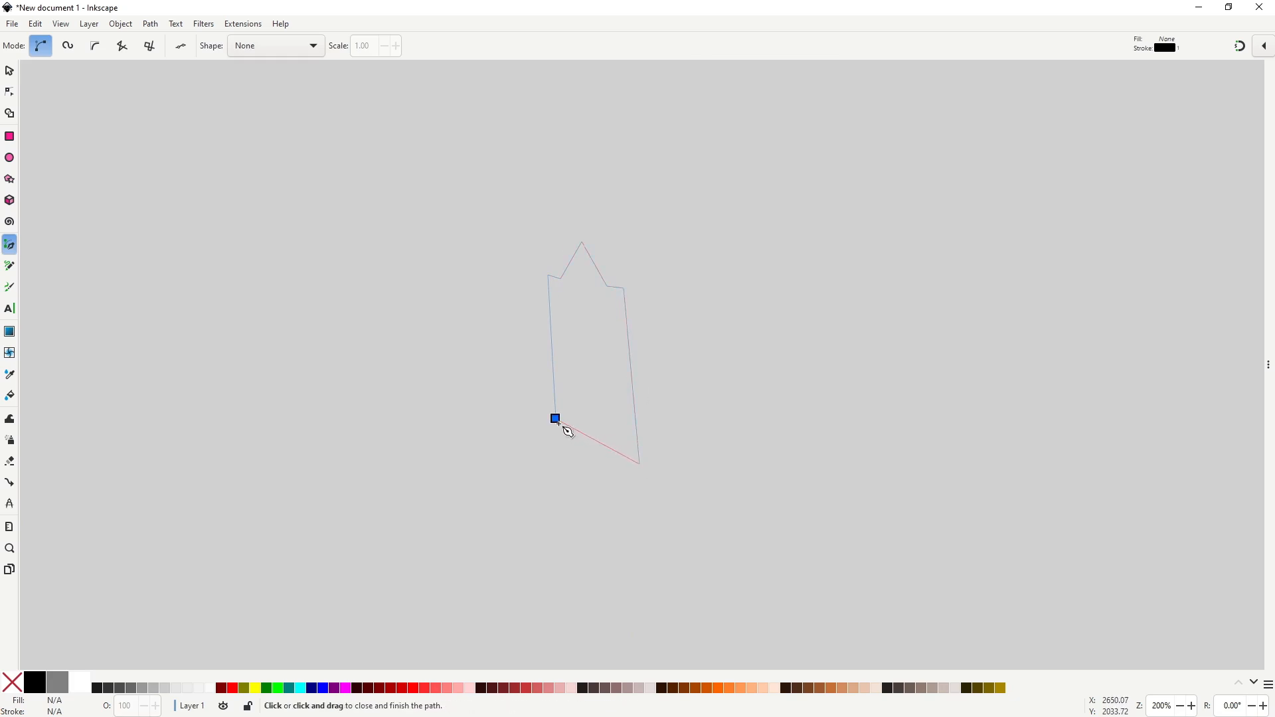
pyautogui.click(559, 422)
# Step: Shift the tombstone outline's lower-left node outward so the left edge runs nearly vertical
pyautogui.press('n')
pyautogui.moveTo(562, 420); pyautogui.dragTo(556, 420)
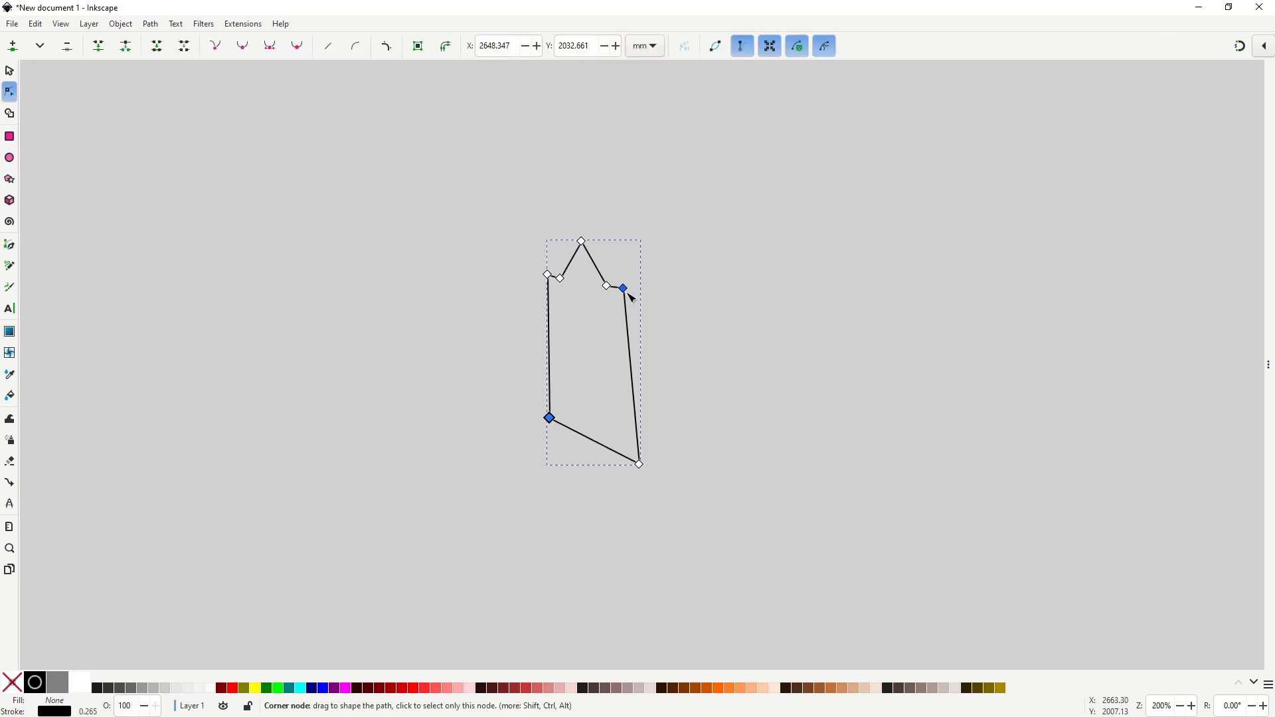
pyautogui.click(624, 290)
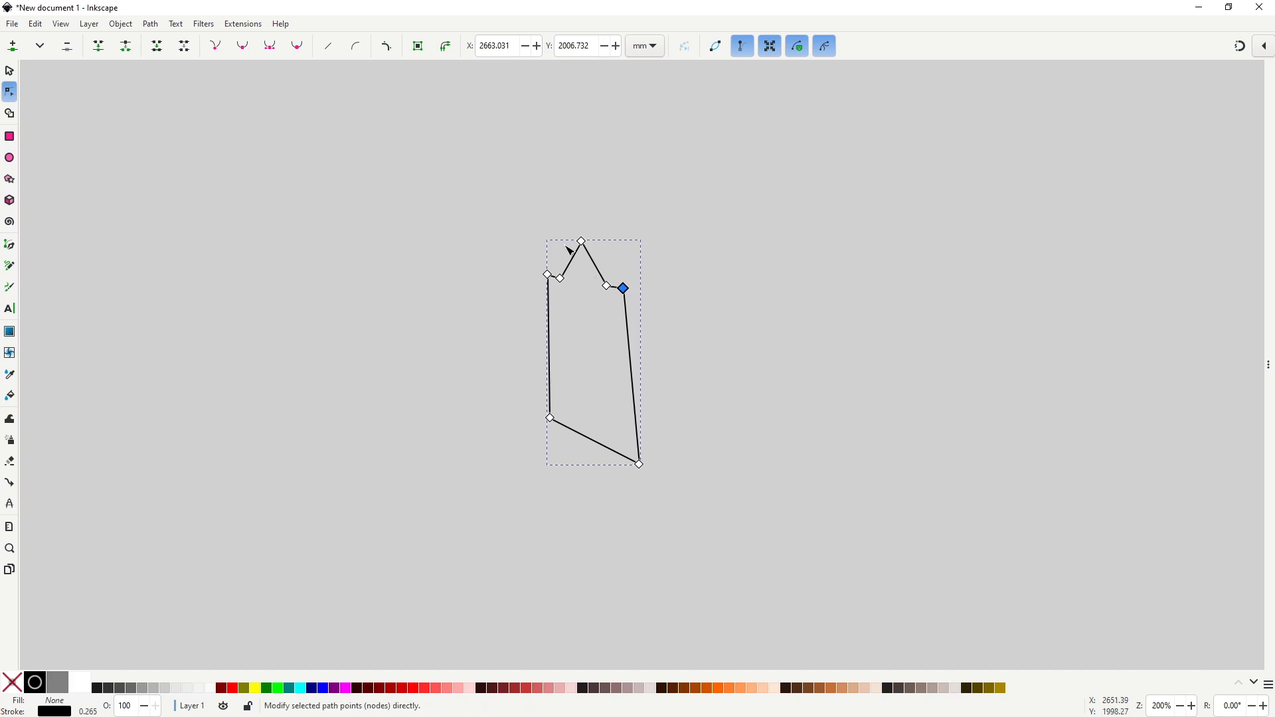
# Step: Delete the tombstone's peak node, shape the resulting curve into a rounded arch and widen the right shoulder
pyautogui.scroll(2, 580, 263)
pyautogui.click(583, 219)
pyautogui.press('Delete')
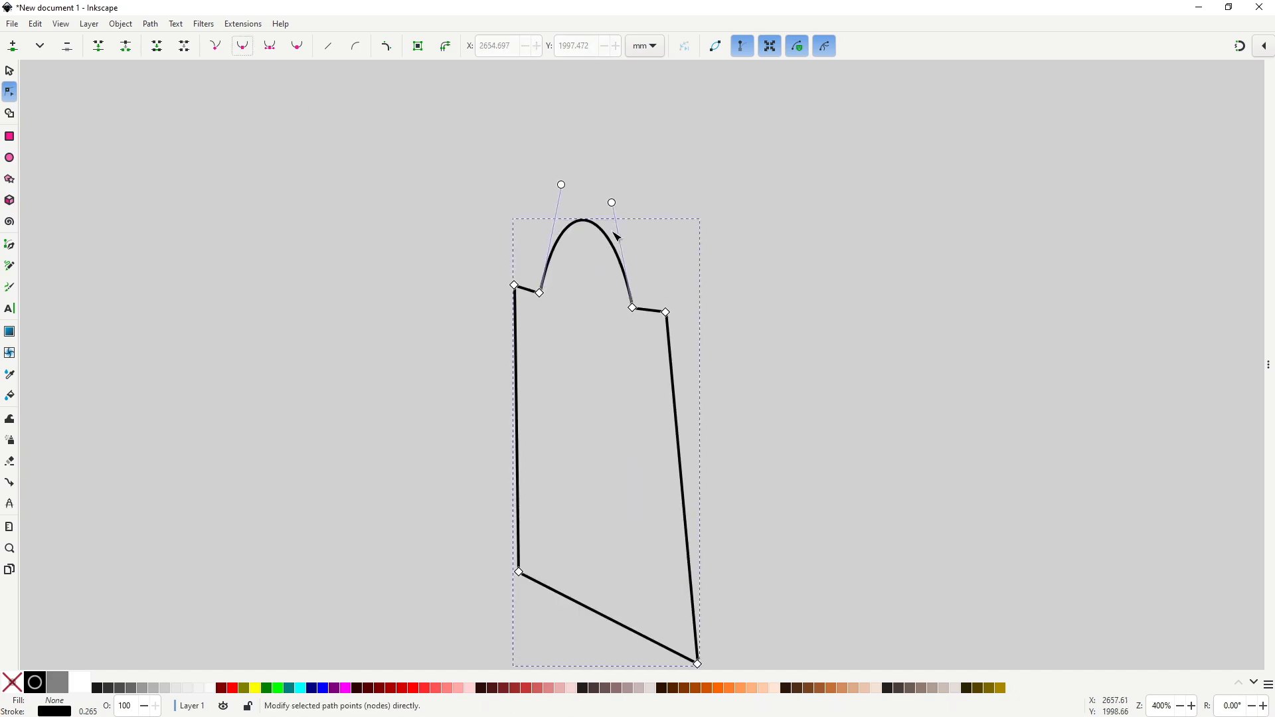
pyautogui.moveTo(612, 202); pyautogui.dragTo(628, 221)
pyautogui.moveTo(560, 186); pyautogui.dragTo(559, 190)
pyautogui.scroll(-1, 577, 336)
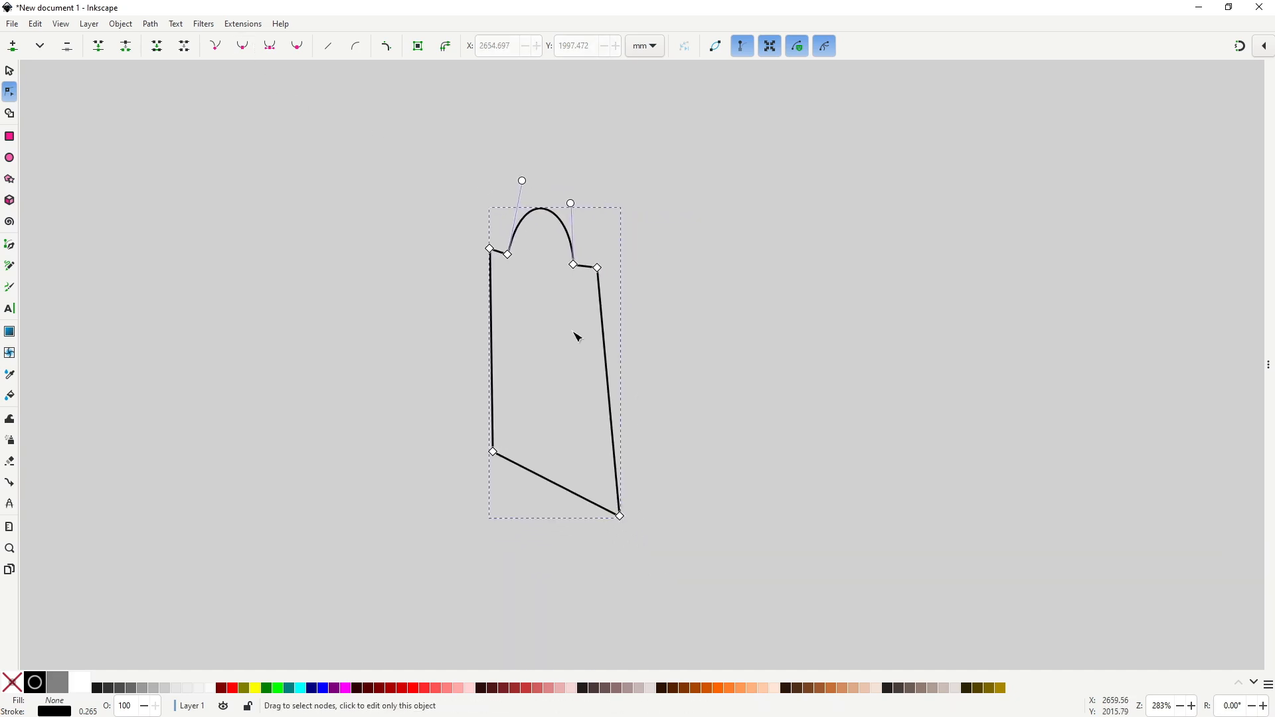
pyautogui.moveTo(601, 273); pyautogui.dragTo(608, 273)
# Step: Fill the tombstone face with light grey and remove its outline
pyautogui.press('s')
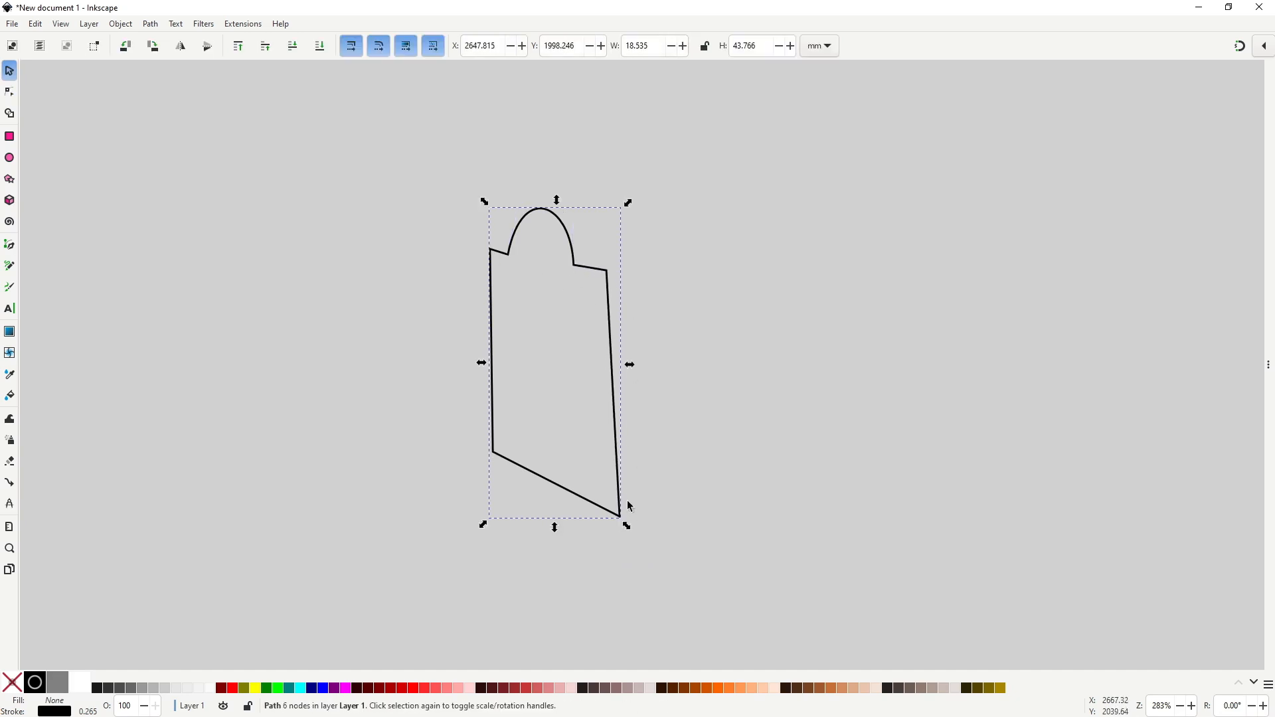
pyautogui.click(145, 690)
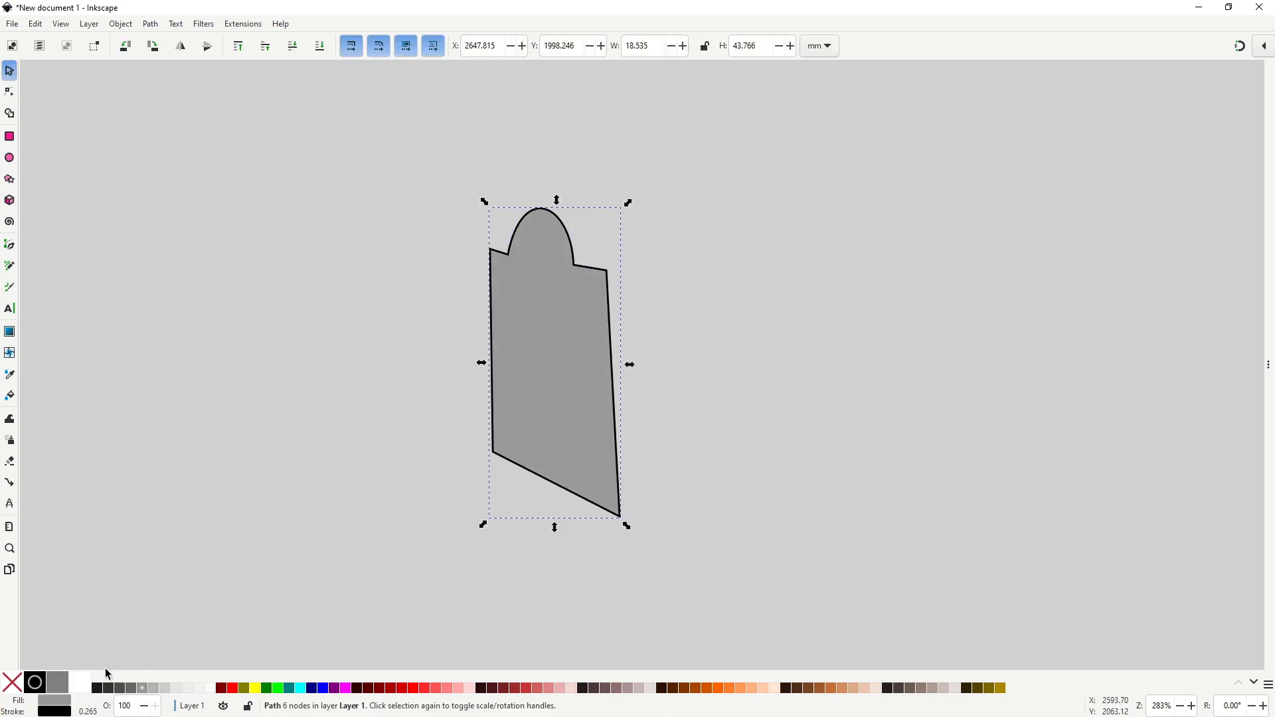
pyautogui.click(157, 688)
pyautogui.keyDown('shift'); pyautogui.click(13, 683); pyautogui.keyUp('shift')
# Step: Duplicate the tombstone face, offset the copy slightly to its right, fill it black and lower it behind the face
pyautogui.hotkey('ctrl', 'd')
pyautogui.moveTo(585, 478); pyautogui.dragTo(621, 467)
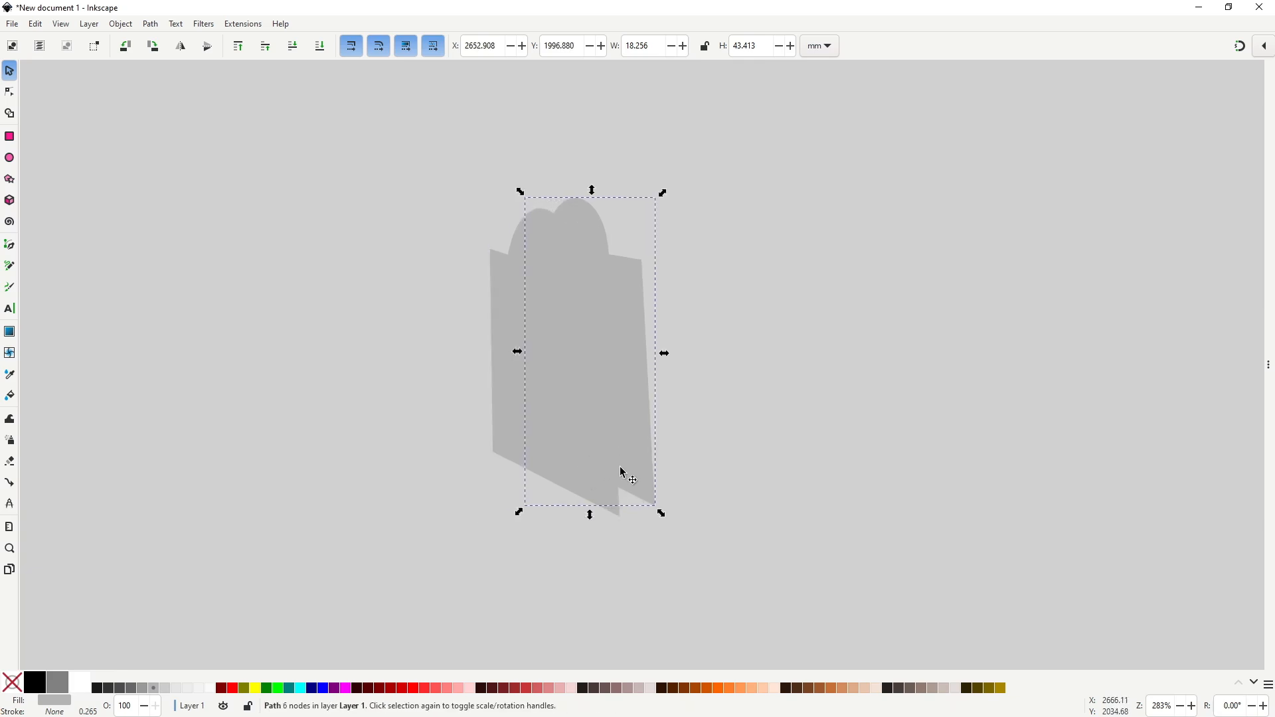
pyautogui.click(40, 686)
pyautogui.press('pagedown')
pyautogui.press('n')
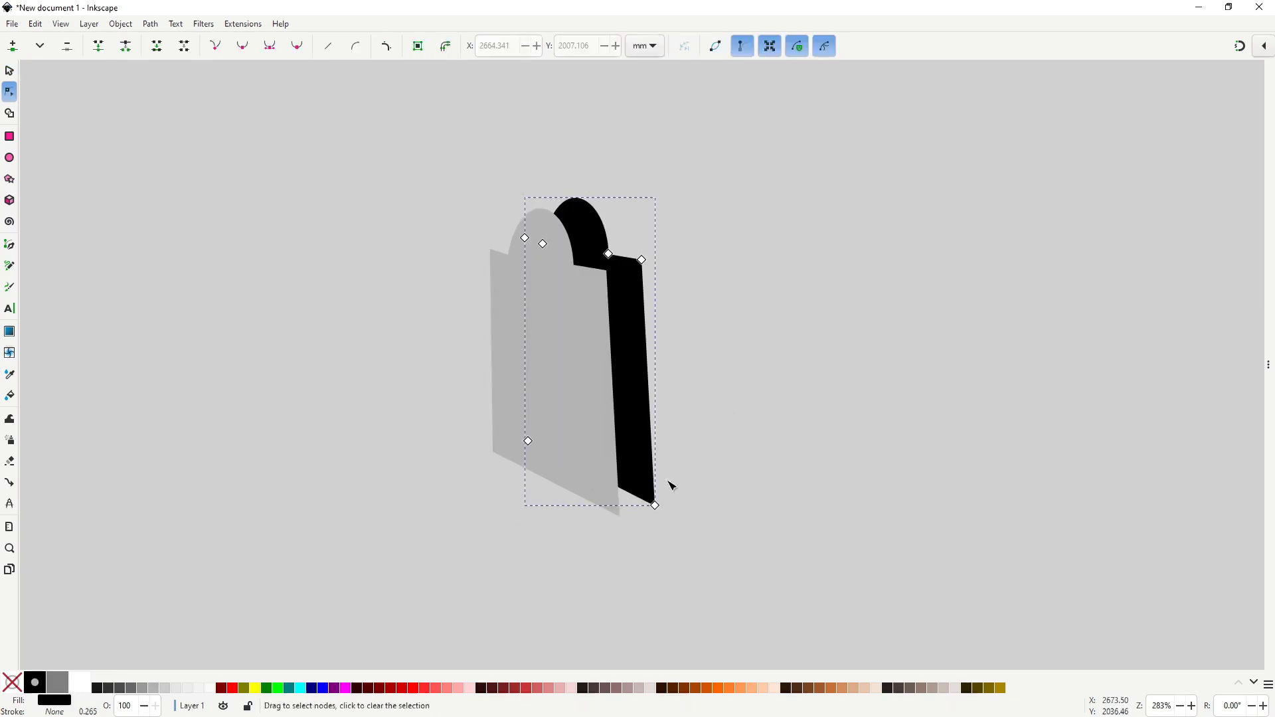
pyautogui.press('s')
pyautogui.moveTo(631, 320); pyautogui.dragTo(625, 330)
# Step: Raise the black copy's right shoulder slightly and move its bottom nodes to form an angled side face meeting the front corner
pyautogui.press('n')
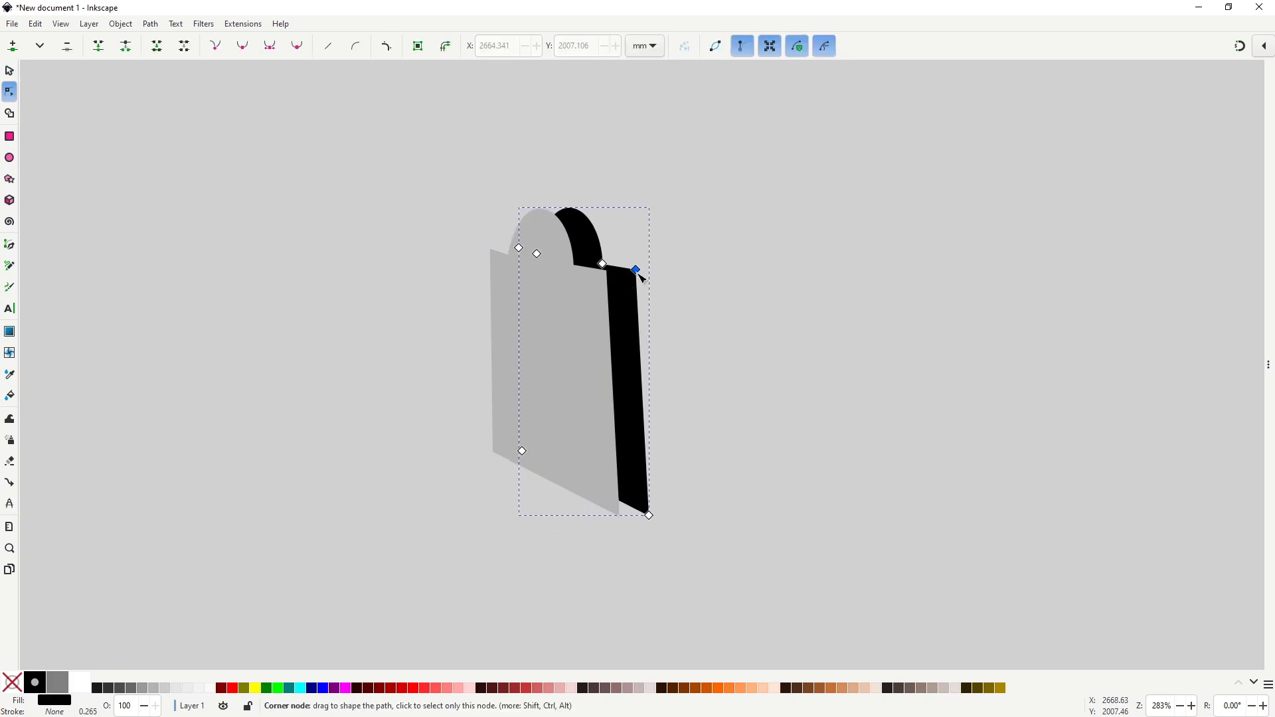
pyautogui.moveTo(628, 272); pyautogui.dragTo(594, 256)
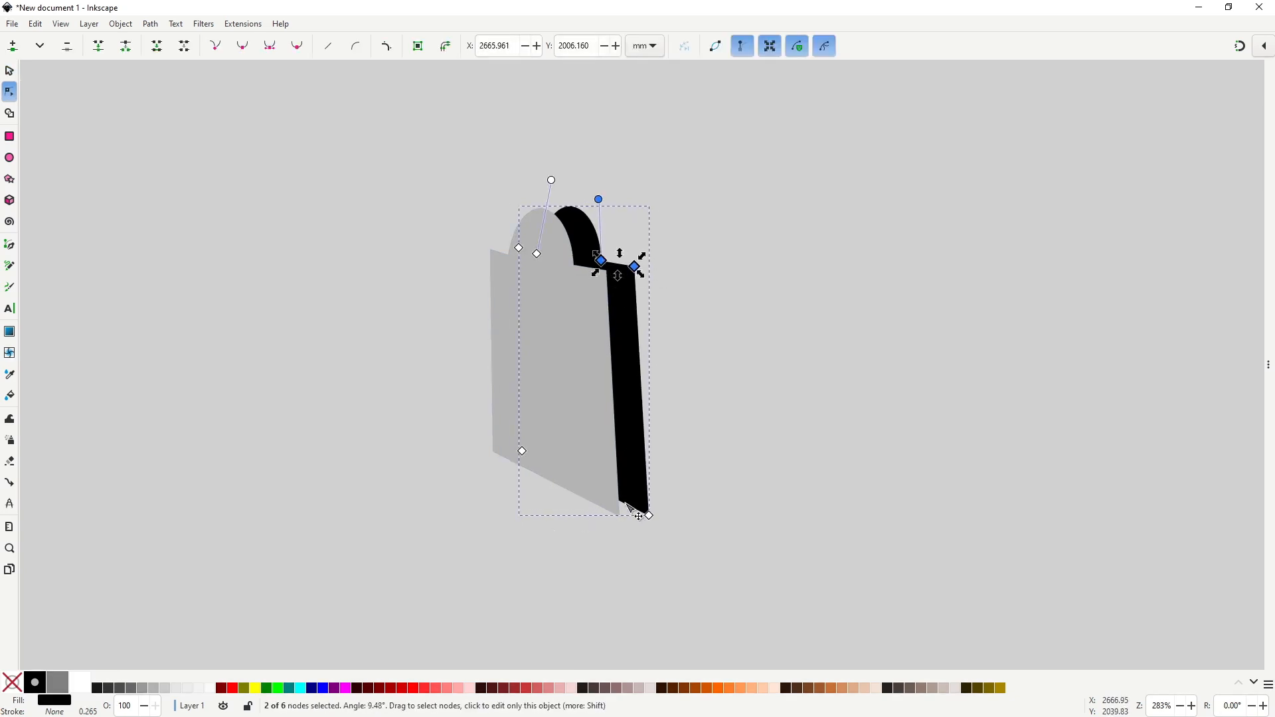
pyautogui.moveTo(628, 507); pyautogui.dragTo(648, 506)
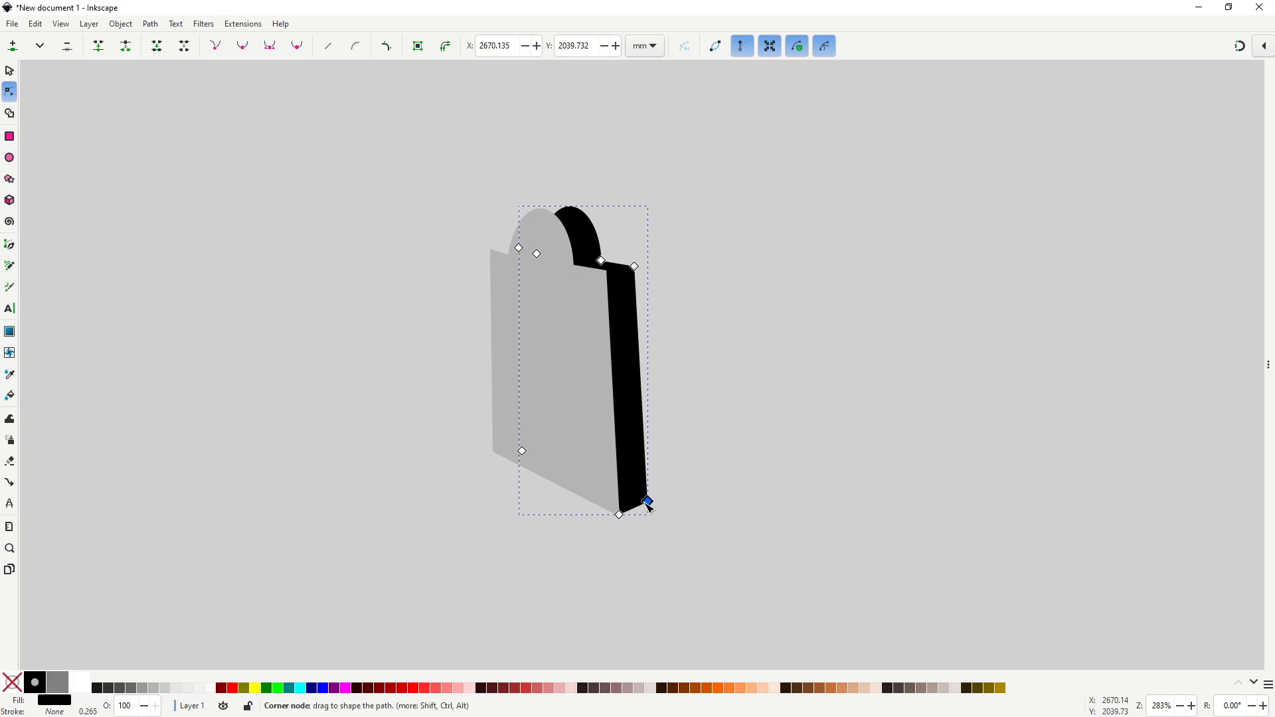
pyautogui.press('s')
pyautogui.click(717, 434)
# Step: Add nodes on the black copy's arch and pull its left part over to bridge the gap to the front arch
pyautogui.scroll(-1, 717, 434)
pyautogui.moveTo(745, 472); pyautogui.dragTo(763, 428)
pyautogui.scroll(4, 623, 235)
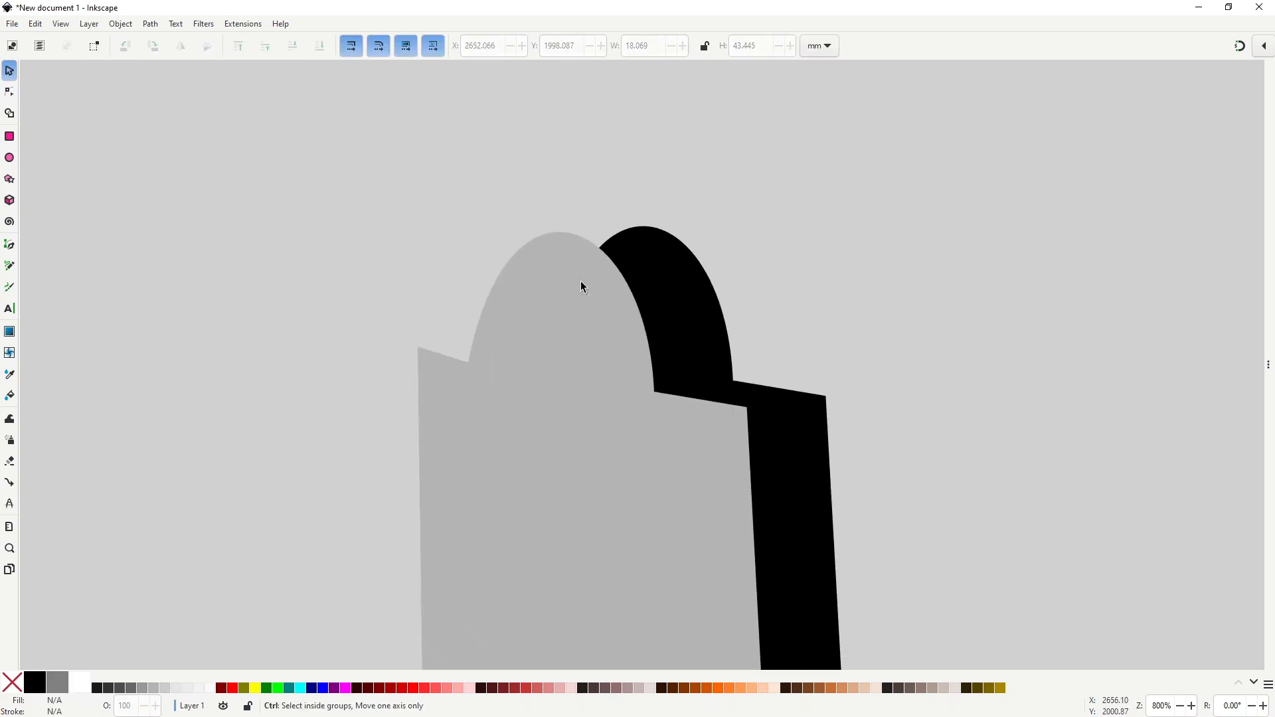
pyautogui.press('n')
pyautogui.click(631, 249)
pyautogui.click(624, 230)
pyautogui.doubleClick(603, 245)
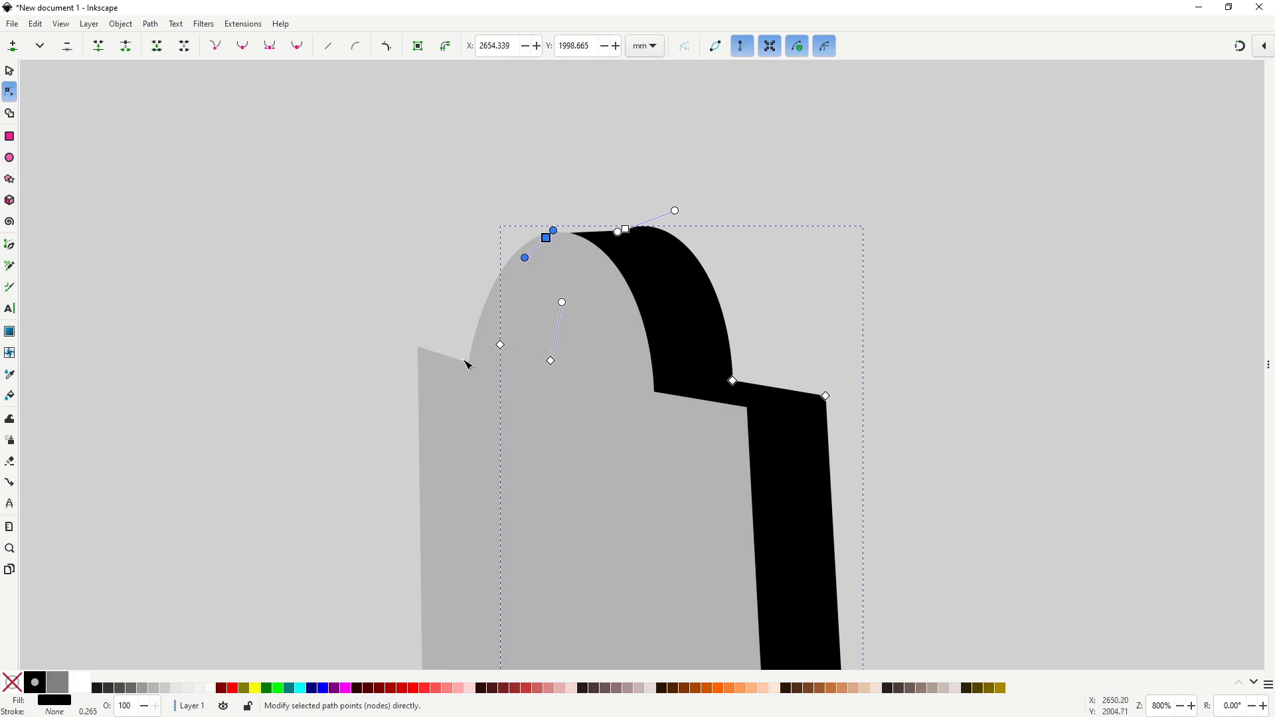
# Step: Shift the black side shape's right shoulder nodes slightly left to make the tombstone's side thinner
pyautogui.scroll(-3, 468, 364)
pyautogui.scroll(2, 492, 377)
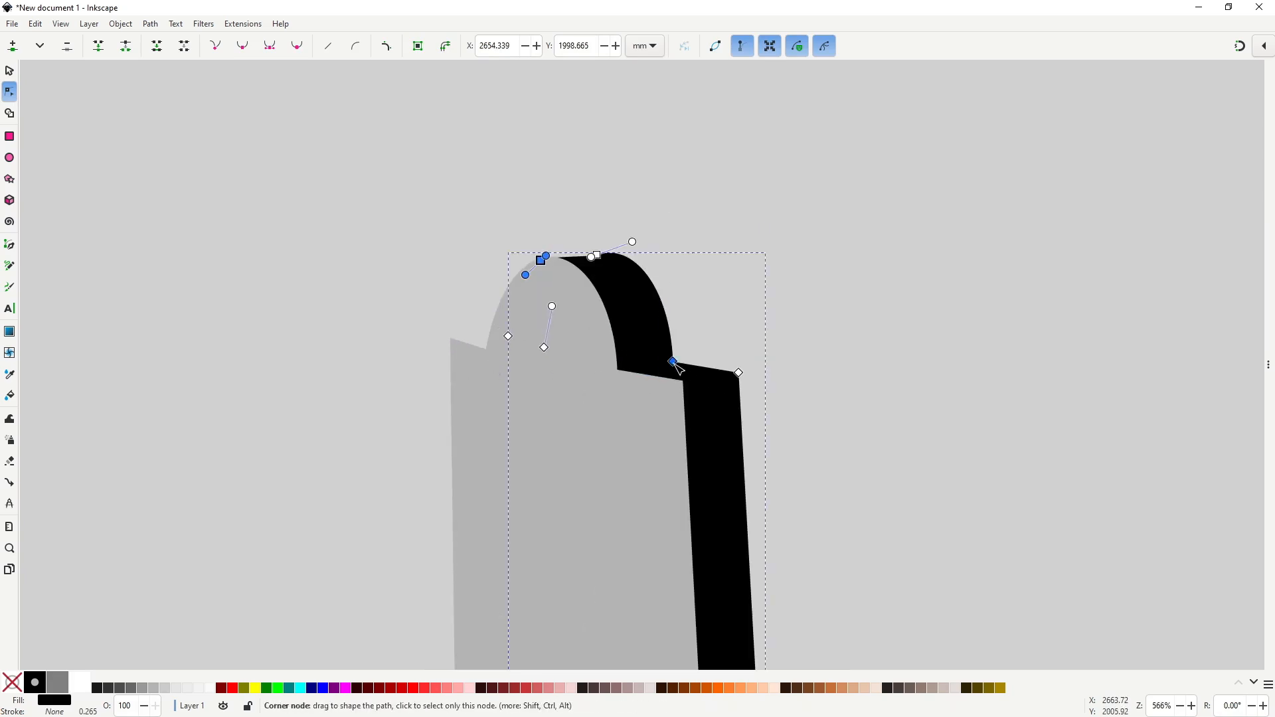
pyautogui.moveTo(677, 367)
pyautogui.mouseDown()
pyautogui.moveTo(665, 369)
pyautogui.moveTo(731, 381)
pyautogui.moveTo(662, 368)
pyautogui.mouseUp()
pyautogui.press('s')
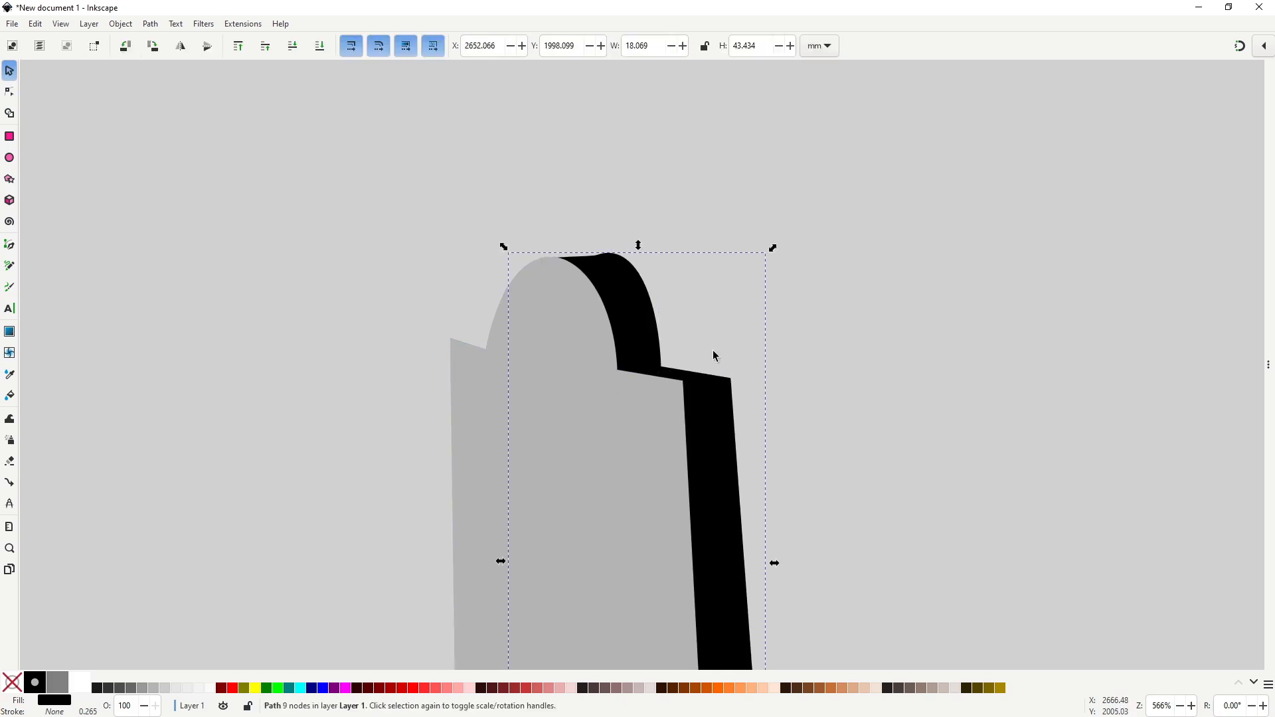
pyautogui.click(712, 350)
# Step: Draw a small wedge along the tombstone's left shoulder, fill it black without an outline and send it to the back
pyautogui.scroll(-3, 707, 378)
pyautogui.moveTo(742, 430); pyautogui.dragTo(724, 349)
pyautogui.scroll(2, 703, 422)
pyautogui.scroll(4, 521, 191)
pyautogui.scroll(2, 535, 335)
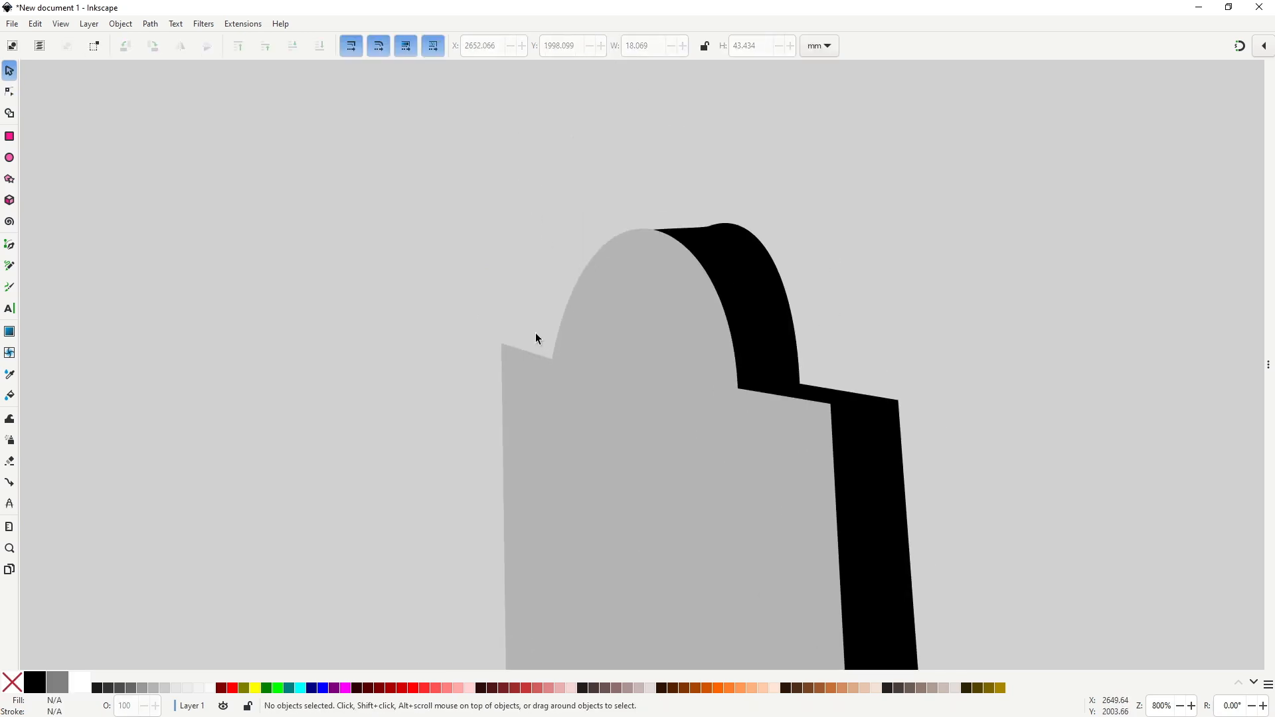
pyautogui.press('b')
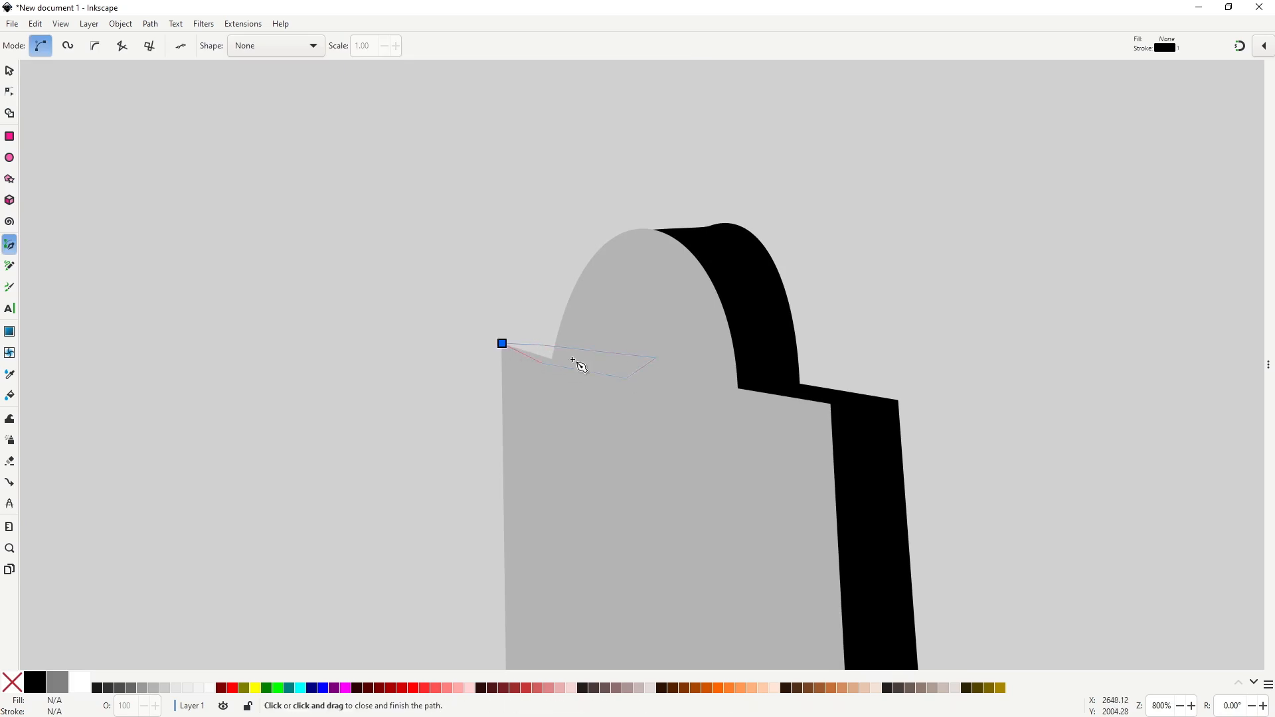
pyautogui.click(503, 346)
pyautogui.press('d')
pyautogui.click(33, 682)
pyautogui.keyDown('shift'); pyautogui.click(13, 682); pyautogui.keyUp('shift')
pyautogui.press('End')
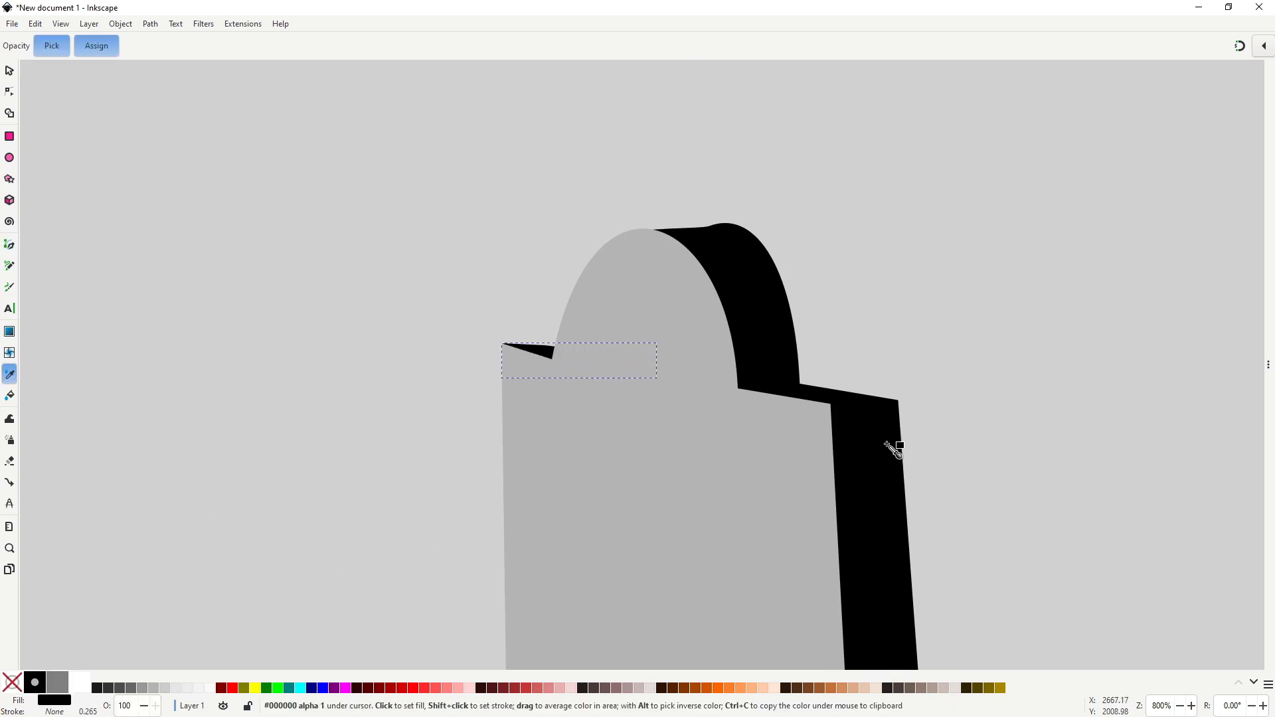
# Step: Reshape the top curve of the black side shape into a smooth arch
pyautogui.press('s')
pyautogui.click(883, 463)
pyautogui.press('n')
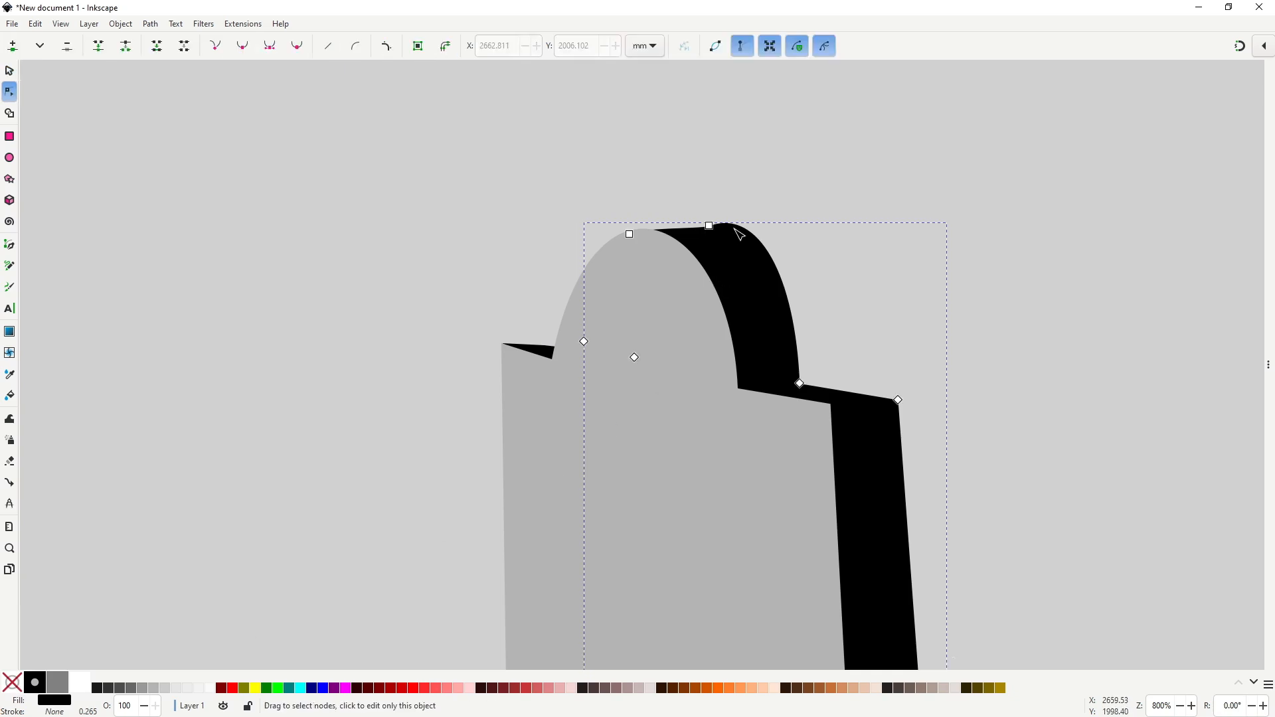
pyautogui.moveTo(752, 236); pyautogui.dragTo(757, 245)
pyautogui.press('s')
pyautogui.click(855, 299)
# Step: Group all the tombstone parts and move the group to the left
pyautogui.scroll(-4, 853, 300)
pyautogui.moveTo(867, 320); pyautogui.dragTo(791, 287)
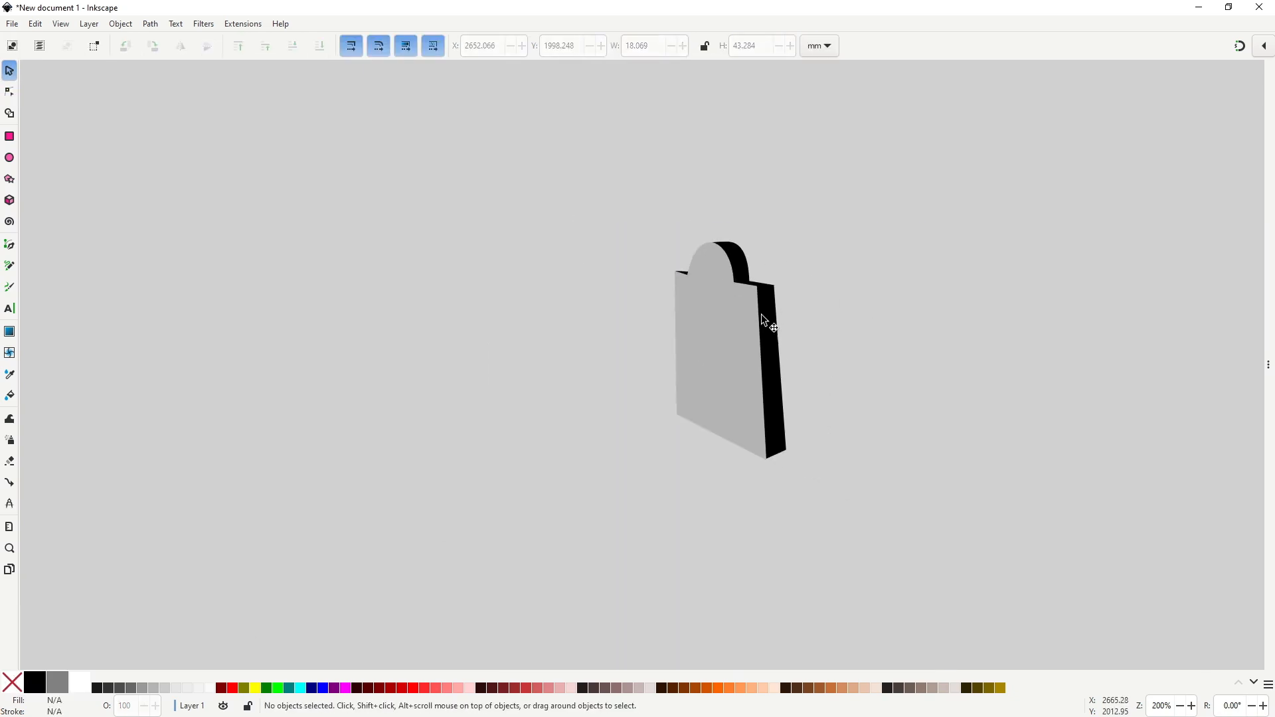
pyautogui.scroll(1, 706, 332)
pyautogui.moveTo(632, 185); pyautogui.dragTo(910, 572)
pyautogui.moveTo(789, 452); pyautogui.dragTo(638, 445)
# Step: Draw a tall closed triangle over the lower left of the tombstone face and fine-tune its two base corners
pyautogui.press('b')
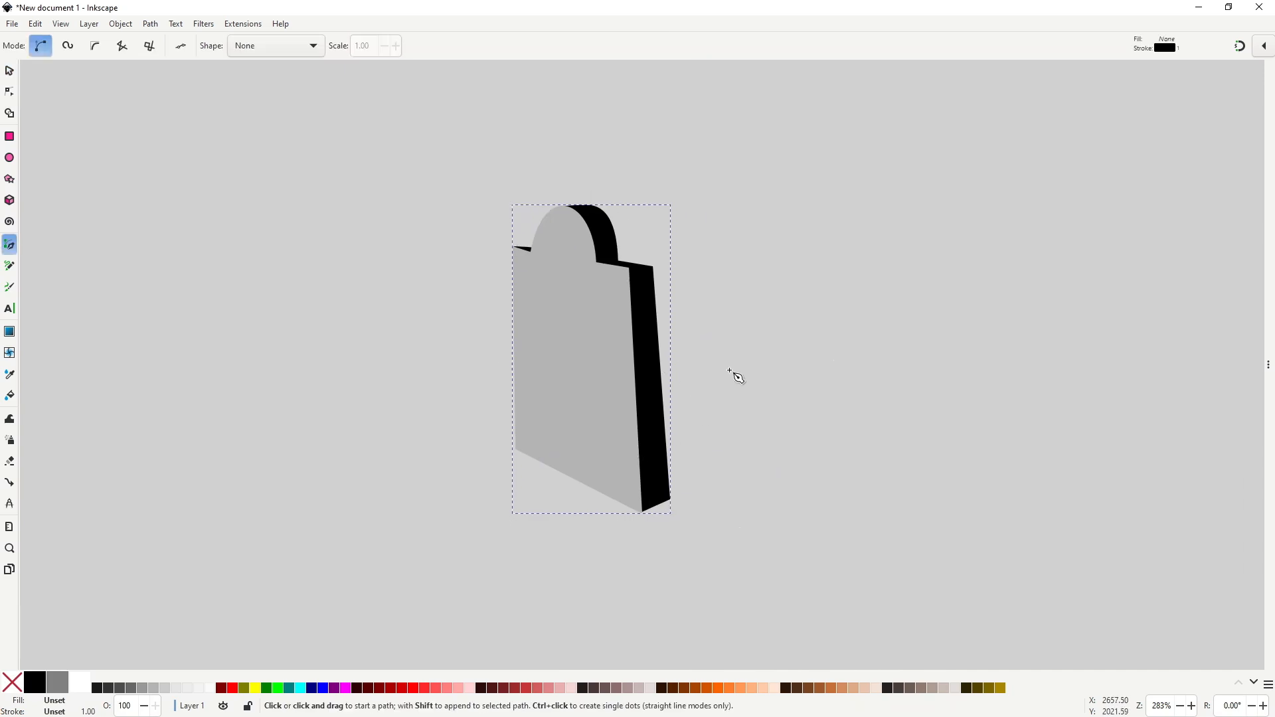
pyautogui.click(510, 456)
pyautogui.click(551, 296)
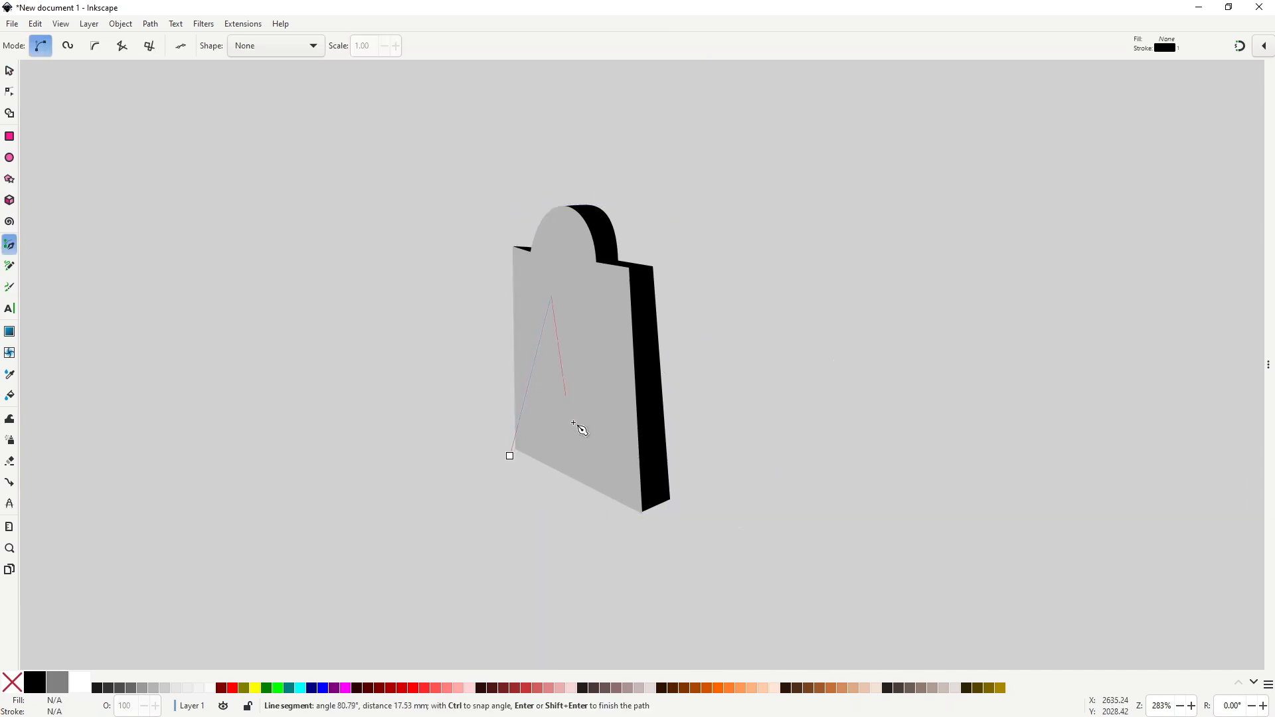
pyautogui.click(512, 458)
pyautogui.press('n')
pyautogui.moveTo(583, 490); pyautogui.dragTo(579, 493)
pyautogui.moveTo(511, 456); pyautogui.dragTo(510, 455)
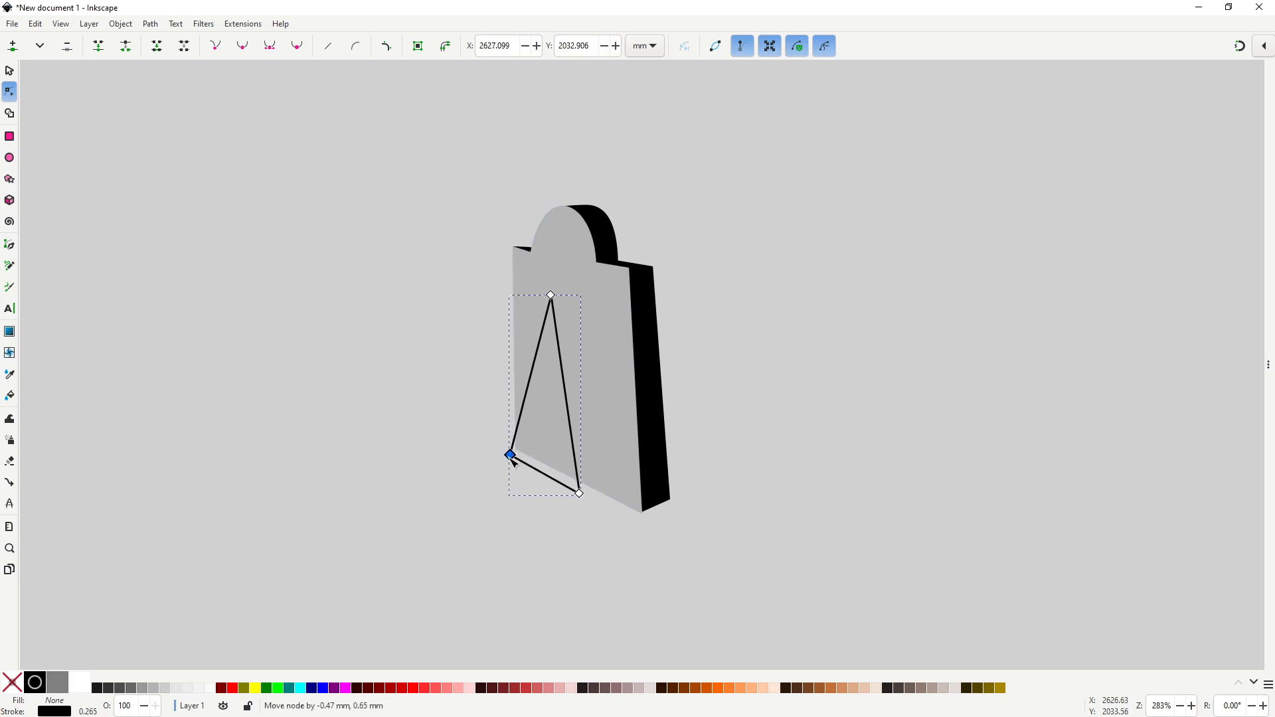
# Step: Lower the triangle's apex slightly, make it a smooth node and adjust its handles into a rounded dome
pyautogui.moveTo(551, 296); pyautogui.dragTo(553, 303)
pyautogui.click(243, 45)
pyautogui.scroll(1, 524, 358)
pyautogui.moveTo(660, 290); pyautogui.dragTo(642, 282)
pyautogui.moveTo(496, 285); pyautogui.dragTo(502, 289)
pyautogui.scroll(-1, 550, 415)
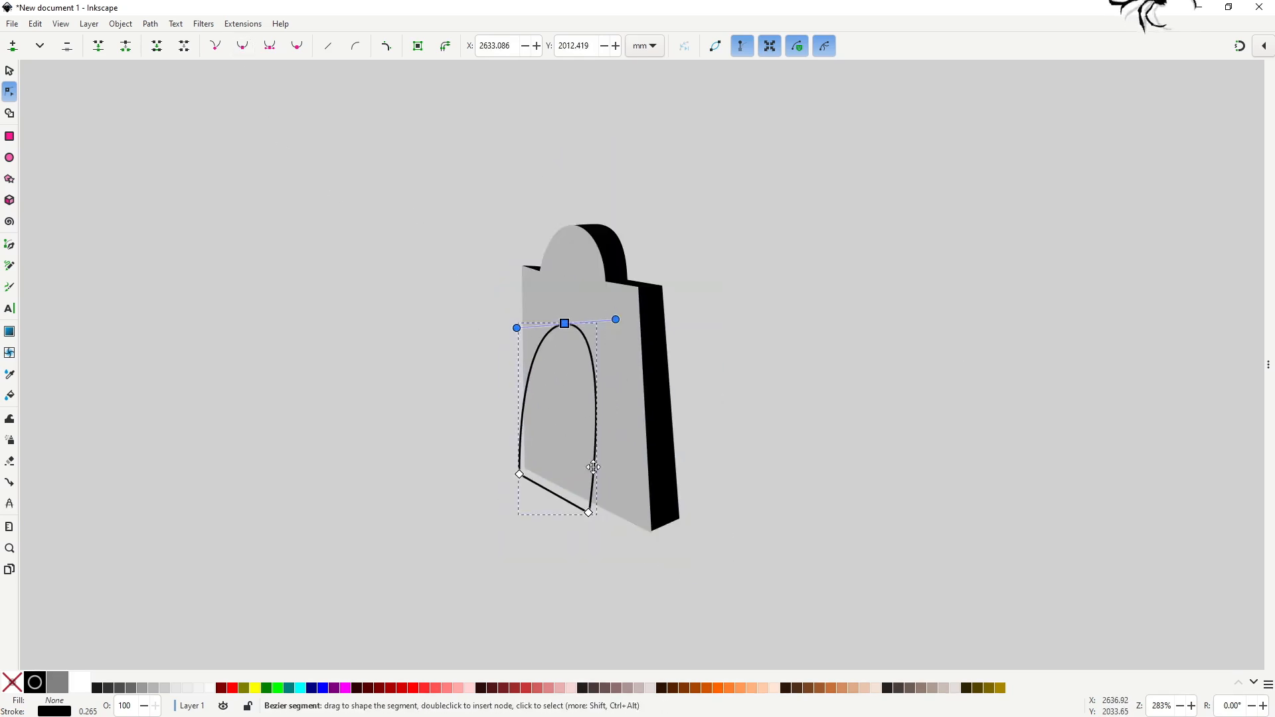
# Step: Bend the dome outline's right side and nudge its lower-right corner to the right
pyautogui.moveTo(592, 463); pyautogui.dragTo(592, 417)
pyautogui.scroll(1, 588, 418)
pyautogui.moveTo(599, 488); pyautogui.dragTo(605, 489)
pyautogui.click(700, 506)
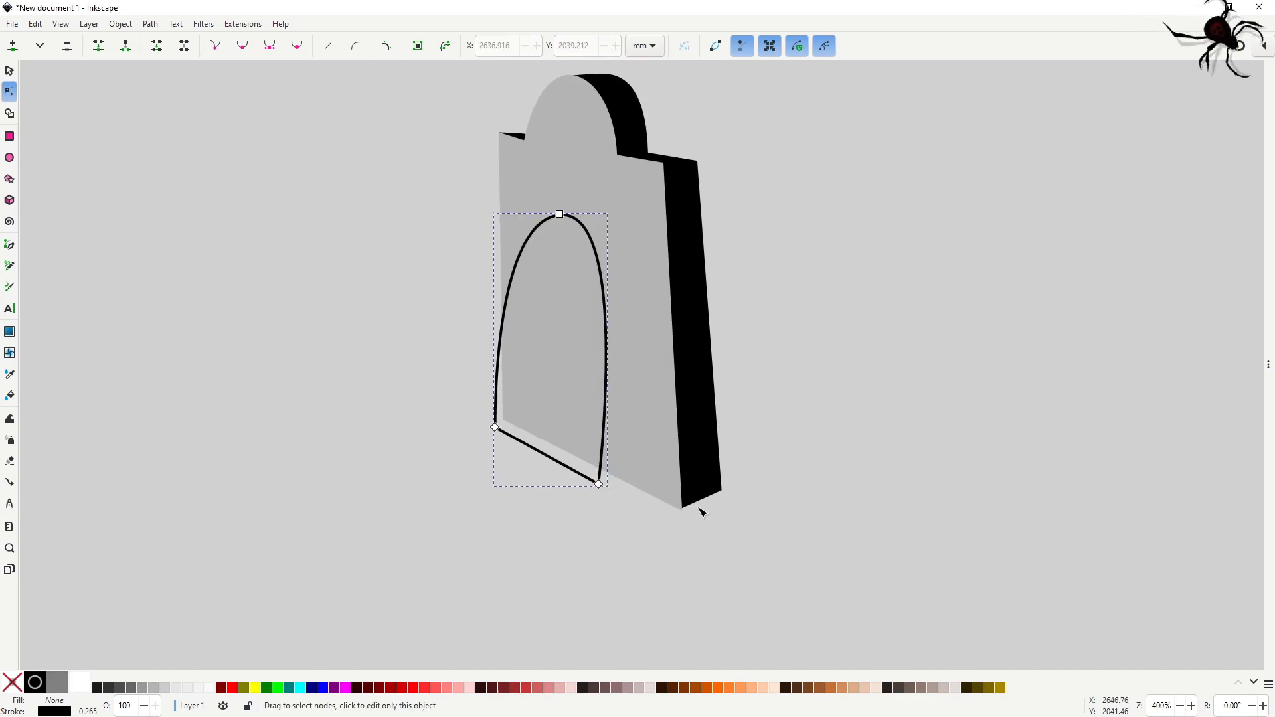
# Step: Curve the dome outline's left side inward so it flares at the base, and raise the lower-right corner
pyautogui.moveTo(560, 214); pyautogui.dragTo(565, 215)
pyautogui.click(494, 427)
pyautogui.moveTo(495, 427); pyautogui.dragTo(542, 310)
pyautogui.moveTo(566, 215); pyautogui.dragTo(564, 217)
pyautogui.moveTo(598, 484); pyautogui.dragTo(598, 481)
pyautogui.moveTo(598, 480); pyautogui.dragTo(598, 473)
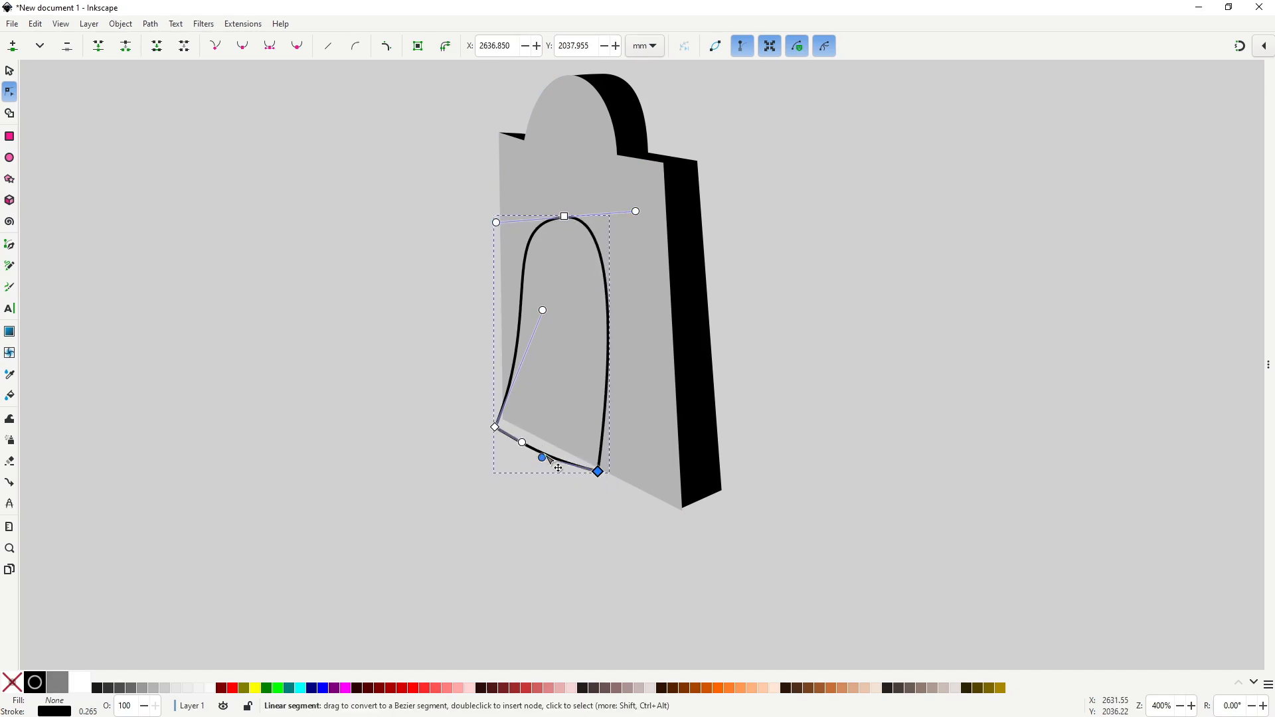
# Step: Draw a three-point pointed path projecting from the dome's upper left side and fit its top node onto the dome's curve
pyautogui.press('s')
pyautogui.press('b')
pyautogui.click(532, 229)
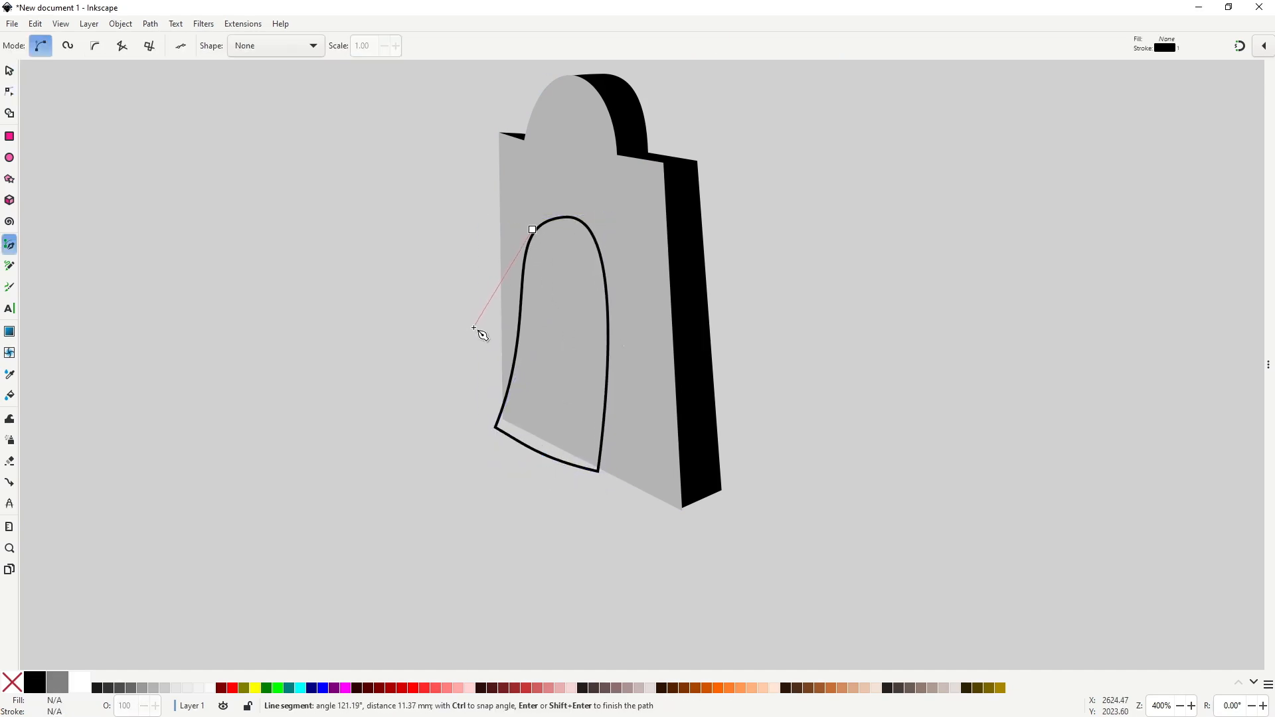
pyautogui.click(529, 307)
pyautogui.press('Return')
pyautogui.press('s')
pyautogui.press('n')
pyautogui.moveTo(532, 229); pyautogui.dragTo(542, 227)
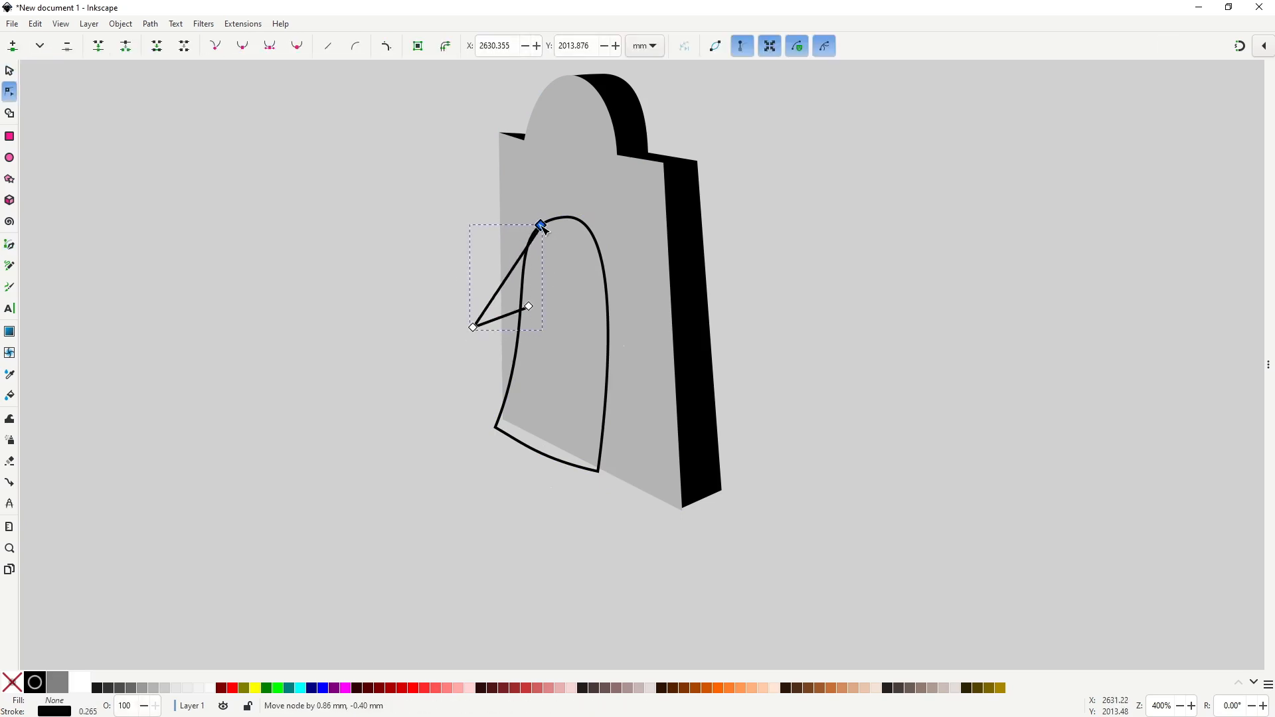
# Step: Combine the pointed path and the dome outline into one shape with Union
pyautogui.keyDown('shift'); pyautogui.click(577, 220); pyautogui.keyUp('shift')
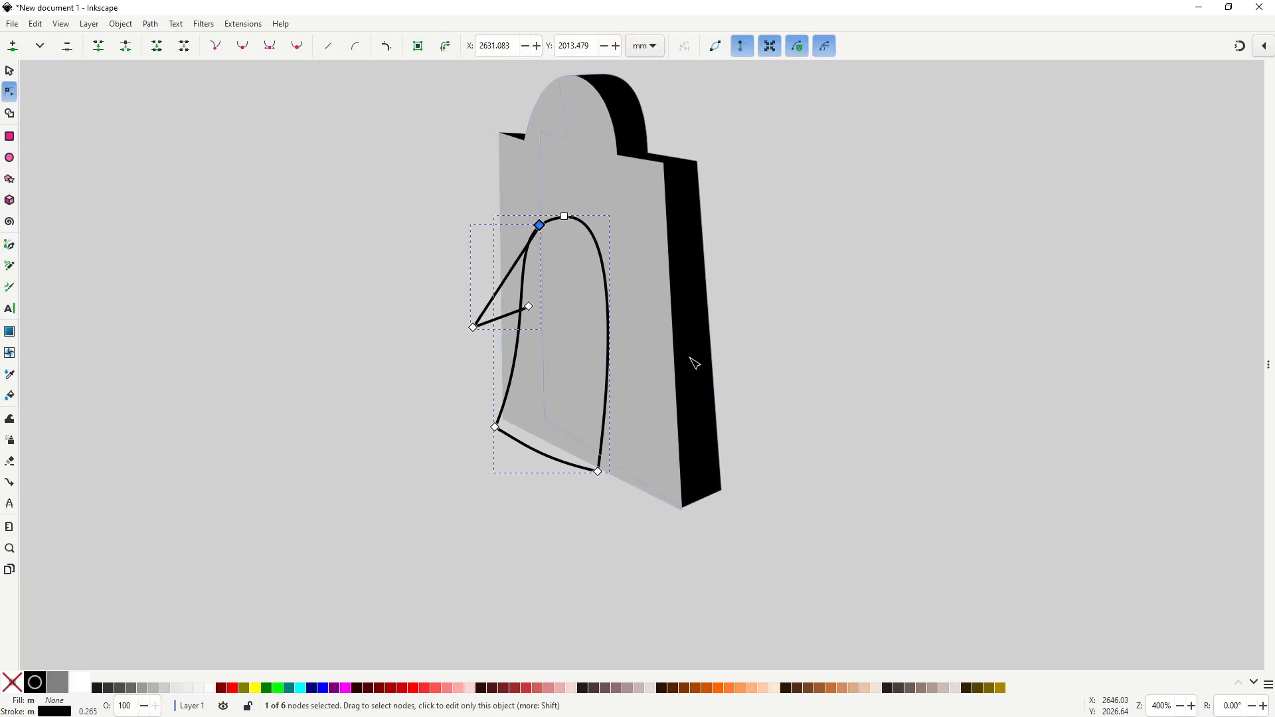
pyautogui.hotkey('ctrl', '+')
pyautogui.press('pagedown')
pyautogui.press('pageup')
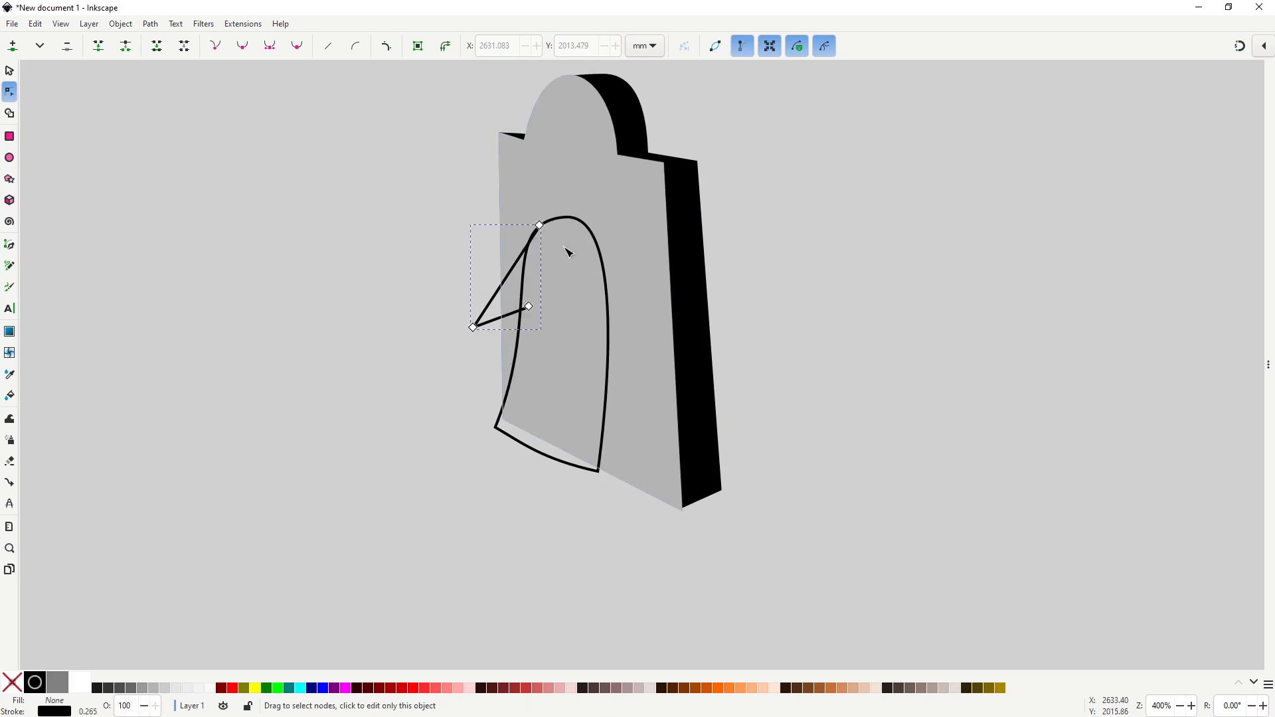
pyautogui.hotkey('ctrl', '+')
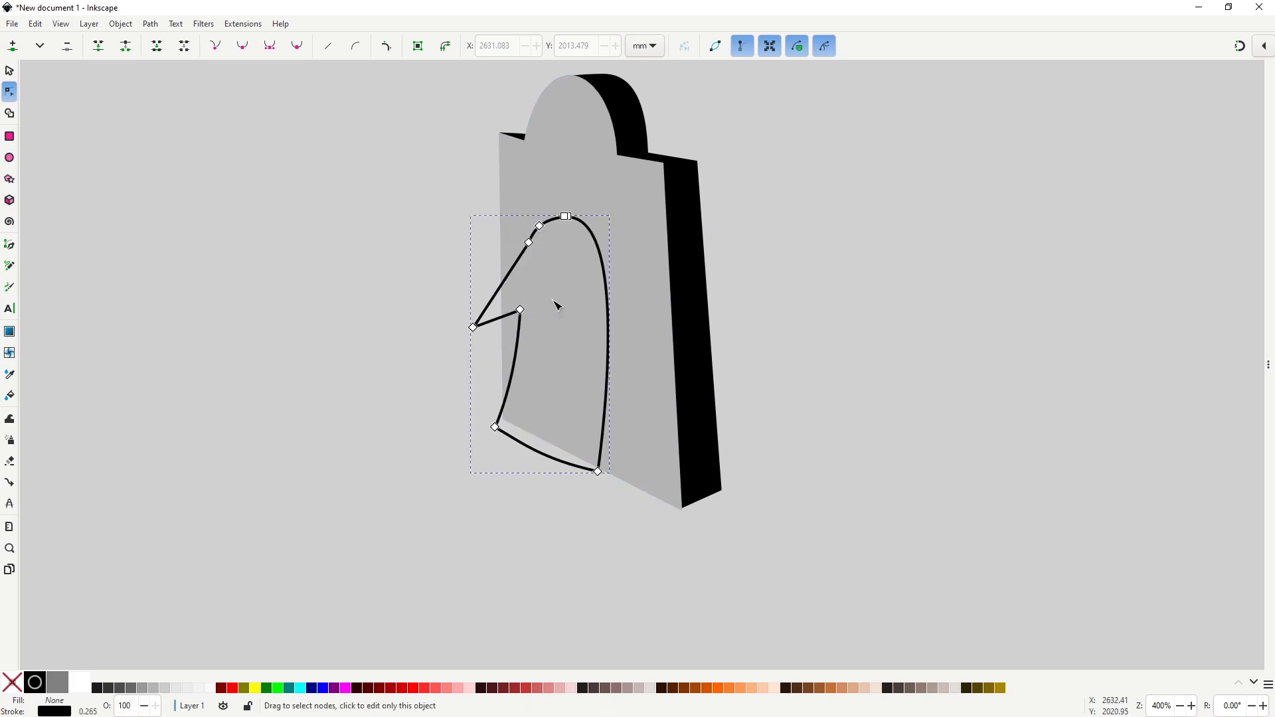
# Step: Delete the extra node where the pointed part's upper edge meets the dome, straightening that edge
pyautogui.click(530, 245)
pyautogui.moveTo(525, 249); pyautogui.dragTo(524, 248)
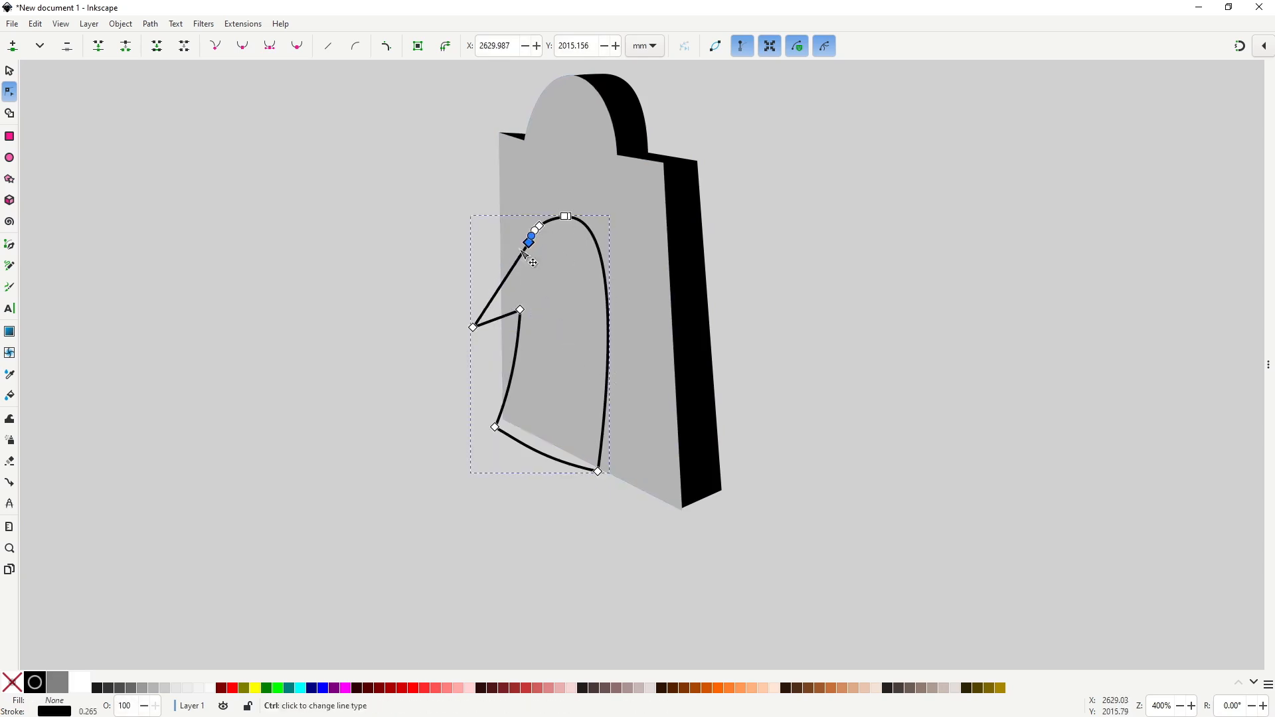
pyautogui.press('Delete')
# Step: Draw a closed crescent about 6.4 by 6.5 mm inside the figure, overlapping its left edge just below the pointed part
pyautogui.press('s')
pyautogui.press('b')
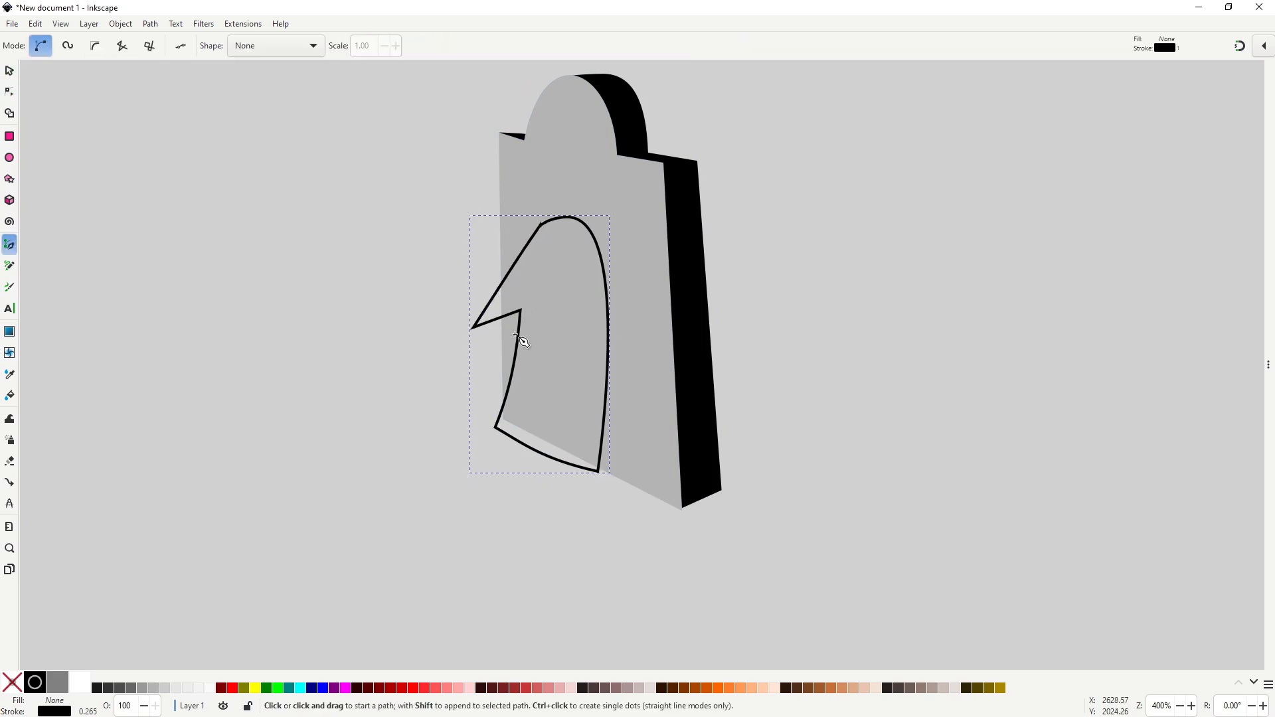
pyautogui.click(515, 334)
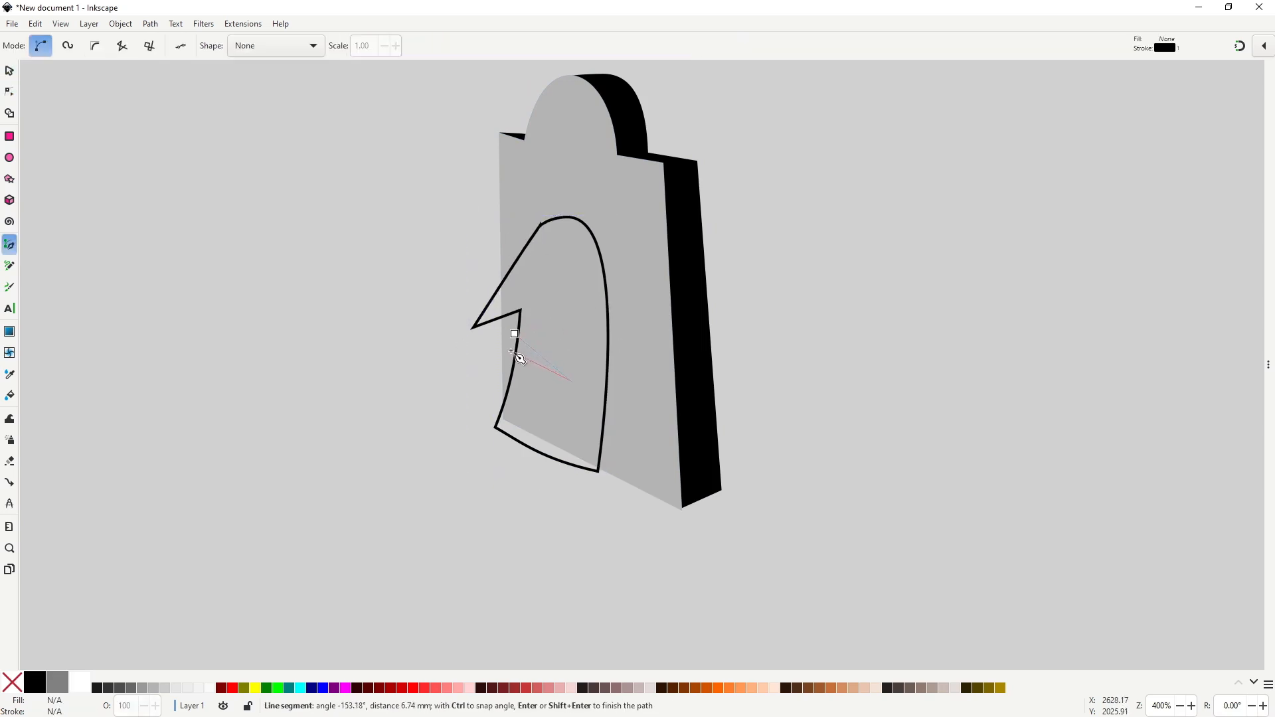
pyautogui.click(511, 351)
pyautogui.click(515, 334)
pyautogui.press('n')
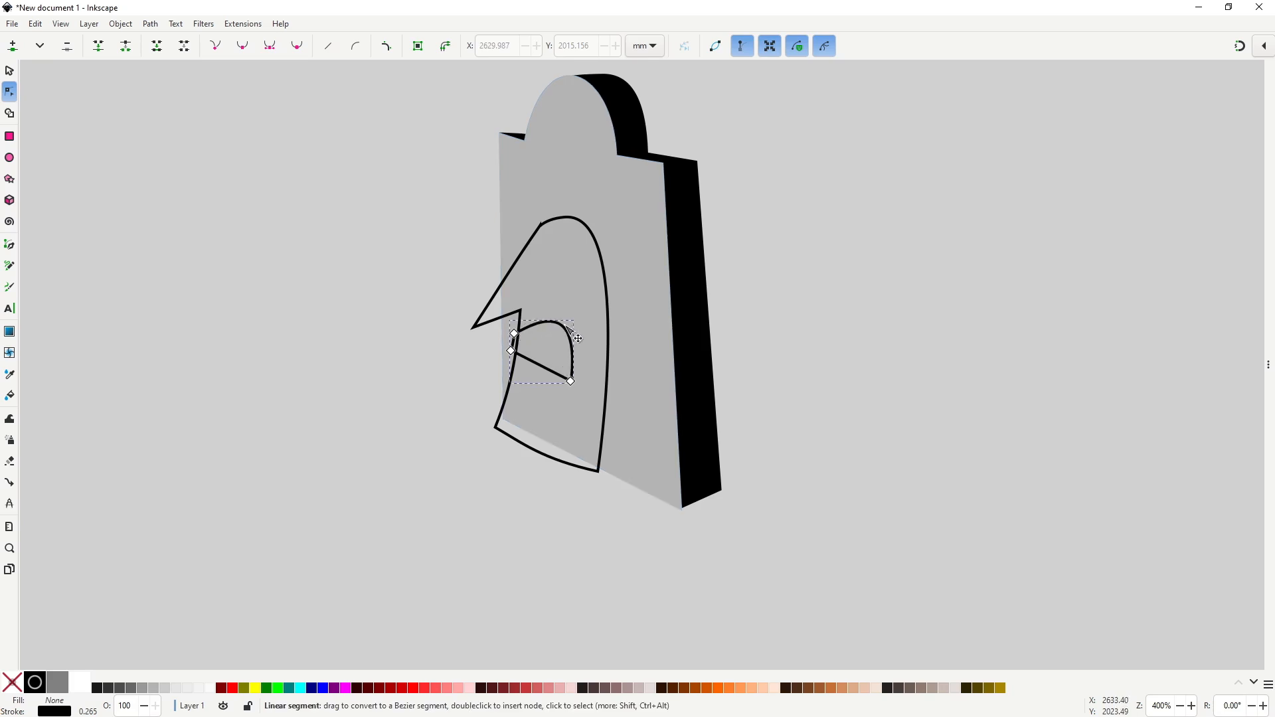
# Step: Subtract the crescent from the figure's outline with Difference to cut a curved notch below the pointed part
pyautogui.press('s')
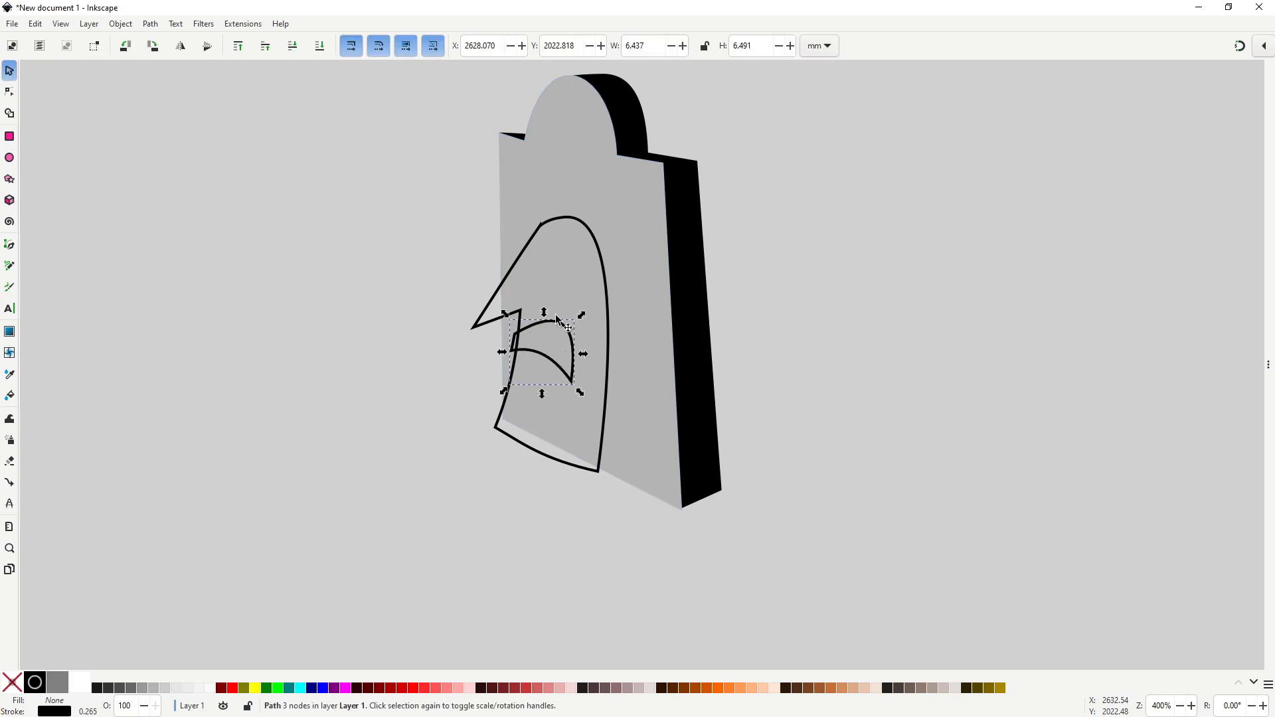
pyautogui.keyDown('shift'); pyautogui.click(605, 279); pyautogui.keyUp('shift')
pyautogui.hotkey('ctrl', '-')
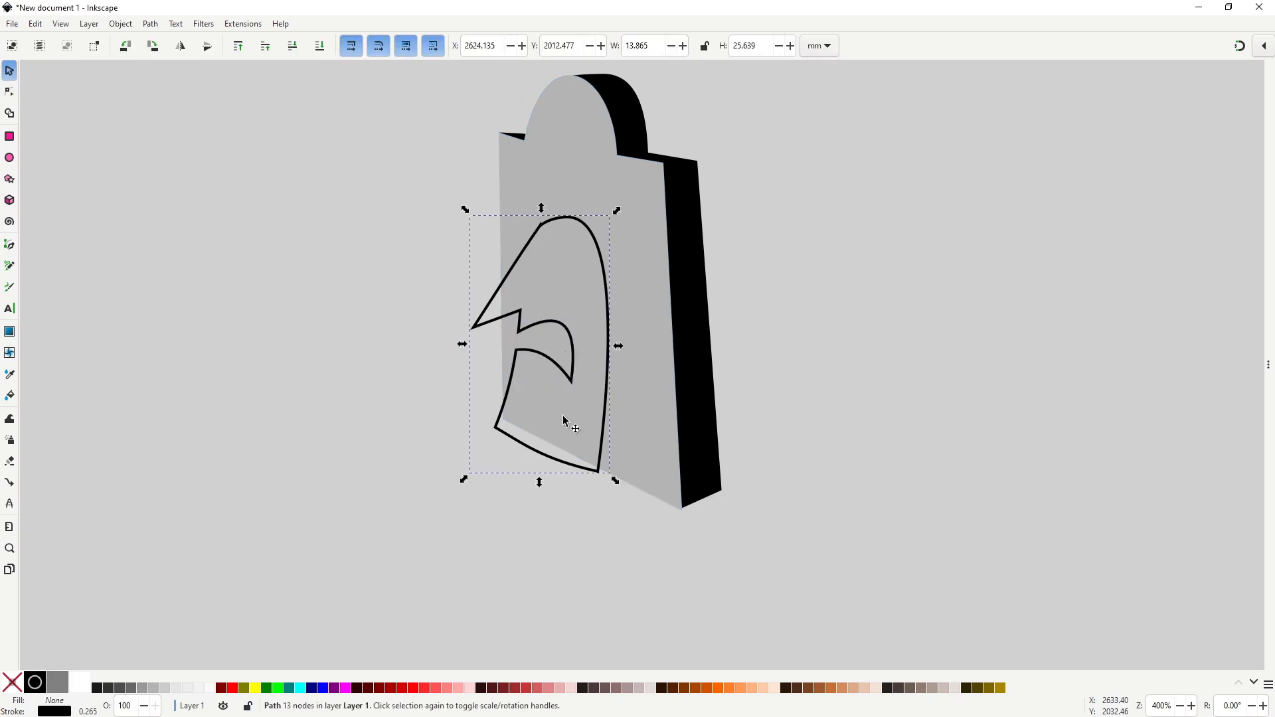
# Step: Remove the stray node where the pointed edge joins the dome and reshape the curve there with its node handle
pyautogui.scroll(3, 539, 223)
pyautogui.press('n')
pyautogui.scroll(3, 564, 226)
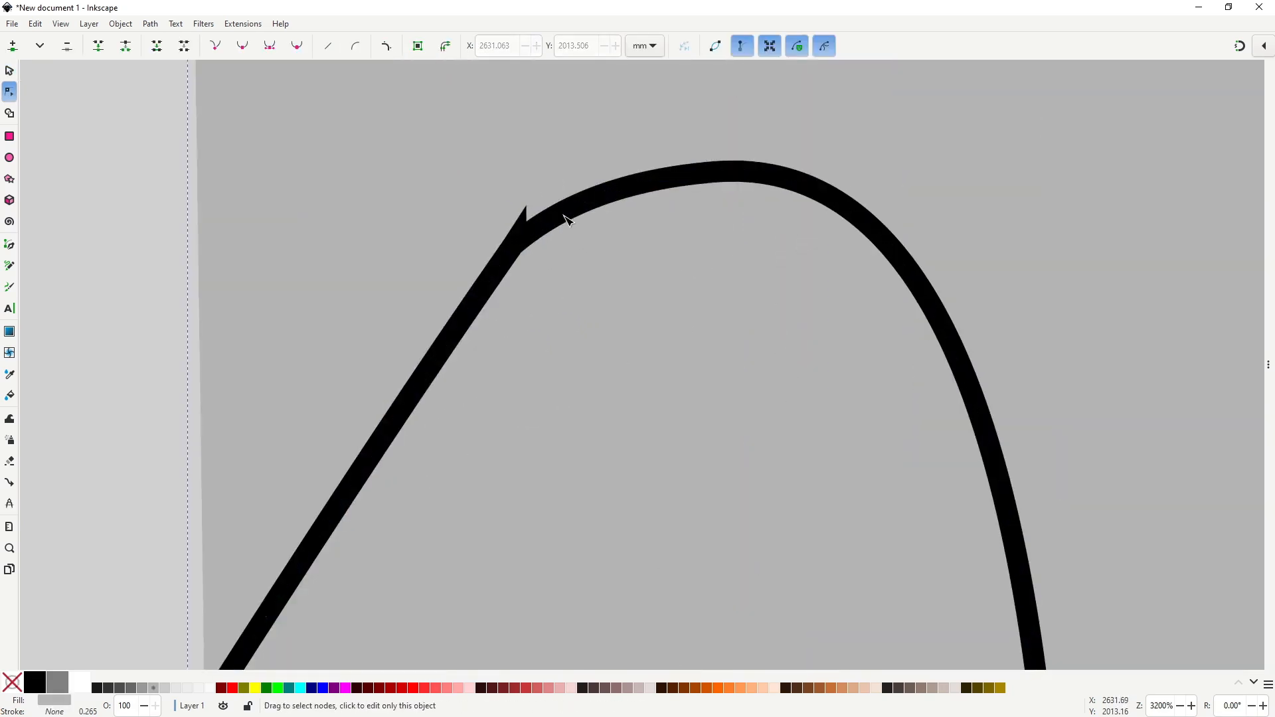
pyautogui.click(513, 244)
pyautogui.press('Delete')
pyautogui.click(547, 254)
pyautogui.click(520, 245)
pyautogui.click(518, 243)
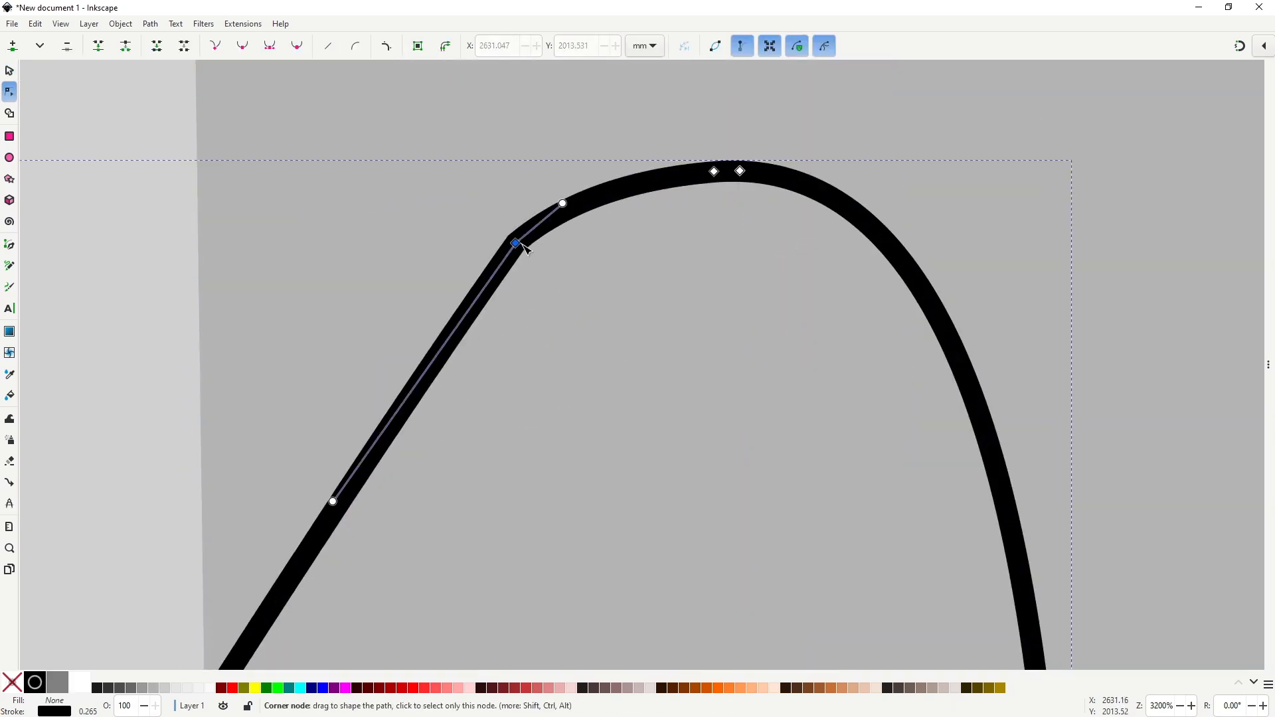
pyautogui.moveTo(557, 203); pyautogui.dragTo(557, 190)
# Step: Delete the duplicate node at the top of the dome so a single node remains there
pyautogui.click(714, 171)
pyautogui.press('Delete')
pyautogui.click(740, 171)
pyautogui.press('Delete')
pyautogui.click(740, 172)
pyautogui.scroll(-6, 823, 325)
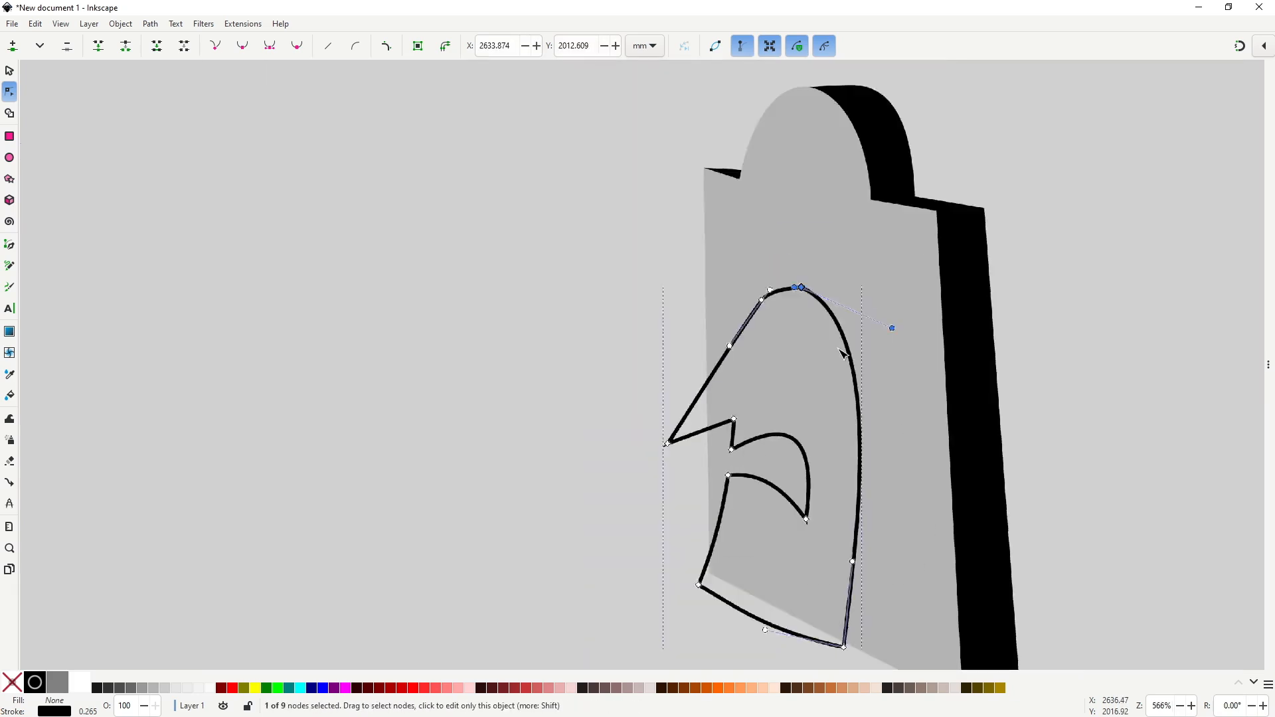
# Step: Pull the figure's right side slightly inward and lower its top node a little
pyautogui.moveTo(846, 358); pyautogui.dragTo(606, 315)
pyautogui.scroll(1, 625, 351)
pyautogui.scroll(-2, 632, 352)
pyautogui.scroll(1, 633, 352)
pyautogui.press('Escape')
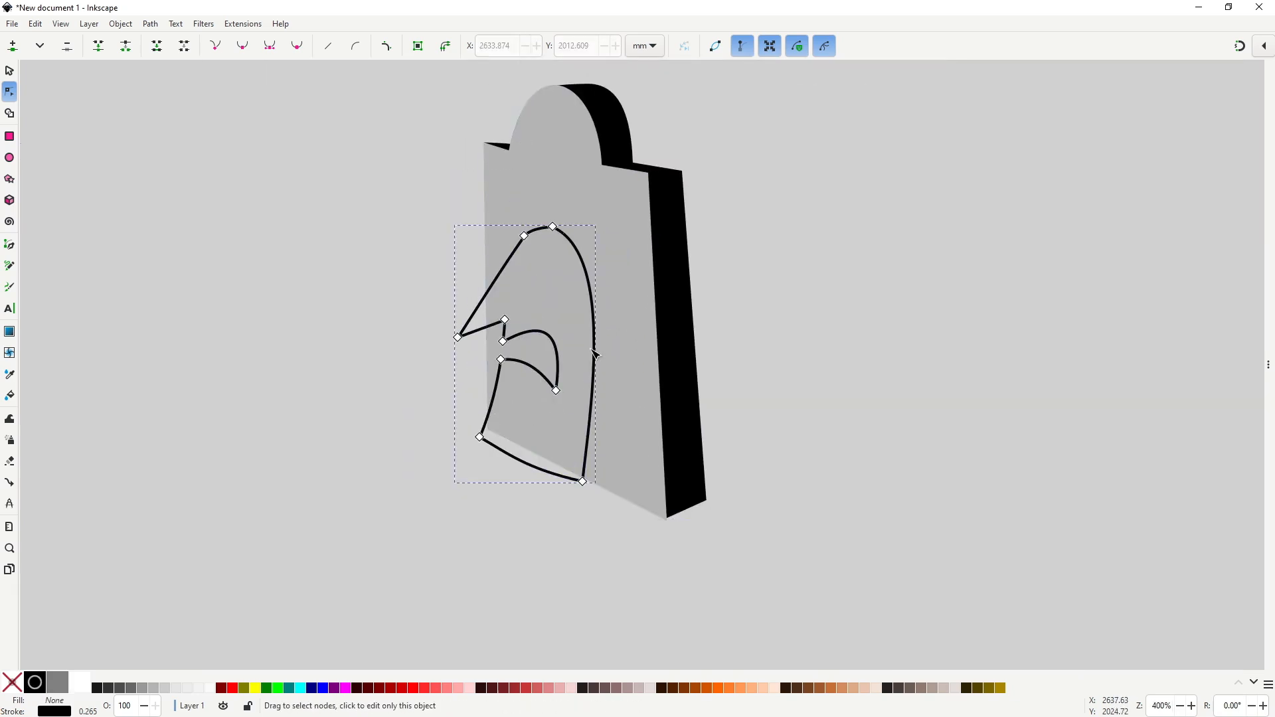
pyautogui.moveTo(595, 362); pyautogui.dragTo(591, 362)
pyautogui.moveTo(552, 226); pyautogui.dragTo(553, 230)
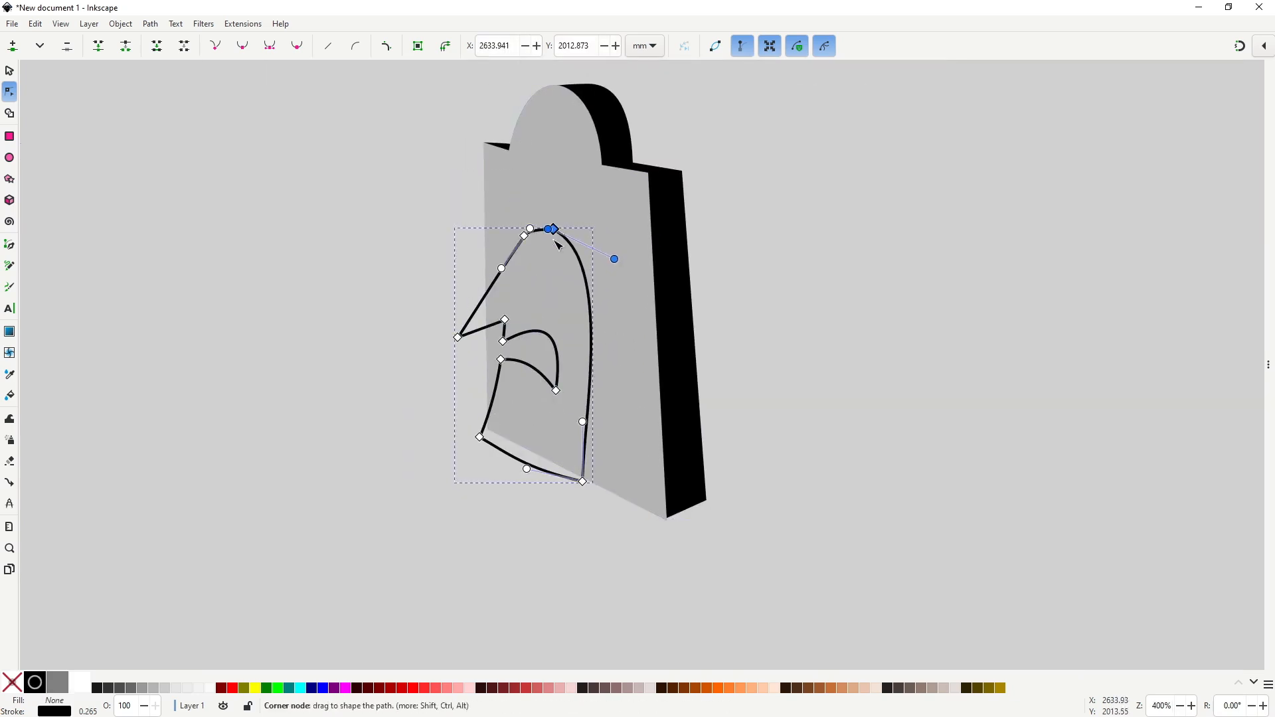
pyautogui.click(530, 442)
# Step: Draw a closed four-point leg extending left from the figure's lower right corner
pyautogui.press('b')
pyautogui.click(584, 449)
pyautogui.click(460, 470)
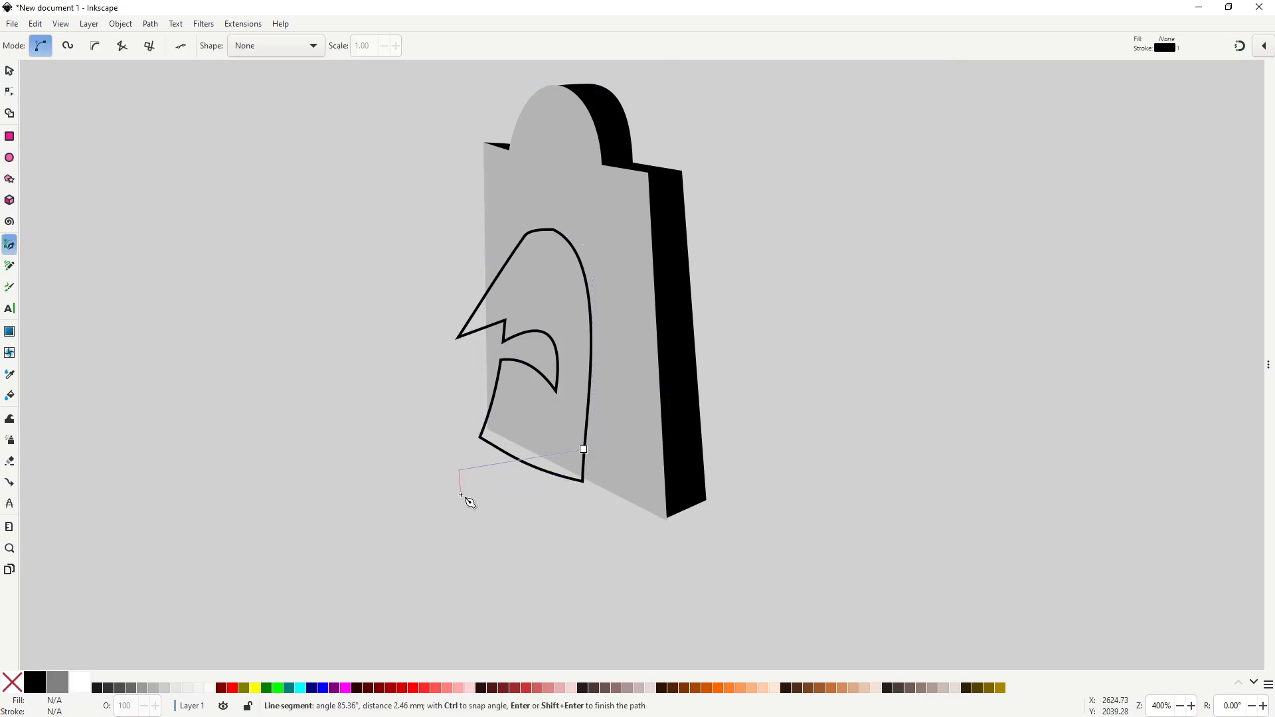
pyautogui.click(460, 494)
pyautogui.click(582, 487)
pyautogui.click(583, 450)
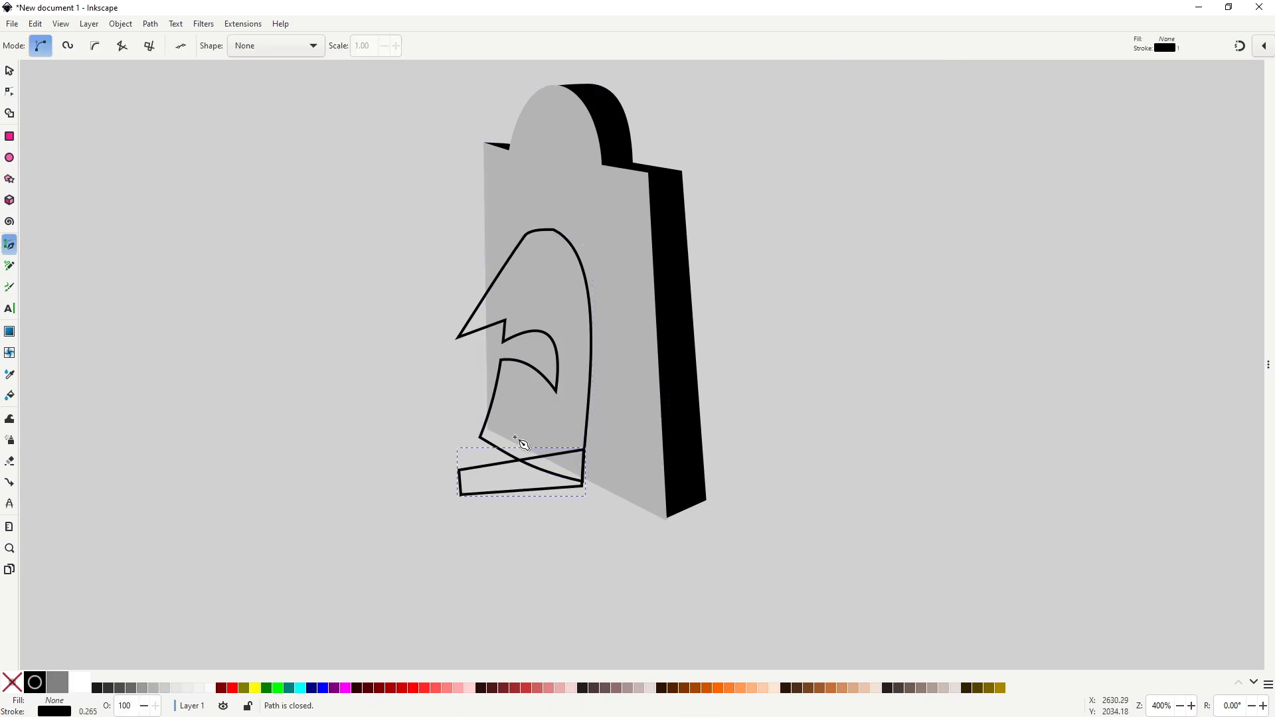
# Step: Draw a second closed four-point leg about 10.5 mm long extending left from the figure's lower left side
pyautogui.click(494, 405)
pyautogui.click(394, 418)
pyautogui.click(394, 432)
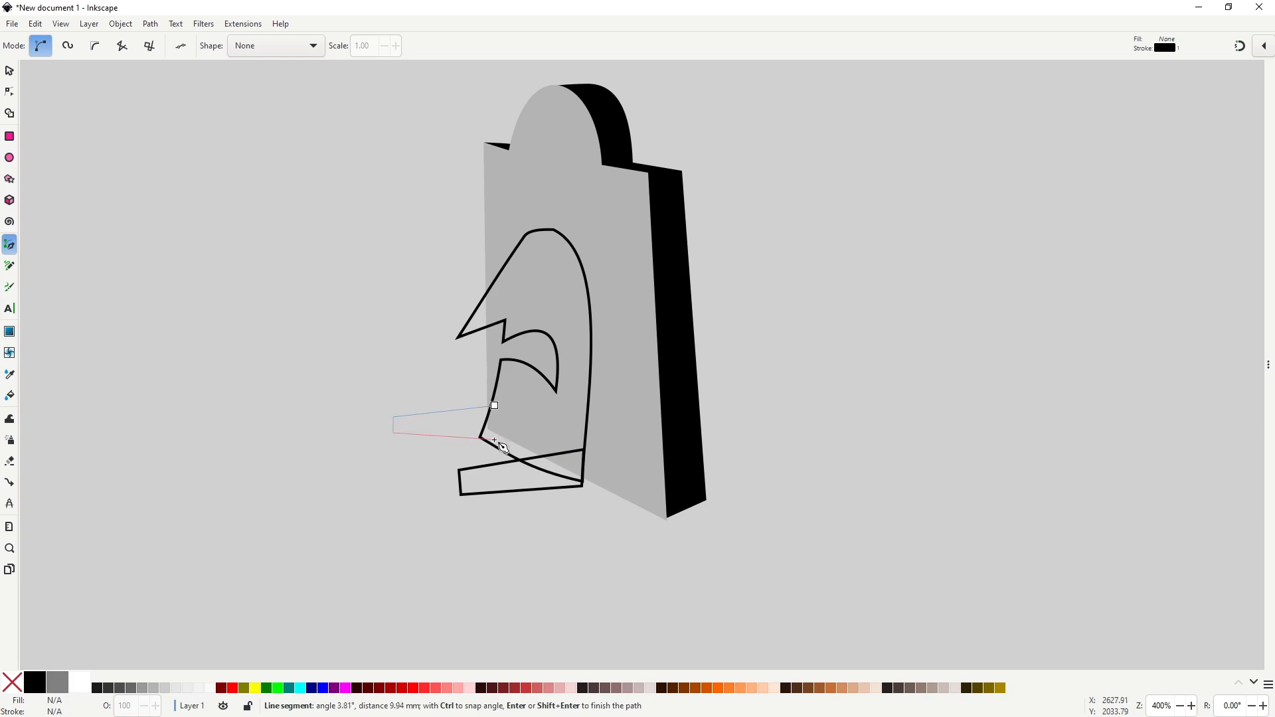
pyautogui.click(496, 406)
pyautogui.press('s')
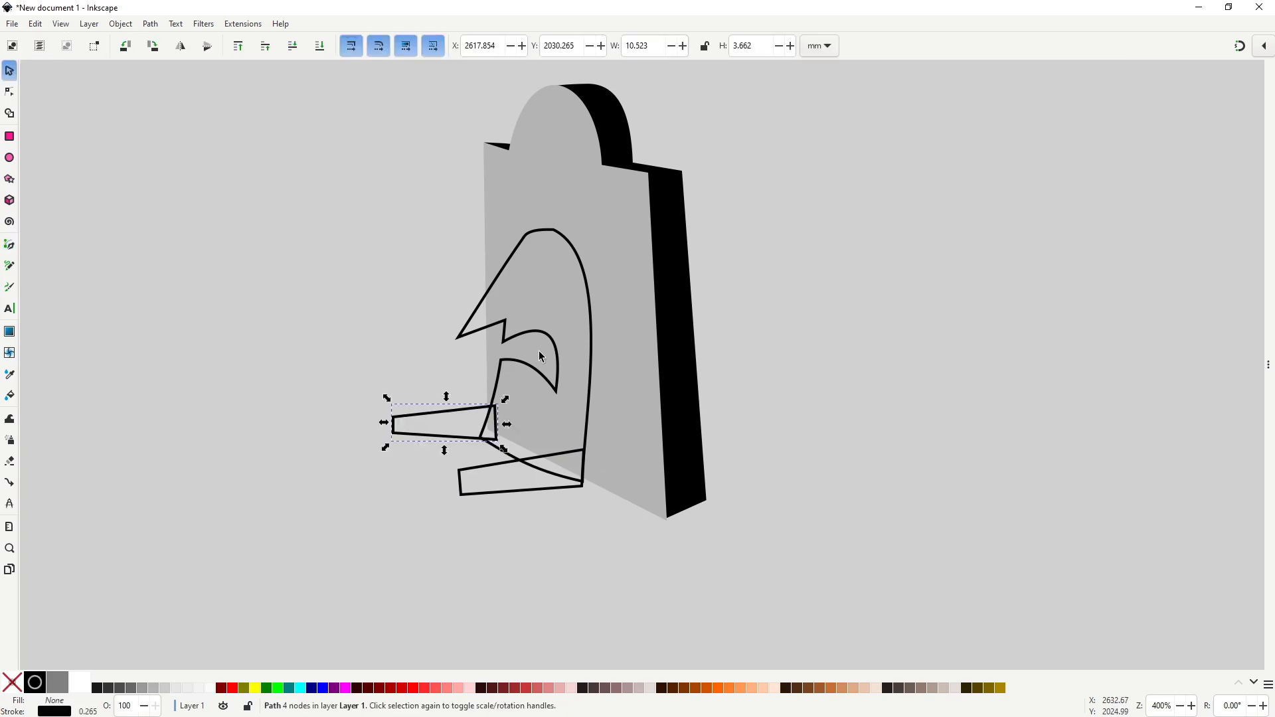
# Step: Copy the black shoe from the green zombie's standing foot and paste it beside the seated figure's upper leg
pyautogui.scroll(-1, 535, 383)
pyautogui.scroll(-4, 535, 384)
pyautogui.moveTo(539, 289); pyautogui.dragTo(544, 461)
pyautogui.scroll(-1, 543, 461)
pyautogui.press('n')
pyautogui.click(352, 241)
pyautogui.press('s')
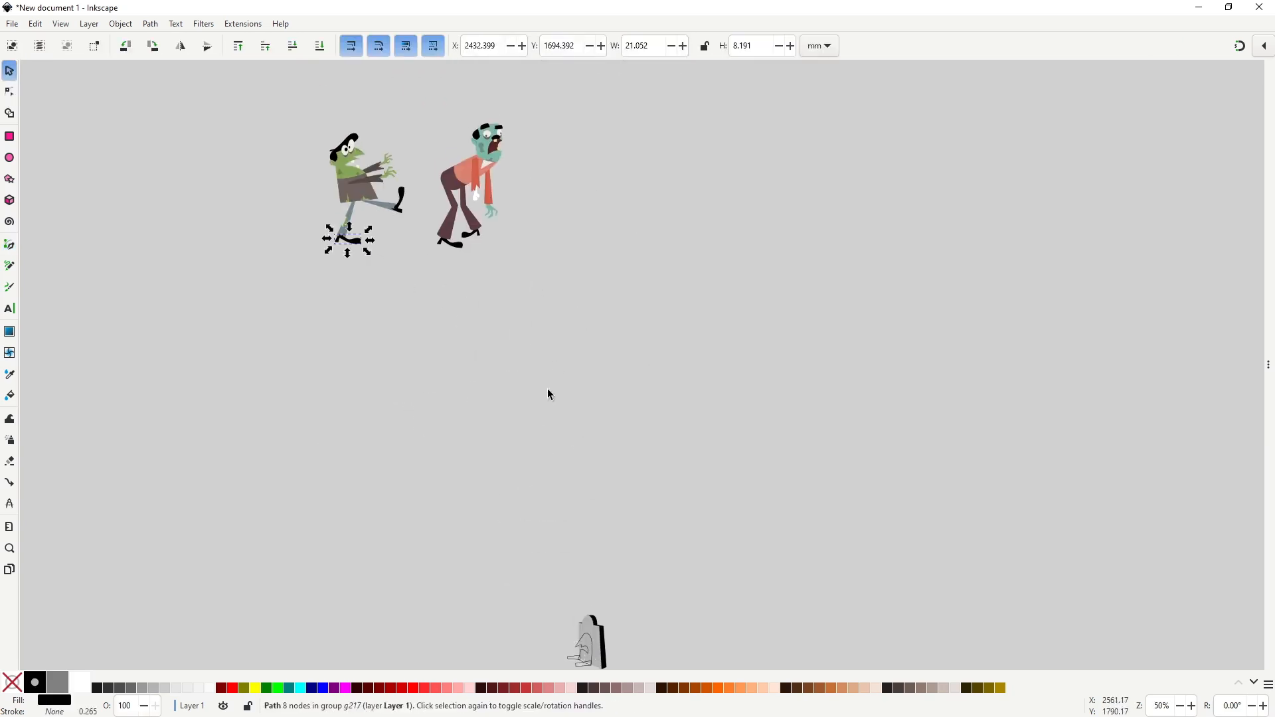
pyautogui.click(550, 393)
pyautogui.moveTo(595, 543); pyautogui.dragTo(583, 386)
pyautogui.scroll(7, 584, 386)
# Step: Shrink the pasted shoe to about 2.2 by 6.6 mm, rotate it upright and place it at the end of the upper leg
pyautogui.click(506, 430)
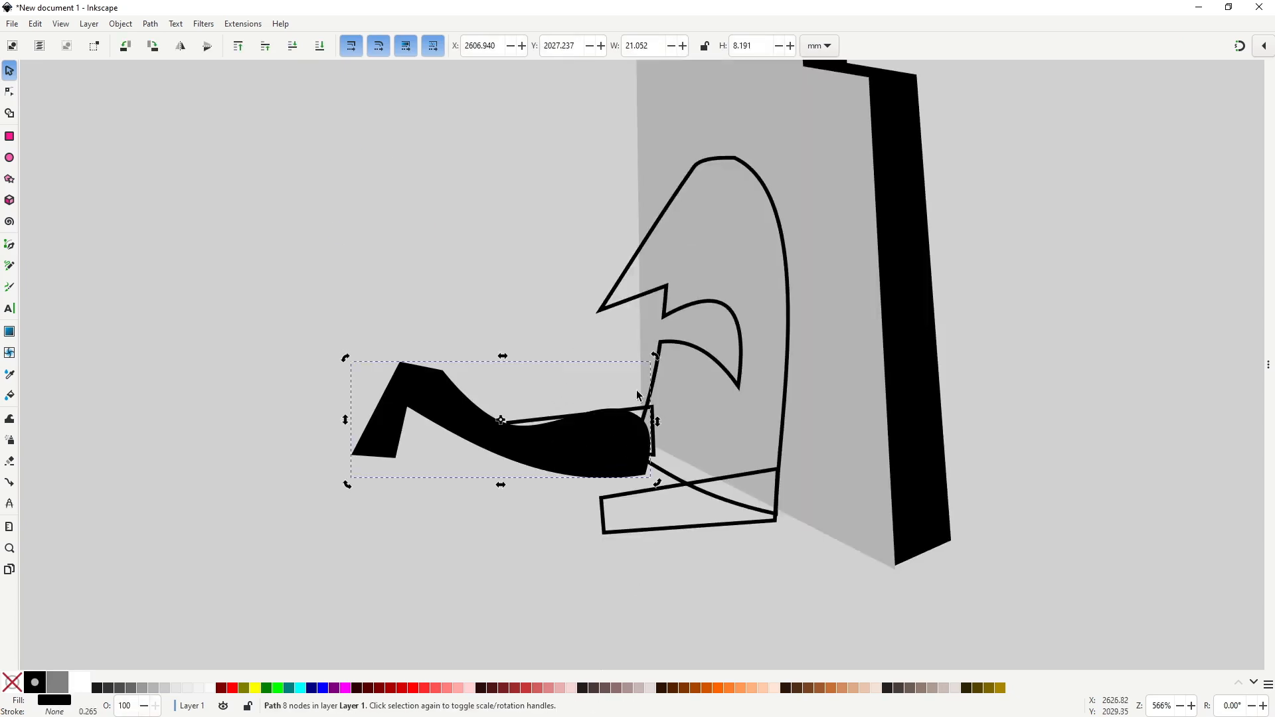
pyautogui.moveTo(656, 489); pyautogui.dragTo(492, 429)
pyautogui.click(492, 428)
pyautogui.moveTo(487, 344); pyautogui.dragTo(386, 317)
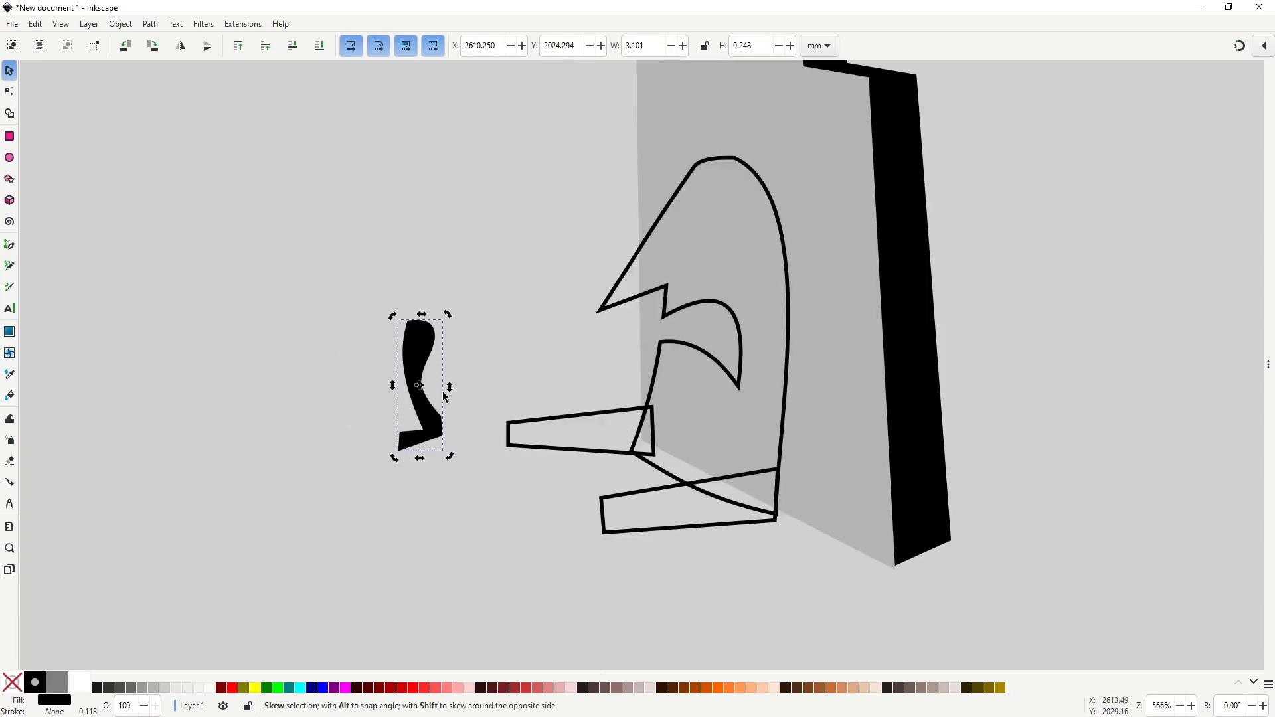
pyautogui.moveTo(442, 433); pyautogui.dragTo(506, 433)
pyautogui.click(484, 345)
pyautogui.moveTo(460, 320); pyautogui.dragTo(469, 337)
pyautogui.moveTo(489, 417); pyautogui.dragTo(494, 419)
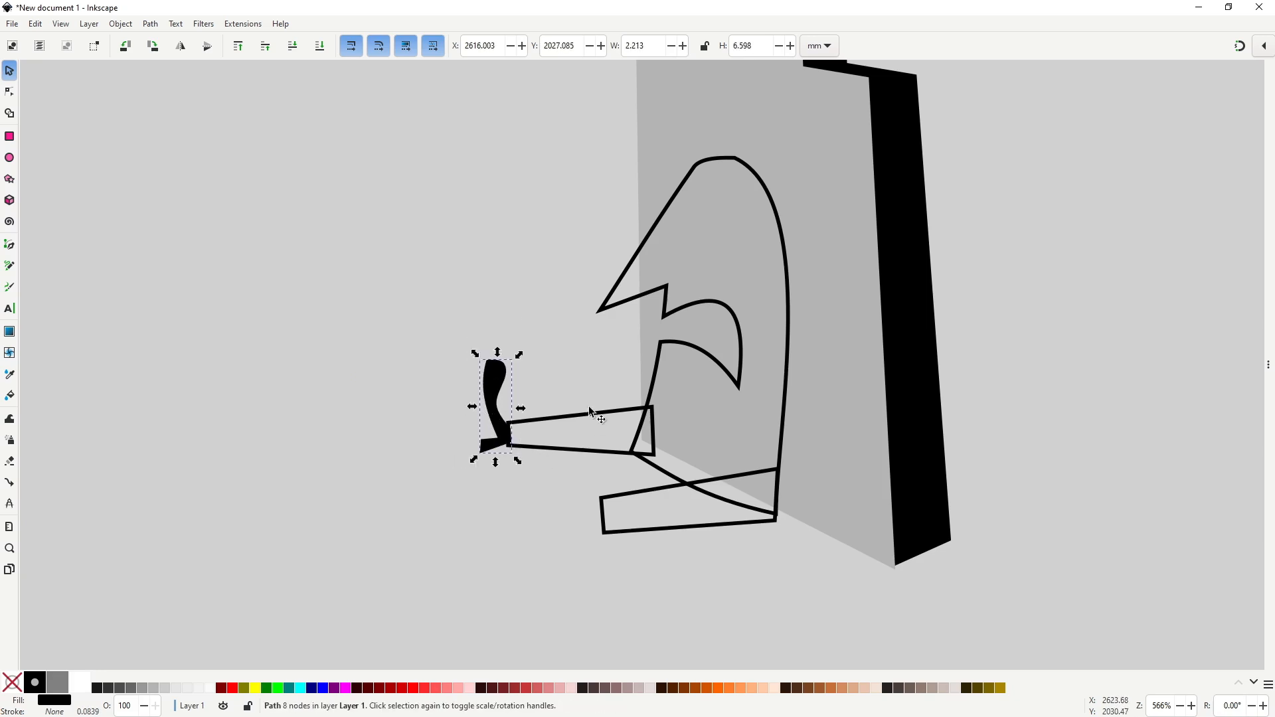
pyautogui.click(968, 406)
# Step: Draw a closed path around the curved notch, with its wavy left side crossing the notch and the rest inside the body
pyautogui.scroll(1, 968, 407)
pyautogui.scroll(-2, 791, 435)
pyautogui.press('b')
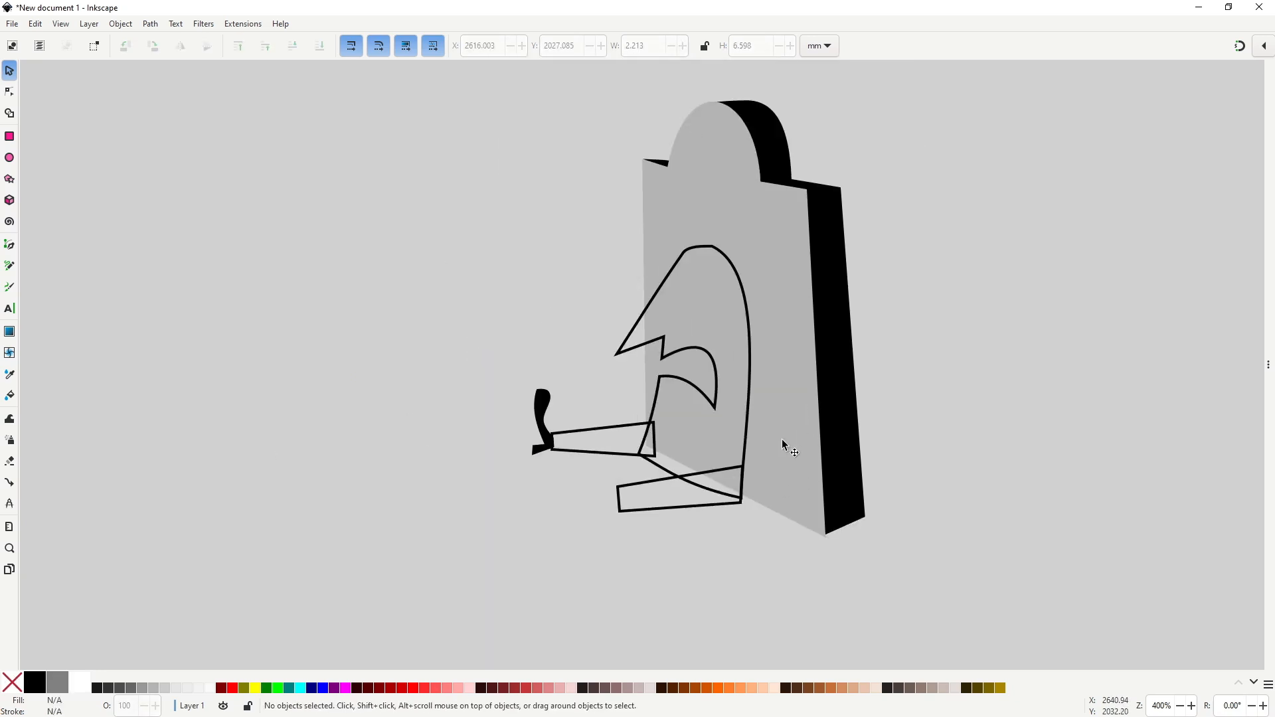
pyautogui.moveTo(755, 439); pyautogui.dragTo(711, 470)
pyautogui.scroll(2, 637, 374)
pyautogui.click(630, 383)
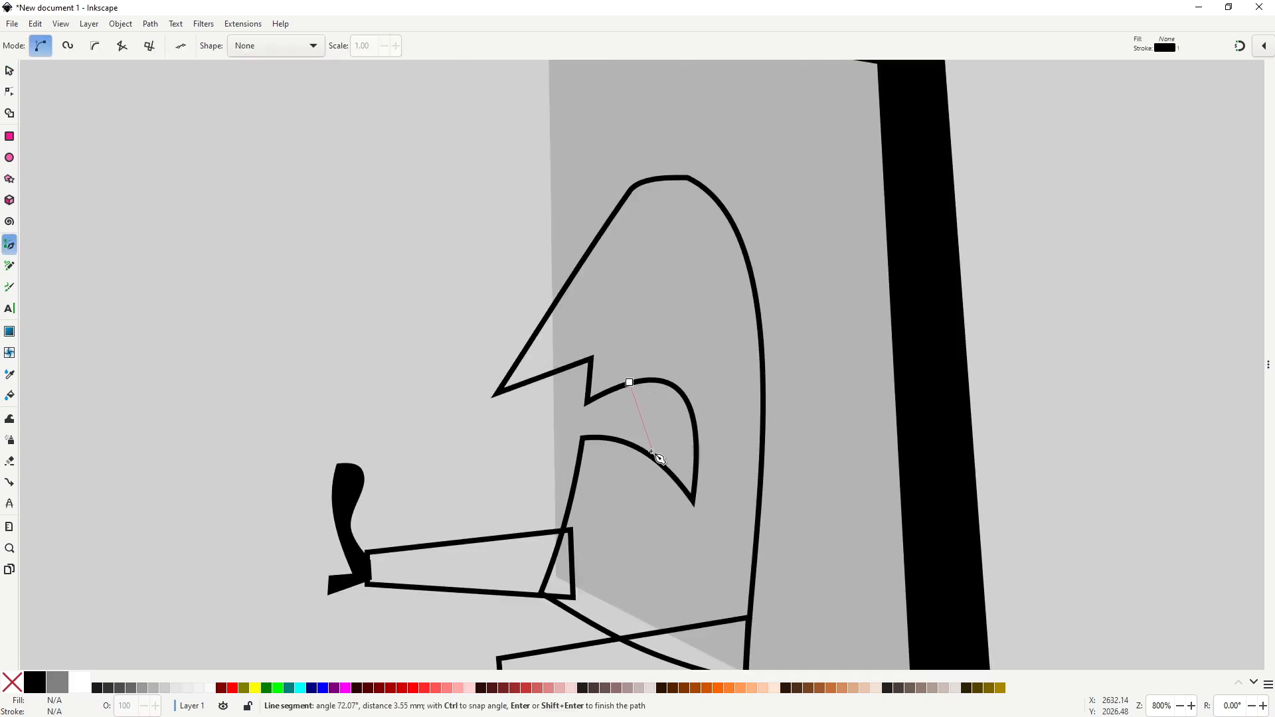
pyautogui.moveTo(641, 452); pyautogui.dragTo(622, 494)
pyautogui.click(684, 543)
pyautogui.moveTo(726, 533); pyautogui.dragTo(731, 523)
pyautogui.click(731, 418)
pyautogui.click(699, 315)
pyautogui.click(626, 314)
pyautogui.moveTo(612, 345); pyautogui.dragTo(612, 349)
pyautogui.click(629, 382)
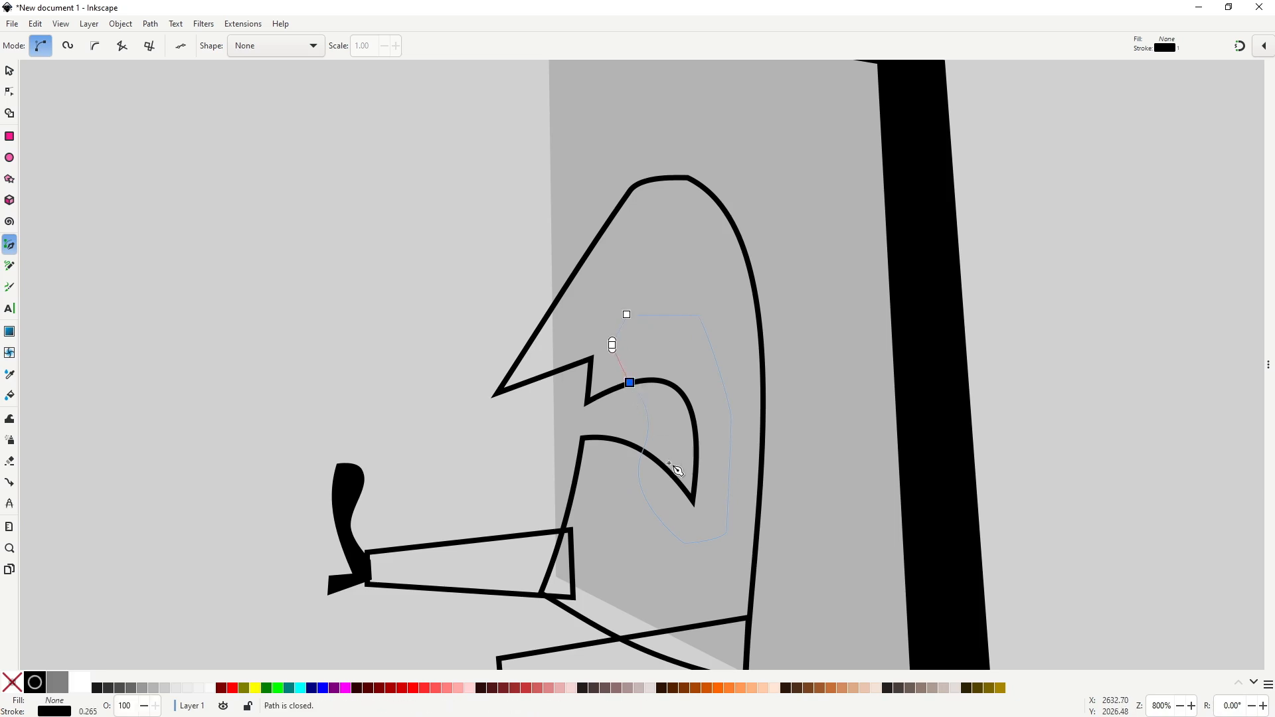
# Step: Subtract a copy of the body outline from the new path, leaving only the piece that fills the inner notch
pyautogui.press('s')
pyautogui.click(763, 298)
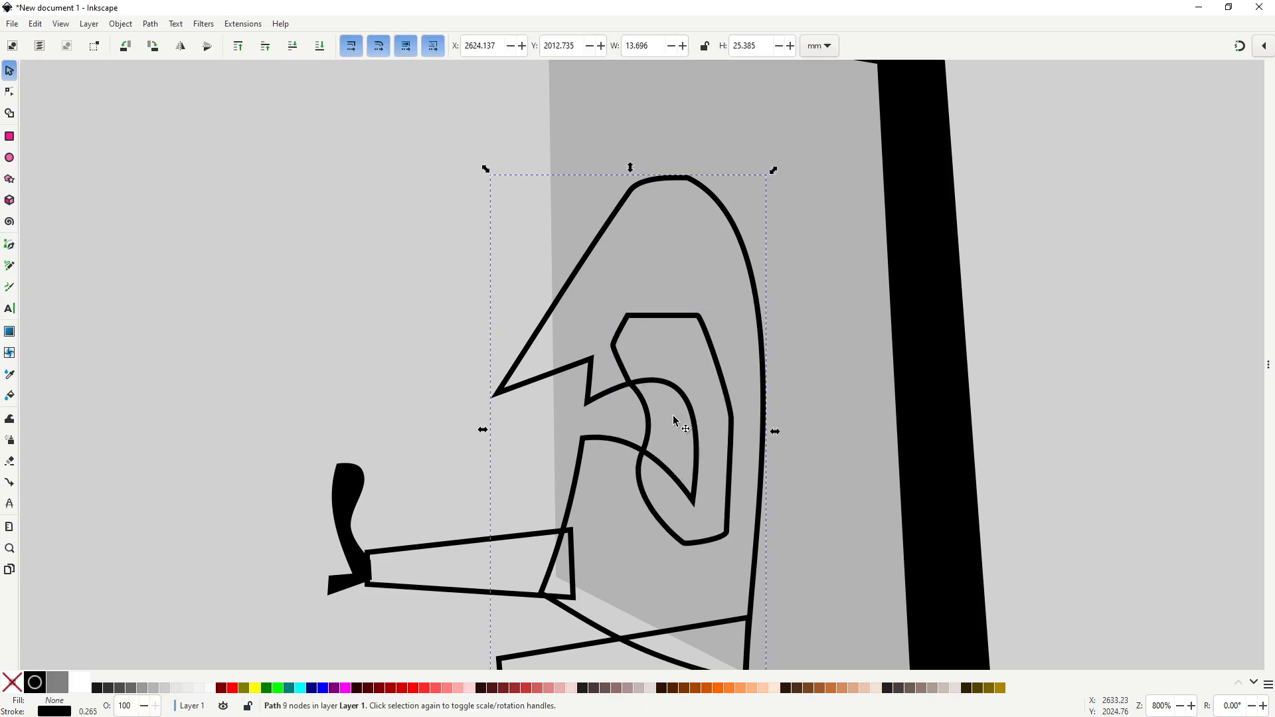
pyautogui.keyDown('shift'); pyautogui.click(644, 424); pyautogui.keyUp('shift')
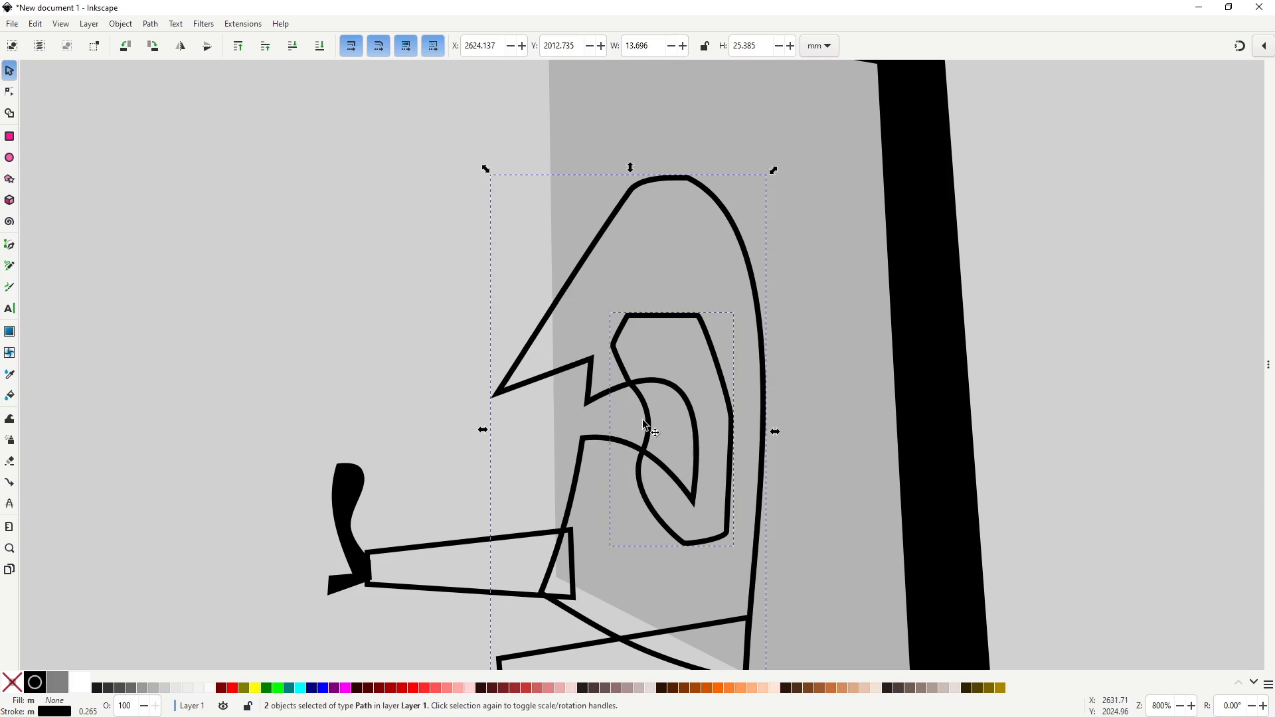
pyautogui.hotkey('ctrl', '-')
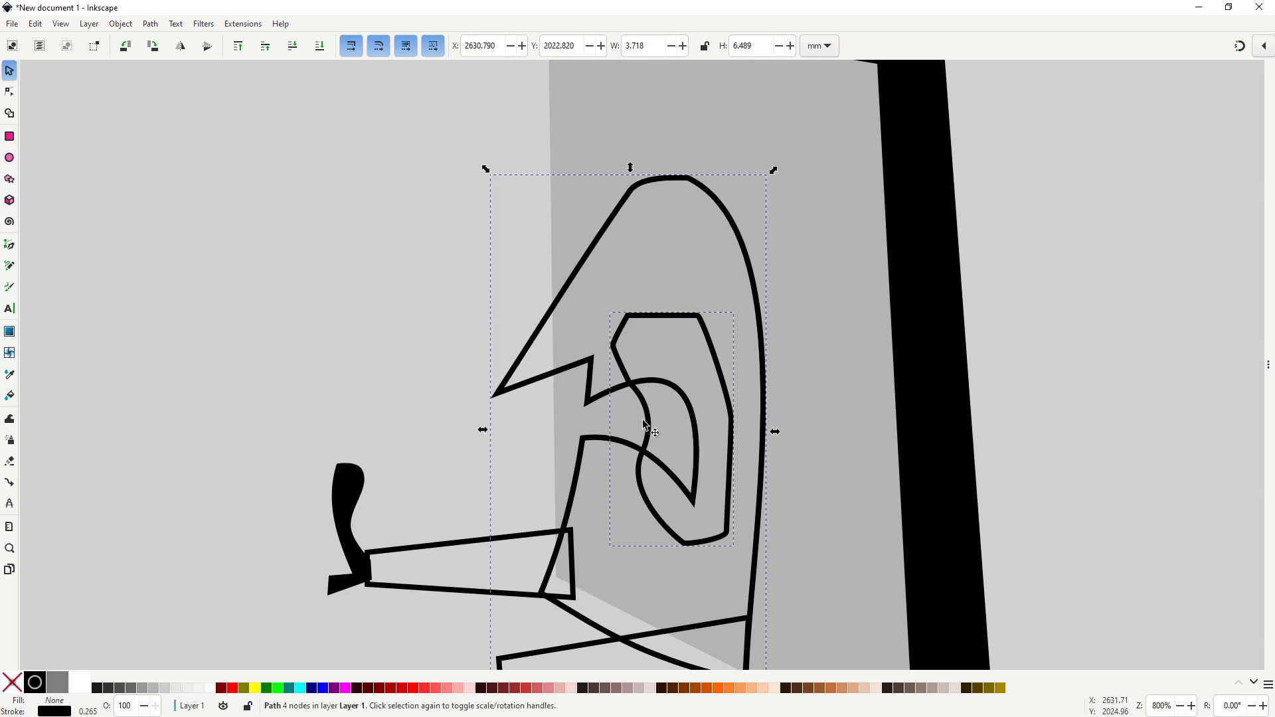
# Step: Make the dome's top corner node smooth and adjust the curve beside it
pyautogui.scroll(-2, 633, 479)
pyautogui.moveTo(666, 498); pyautogui.dragTo(610, 438)
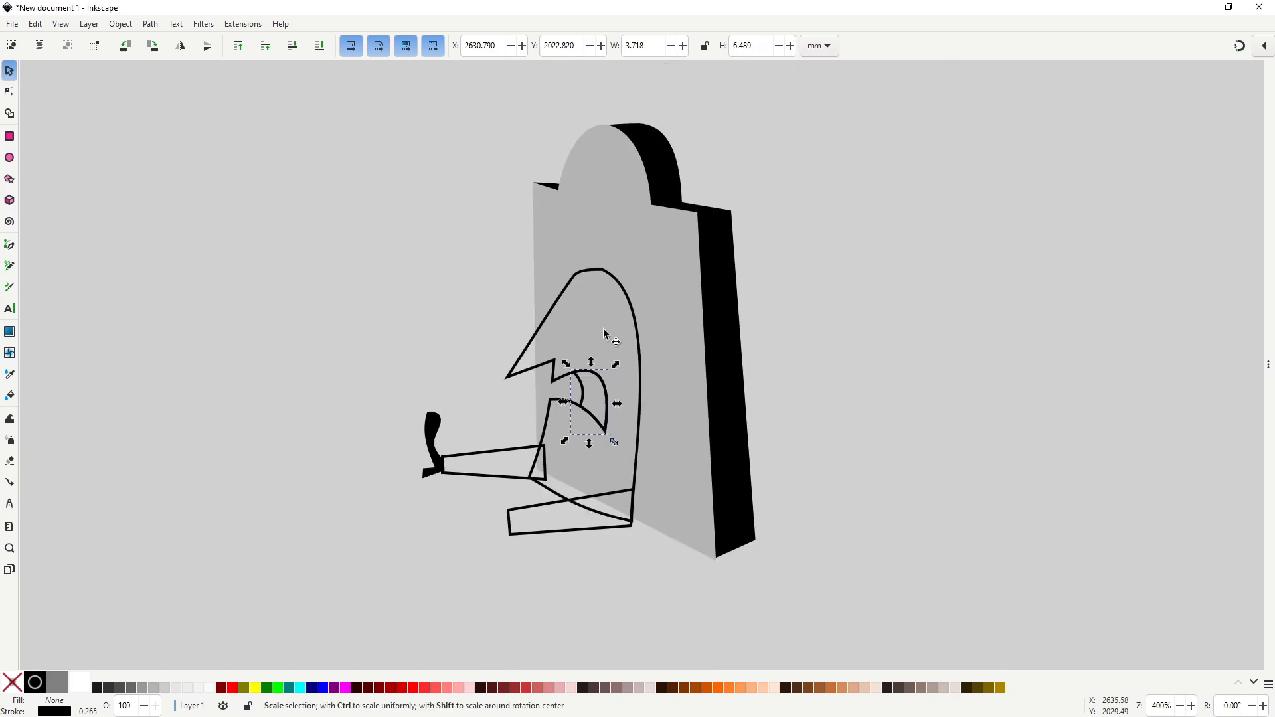
pyautogui.scroll(4, 618, 304)
pyautogui.press('n')
pyautogui.click(546, 174)
pyautogui.click(543, 172)
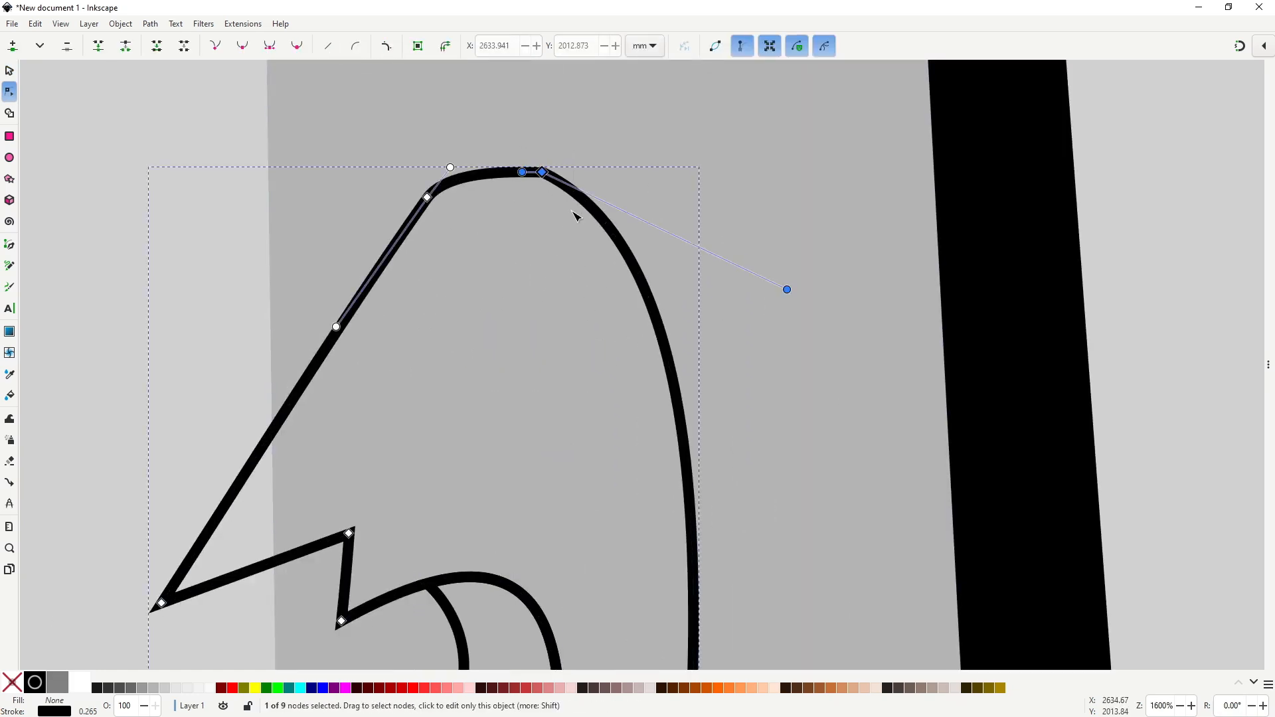
pyautogui.click(243, 45)
pyautogui.moveTo(549, 186); pyautogui.dragTo(564, 186)
# Step: Draw a narrow, upright four-point arm about 10 mm tall over the figure's lower right edge
pyautogui.scroll(-5, 570, 191)
pyautogui.press('b')
pyautogui.click(577, 423)
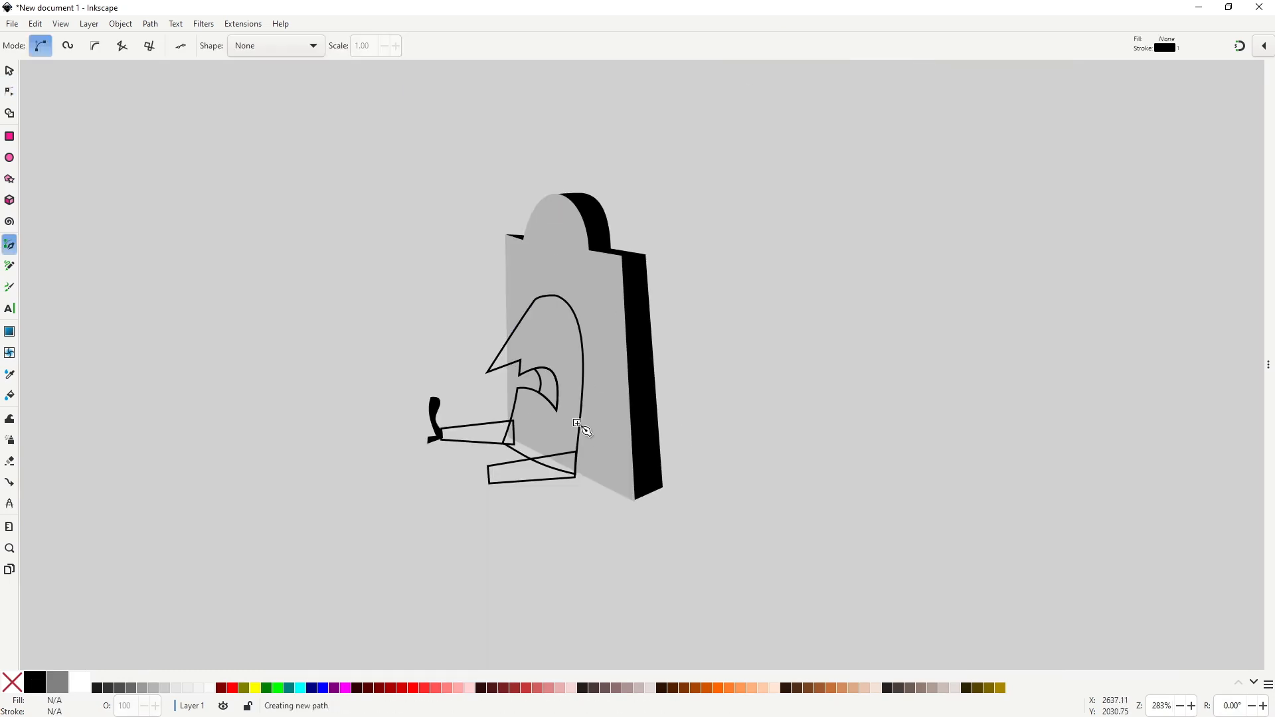
pyautogui.click(565, 488)
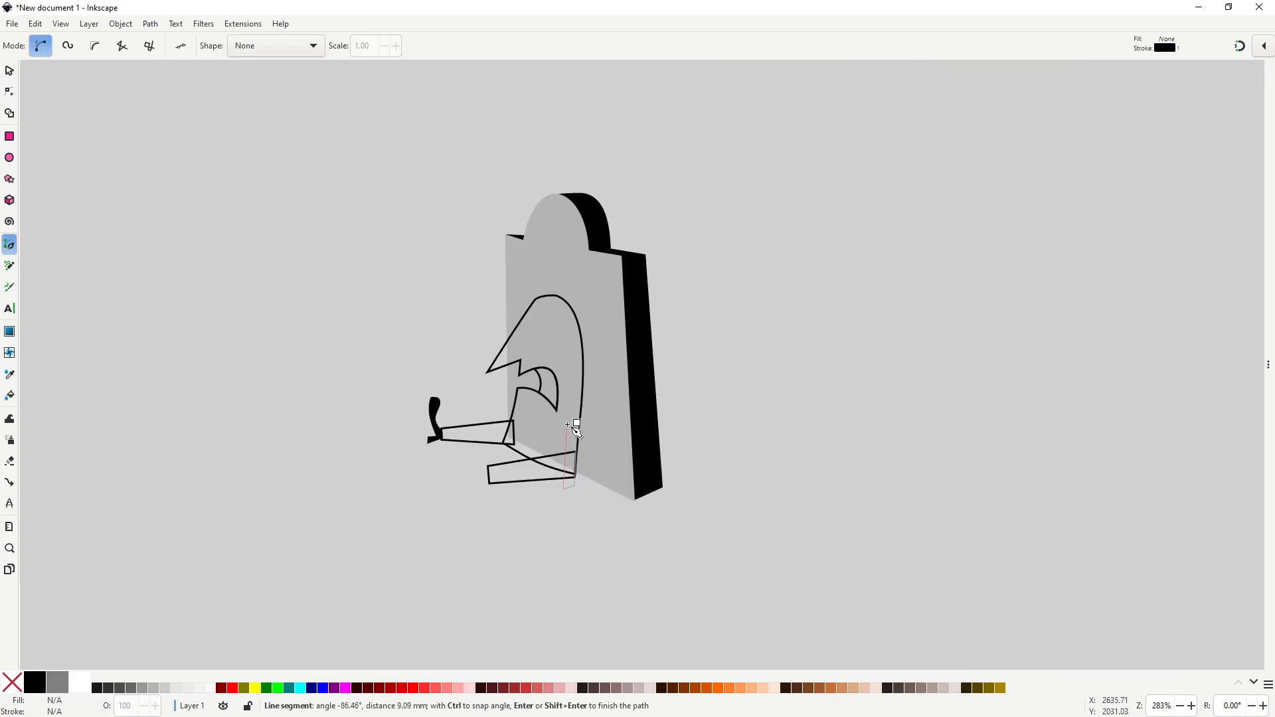
pyautogui.click(577, 423)
pyautogui.press('s')
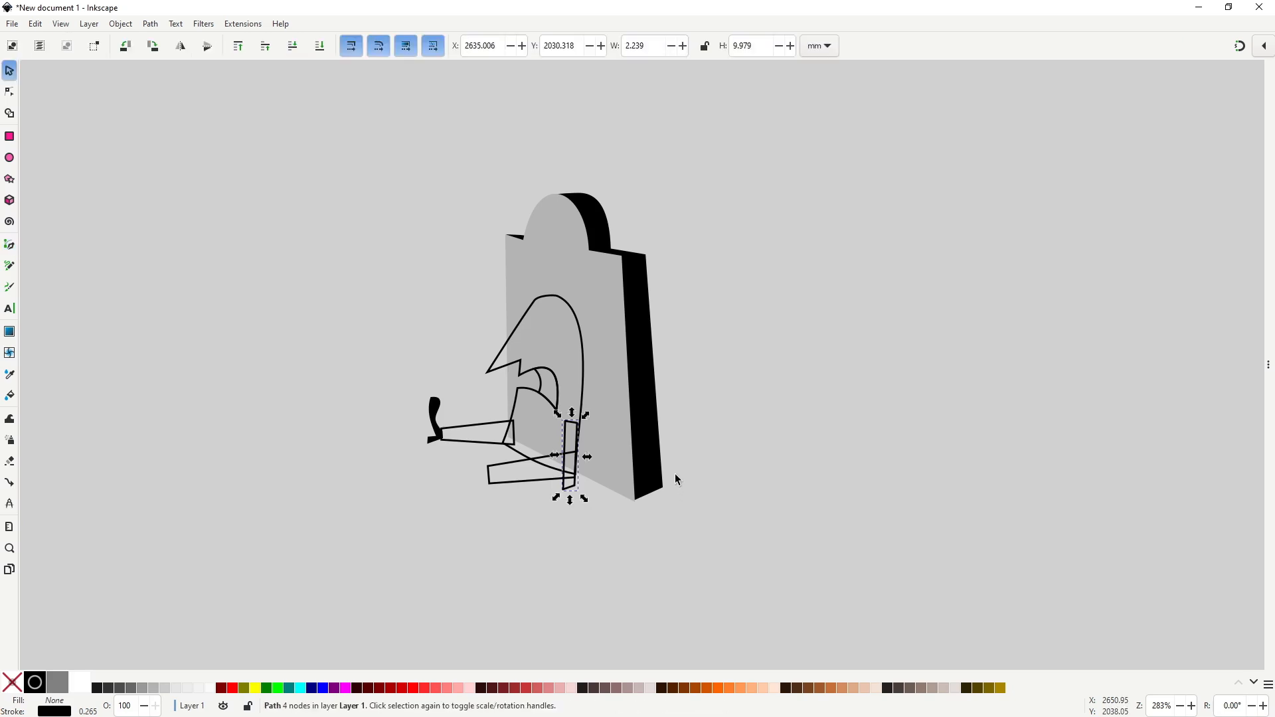
# Step: Copy the turquoise hand from the stooped zombie's hanging arm and paste it below the seated figure
pyautogui.scroll(-5, 674, 473)
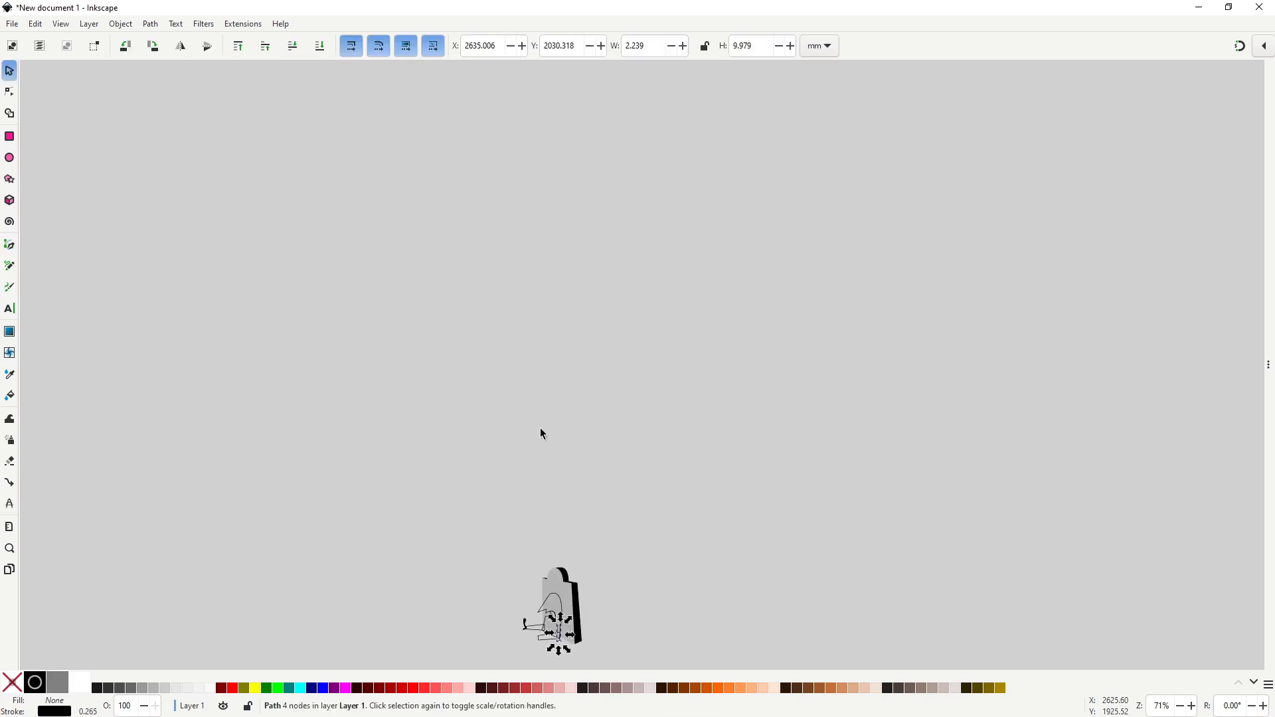
pyautogui.scroll(-5, 540, 428)
pyautogui.click(425, 183)
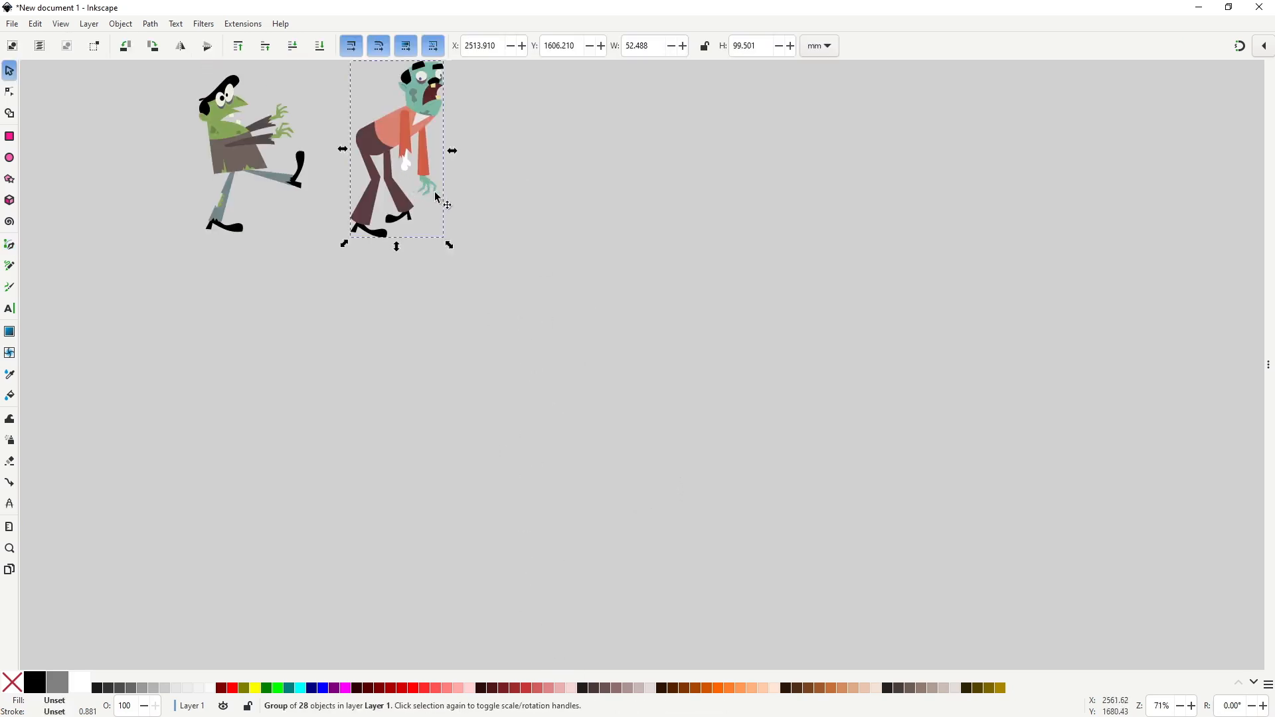
pyautogui.press('n')
pyautogui.click(426, 183)
pyautogui.press('s')
pyautogui.scroll(-2, 488, 325)
pyautogui.scroll(5, 508, 365)
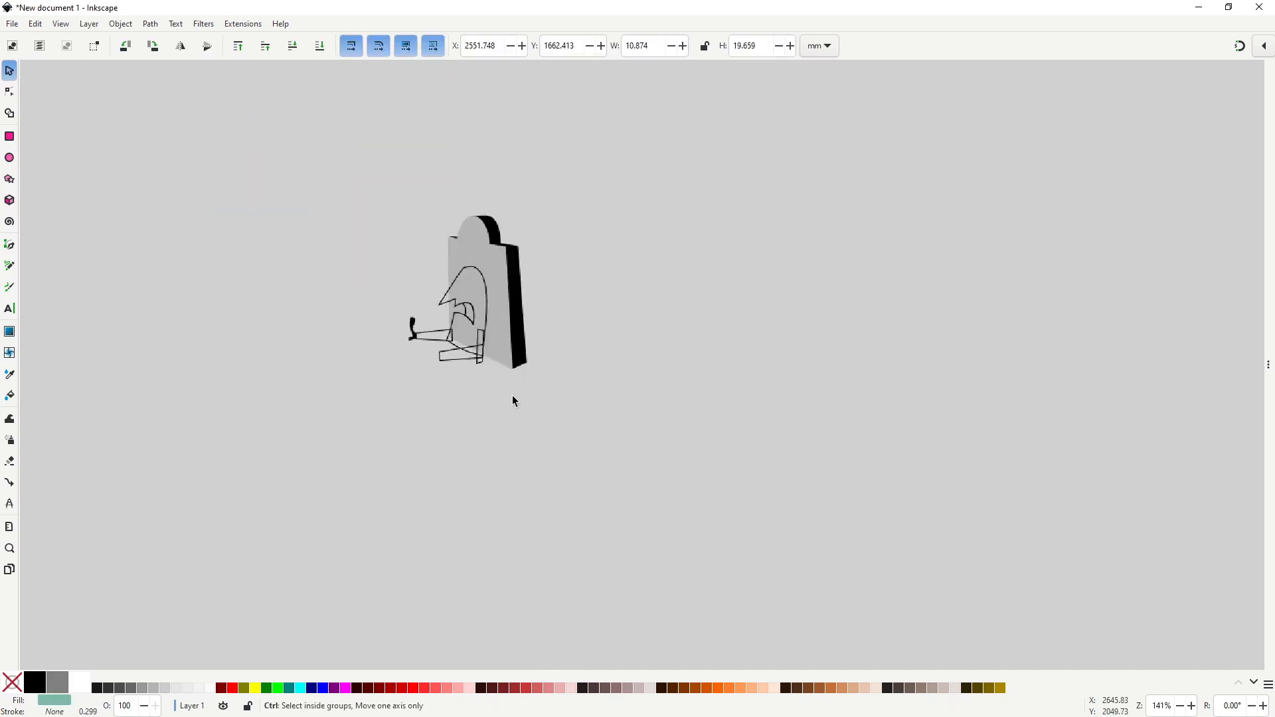
pyautogui.click(577, 472)
pyautogui.hotkey('ctrl', 'v')
pyautogui.moveTo(541, 469); pyautogui.dragTo(552, 446)
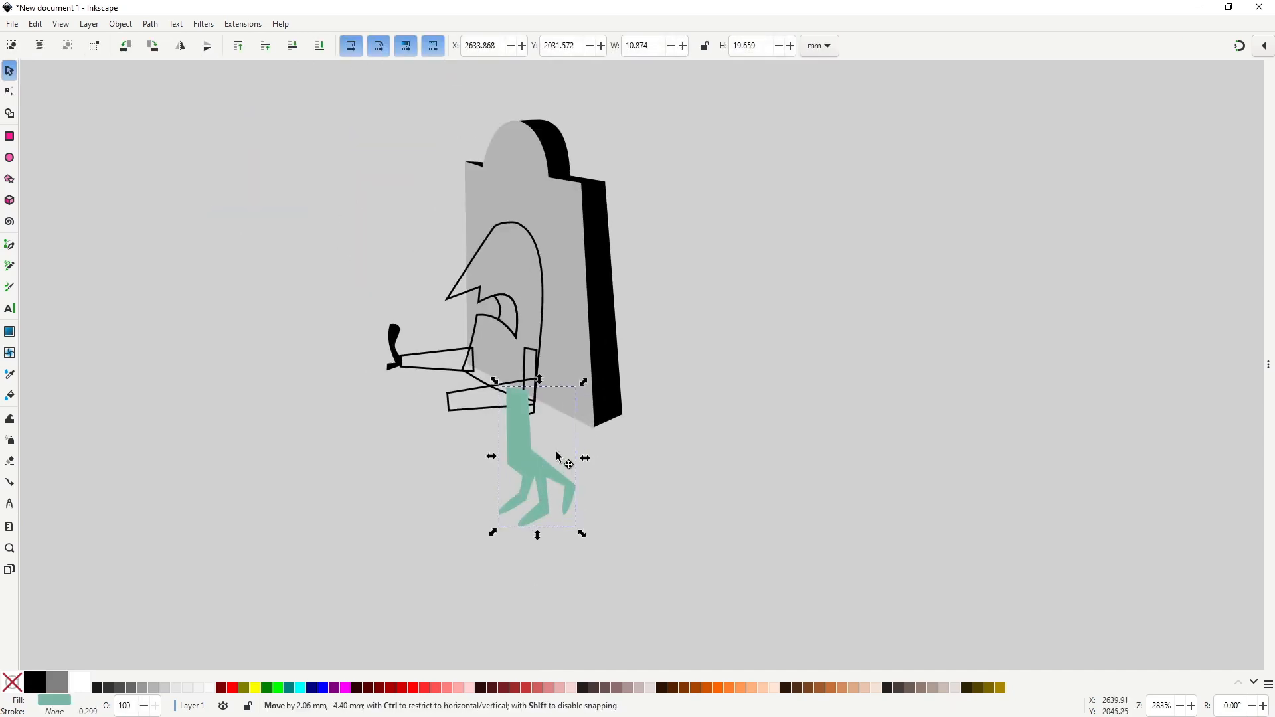
# Step: Shrink the pasted hand to about half its size and position it at the lower end of the narrow arm
pyautogui.scroll(3, 571, 452)
pyautogui.click(523, 329)
pyautogui.moveTo(630, 255); pyautogui.dragTo(534, 346)
pyautogui.moveTo(499, 501); pyautogui.dragTo(519, 409)
pyautogui.moveTo(556, 452); pyautogui.dragTo(574, 468)
pyautogui.moveTo(550, 429); pyautogui.dragTo(545, 420)
# Step: Reposition the top nodes of the turquoise hand so that its wrist matches the width of the narrow arm
pyautogui.press('n')
pyautogui.moveTo(458, 303); pyautogui.dragTo(522, 340)
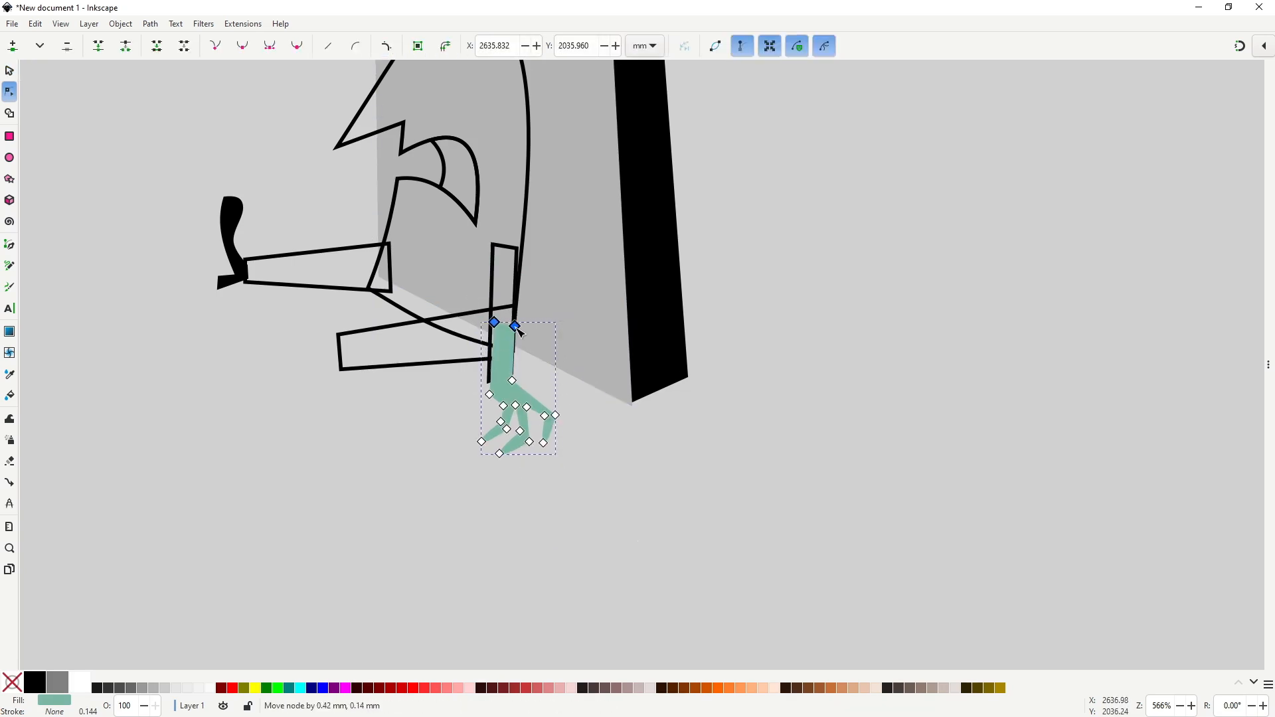
pyautogui.press('s')
pyautogui.click(567, 469)
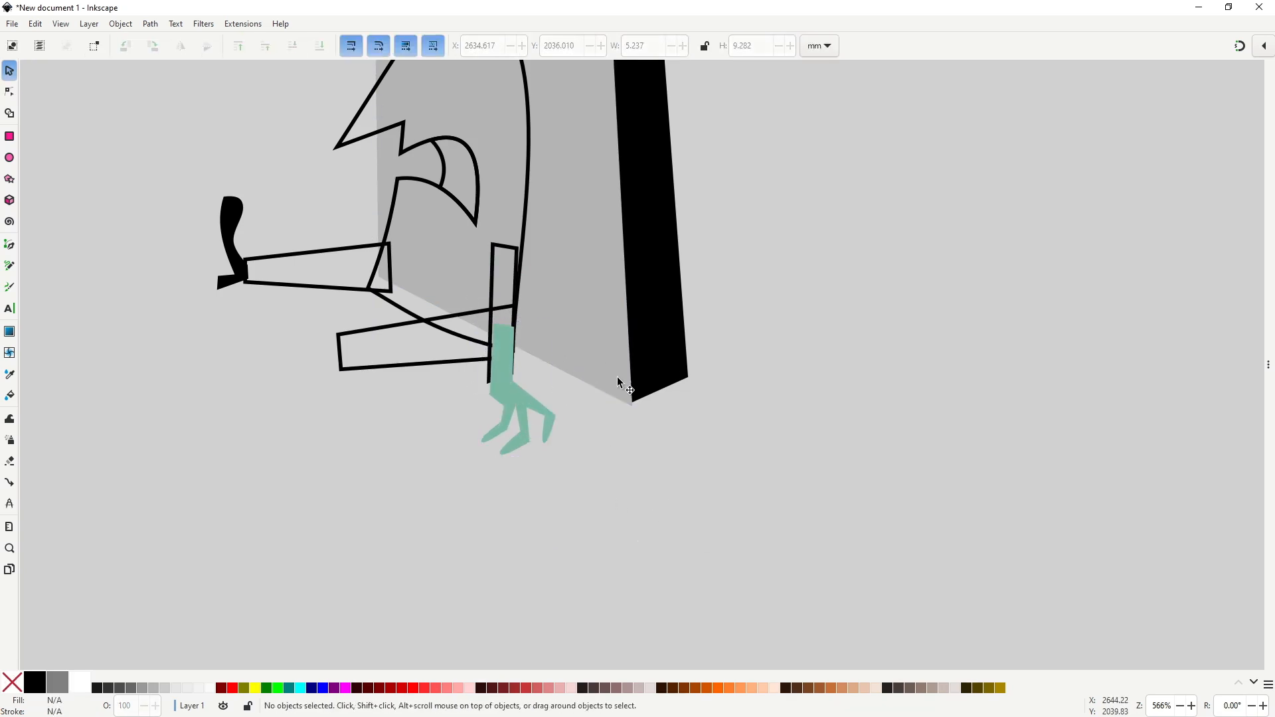
# Step: Cut the white bone from the stooped zombie and paste it beside the seated figure's legs
pyautogui.scroll(-3, 498, 264)
pyautogui.moveTo(455, 131); pyautogui.dragTo(588, 531)
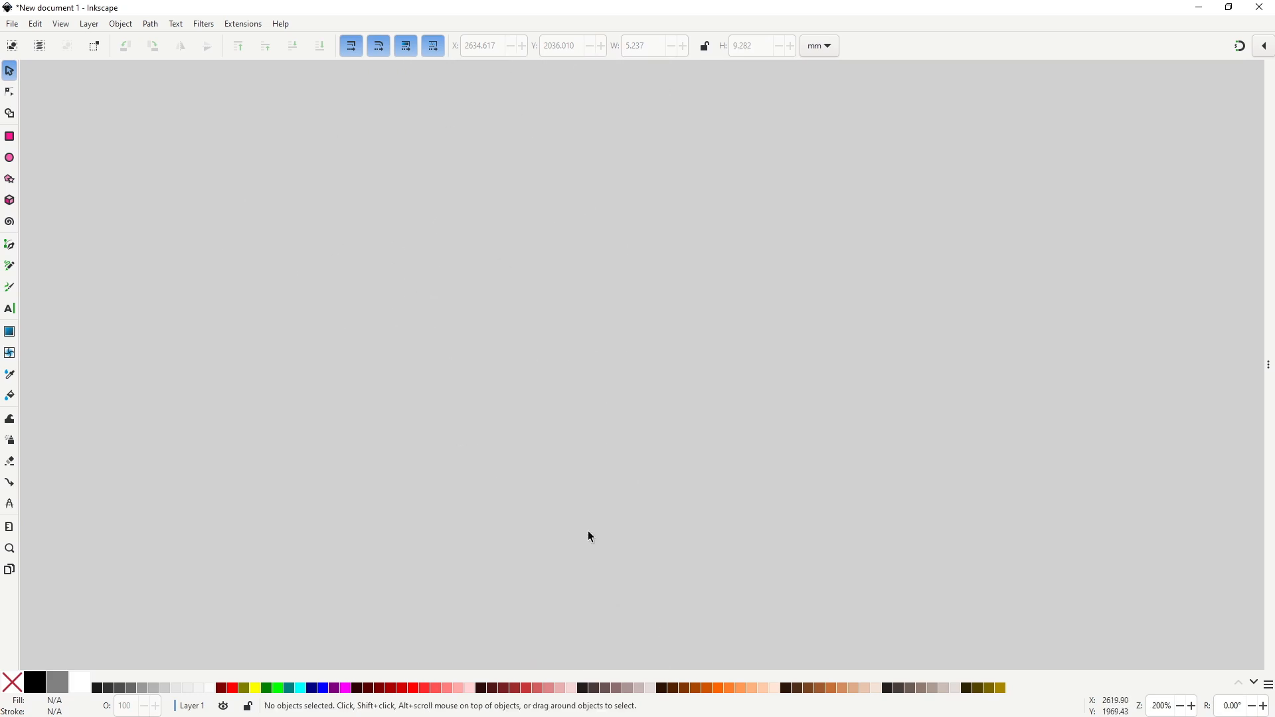
pyautogui.scroll(-3, 482, 232)
pyautogui.click(445, 109)
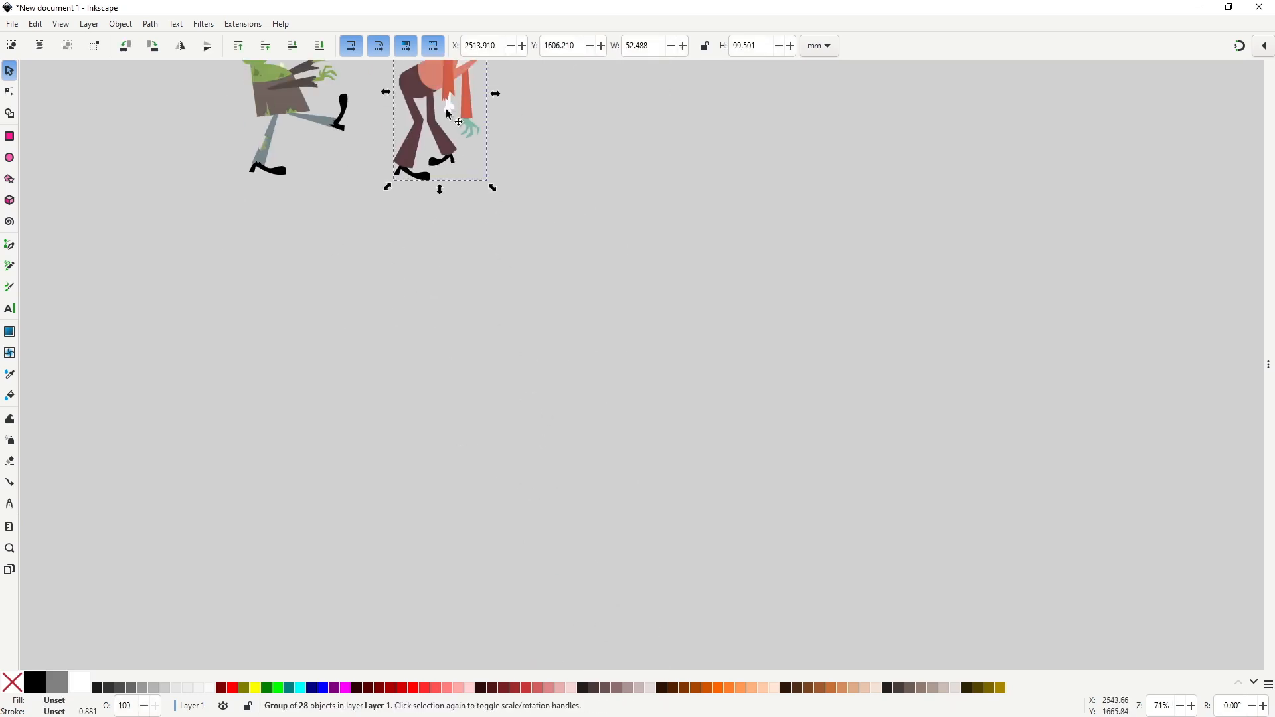
pyautogui.keyDown('ctrl'); pyautogui.click(445, 109); pyautogui.keyUp('ctrl')
pyautogui.keyDown('ctrl'); pyautogui.scroll(-1, 597, 325); pyautogui.keyUp('ctrl')
pyautogui.scroll(-5, 591, 398)
pyautogui.keyDown('ctrl'); pyautogui.scroll(7, 582, 471); pyautogui.keyUp('ctrl')
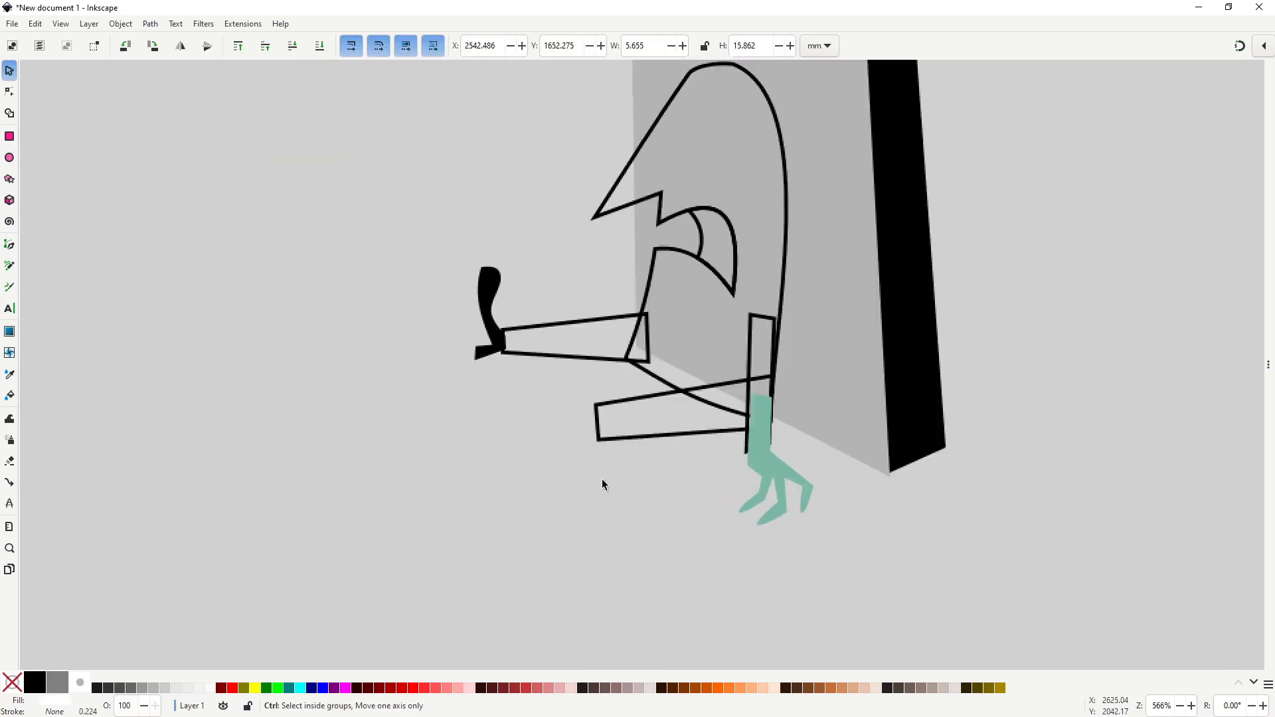
pyautogui.hotkey('ctrl', 'x')
pyautogui.hotkey('ctrl', 'v')
pyautogui.click(561, 339)
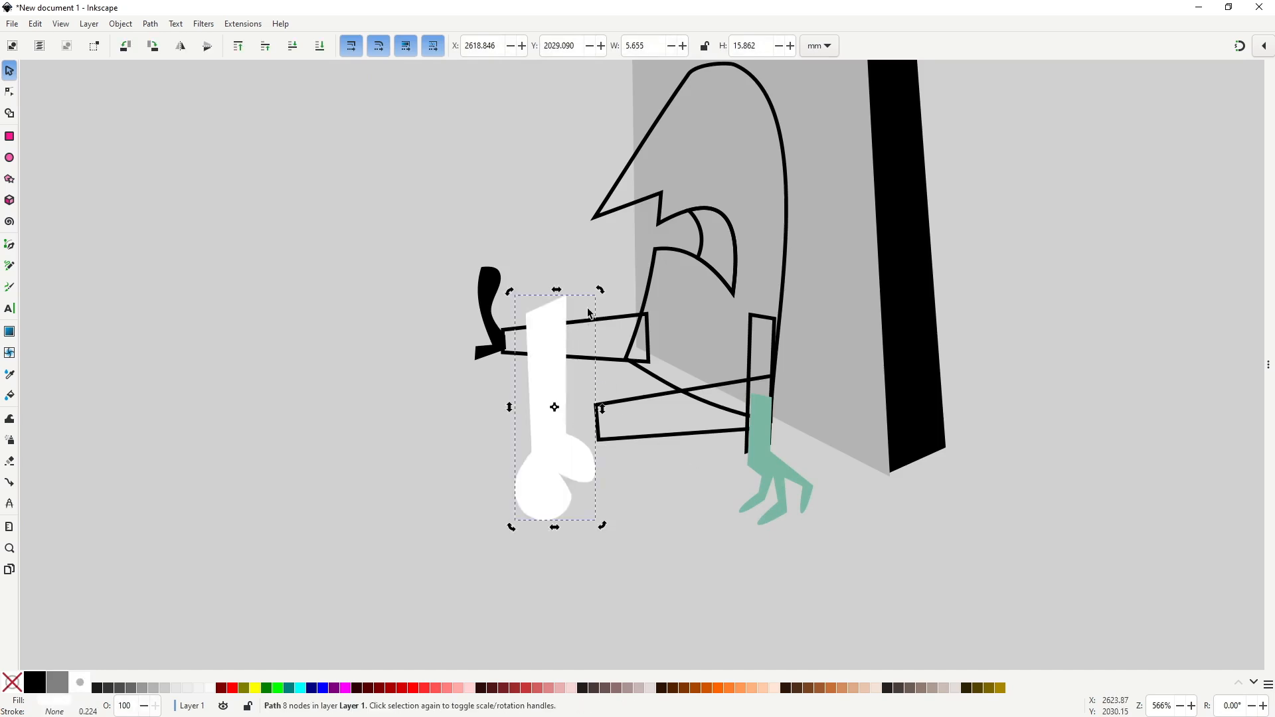
# Step: Rotate the bone to lie along the lower leg, shrink it to about 6.5 mm wide, and place it at the leg's open end
pyautogui.moveTo(603, 290); pyautogui.dragTo(673, 438)
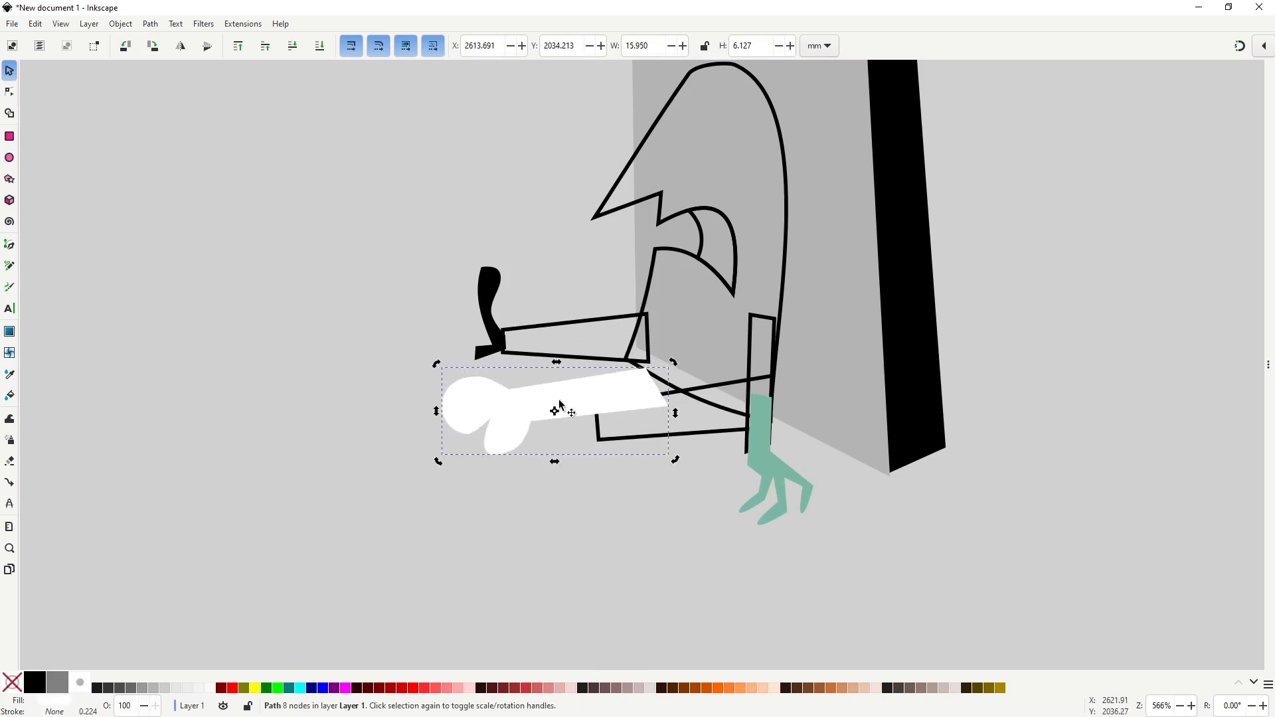
pyautogui.moveTo(559, 399); pyautogui.dragTo(614, 424)
pyautogui.click(694, 413)
pyautogui.moveTo(729, 388); pyautogui.dragTo(622, 426)
pyautogui.press('pagedown')
pyautogui.click(663, 452)
# Step: Draw a seven-node jagged shape about 4.7 mm wide over the lower leg's end and subtract it from the leg
pyautogui.scroll(2, 634, 435)
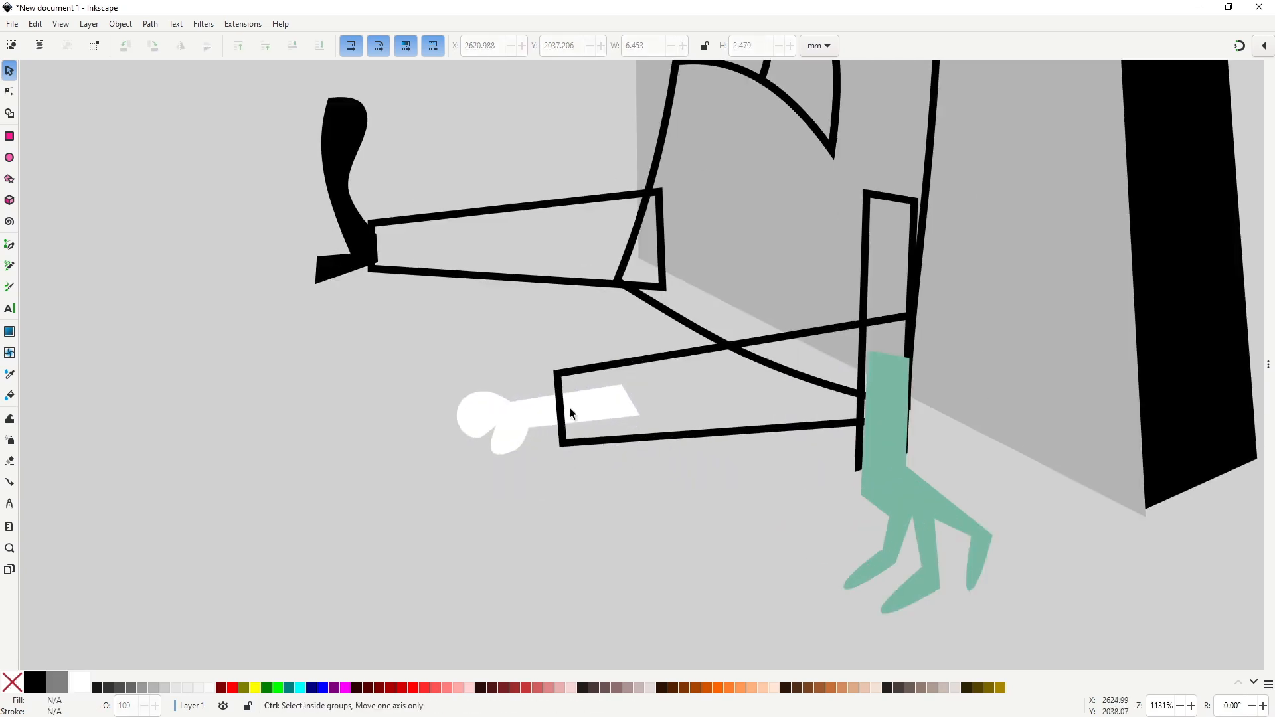
pyautogui.scroll(1, 569, 411)
pyautogui.press('b')
pyautogui.click(525, 365)
pyautogui.click(569, 388)
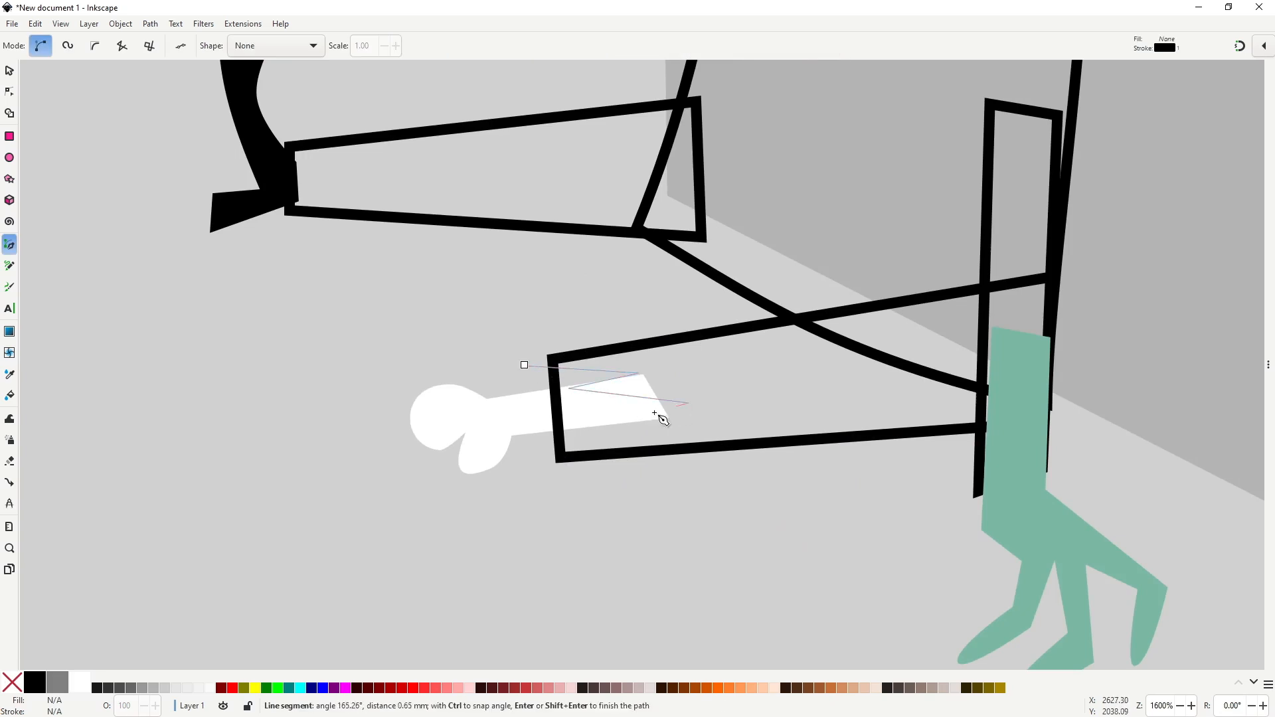
pyautogui.click(524, 366)
pyautogui.press('s')
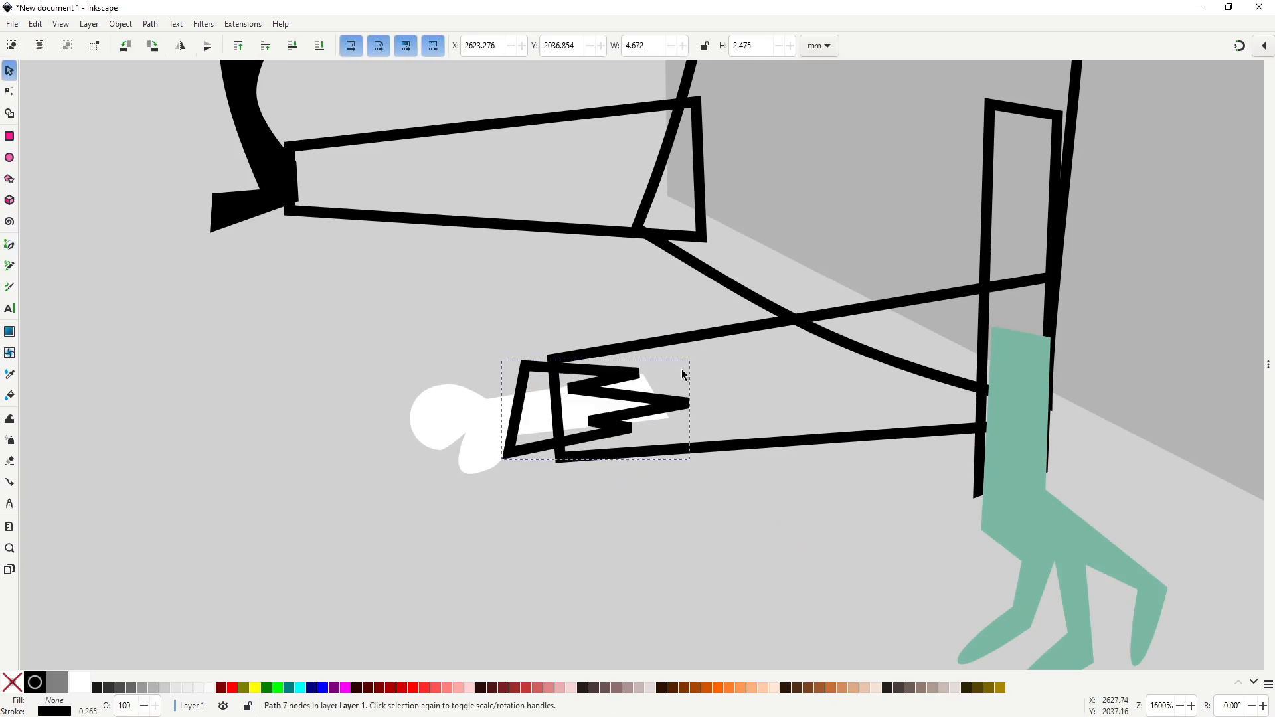
pyautogui.keyDown('shift'); pyautogui.click(697, 338); pyautogui.keyUp('shift')
pyautogui.hotkey('ctrl', '-')
pyautogui.click(625, 509)
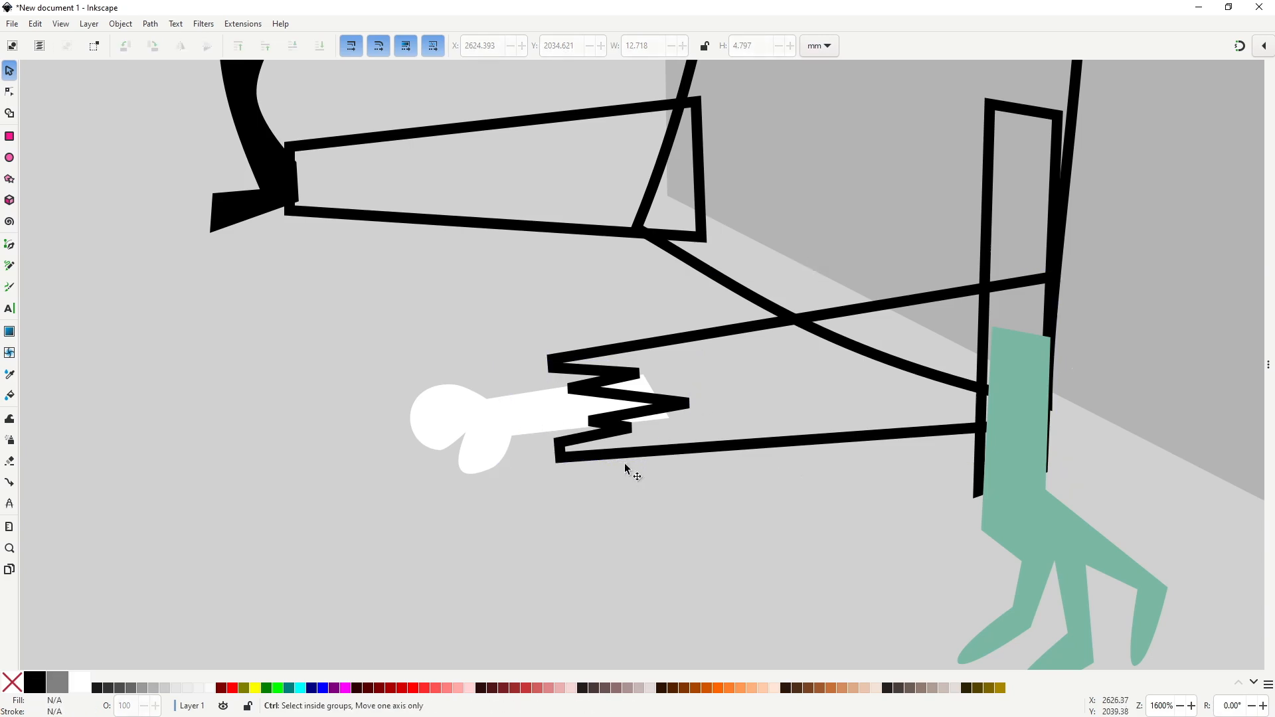
# Step: Narrow the hip ends of both legs by moving their corner nodes
pyautogui.scroll(-3, 620, 473)
pyautogui.scroll(-2, 635, 316)
pyautogui.scroll(4, 651, 352)
pyautogui.click(612, 351)
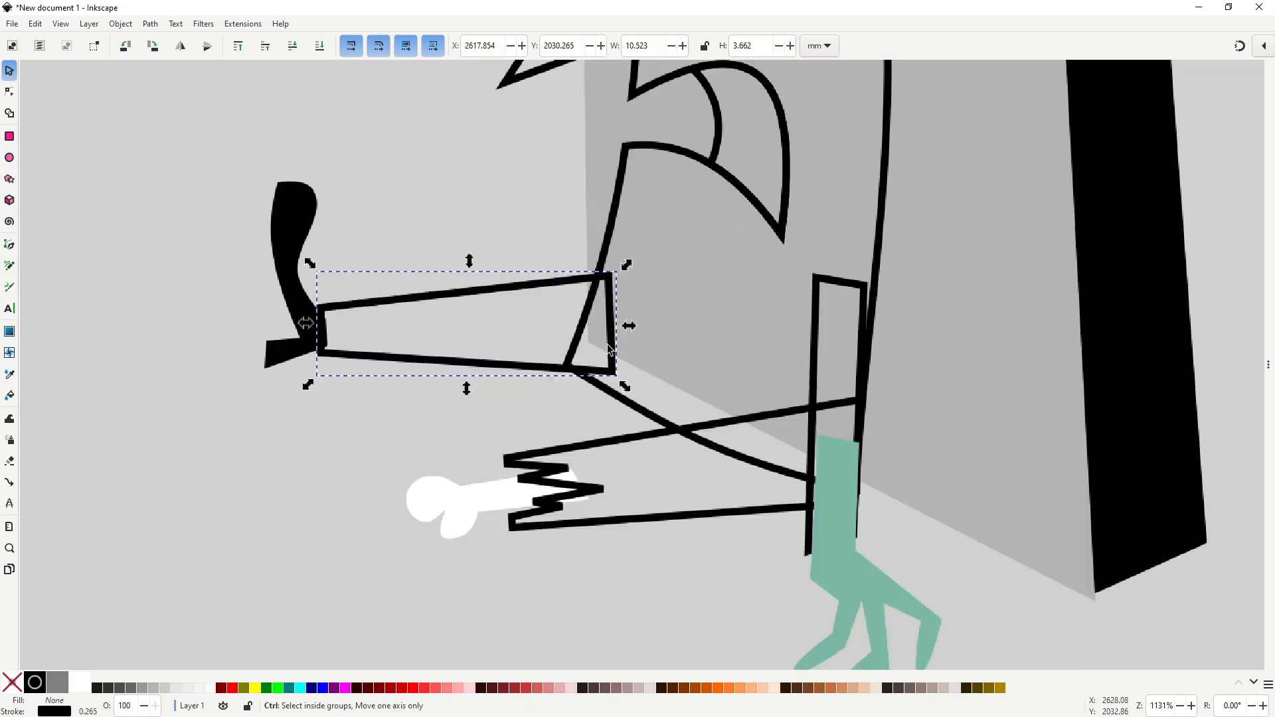
pyautogui.press('n')
pyautogui.moveTo(609, 278); pyautogui.dragTo(609, 303)
pyautogui.moveTo(611, 372); pyautogui.dragTo(602, 368)
pyautogui.click(730, 421)
pyautogui.moveTo(865, 410); pyautogui.dragTo(862, 445)
# Step: Draw a closed curved shape around the figure's hips and lower body, with its upper edge crossing the waist
pyautogui.press('b')
pyautogui.click(596, 277)
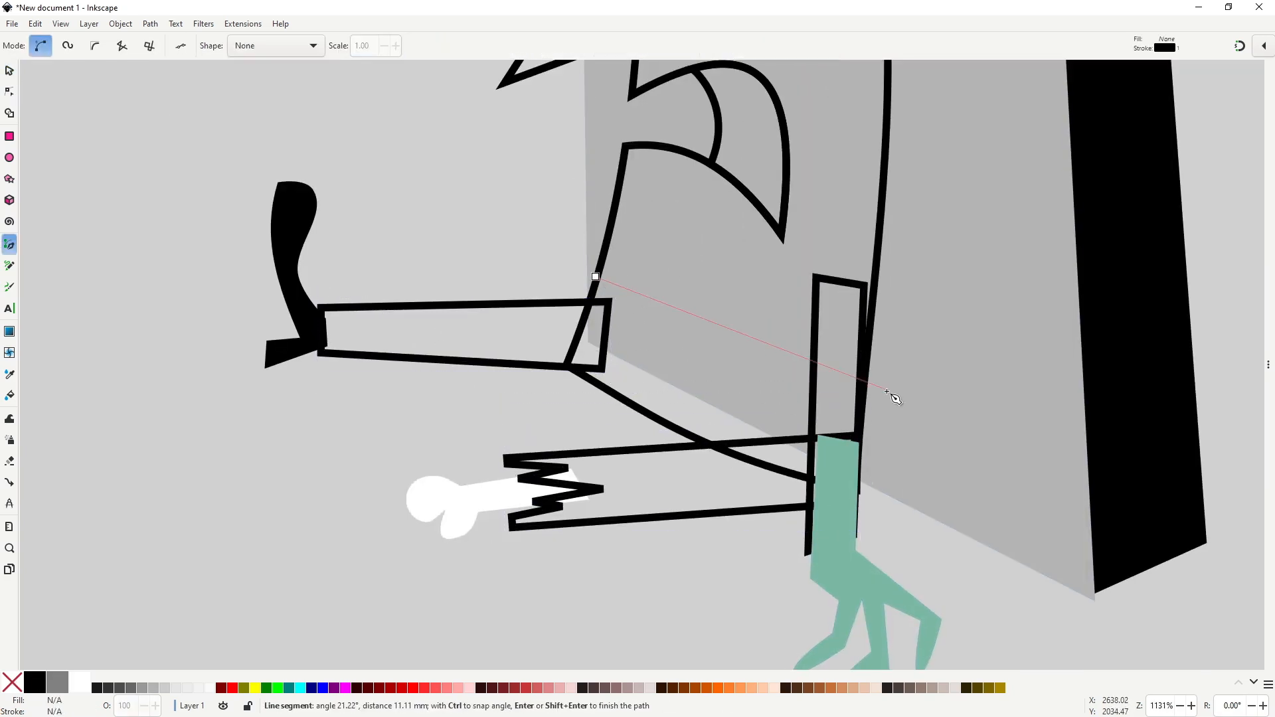
pyautogui.moveTo(903, 376); pyautogui.dragTo(1118, 385)
pyautogui.click(551, 559)
pyautogui.click(401, 392)
pyautogui.click(485, 254)
pyautogui.click(551, 245)
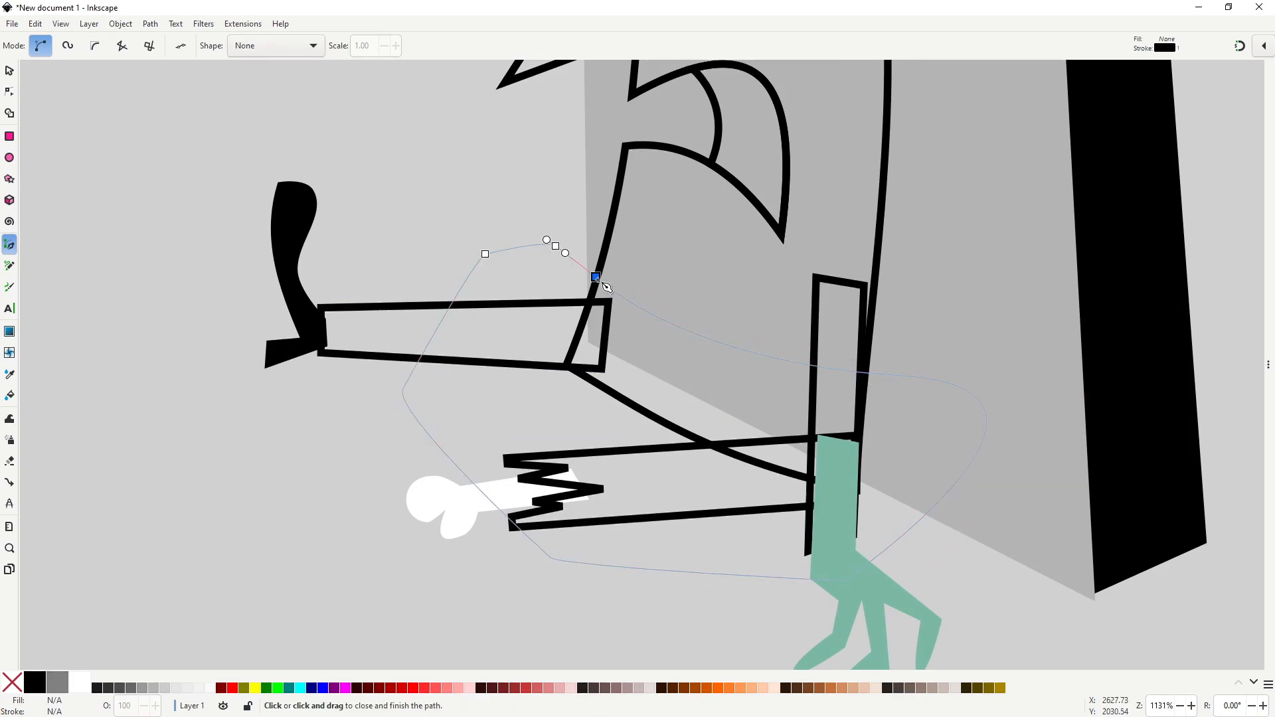
pyautogui.click(595, 276)
# Step: Intersect a duplicate of the body outline with the hip shape to form the trousers, and bend the waistline downward
pyautogui.press('s')
pyautogui.click(612, 215)
pyautogui.hotkey('ctrl', 'd')
pyautogui.keyDown('shift'); pyautogui.click(559, 249); pyautogui.keyUp('shift')
pyautogui.hotkey('ctrl', '*')
pyautogui.press('n')
pyautogui.click(865, 372)
pyautogui.moveTo(674, 355); pyautogui.dragTo(710, 396)
pyautogui.moveTo(653, 326); pyautogui.dragTo(657, 341)
# Step: Refine the upper leg's nodes and fine-tune the bone's tilt and position at the torn end of the lower leg
pyautogui.click(377, 359)
pyautogui.press('s')
pyautogui.scroll(-3, 377, 365)
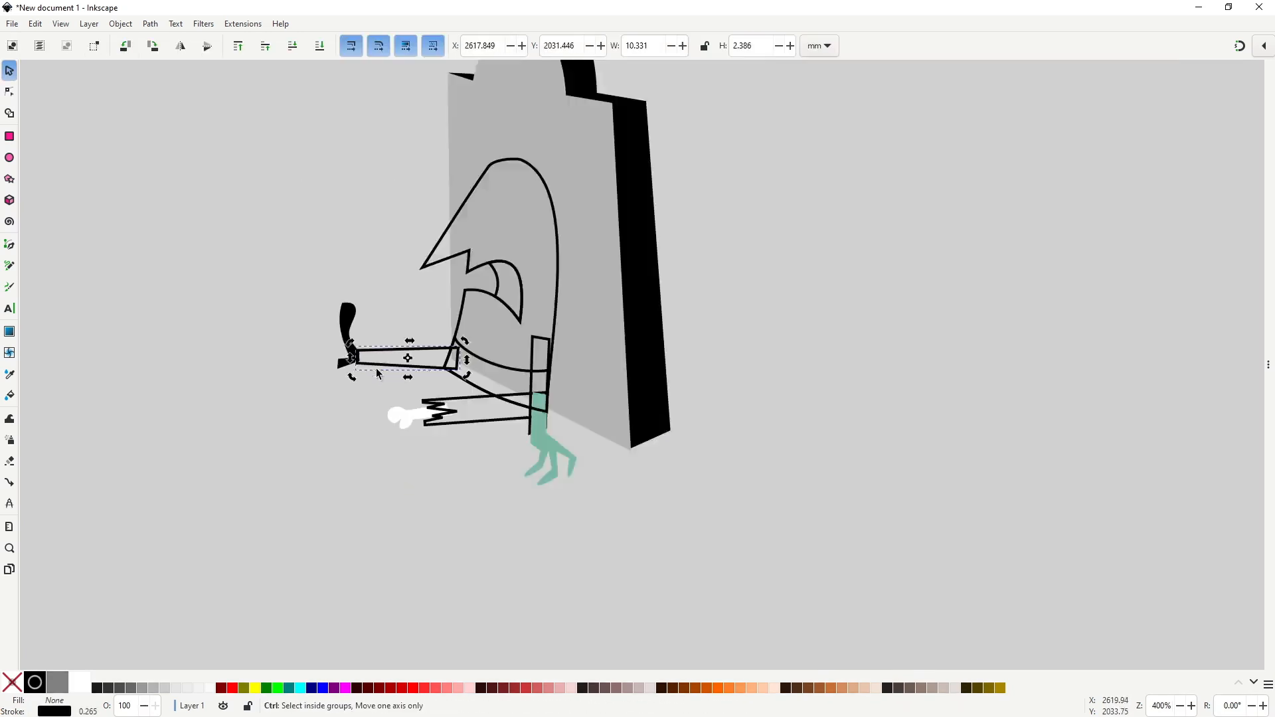
pyautogui.scroll(2, 427, 385)
pyautogui.press('n')
pyautogui.moveTo(455, 405); pyautogui.dragTo(456, 415)
pyautogui.moveTo(466, 438); pyautogui.dragTo(501, 421)
pyautogui.moveTo(476, 437); pyautogui.dragTo(468, 438)
pyautogui.press('Escape')
# Step: Draw an eye ellipse about 3 mm wide and 4.4 mm tall in the head with the body's black outline, and slant it backward
pyautogui.scroll(-3, 401, 448)
pyautogui.scroll(4, 454, 312)
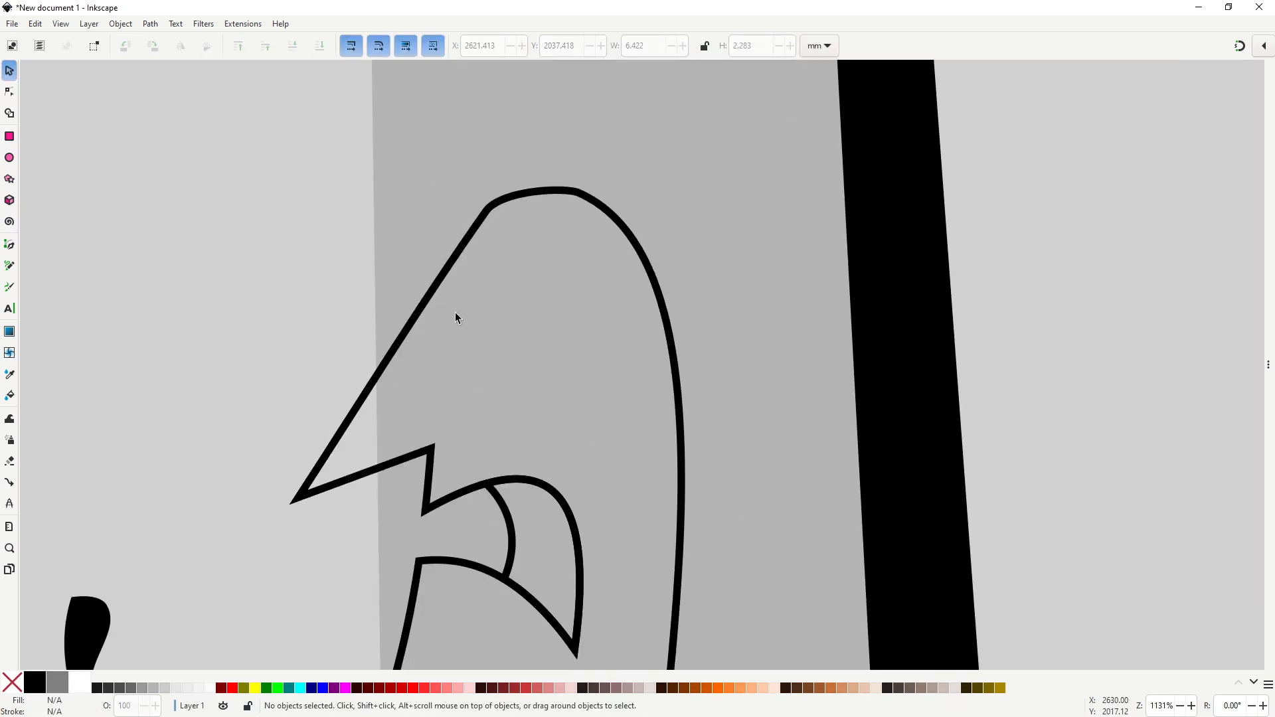
pyautogui.click(10, 158)
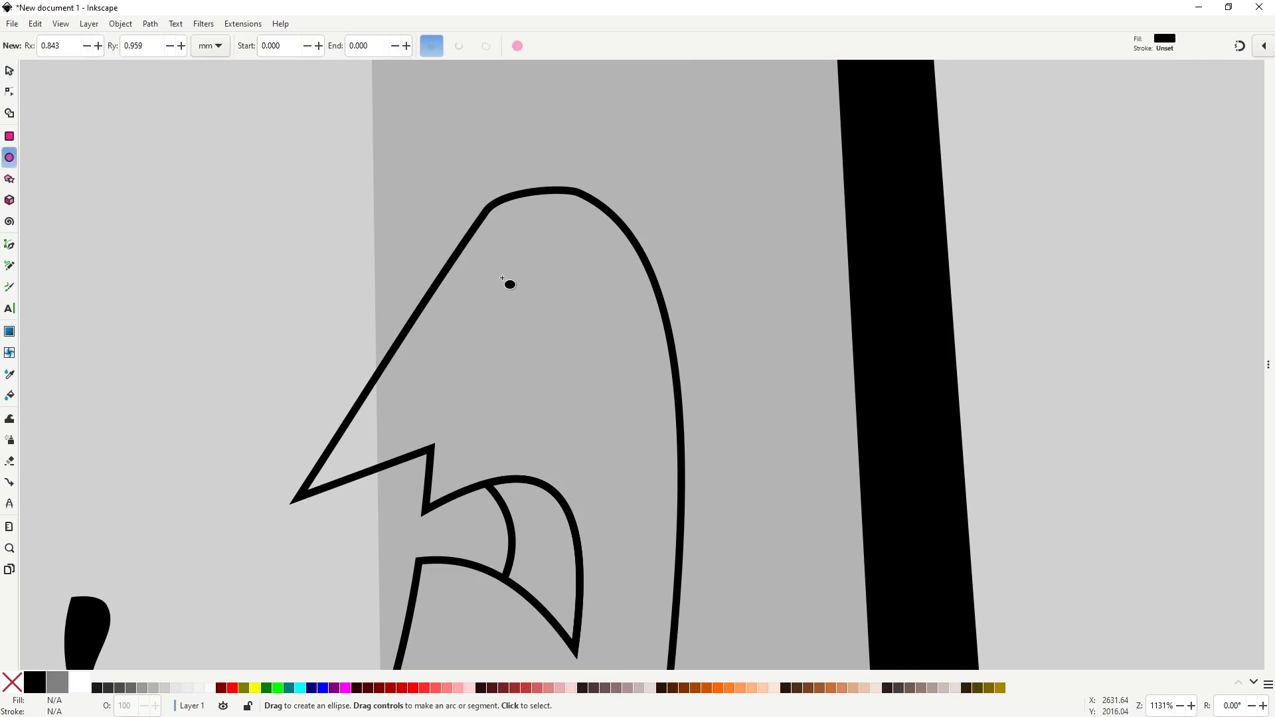
pyautogui.moveTo(508, 253); pyautogui.dragTo(582, 371)
pyautogui.press('s')
pyautogui.click(675, 340)
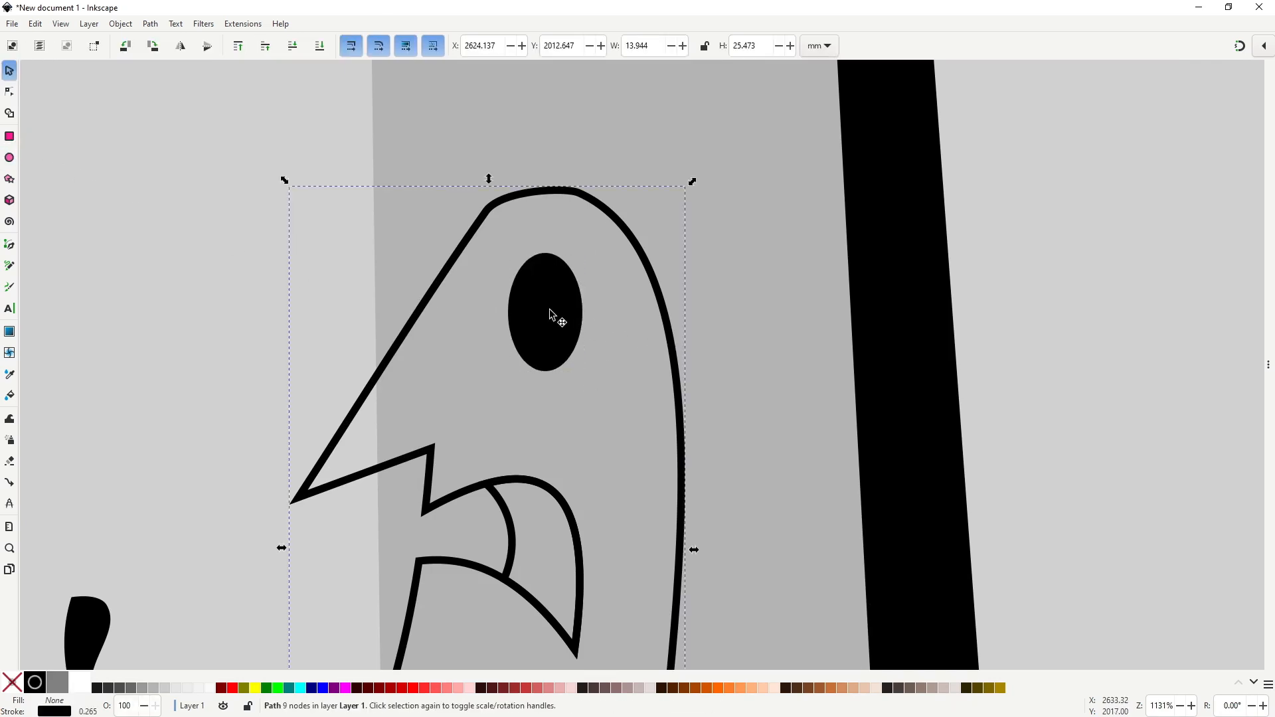
pyautogui.click(550, 315)
pyautogui.click(558, 260)
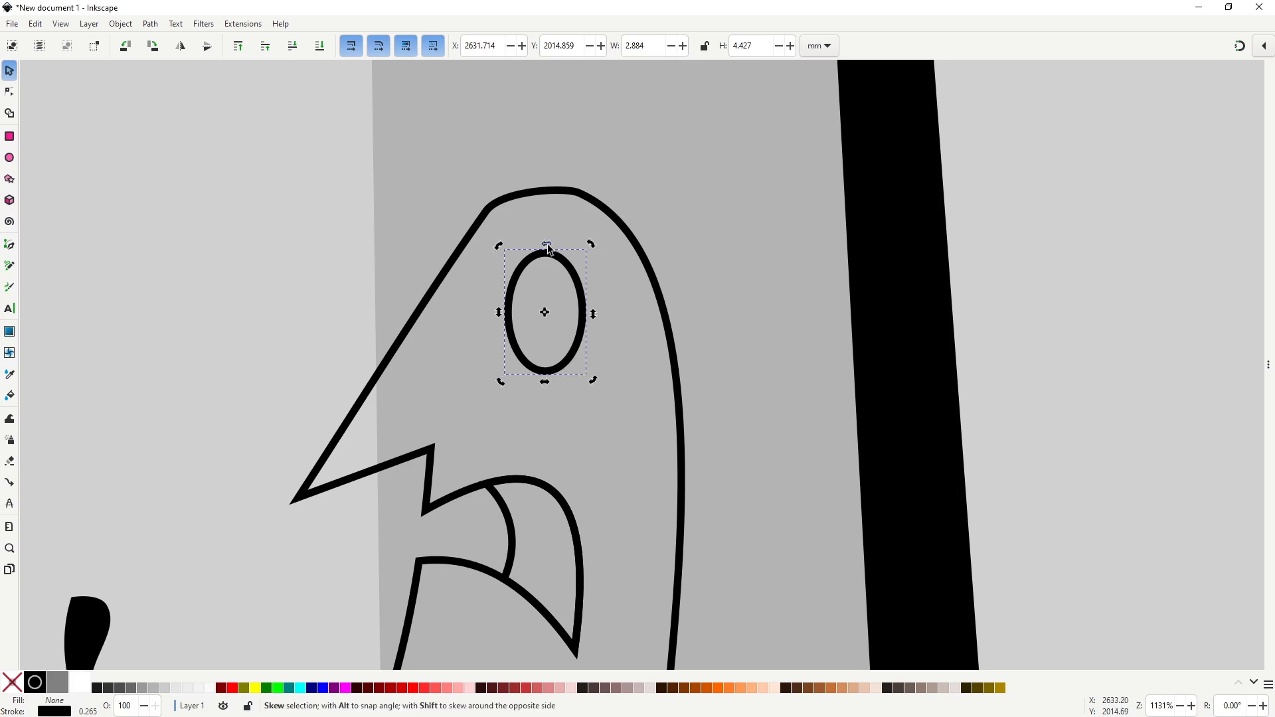
pyautogui.moveTo(547, 245); pyautogui.dragTo(567, 248)
pyautogui.moveTo(576, 359); pyautogui.dragTo(567, 359)
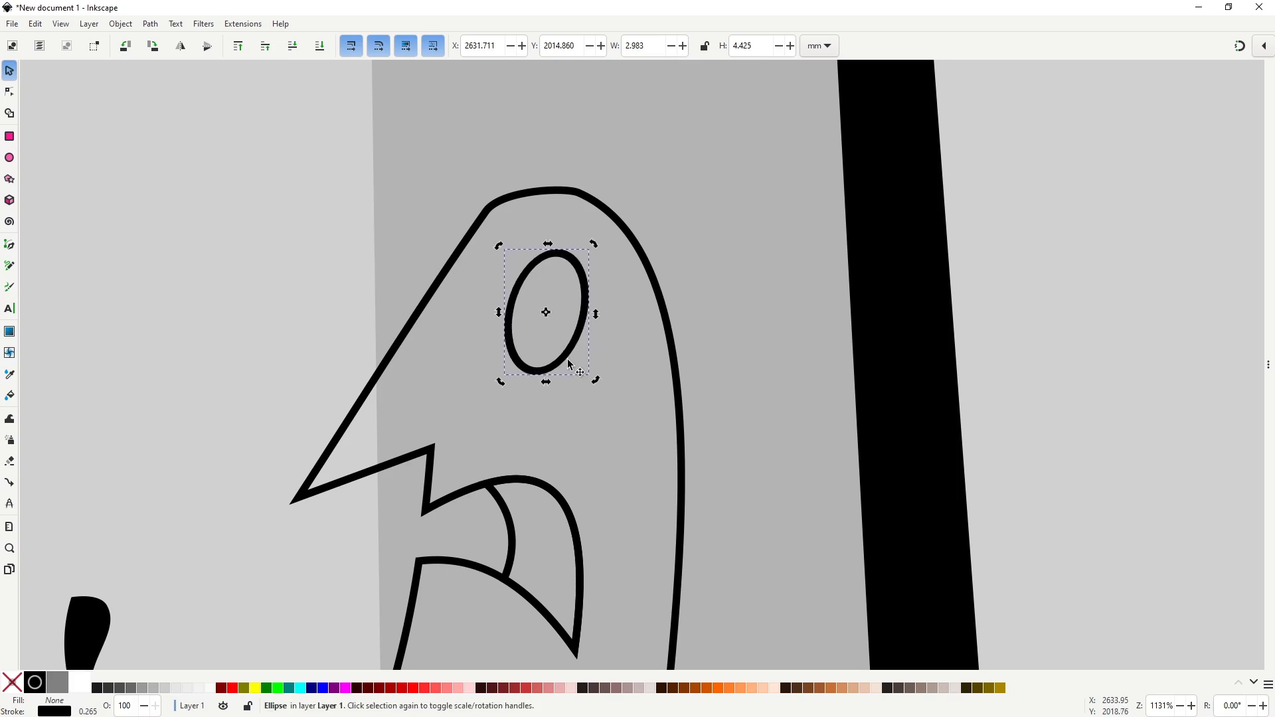
# Step: Duplicate the eye over the head's front edge, slant the copy the opposite way, and resize it to about 2.9 by 4.3 mm
pyautogui.hotkey('ctrl', 'd')
pyautogui.moveTo(515, 281)
pyautogui.mouseDown()
pyautogui.moveTo(399, 259)
pyautogui.moveTo(407, 222)
pyautogui.moveTo(421, 229)
pyautogui.mouseUp()
pyautogui.hotkey('ctrl', 'z')
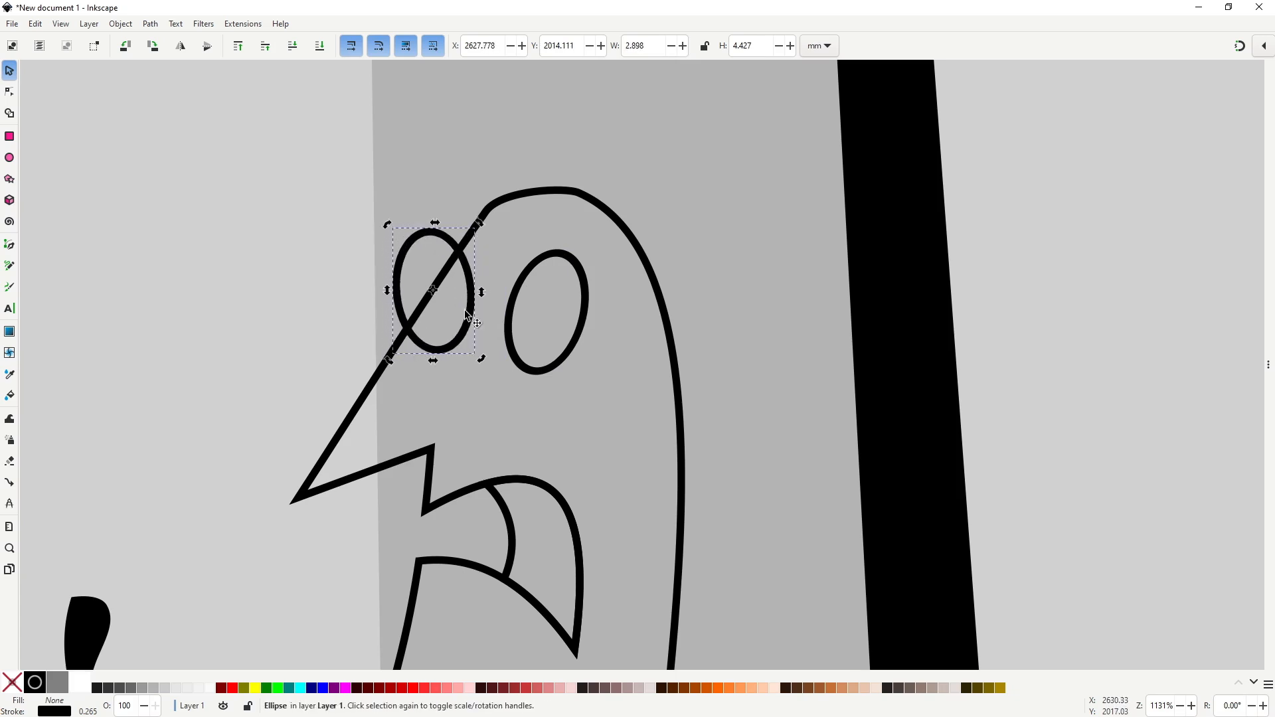
pyautogui.moveTo(464, 325); pyautogui.dragTo(448, 323)
pyautogui.click(421, 229)
pyautogui.moveTo(417, 220); pyautogui.dragTo(417, 221)
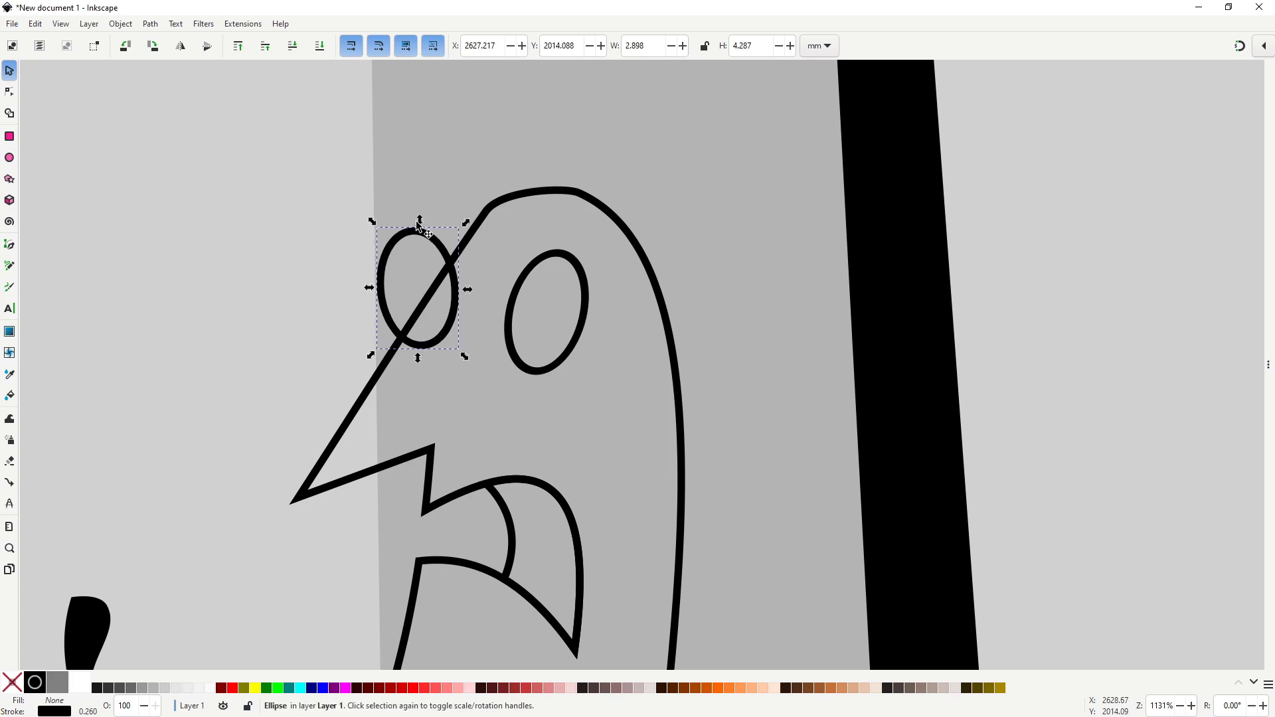
pyautogui.press('Escape')
# Step: Draw a closed three-node eye bag below the rear eye and smooth its lowest node into a rounded curve
pyautogui.press('b')
pyautogui.click(506, 313)
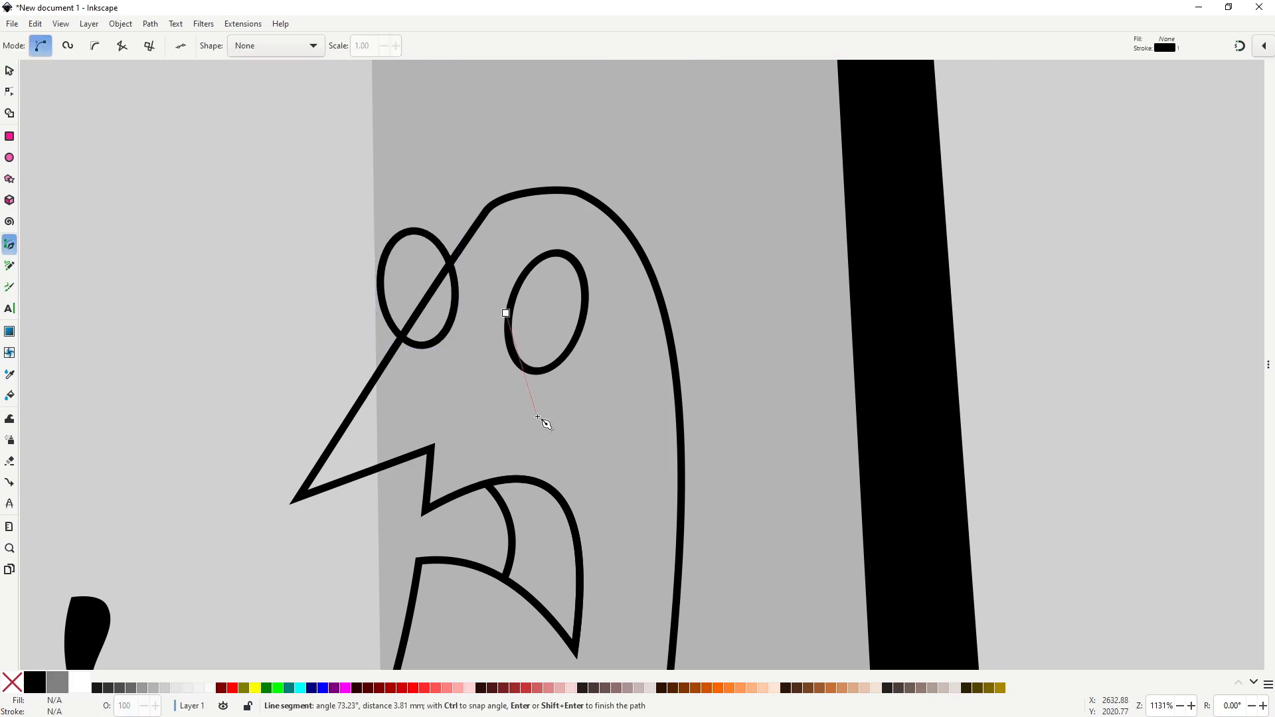
pyautogui.click(517, 412)
pyautogui.click(583, 333)
pyautogui.click(506, 312)
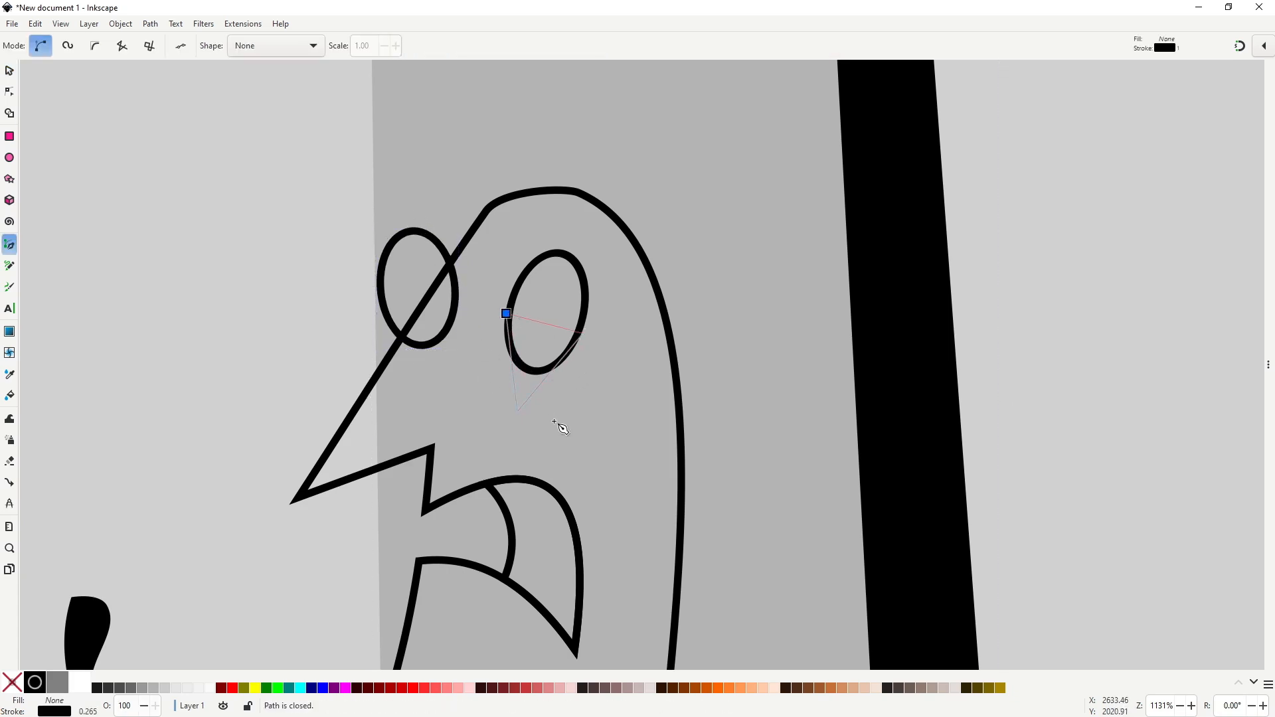
pyautogui.press('n')
pyautogui.click(517, 412)
pyautogui.click(242, 46)
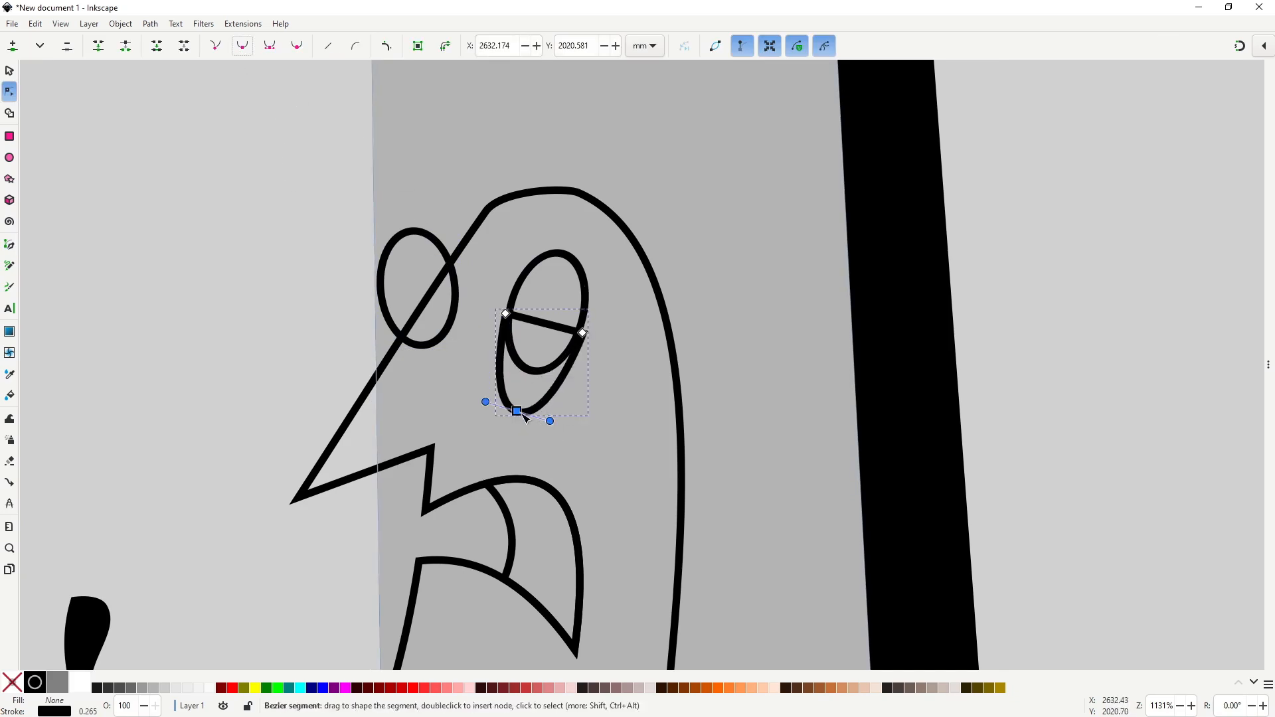
pyautogui.moveTo(518, 413); pyautogui.dragTo(522, 409)
# Step: Draw a matching three-node eye bag under the front eye and round its lowest node
pyautogui.press('b')
pyautogui.click(382, 311)
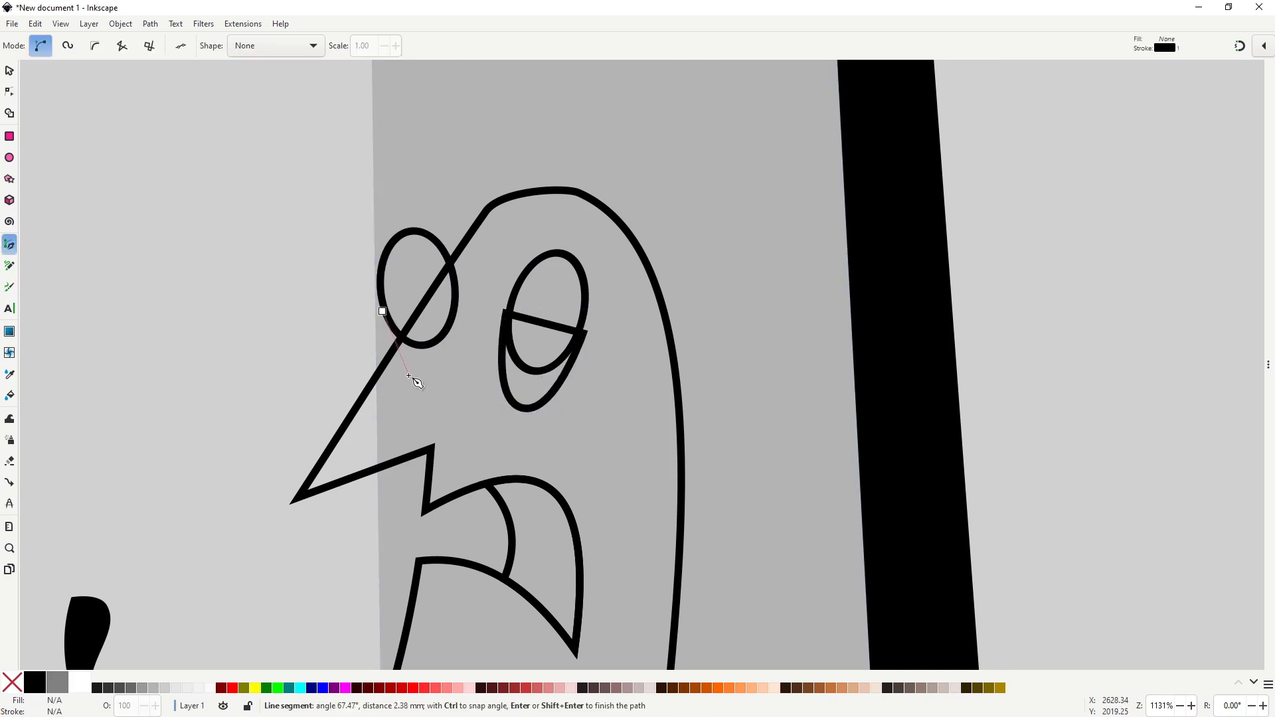
pyautogui.click(455, 314)
pyautogui.click(413, 378)
pyautogui.click(383, 310)
pyautogui.press('n')
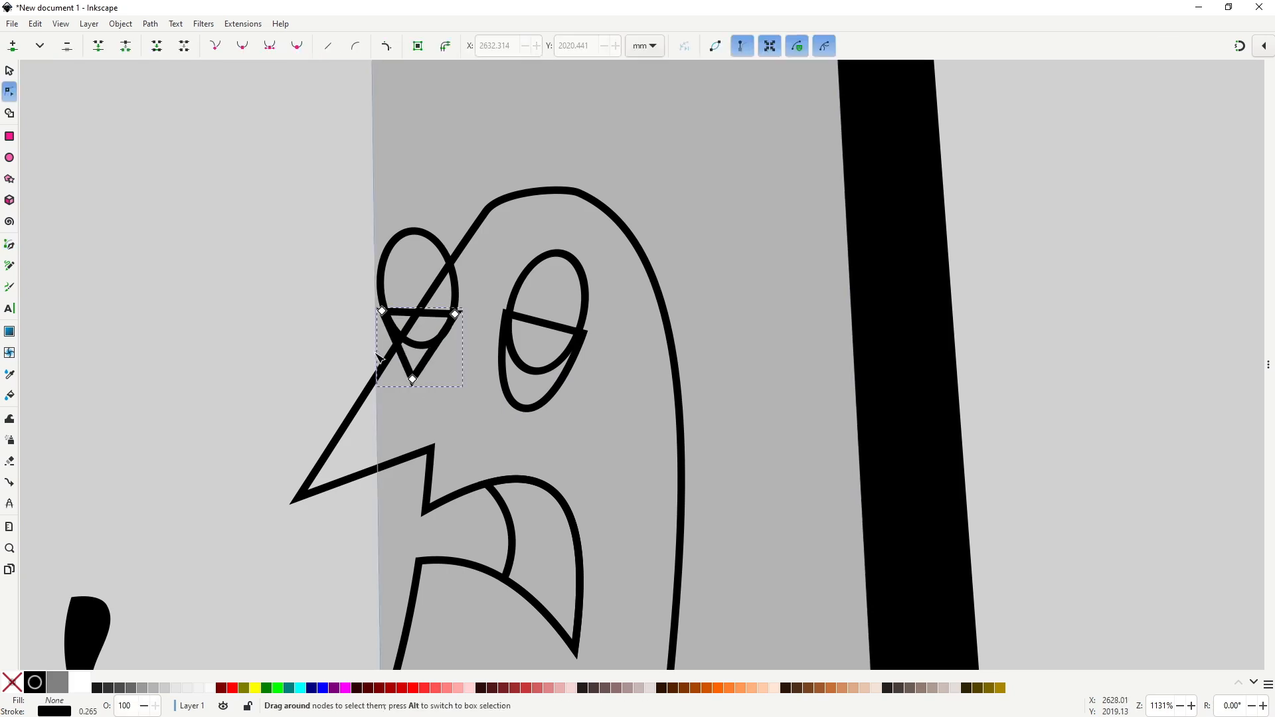
pyautogui.click(412, 379)
pyautogui.click(243, 46)
pyautogui.moveTo(412, 378); pyautogui.dragTo(403, 374)
pyautogui.press('s')
pyautogui.press('n')
pyautogui.press('s')
# Step: Fill the rear eye with very light grey and copy its style to the front eye
pyautogui.click(561, 397)
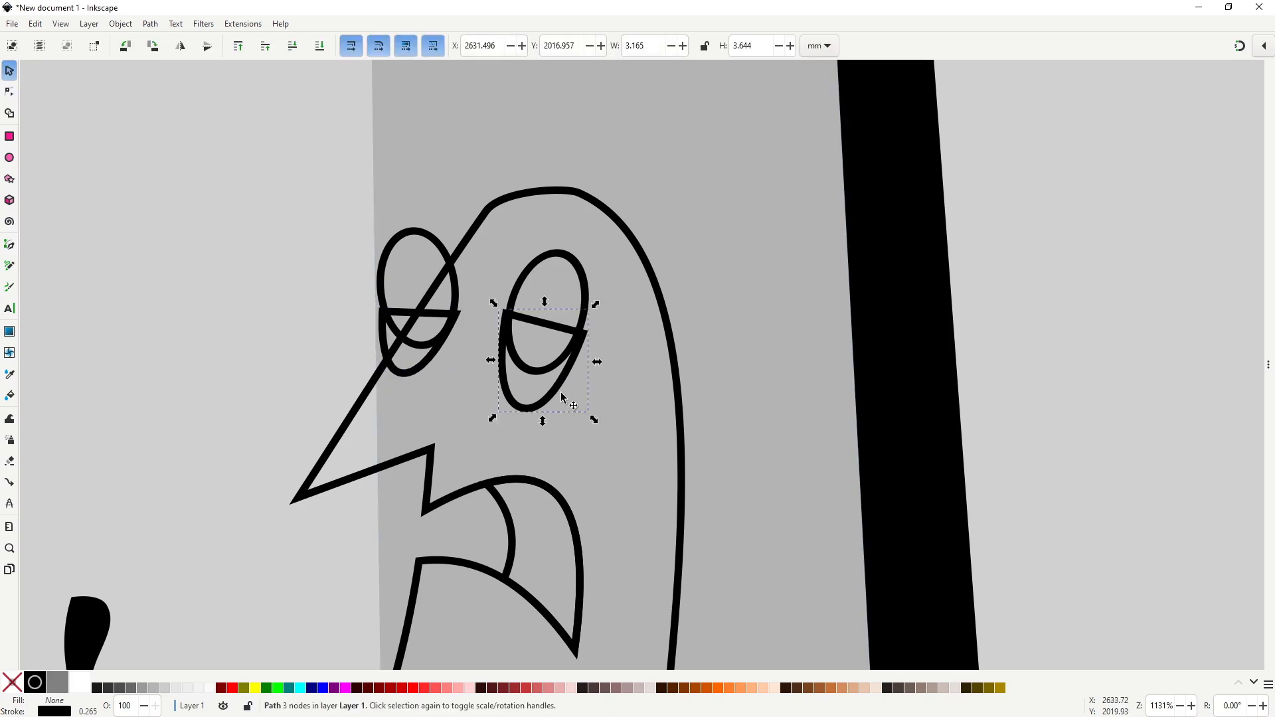
pyautogui.click(418, 373)
pyautogui.click(585, 297)
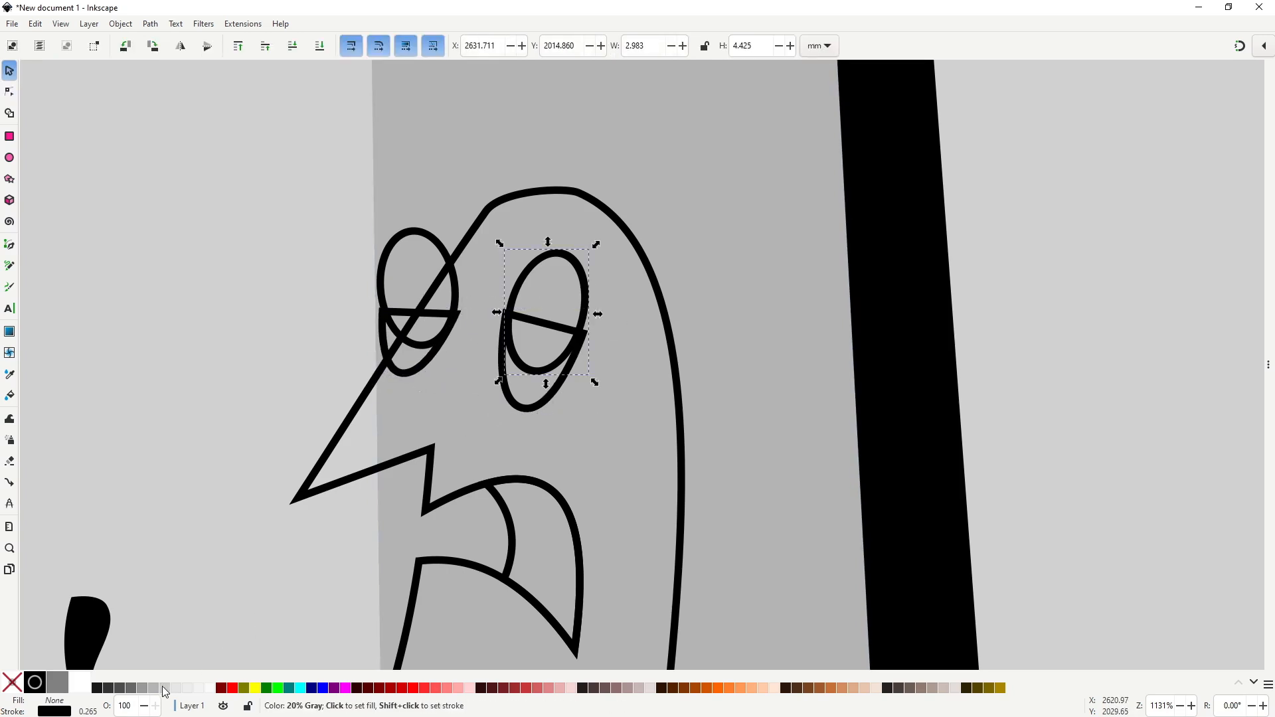
pyautogui.click(193, 679)
pyautogui.click(421, 246)
pyautogui.click(441, 250)
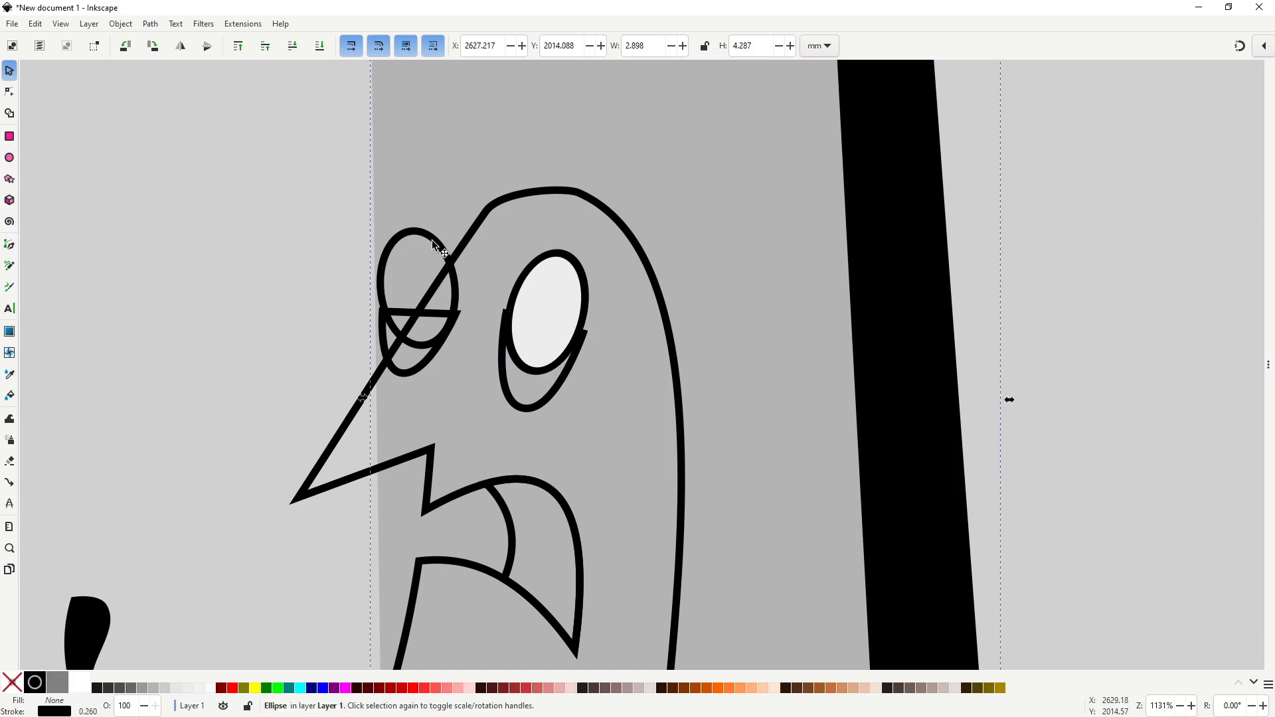
pyautogui.hotkey('ctrl', 'shift', 'v')
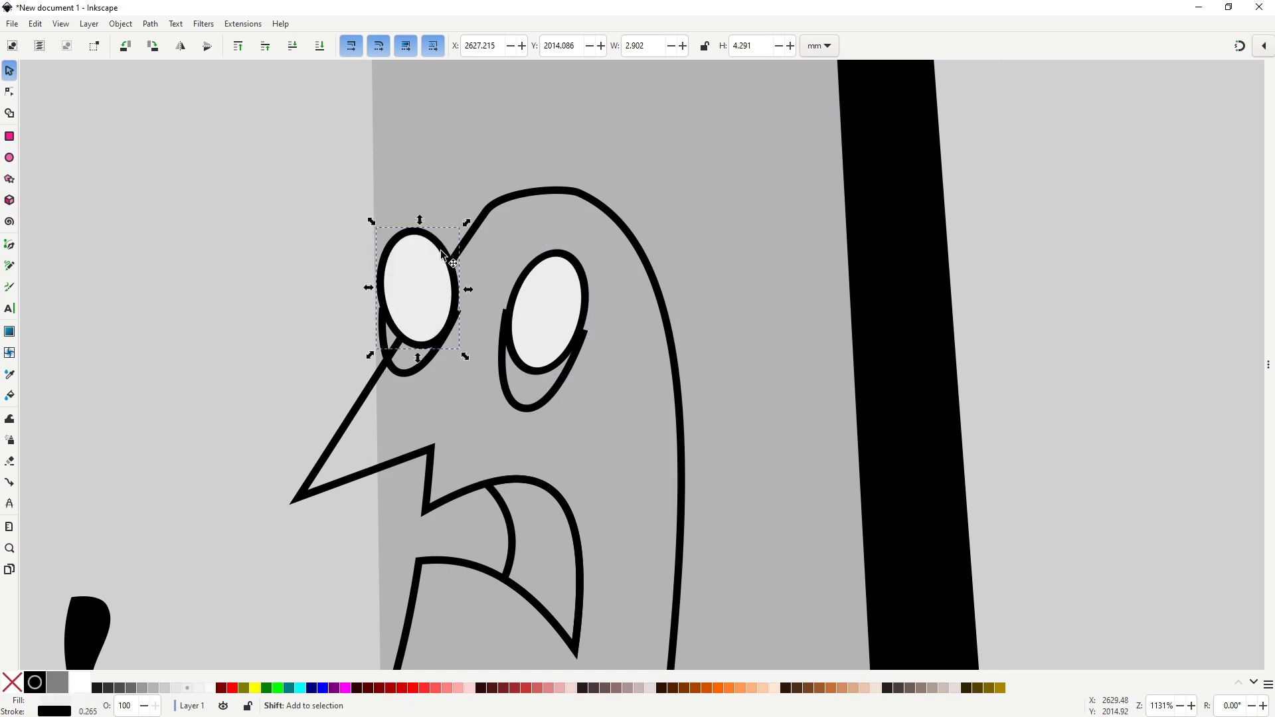
# Step: Draw a black pupil without outline, about 0.8 by 1.4 mm, in the rear eye and slant it to match the eye
pyautogui.click(11, 159)
pyautogui.moveTo(538, 295); pyautogui.dragTo(562, 336)
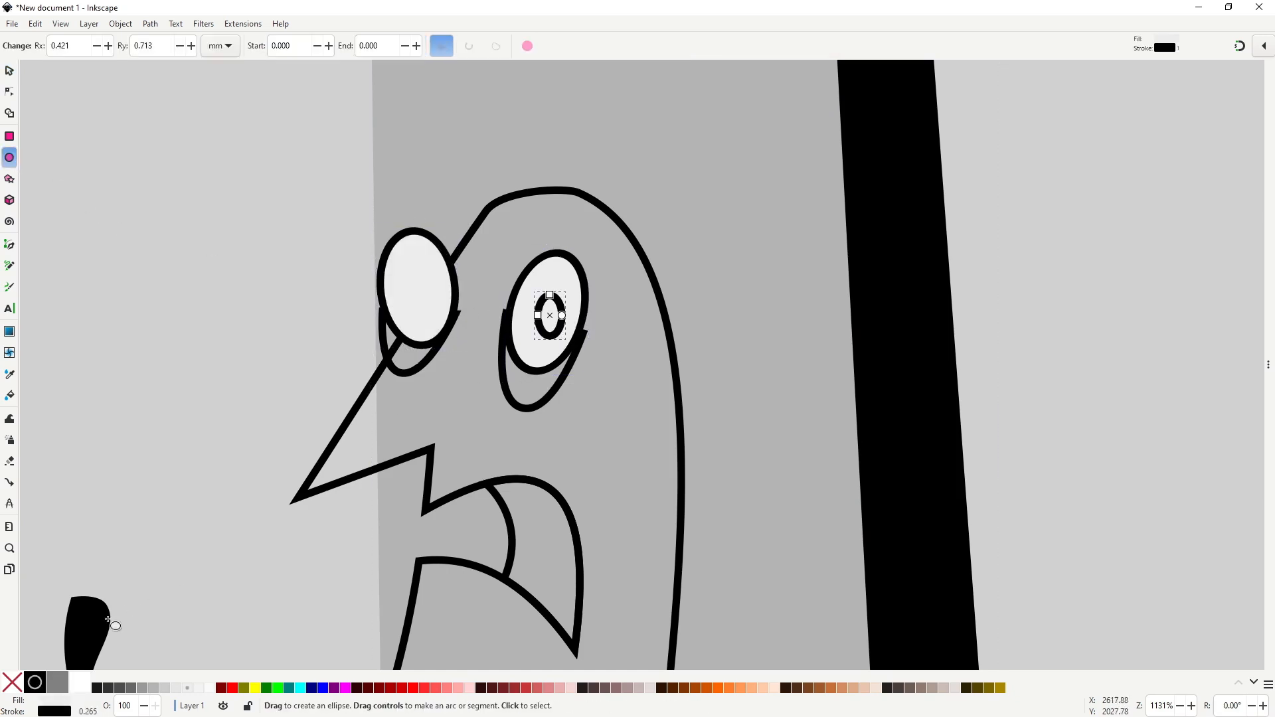
pyautogui.click(33, 682)
pyautogui.keyDown('shift'); pyautogui.click(13, 682); pyautogui.keyUp('shift')
pyautogui.press('s')
pyautogui.scroll(2, 547, 333)
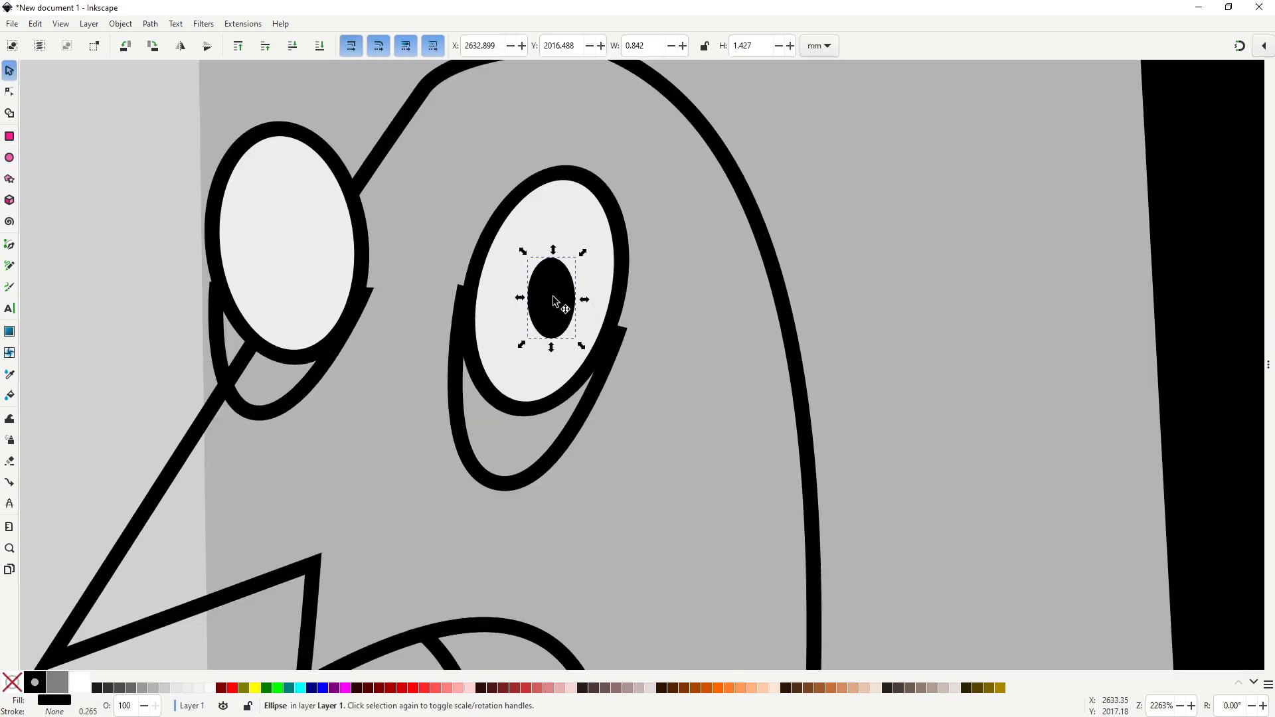
pyautogui.click(550, 315)
pyautogui.moveTo(549, 295); pyautogui.dragTo(561, 258)
pyautogui.moveTo(565, 288); pyautogui.dragTo(572, 304)
# Step: Copy the pupil into the front eye, near its front edge, and shrink it to about 0.6 by 1.1 mm
pyautogui.hotkey('ctrl', 'v')
pyautogui.moveTo(158, 222); pyautogui.dragTo(242, 281)
pyautogui.click(274, 245)
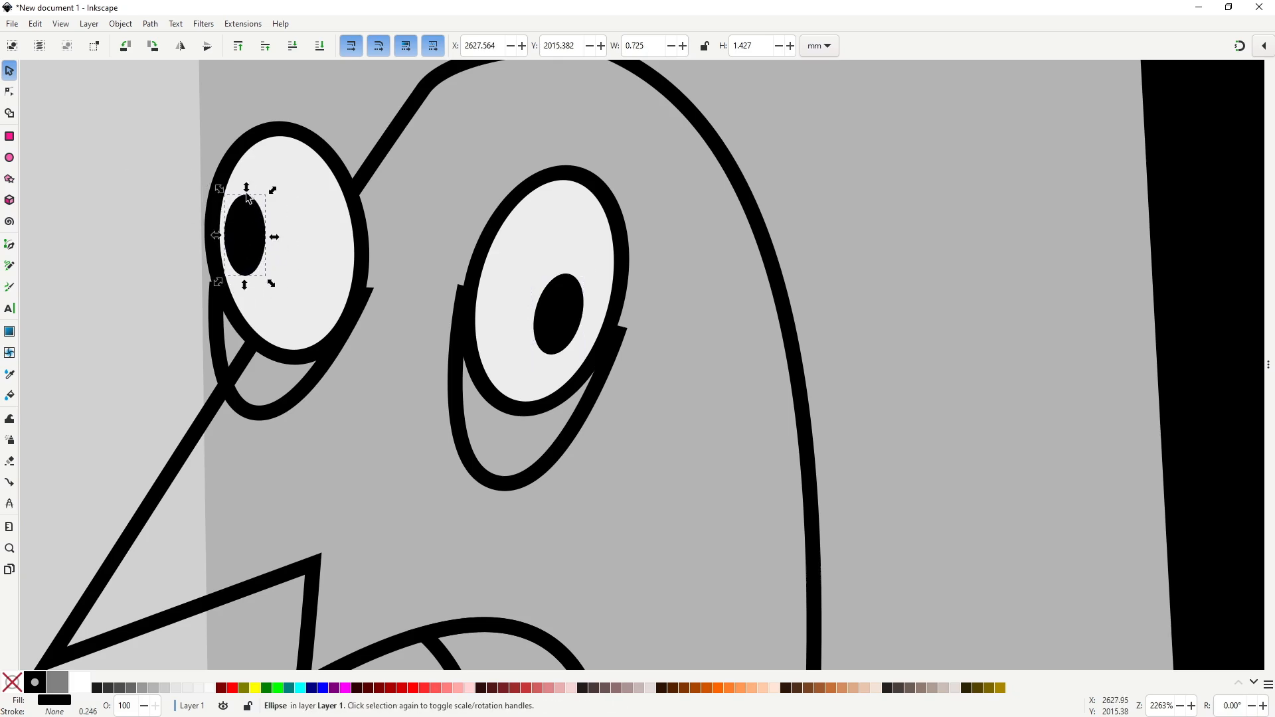
pyautogui.moveTo(247, 193); pyautogui.dragTo(256, 210)
pyautogui.moveTo(256, 256); pyautogui.dragTo(251, 241)
pyautogui.click(130, 272)
pyautogui.scroll(-7, 130, 273)
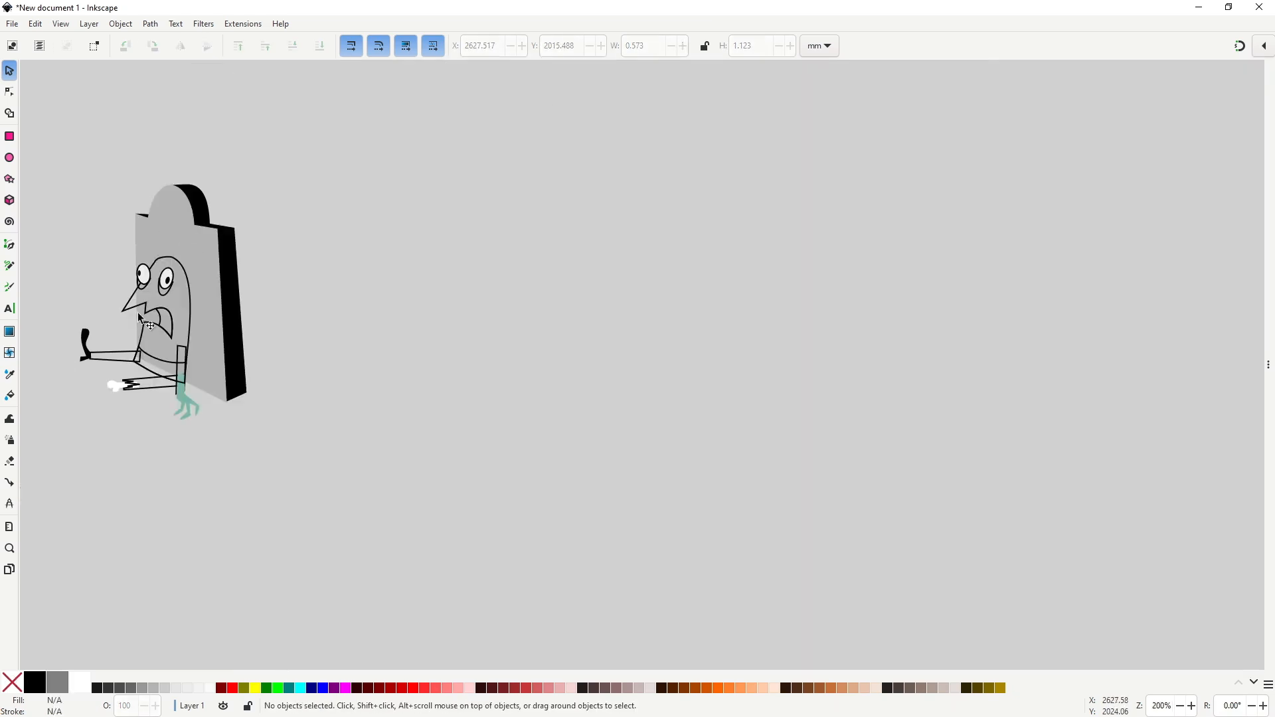
# Step: Draw a closed path over the back of the head, with a three-step zigzag edge running down inside the skull
pyautogui.moveTo(142, 291); pyautogui.dragTo(255, 306)
pyautogui.scroll(2, 254, 329)
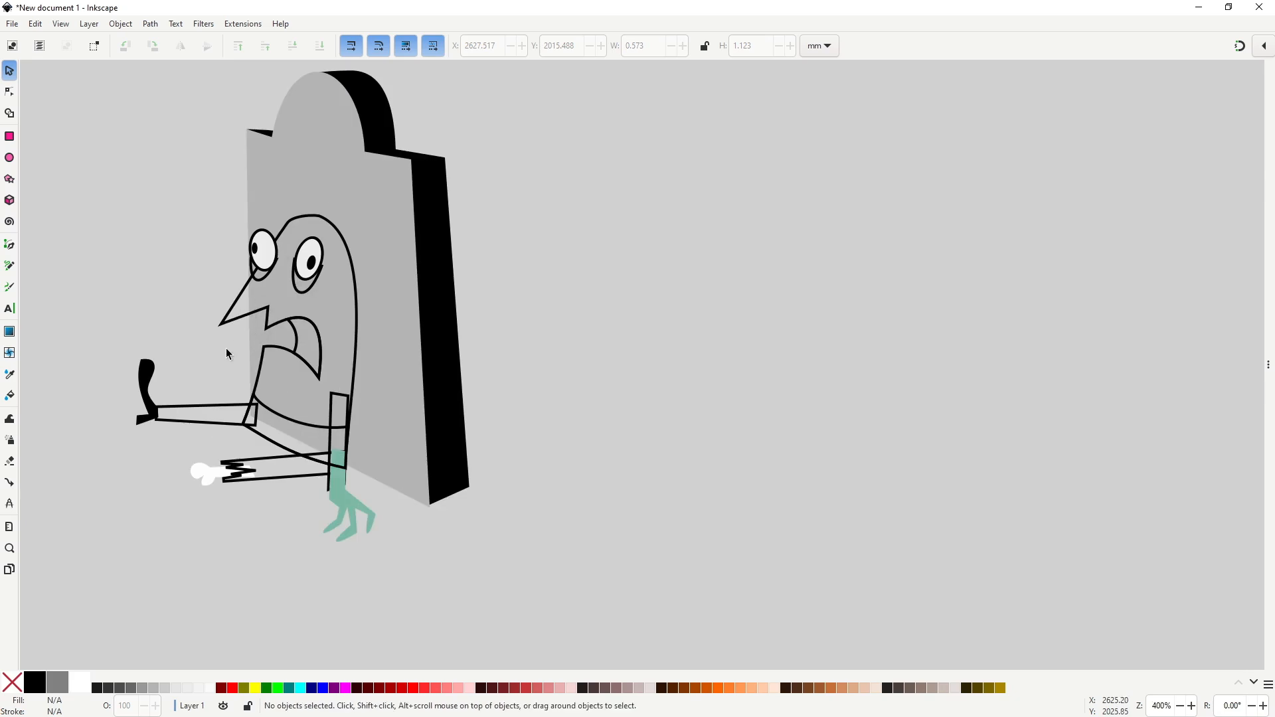
pyautogui.scroll(2, 335, 325)
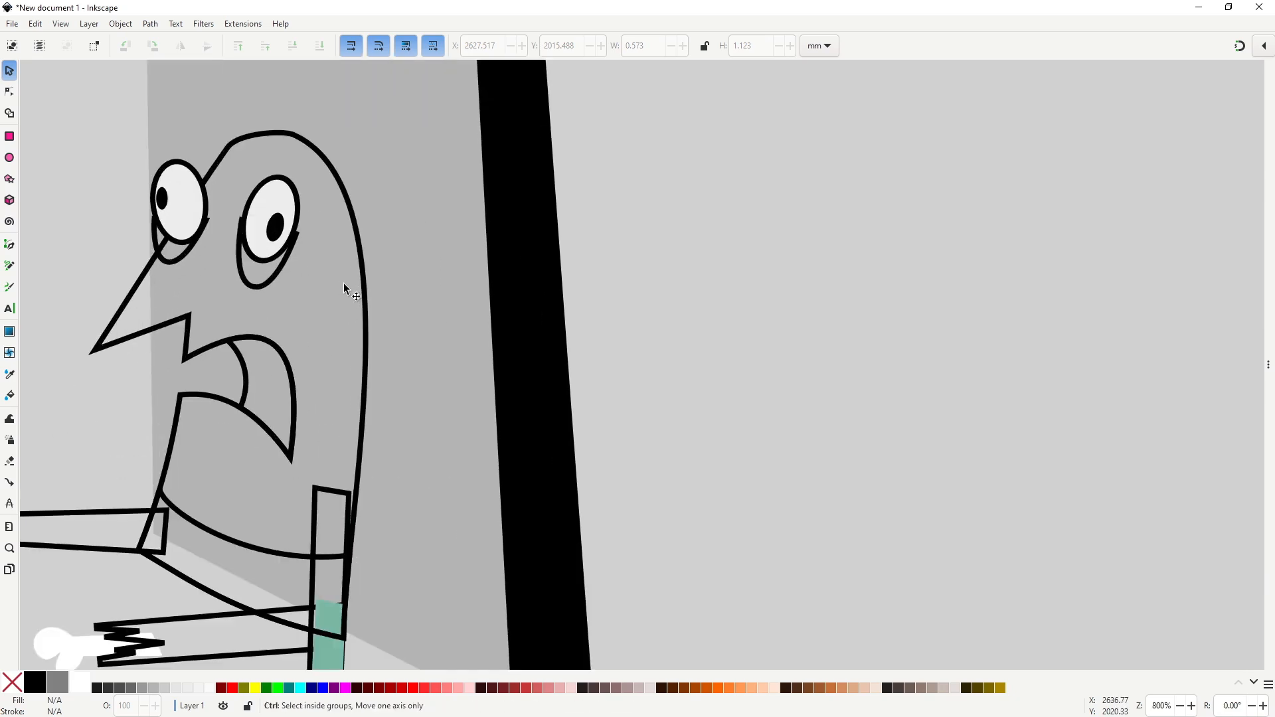
pyautogui.doubleClick(424, 206)
pyautogui.moveTo(385, 178)
pyautogui.mouseDown()
pyautogui.moveTo(399, 176)
pyautogui.moveTo(393, 165)
pyautogui.mouseUp()
pyautogui.doubleClick(425, 194)
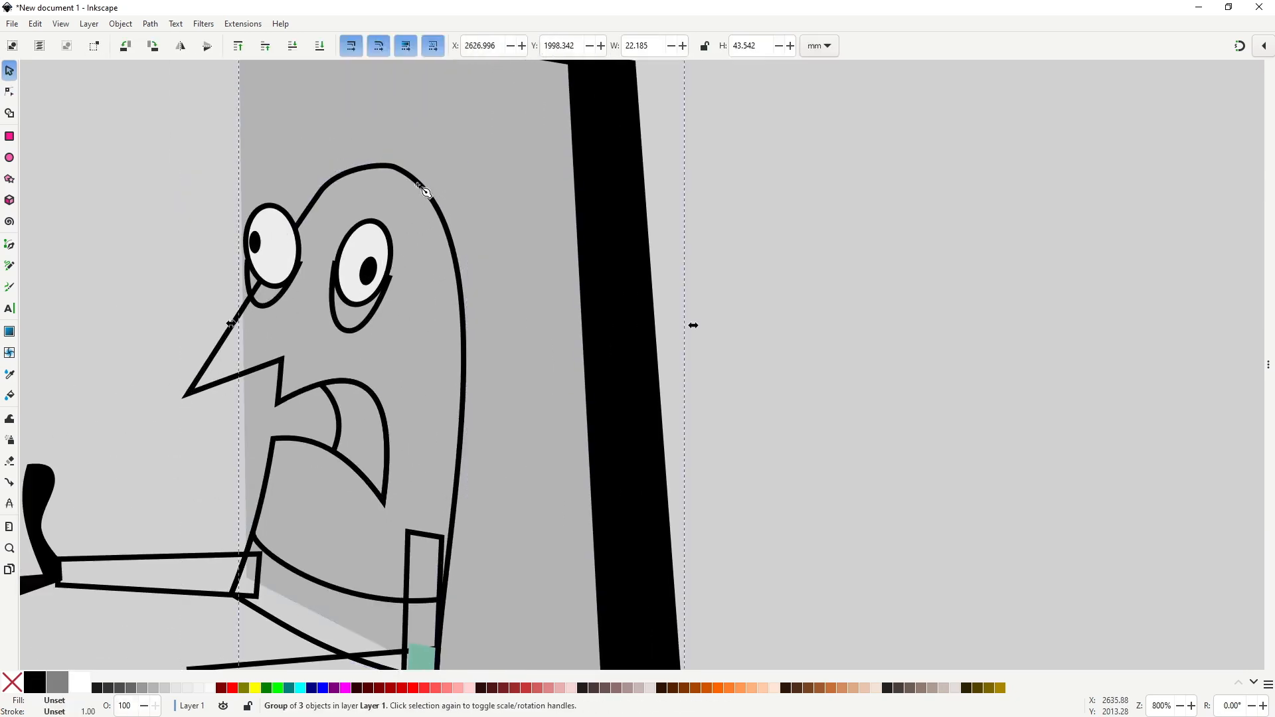
pyautogui.press('b')
pyautogui.doubleClick(394, 142)
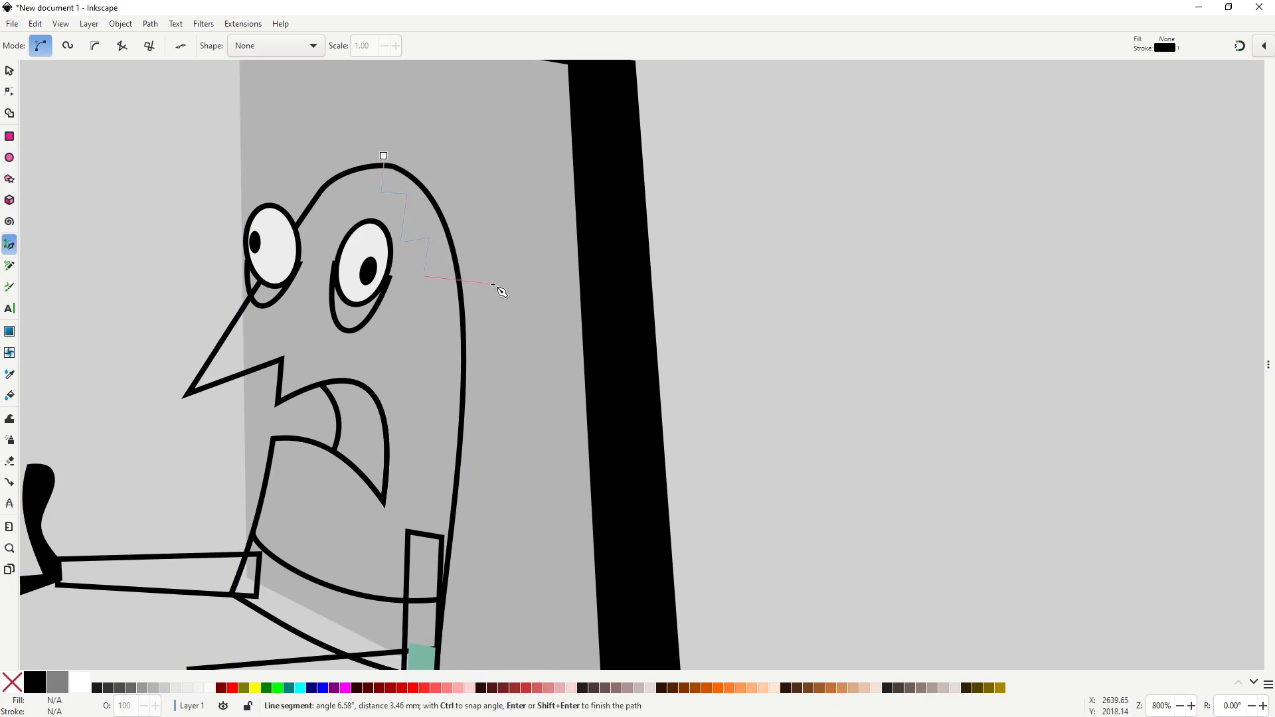
pyautogui.click(383, 156)
# Step: Adjust the zigzag's nodes and round its three inner corners into scallops
pyautogui.press('n')
pyautogui.moveTo(401, 242); pyautogui.dragTo(403, 233)
pyautogui.moveTo(427, 277); pyautogui.dragTo(432, 278)
pyautogui.click(381, 193)
pyautogui.keyDown('shift'); pyautogui.click(404, 235); pyautogui.keyUp('shift')
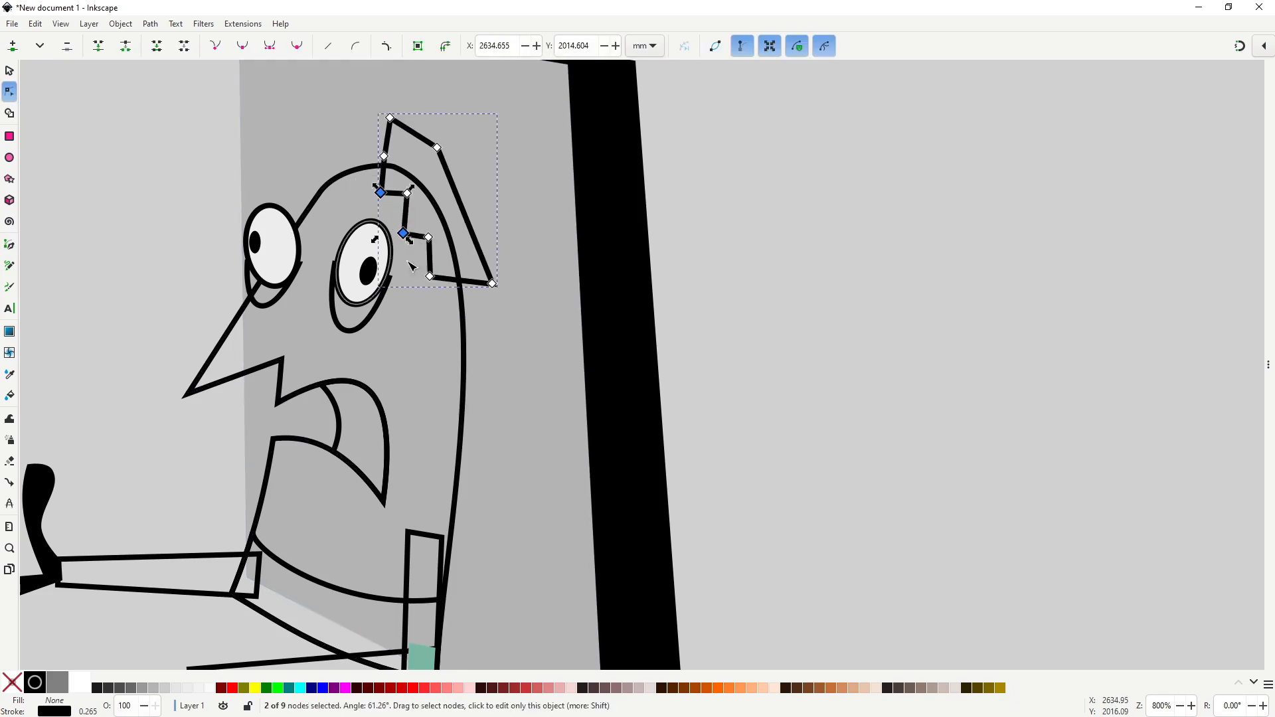
pyautogui.keyDown('shift'); pyautogui.click(430, 276); pyautogui.keyUp('shift')
pyautogui.click(243, 45)
pyautogui.press('s')
pyautogui.click(612, 233)
pyautogui.press('n')
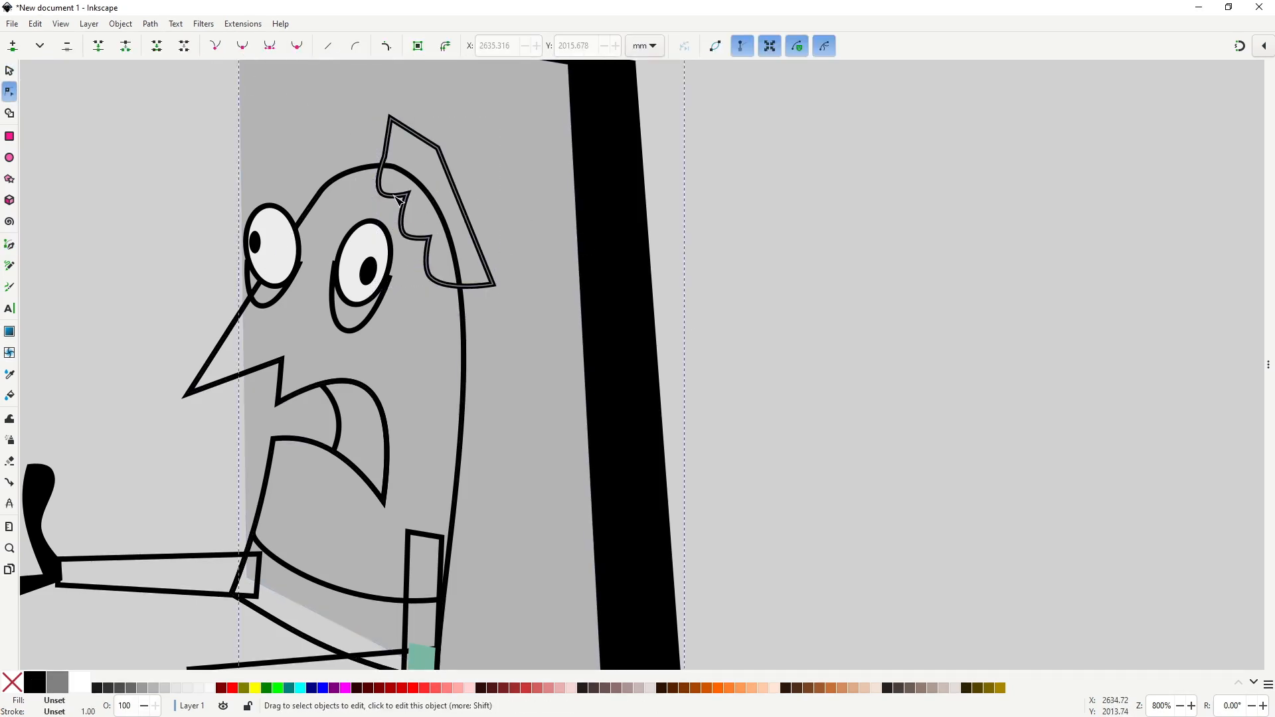
pyautogui.click(404, 200)
pyautogui.moveTo(383, 157); pyautogui.dragTo(427, 246)
# Step: Subtract the scalloped shape from the zombie's body outline to leave a bite in the back of the head
pyautogui.press('s')
pyautogui.keyDown('shift'); pyautogui.click(463, 355); pyautogui.keyUp('shift')
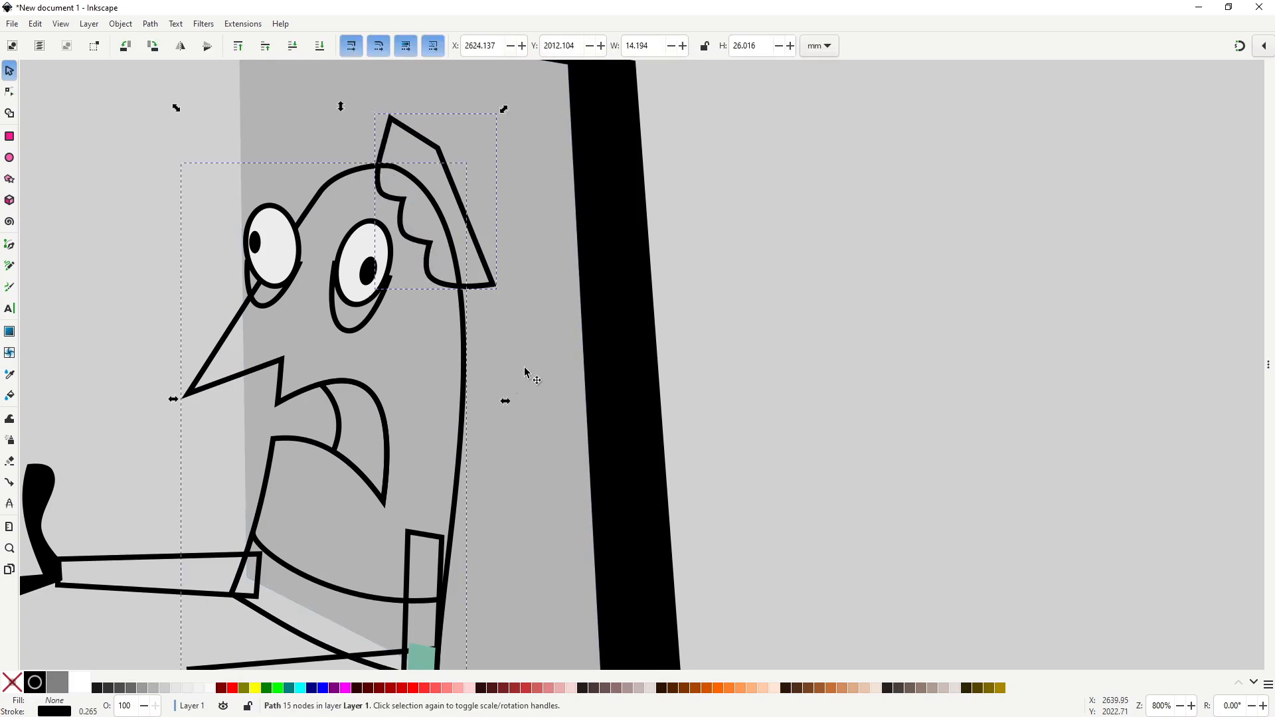
pyautogui.hotkey('ctrl', '-')
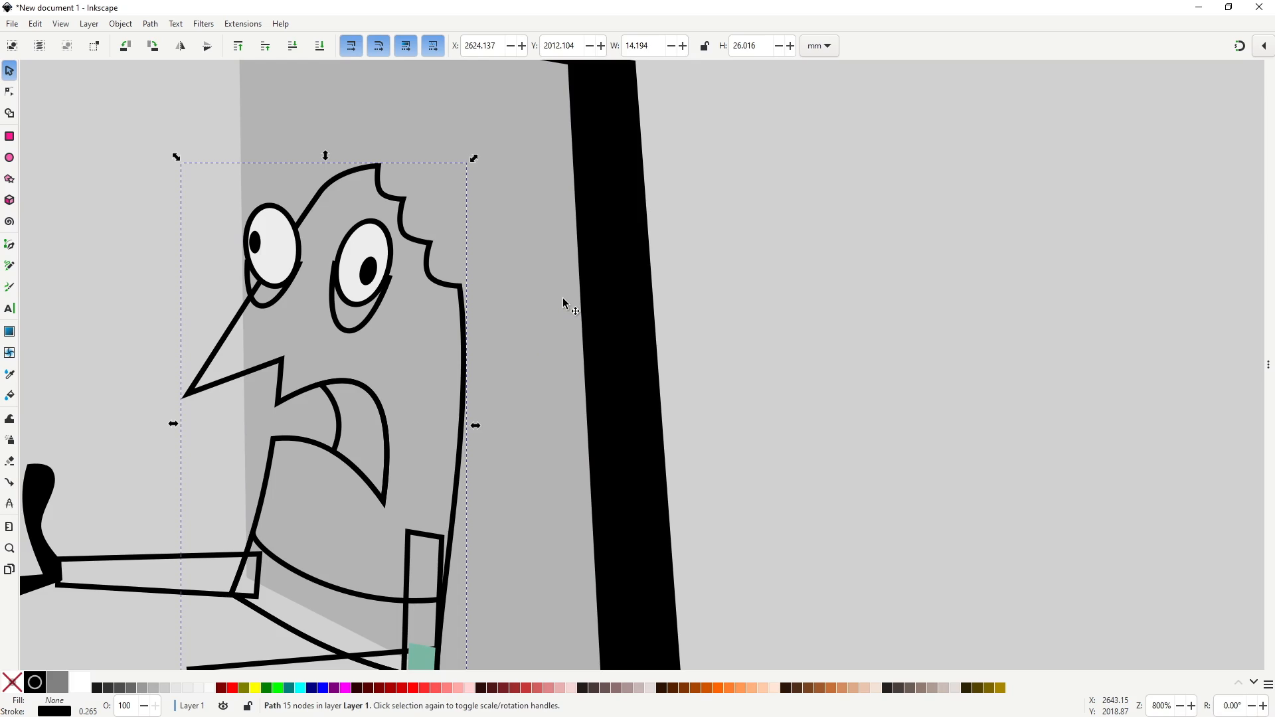
# Step: Draw a closed straight-edged path over the bite for an exposed brain, with a zigzag outer edge
pyautogui.press('b')
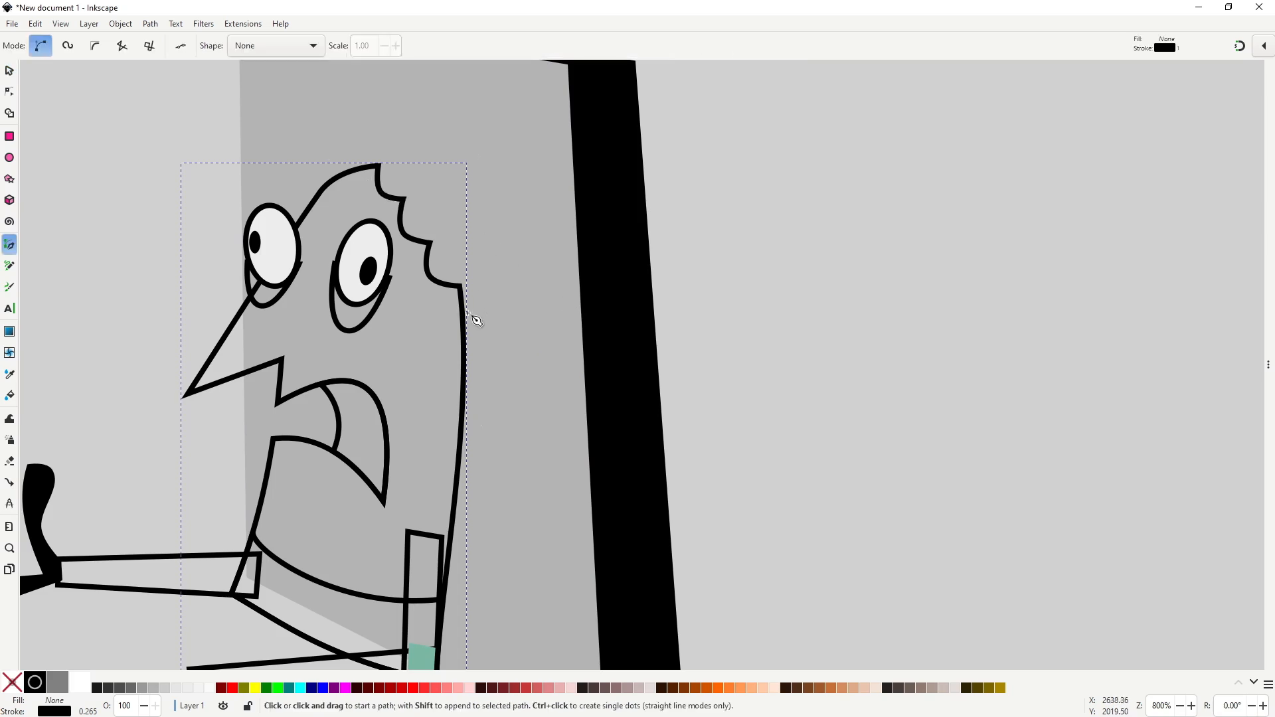
pyautogui.click(383, 180)
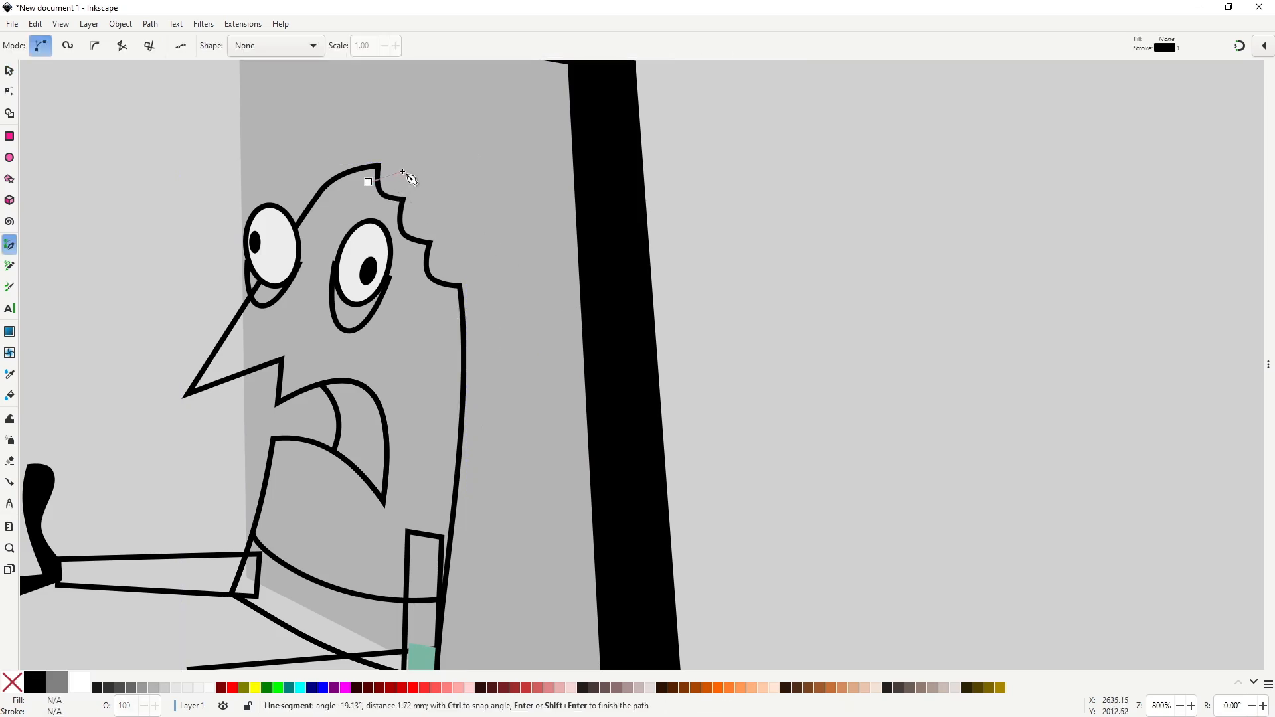
pyautogui.click(402, 172)
pyautogui.click(412, 189)
pyautogui.click(468, 225)
pyautogui.click(451, 255)
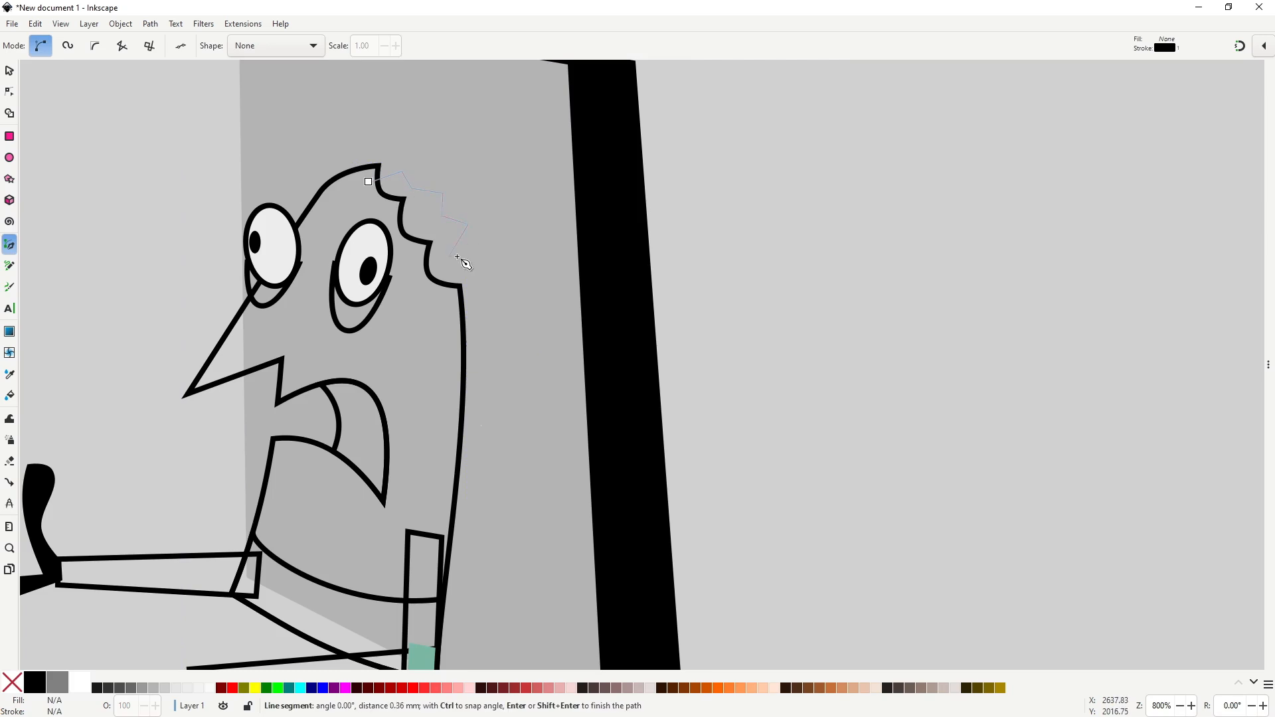
pyautogui.click(467, 256)
pyautogui.click(435, 299)
pyautogui.click(385, 244)
pyautogui.click(368, 182)
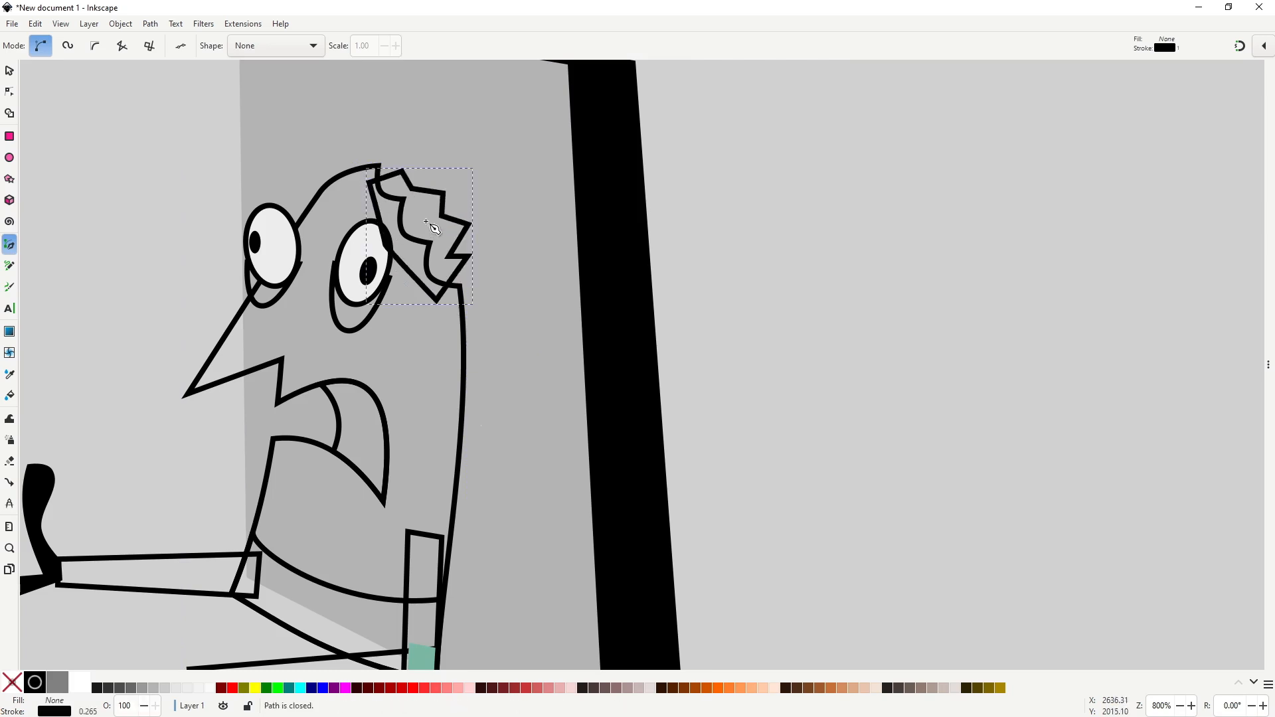
# Step: Reposition the brain's zigzag nodes and smooth the four outer ones into rounded bumps
pyautogui.press('n')
pyautogui.moveTo(403, 173)
pyautogui.mouseDown()
pyautogui.moveTo(457, 263)
pyautogui.moveTo(458, 224)
pyautogui.moveTo(437, 193)
pyautogui.moveTo(415, 192)
pyautogui.mouseUp()
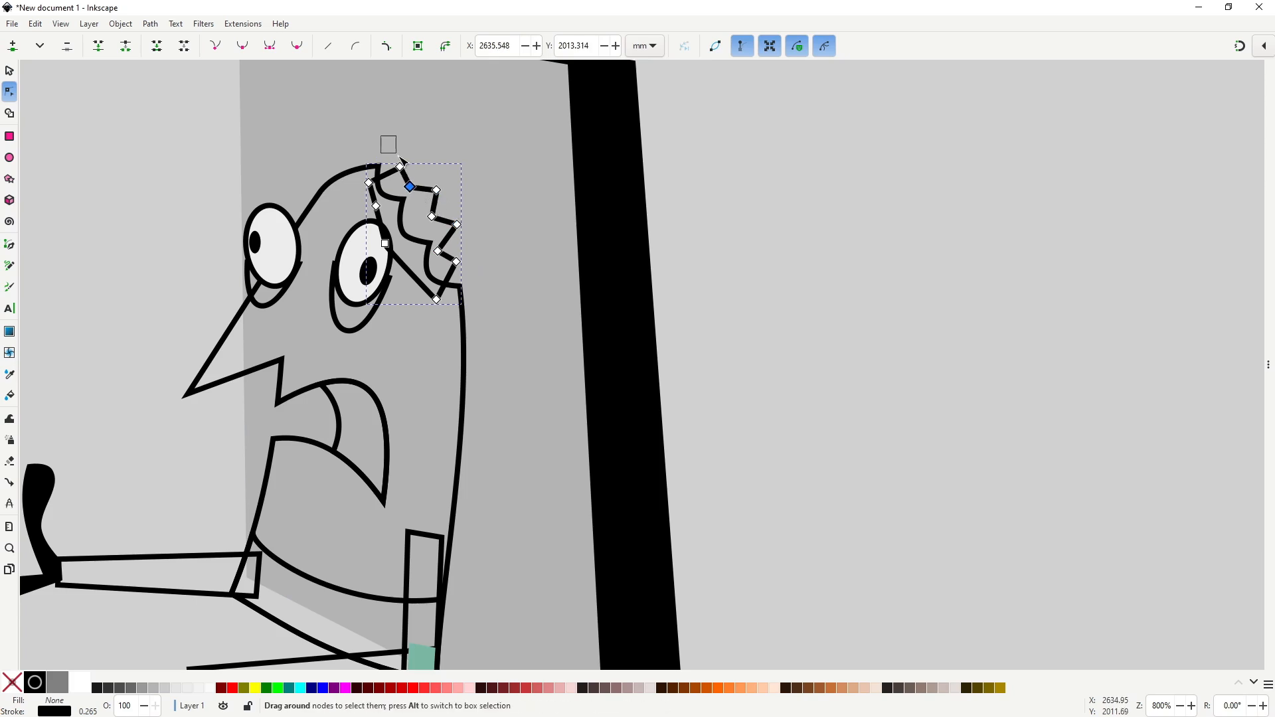
pyautogui.click(399, 165)
pyautogui.keyDown('shift'); pyautogui.click(436, 190); pyautogui.keyUp('shift')
pyautogui.keyDown('shift'); pyautogui.click(457, 224); pyautogui.keyUp('shift')
pyautogui.keyDown('shift'); pyautogui.click(456, 262); pyautogui.keyUp('shift')
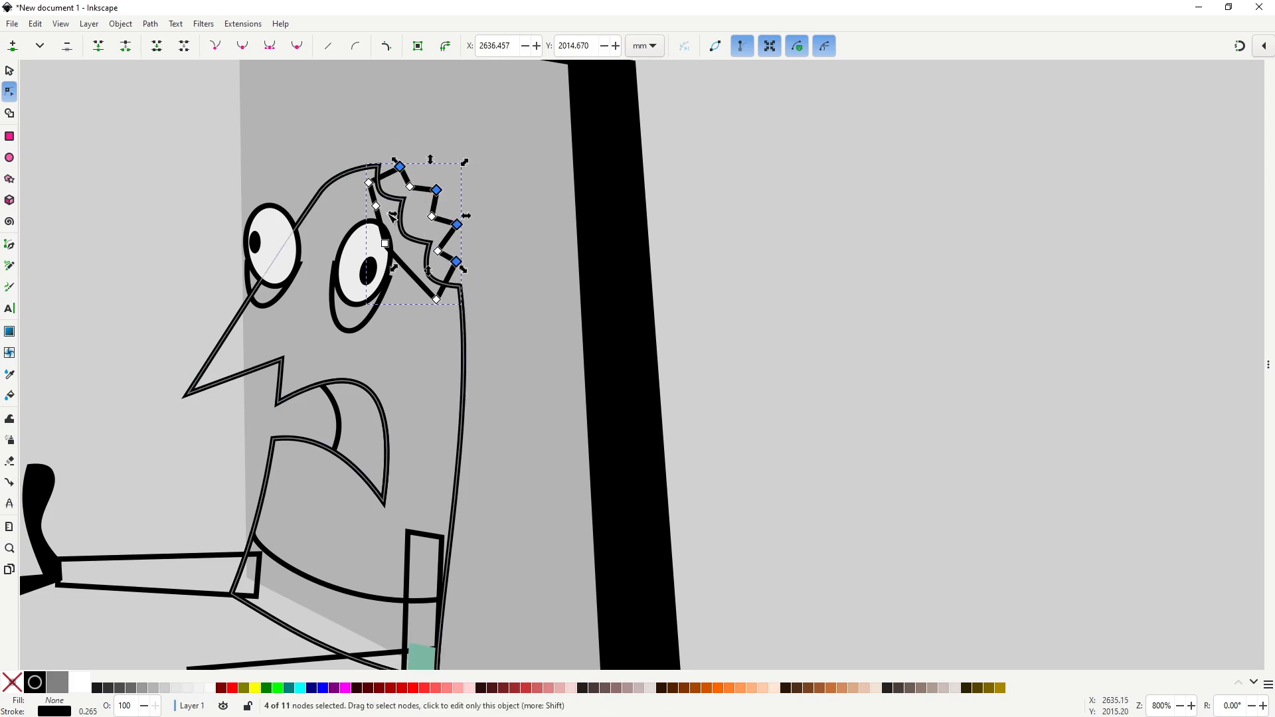
pyautogui.hotkey('shift', 's')
pyautogui.click(515, 233)
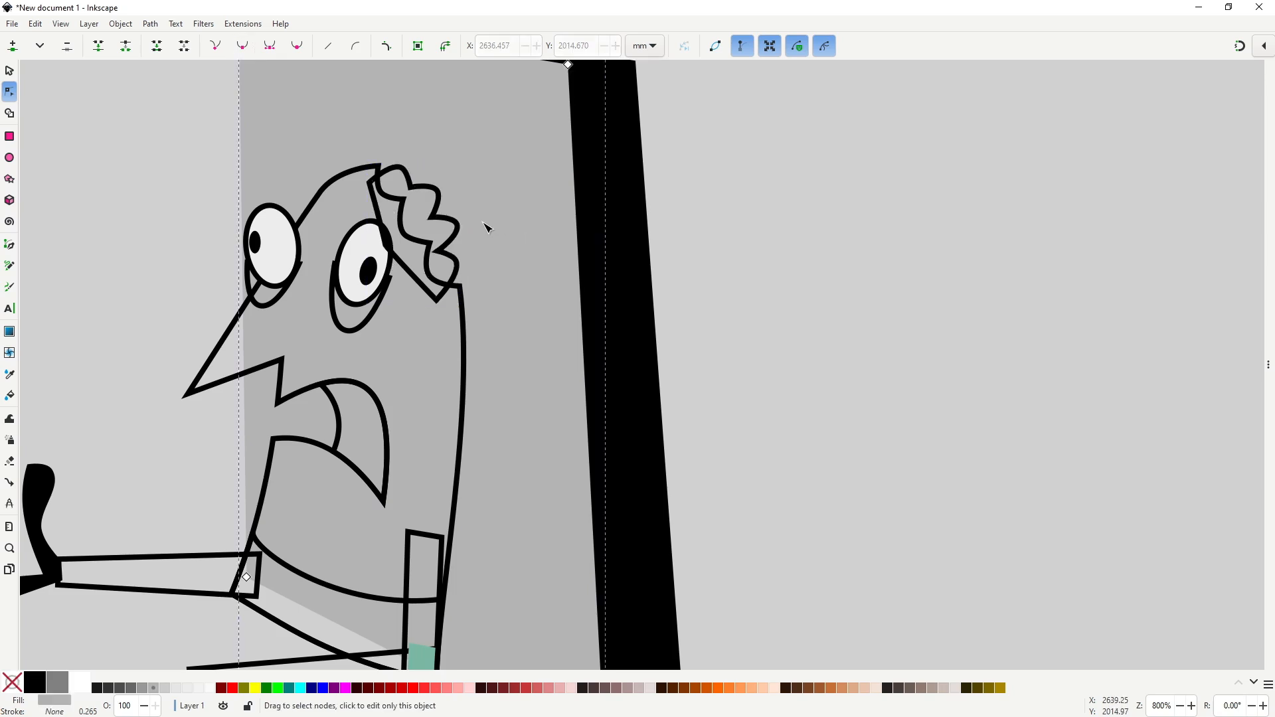
# Step: Draw a curved two-node ear on the back edge of the head, below the bite
pyautogui.scroll(-4, 478, 316)
pyautogui.scroll(4, 481, 325)
pyautogui.press('b')
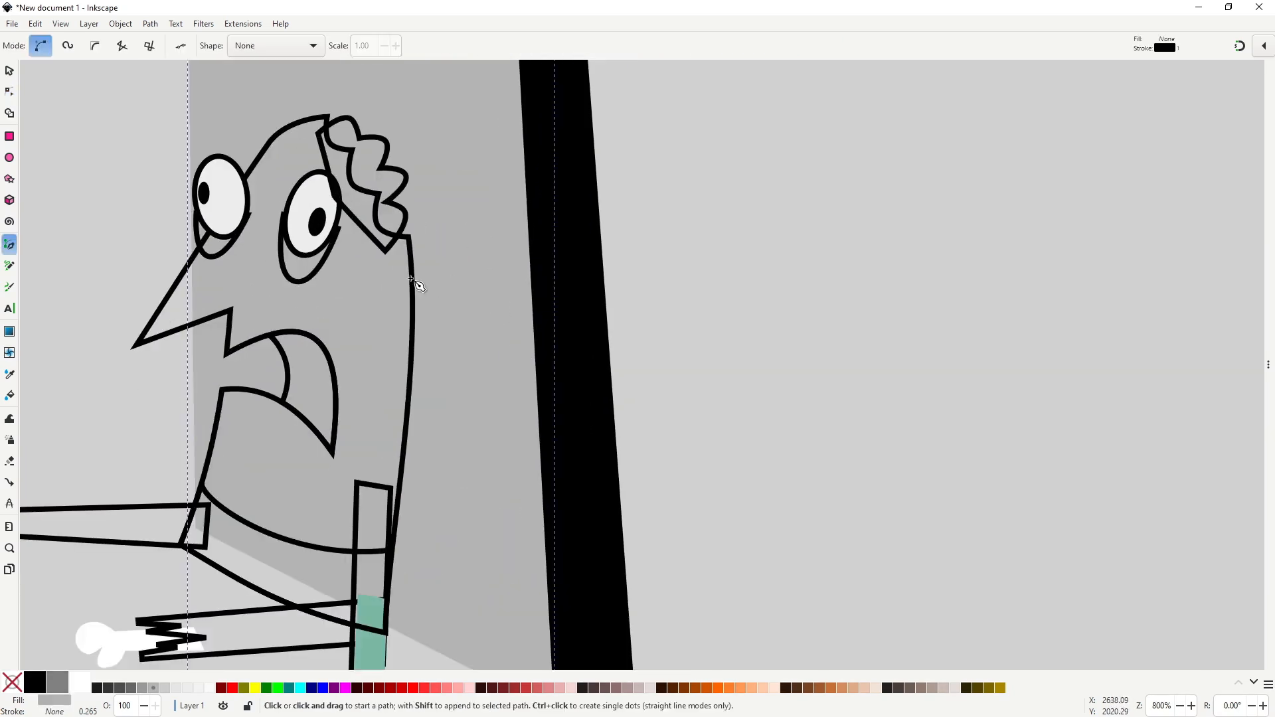
pyautogui.click(409, 275)
pyautogui.moveTo(412, 326); pyautogui.dragTo(384, 372)
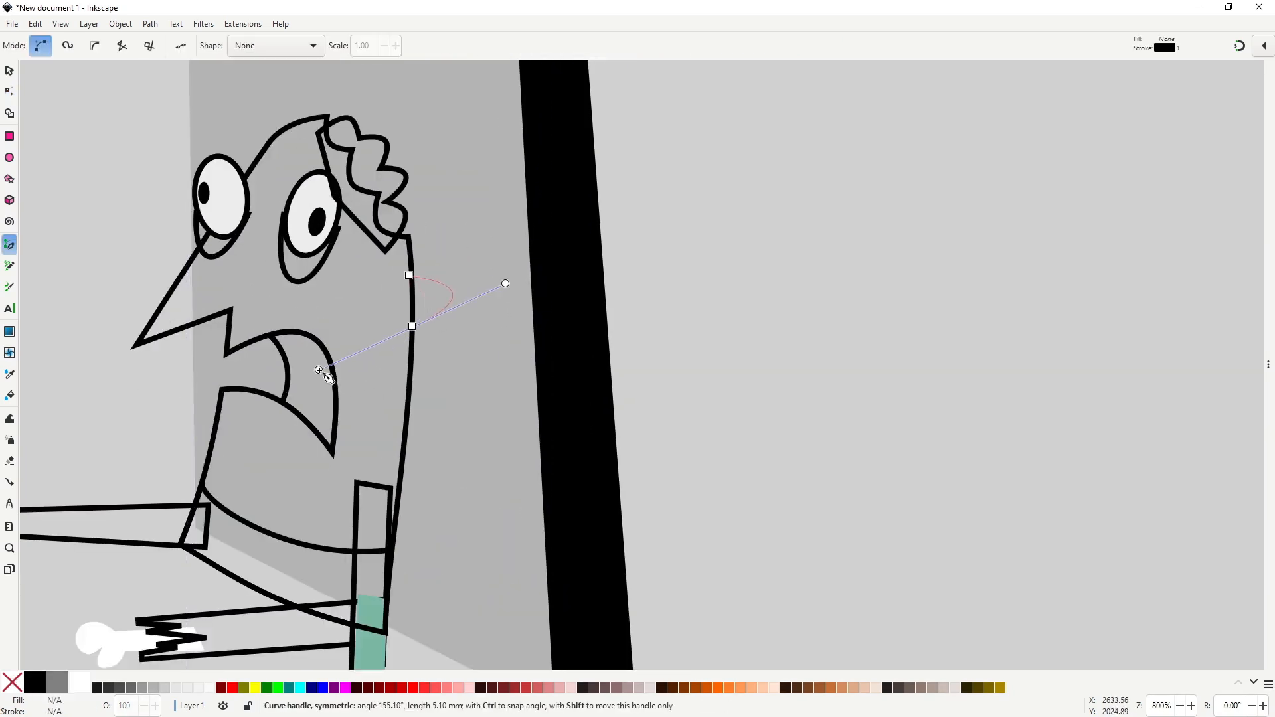
pyautogui.press('Return')
# Step: Reshape the ear's curve with its handles into a rounder form about 2.8 by 3 mm and align its node with the head
pyautogui.press('n')
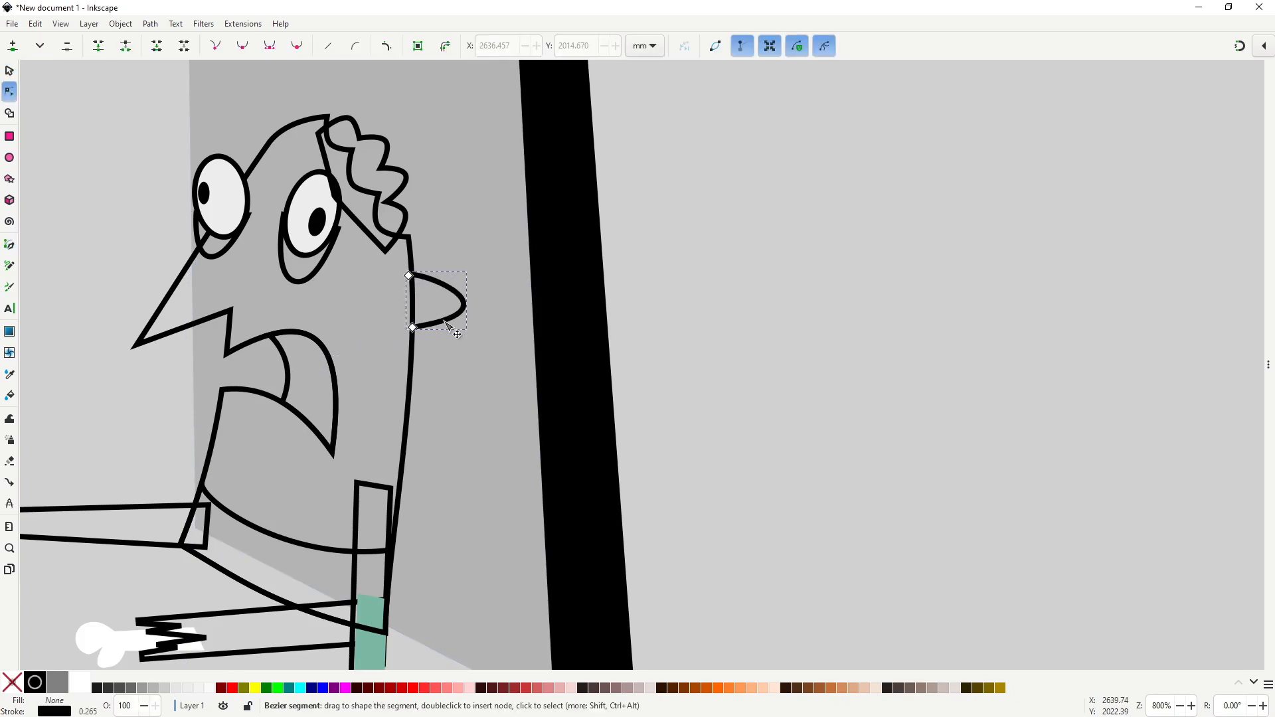
pyautogui.click(414, 328)
pyautogui.moveTo(409, 266); pyautogui.dragTo(453, 265)
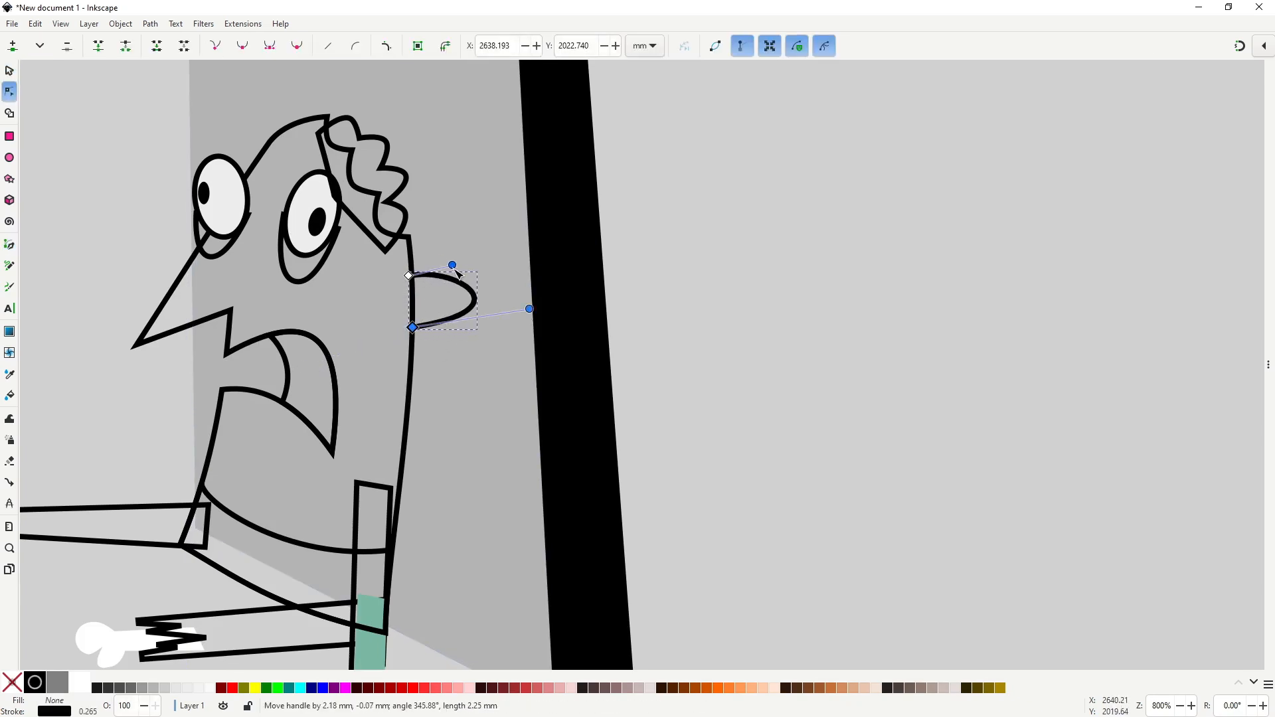
pyautogui.moveTo(529, 308); pyautogui.dragTo(494, 319)
pyautogui.moveTo(457, 267); pyautogui.dragTo(464, 259)
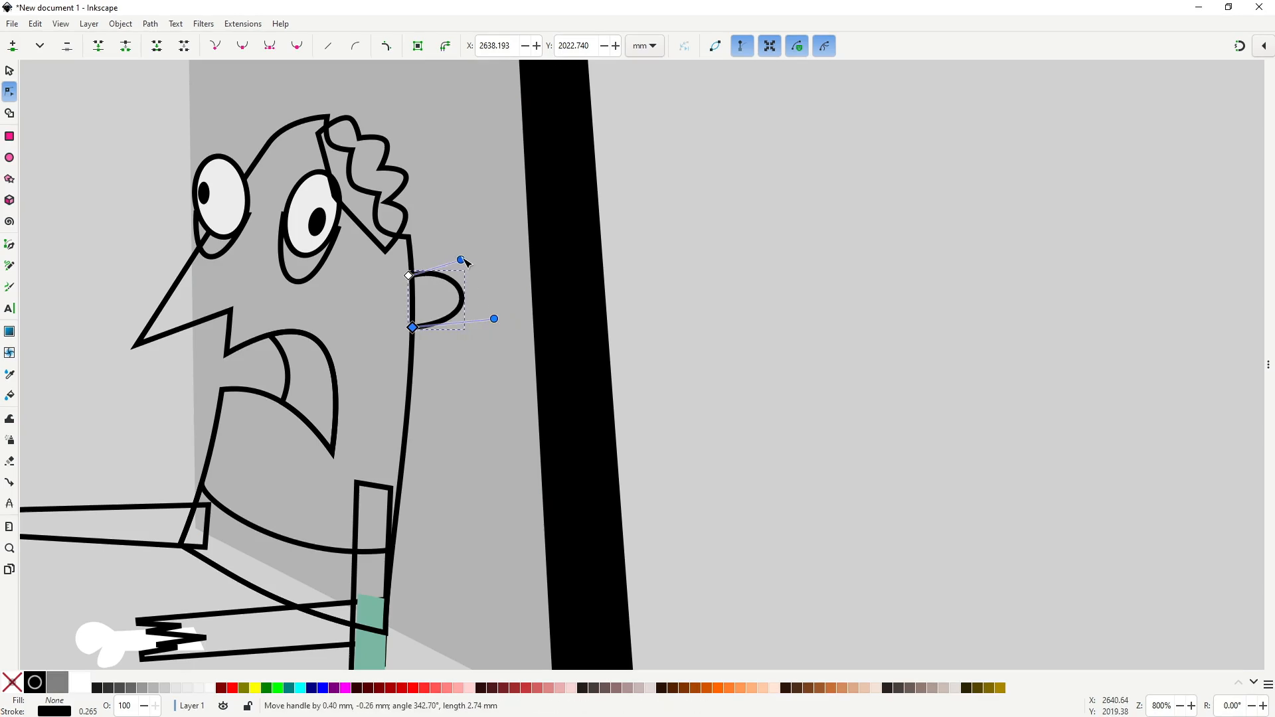
pyautogui.press('b')
pyautogui.press('n')
pyautogui.scroll(2, 420, 285)
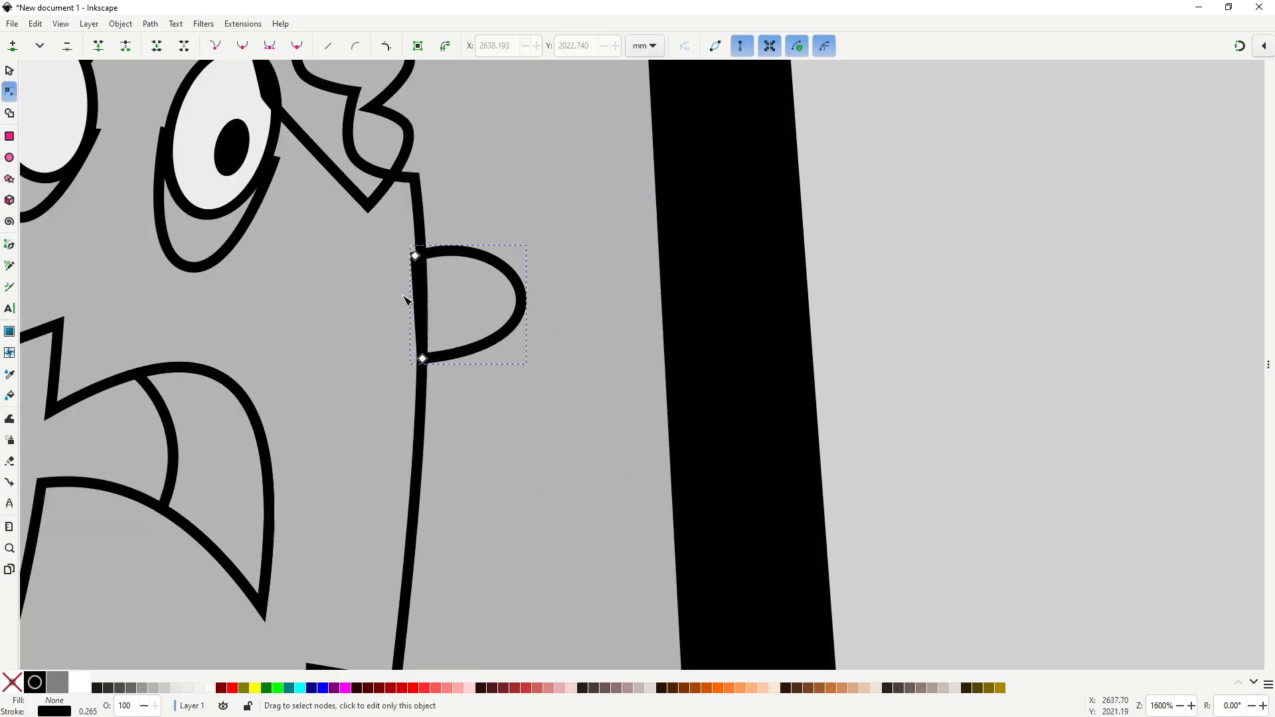
pyautogui.click(420, 256)
pyautogui.press('s')
pyautogui.scroll(-4, 474, 324)
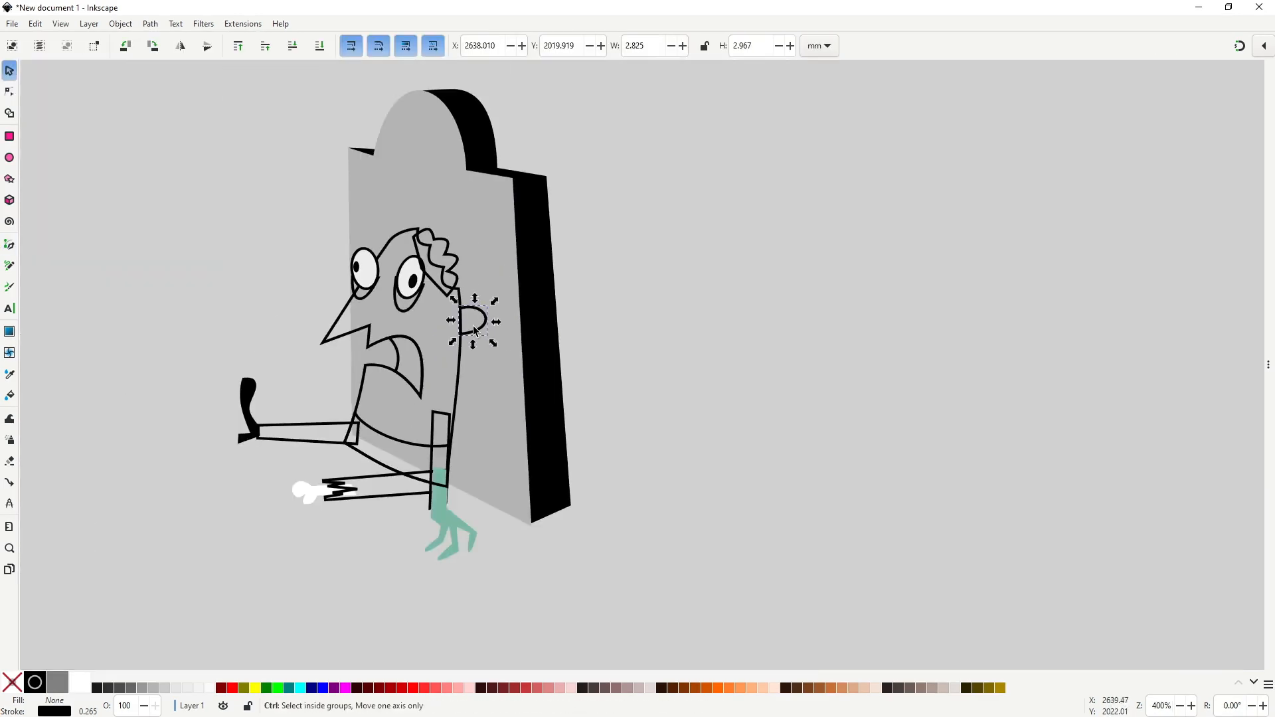
pyautogui.click(603, 376)
# Step: Draw a closed seven-node zigzag patch on the cheek, between the mouth and the ear
pyautogui.scroll(-1, 603, 376)
pyautogui.scroll(1, 476, 340)
pyautogui.scroll(3, 476, 340)
pyautogui.press('b')
pyautogui.click(475, 338)
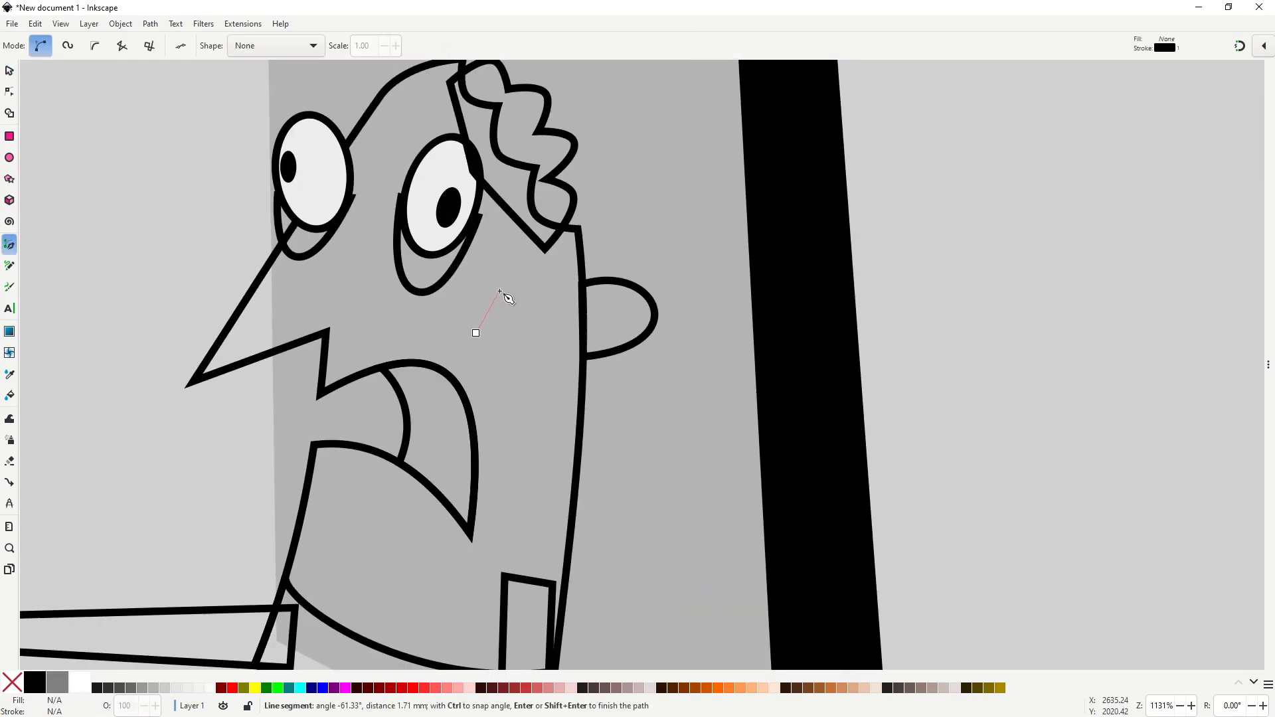
pyautogui.click(484, 323)
pyautogui.click(489, 332)
pyautogui.click(496, 326)
pyautogui.click(479, 368)
pyautogui.click(475, 332)
# Step: Smooth all the cheek patch's nodes and adjust them into an irregular blotch about 3.1 by 3.7 mm
pyautogui.press('n')
pyautogui.hotkey('ctrl', 'a')
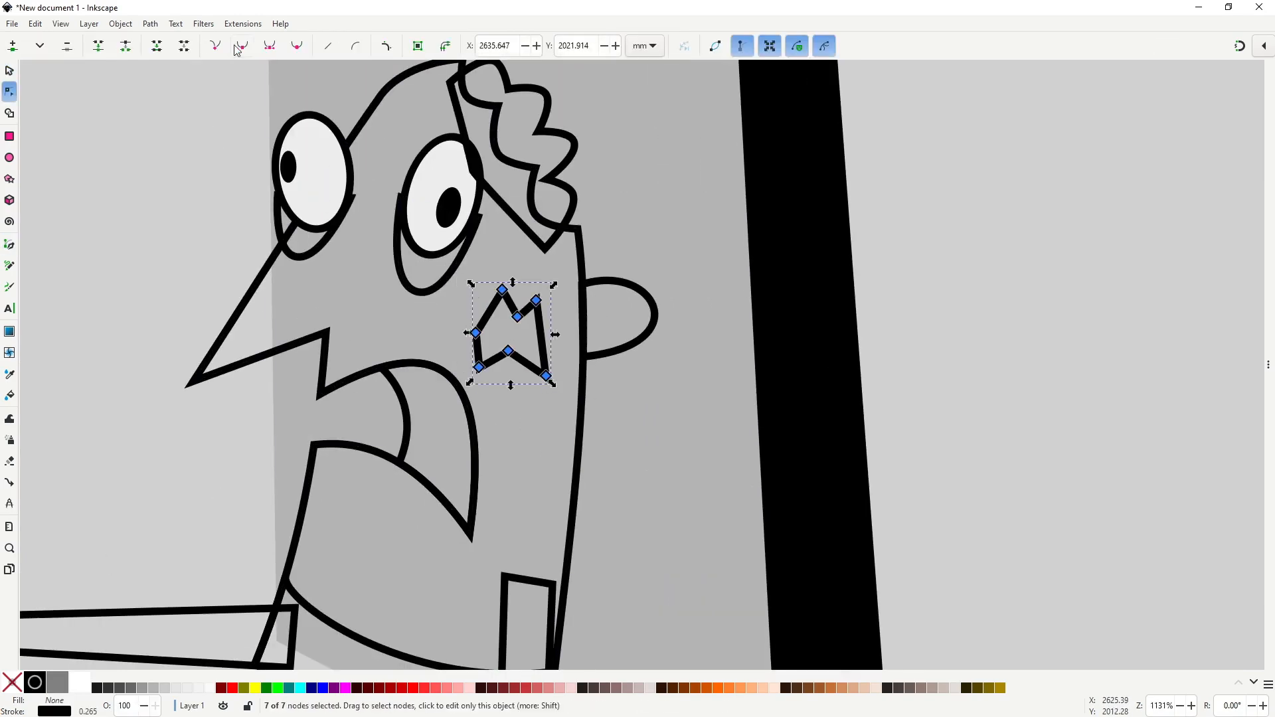
pyautogui.hotkey('shift', 's')
pyautogui.click(545, 376)
pyautogui.moveTo(546, 376); pyautogui.dragTo(518, 312)
pyautogui.press('s')
pyautogui.click(664, 438)
# Step: Draw an open seven-node zigzag patch below the mouth, starting and ending on the body's front edge
pyautogui.moveTo(293, 510); pyautogui.dragTo(359, 356)
pyautogui.press('b')
pyautogui.click(366, 342)
pyautogui.click(402, 312)
pyautogui.click(429, 344)
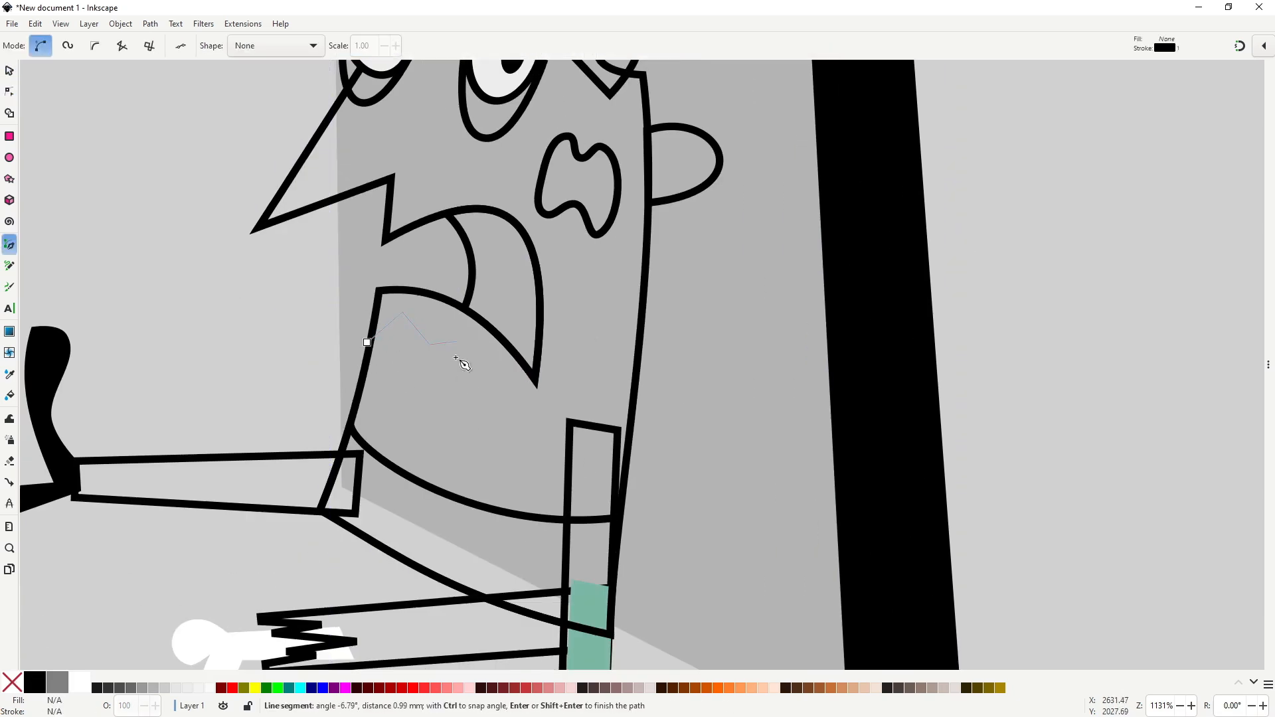
pyautogui.click(457, 342)
pyautogui.click(453, 413)
pyautogui.click(408, 377)
pyautogui.click(362, 388)
pyautogui.press('Return')
# Step: Smooth the lower patch's five inner nodes and align its two end nodes with the body's front edge
pyautogui.press('n')
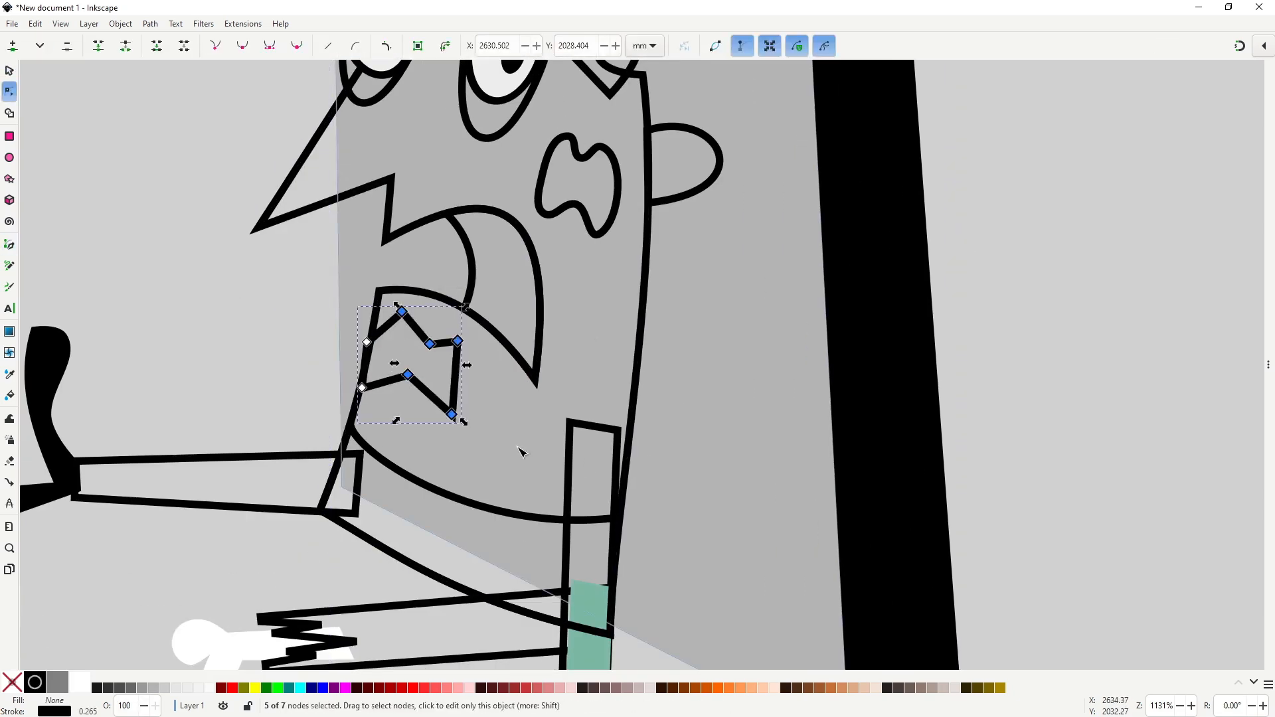
pyautogui.hotkey('ctrl', 'a')
pyautogui.hotkey('shift', 's')
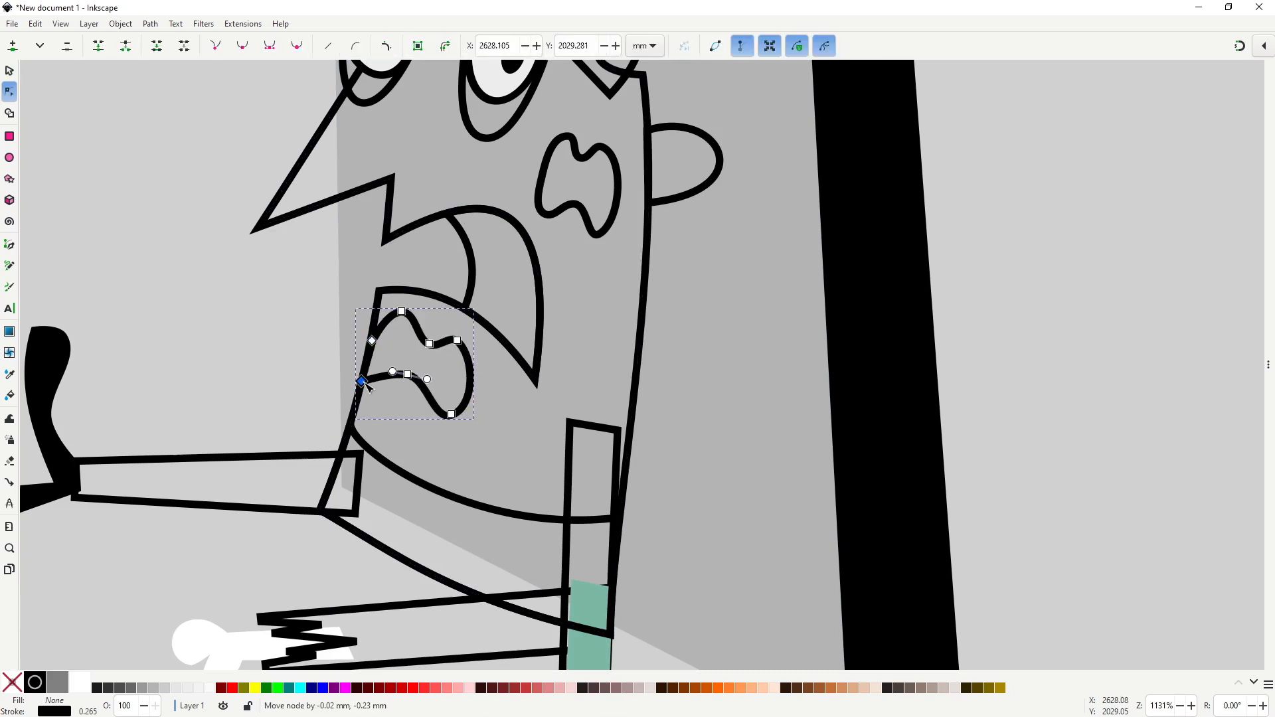
pyautogui.press('s')
# Step: Fill the tombstone's front face with pale blue-grey c2d6d6 (H 180, S 20, L 80)
pyautogui.click(757, 390)
pyautogui.scroll(-3, 695, 417)
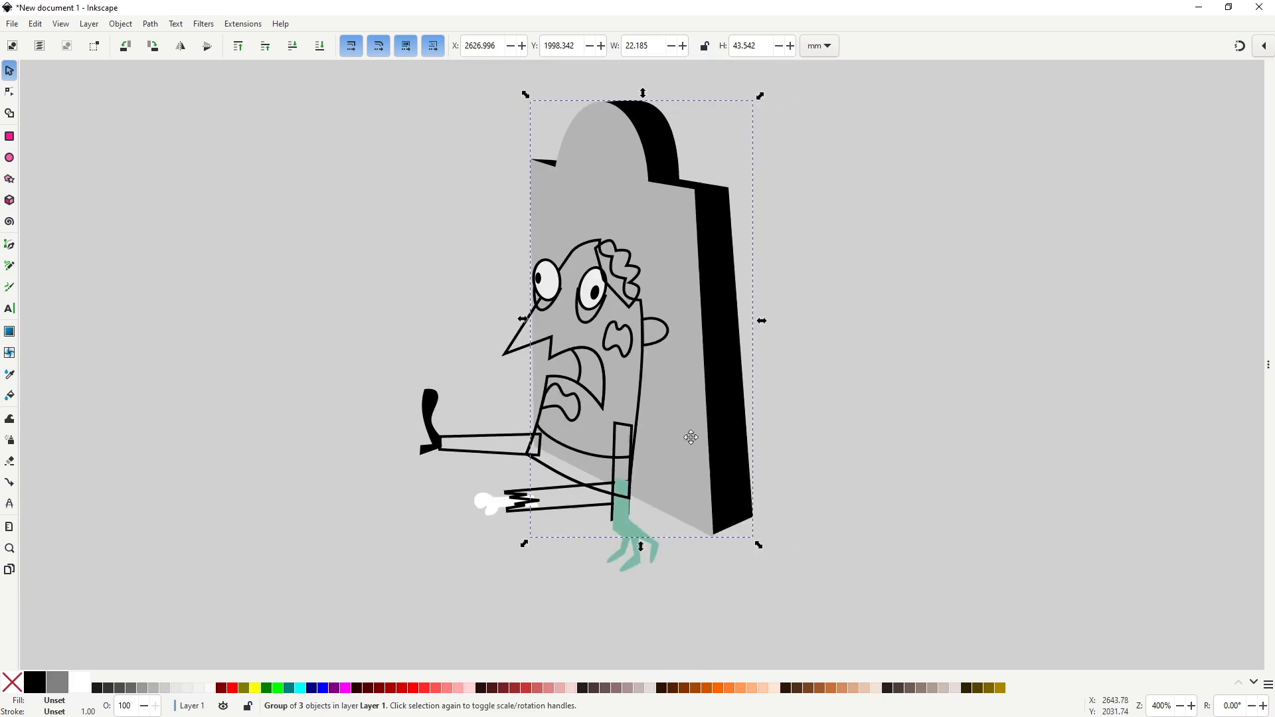
pyautogui.click(733, 453)
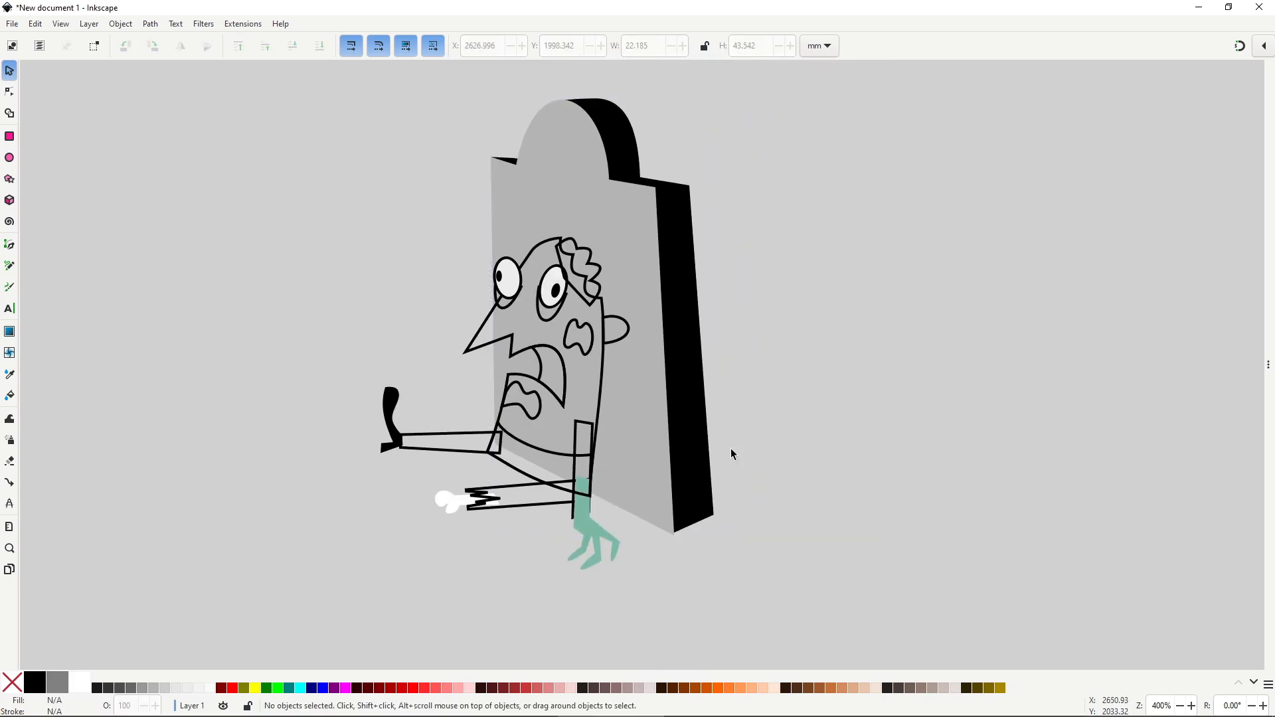
pyautogui.click(627, 267)
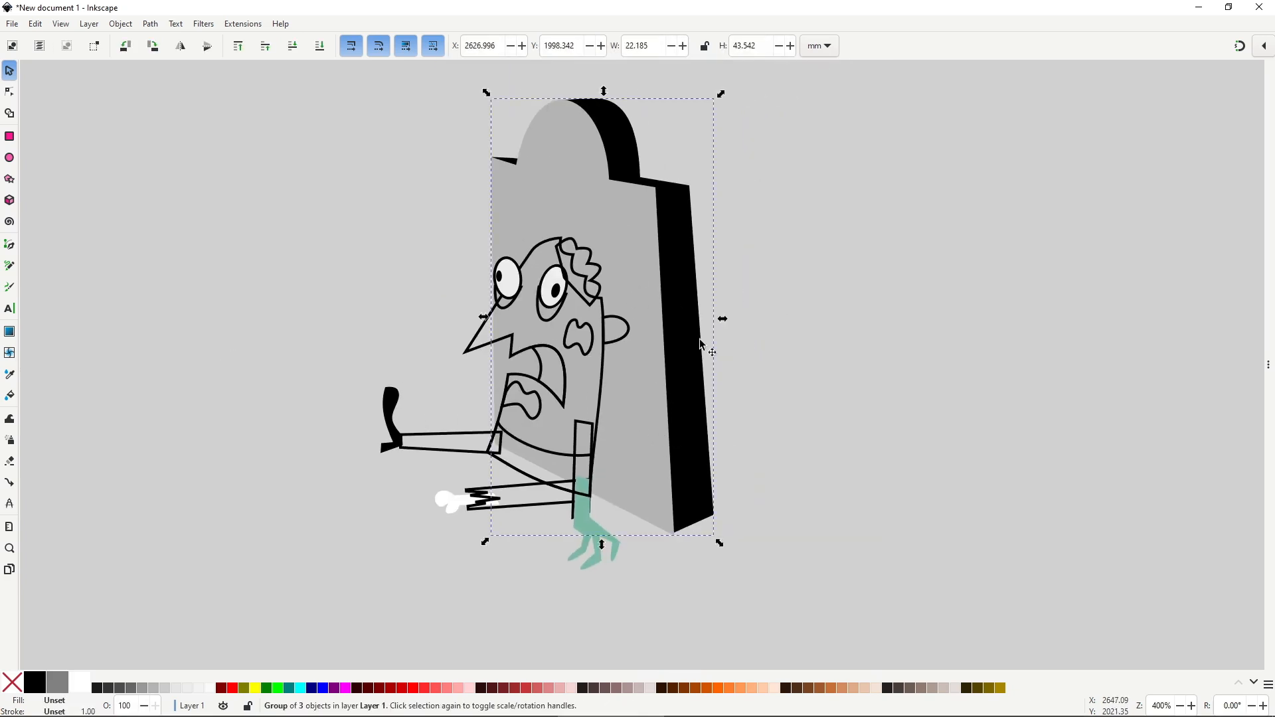
pyautogui.hotkey('ctrl', 'shift', 'f')
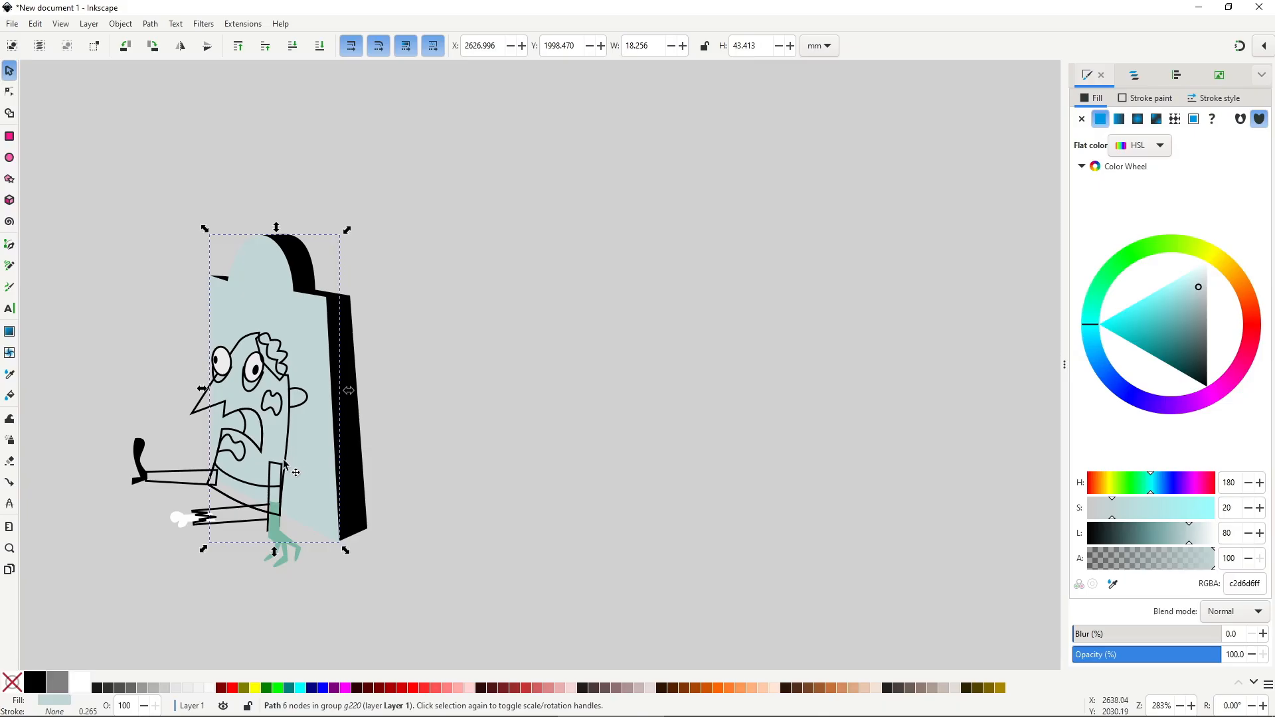
# Step: Fill the body, ear, arm and hand with light purple b59fc6 (H 274, S 25, L 70) and remove their outlines
pyautogui.moveTo(293, 468); pyautogui.dragTo(359, 471)
pyautogui.scroll(1, 352, 468)
pyautogui.press('n')
pyautogui.click(359, 431)
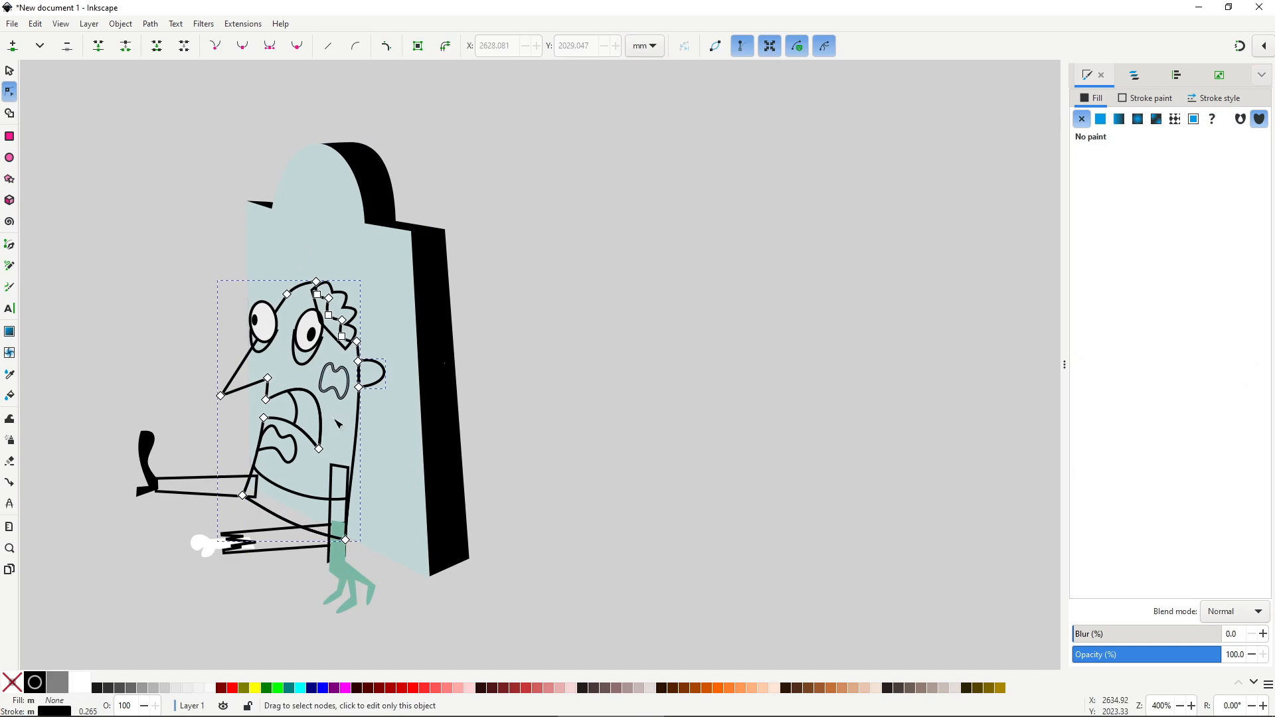
pyautogui.keyDown('shift'); pyautogui.click(332, 487); pyautogui.keyUp('shift')
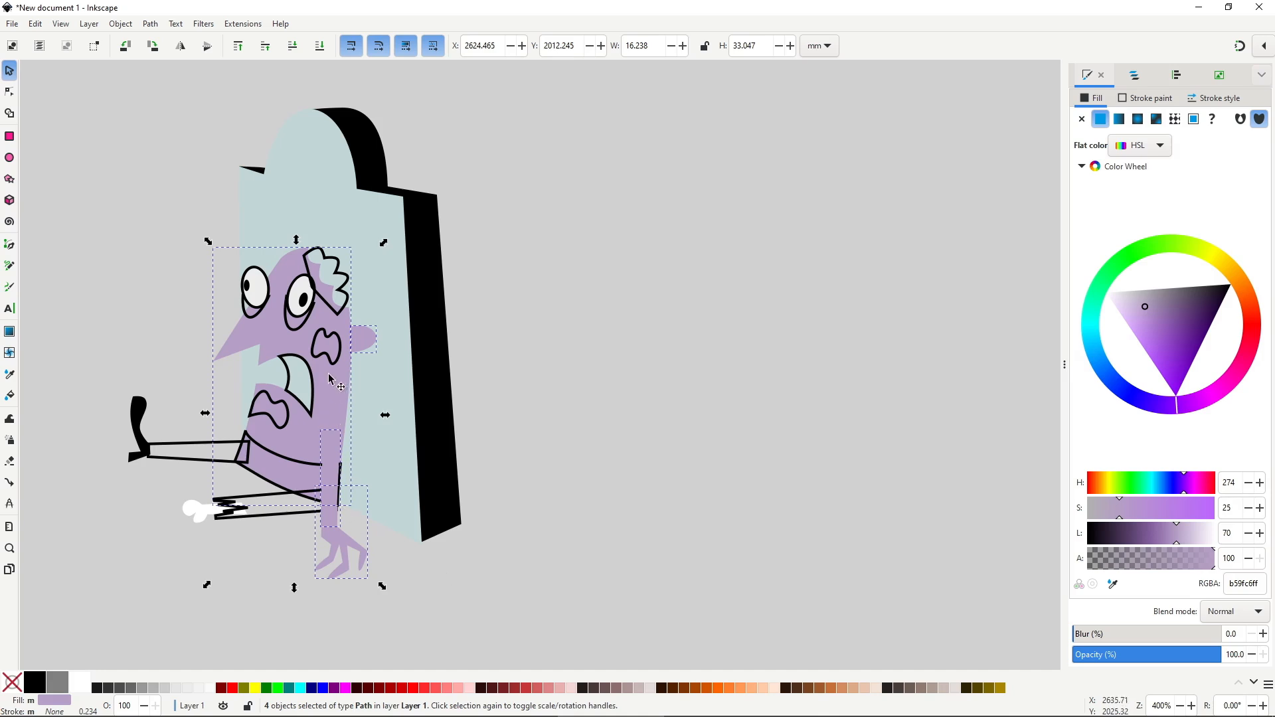
# Step: Fill the cheek patch and the lower patch with dark greyish purple 84738d (H 279, S 10, L 50), without outlines
pyautogui.click(331, 357)
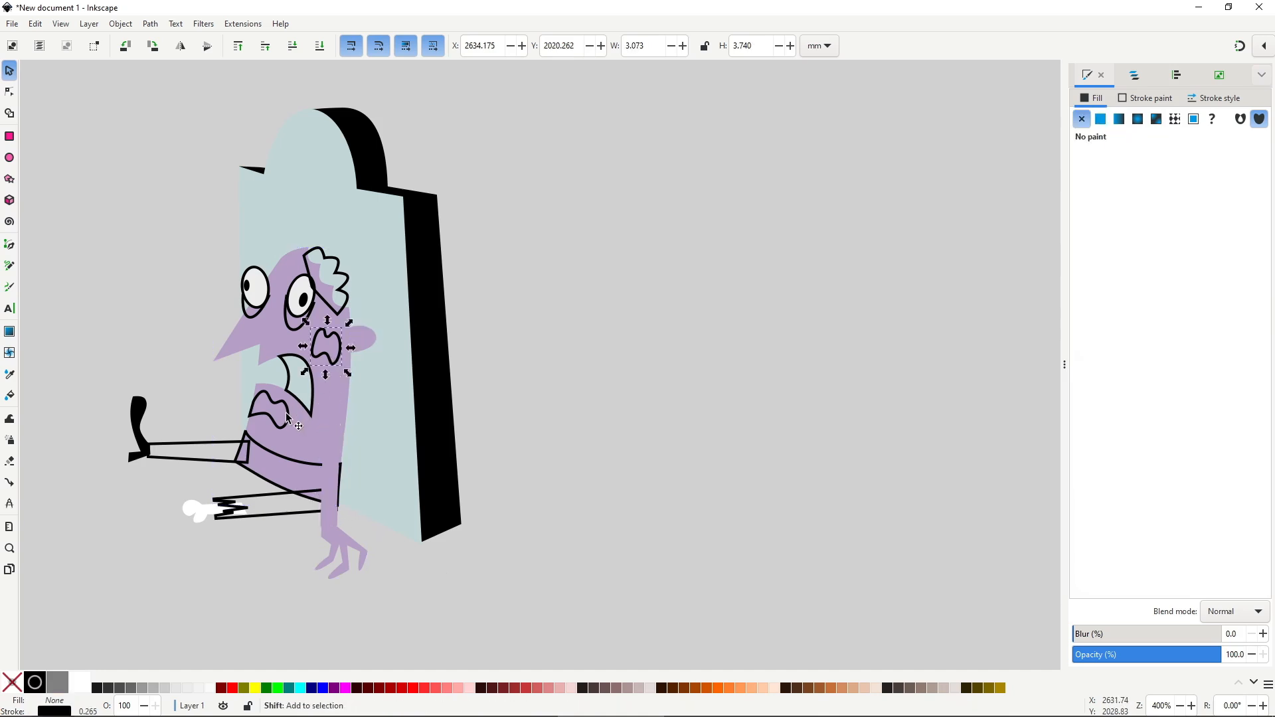
pyautogui.keyDown('shift'); pyautogui.click(288, 409); pyautogui.keyUp('shift')
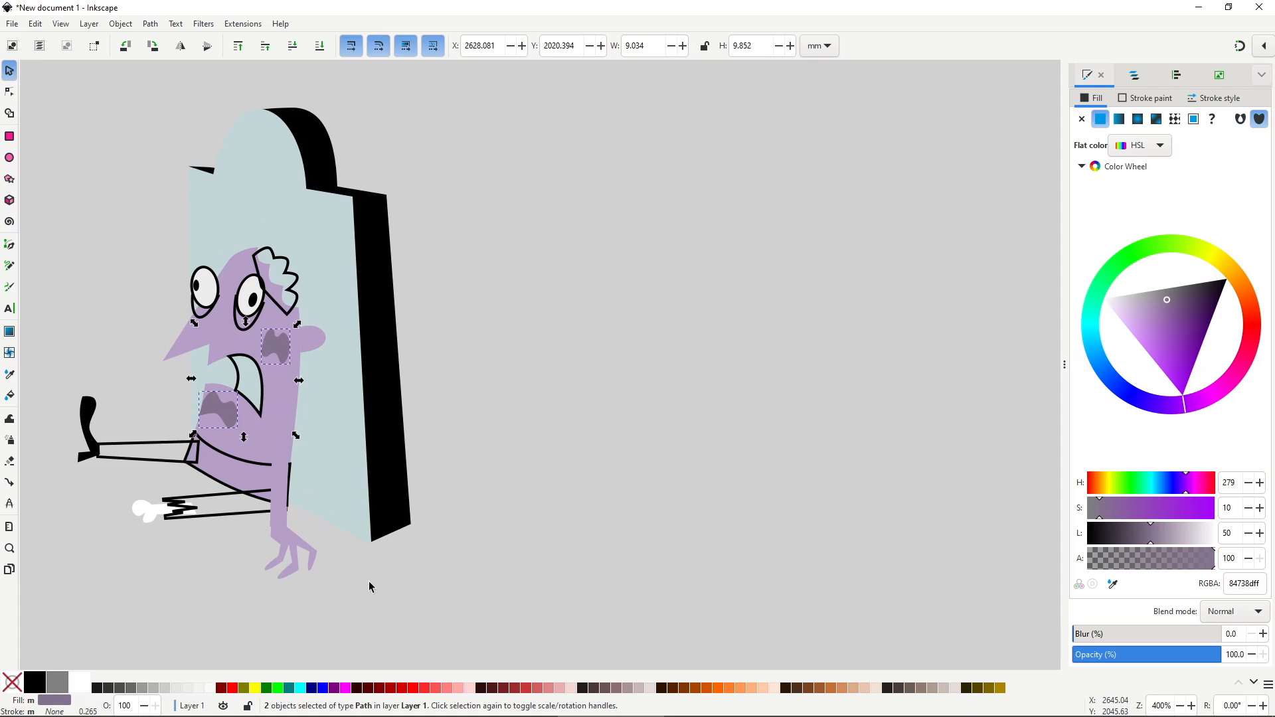
# Step: Shrink and rotate the loose light purple finger and attach it to the front of the hand as an extra finger
pyautogui.press('3')
pyautogui.click(159, 332)
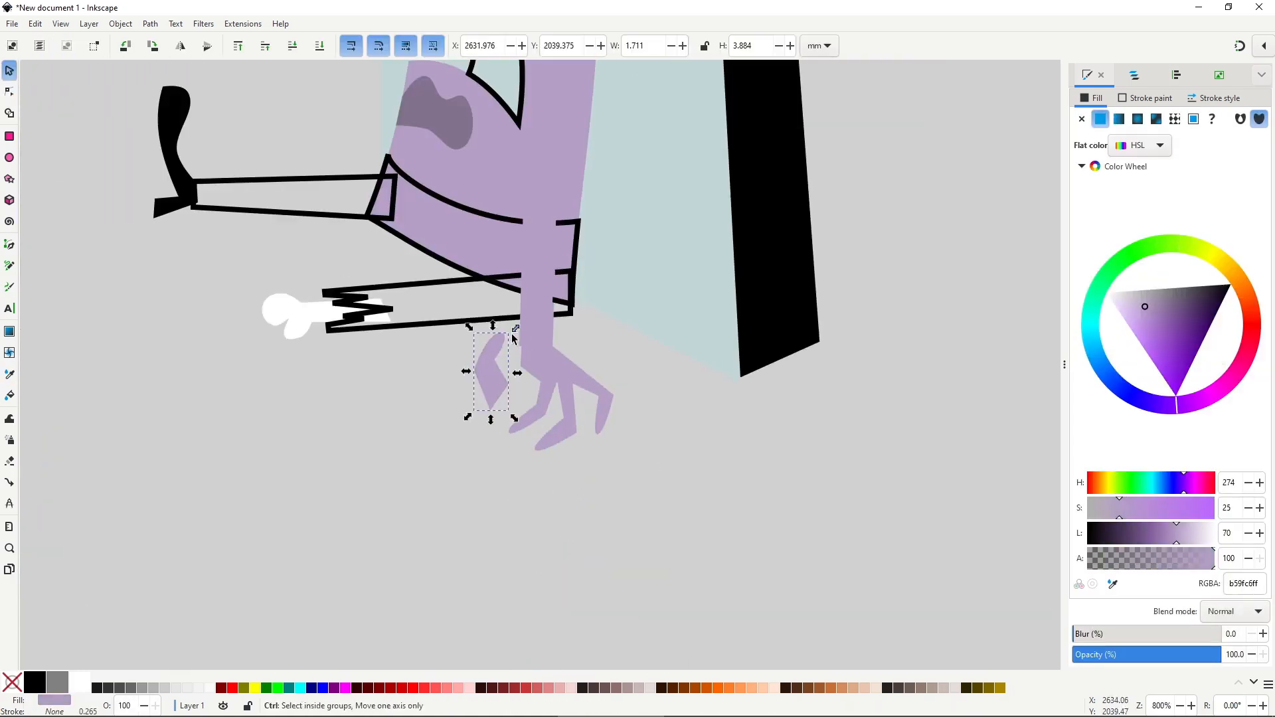
pyautogui.press('Escape')
pyautogui.moveTo(515, 329); pyautogui.dragTo(518, 388)
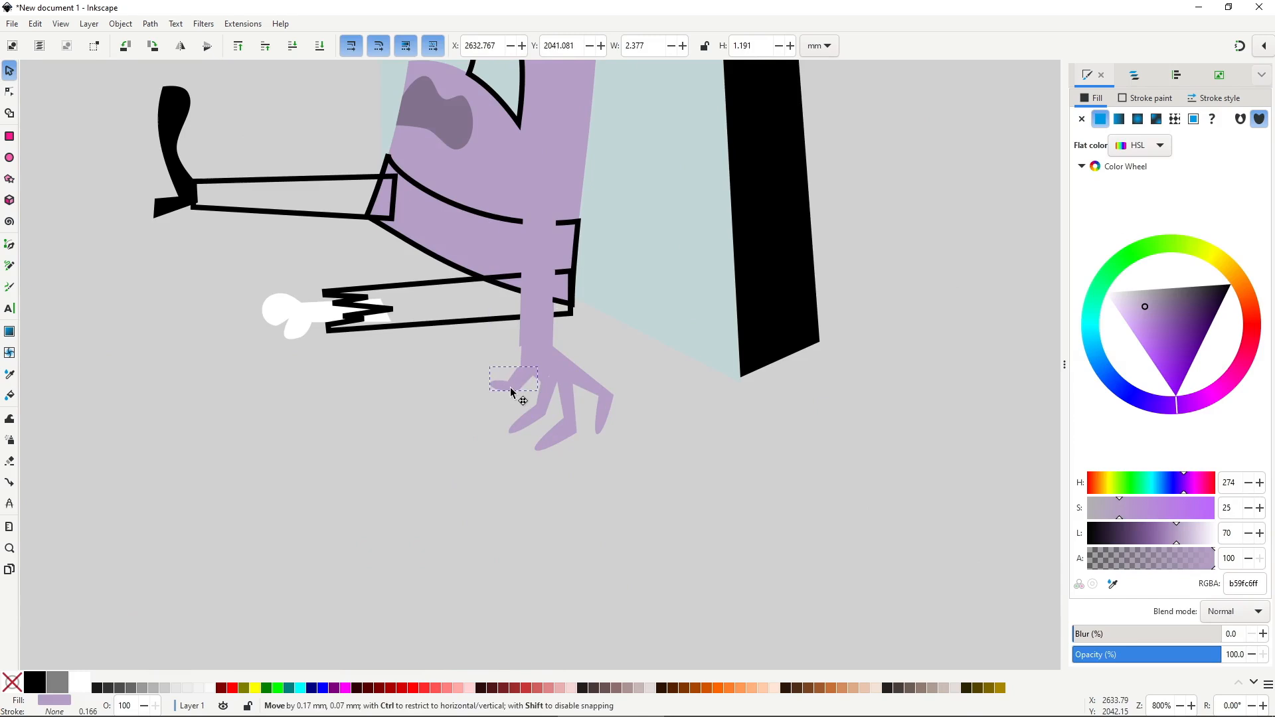
pyautogui.click(511, 372)
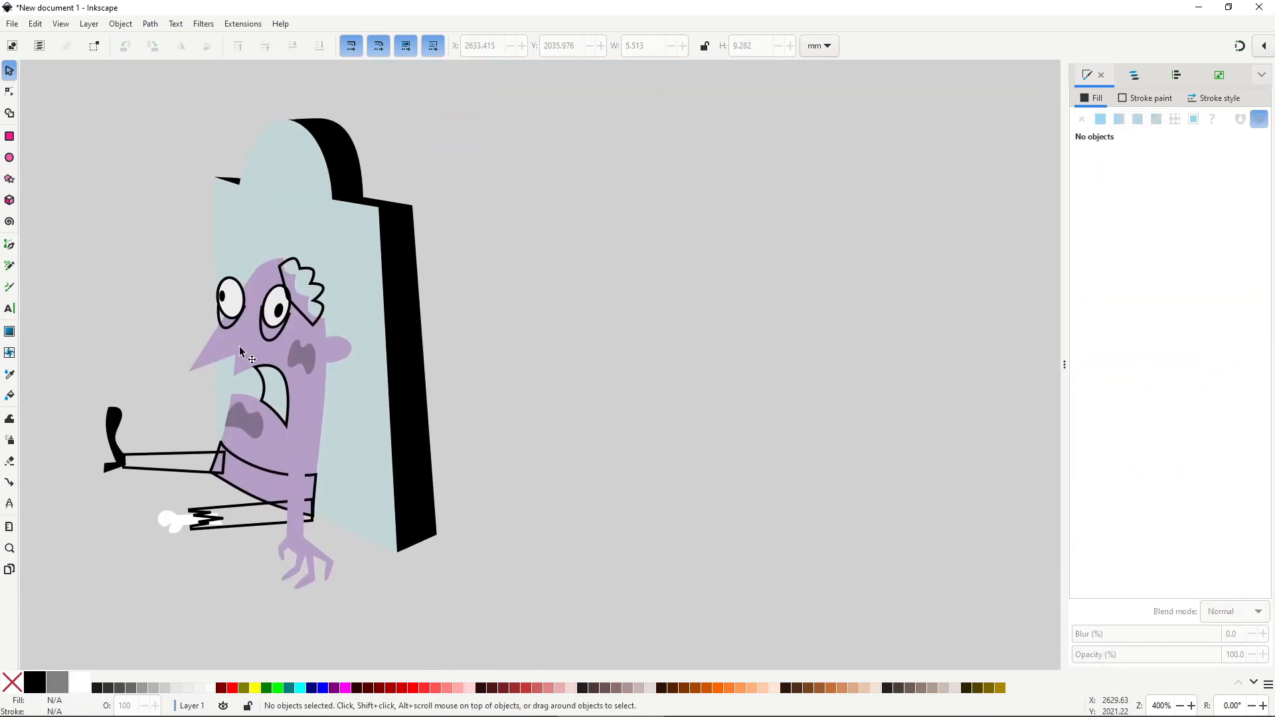
# Step: Fill the bags under the eyes with 695c70 (H 279, S 10, L 40) and both eyeballs with cream eeeedd, without outlines
pyautogui.doubleClick(229, 328)
pyautogui.keyDown('shift'); pyautogui.click(268, 338); pyautogui.keyUp('shift')
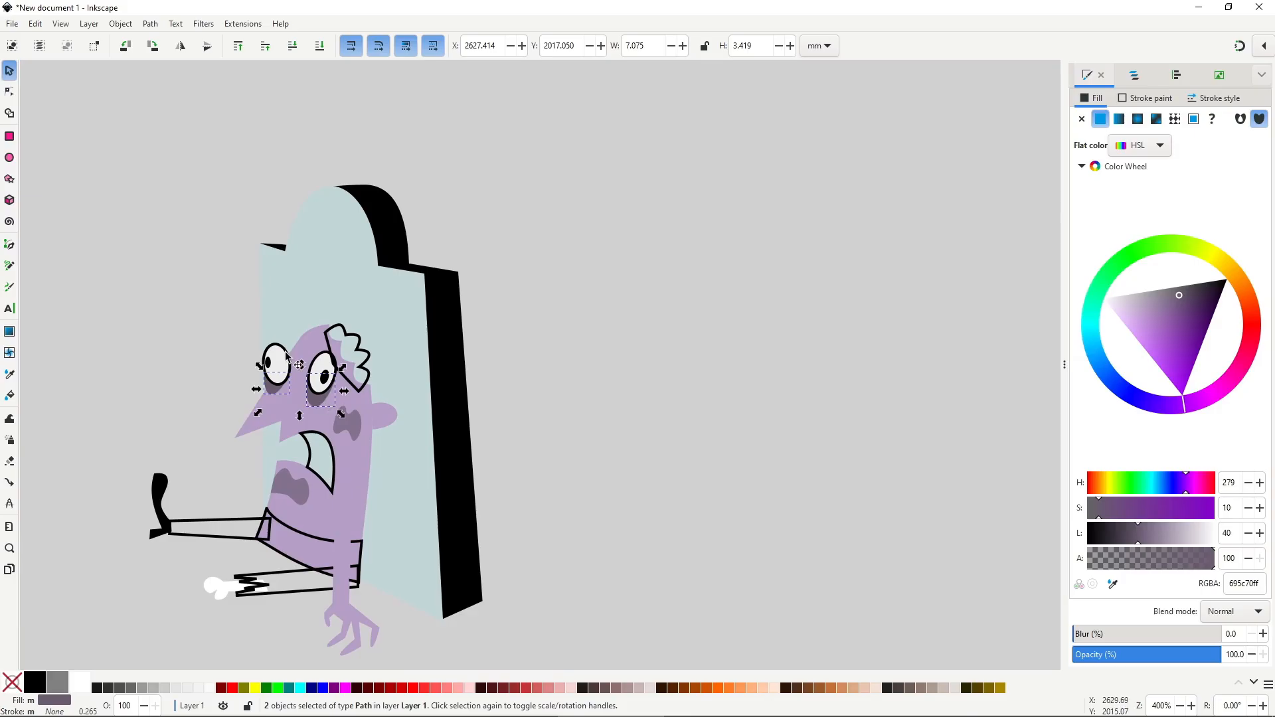
pyautogui.click(285, 356)
pyautogui.keyDown('shift'); pyautogui.click(314, 376); pyautogui.keyUp('shift')
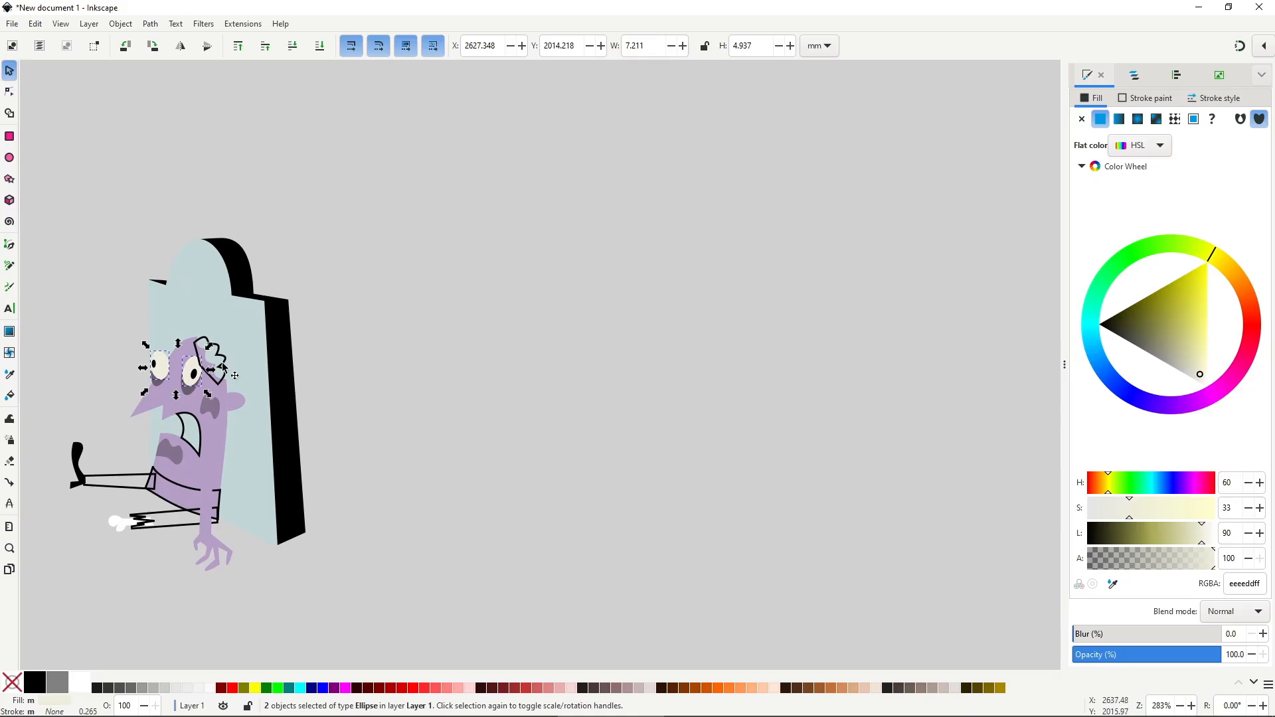
# Step: Fill the scalloped shape on the head with pink cf639a (H 329, S 53, L 60) and the mouth with black, without outlines
pyautogui.click(327, 378)
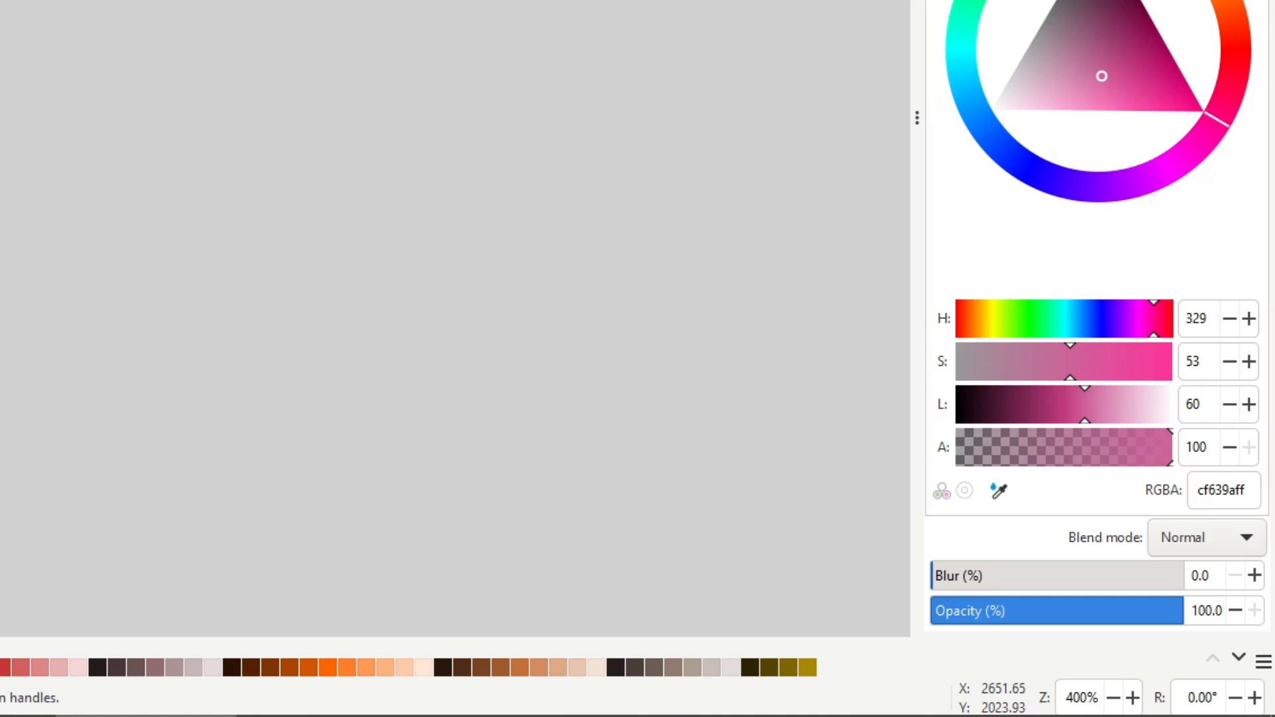
pyautogui.press('Escape')
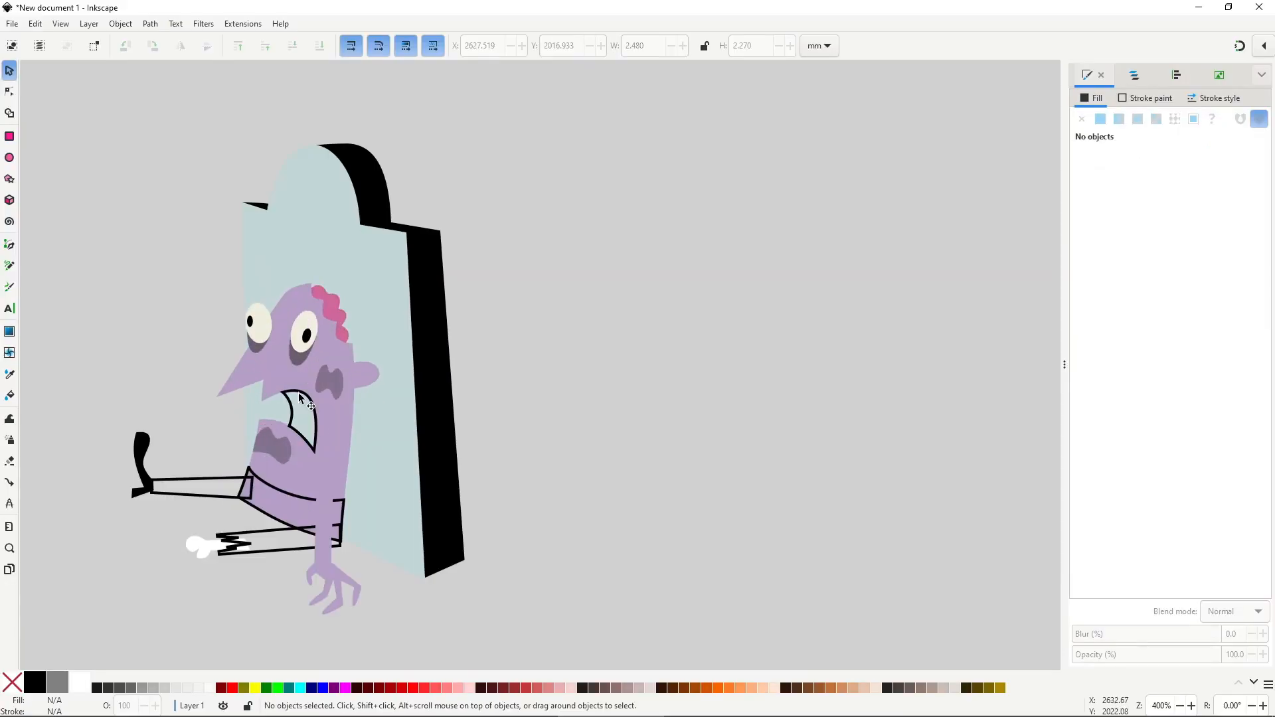
pyautogui.press('n')
pyautogui.click(299, 421)
pyautogui.press('d')
pyautogui.click(300, 428)
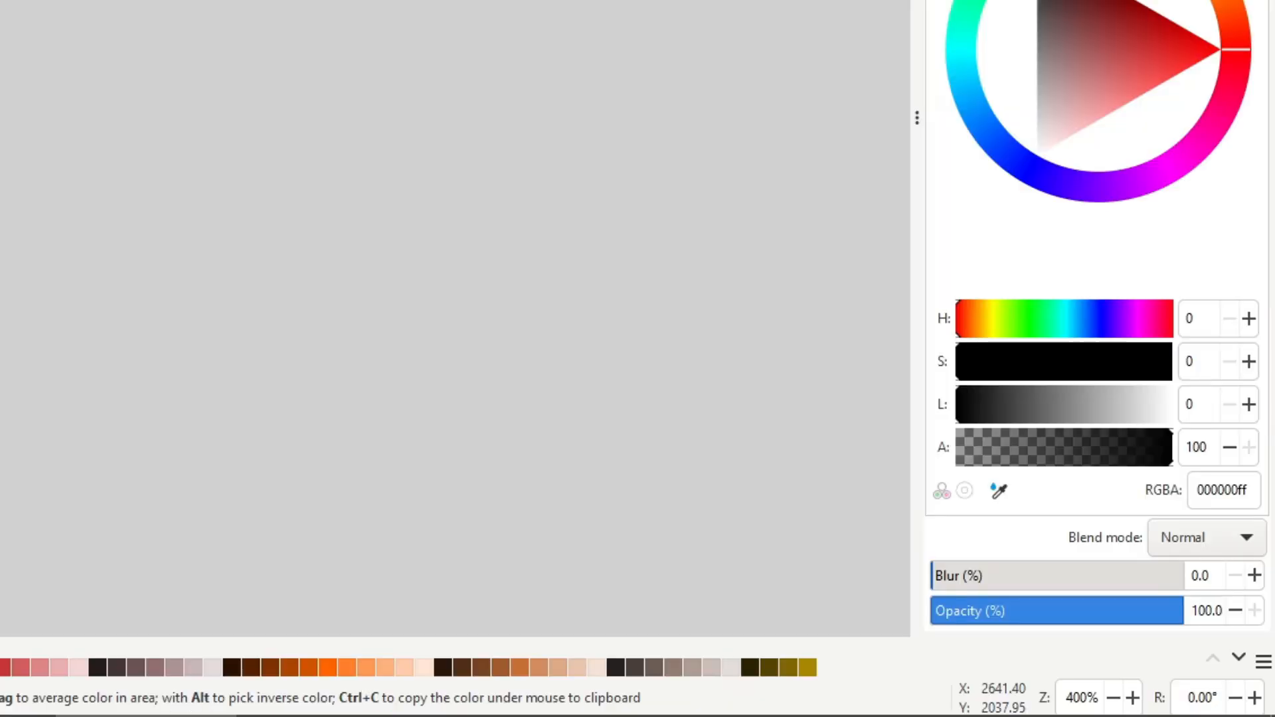
pyautogui.press('n')
pyautogui.press('Escape')
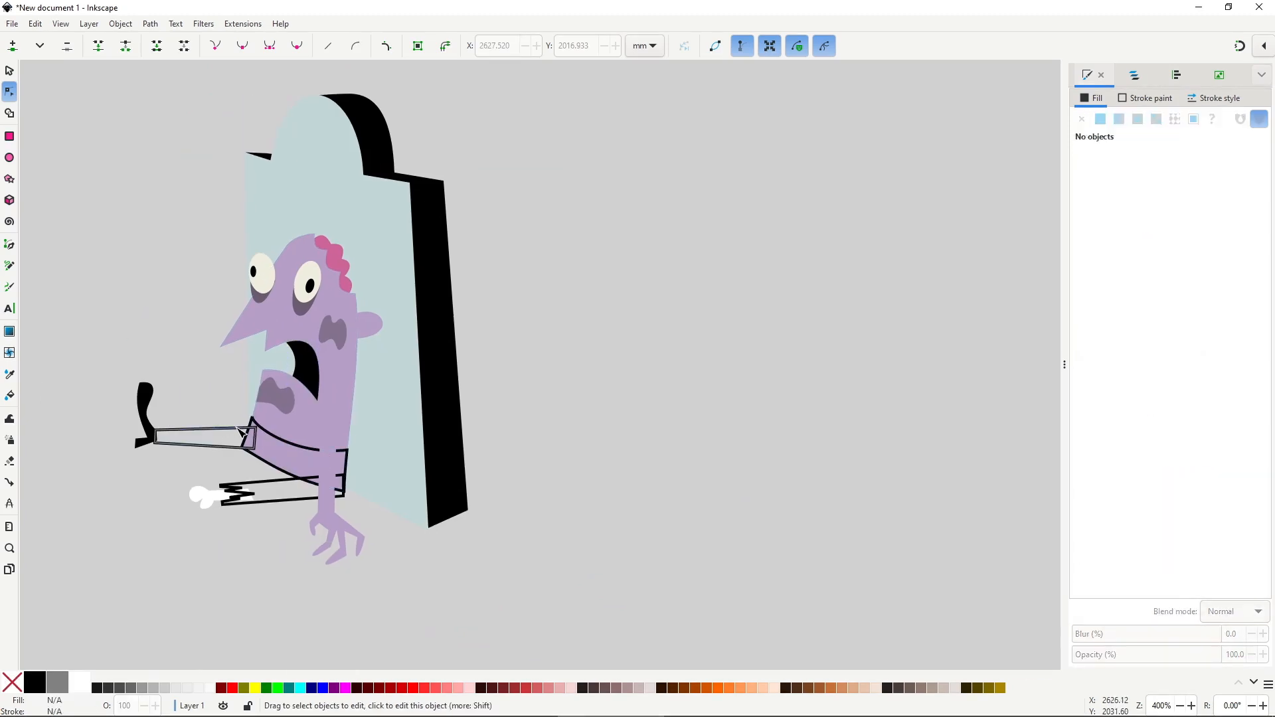
# Step: Fill the trousers' waist with blue and both legs with darker blue 2967a5 (H 210, S 60, L 40), without outlines
pyautogui.click(243, 447)
pyautogui.keyDown('shift'); pyautogui.click(269, 464); pyautogui.keyUp('shift')
pyautogui.press('Escape')
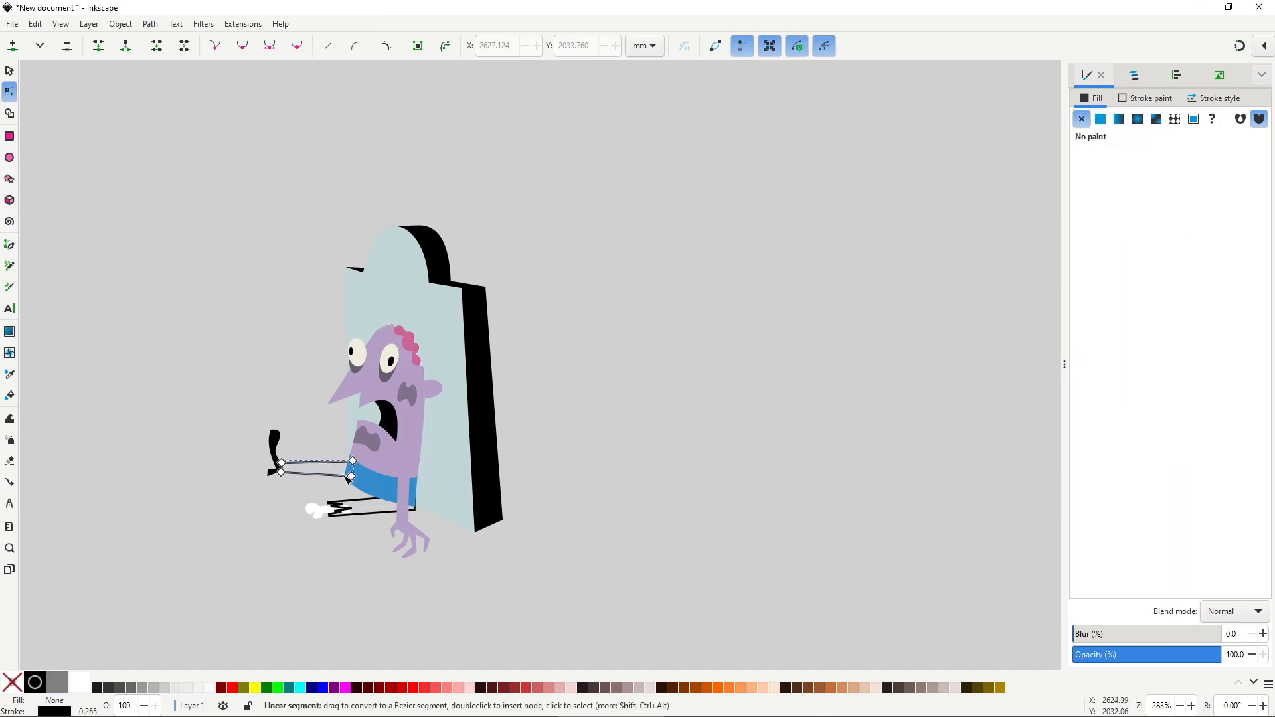
pyautogui.keyDown('shift'); pyautogui.click(380, 495); pyautogui.keyUp('shift')
pyautogui.click(366, 513)
pyautogui.keyDown('shift'); pyautogui.click(336, 476); pyautogui.keyUp('shift')
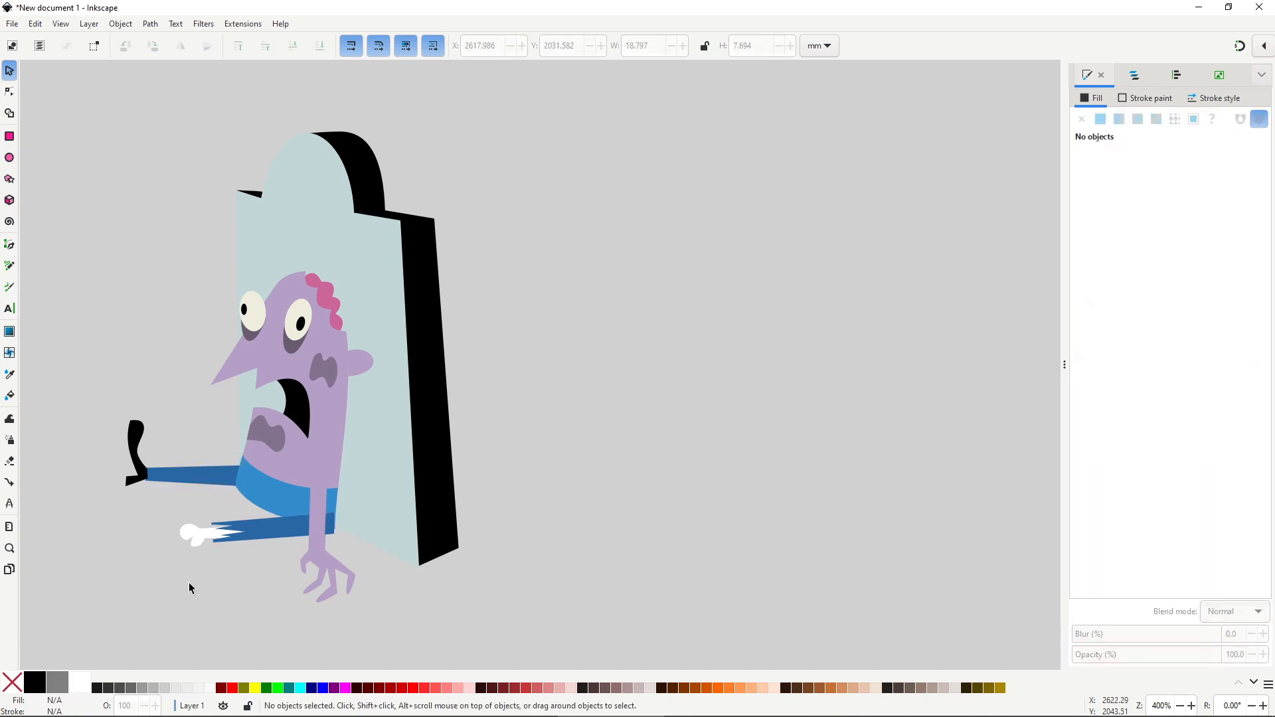
# Step: Raise the upper rear corner node of the torn near leg to make the thigh thicker where it joins the waist
pyautogui.click(193, 531)
pyautogui.scroll(2, 199, 518)
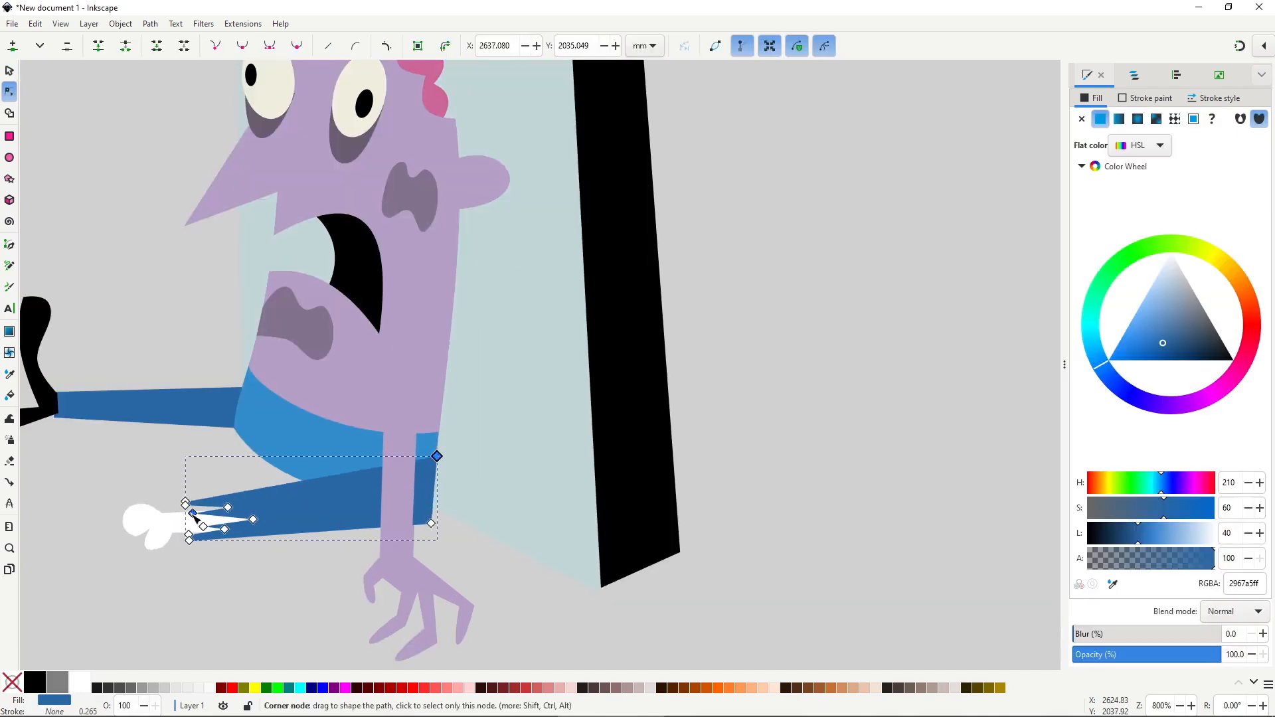
pyautogui.scroll(1, 266, 478)
pyautogui.moveTo(311, 461); pyautogui.dragTo(311, 460)
pyautogui.scroll(3, 129, 516)
pyautogui.scroll(-7, 295, 489)
pyautogui.scroll(2, 372, 439)
# Step: Draw a closed four-cornered panel on the tombstone's front face, behind the zombie
pyautogui.press('b')
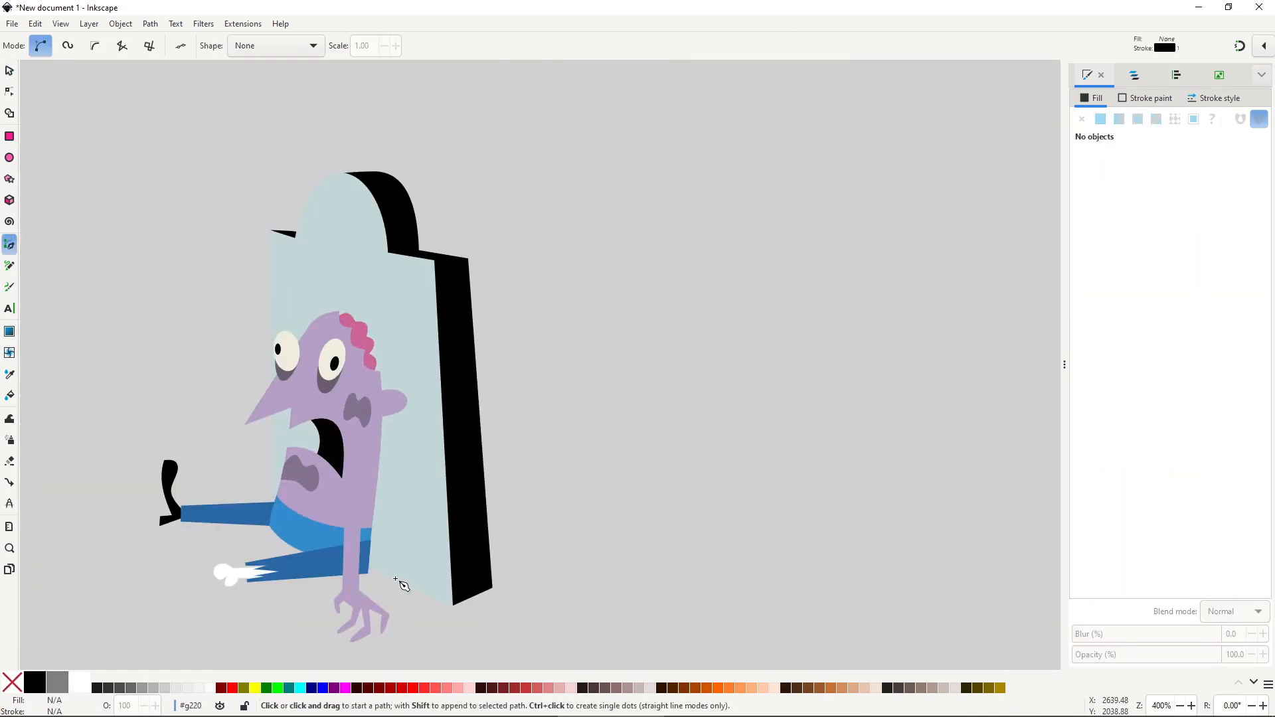
pyautogui.click(394, 578)
pyautogui.click(400, 303)
pyautogui.click(297, 292)
pyautogui.click(300, 534)
pyautogui.click(395, 578)
# Step: Fill the panel with the tombstone's pale blue-grey c2d6d6 and colour its outline darker blue-grey 7aadad (H 180, S 24, L 58)
pyautogui.press('d')
pyautogui.click(421, 343)
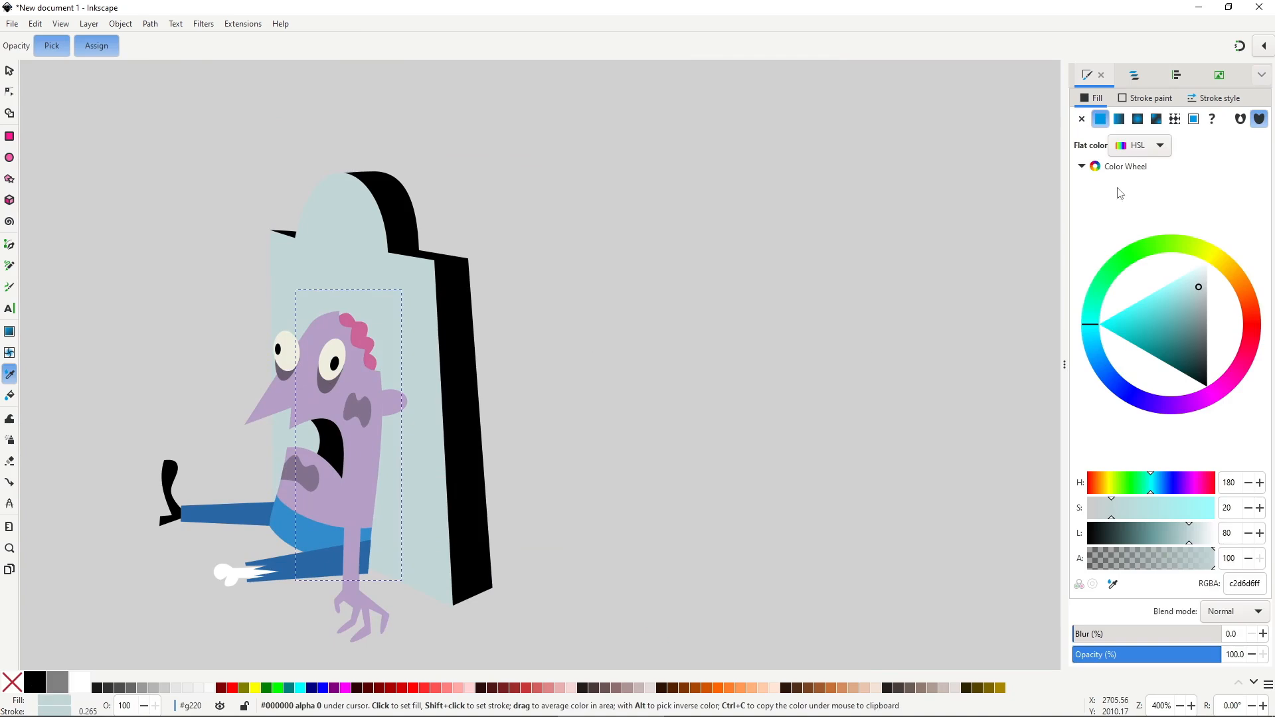
pyautogui.click(1140, 105)
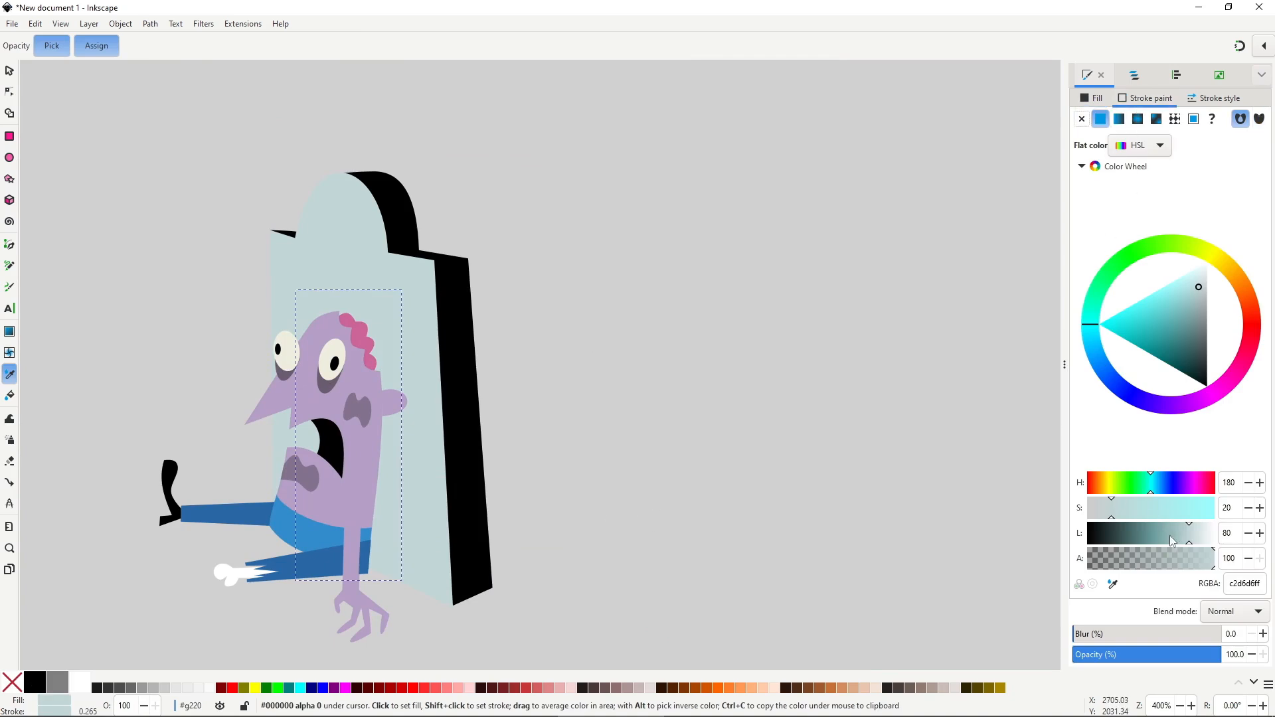
pyautogui.moveTo(1169, 537)
pyautogui.mouseDown()
pyautogui.moveTo(1148, 512)
pyautogui.moveTo(1118, 513)
pyautogui.mouseUp()
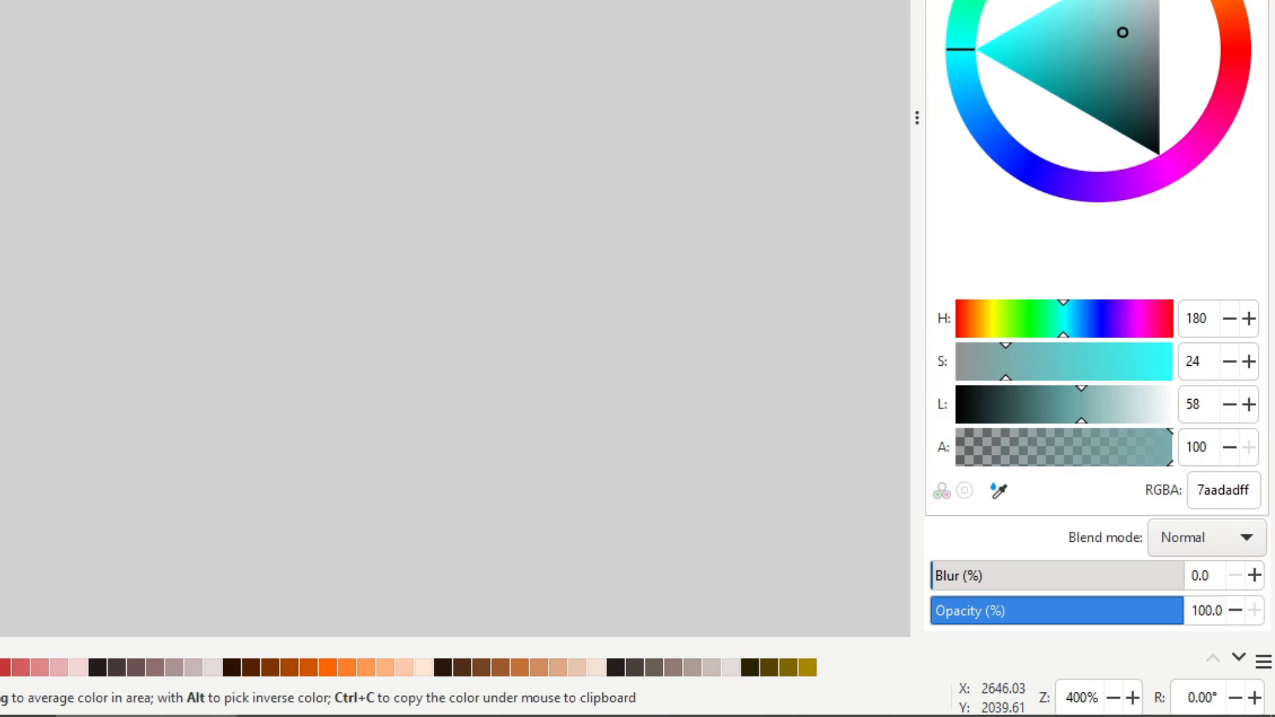
# Step: Adjust the panel's corner nodes to follow the tombstone's perspective
pyautogui.press('s')
pyautogui.press('n')
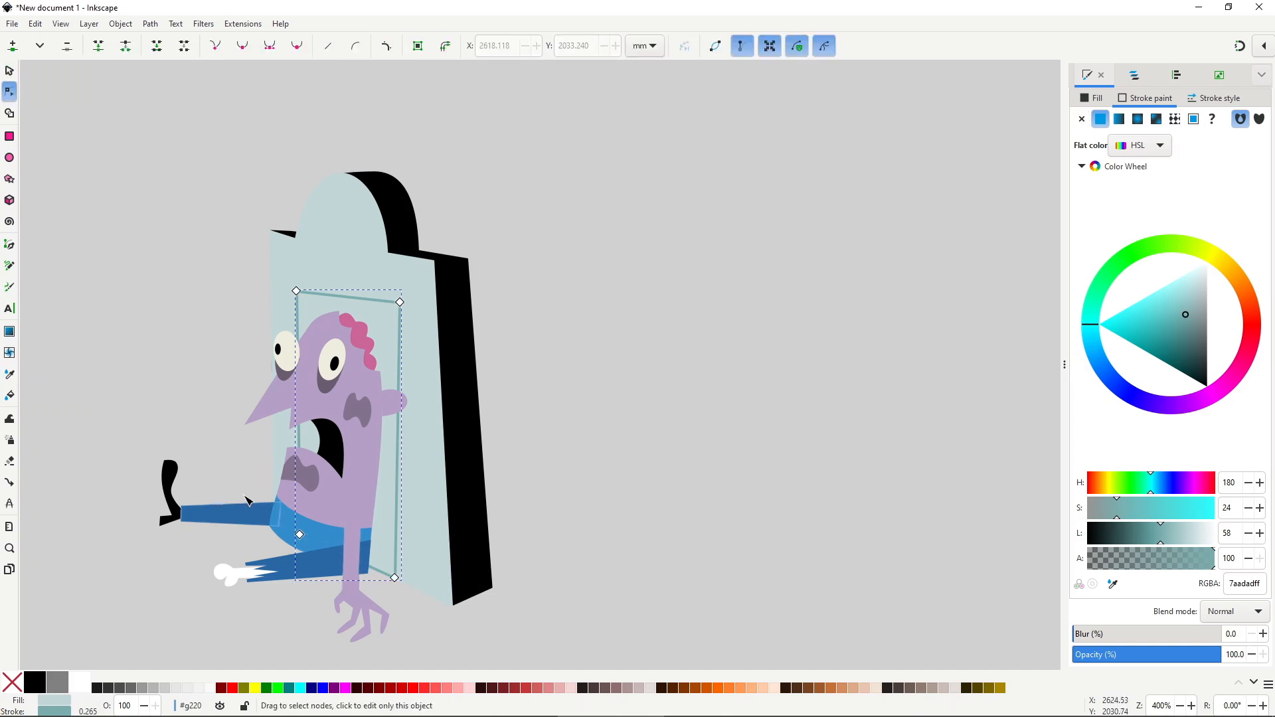
pyautogui.moveTo(249, 503); pyautogui.dragTo(445, 635)
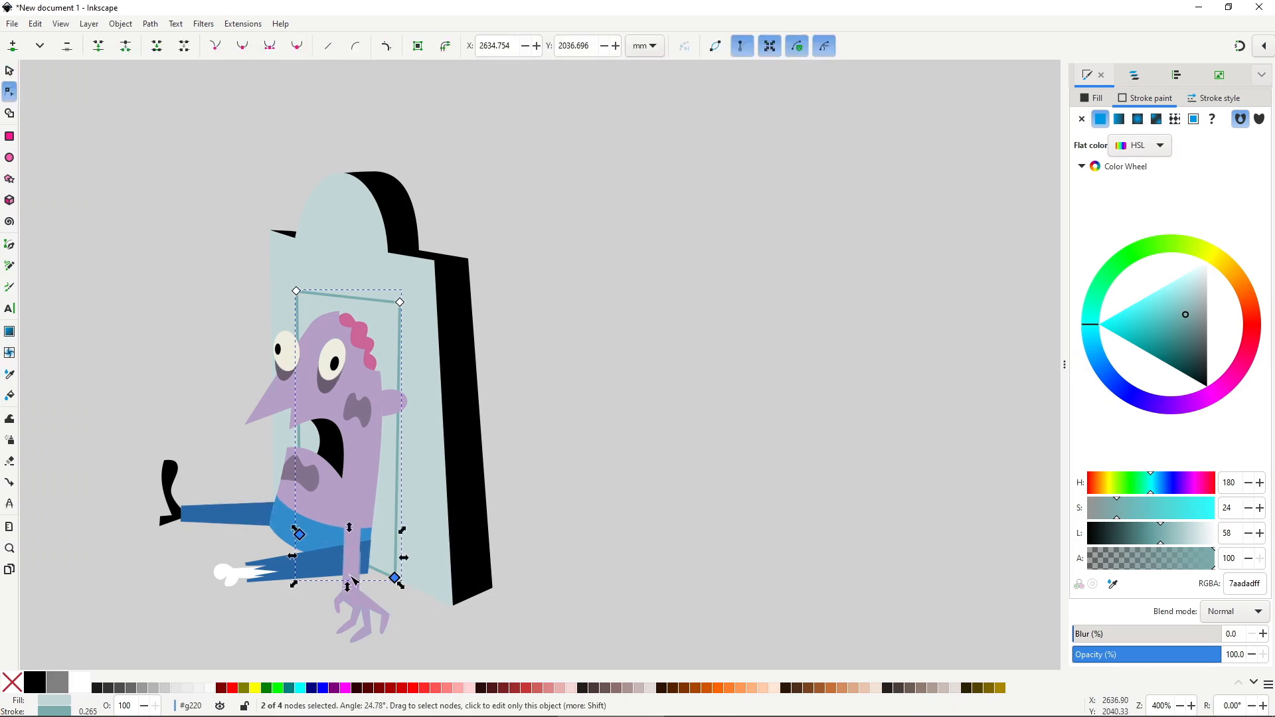
# Step: Place a black ellipse with radii of about 25.8 and 6.5 mm under the first zombie as its shadow, with 28.3% opacity
pyautogui.moveTo(1218, 655); pyautogui.dragTo(1114, 657)
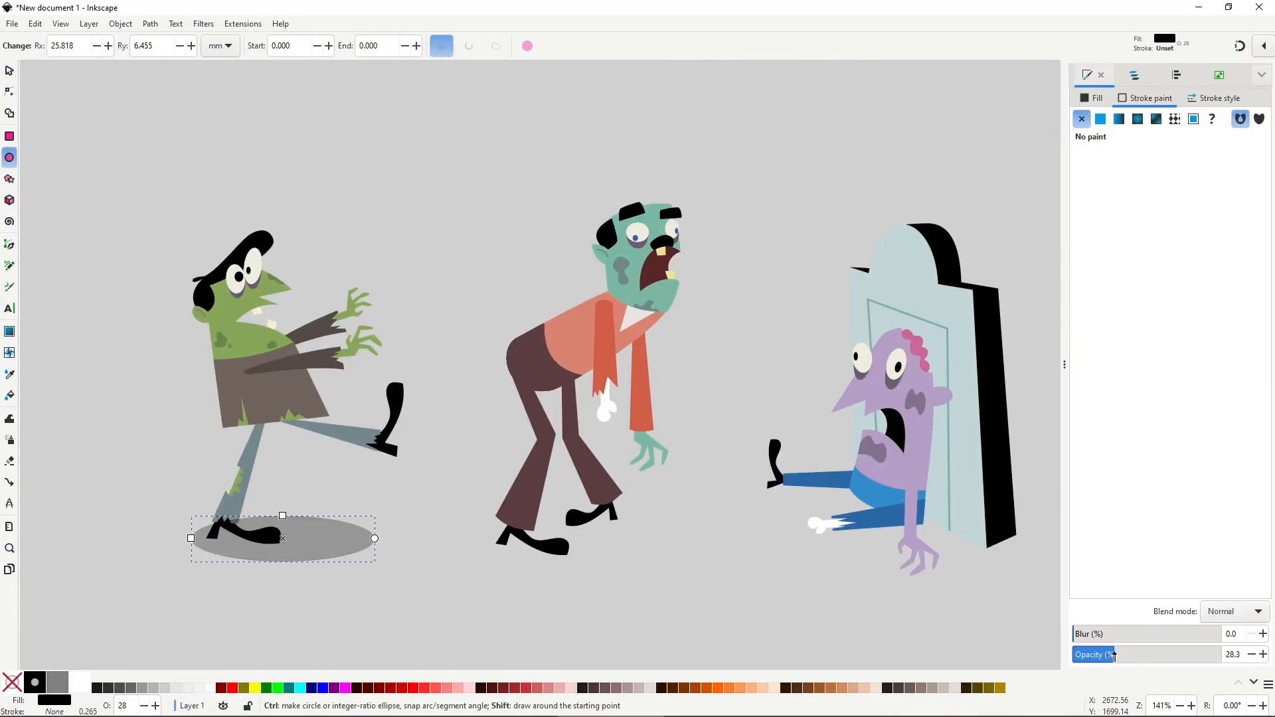
pyautogui.press('s')
pyautogui.moveTo(337, 552); pyautogui.dragTo(313, 535)
# Step: Duplicate the shadow ellipse under the second zombie's feet and resize it to about 39.1 by 13.1 mm
pyautogui.moveTo(383, 571); pyautogui.dragTo(612, 551)
pyautogui.hotkey('ctrl', 'd')
pyautogui.click(576, 518)
pyautogui.click(590, 545)
pyautogui.moveTo(562, 514); pyautogui.dragTo(562, 503)
pyautogui.moveTo(695, 568); pyautogui.dragTo(505, 578)
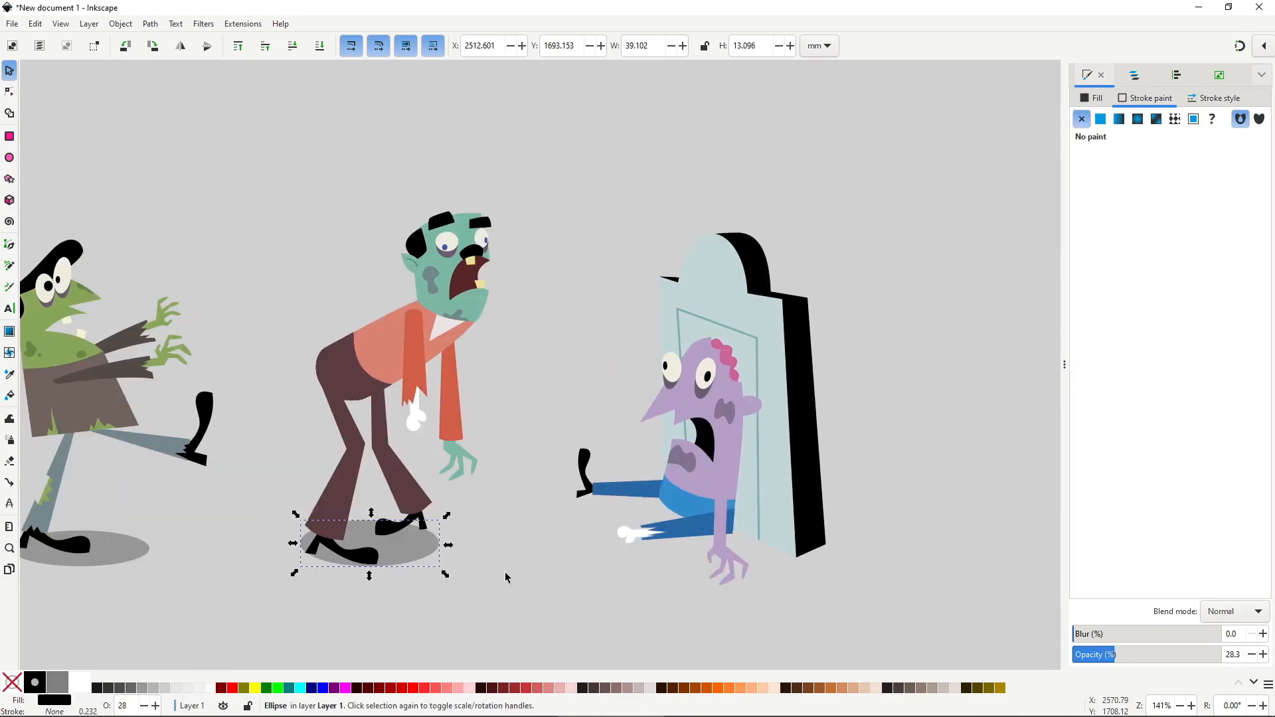
# Step: Duplicate the second zombie's shadow under the sitting zombie's legs and enlarge it to about 48.6 by 16.3 mm
pyautogui.hotkey('ctrl', 'd')
pyautogui.moveTo(421, 549); pyautogui.dragTo(701, 524)
pyautogui.moveTo(575, 549); pyautogui.dragTo(558, 555)
pyautogui.moveTo(615, 529); pyautogui.dragTo(639, 529)
pyautogui.click(505, 619)
# Step: Shift the second zombie with its shadow slightly down, and the sitting zombie with its tombstone down and to the right
pyautogui.scroll(-1, 505, 620)
pyautogui.moveTo(504, 619); pyautogui.dragTo(492, 551)
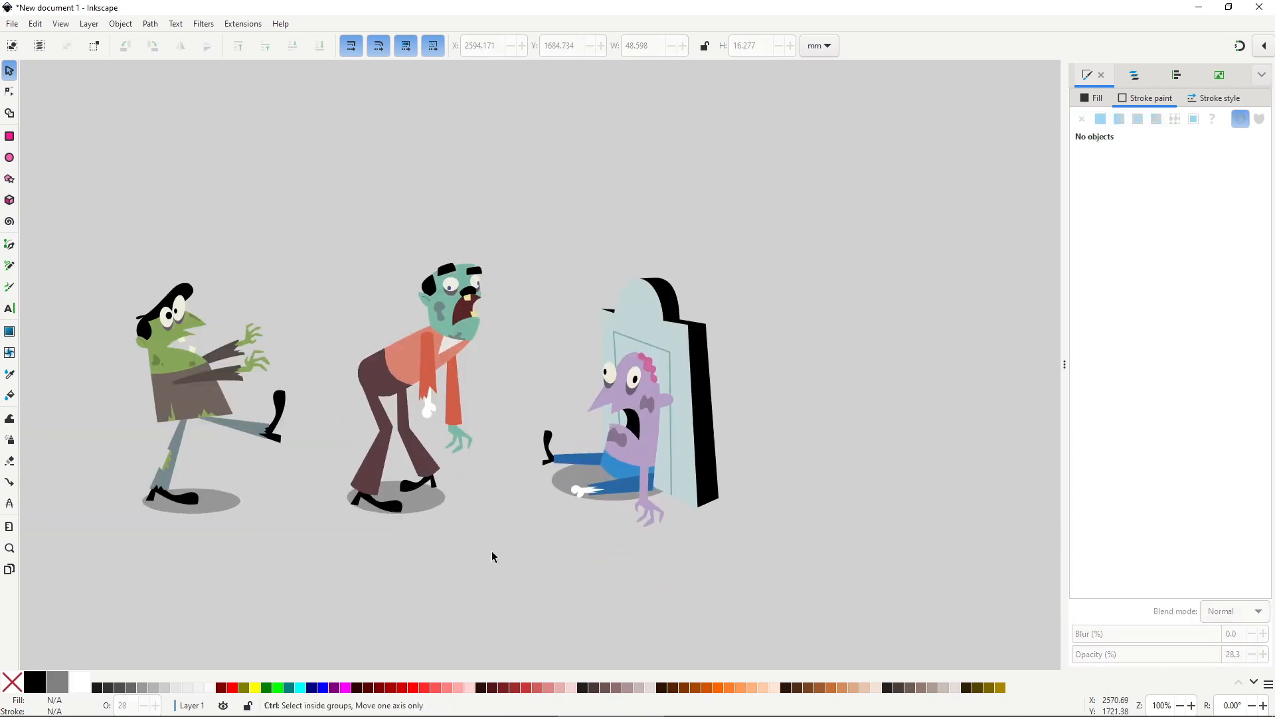
pyautogui.moveTo(296, 189); pyautogui.dragTo(508, 548)
pyautogui.moveTo(400, 365); pyautogui.dragTo(401, 371)
pyautogui.moveTo(523, 217); pyautogui.dragTo(747, 558)
pyautogui.moveTo(647, 431); pyautogui.dragTo(656, 444)
# Step: Draw a closed shadow shape along the tombstone's base and unite it with the sitting zombie's shadow ellipse
pyautogui.scroll(1, 639, 516)
pyautogui.press('b')
pyautogui.click(609, 471)
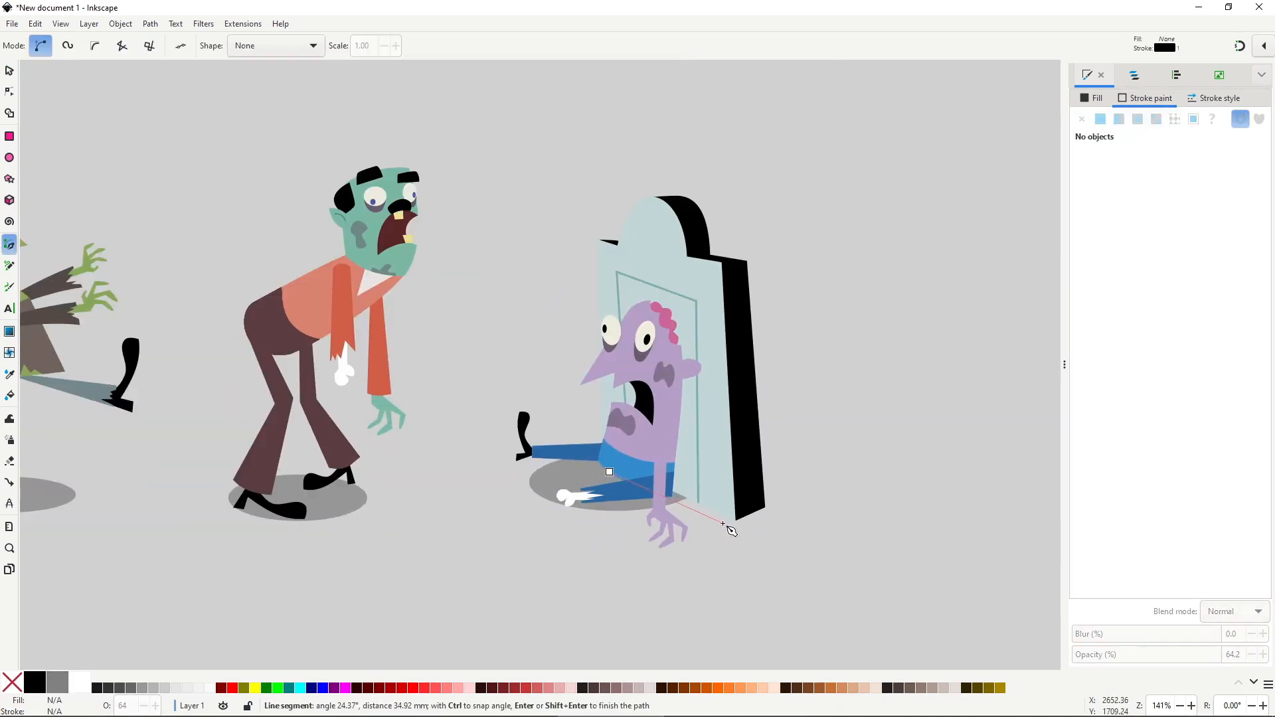
pyautogui.click(734, 527)
pyautogui.click(762, 509)
pyautogui.click(609, 472)
pyautogui.press('s')
pyautogui.hotkey('ctrl', '+')
pyautogui.click(617, 589)
# Step: Lower the opacity of all three ground shadows to about 13% and hide the docked dialogs
pyautogui.scroll(-2, 524, 593)
pyautogui.moveTo(520, 595); pyautogui.dragTo(579, 522)
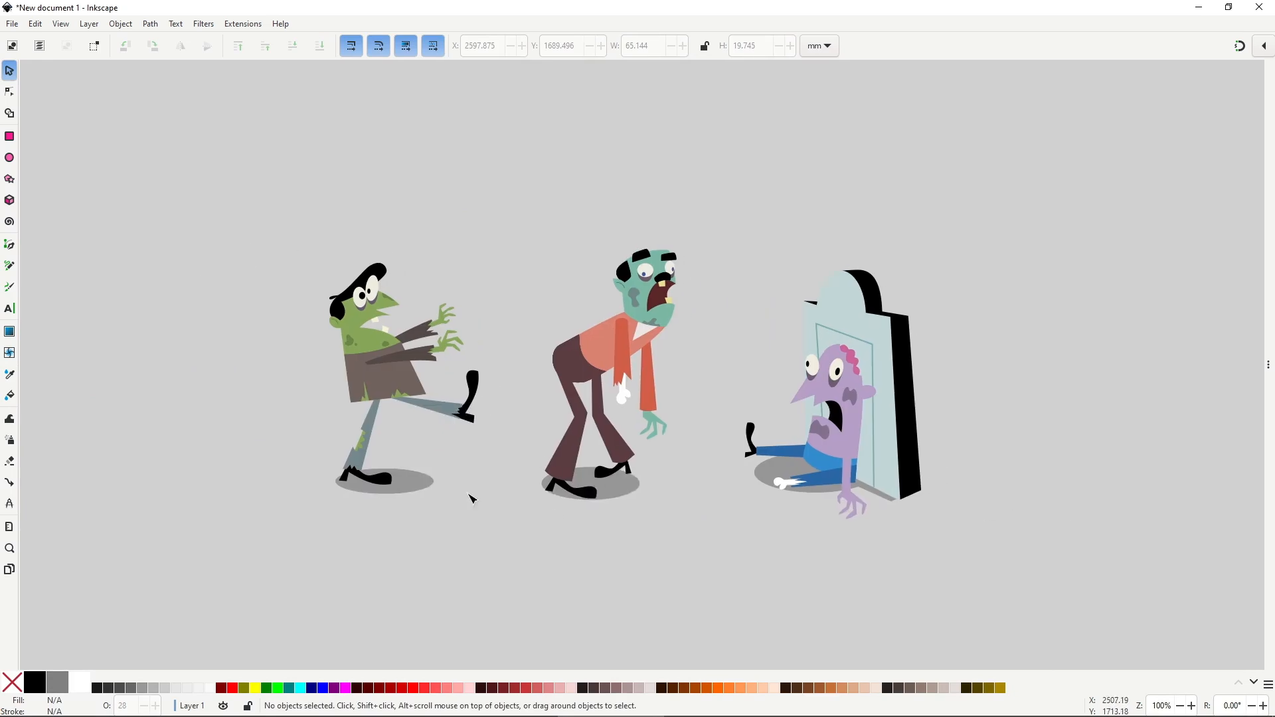
pyautogui.doubleClick(470, 498)
pyautogui.hscroll(2, 469, 498)
pyautogui.click(1095, 656)
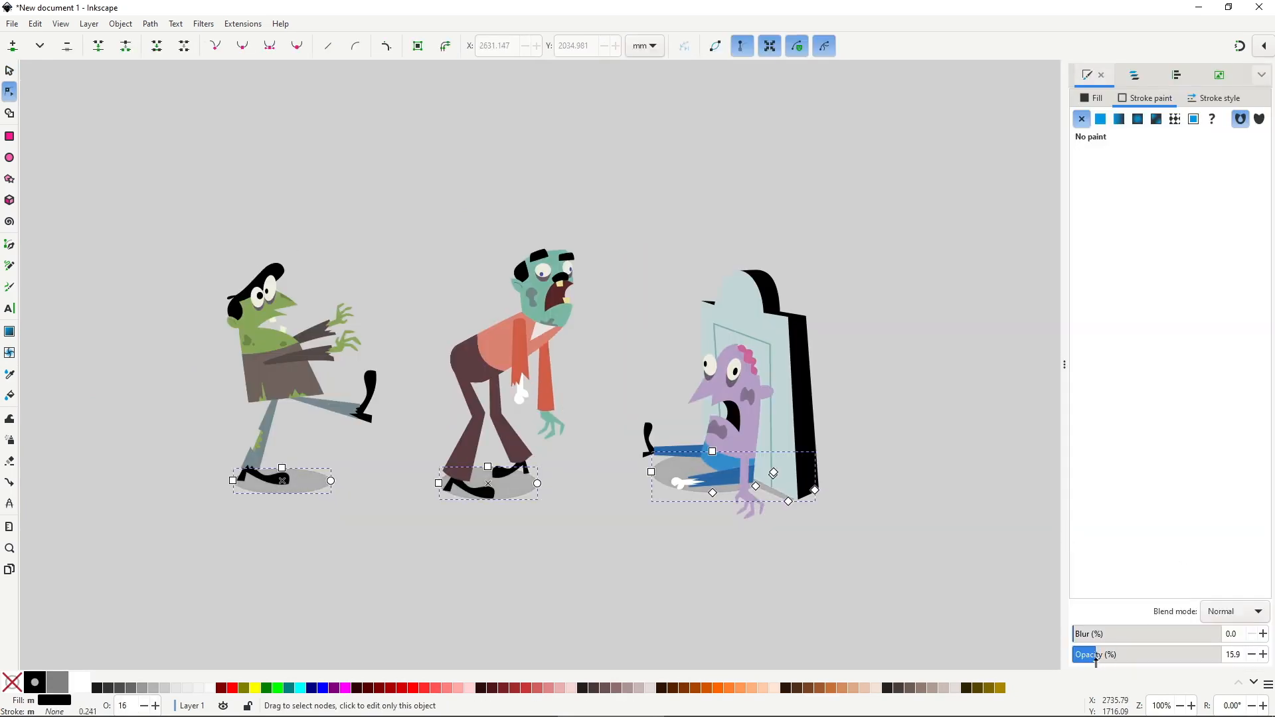
pyautogui.moveTo(1096, 658); pyautogui.dragTo(1091, 657)
pyautogui.press('s')
pyautogui.click(808, 580)
pyautogui.press('F12')
pyautogui.moveTo(777, 567); pyautogui.dragTo(761, 564)
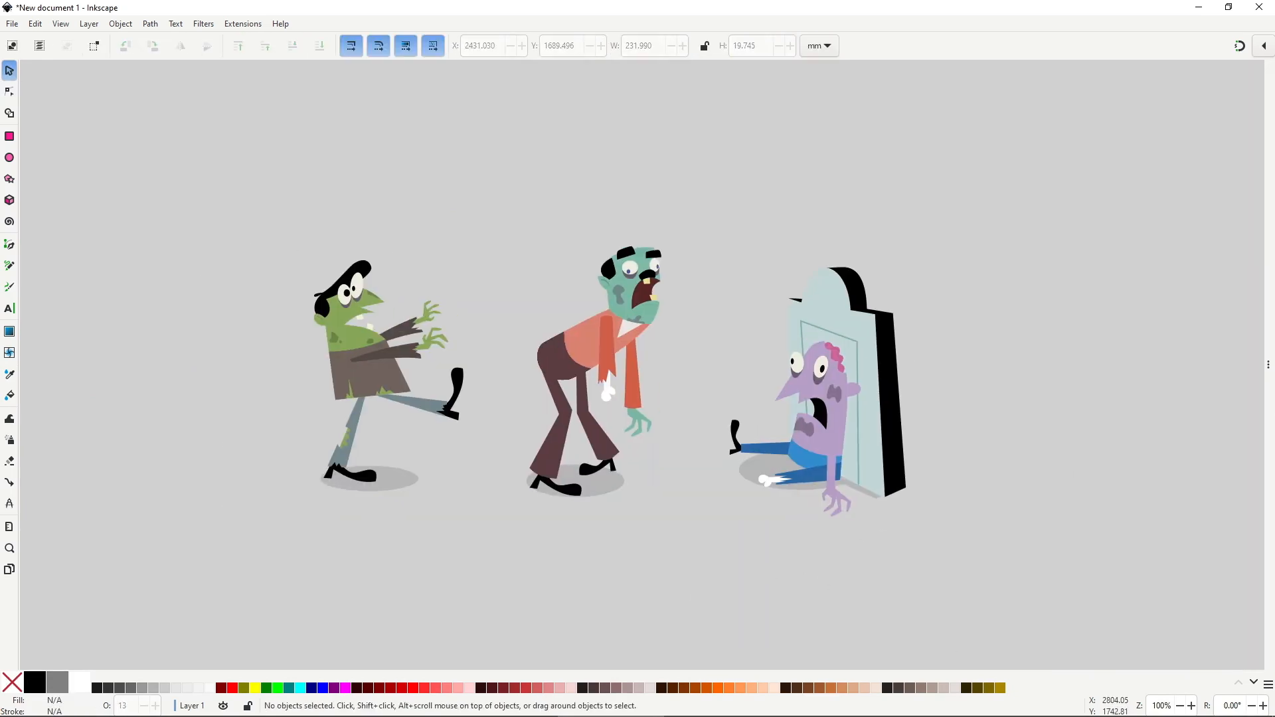